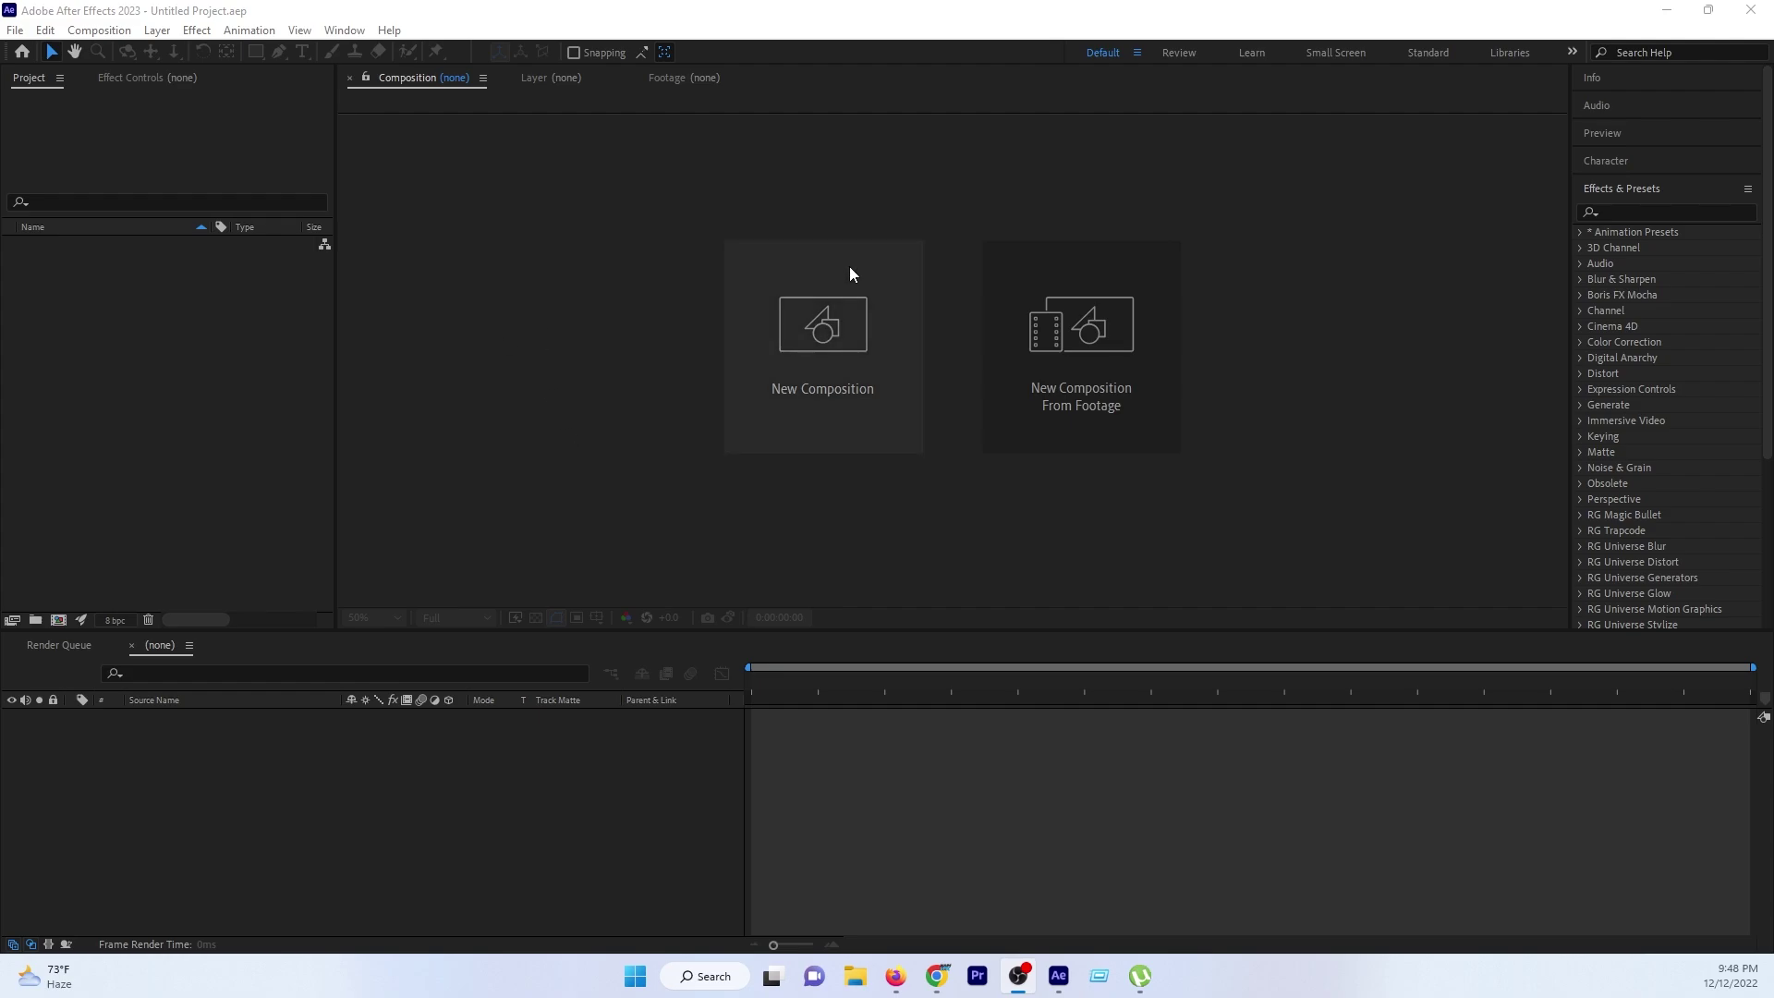
Create a new HD 1920x1080, 29.97 fps composition named '3d intro'.
{"action": "left_click", "coordinate": [832, 324]}
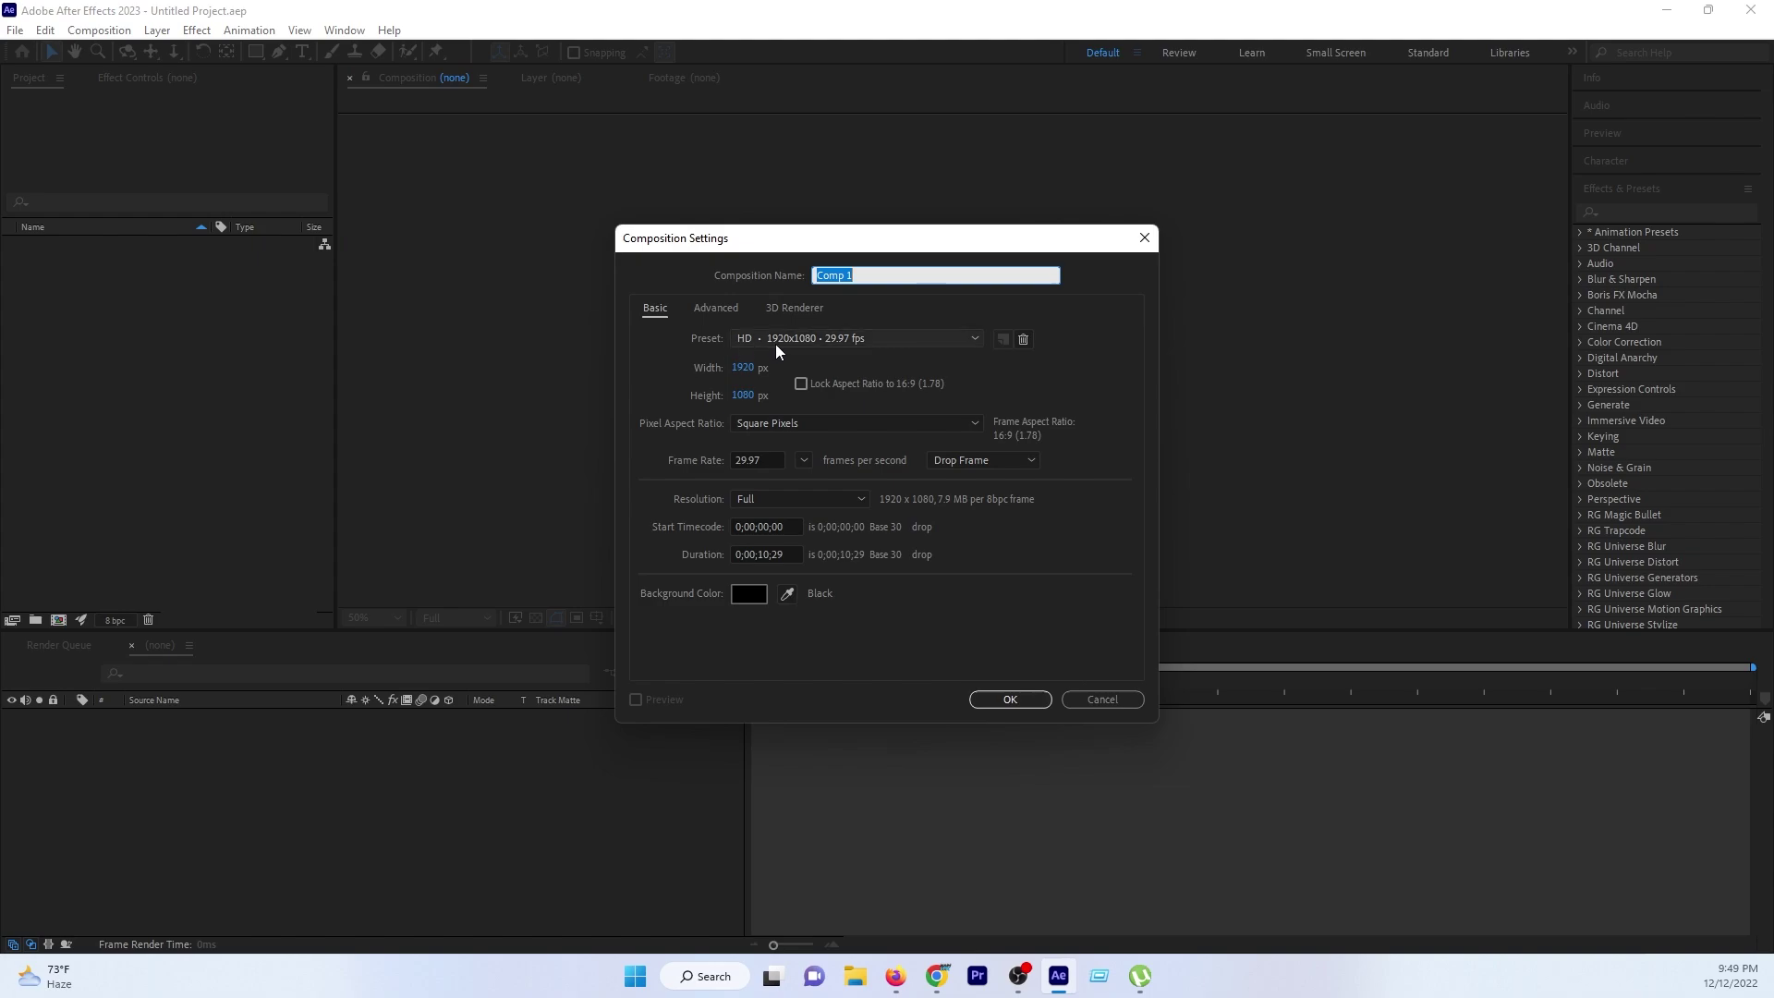
{"action": "type", "text": "3d "}
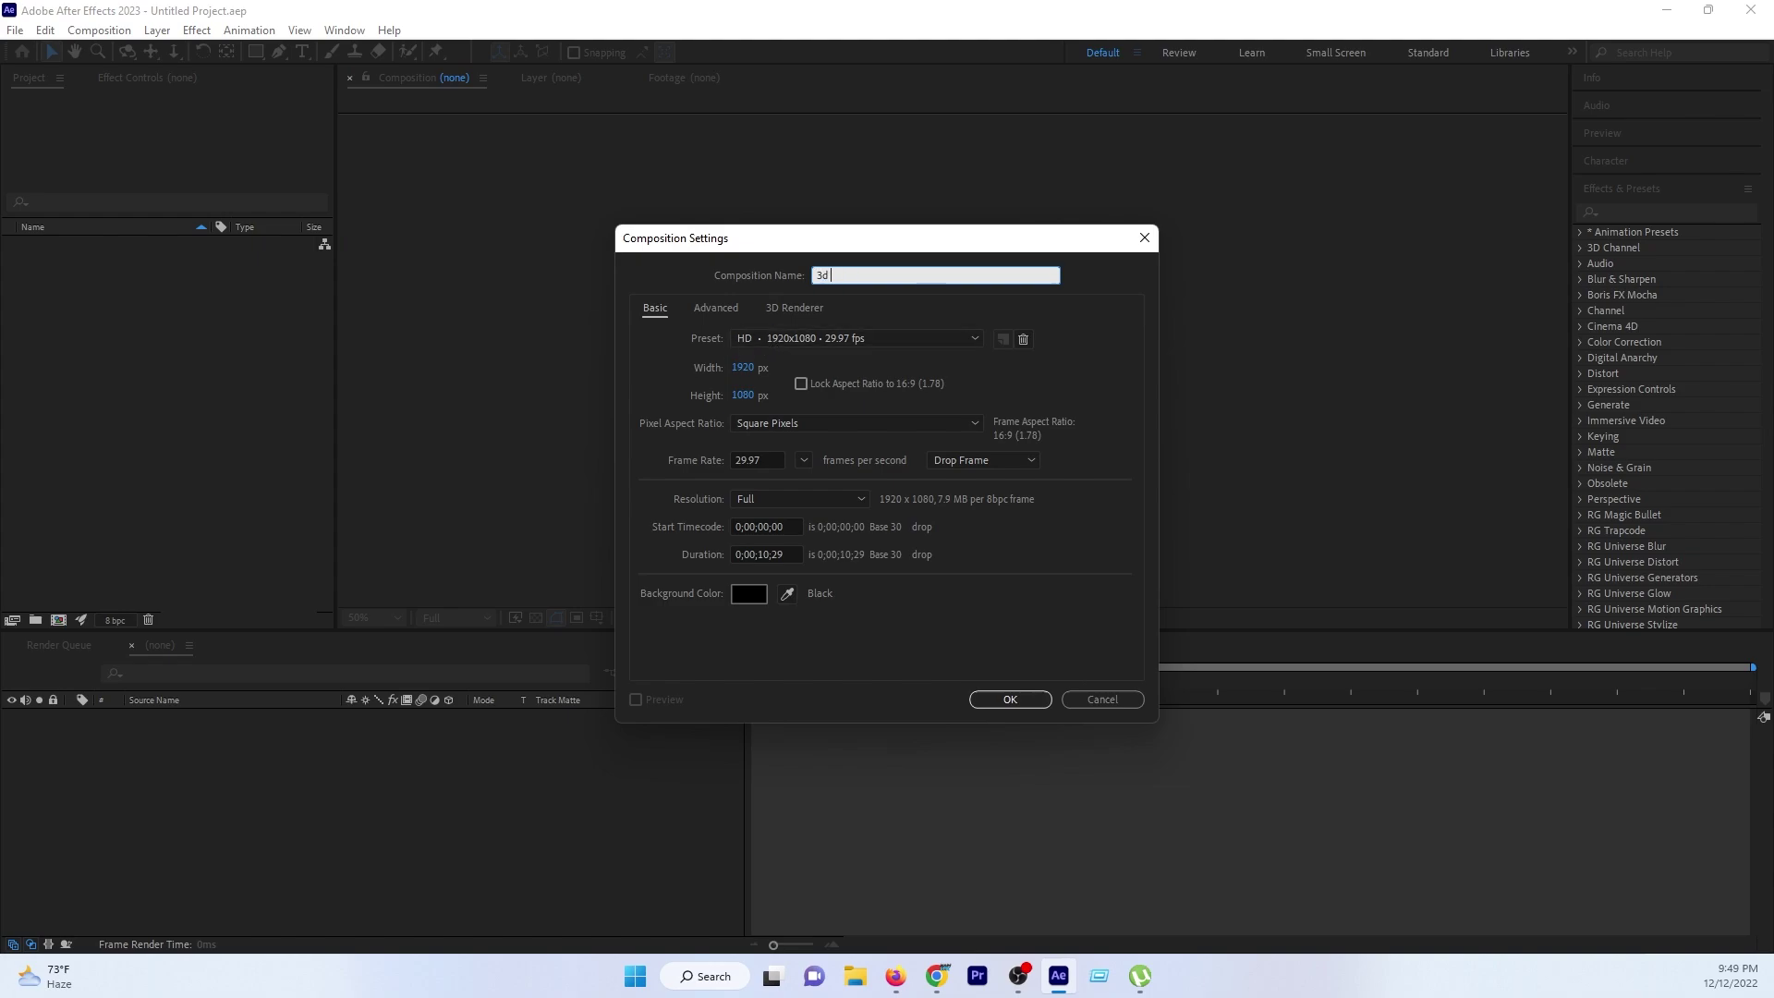
{"action": "type", "text": "intro"}
{"action": "left_click", "coordinate": [1012, 698]}
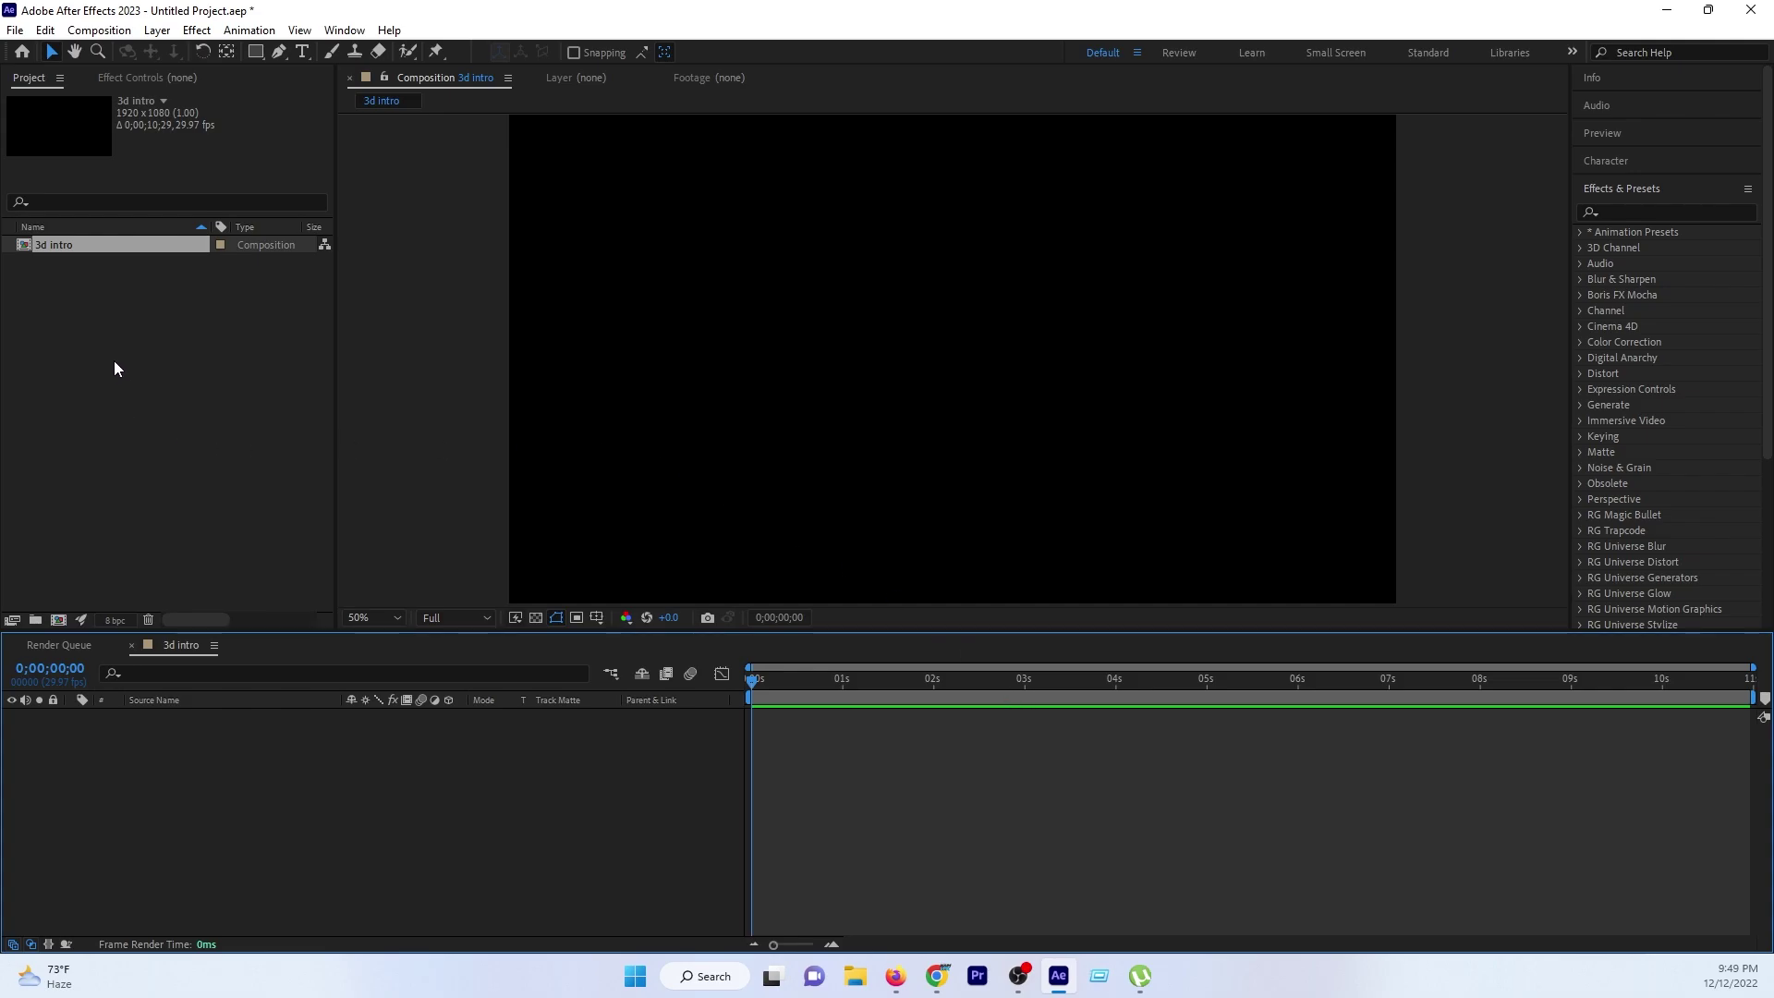
Import Speed-Map.eps and place it in the 3d intro timeline.
{"action": "right_click", "coordinate": [109, 312]}
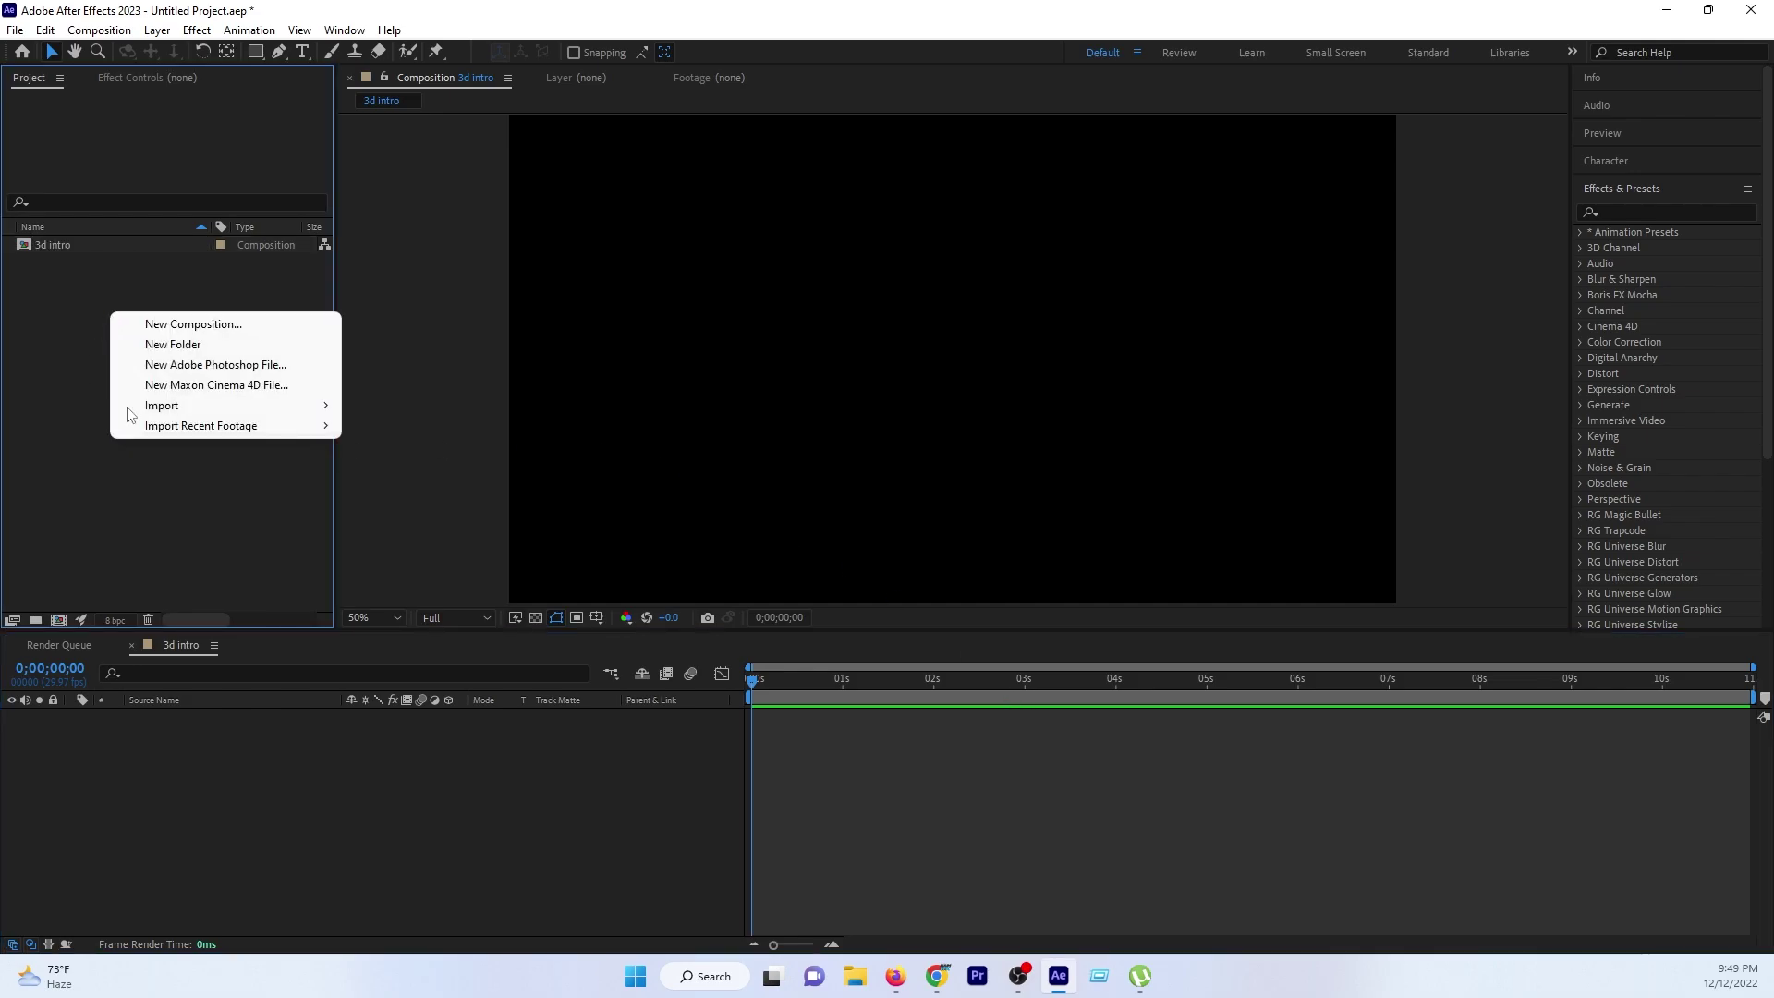
{"action": "mouse_move", "coordinate": [148, 409]}
{"action": "left_click", "coordinate": [407, 407]}
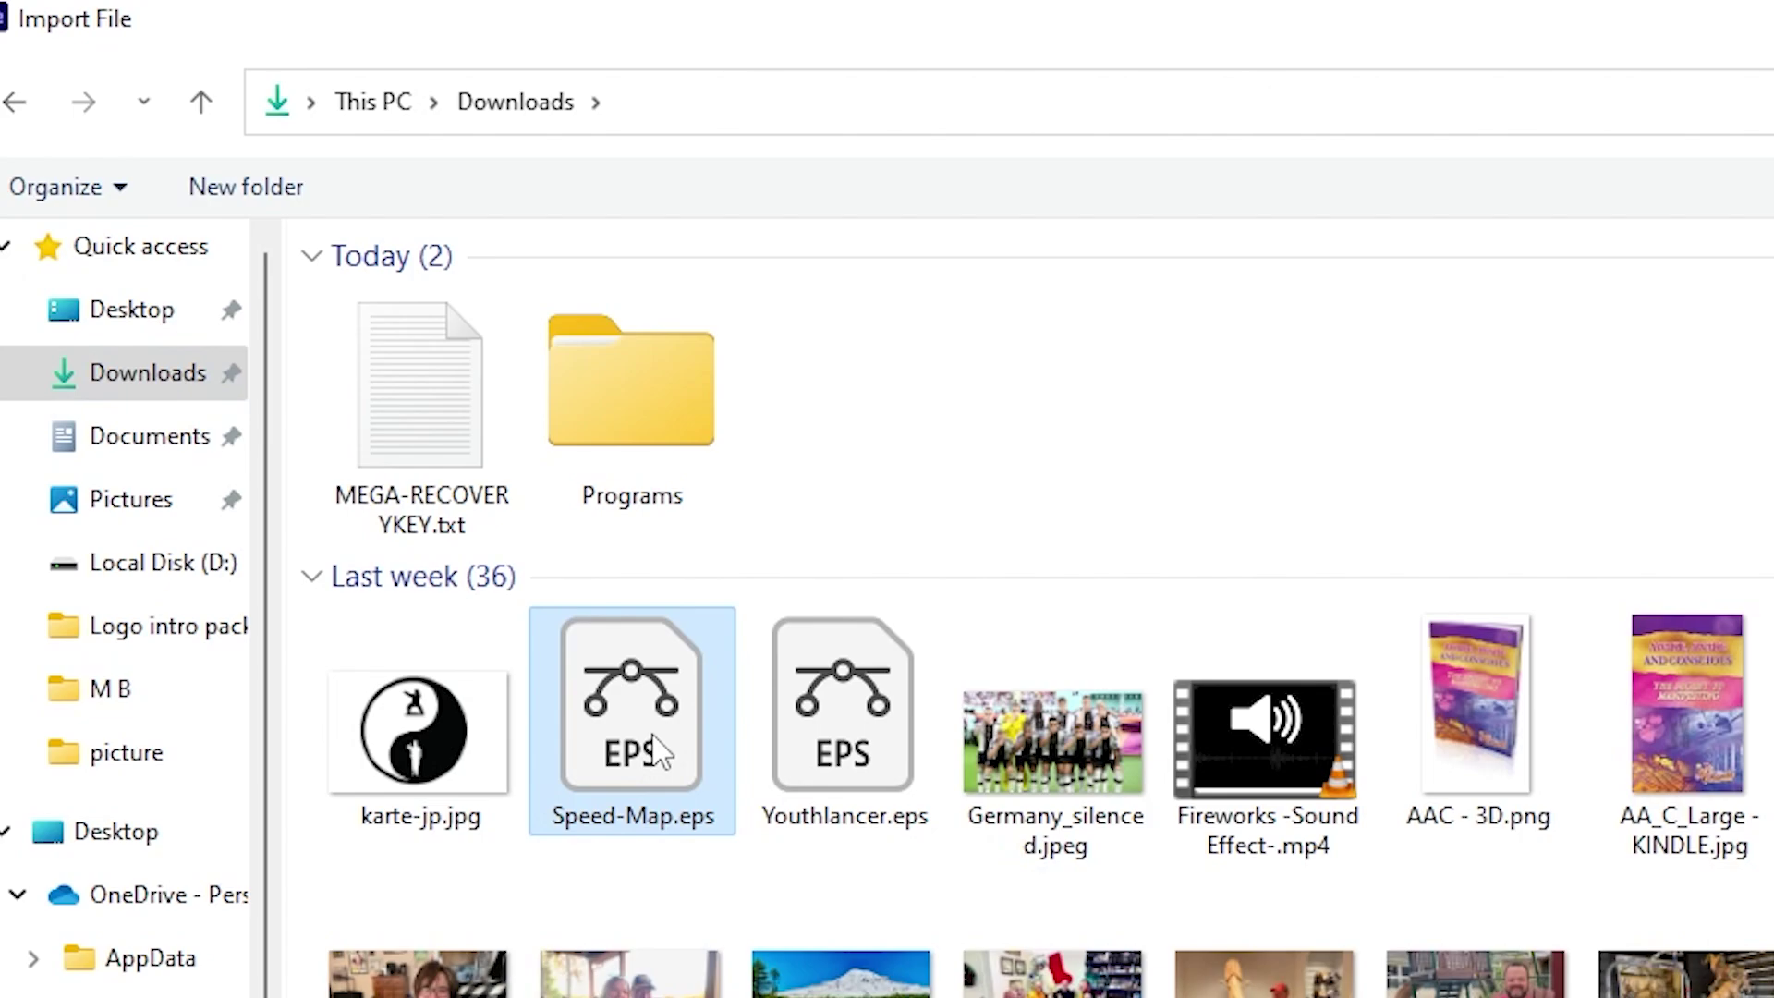
{"action": "key", "text": "Return"}
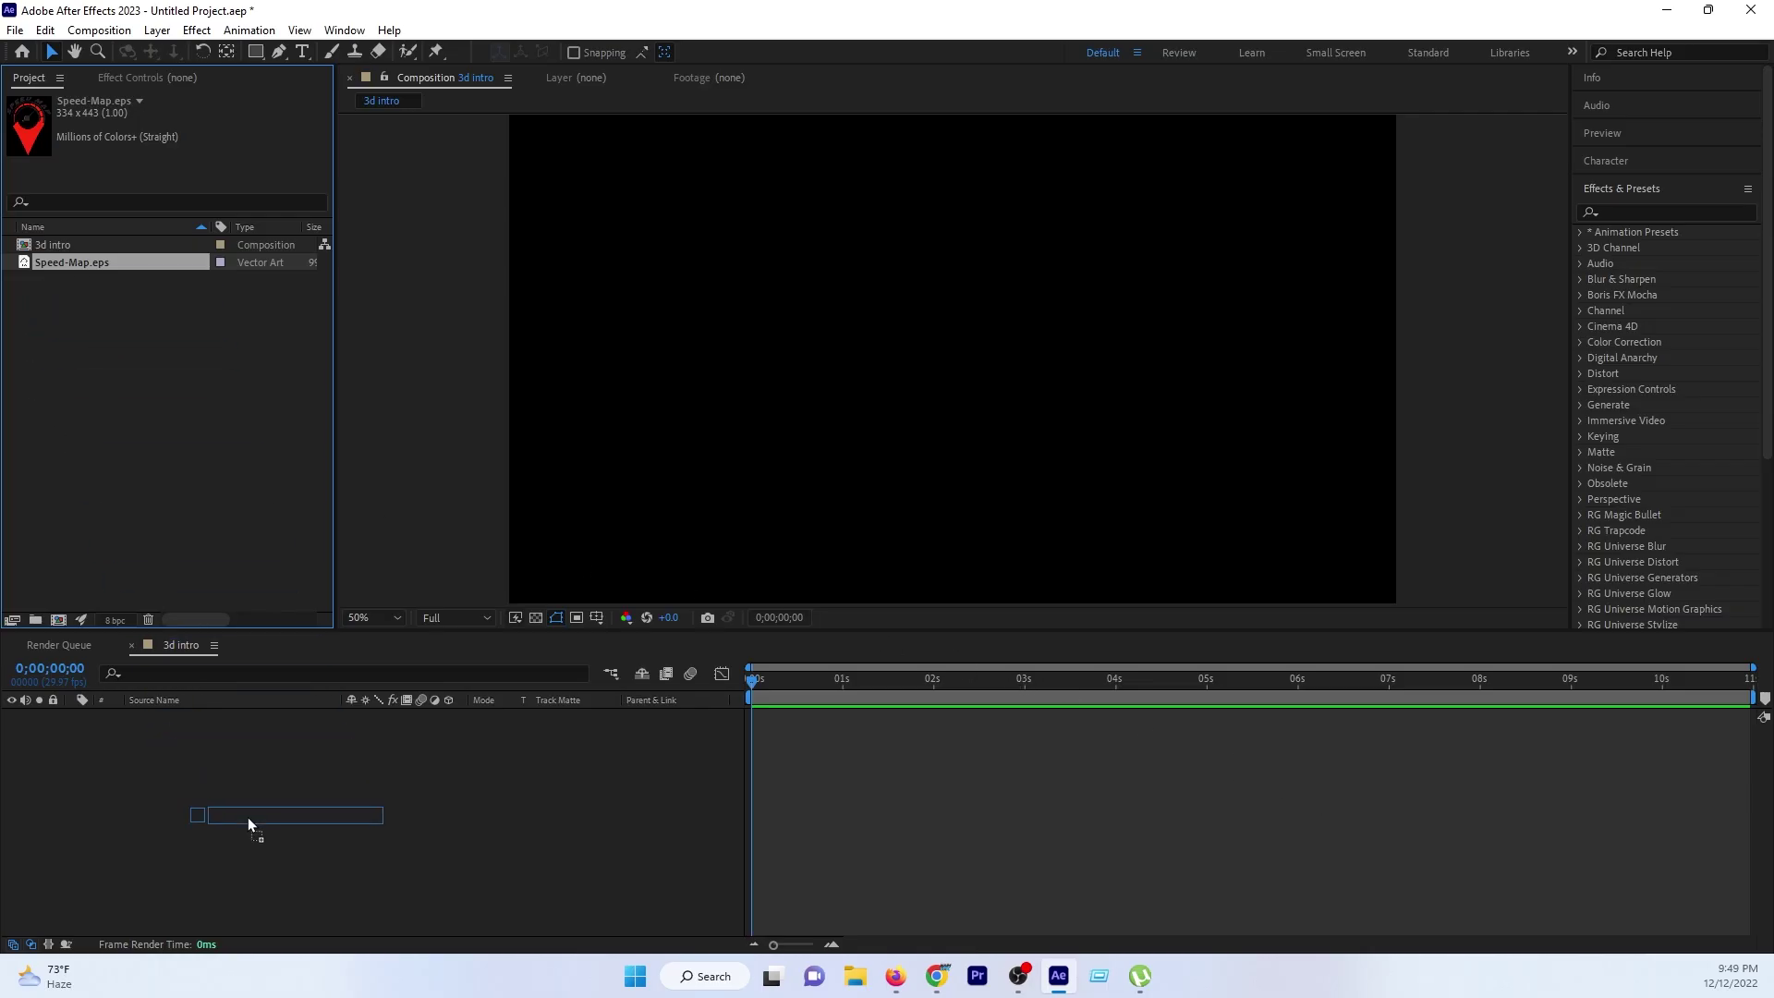
{"action": "left_click_drag", "start_coordinate": [74, 262], "coordinate": [246, 817]}
Enlarge the logo to 312% and enable Continuously Rasterize for crisp edges.
{"action": "key", "text": "slash"}
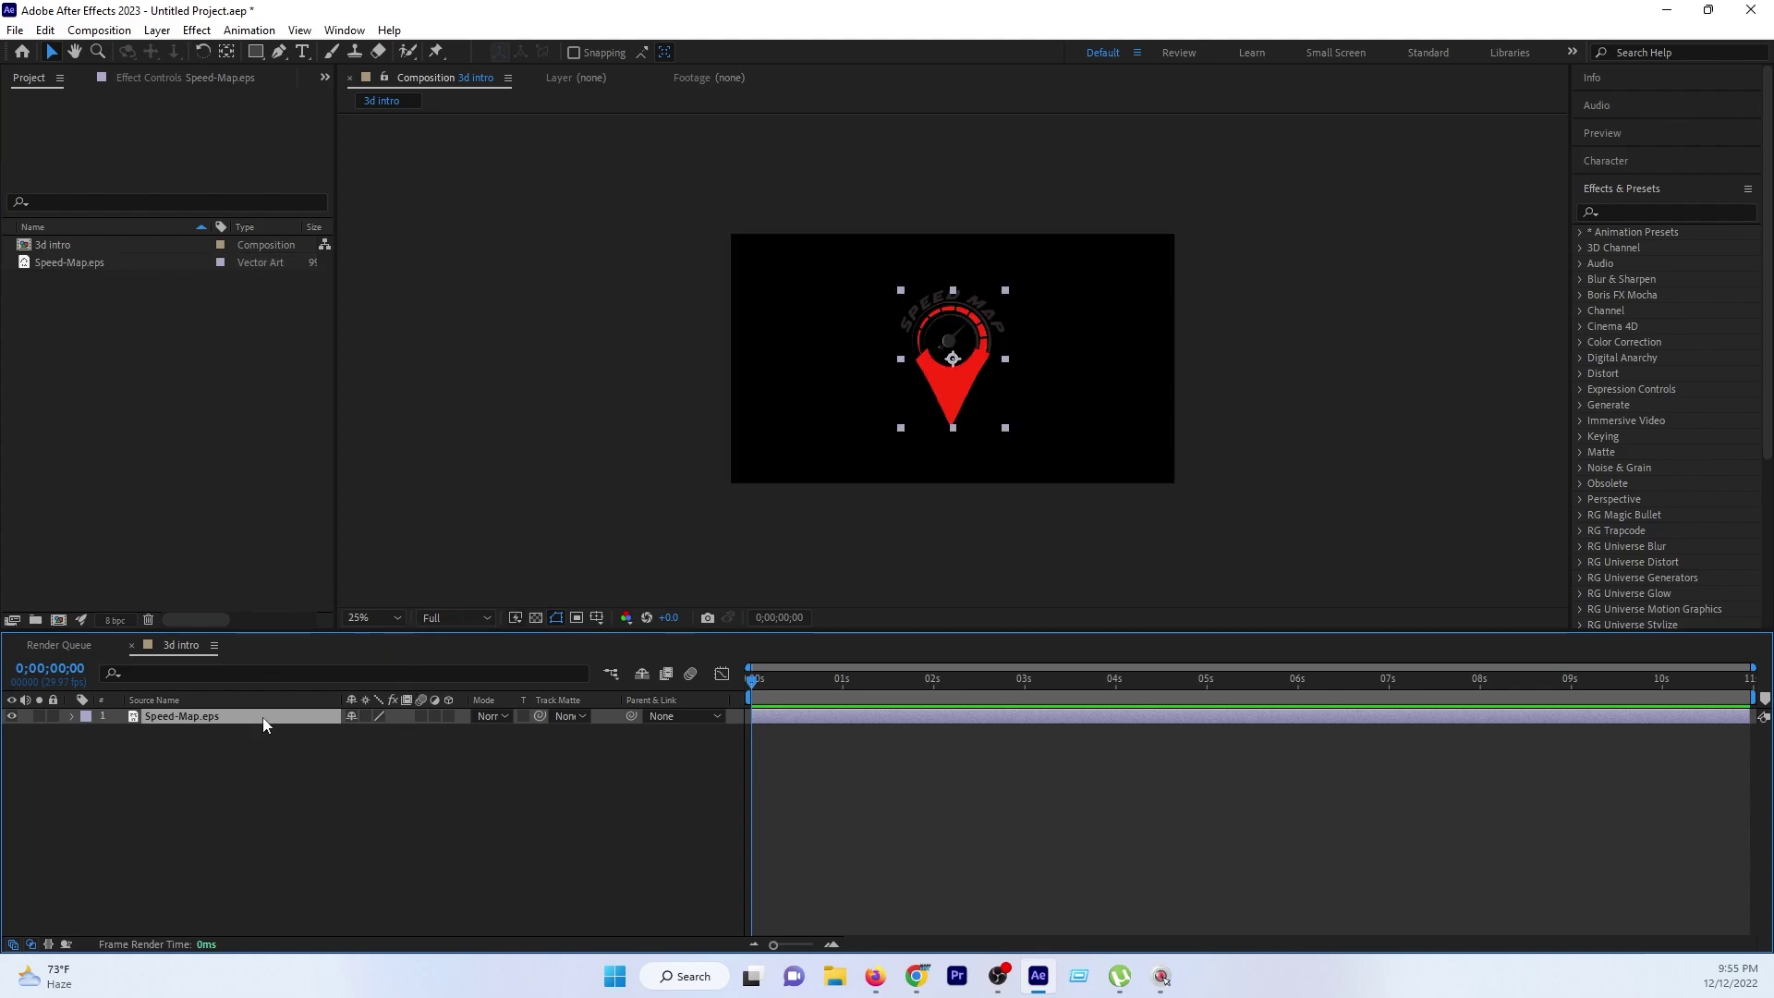
{"action": "key", "text": "s"}
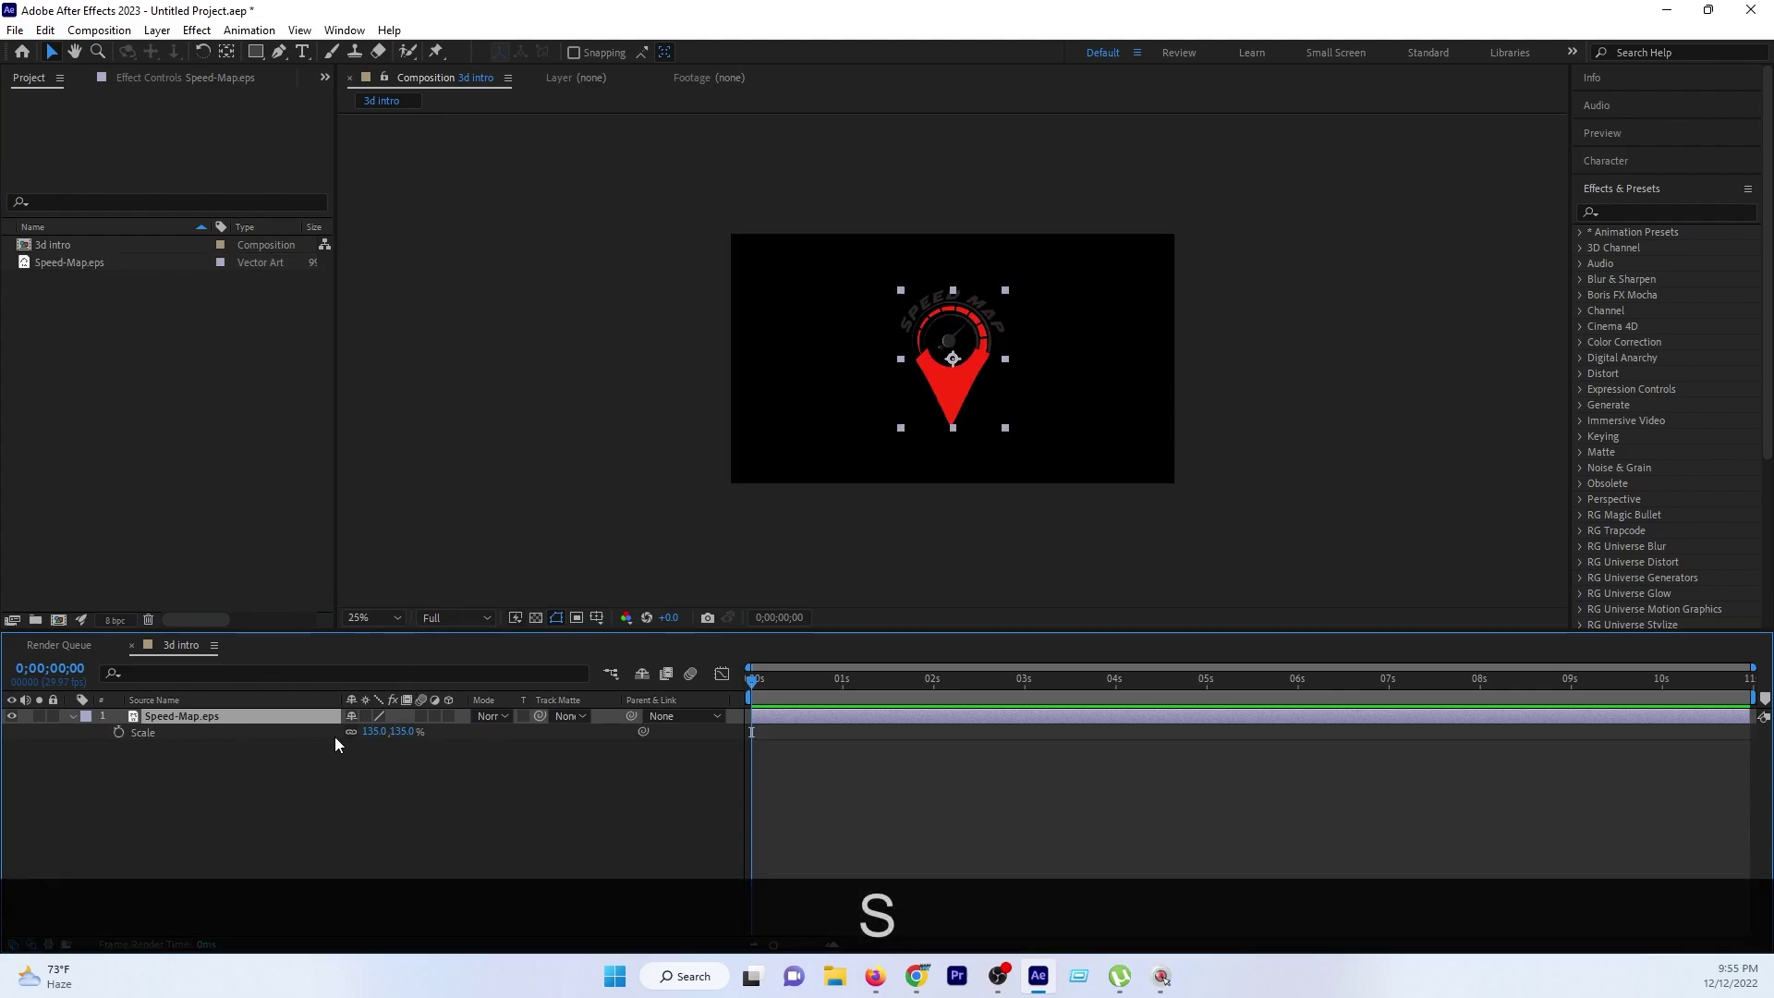
{"action": "left_click", "coordinate": [142, 732]}
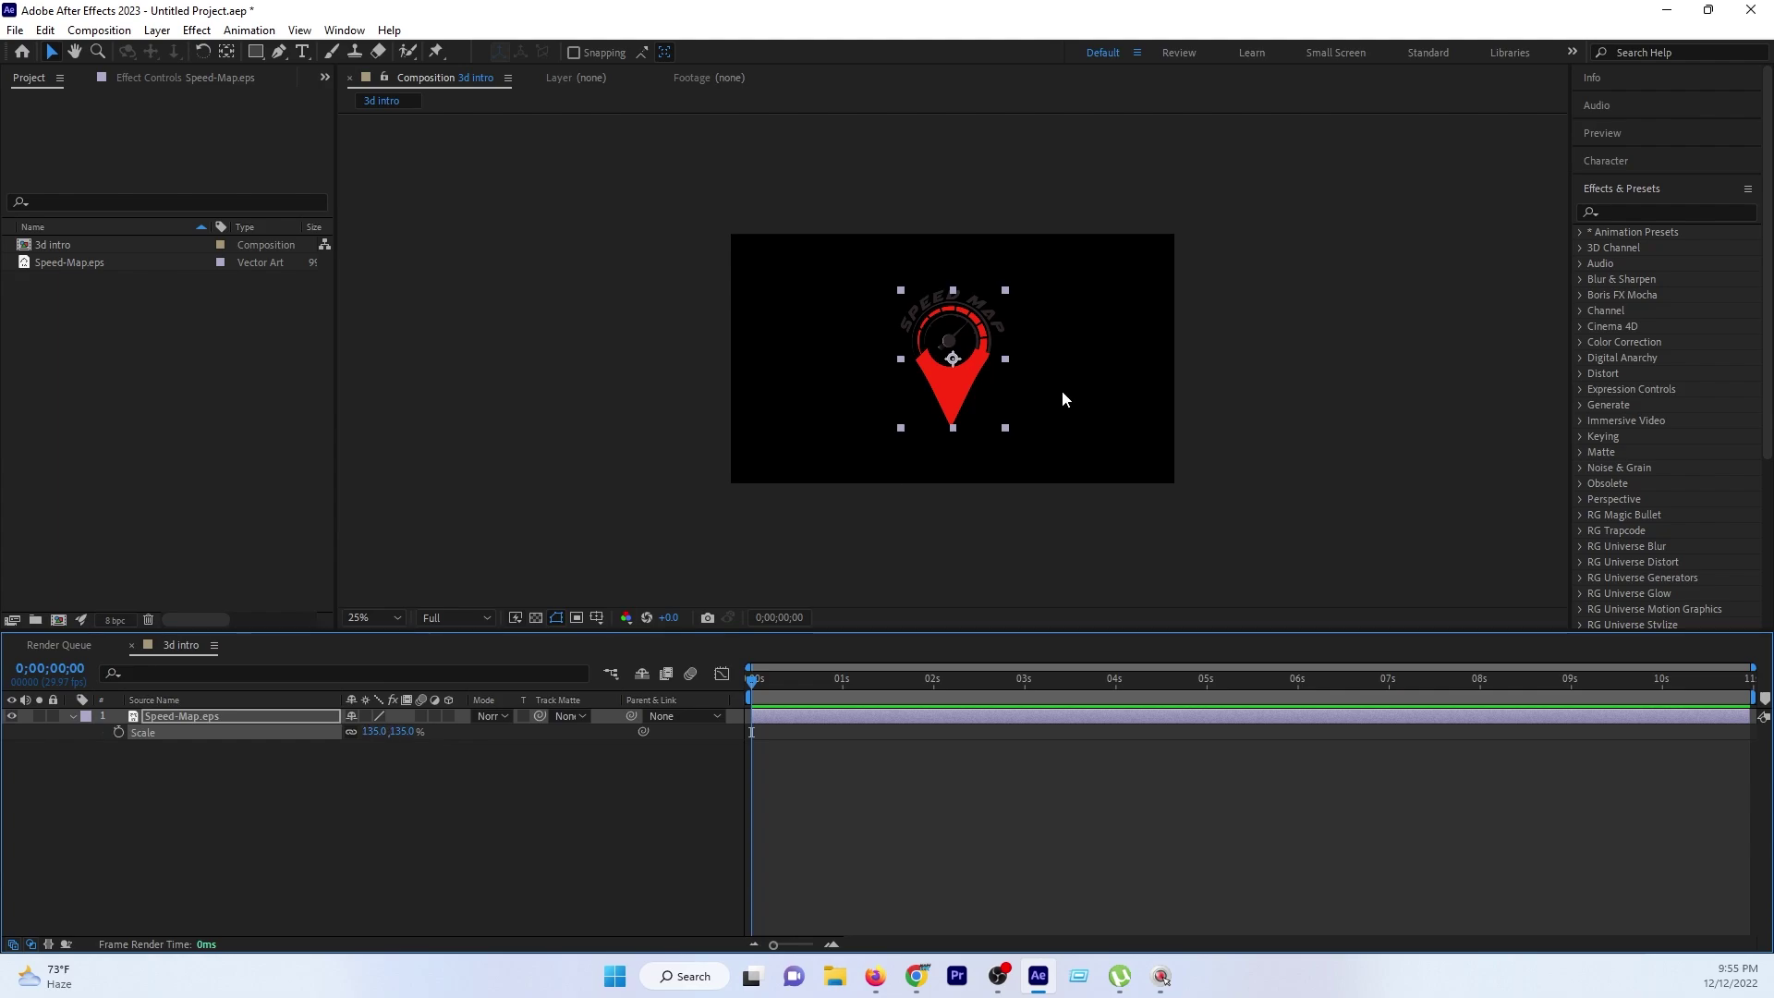
{"action": "key", "text": "period"}
{"action": "key", "text": "period"}
{"action": "key", "text": "period"}
{"action": "key", "text": "period"}
{"action": "mouse_move", "coordinate": [379, 735]}
{"action": "left_mouse_down"}
{"action": "mouse_move", "coordinate": [404, 678]}
{"action": "mouse_move", "coordinate": [434, 678]}
{"action": "left_mouse_up"}
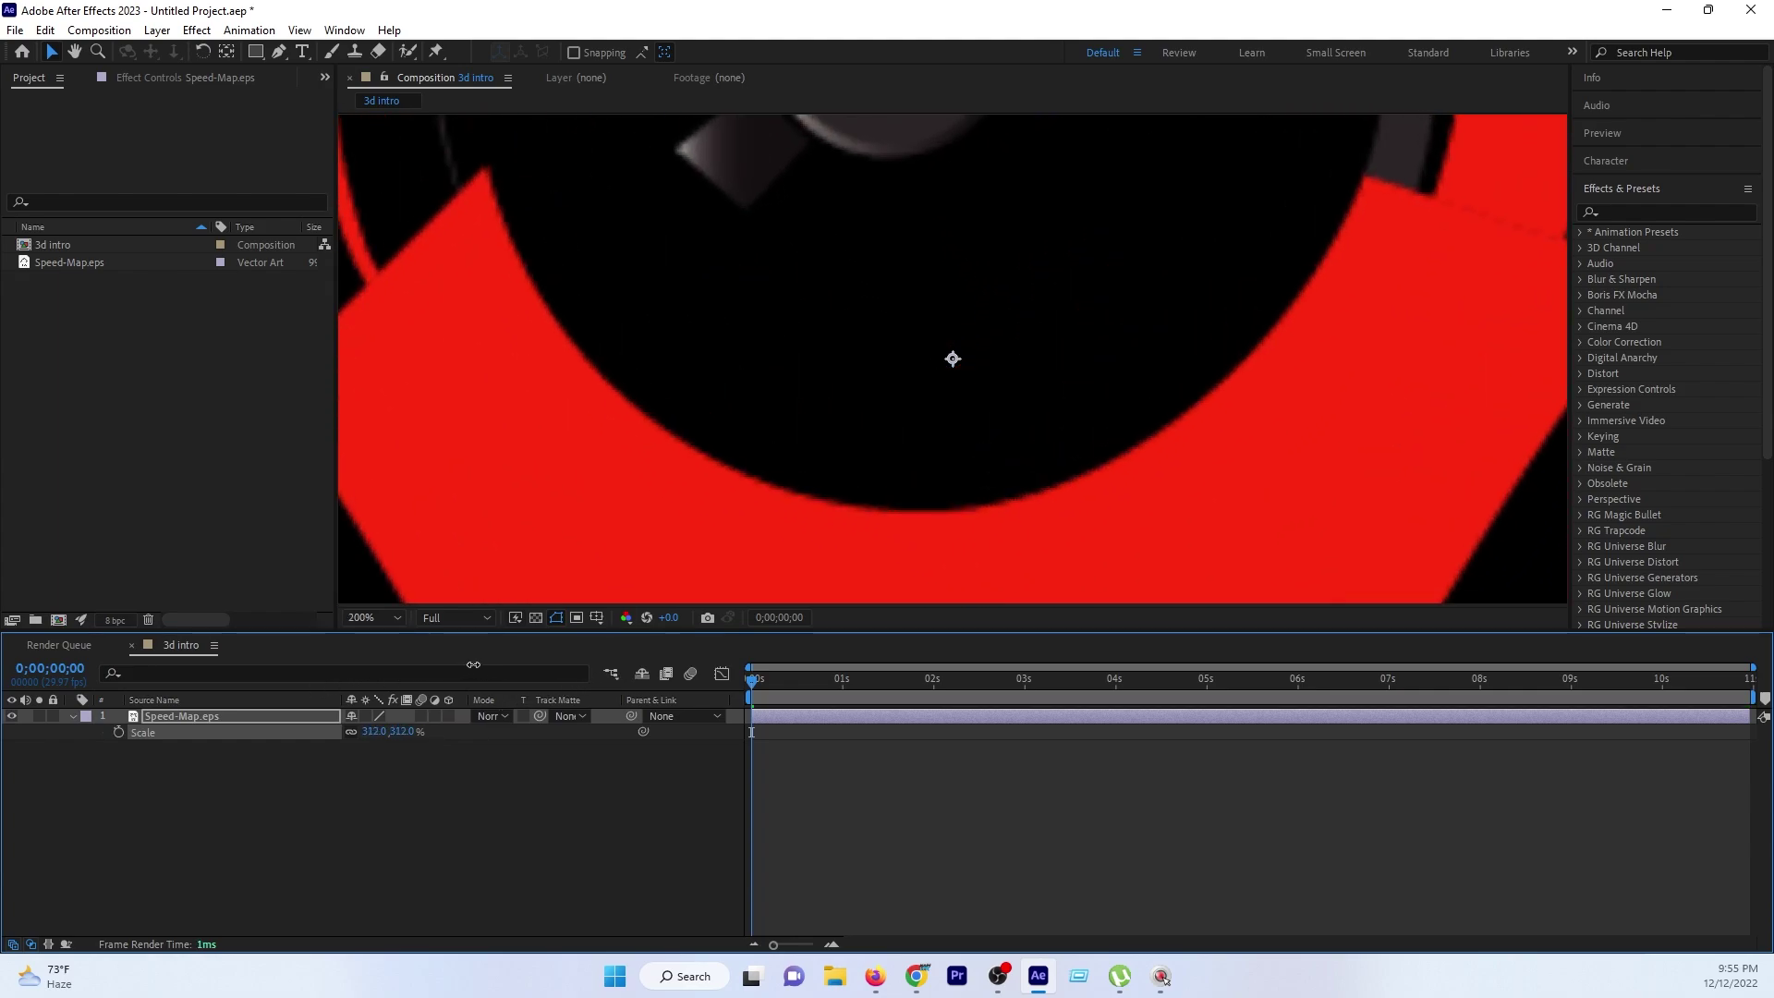
{"action": "left_click", "coordinate": [257, 727]}
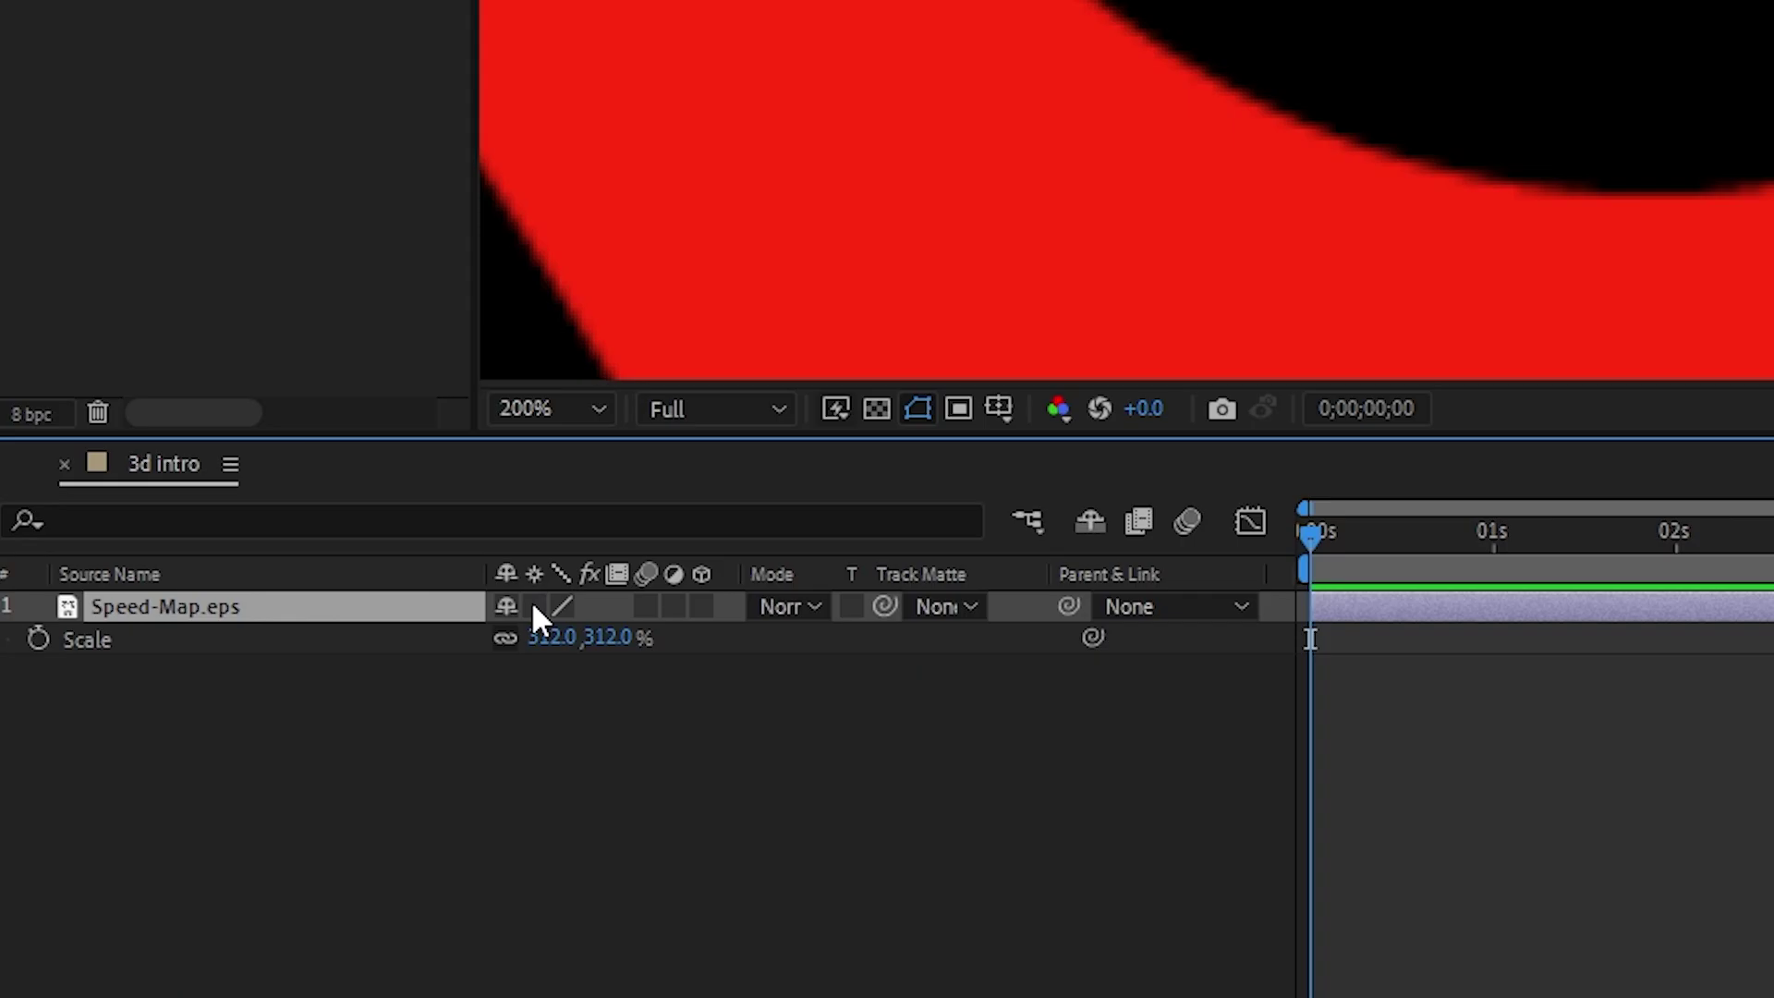
{"action": "left_click", "coordinate": [534, 606]}
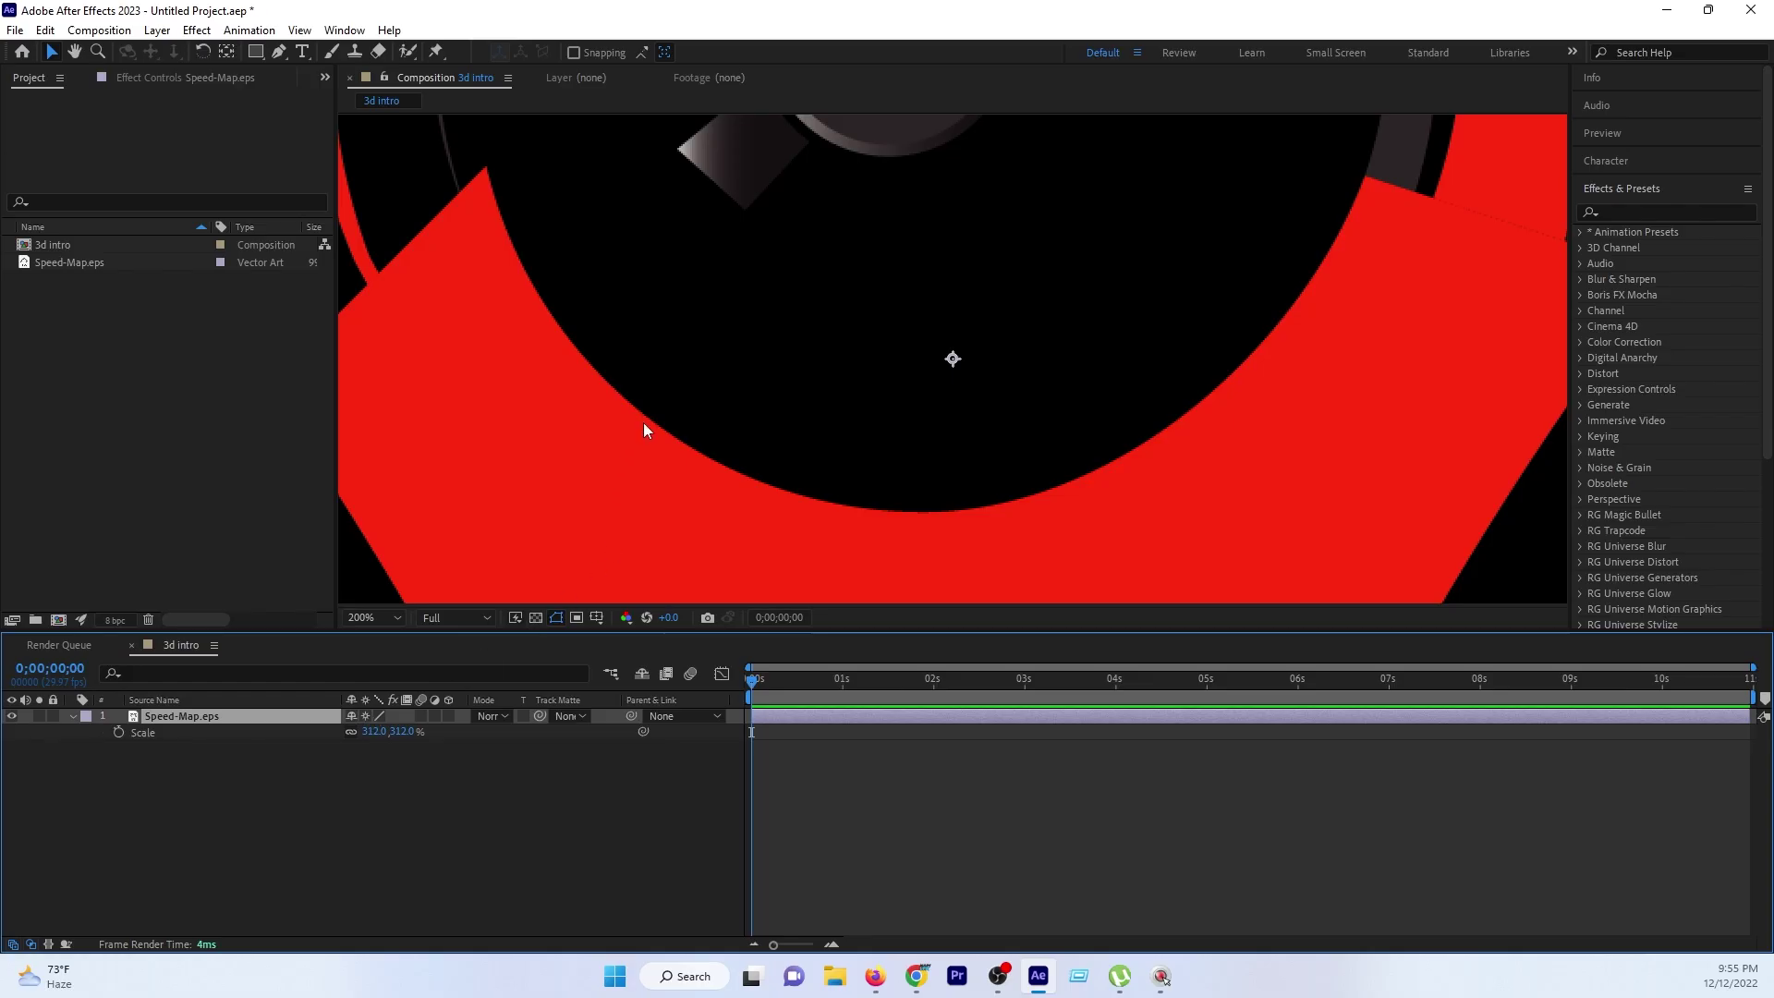
Bring the logo's scale down to 142%.
{"action": "scroll", "coordinate": [928, 467], "scroll_direction": "down", "scroll_amount": 3}
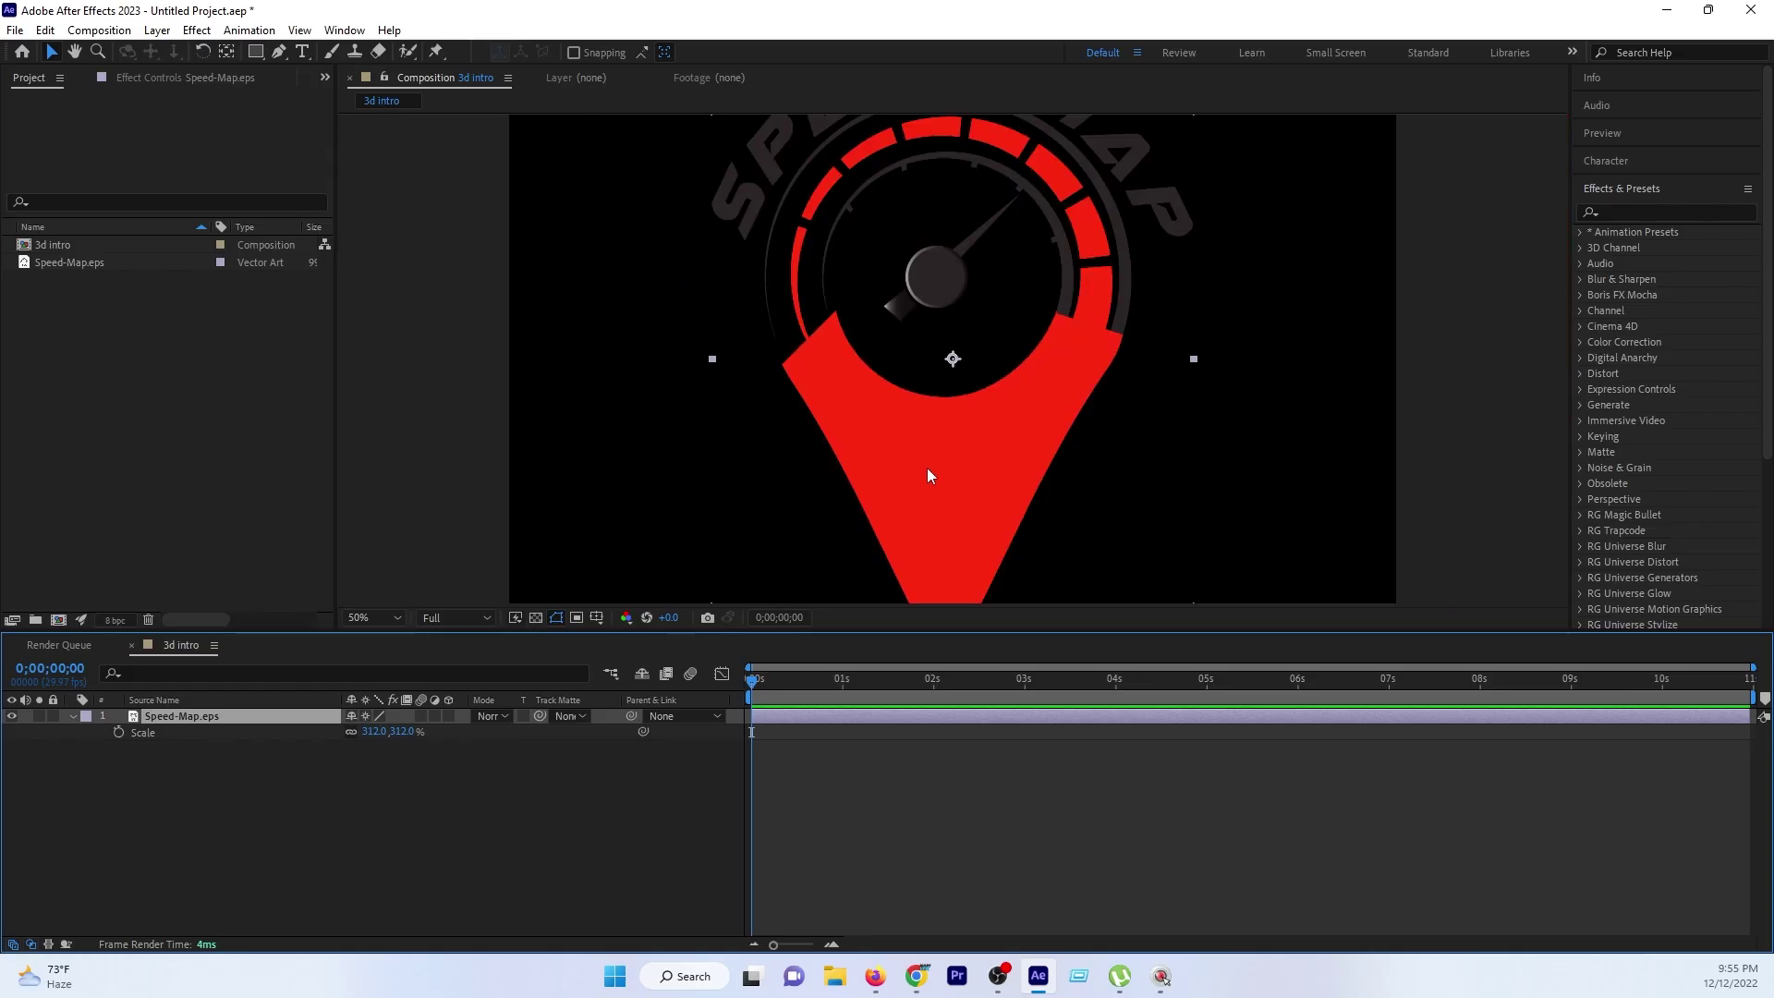
{"action": "scroll", "coordinate": [925, 473], "scroll_direction": "down", "scroll_amount": 2}
{"action": "left_click", "coordinate": [317, 713]}
{"action": "key", "text": "s"}
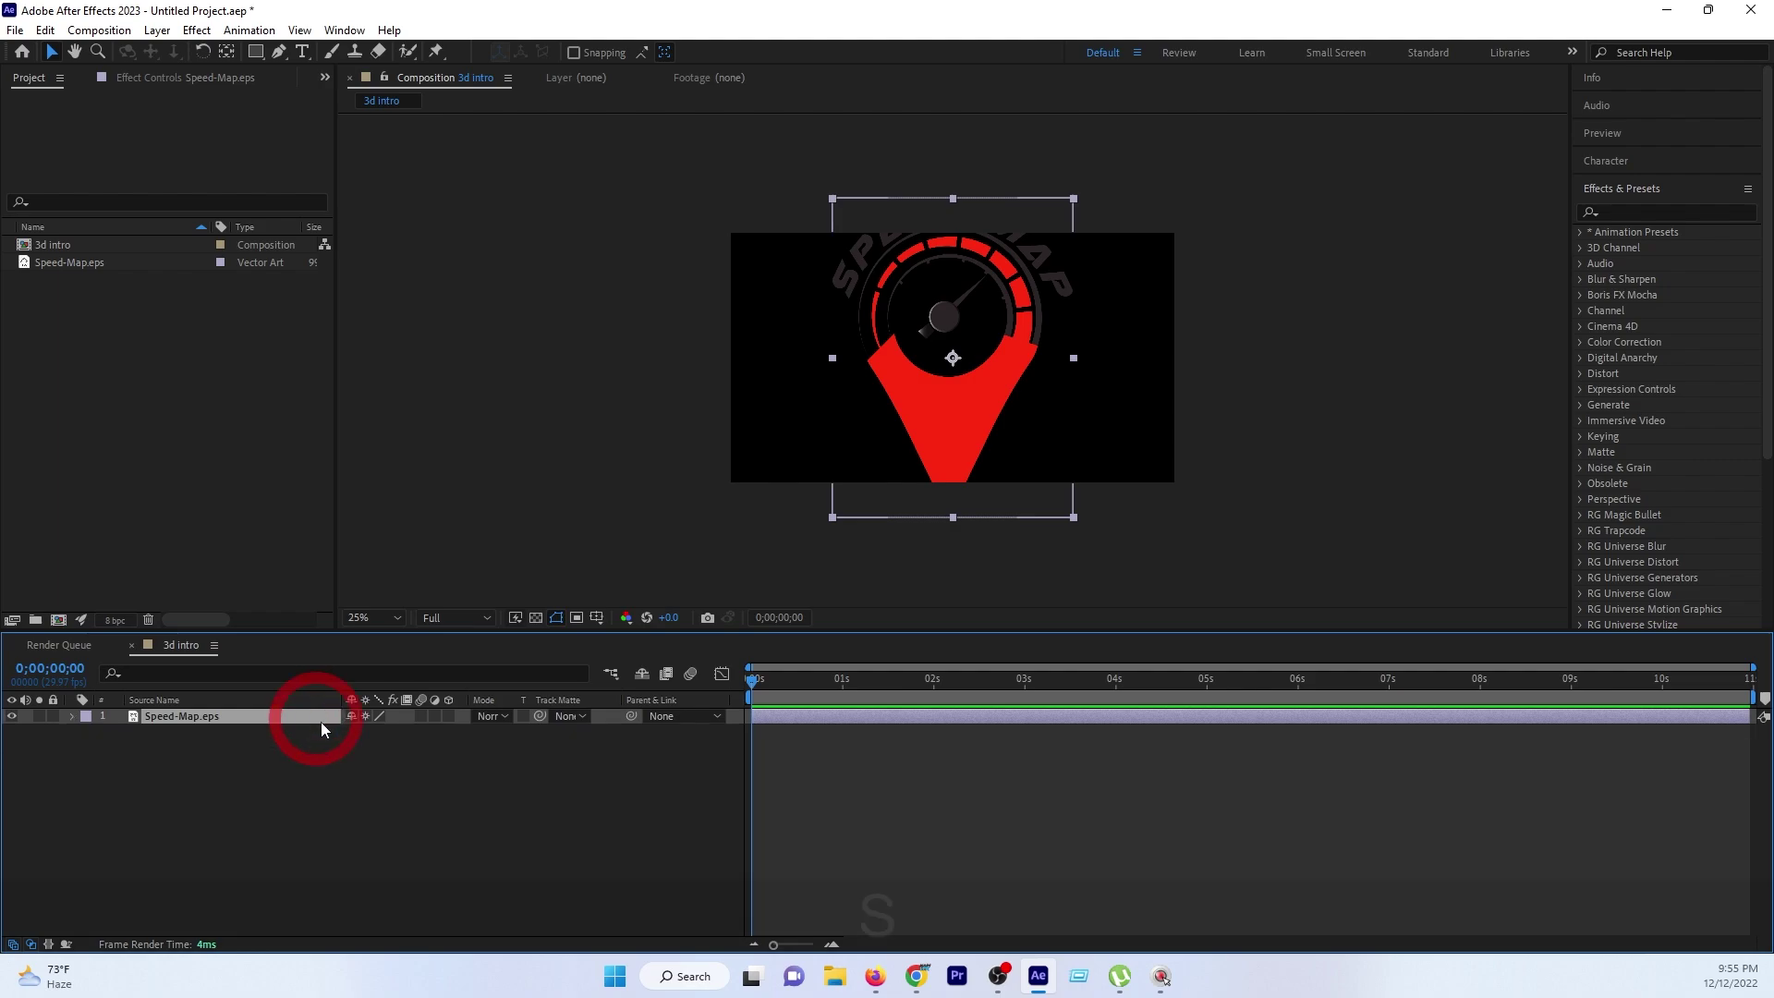
{"action": "left_click", "coordinate": [323, 719]}
{"action": "key", "text": "s"}
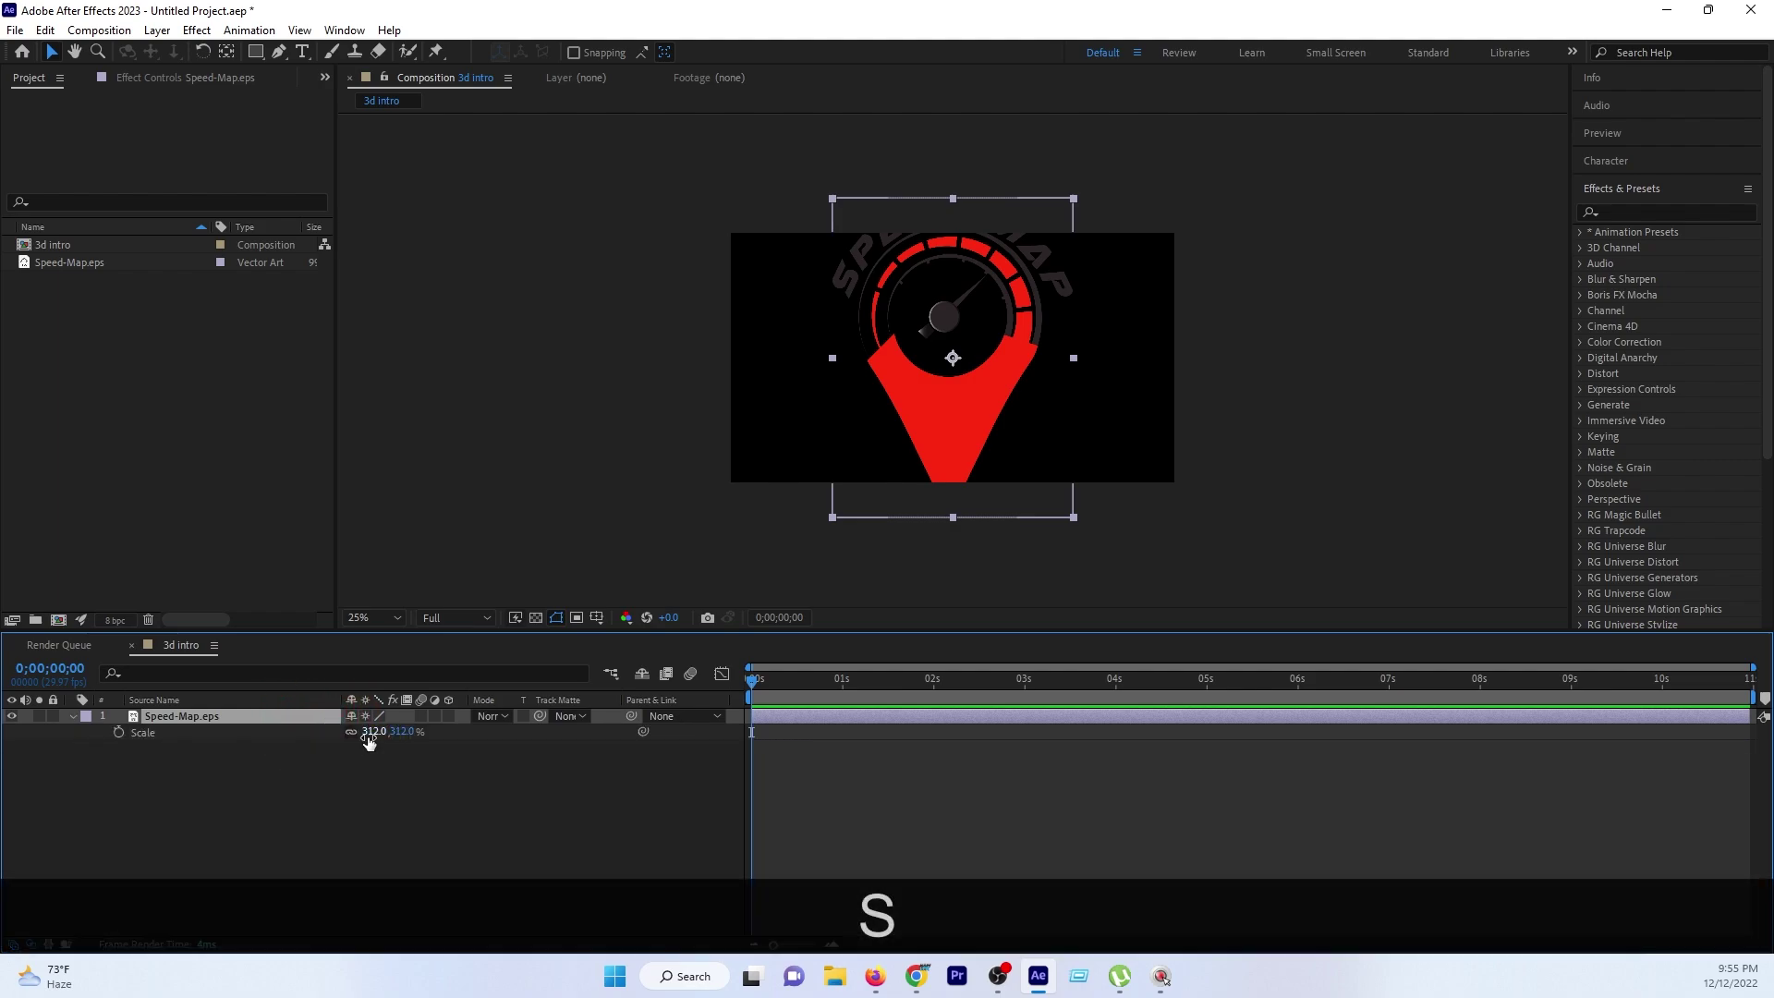
{"action": "left_click_drag", "start_coordinate": [374, 731], "coordinate": [213, 737]}
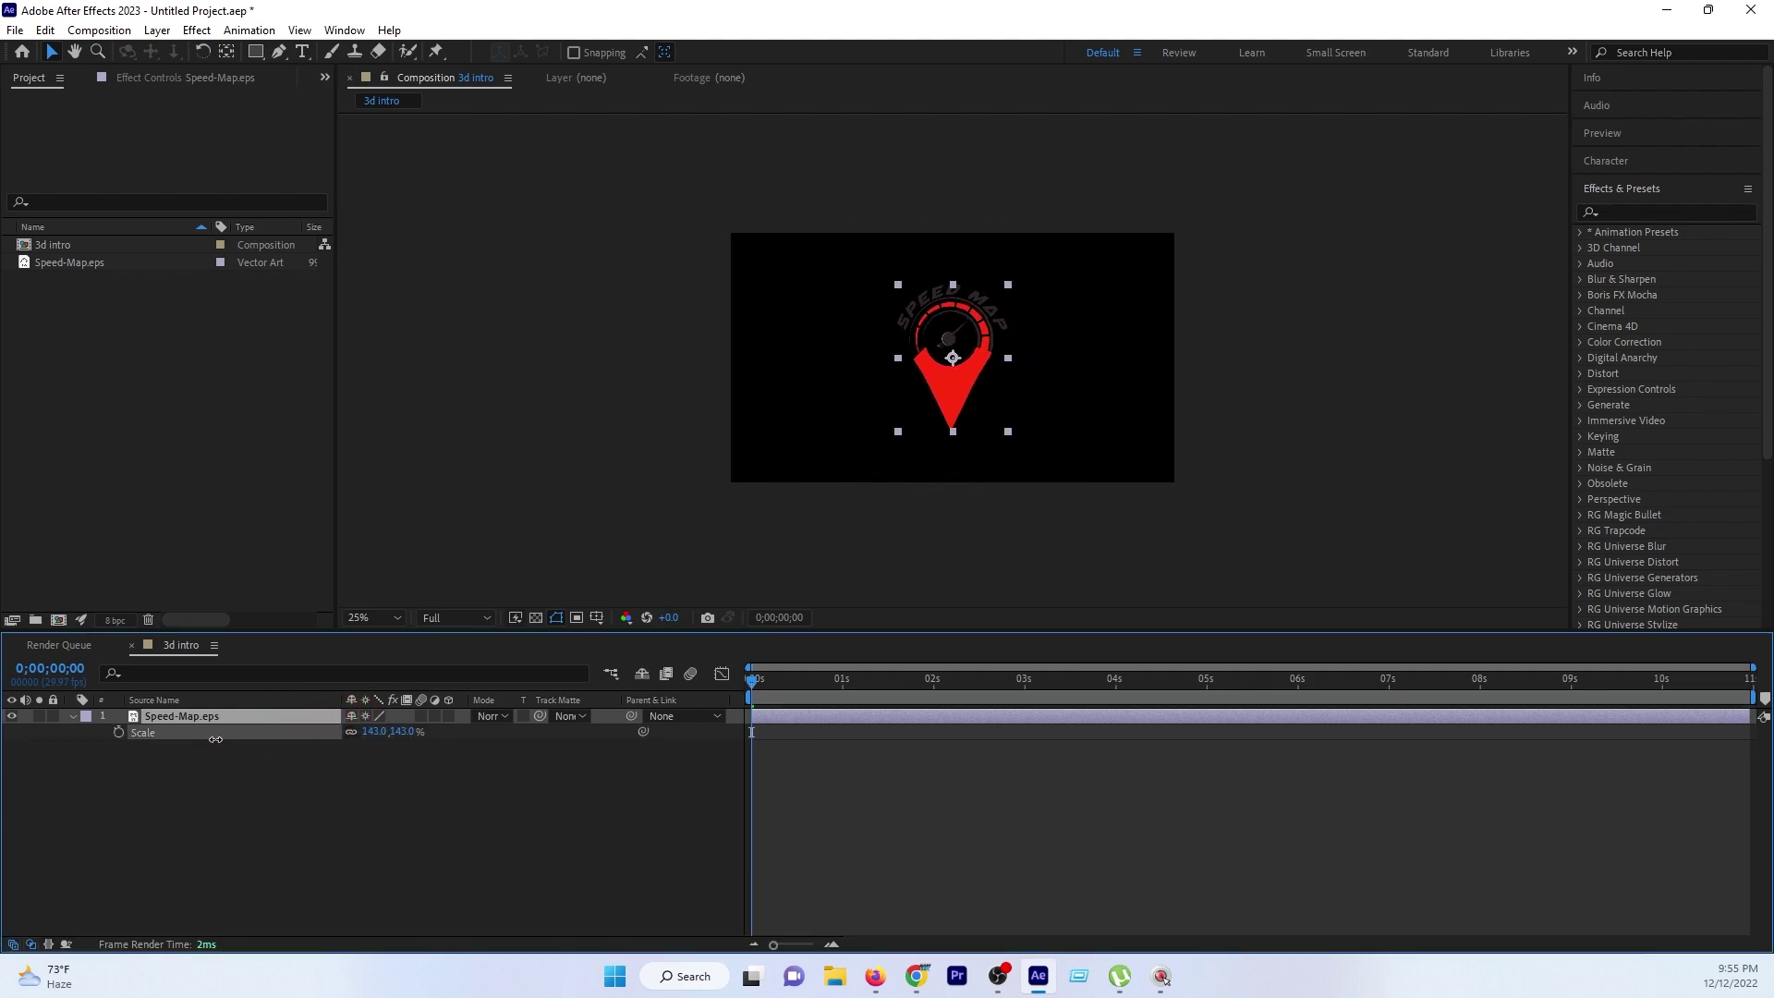
{"action": "left_click", "coordinate": [303, 815]}
{"action": "key", "text": "period"}
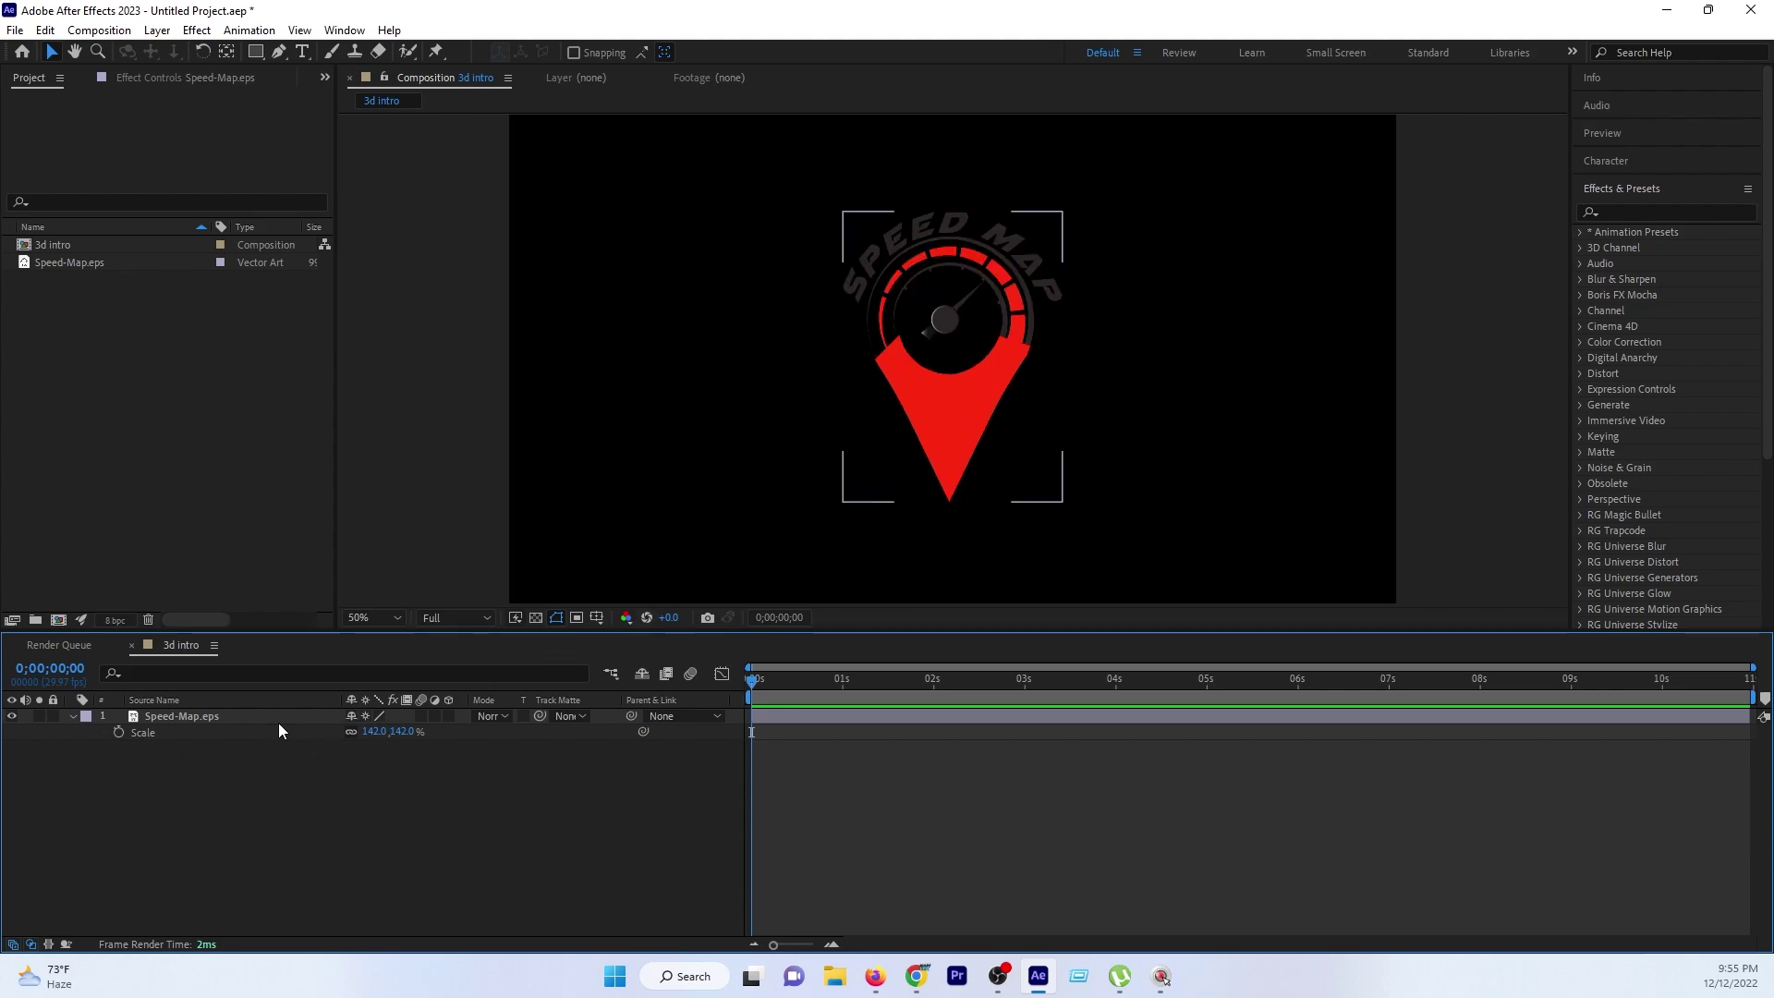
Pre-compose Speed-Map.eps into a composition named 'Logo', moving all attributes into it.
{"action": "right_click", "coordinate": [276, 723]}
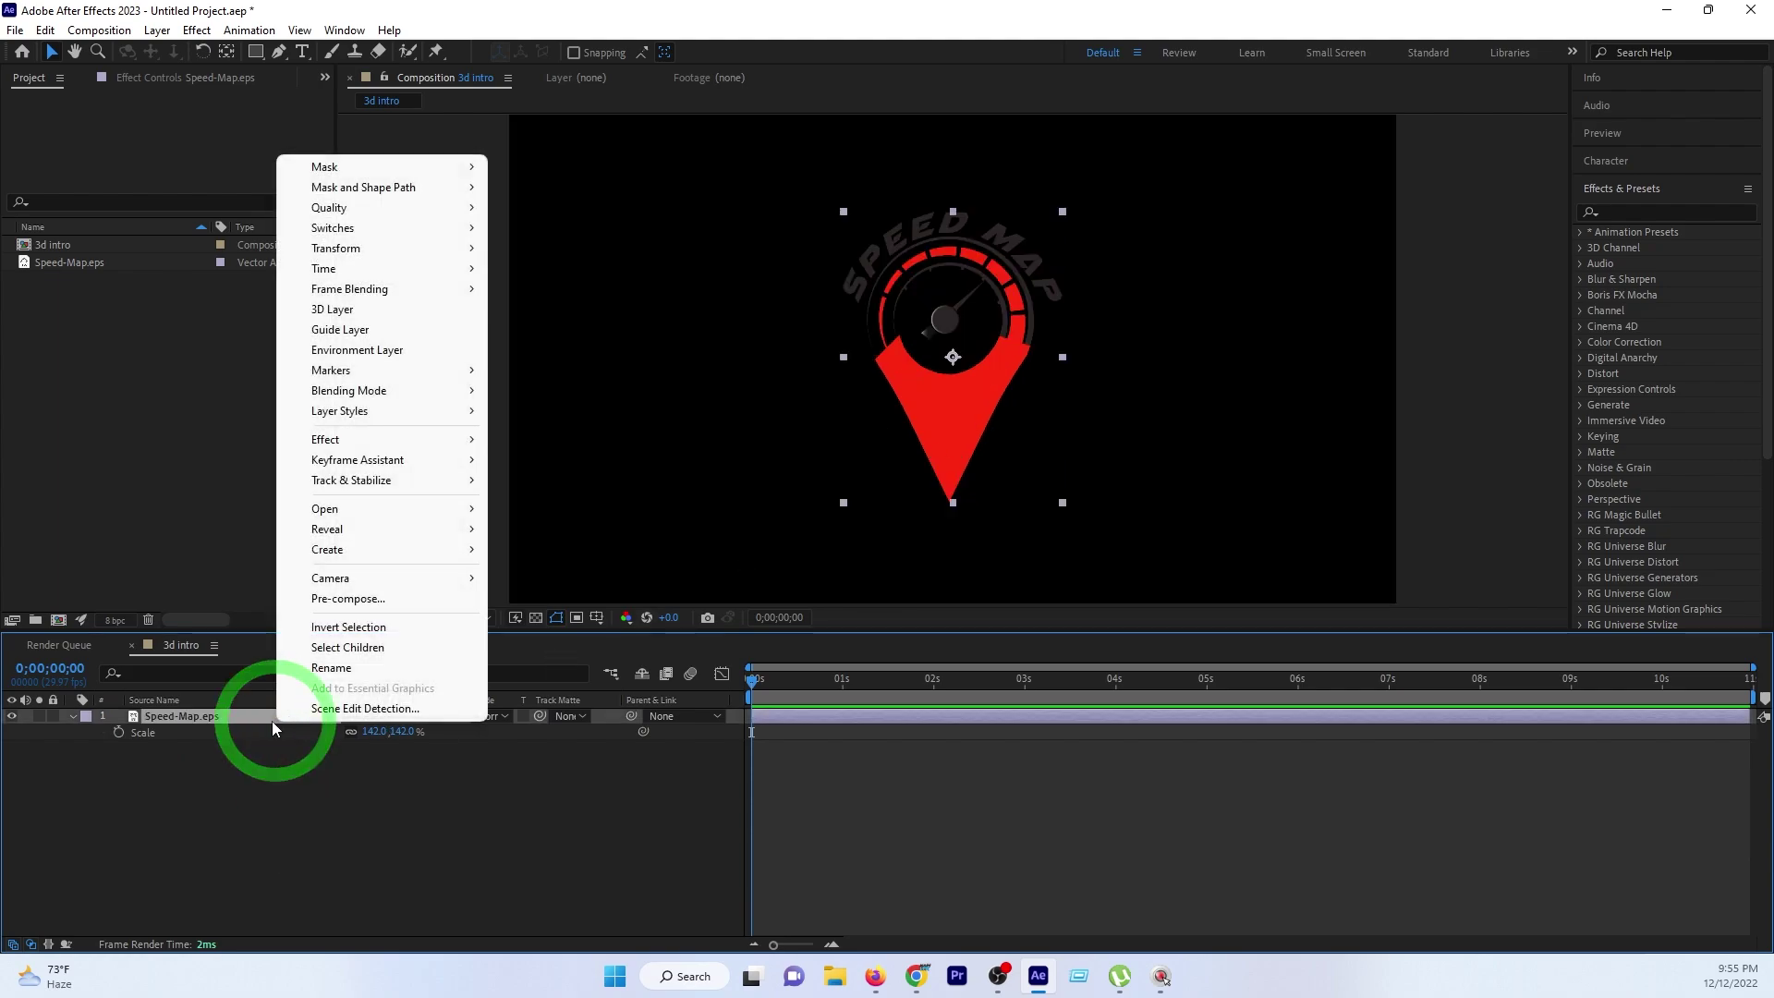
{"action": "left_click", "coordinate": [330, 601]}
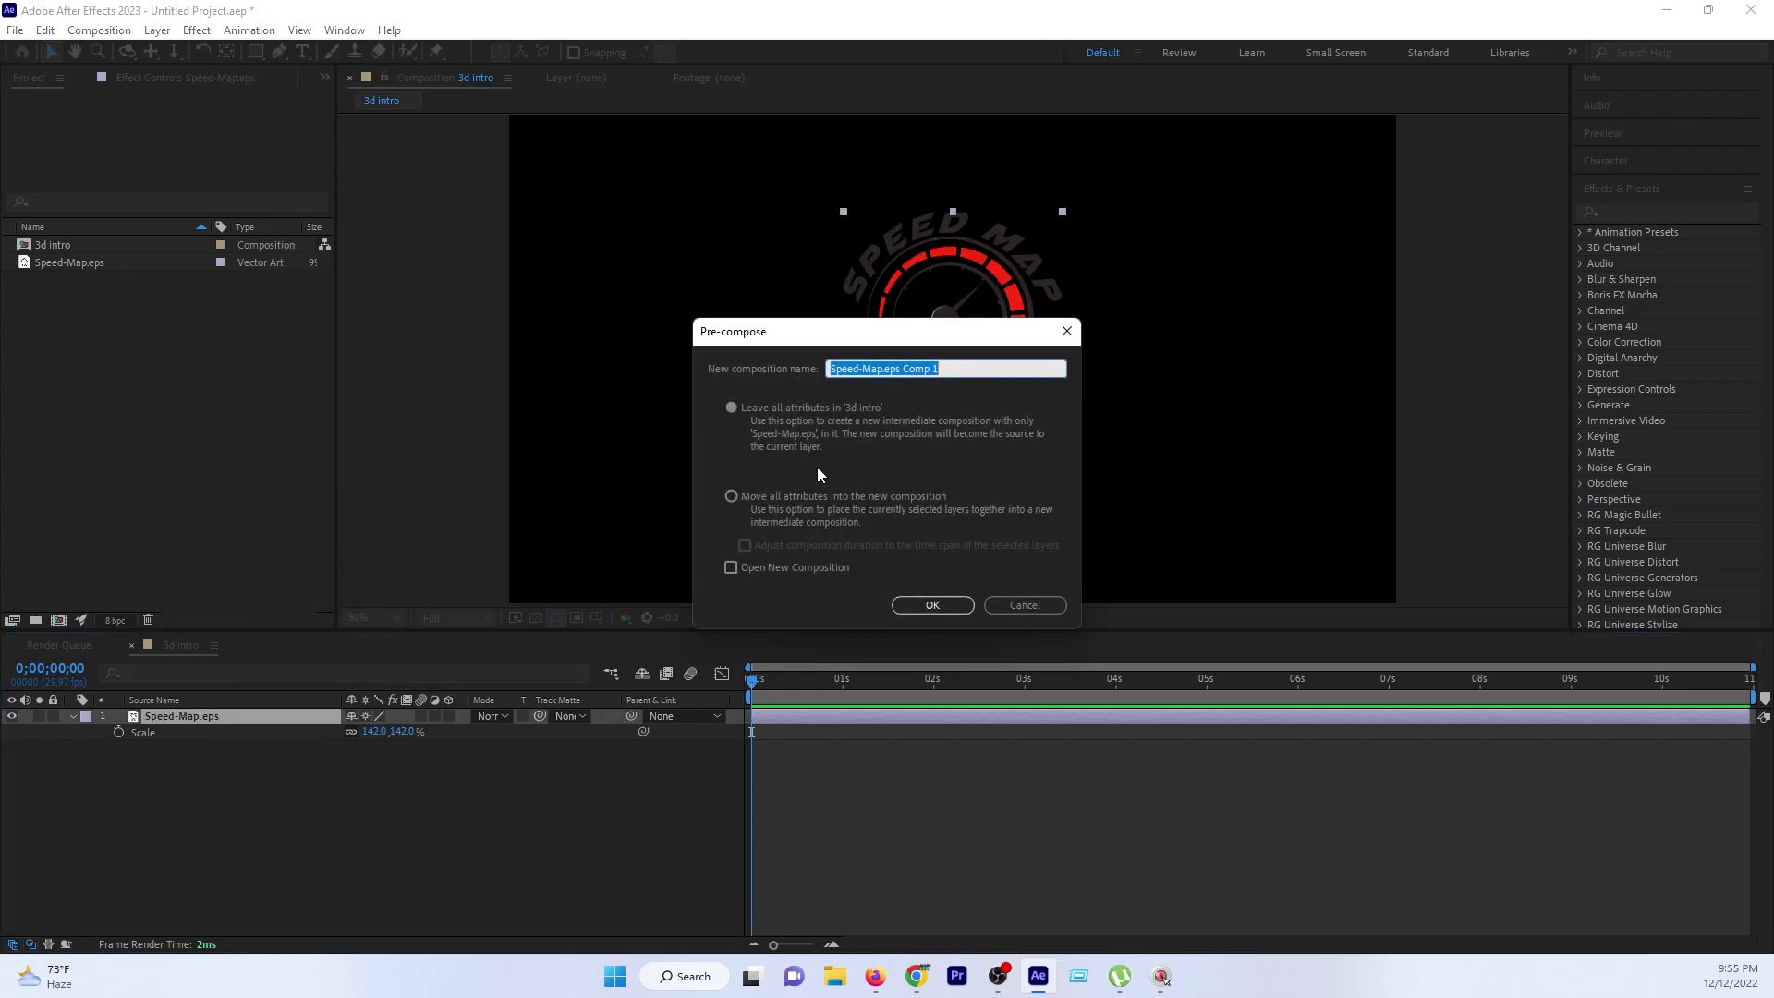
{"action": "type", "text": "L"}
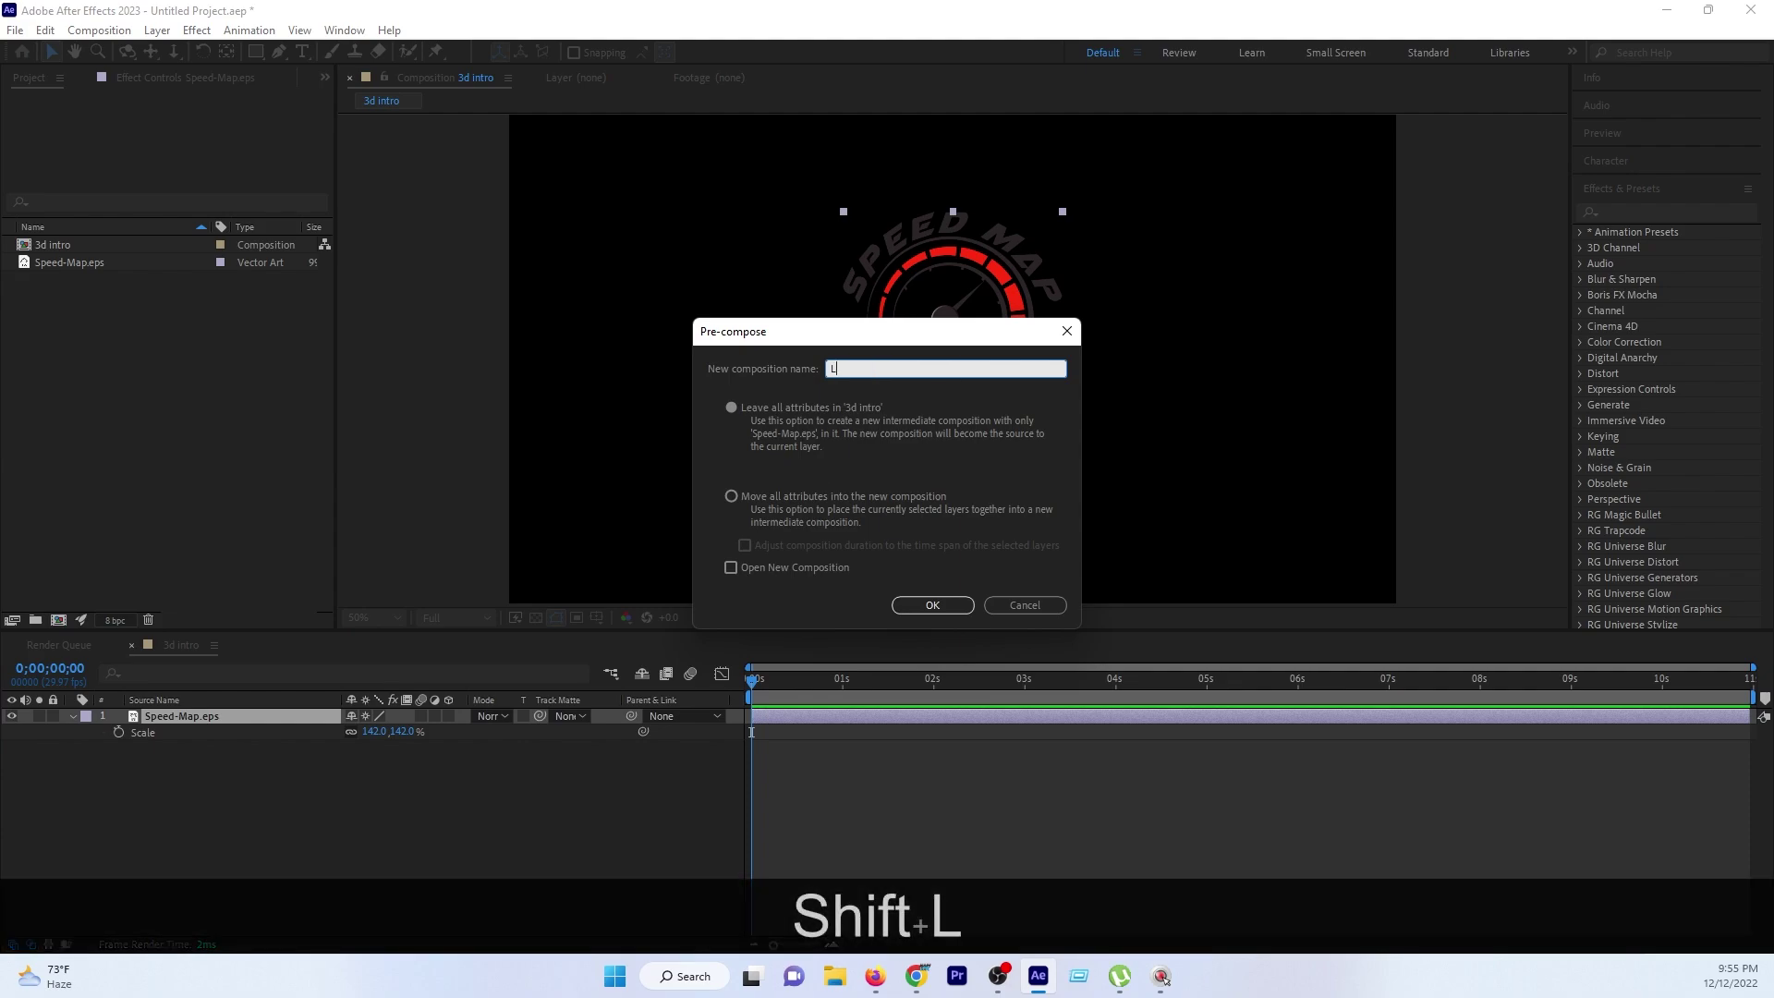
{"action": "type", "text": "ogo"}
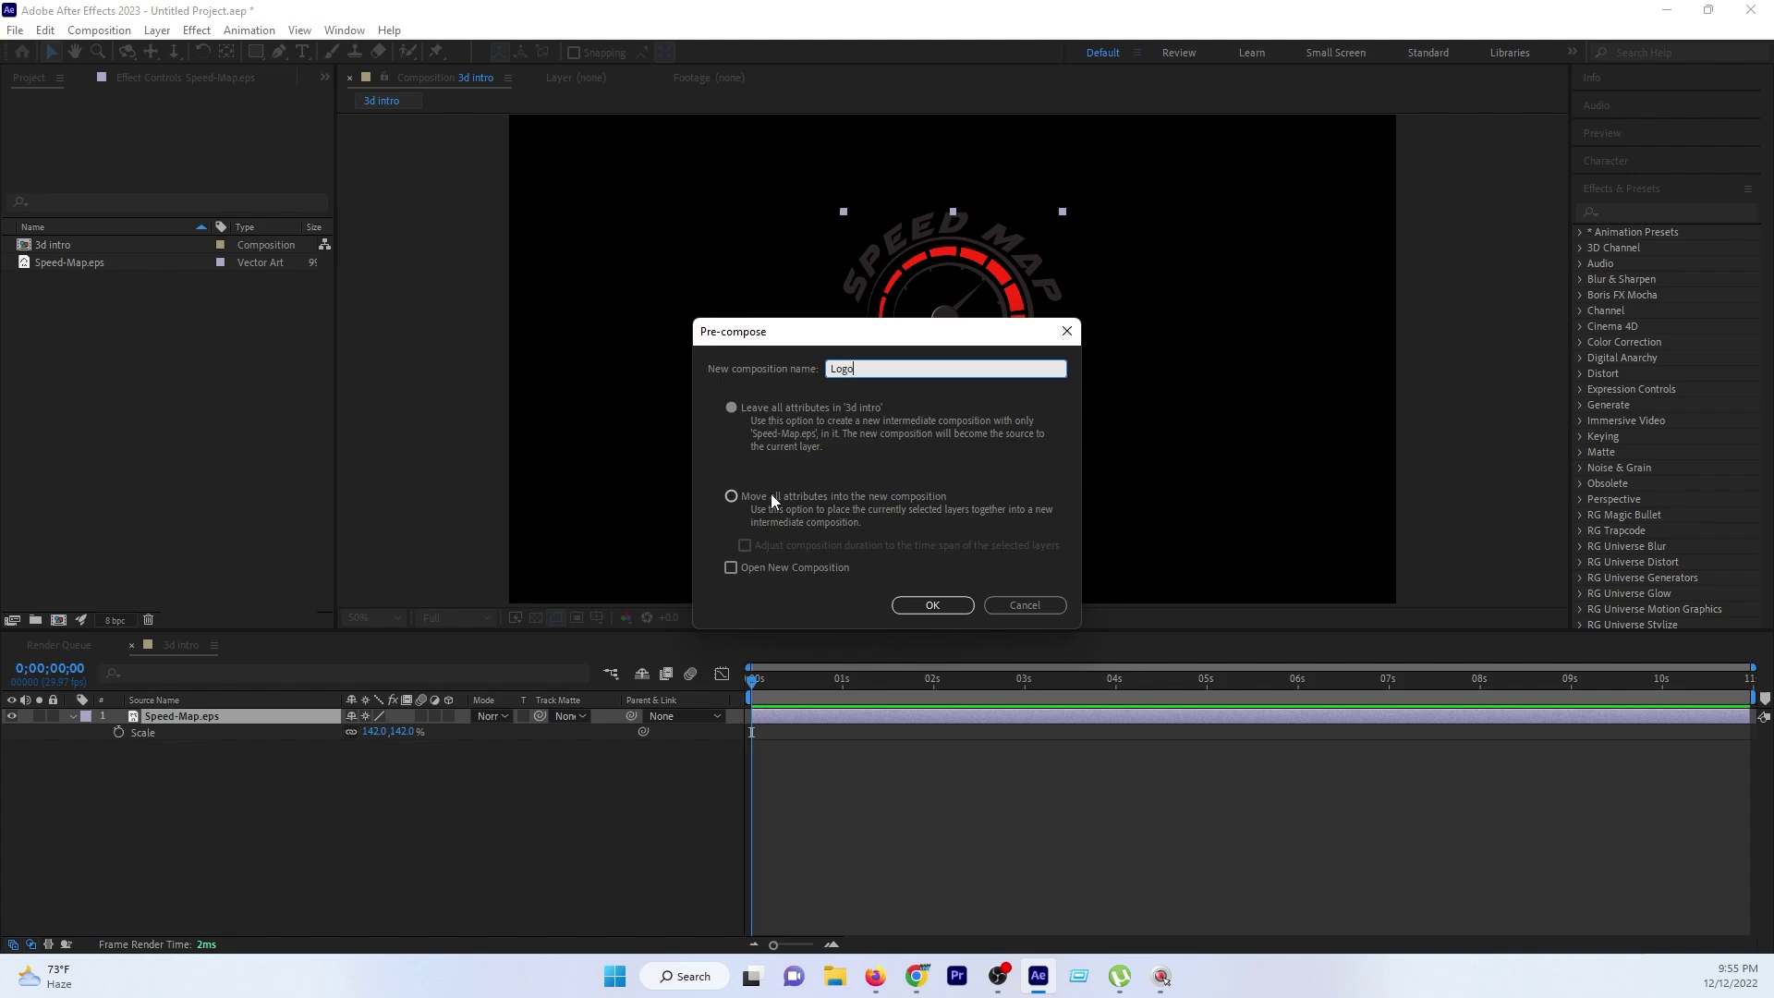
{"action": "left_click", "coordinate": [731, 497]}
{"action": "left_click", "coordinate": [932, 606]}
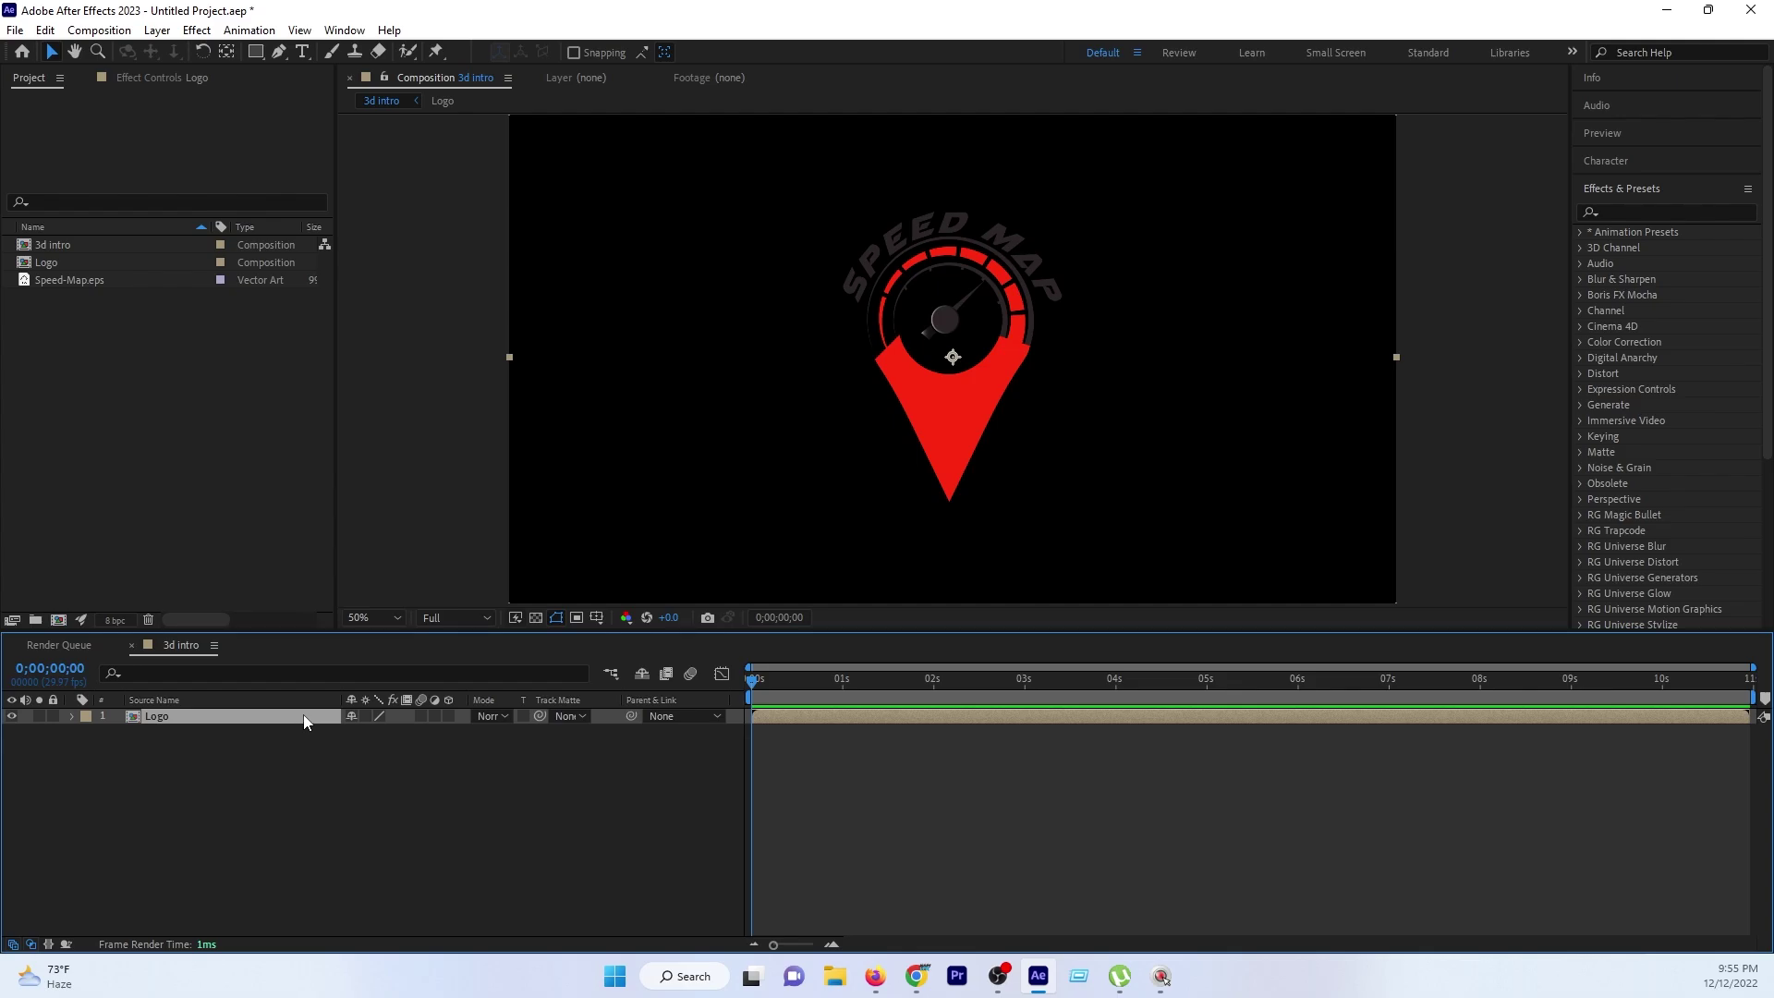
Auto-trace the Logo layer's alpha channel onto a new Auto-traced Logo layer.
{"action": "left_click", "coordinate": [164, 714]}
{"action": "left_click", "coordinate": [157, 30]}
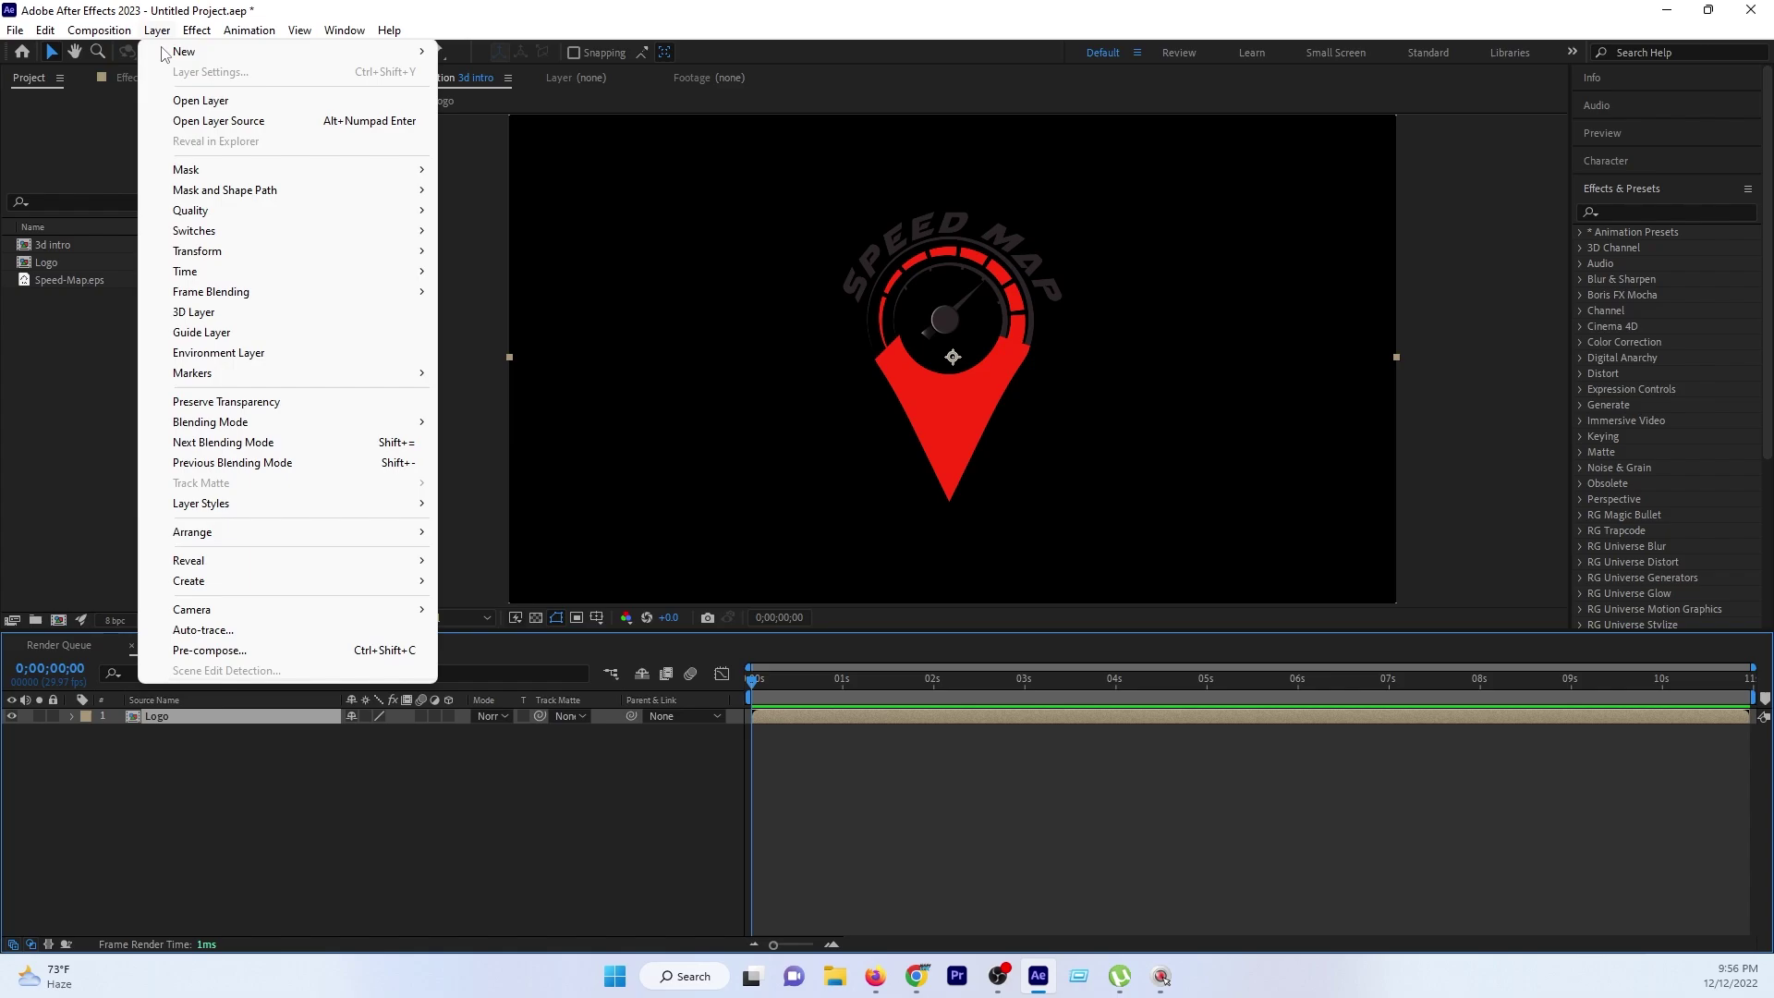
{"action": "left_click", "coordinate": [245, 633]}
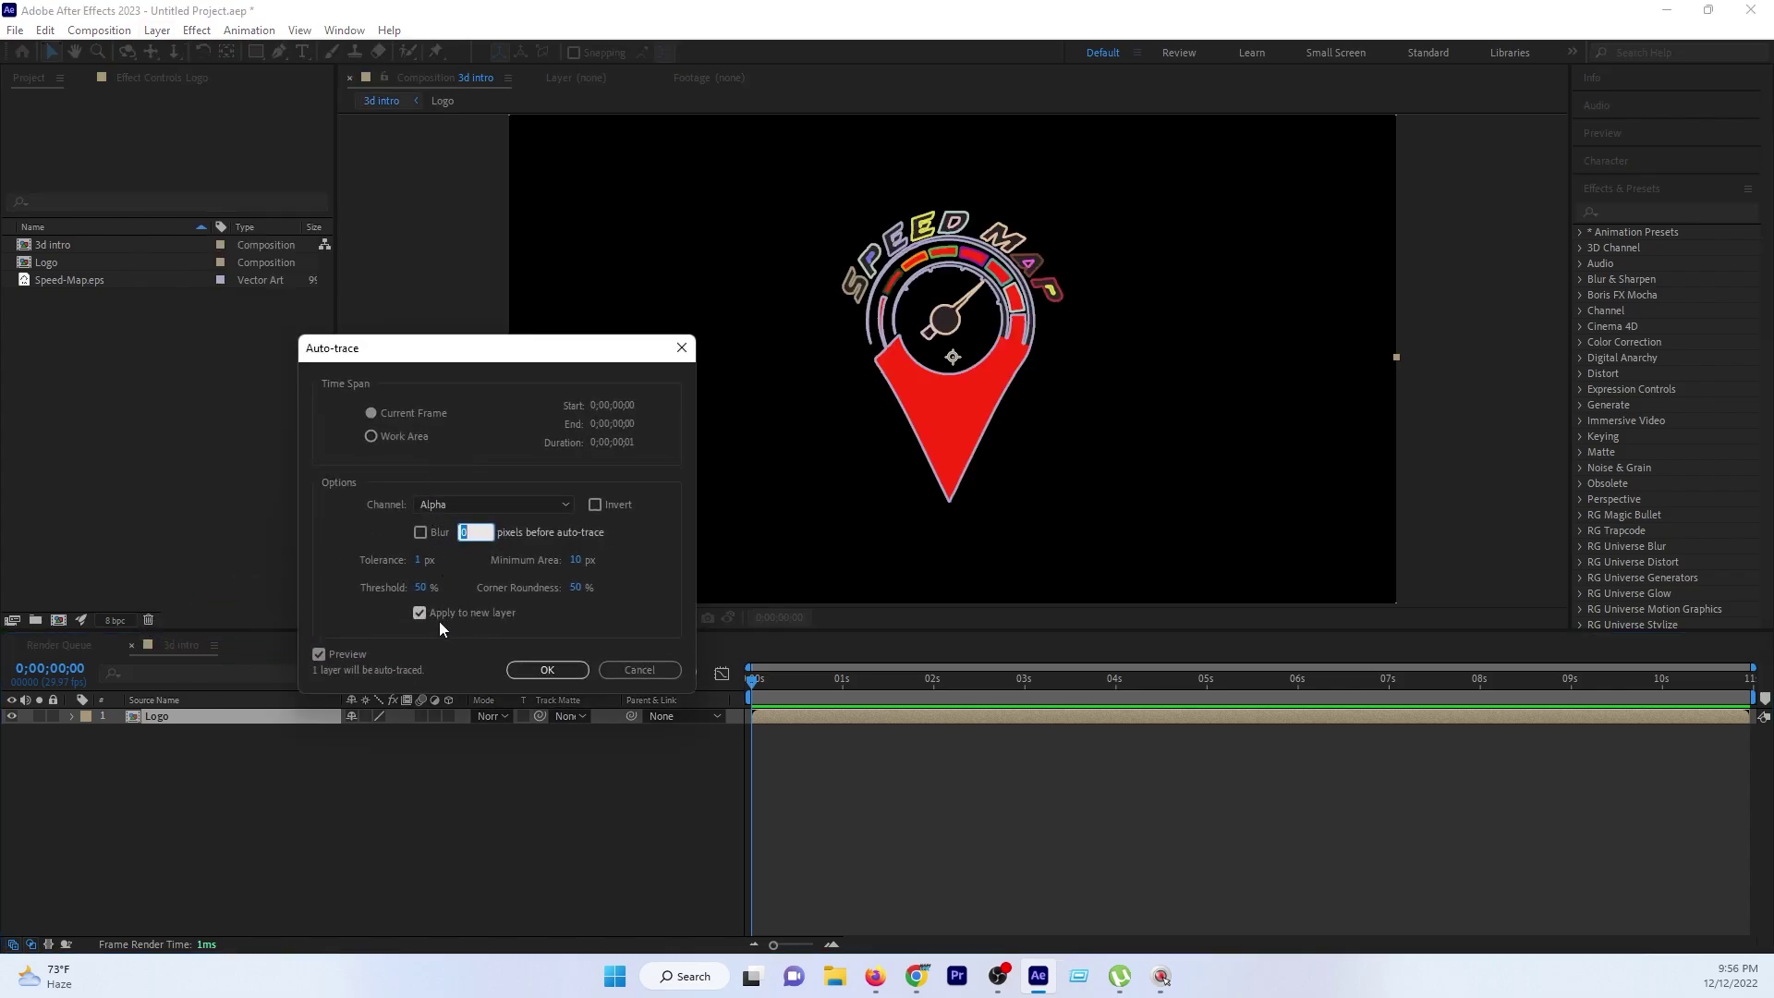
{"action": "left_click", "coordinate": [530, 669]}
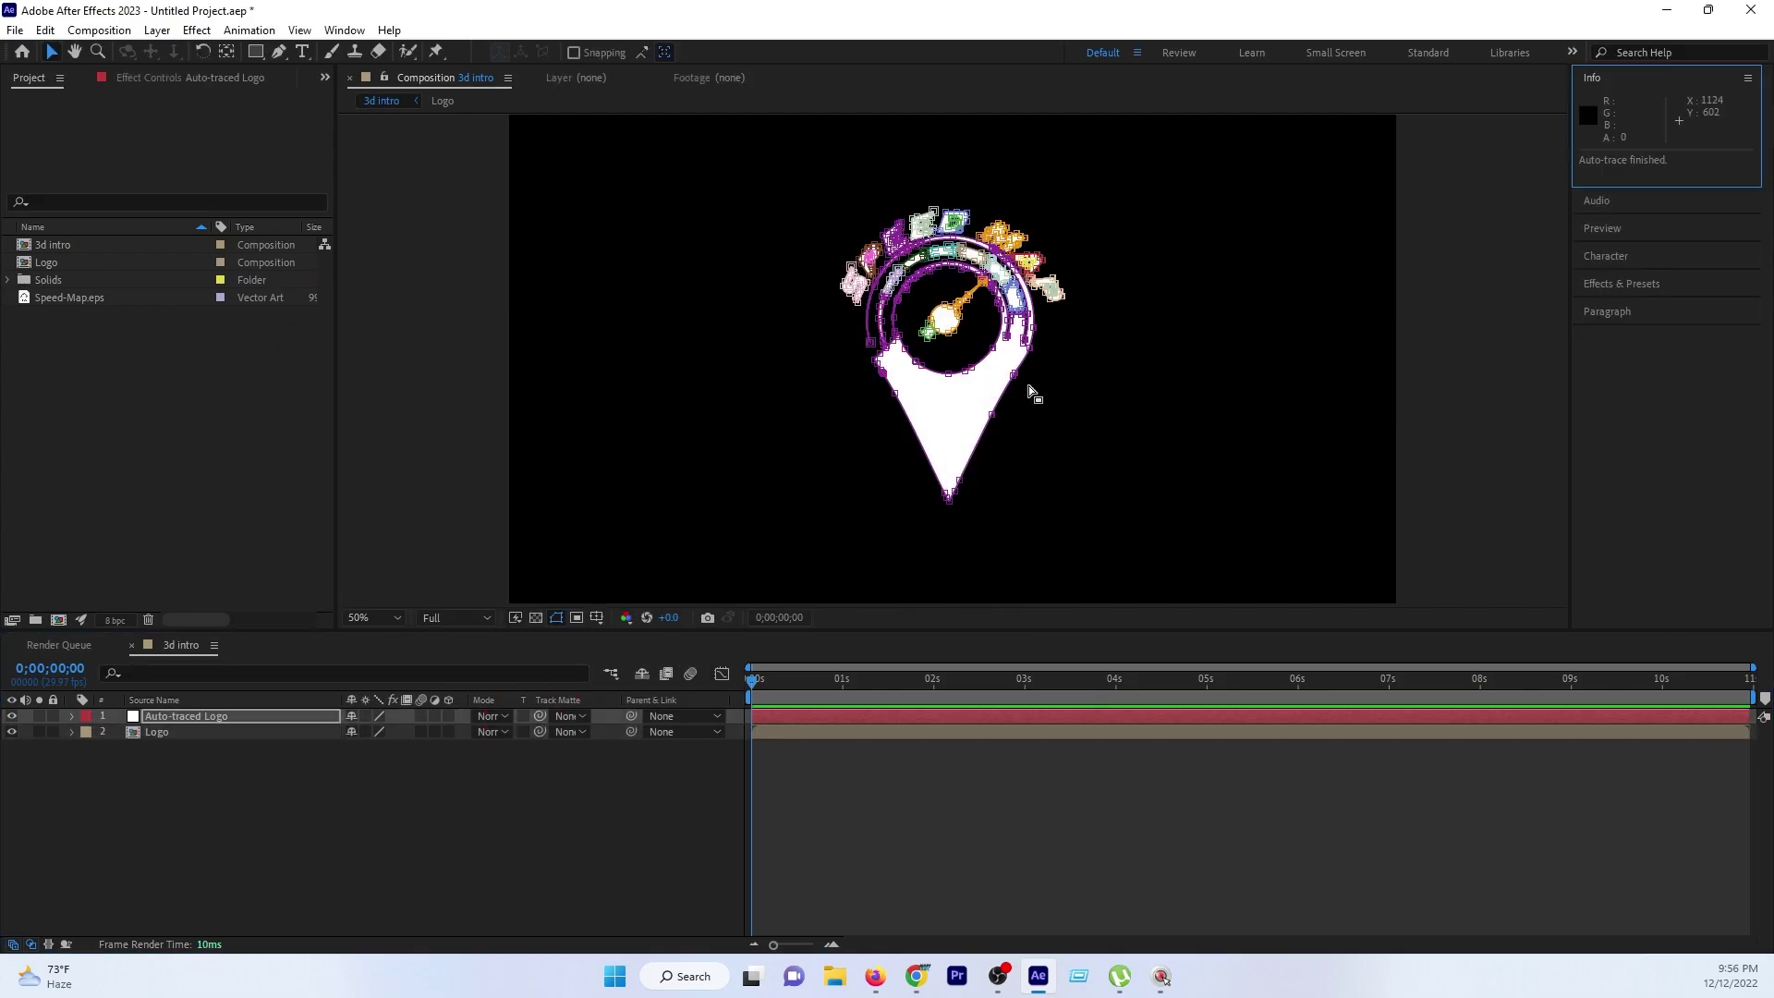
{"action": "scroll", "coordinate": [1029, 383], "scroll_direction": "up", "scroll_amount": 4}
{"action": "scroll", "coordinate": [1026, 370], "scroll_direction": "down", "scroll_amount": 2}
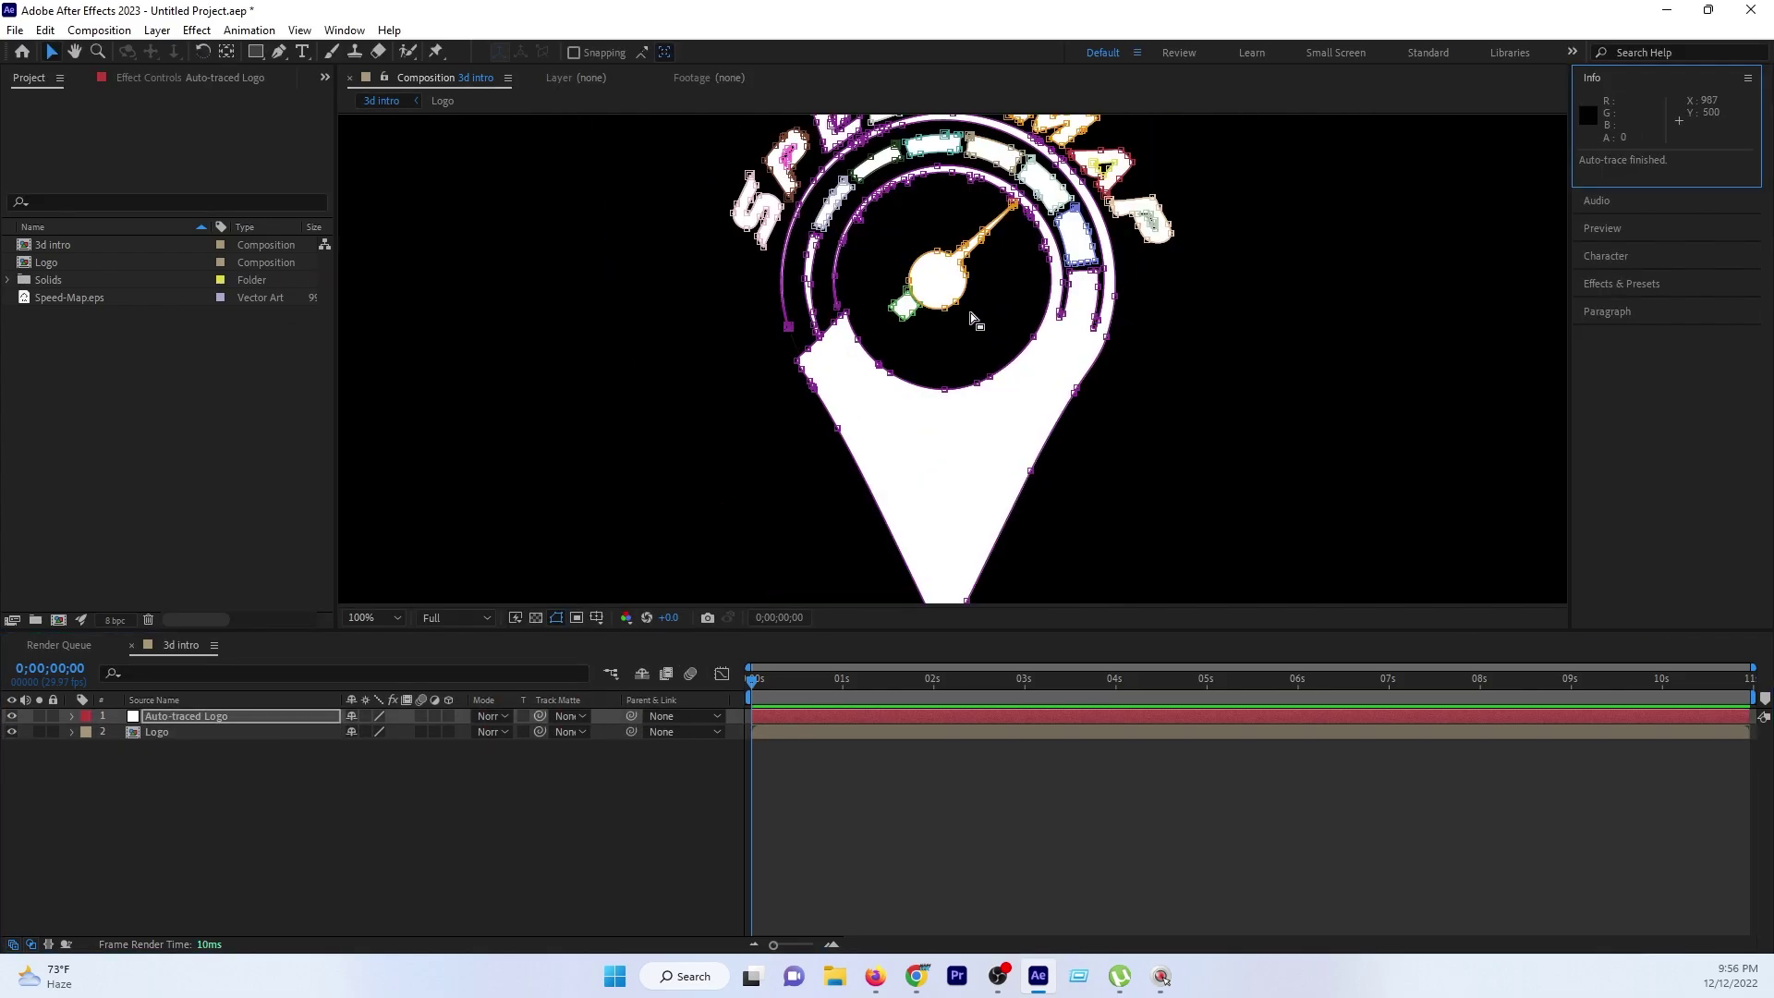
{"action": "left_click", "coordinate": [236, 719]}
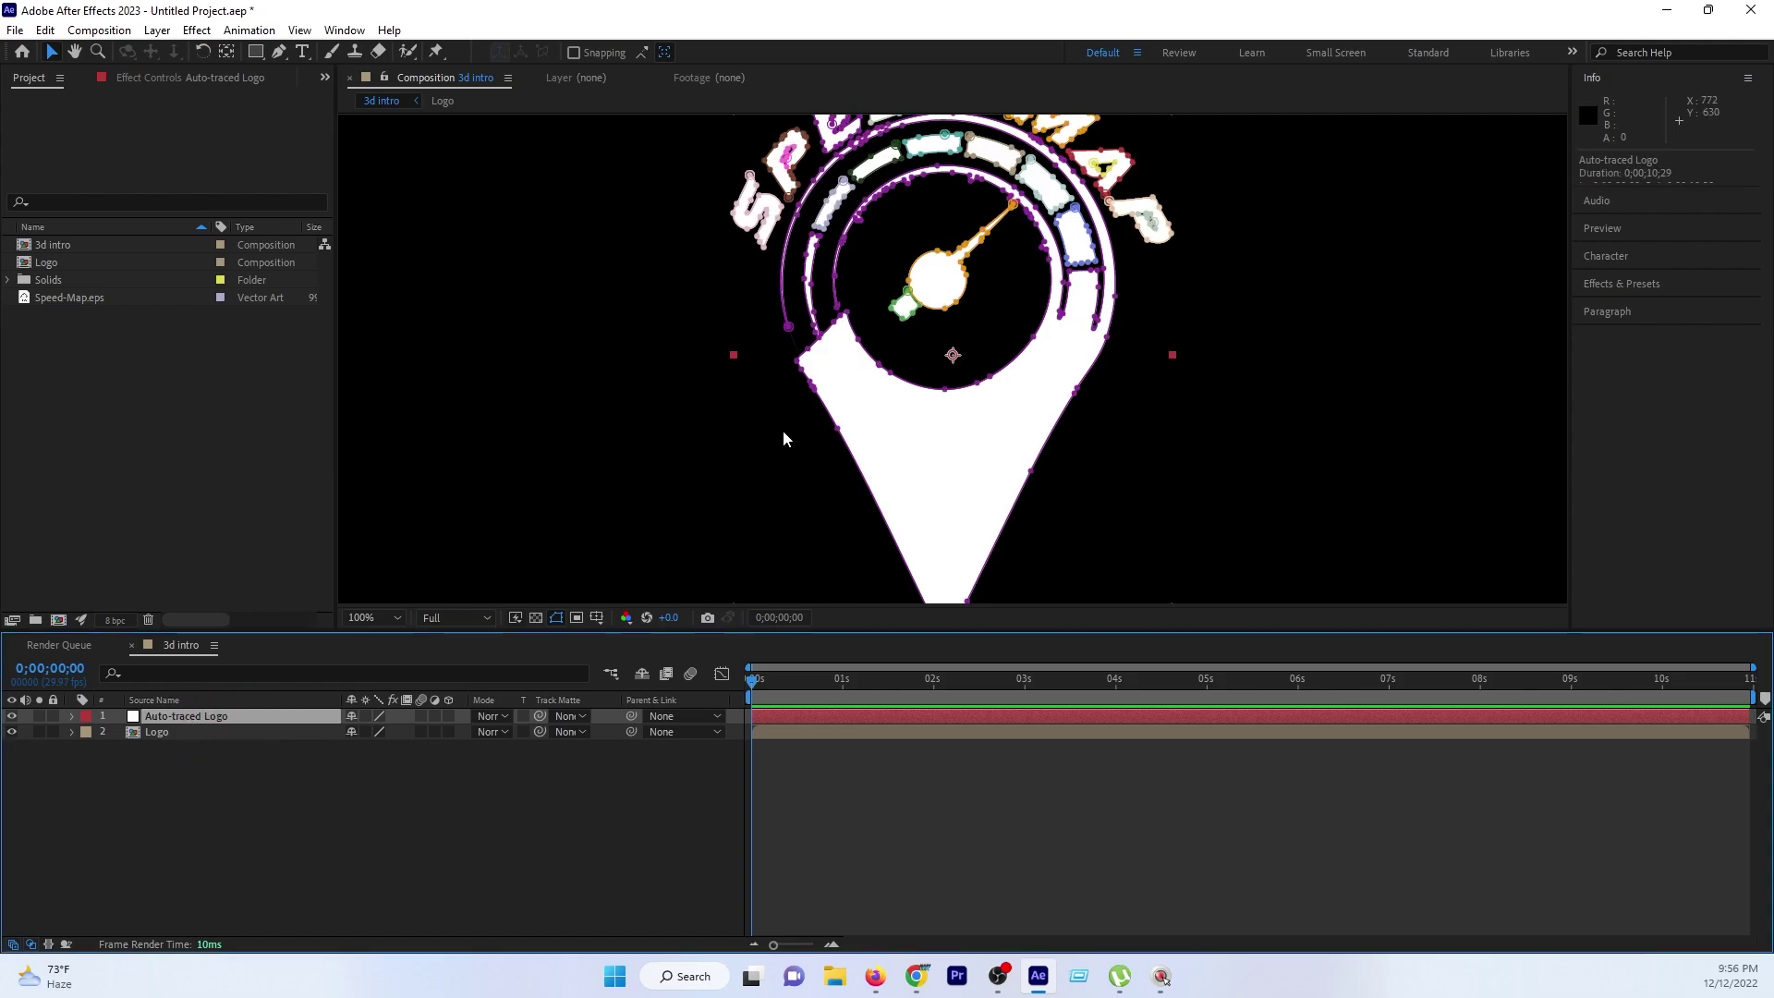
Rename the Auto-traced Logo layer to 'Logo 3d'.
{"action": "left_click", "coordinate": [153, 732]}
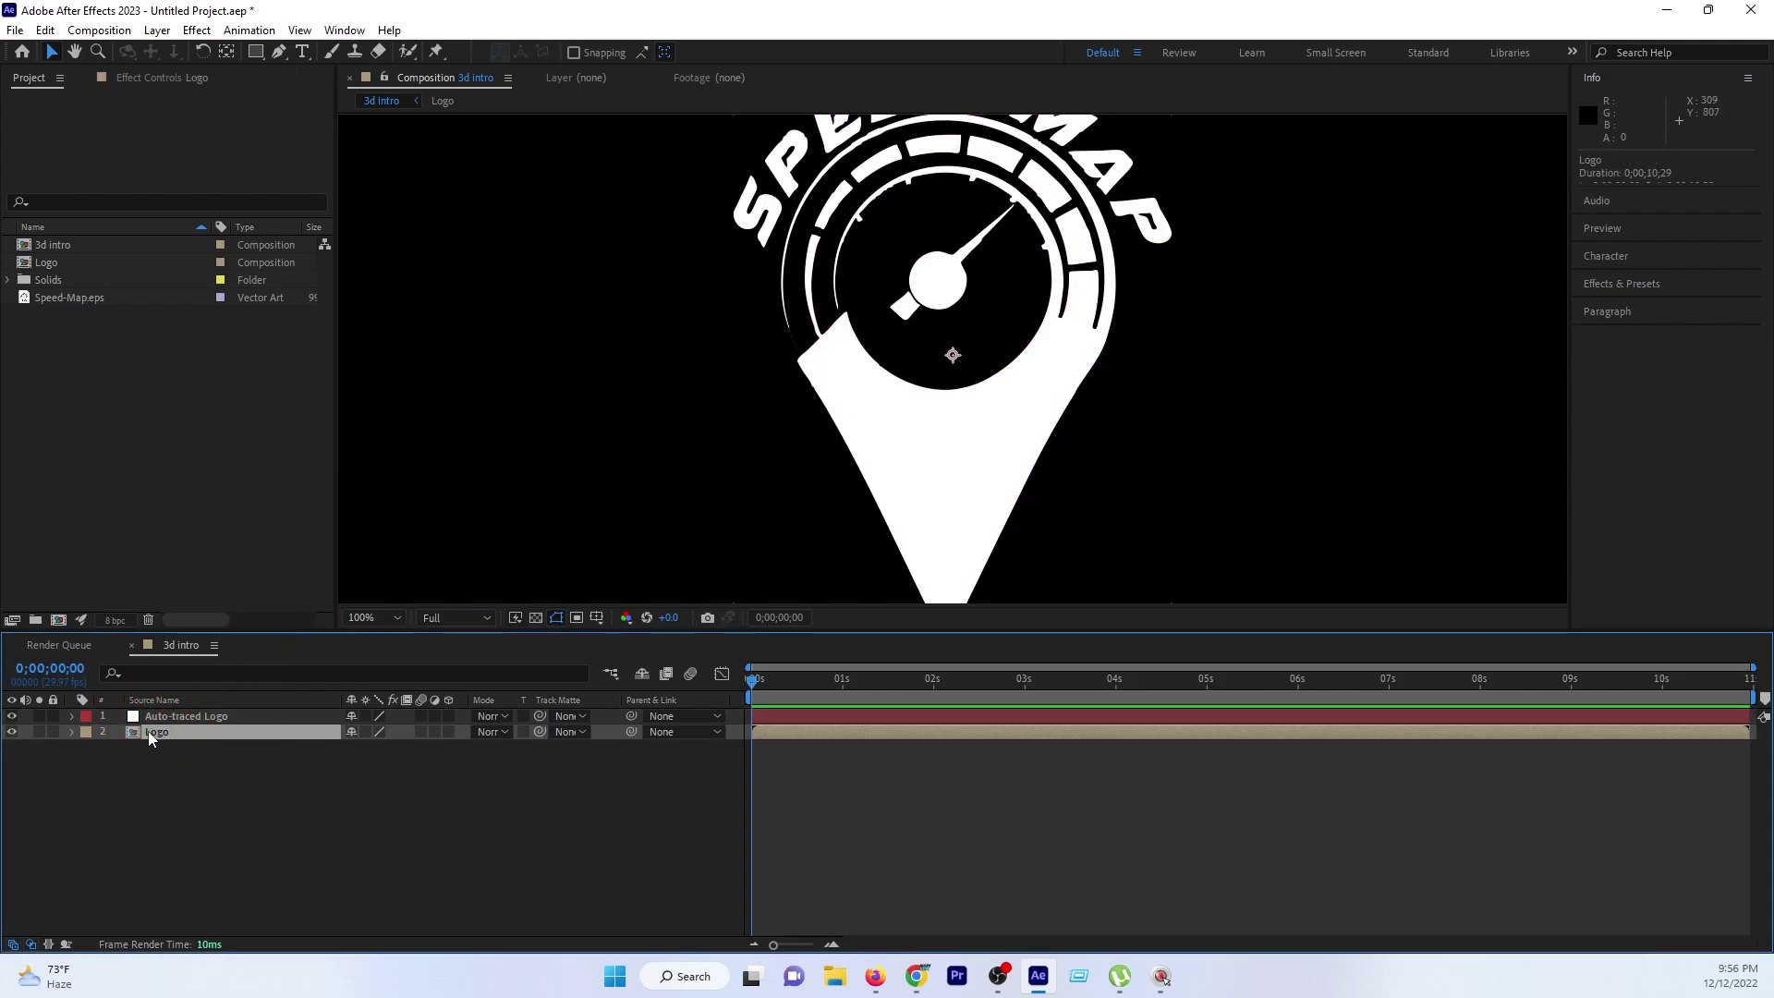
{"action": "left_click", "coordinate": [12, 716]}
{"action": "left_click", "coordinate": [12, 716]}
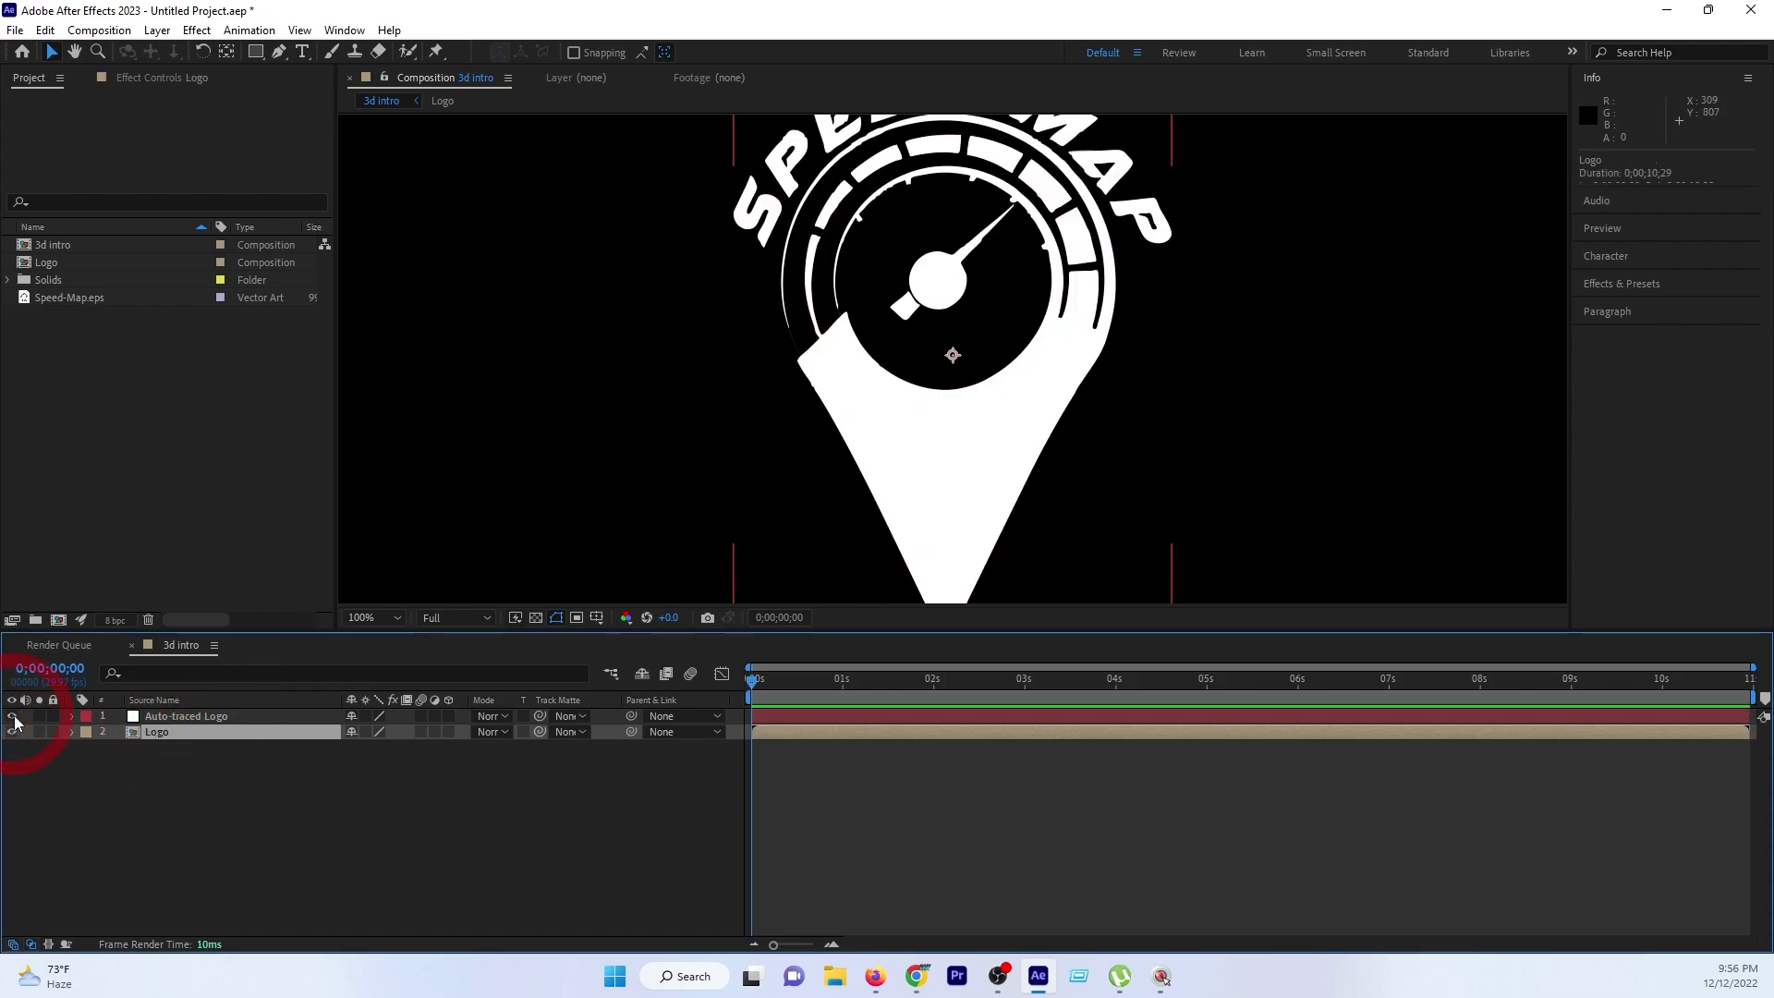
{"action": "left_click", "coordinate": [186, 732]}
{"action": "left_click", "coordinate": [185, 718]}
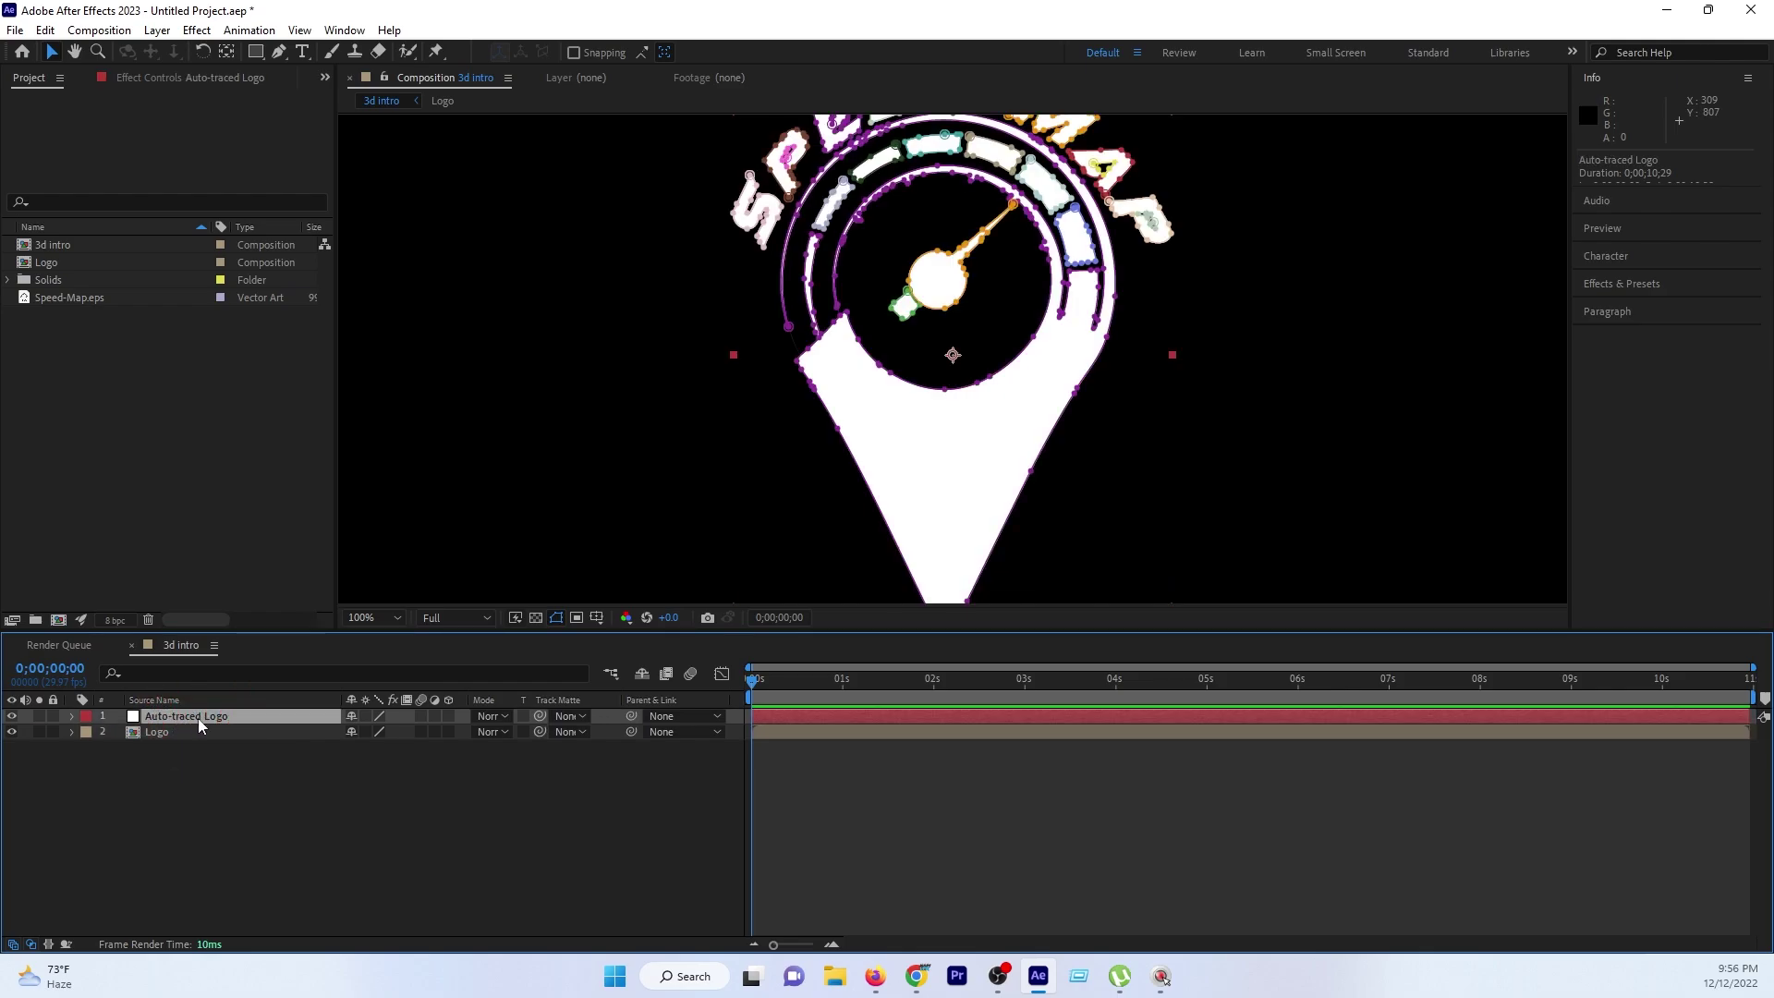
{"action": "right_click", "coordinate": [186, 717]}
{"action": "left_click", "coordinate": [249, 665]}
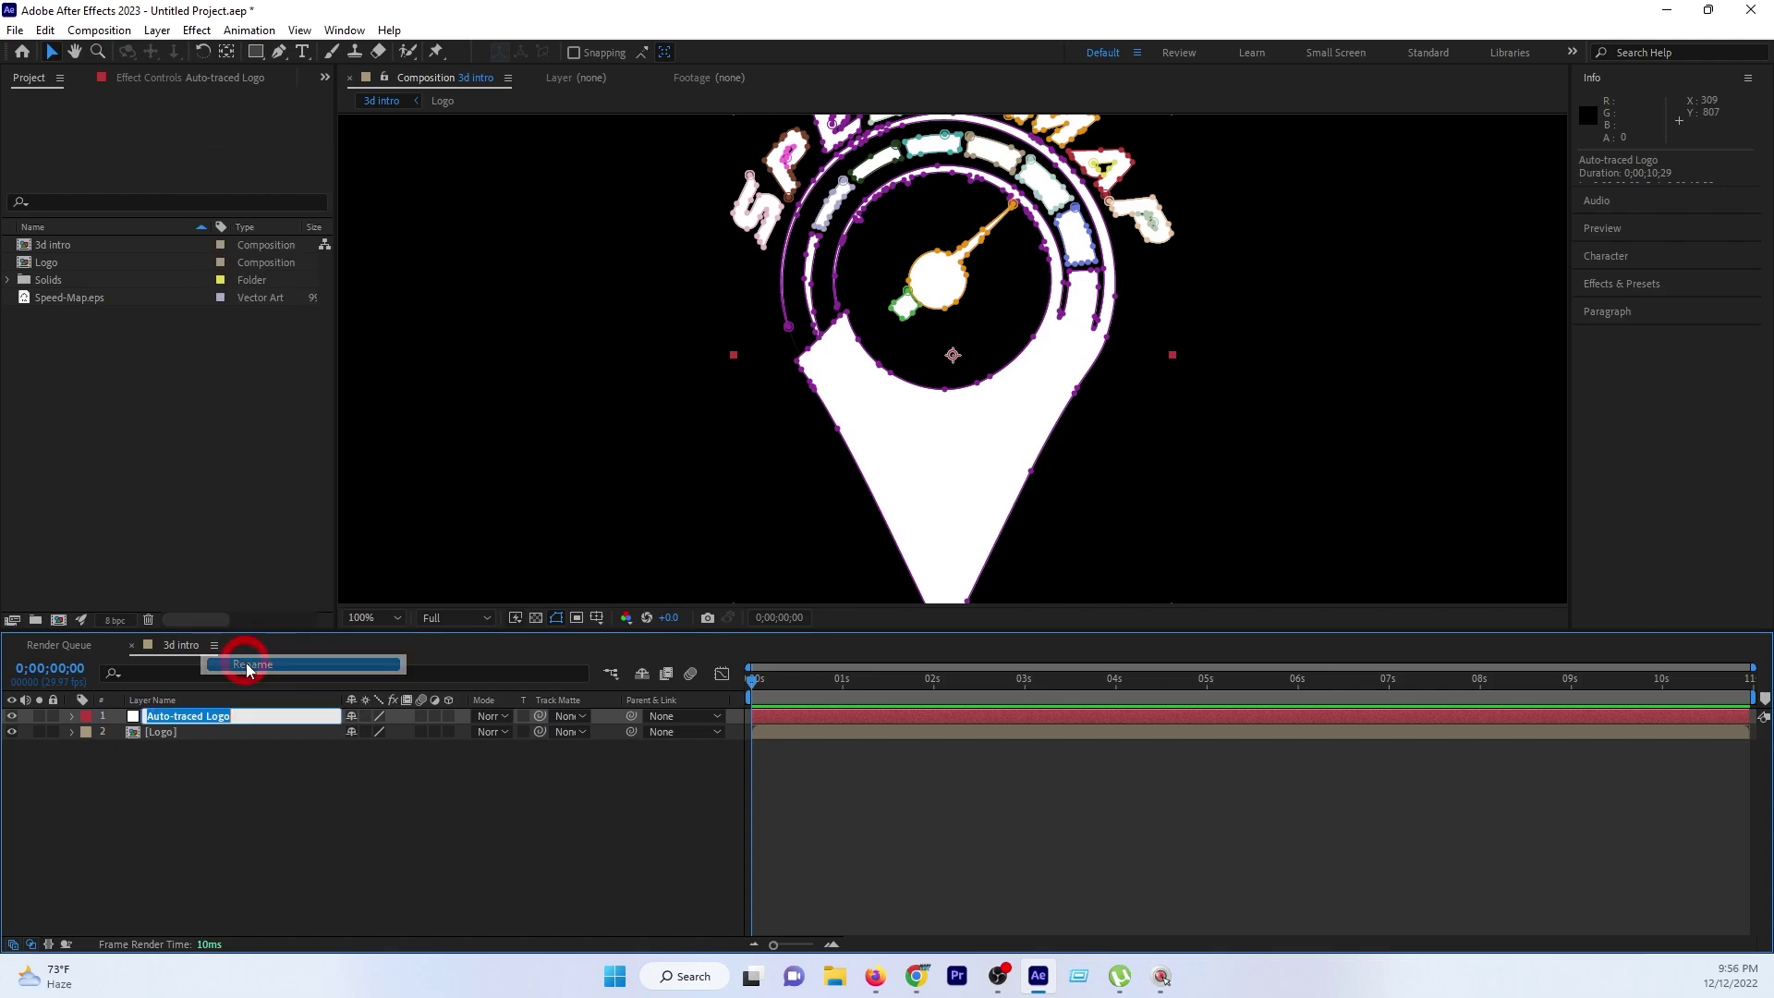
{"action": "type", "text": "Logo "}
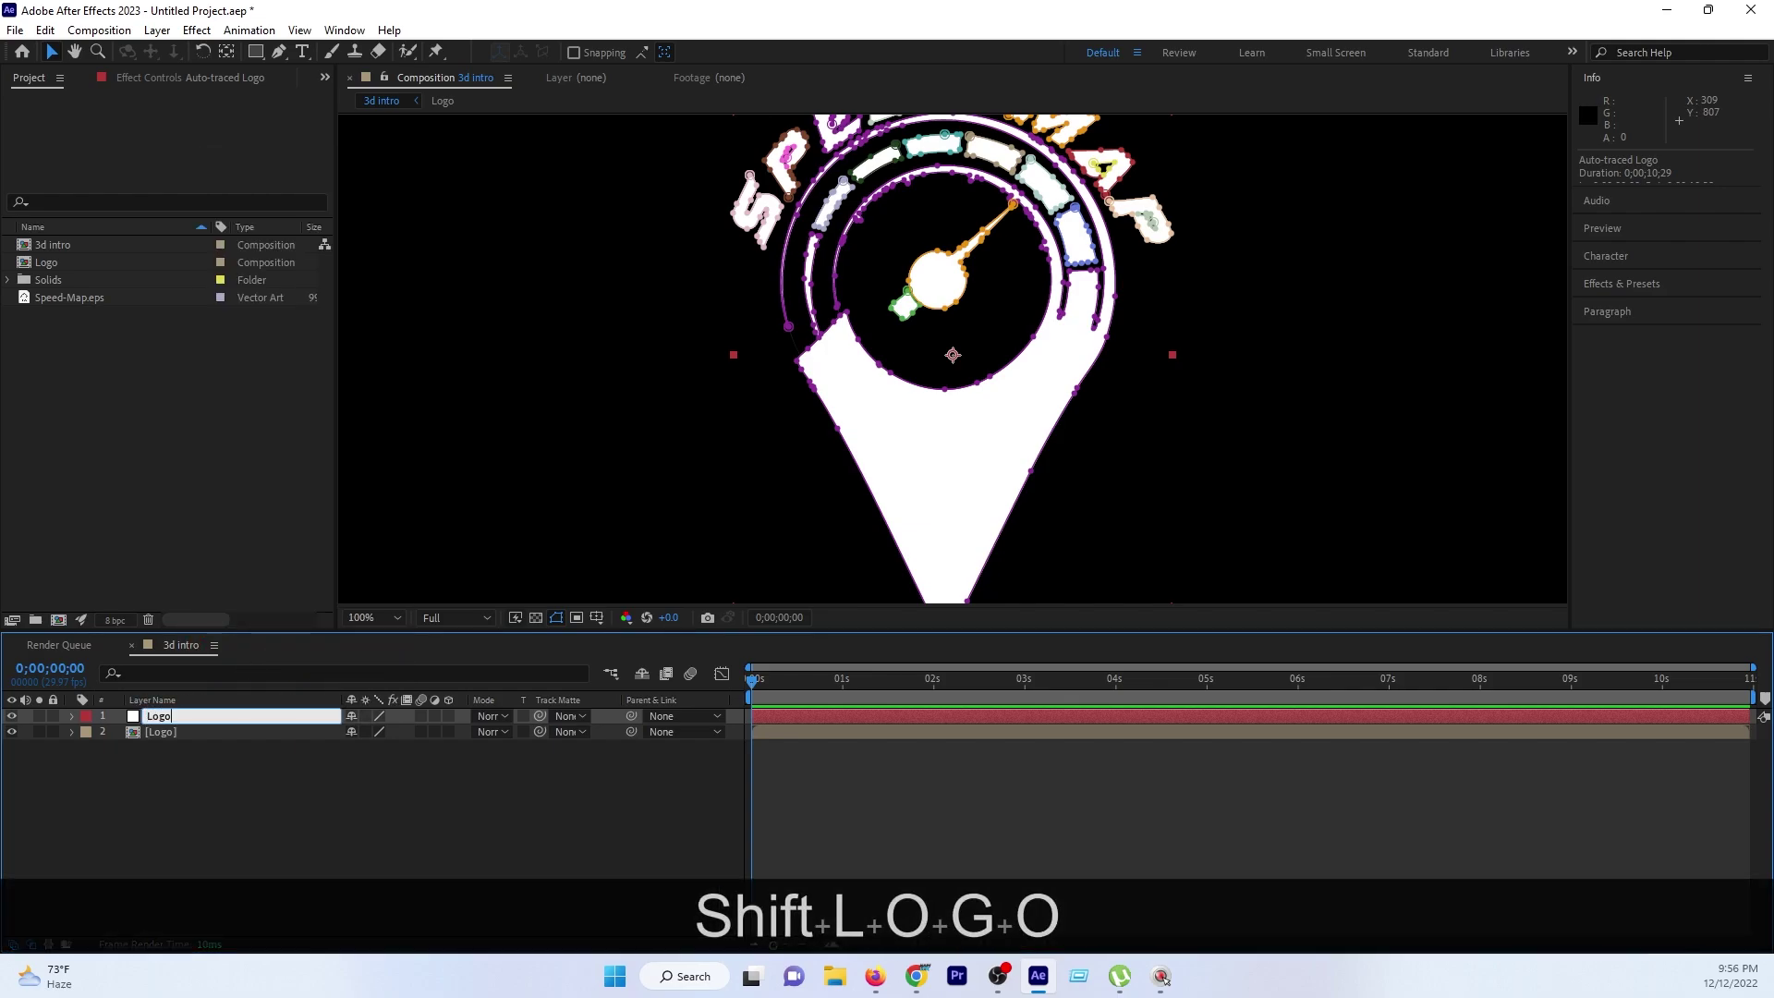
{"action": "type", "text": "3d"}
{"action": "key", "text": "Return"}
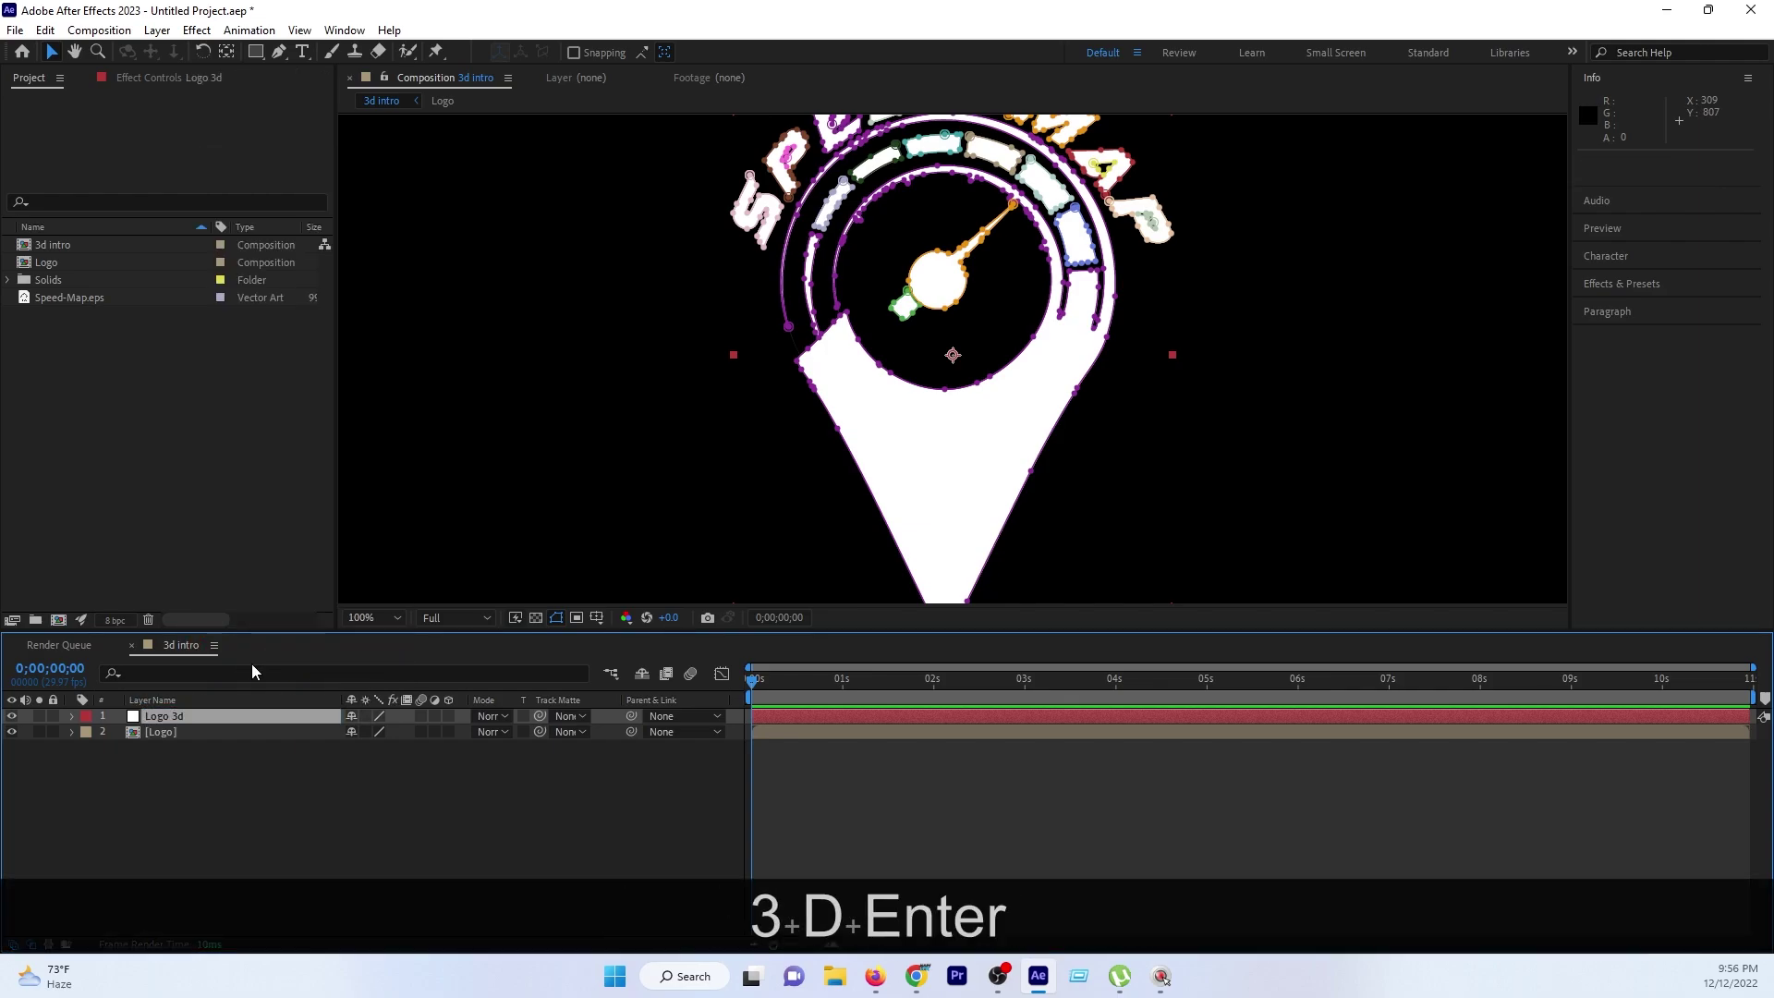
Rename the Logo layer to 'Logo texture'.
{"action": "left_click", "coordinate": [176, 735]}
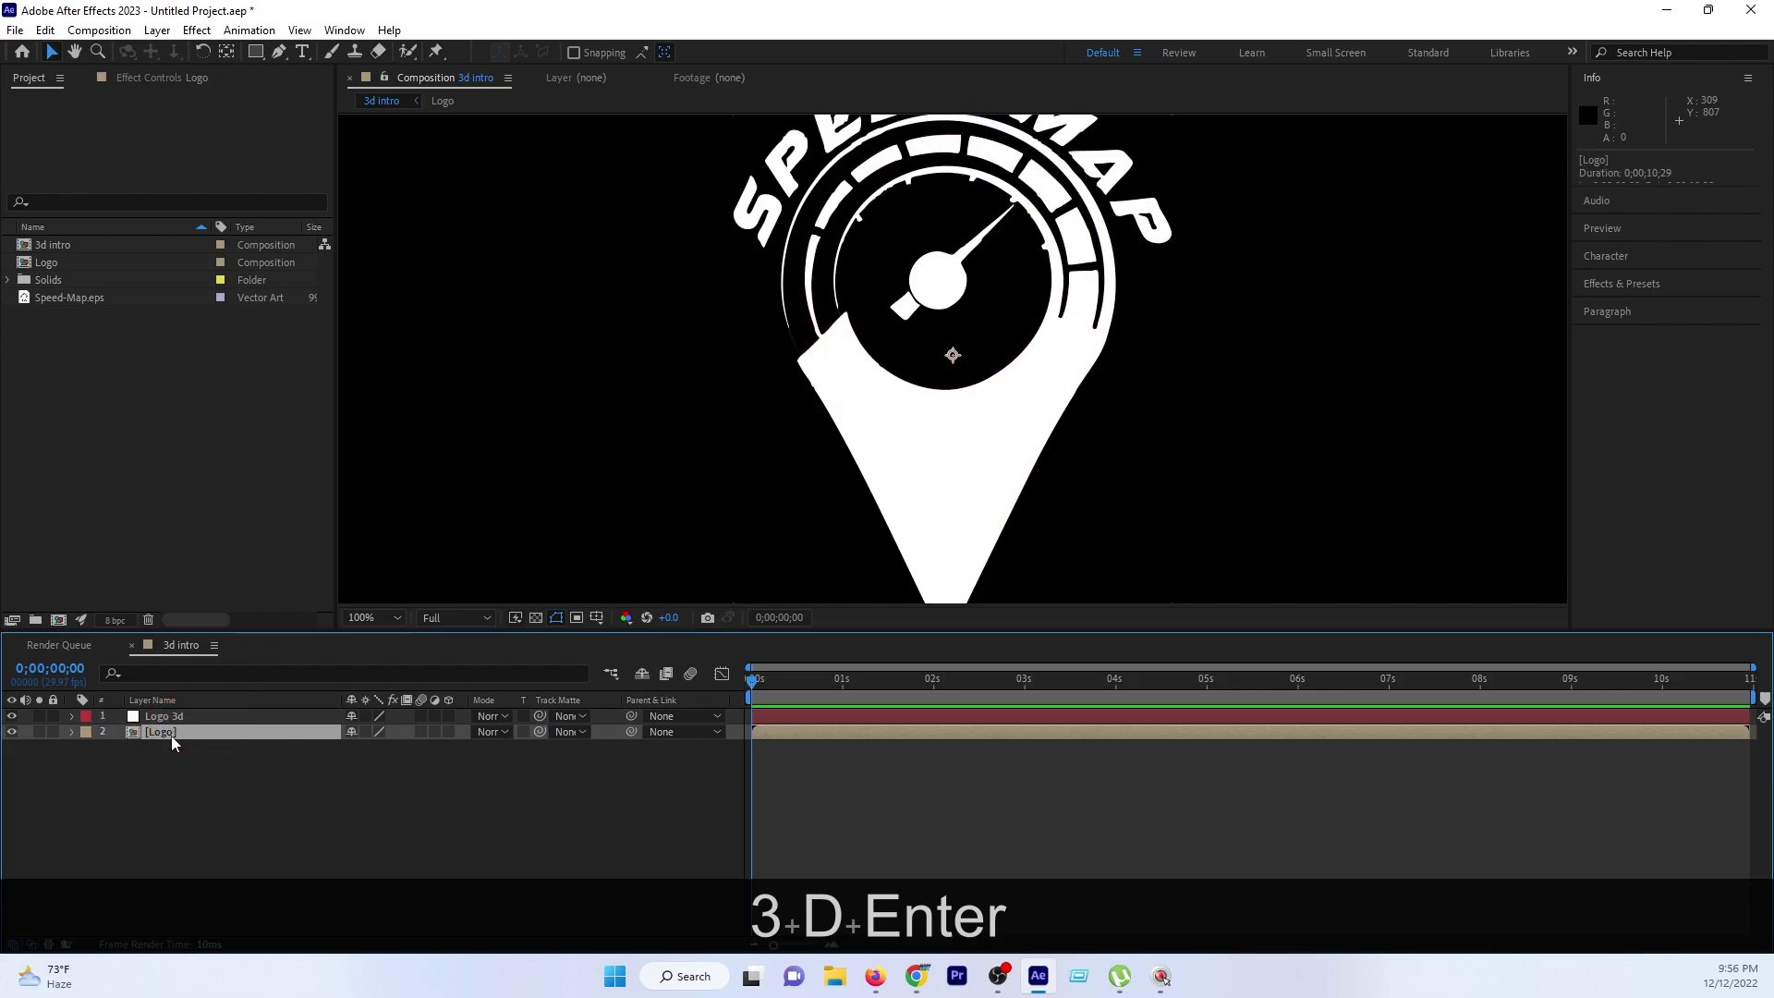
{"action": "right_click", "coordinate": [173, 742]}
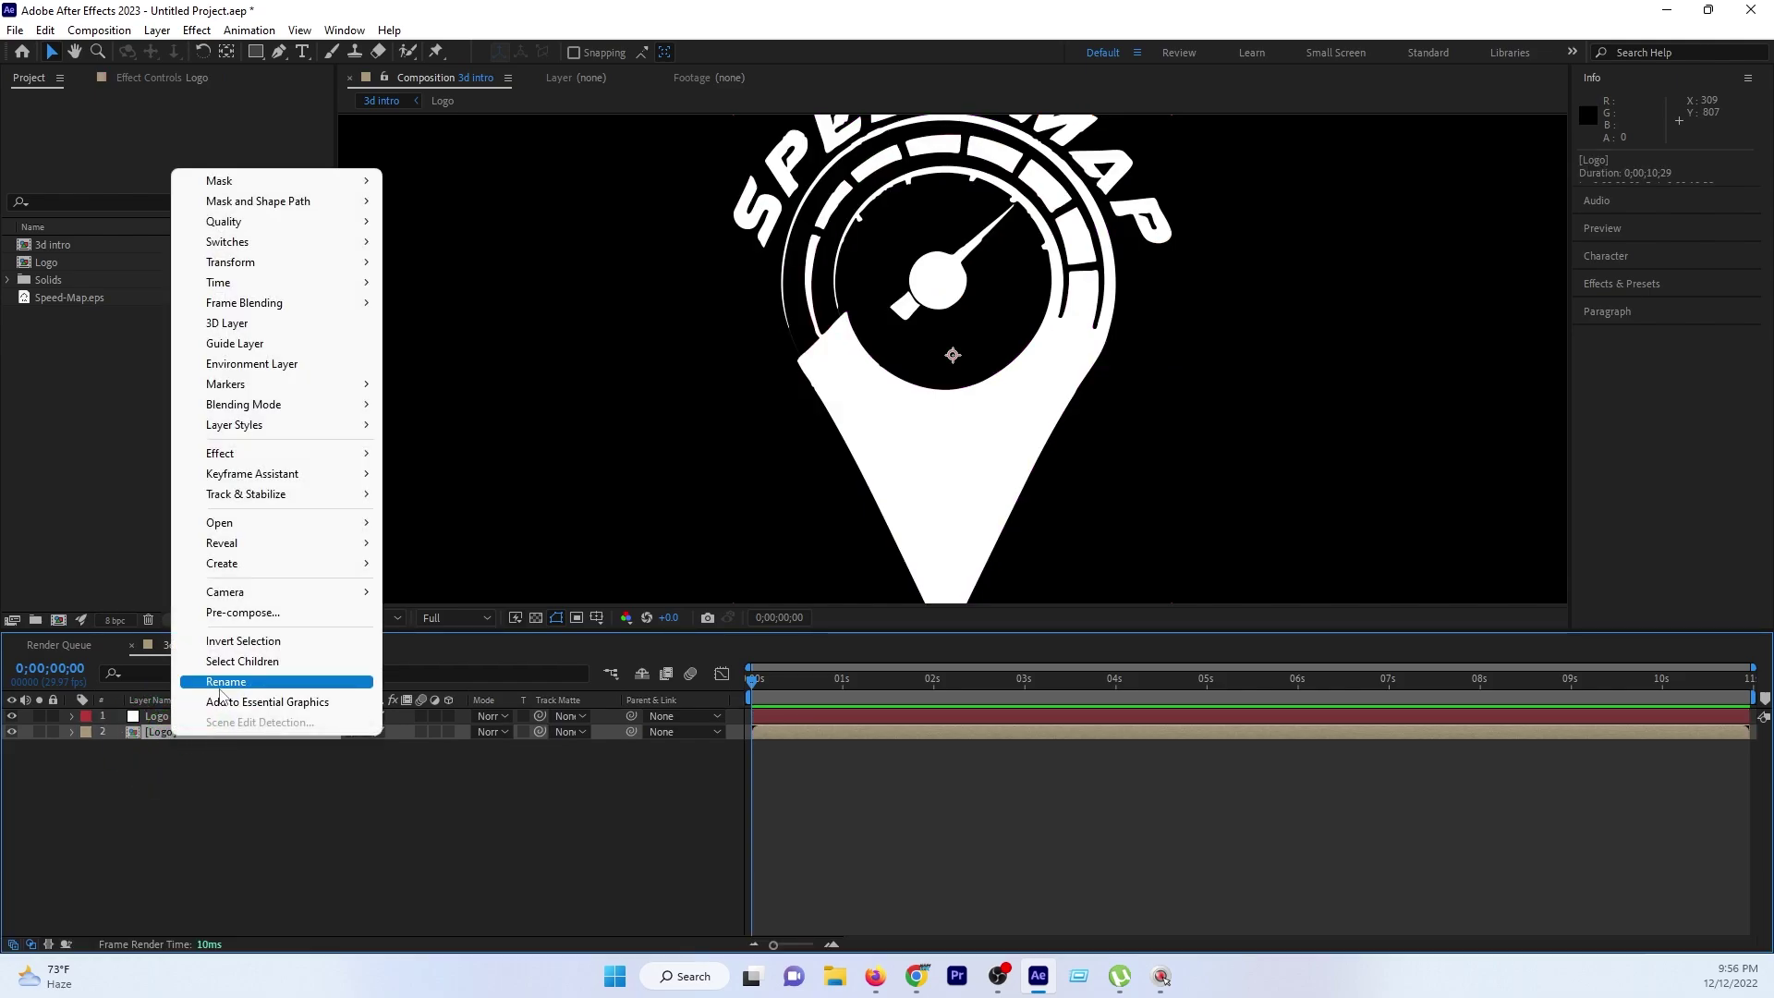
{"action": "left_click", "coordinate": [189, 678]}
{"action": "left_click", "coordinate": [197, 734]}
{"action": "type", "text": "t"}
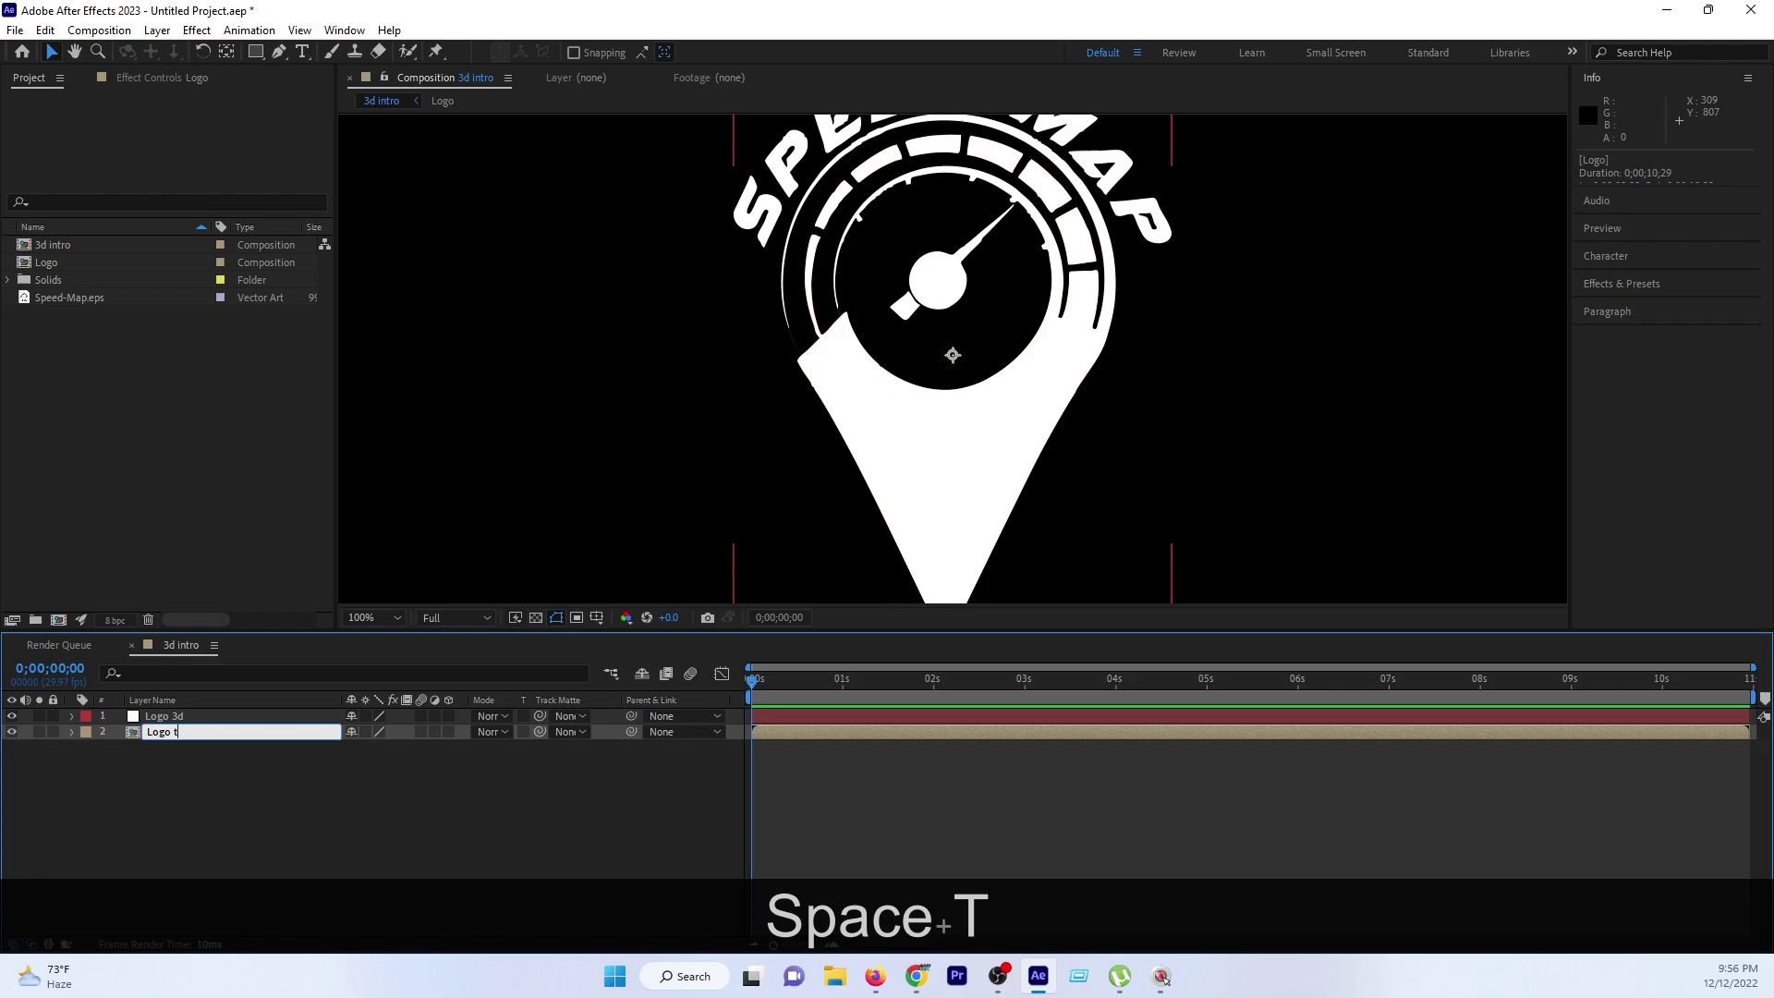
{"action": "type", "text": "exture"}
{"action": "key", "text": "Return"}
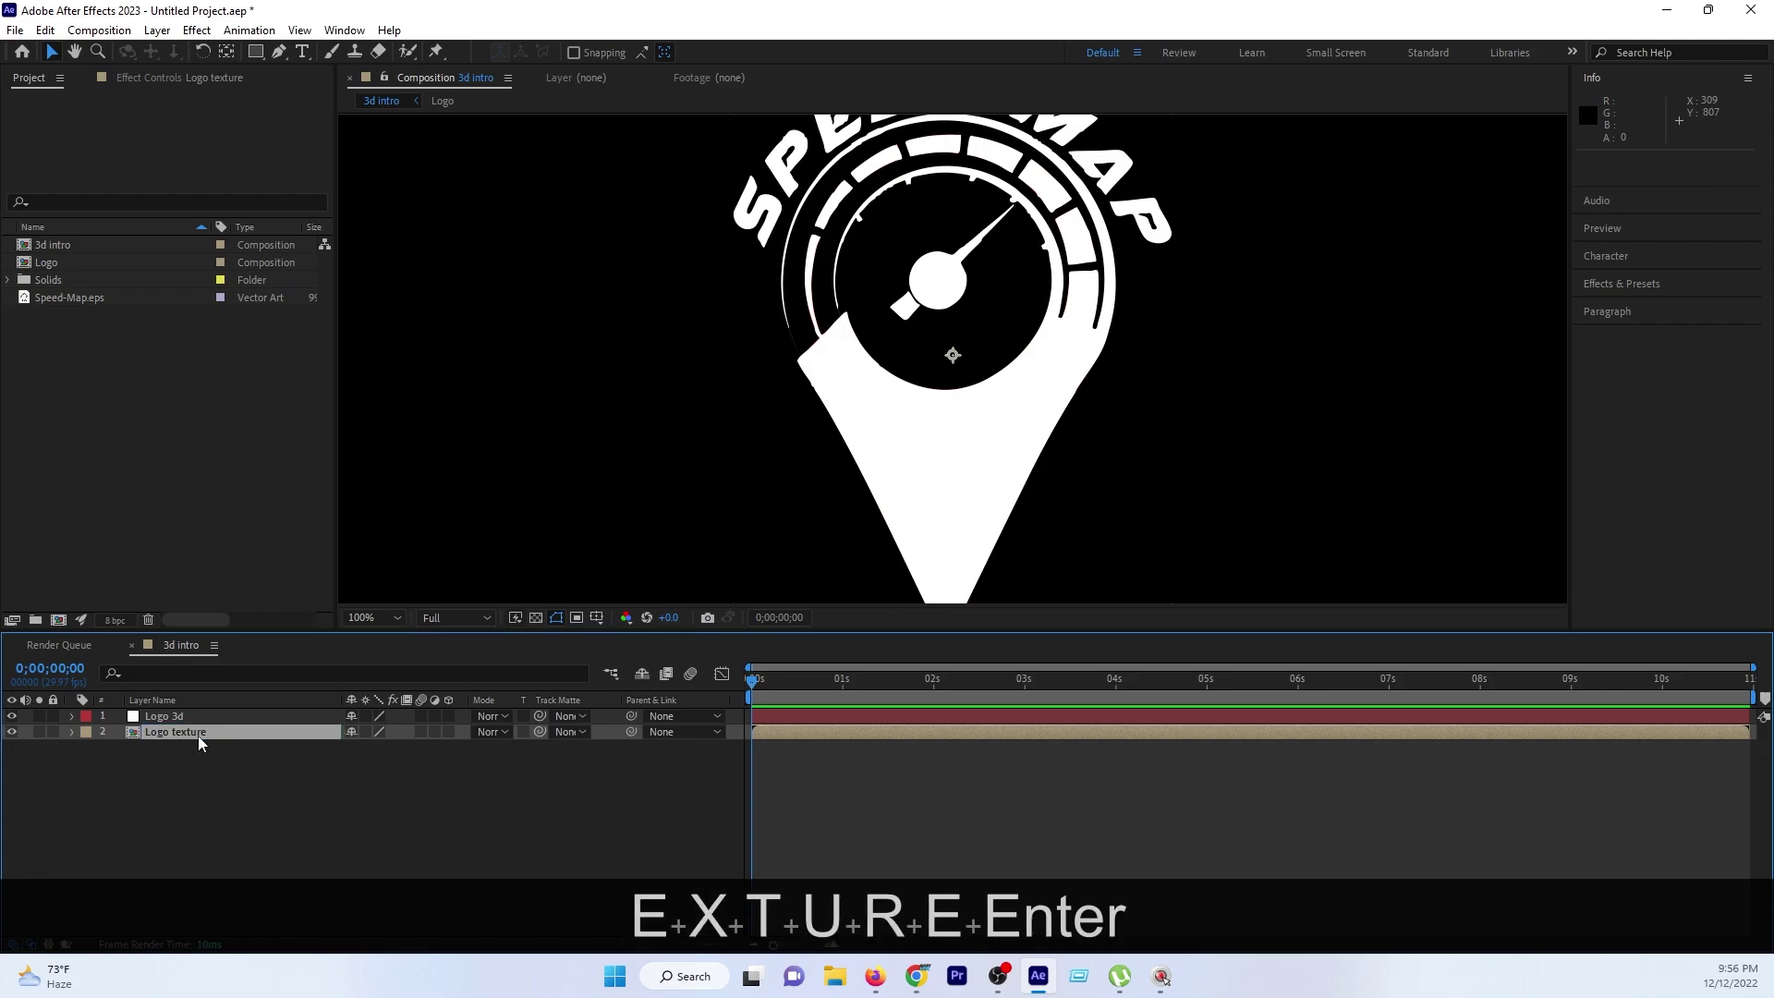
Turn off visibility of both the Logo 3d and Logo texture layers.
{"action": "left_click", "coordinate": [175, 718]}
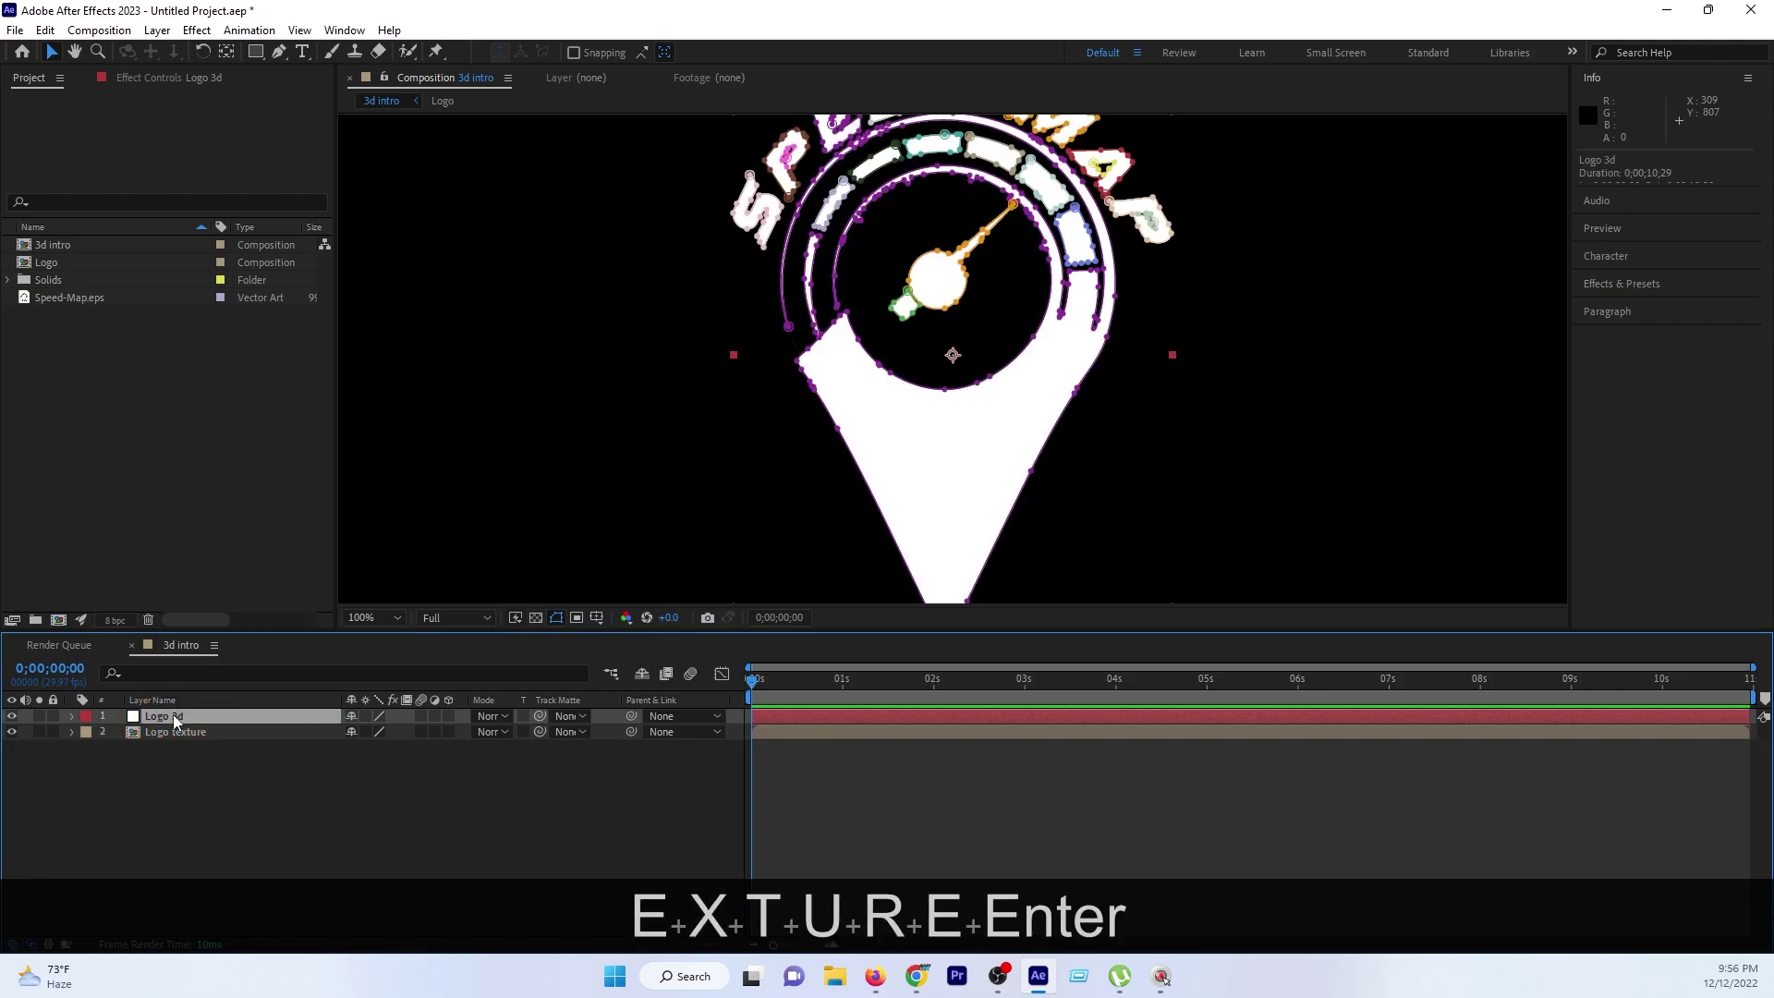
{"action": "left_click", "coordinate": [192, 735]}
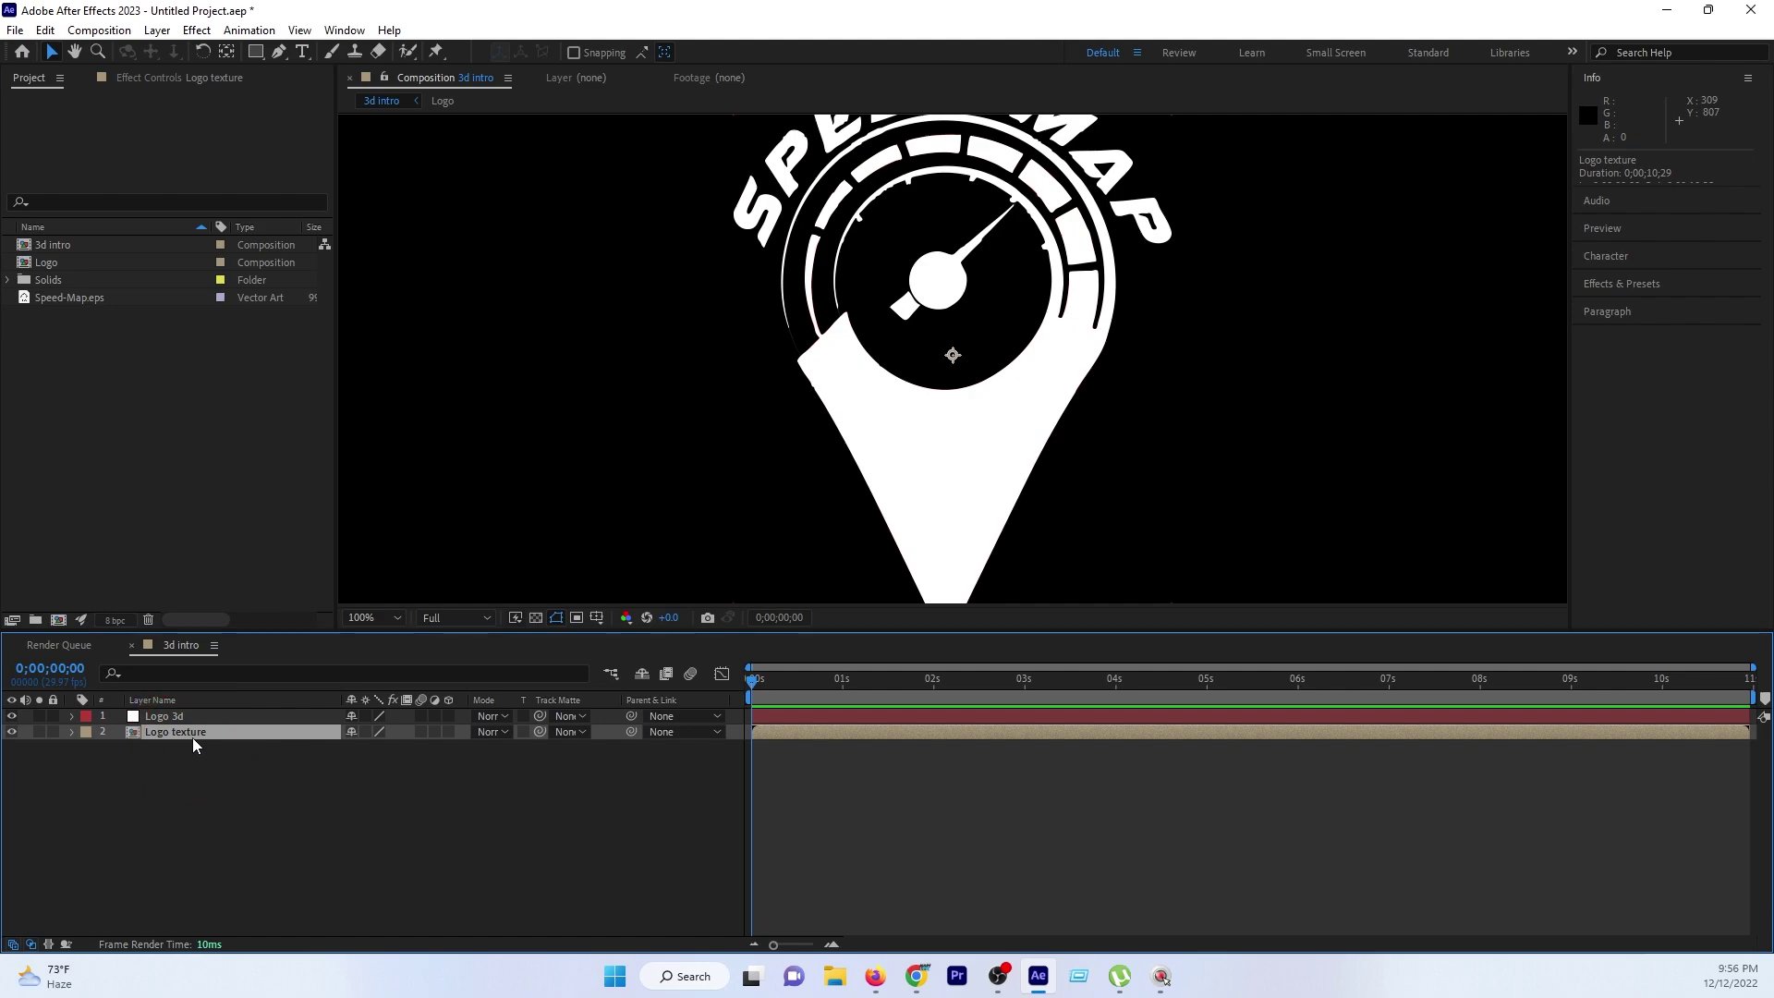
{"action": "left_click", "coordinate": [11, 732]}
{"action": "left_click", "coordinate": [11, 717]}
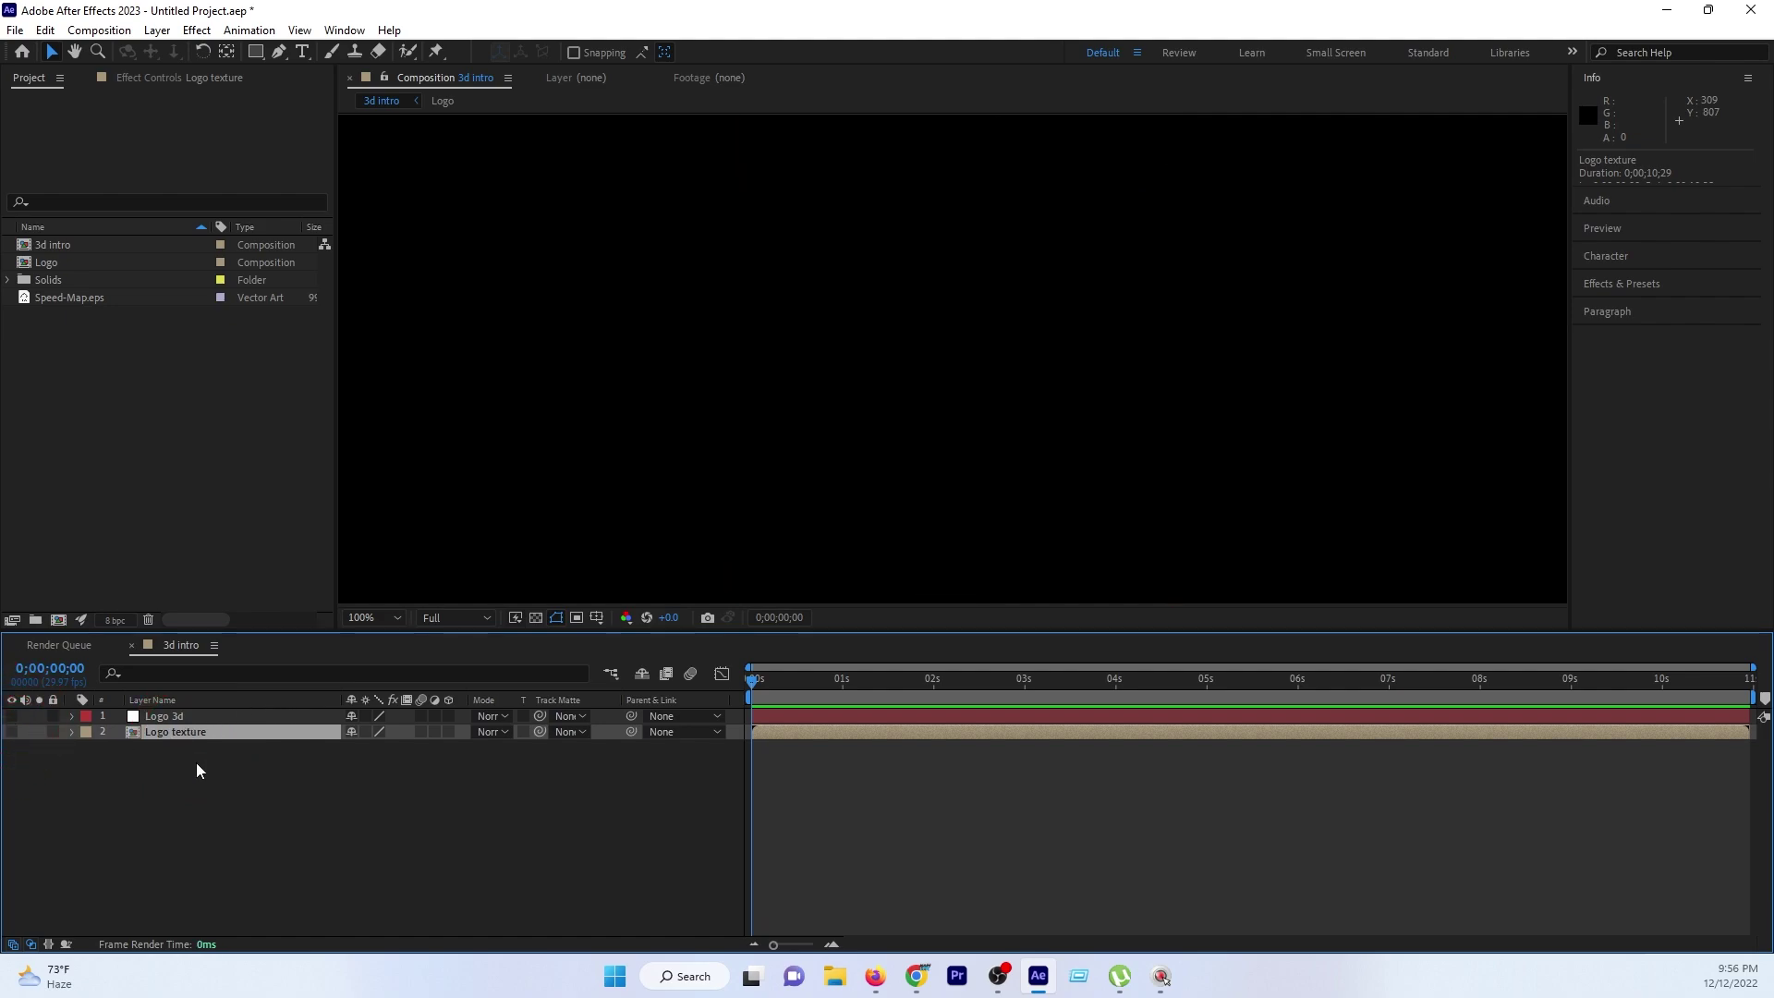
Add a new full-frame solid layer named 'e3d'.
{"action": "key", "text": "comma"}
{"action": "right_click", "coordinate": [454, 778]}
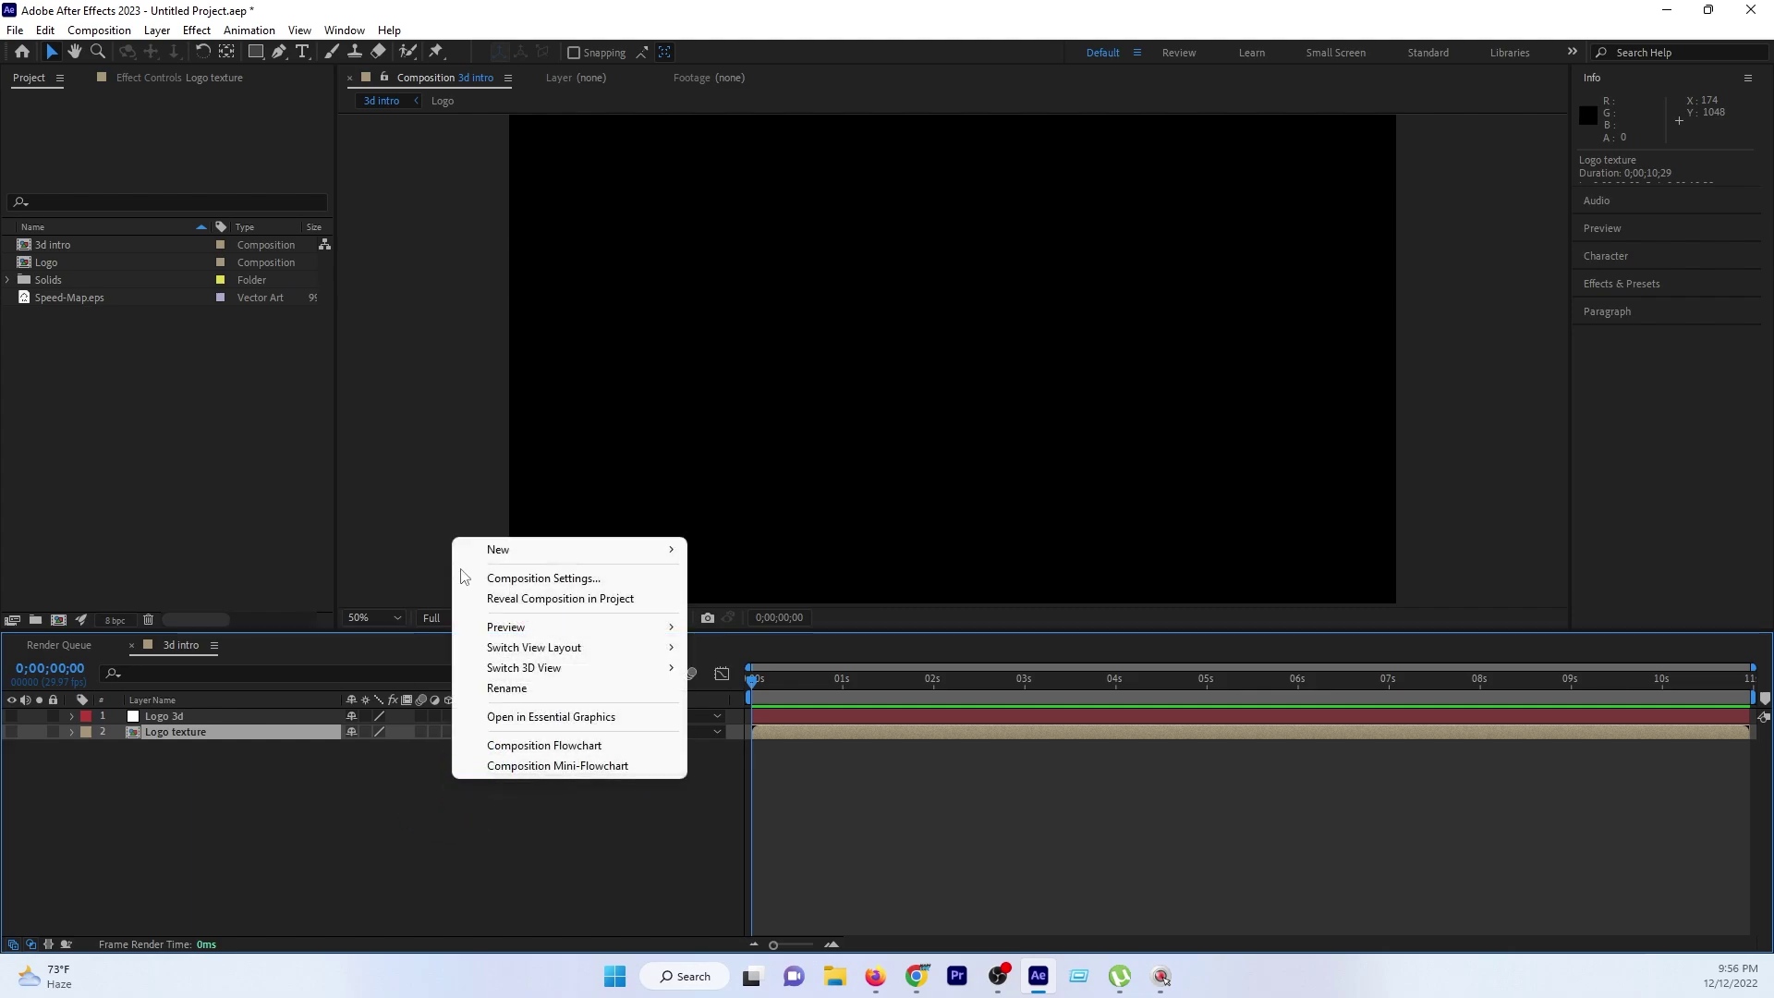
{"action": "mouse_move", "coordinate": [490, 547]}
{"action": "left_click", "coordinate": [734, 600]}
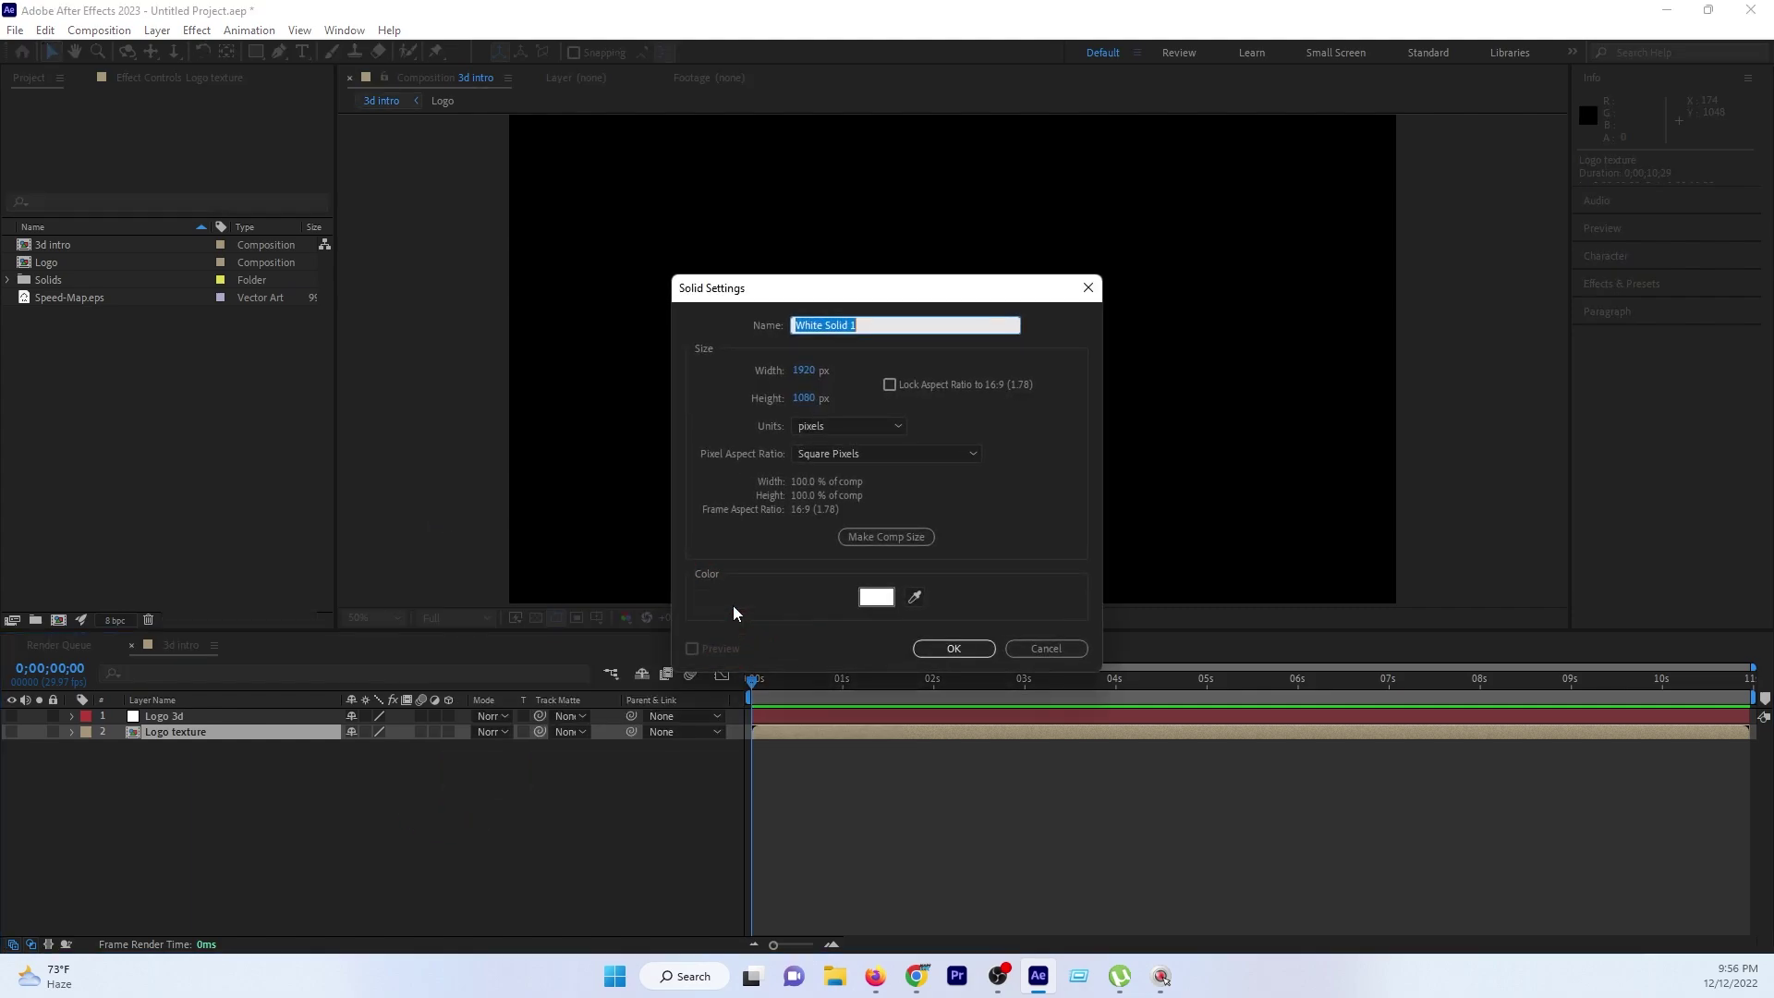
{"action": "type", "text": "e3d"}
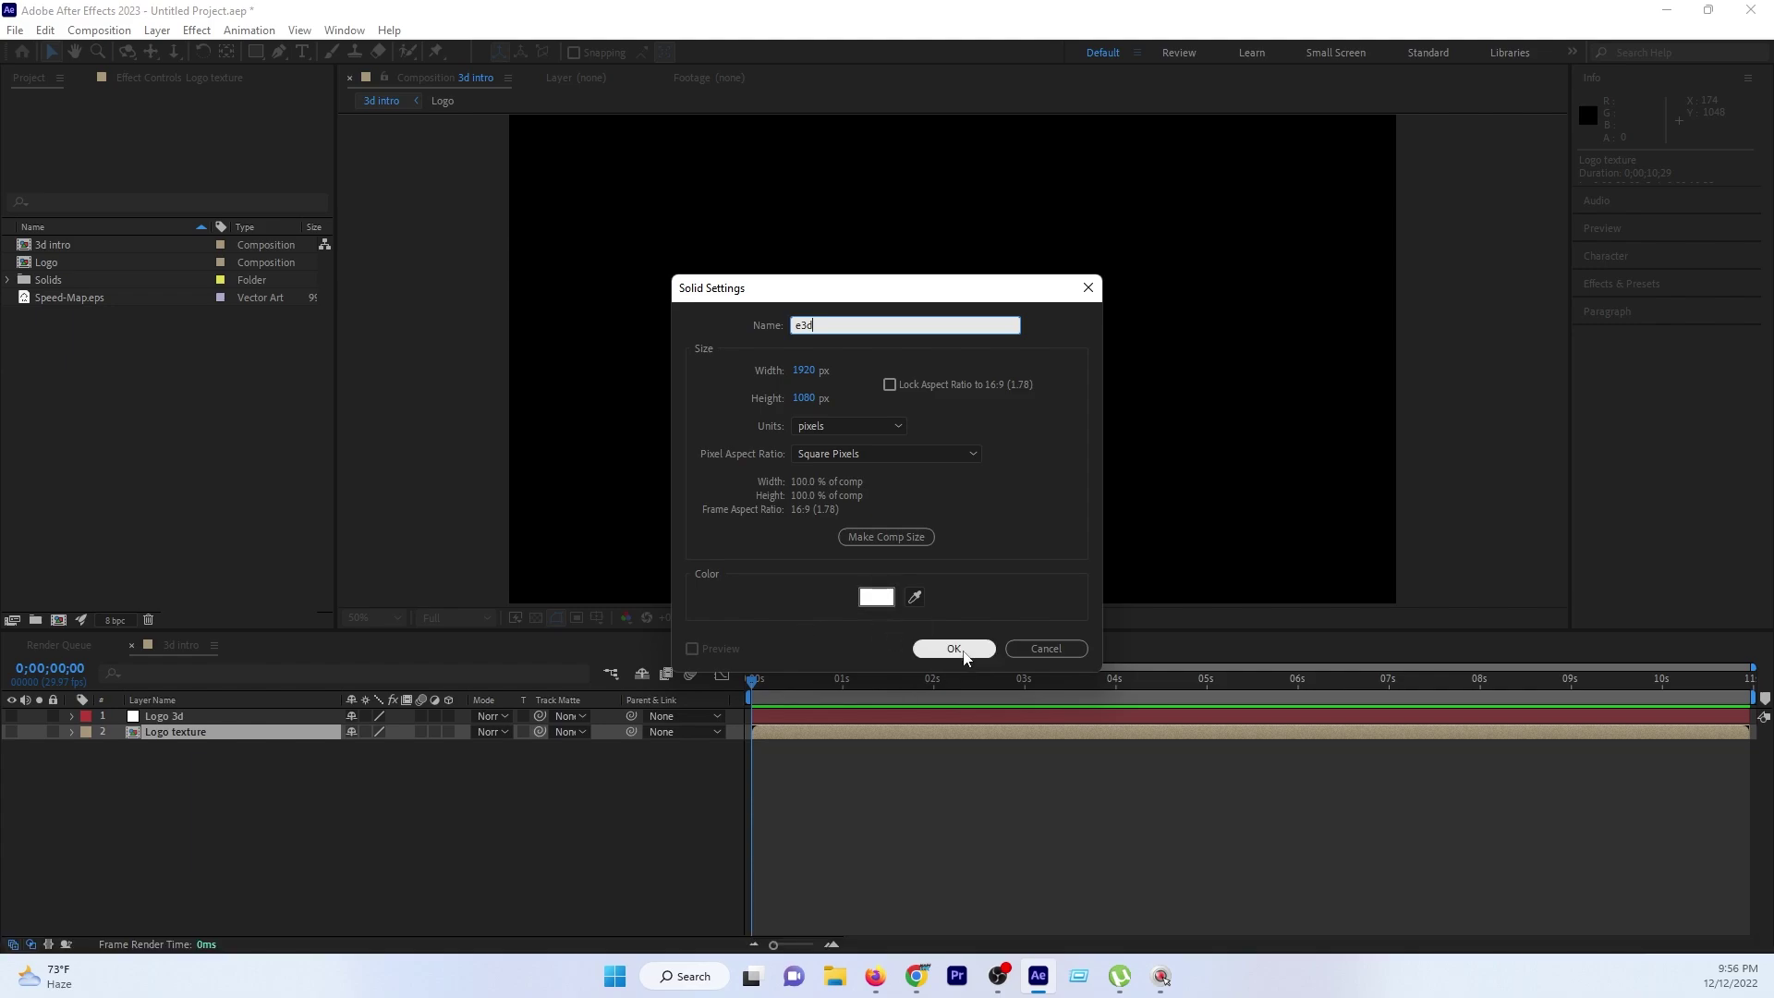
{"action": "left_click", "coordinate": [953, 649]}
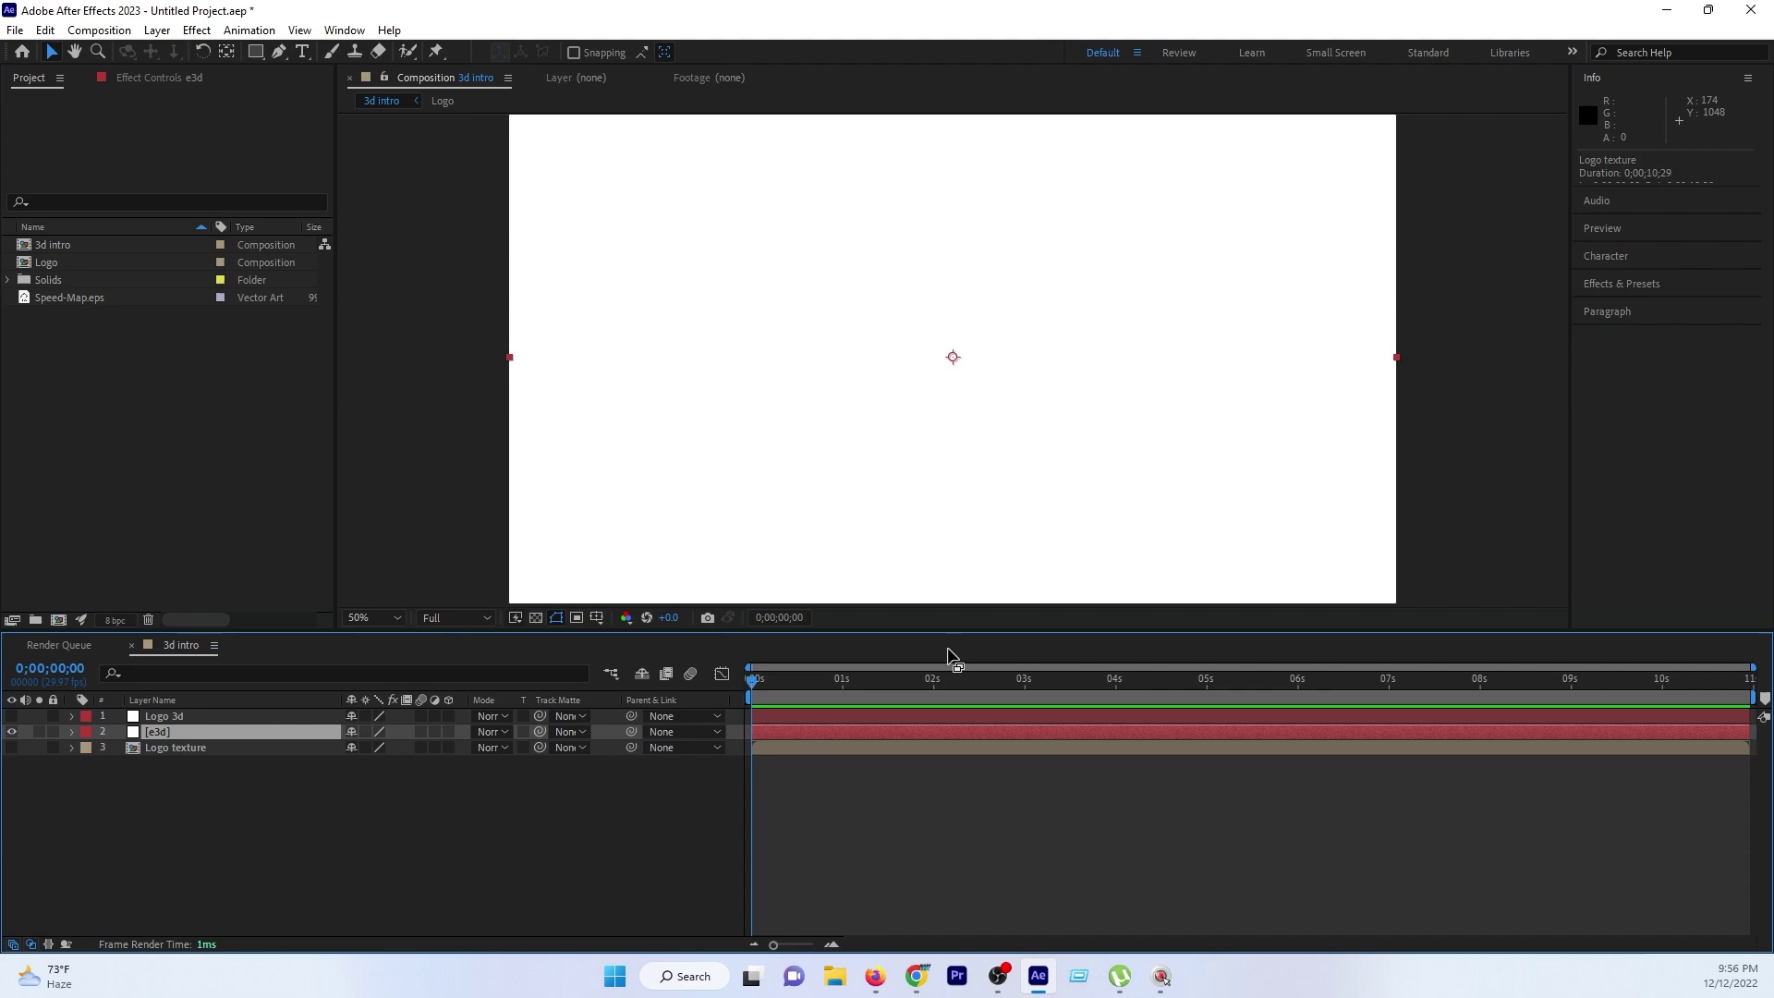
Apply the Element effect to e3d via an 'elemen' search in Effects & Presets.
{"action": "left_click", "coordinate": [1630, 287]}
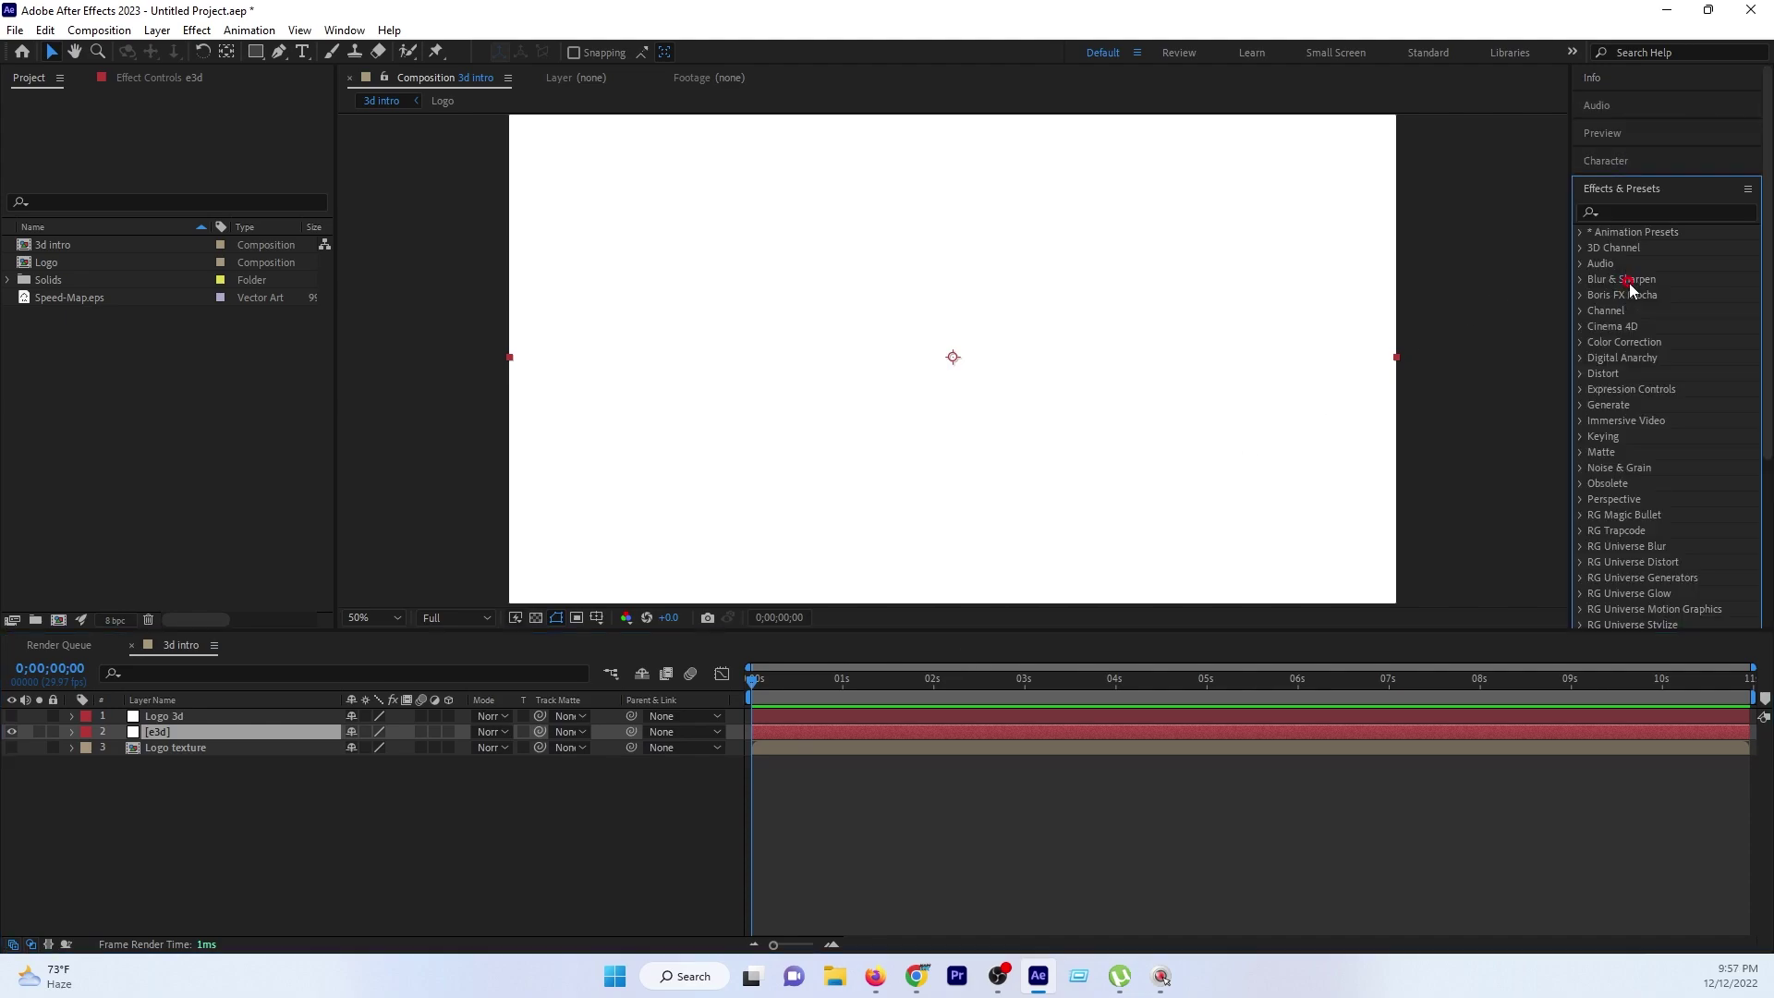
{"action": "left_click", "coordinate": [1612, 211]}
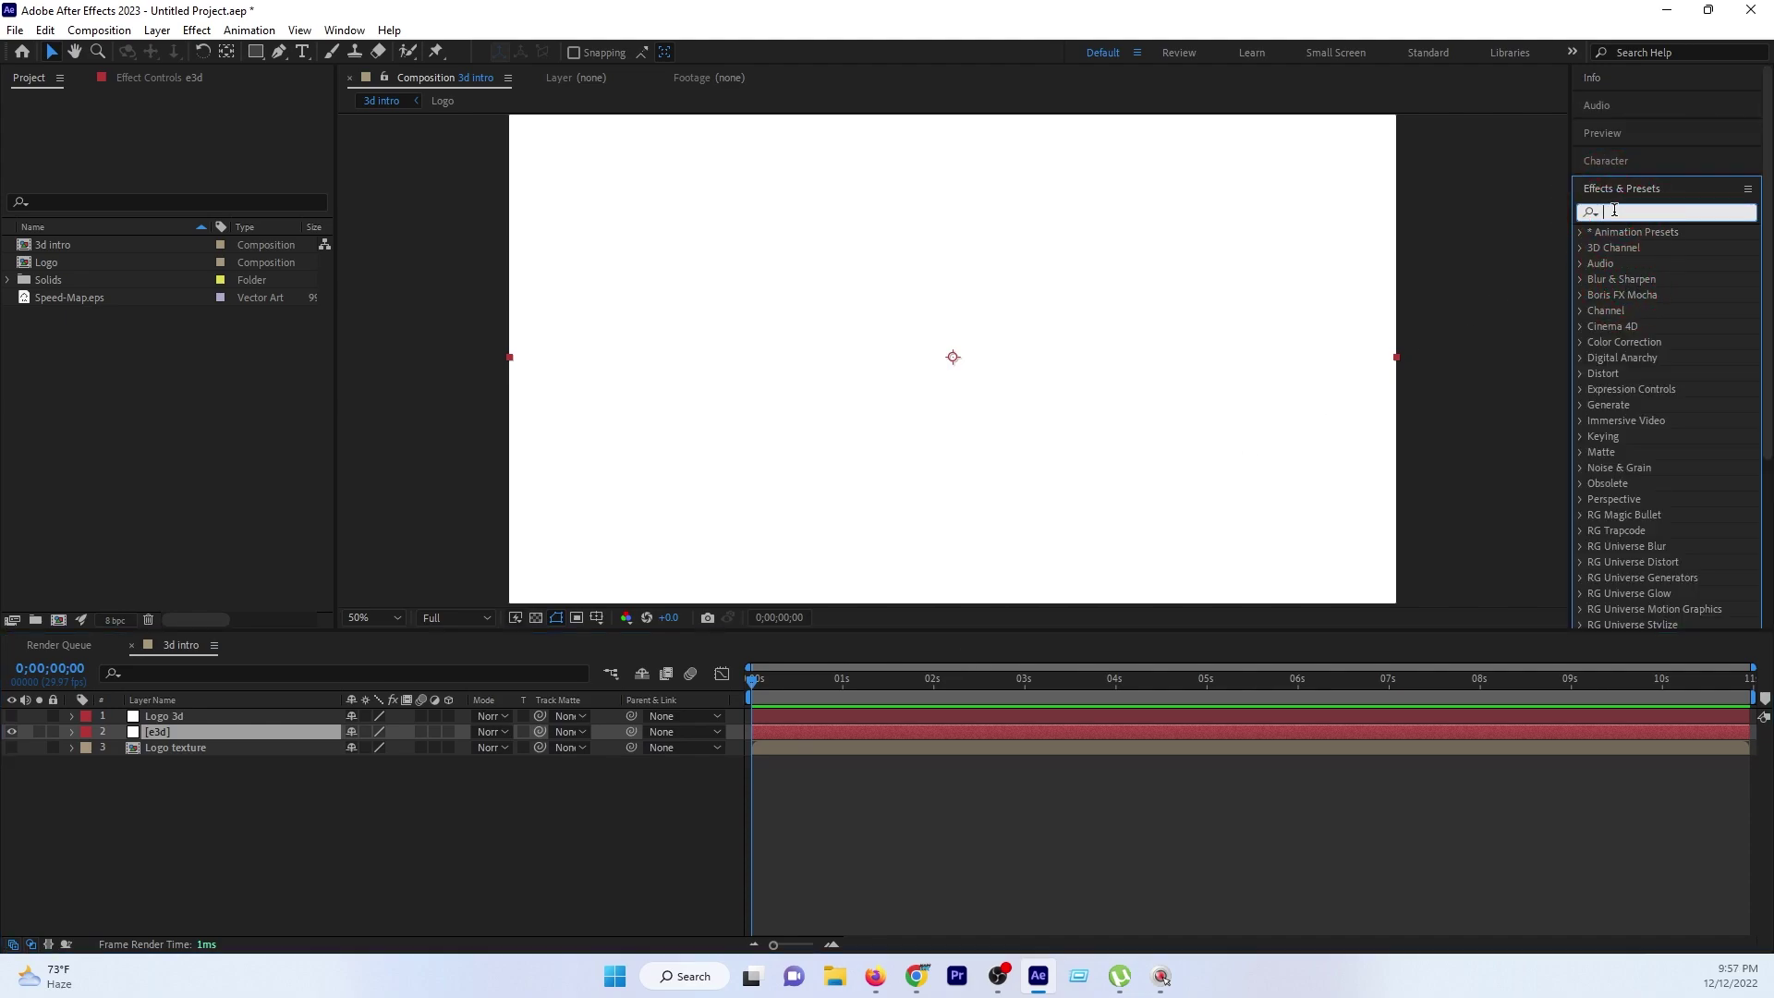
{"action": "type", "text": "elemen"}
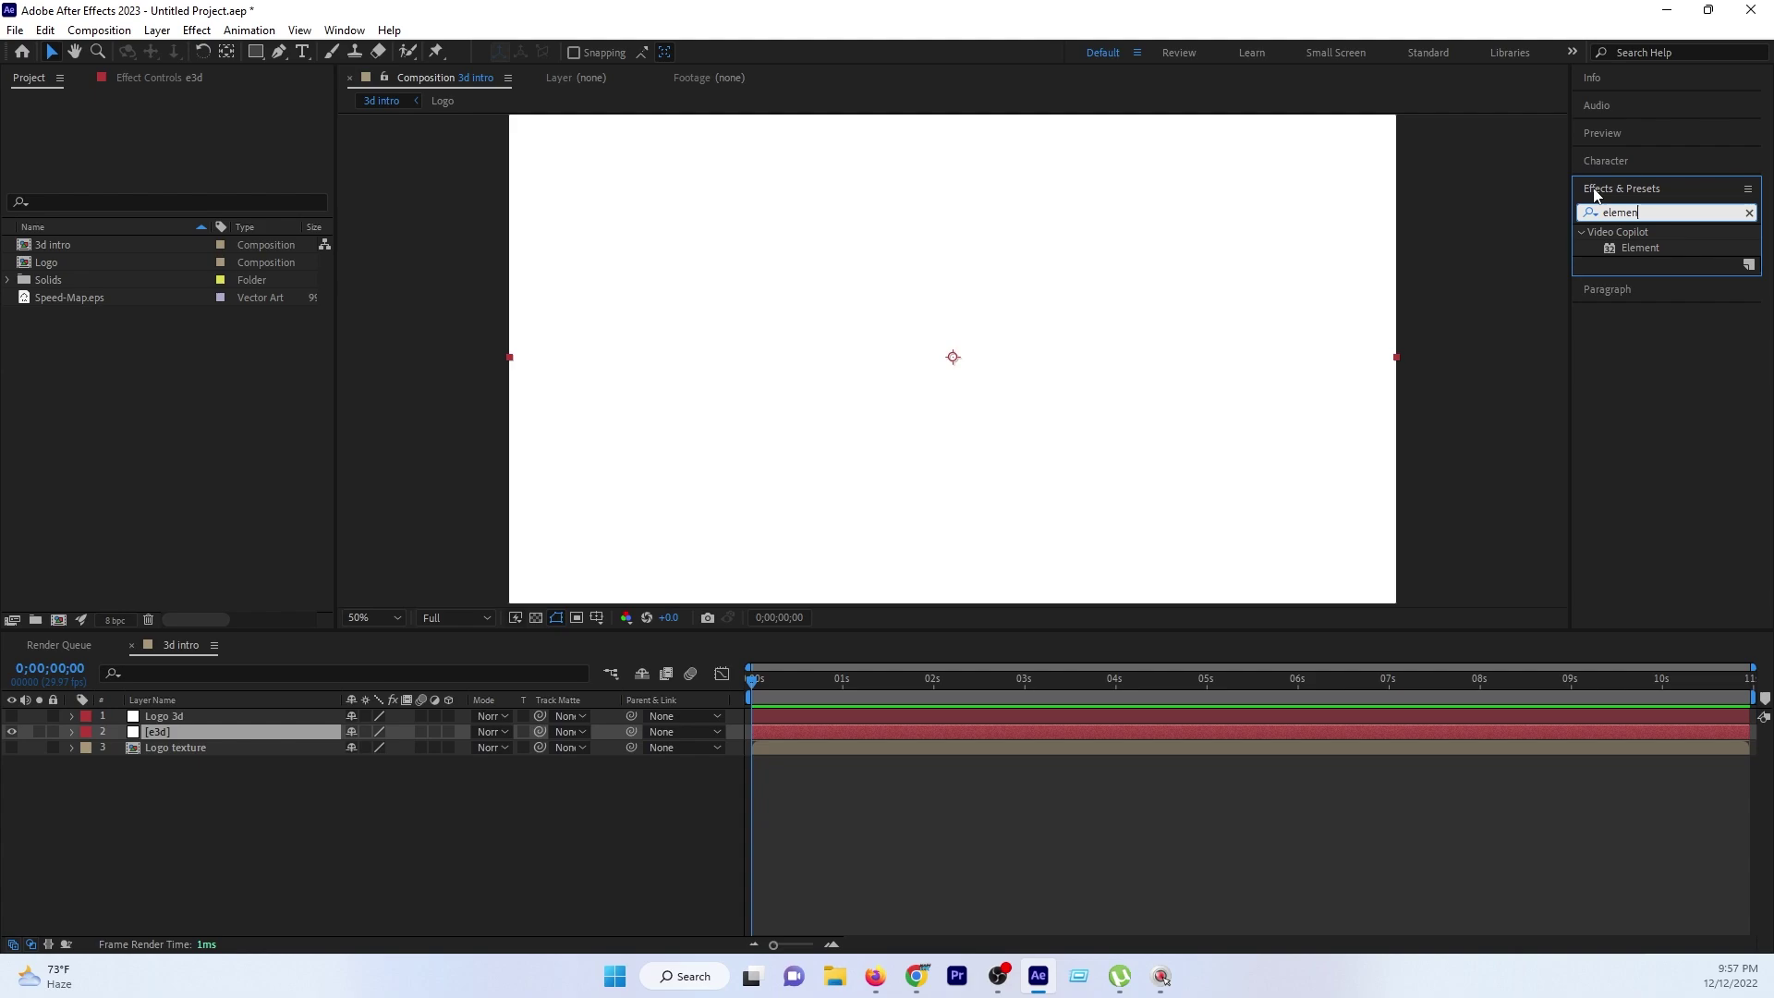
{"action": "double_click", "coordinate": [1650, 248]}
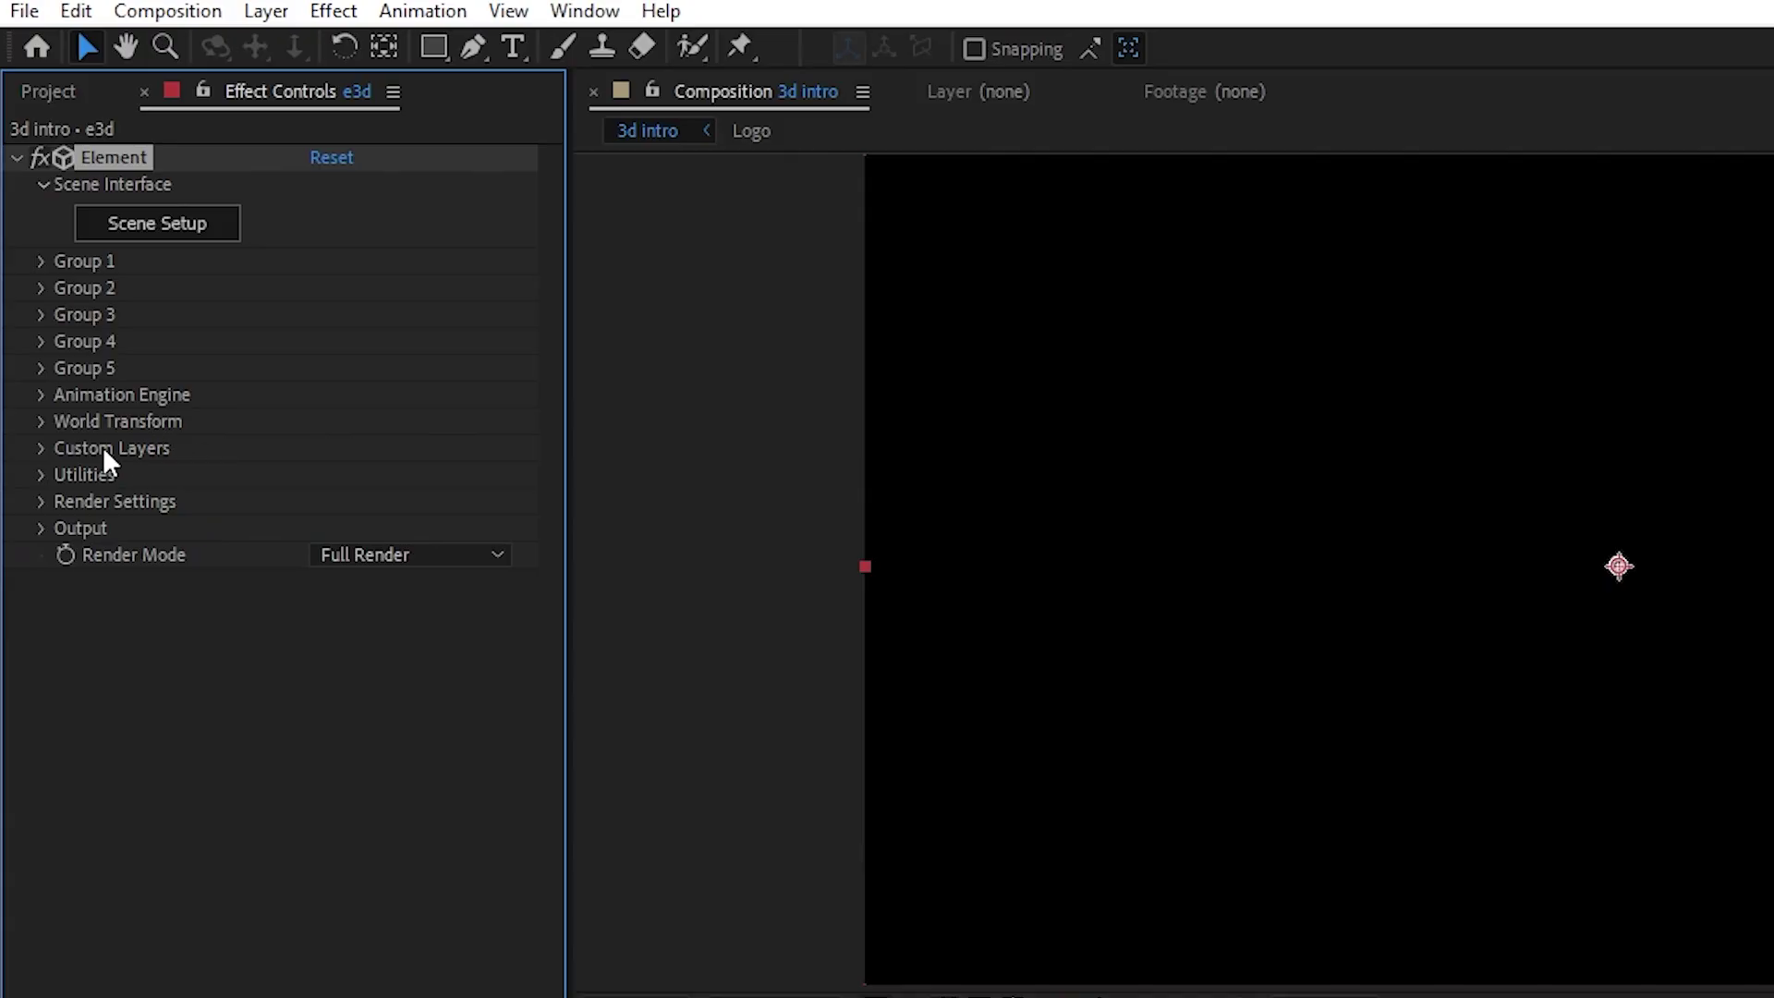
Set Element's Custom Text and Masks Path Layer 1 to Logo 3d.
{"action": "left_click", "coordinate": [41, 448]}
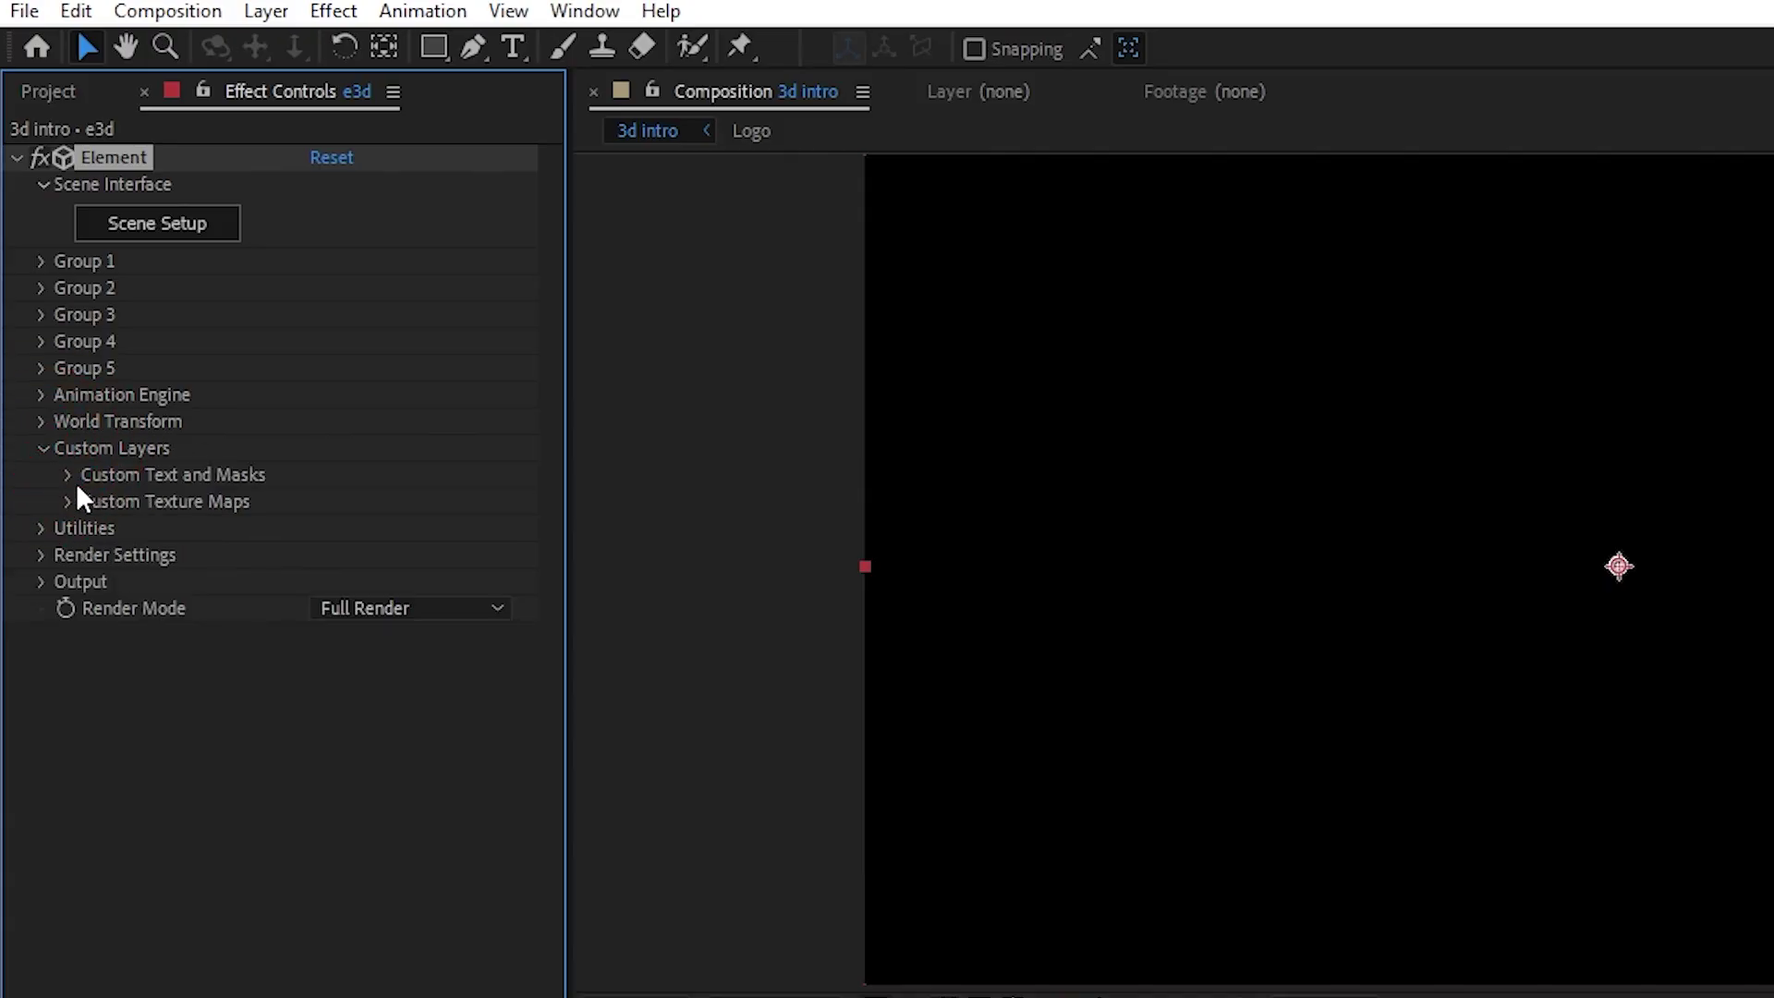
{"action": "left_click", "coordinate": [69, 474]}
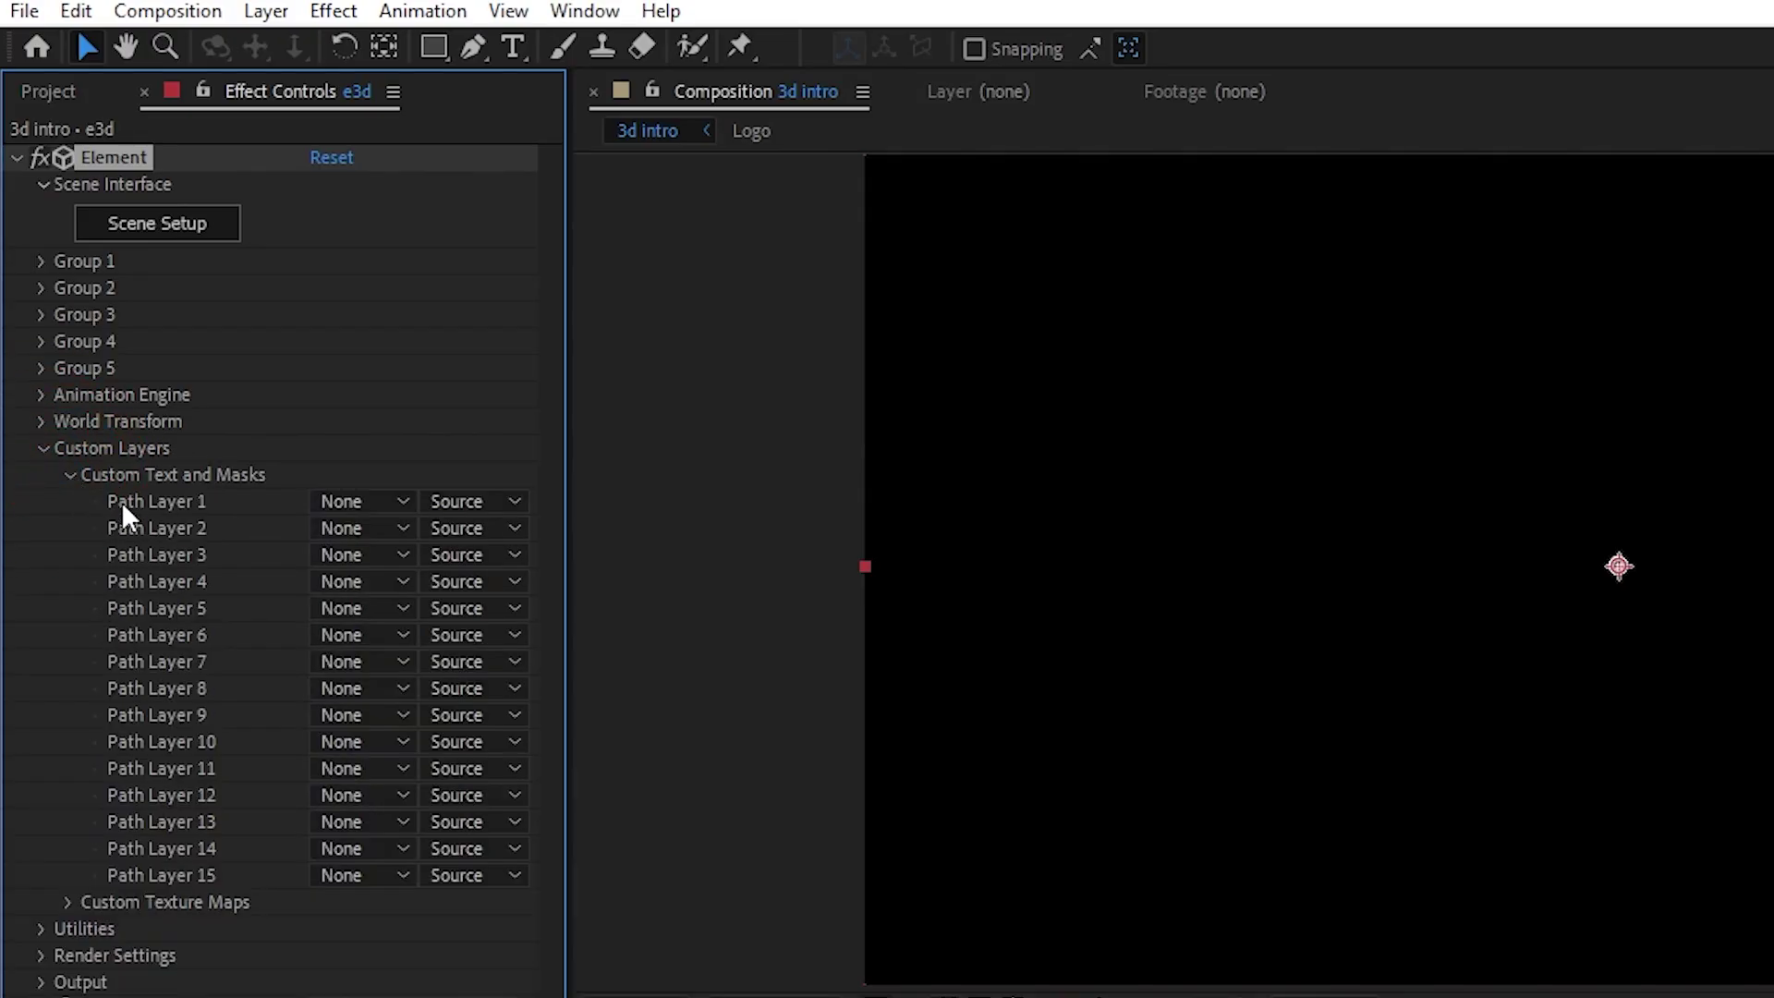
{"action": "left_click", "coordinate": [348, 503]}
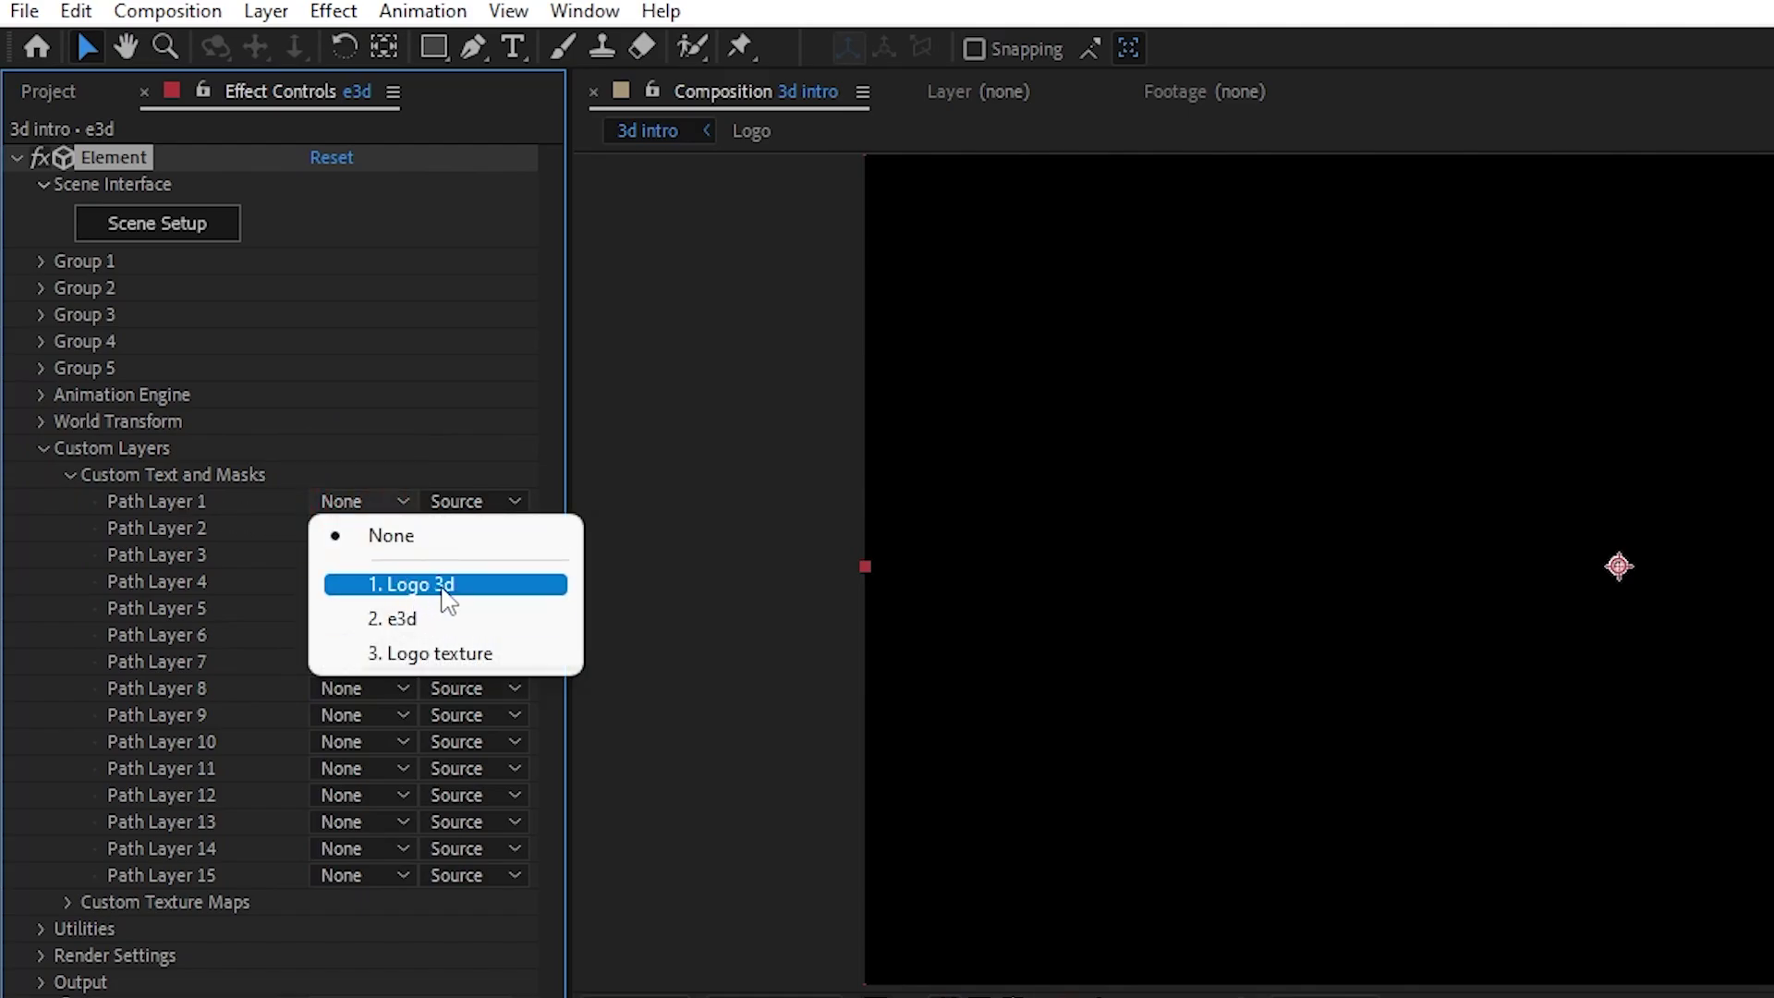
{"action": "left_click", "coordinate": [448, 588]}
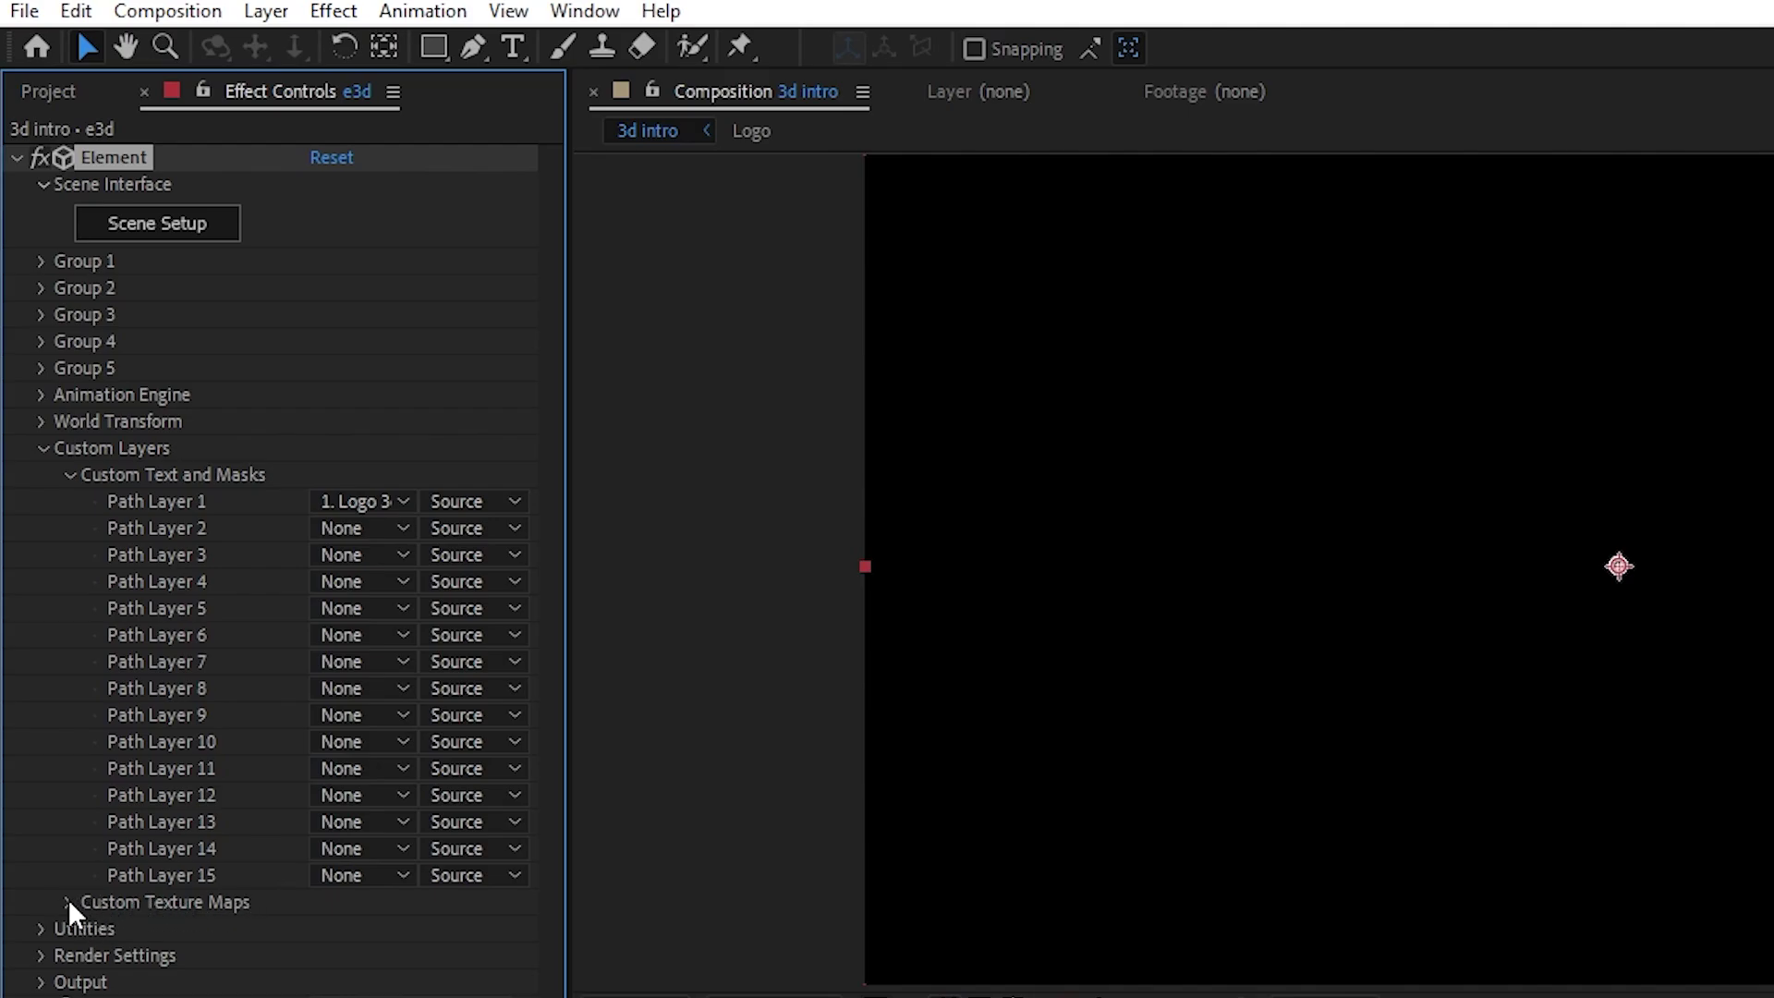
Set Element's Custom Texture Maps Layer 1 to Logo texture.
{"action": "left_click", "coordinate": [67, 905]}
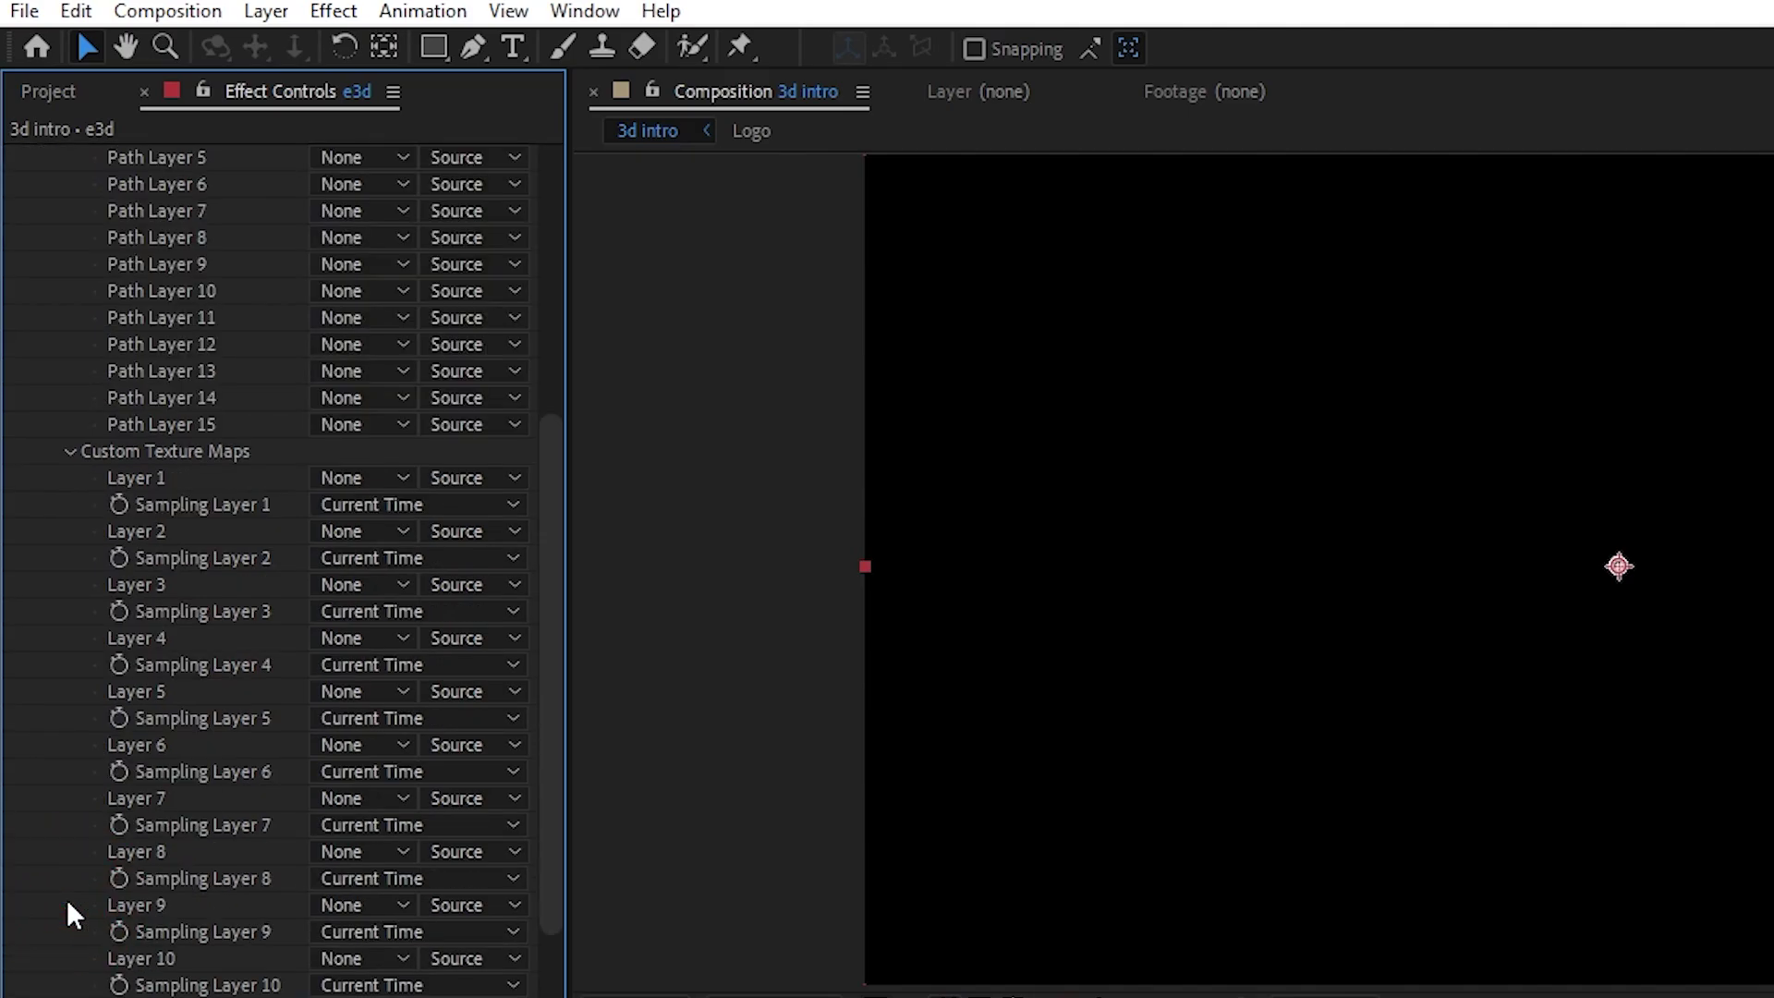
{"action": "left_click", "coordinate": [368, 481]}
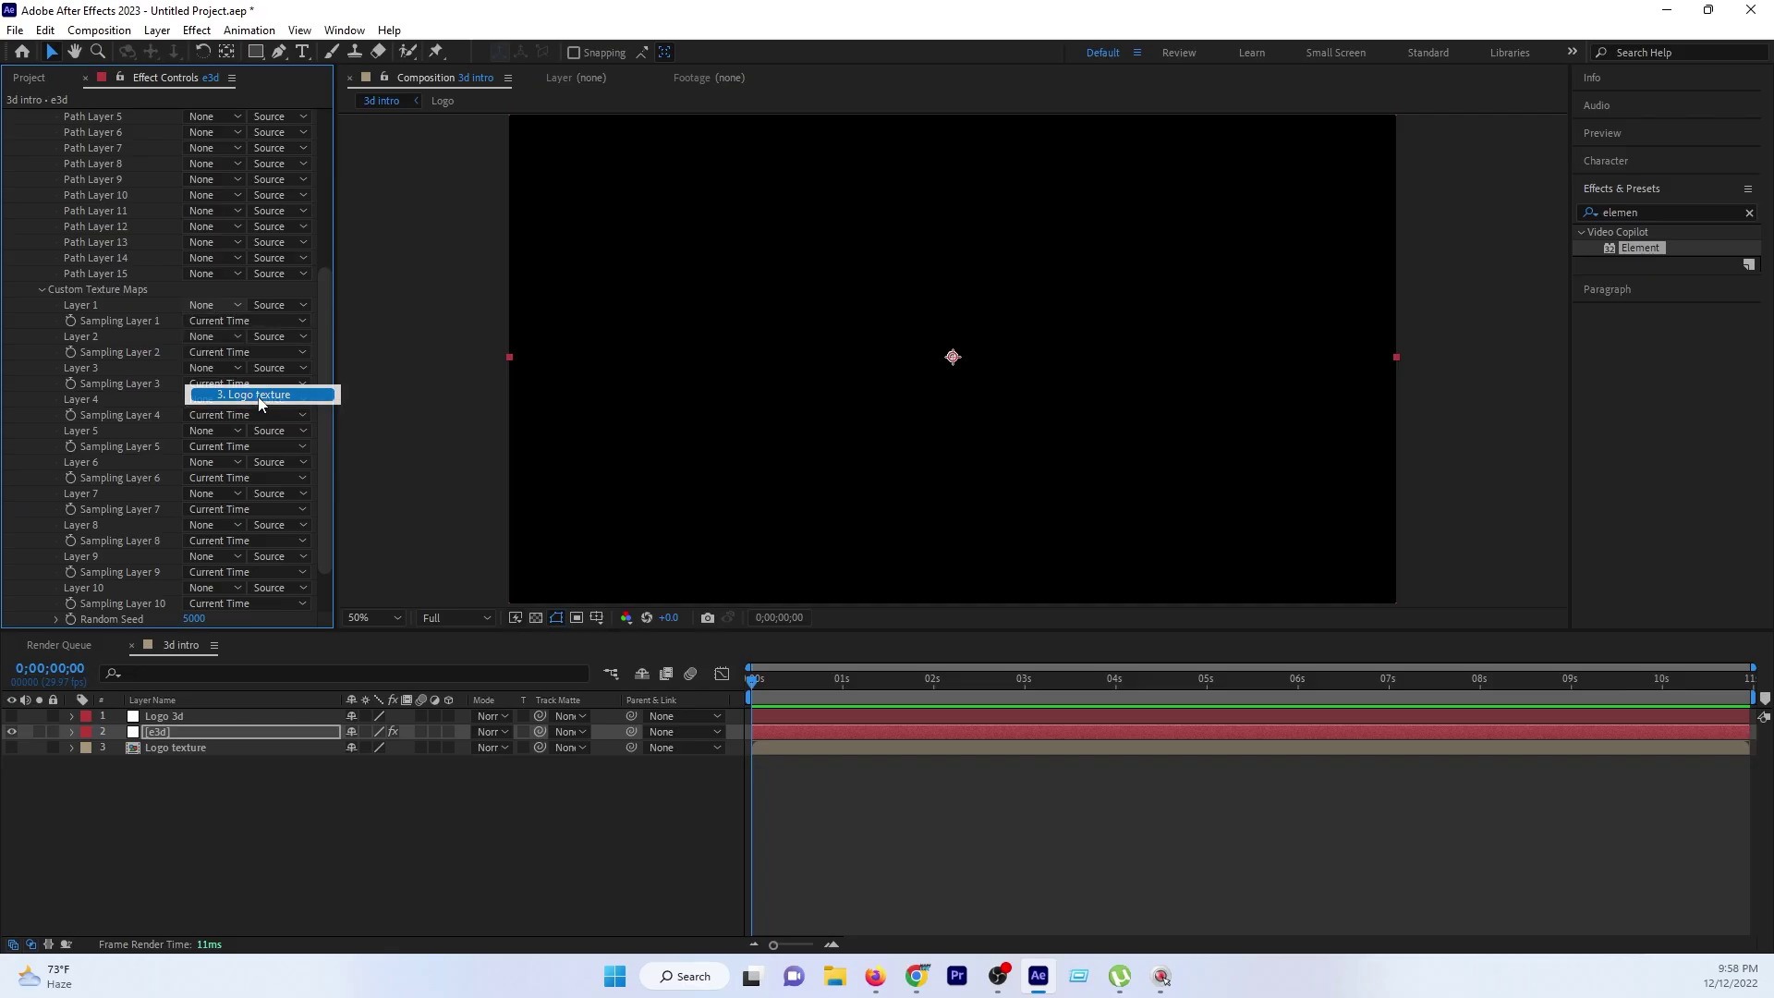
{"action": "left_click", "coordinate": [445, 636]}
{"action": "left_click_drag", "start_coordinate": [549, 636], "coordinate": [551, 200]}
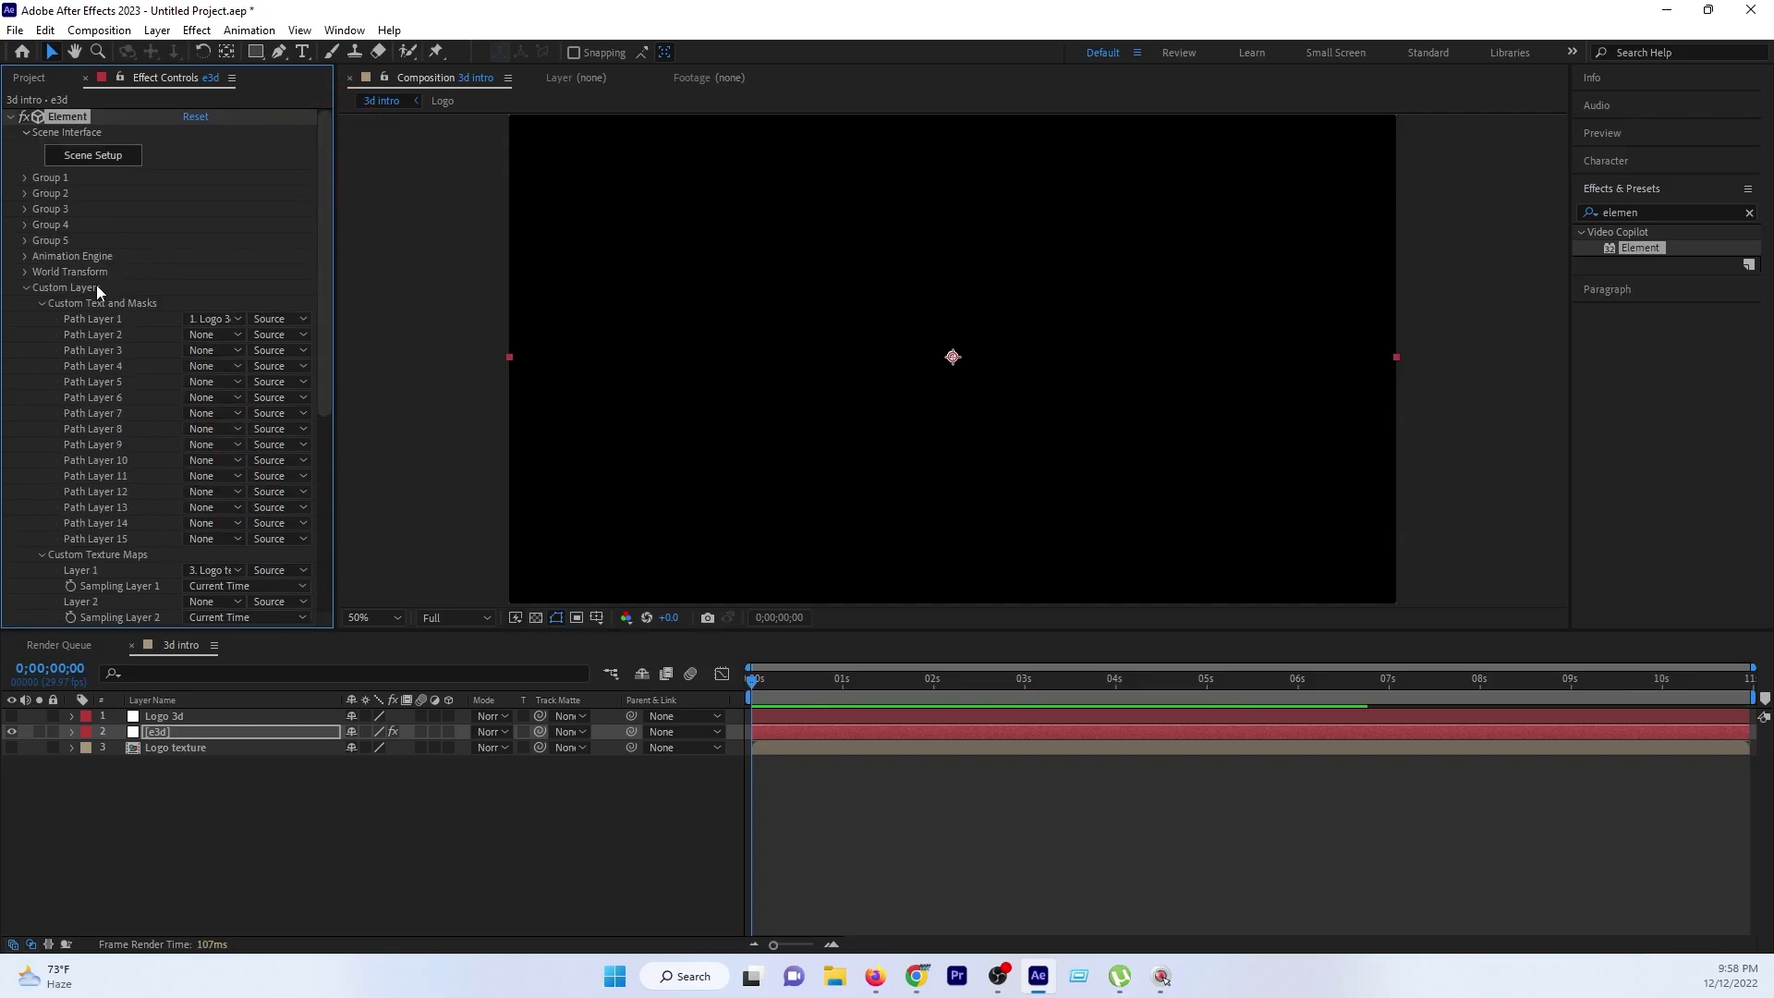
{"action": "left_click", "coordinate": [25, 288]}
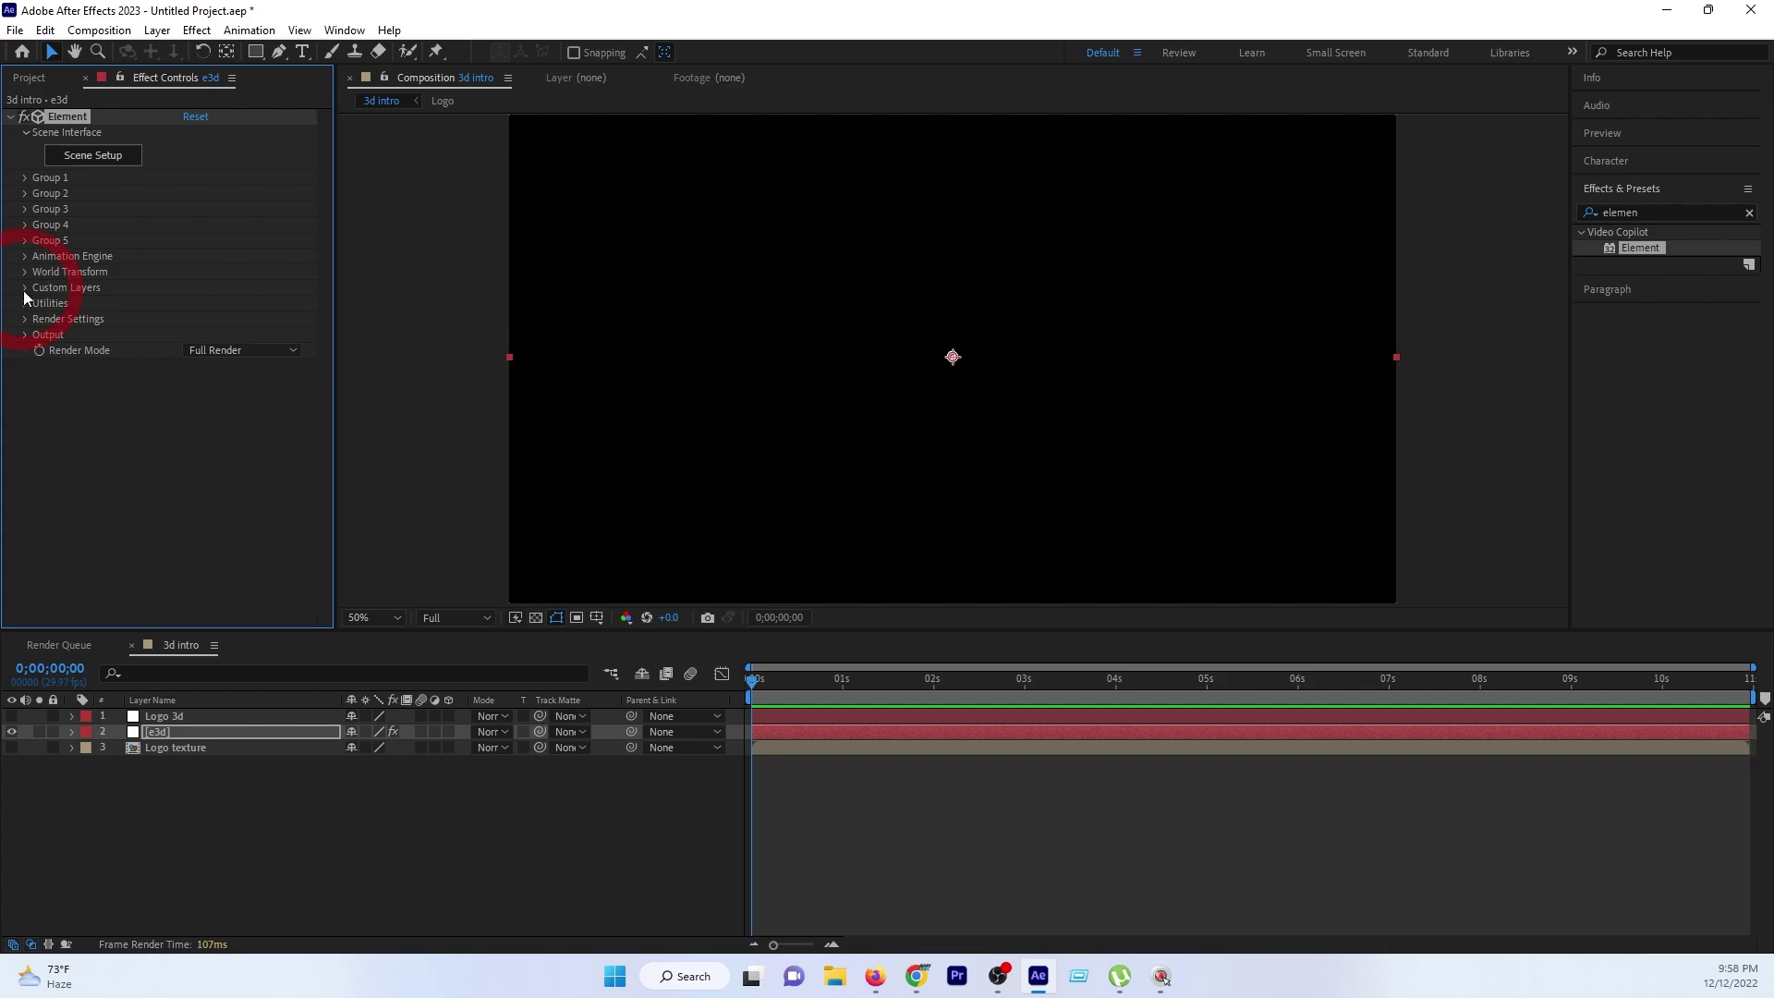
In Element Scene Setup, extrude the logo path into a model and show its Bevel 1 material.
{"action": "left_click", "coordinate": [111, 159]}
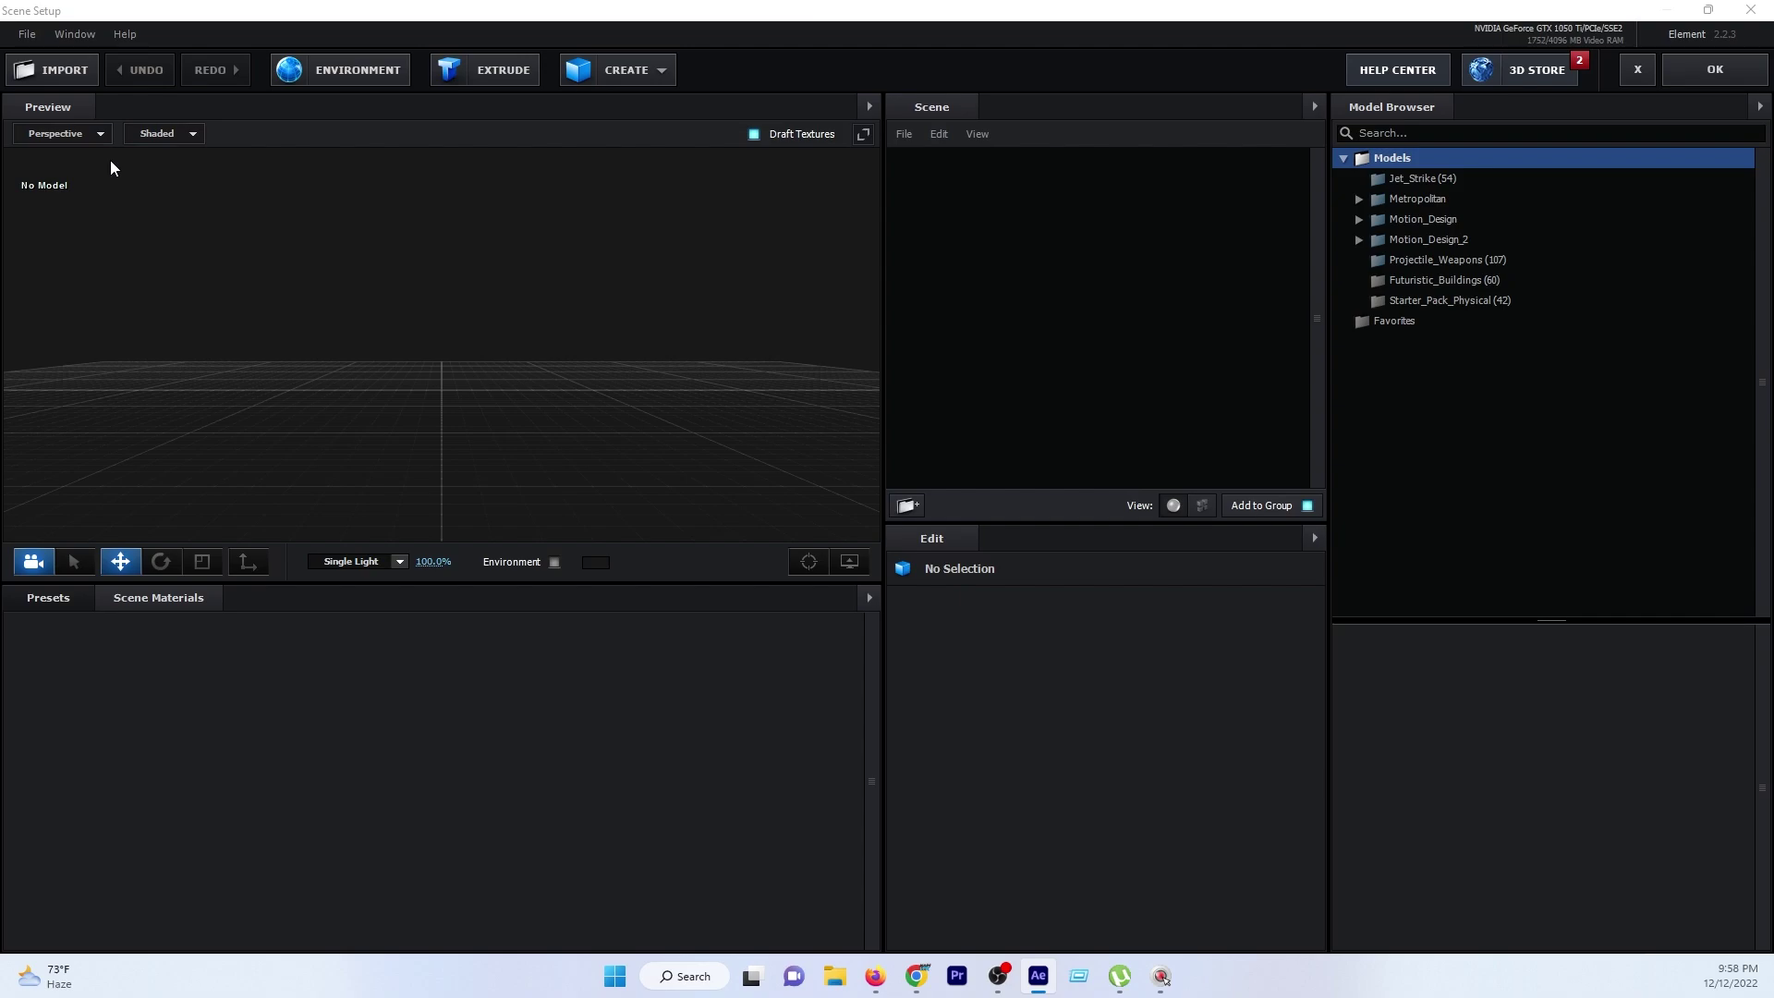
{"action": "left_click", "coordinate": [522, 73]}
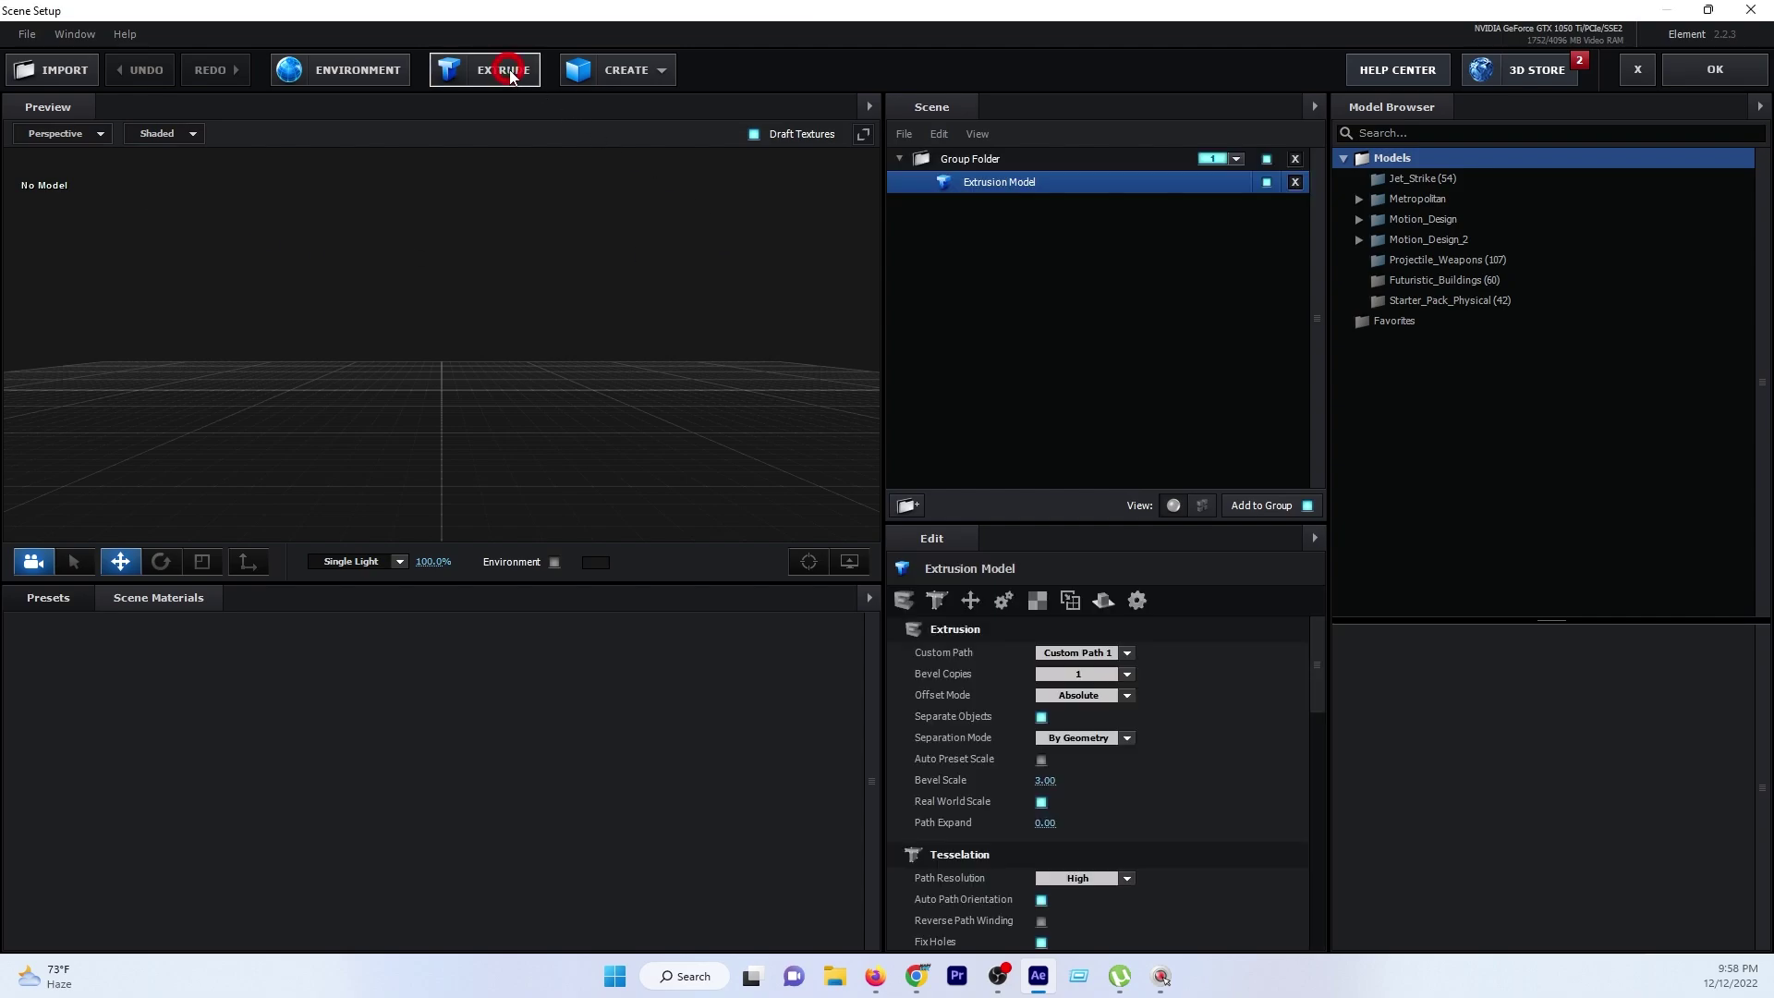
{"action": "left_click_drag", "start_coordinate": [549, 162], "coordinate": [568, 331]}
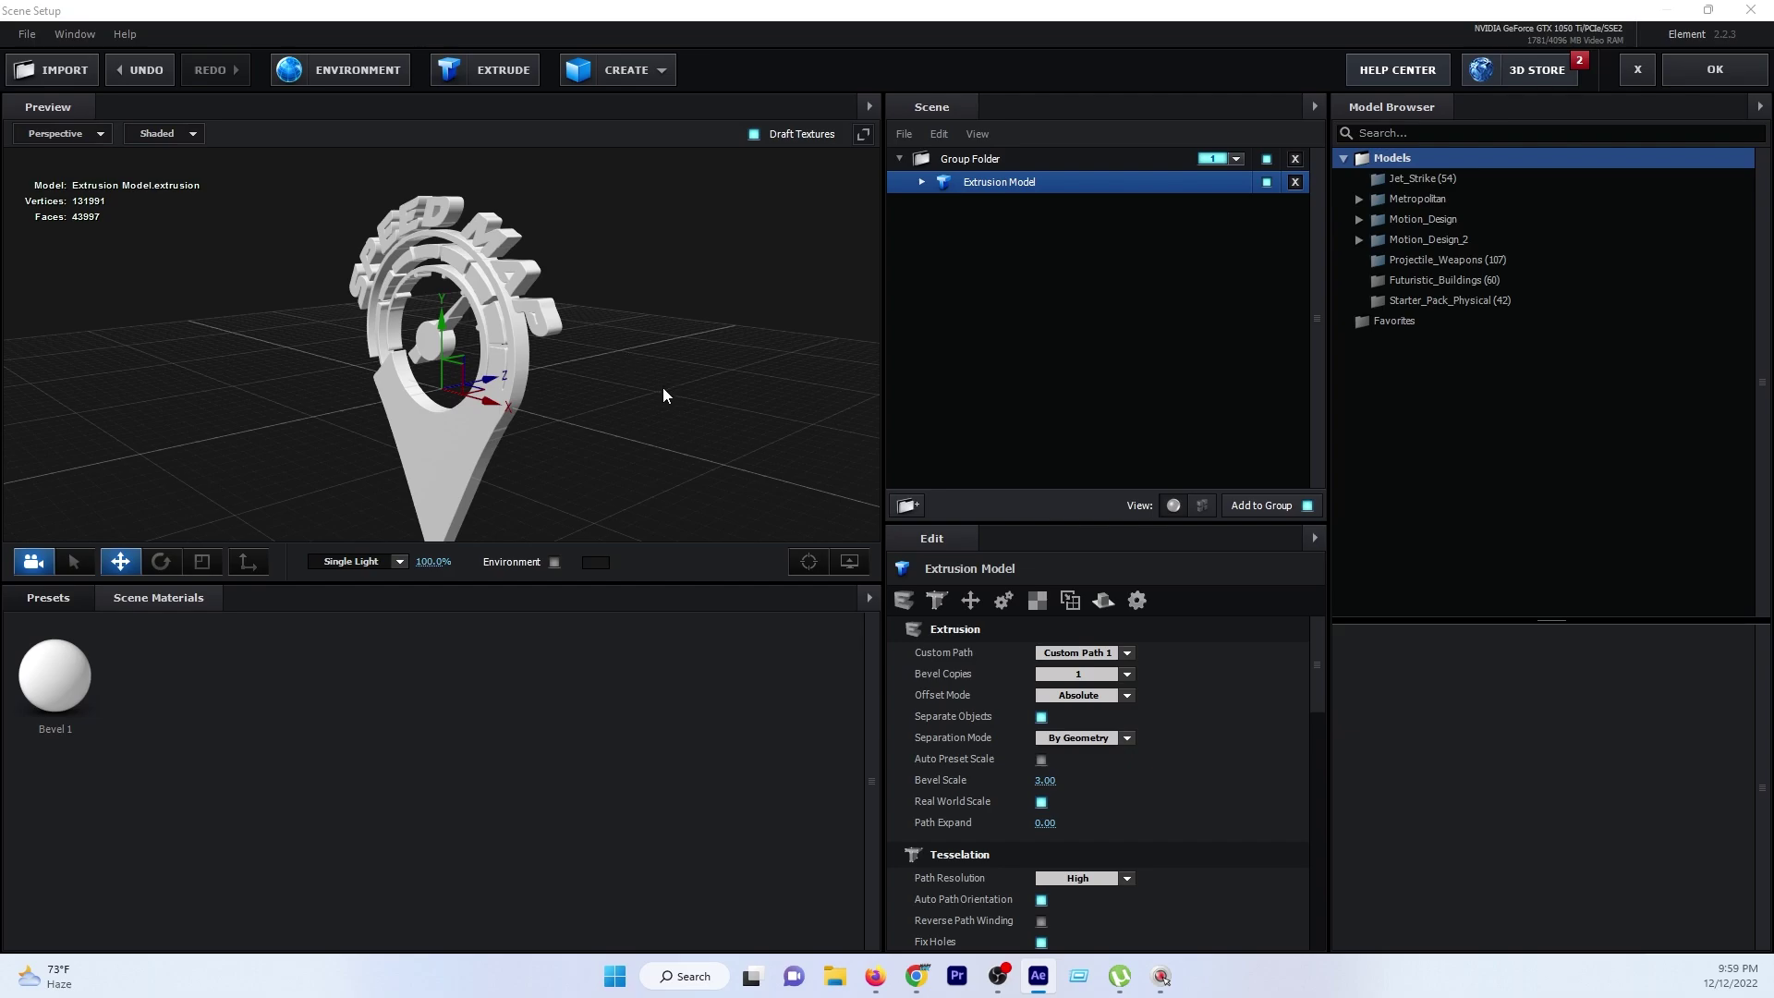
{"action": "mouse_move", "coordinate": [661, 386]}
{"action": "left_mouse_down"}
{"action": "mouse_move", "coordinate": [596, 381]}
{"action": "mouse_move", "coordinate": [689, 388]}
{"action": "mouse_move", "coordinate": [657, 471]}
{"action": "mouse_move", "coordinate": [501, 452]}
{"action": "mouse_move", "coordinate": [653, 402]}
{"action": "mouse_move", "coordinate": [479, 325]}
{"action": "left_mouse_up"}
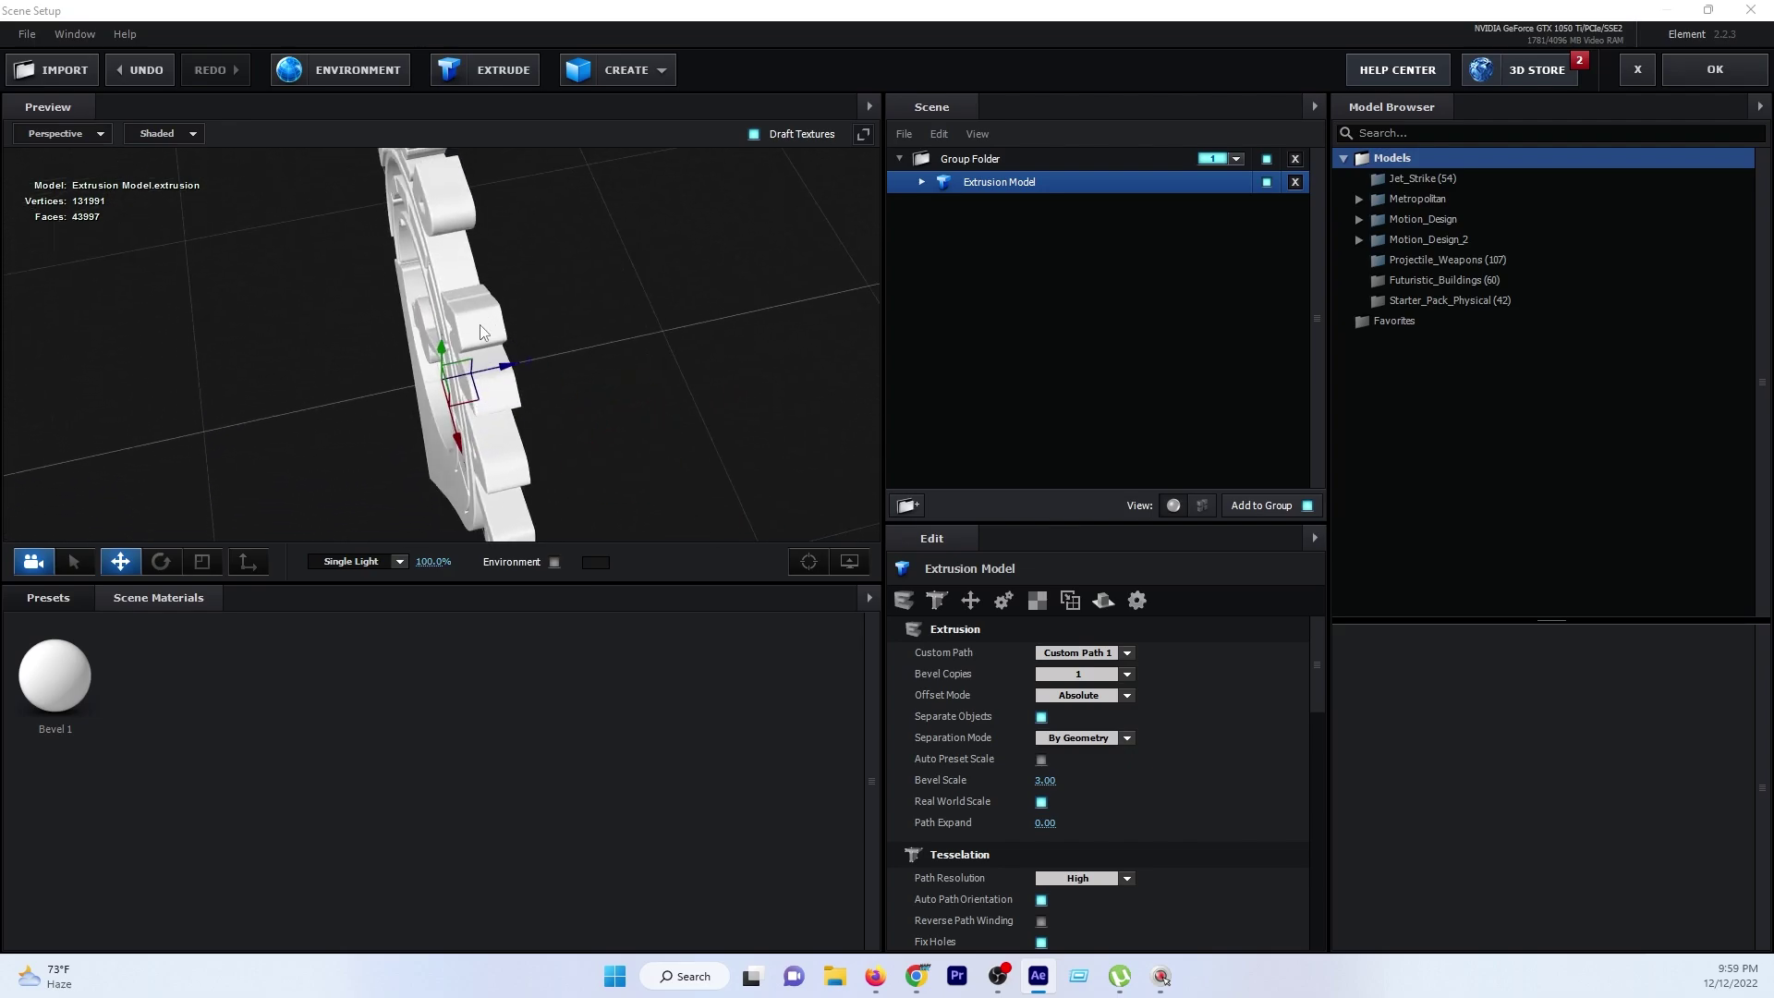
{"action": "mouse_move", "coordinate": [700, 297]}
{"action": "left_mouse_down"}
{"action": "mouse_move", "coordinate": [657, 293]}
{"action": "mouse_move", "coordinate": [689, 198]}
{"action": "left_mouse_up"}
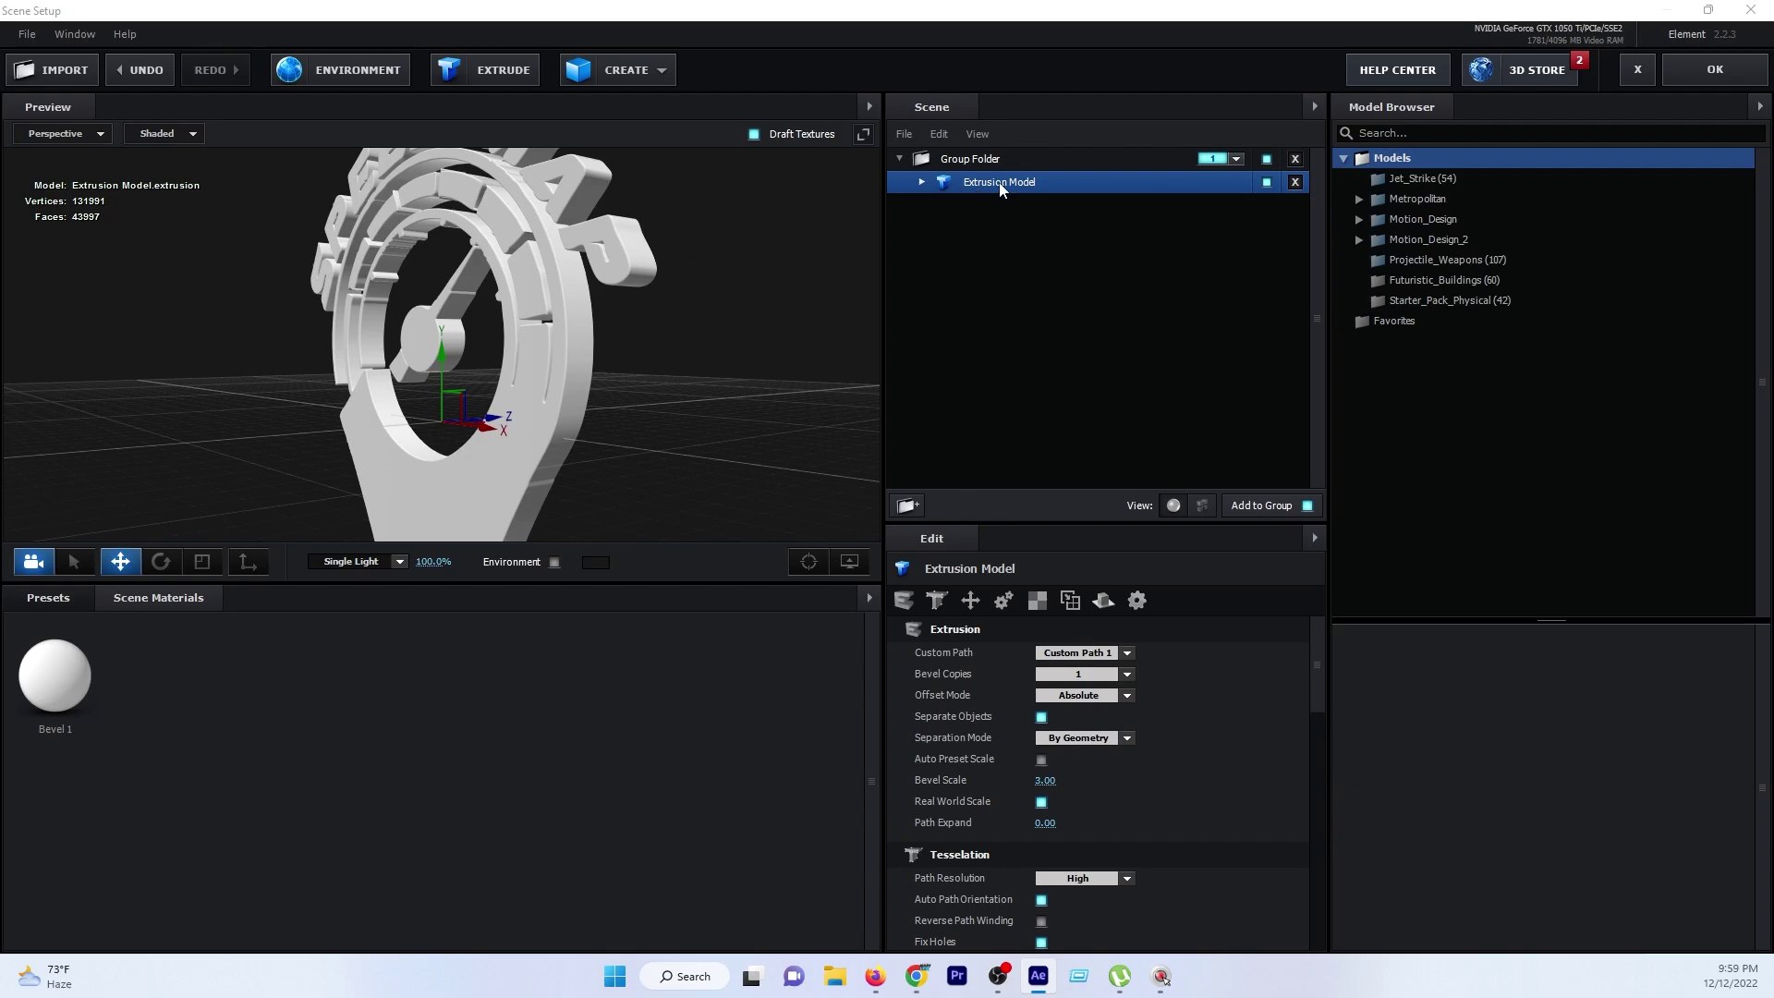
{"action": "left_click", "coordinate": [921, 183]}
{"action": "left_click", "coordinate": [991, 205]}
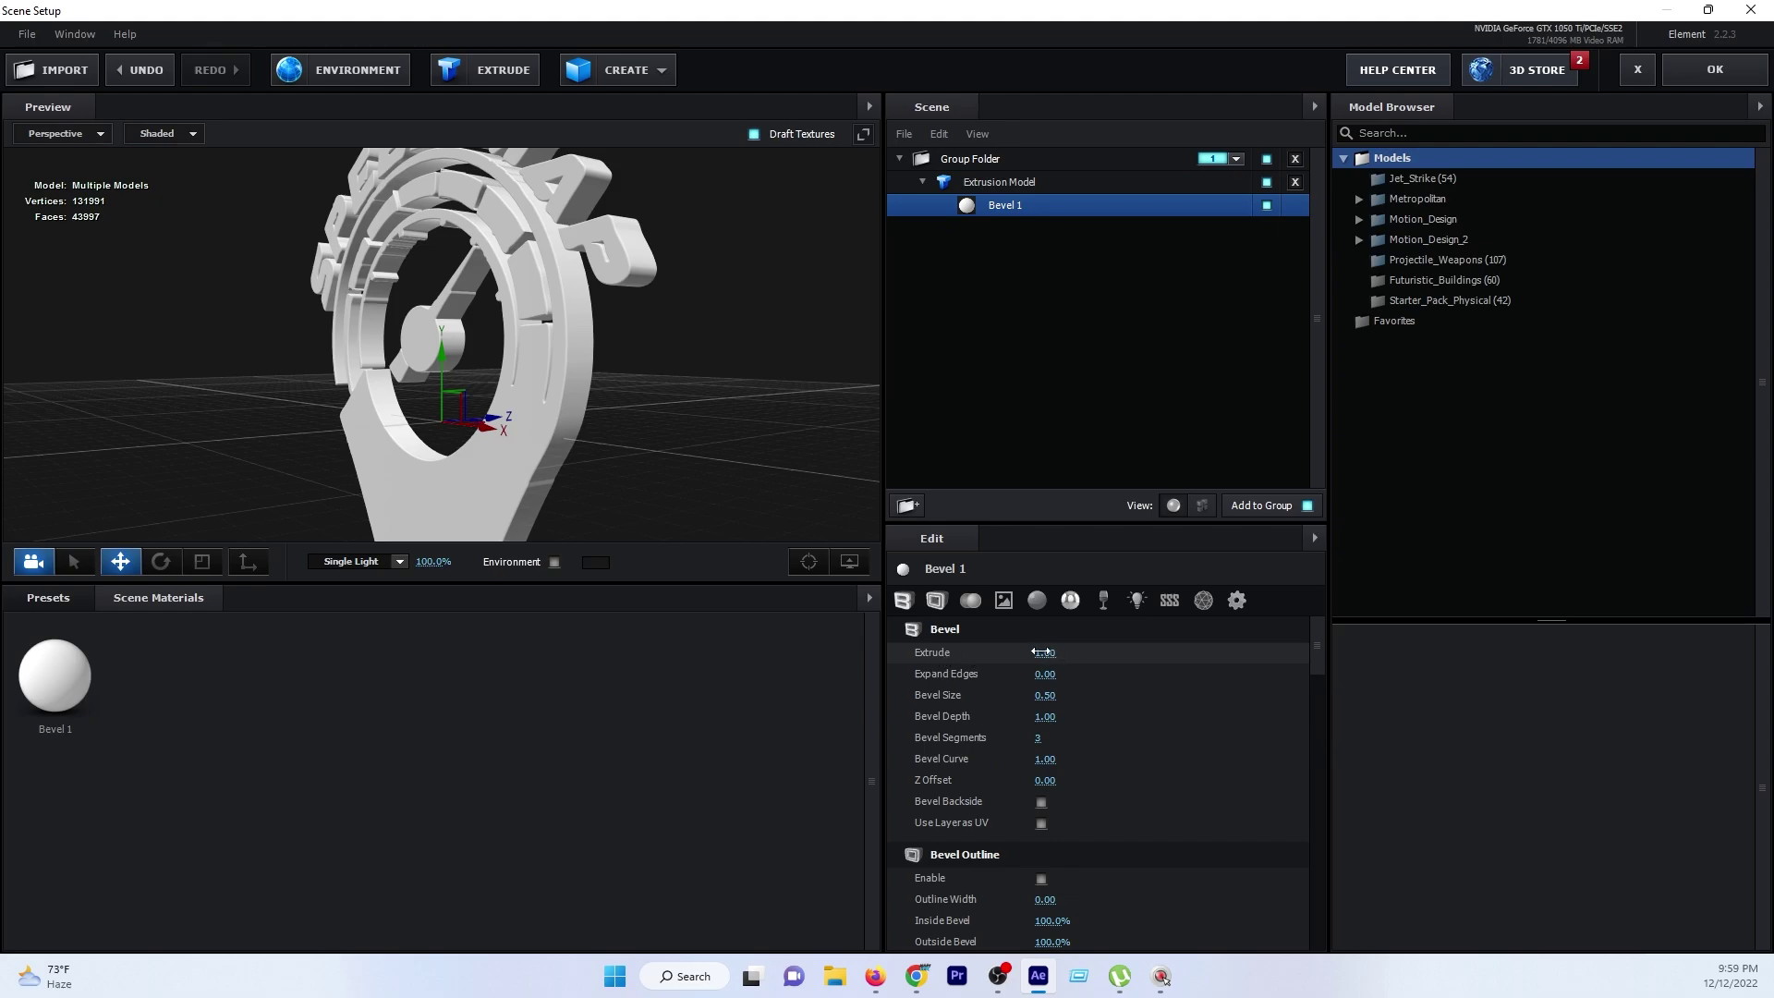
Set the Bevel 1 extrusion depth to 5.92 and enable Use Layer as UV.
{"action": "left_click_drag", "start_coordinate": [1042, 652], "coordinate": [1453, 567]}
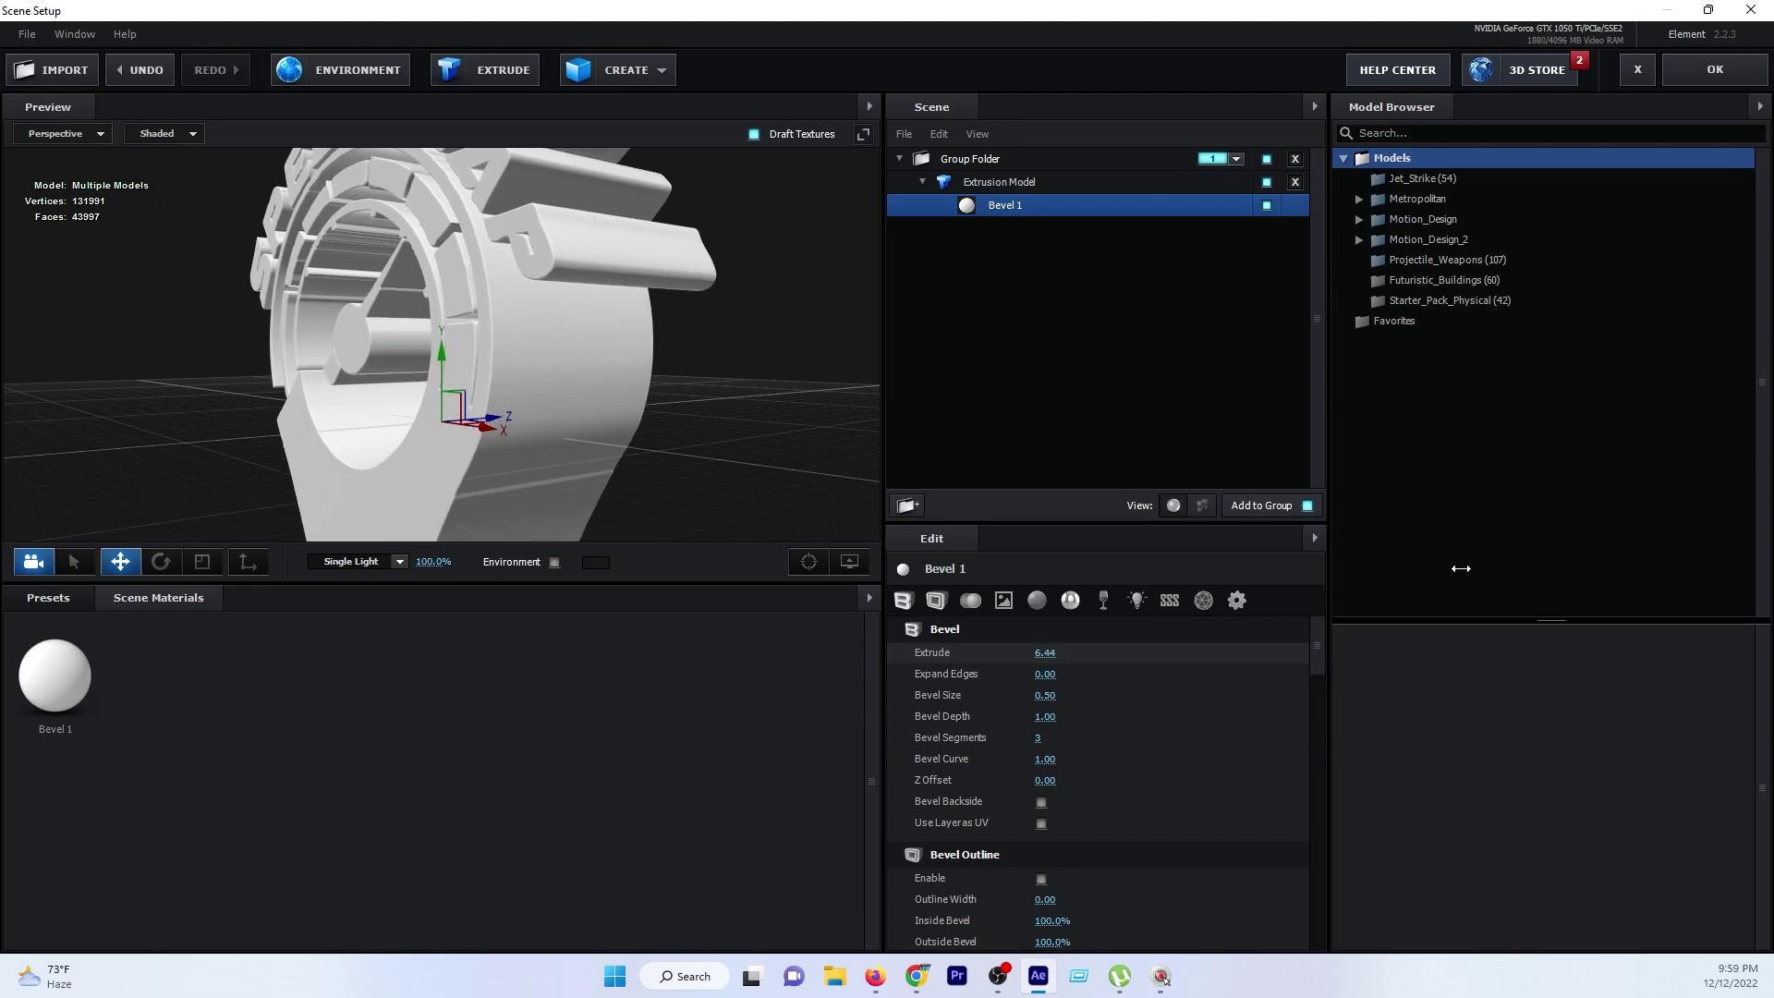
{"action": "mouse_move", "coordinate": [779, 365]}
{"action": "left_mouse_down"}
{"action": "mouse_move", "coordinate": [846, 322]}
{"action": "mouse_move", "coordinate": [575, 336]}
{"action": "left_mouse_up"}
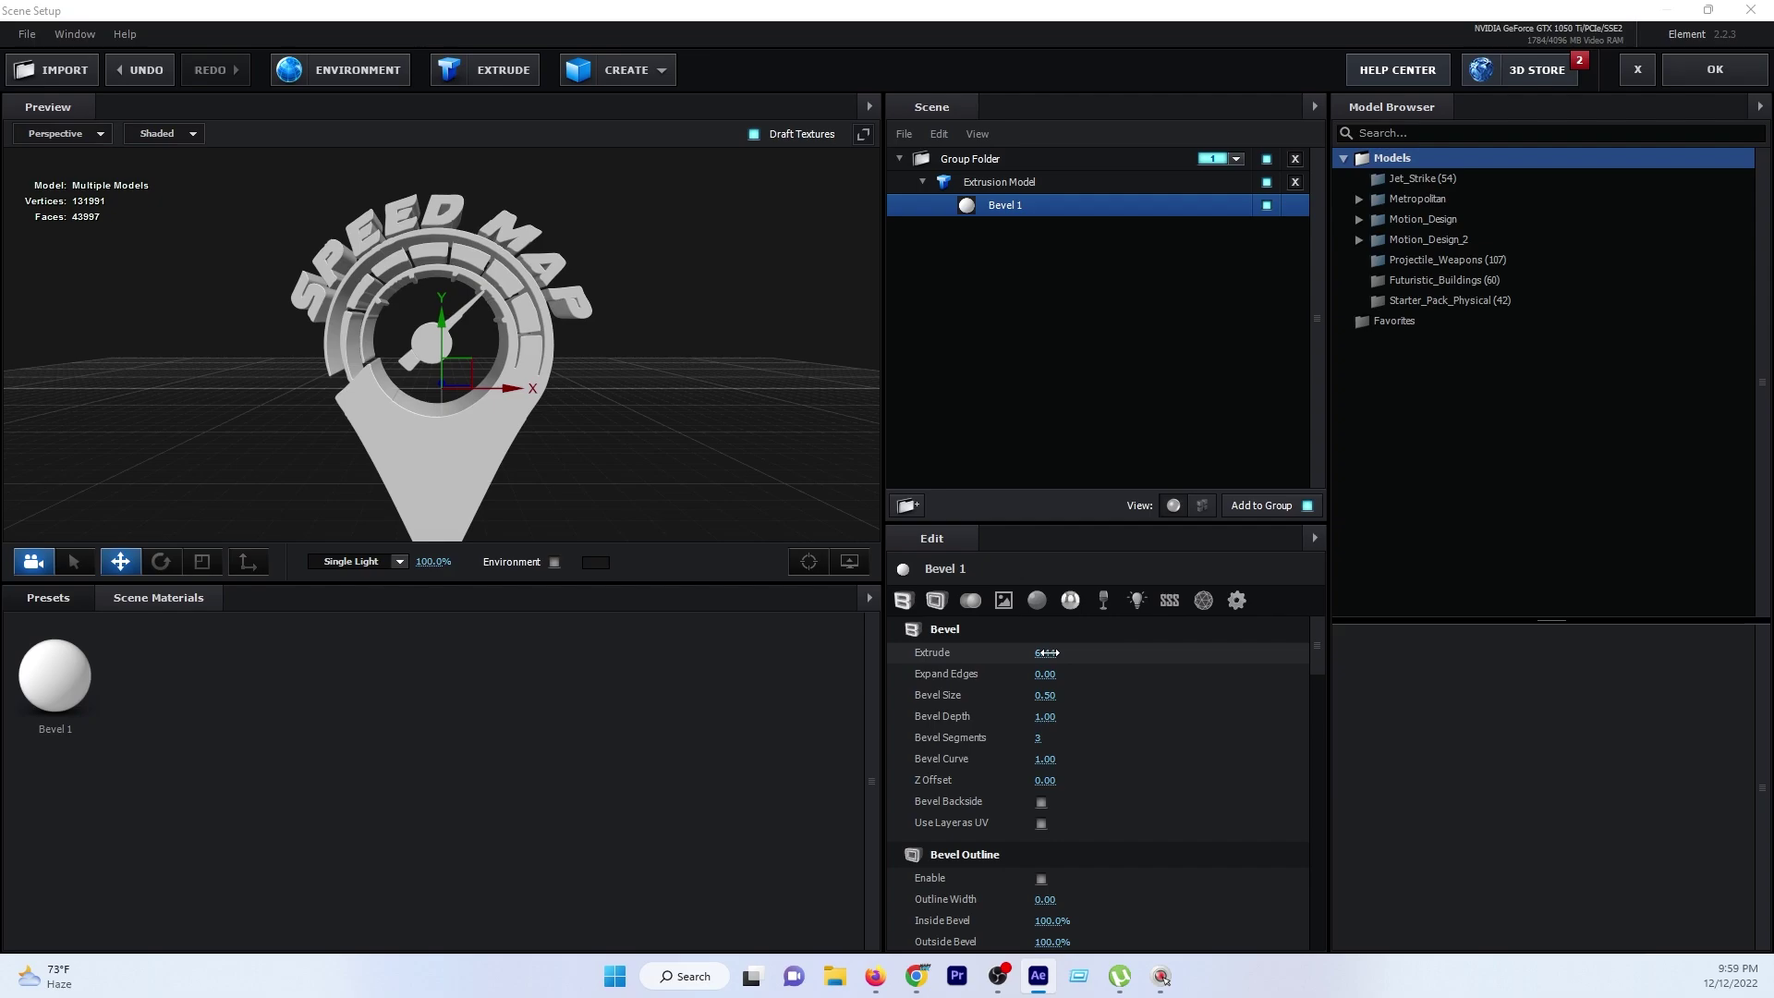
{"action": "left_click_drag", "start_coordinate": [1044, 652], "coordinate": [1007, 663]}
{"action": "mouse_move", "coordinate": [665, 463]}
{"action": "left_mouse_down"}
{"action": "mouse_move", "coordinate": [652, 472]}
{"action": "mouse_move", "coordinate": [672, 468]}
{"action": "left_mouse_up"}
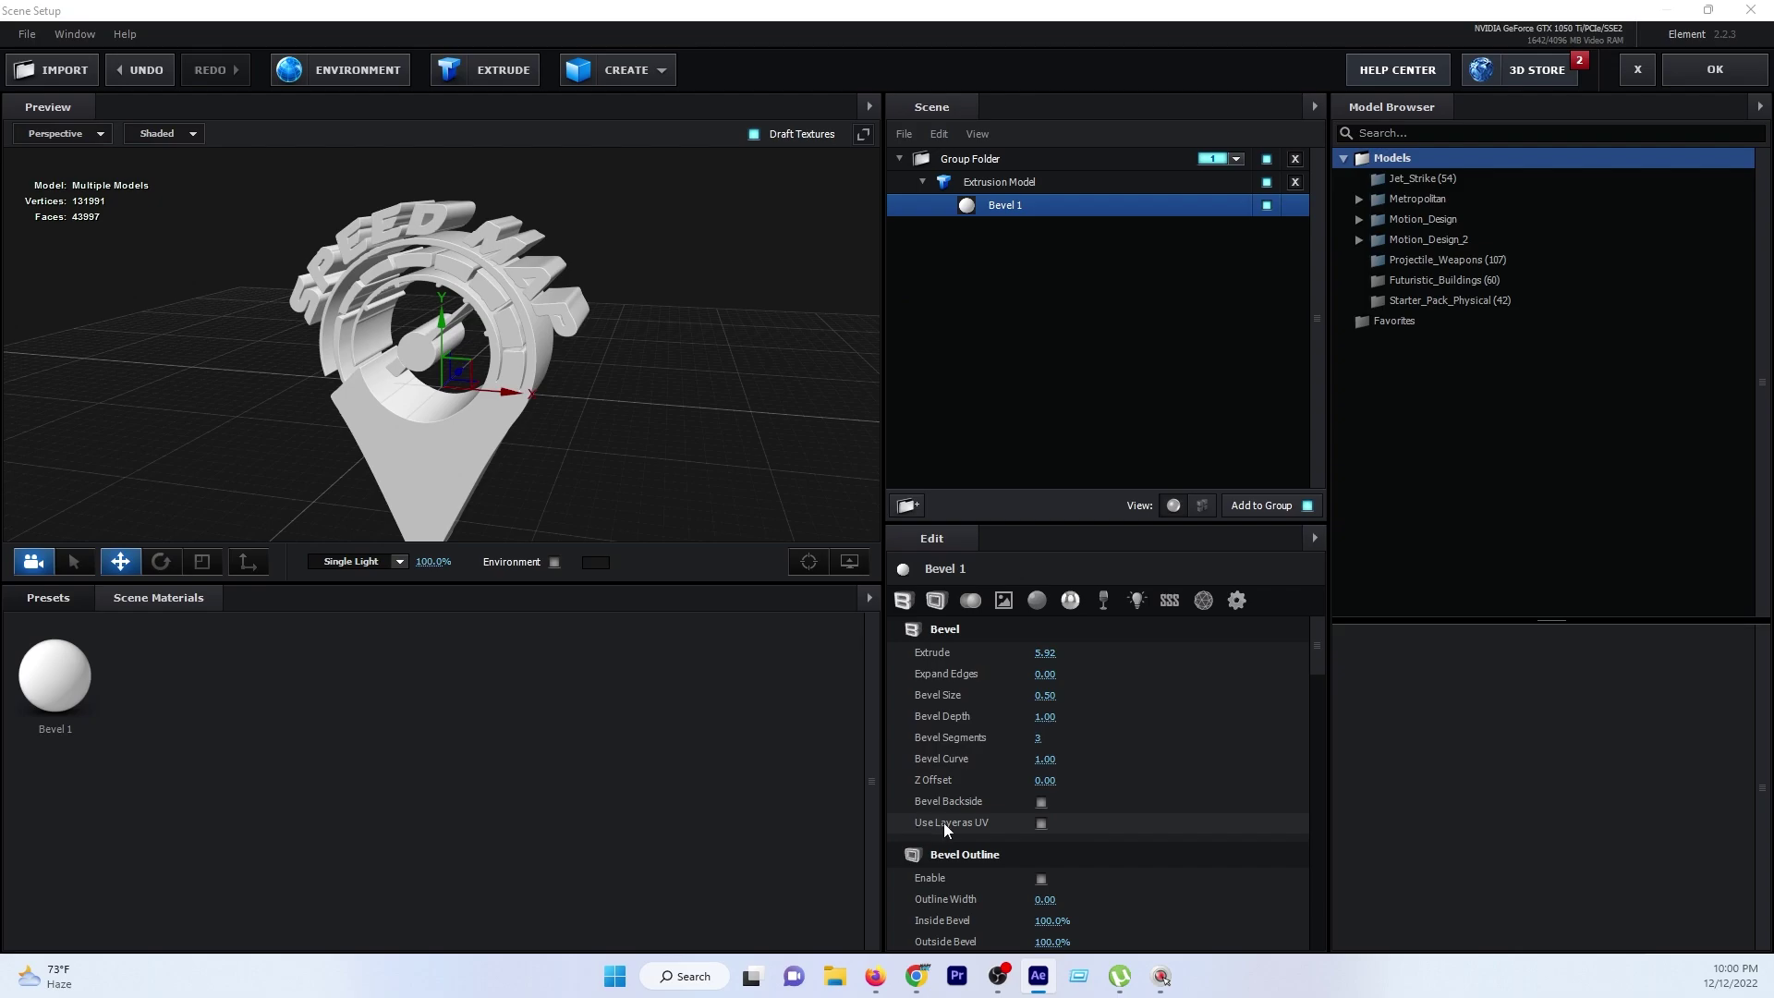
{"action": "left_click", "coordinate": [1041, 823]}
{"action": "scroll", "coordinate": [1101, 808], "scroll_direction": "down", "scroll_amount": 2}
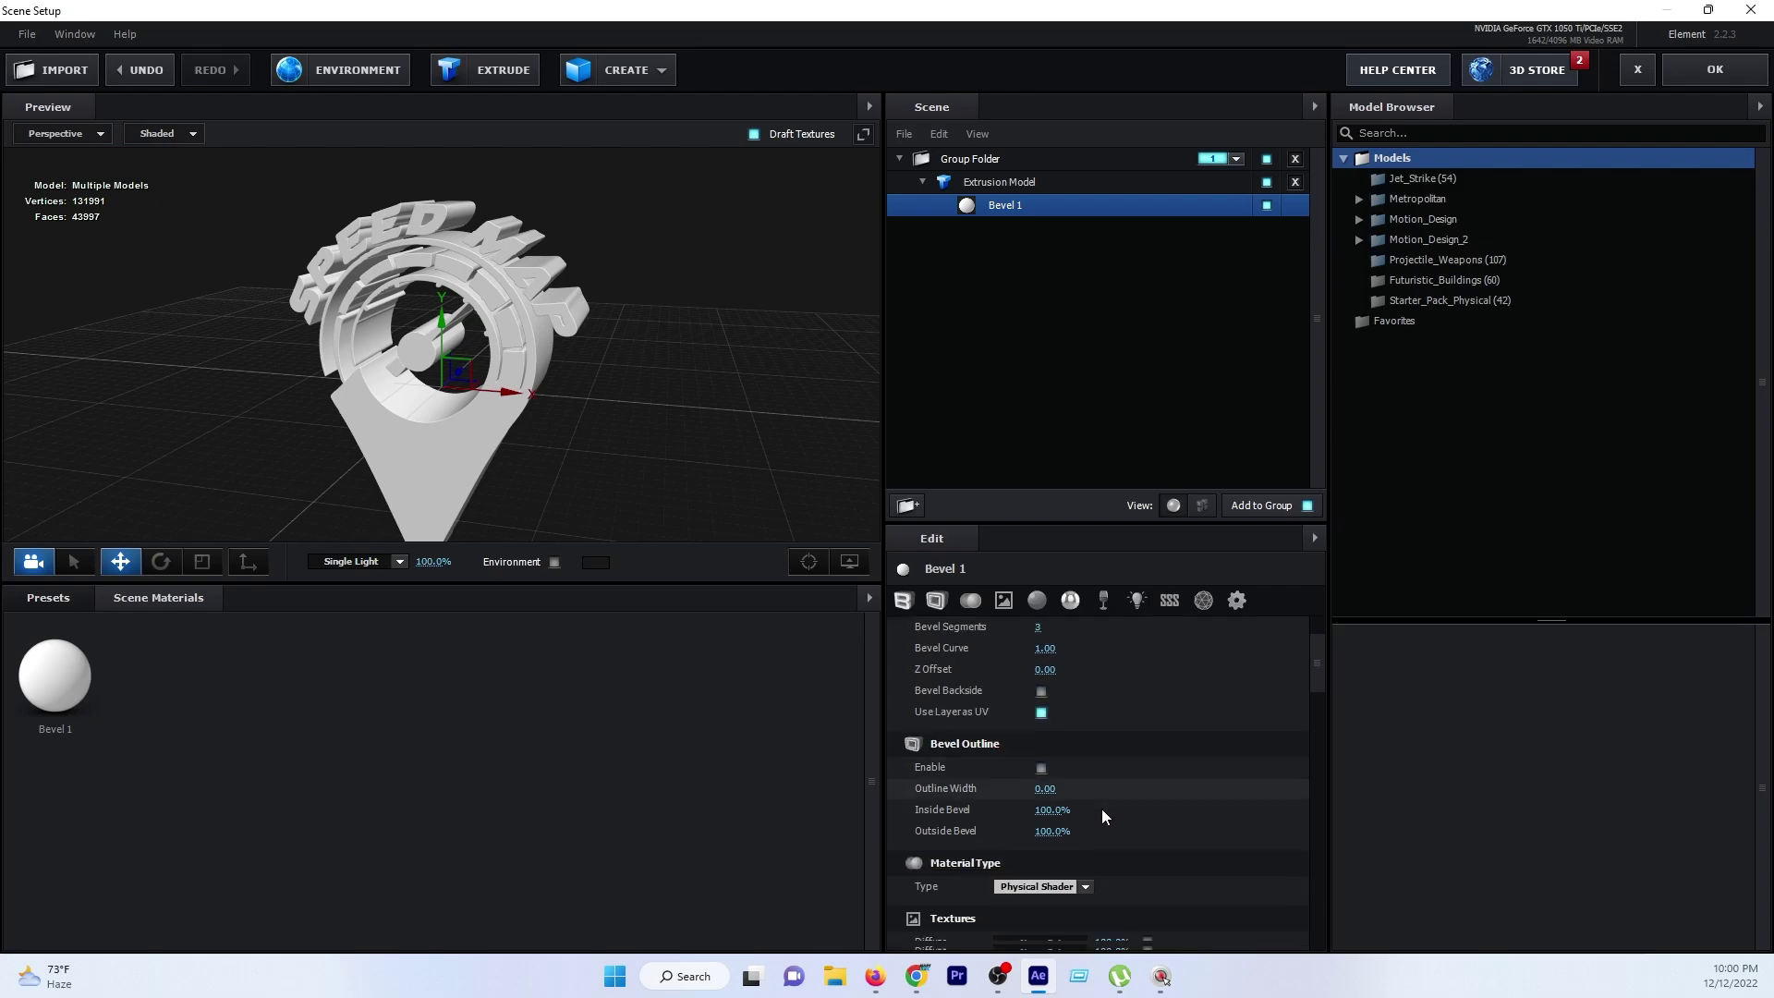
{"action": "scroll", "coordinate": [1101, 807], "scroll_direction": "down", "scroll_amount": 3}
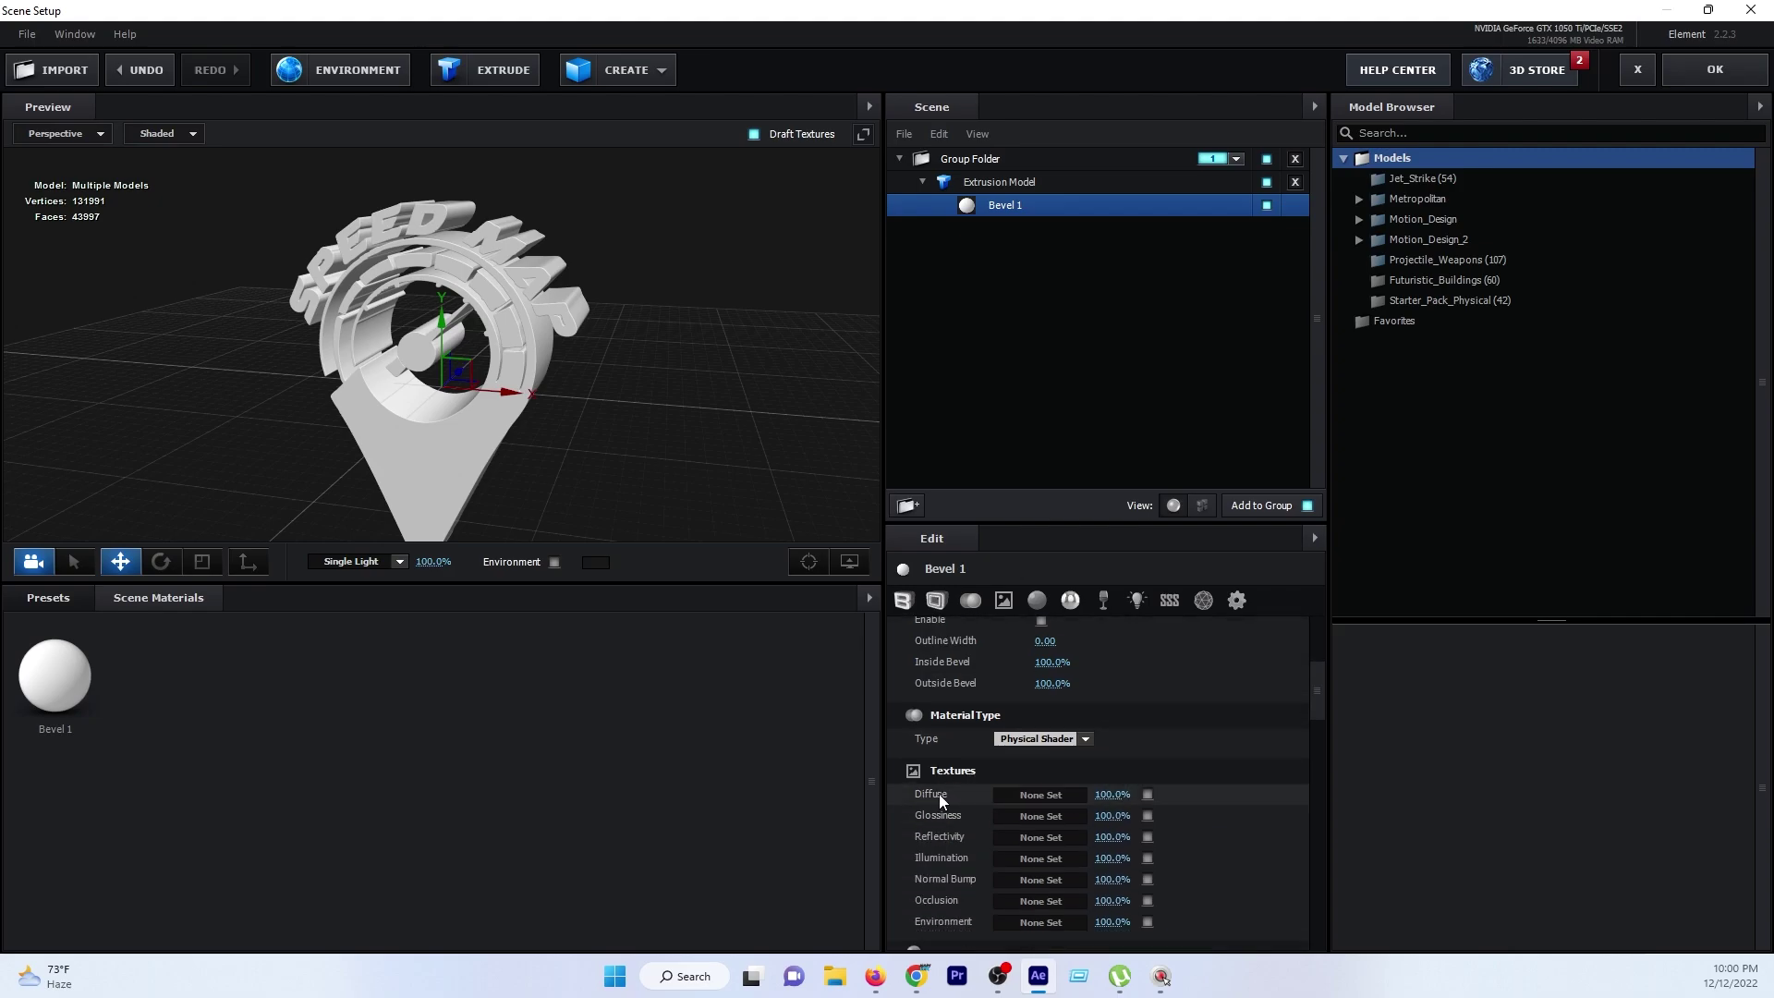
Load Custom Layer 1 [Logo] as Bevel 1's diffuse texture at 7% contrast, 40% brightness.
{"action": "left_click", "coordinate": [1033, 797]}
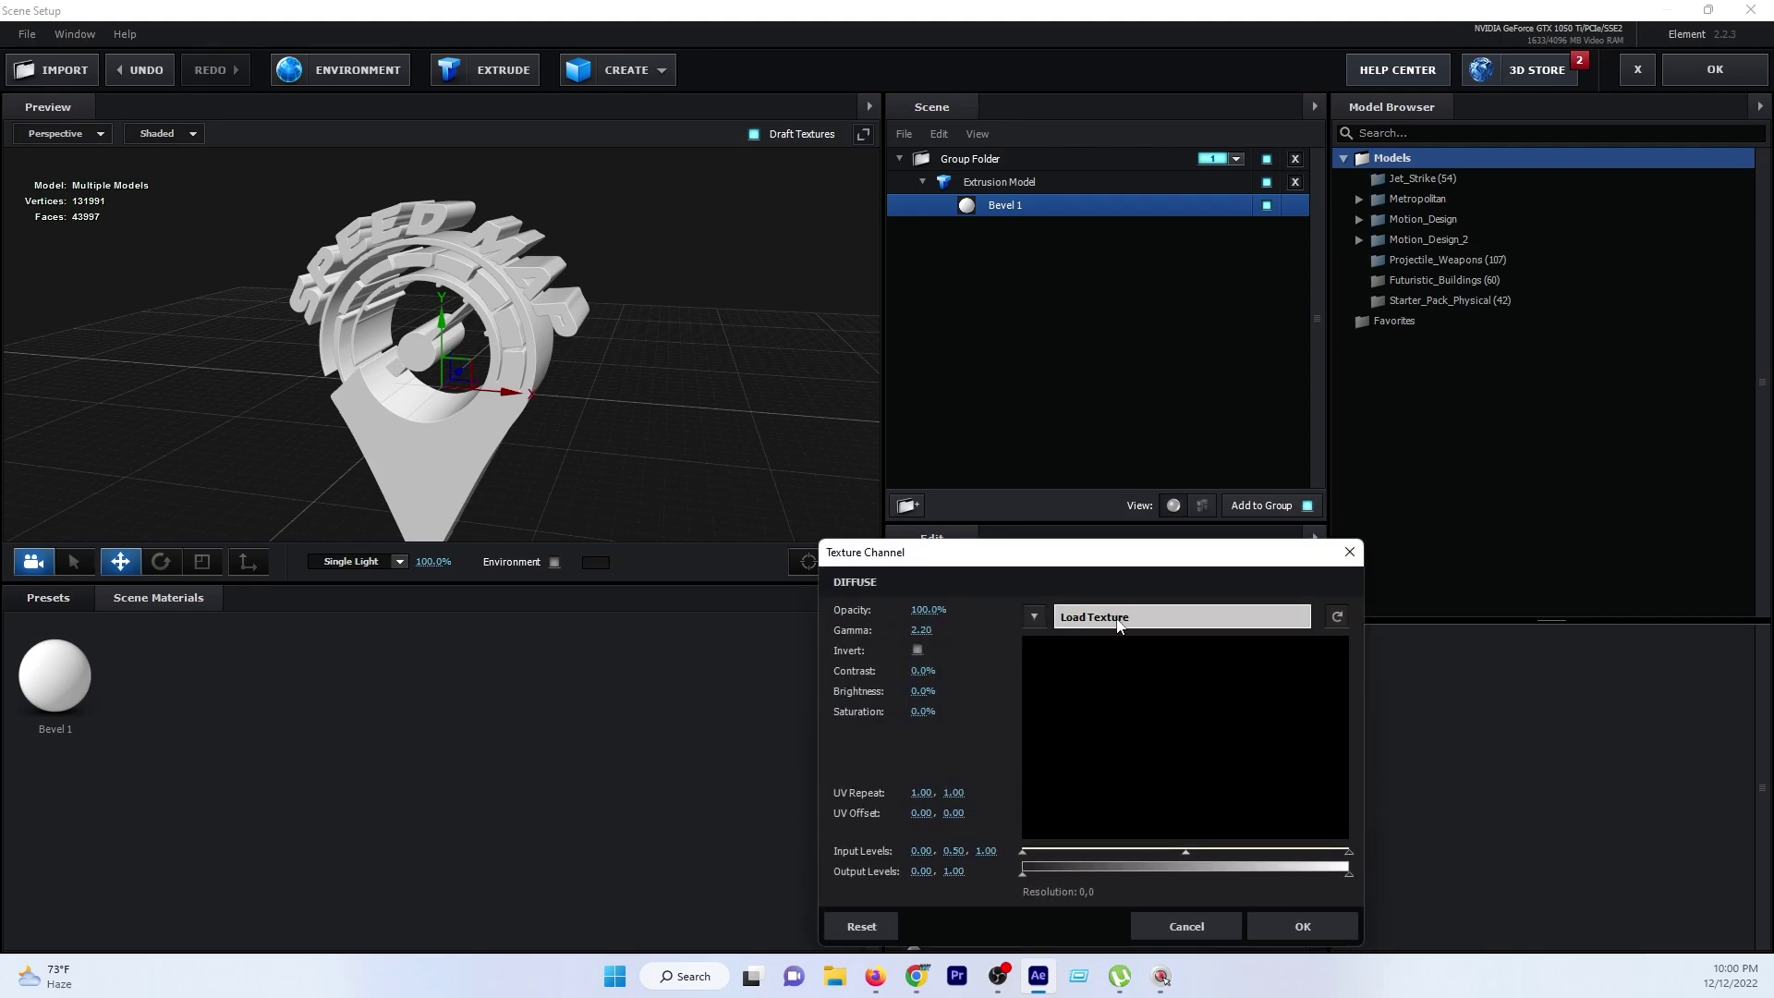
{"action": "left_click", "coordinate": [1035, 617]}
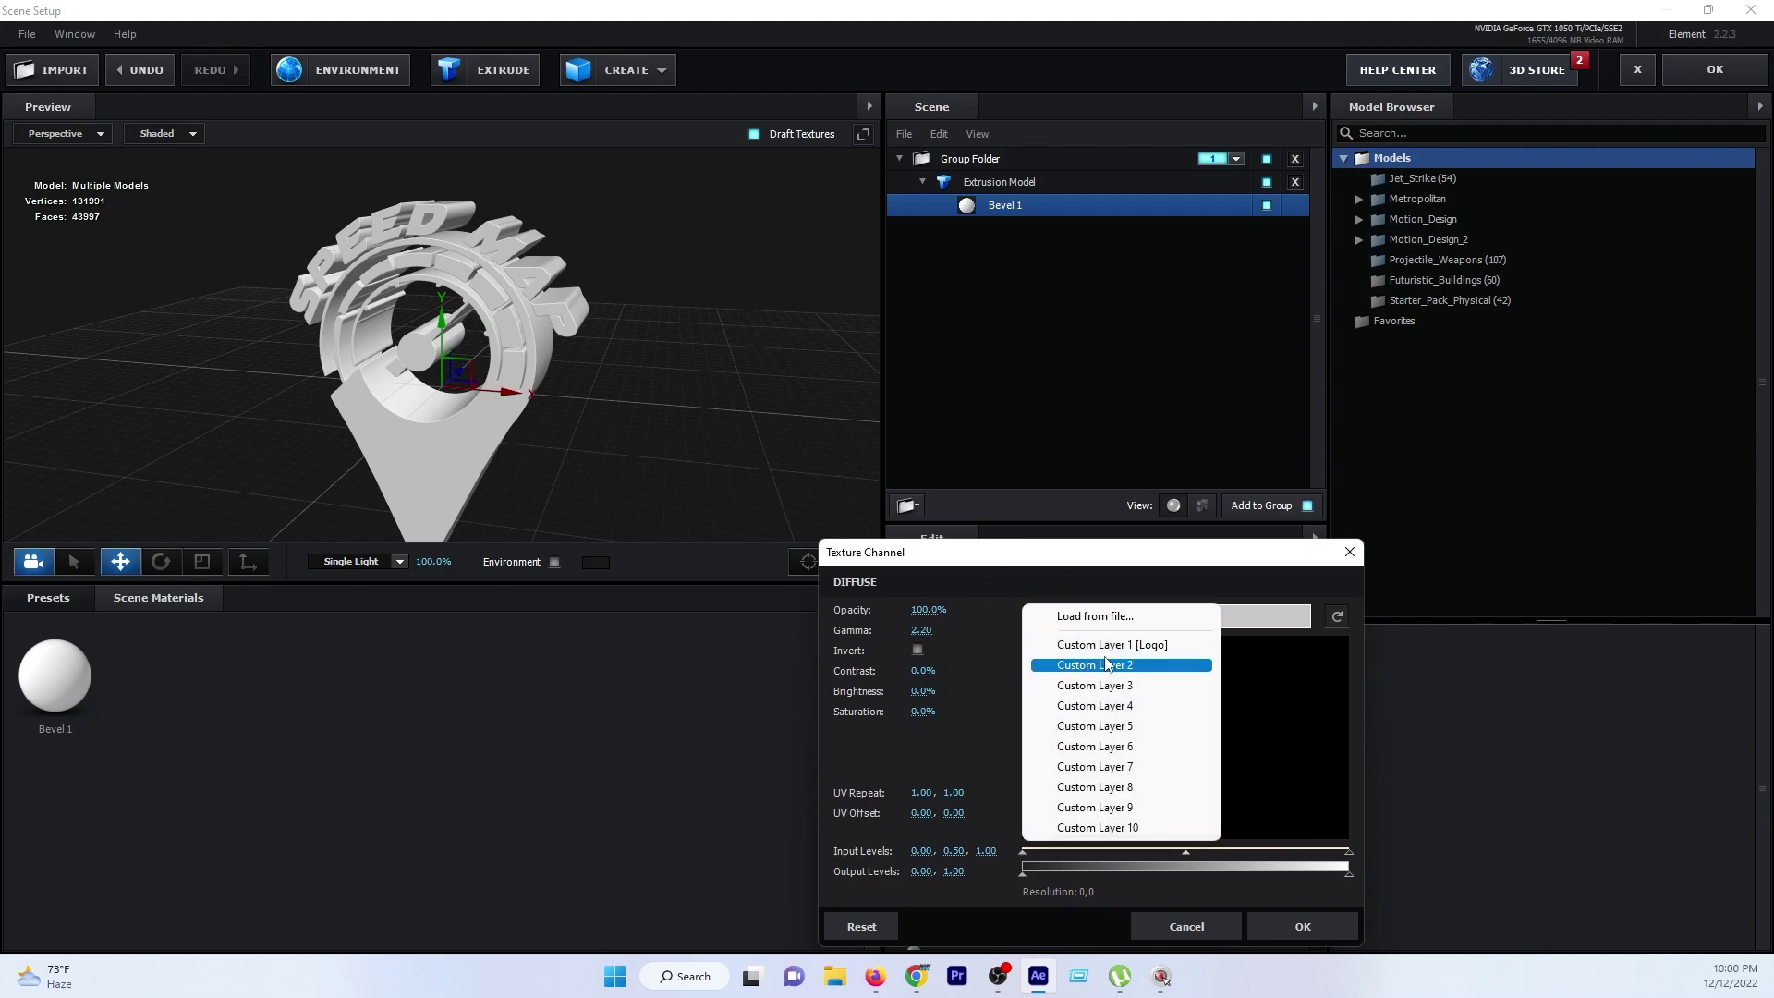
{"action": "left_click", "coordinate": [1136, 646]}
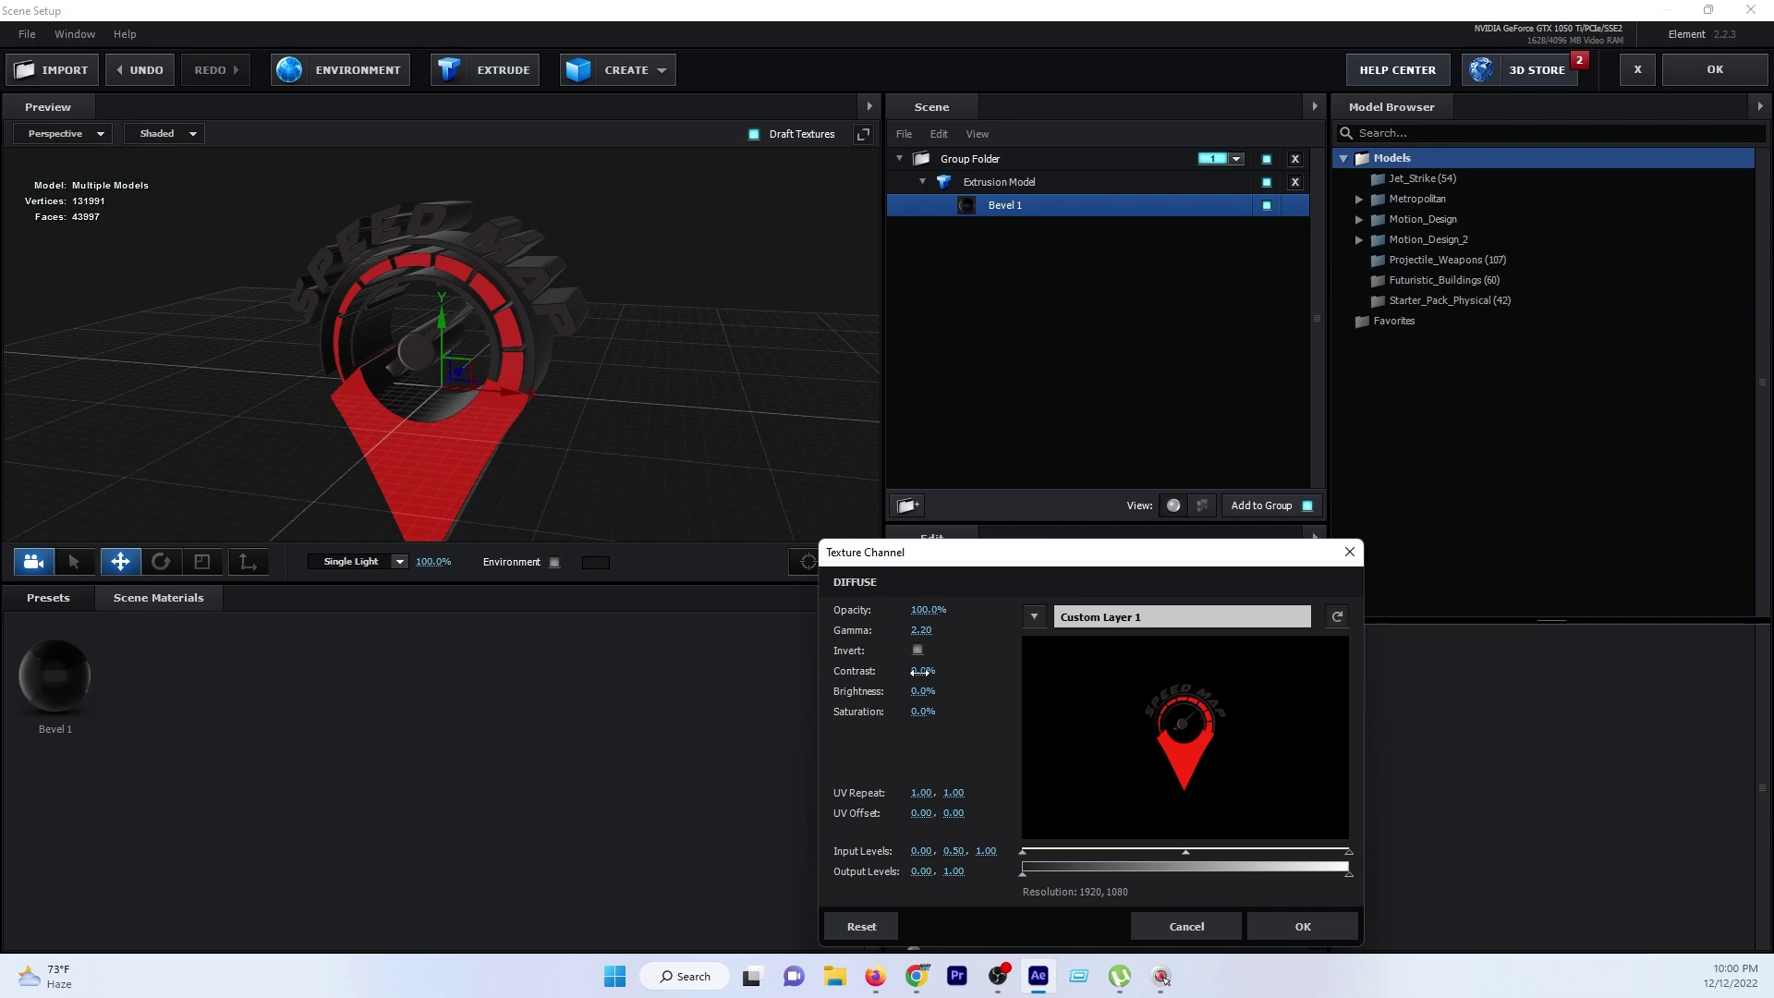
{"action": "left_click_drag", "start_coordinate": [921, 672], "coordinate": [953, 684]}
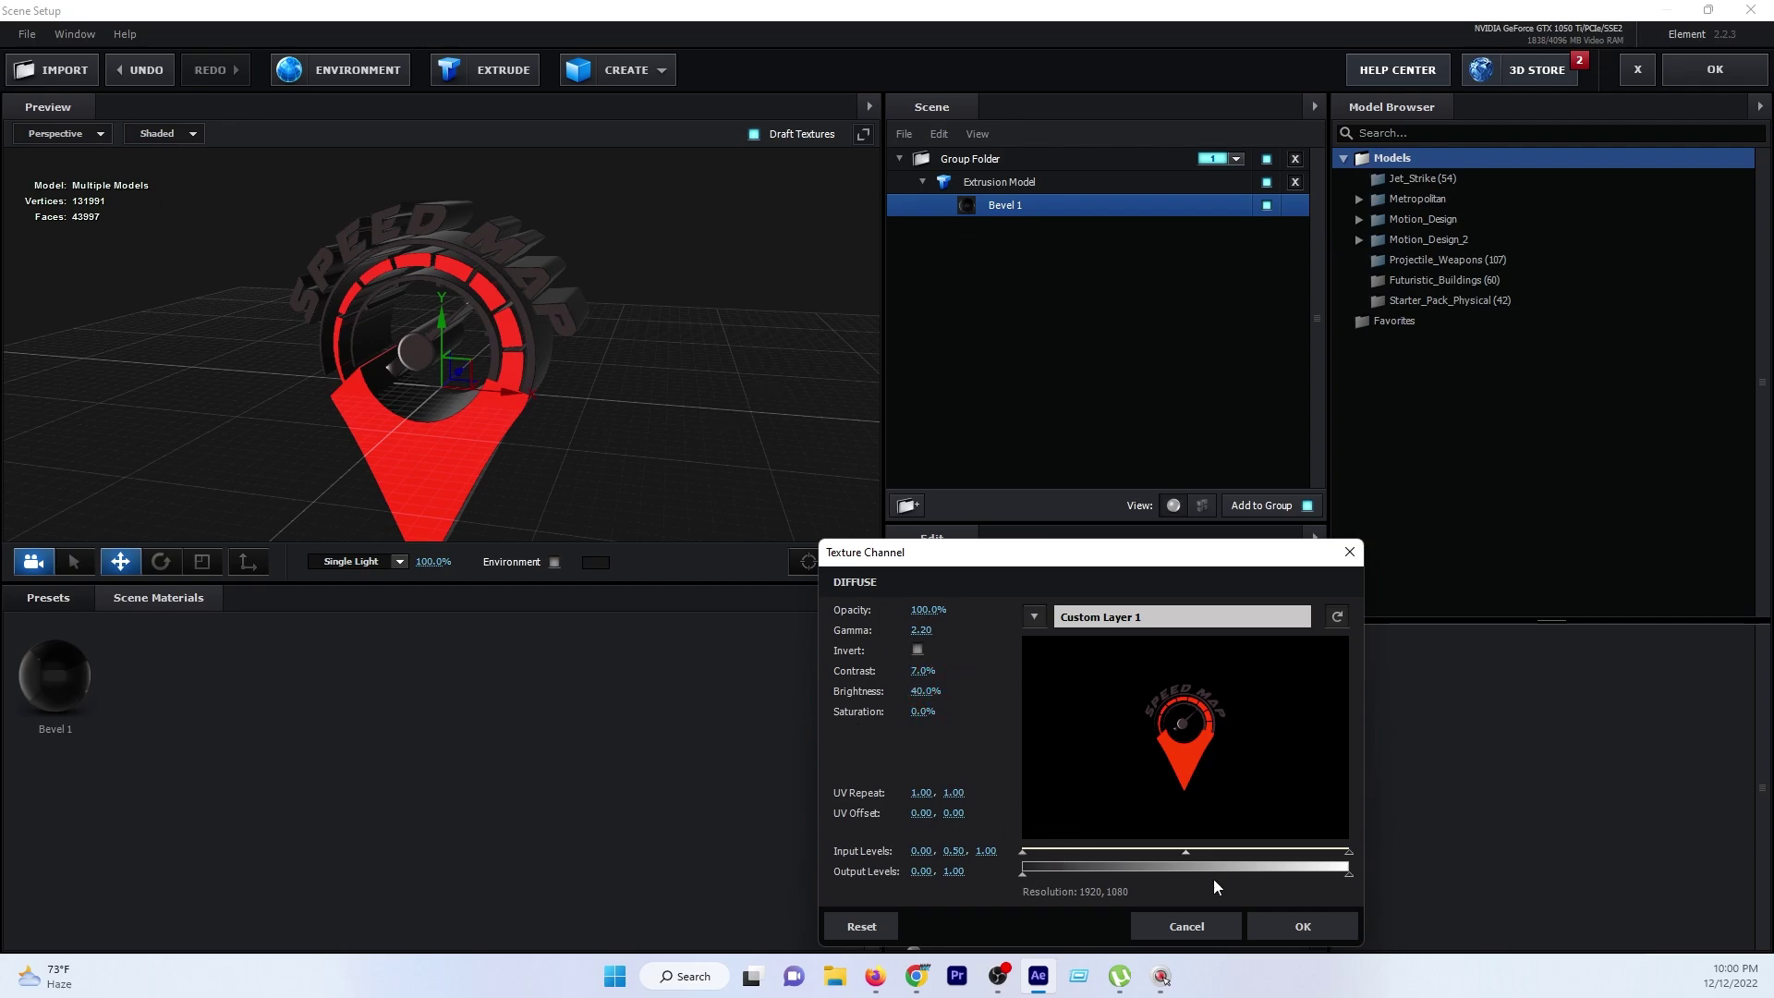
{"action": "left_click", "coordinate": [1294, 927]}
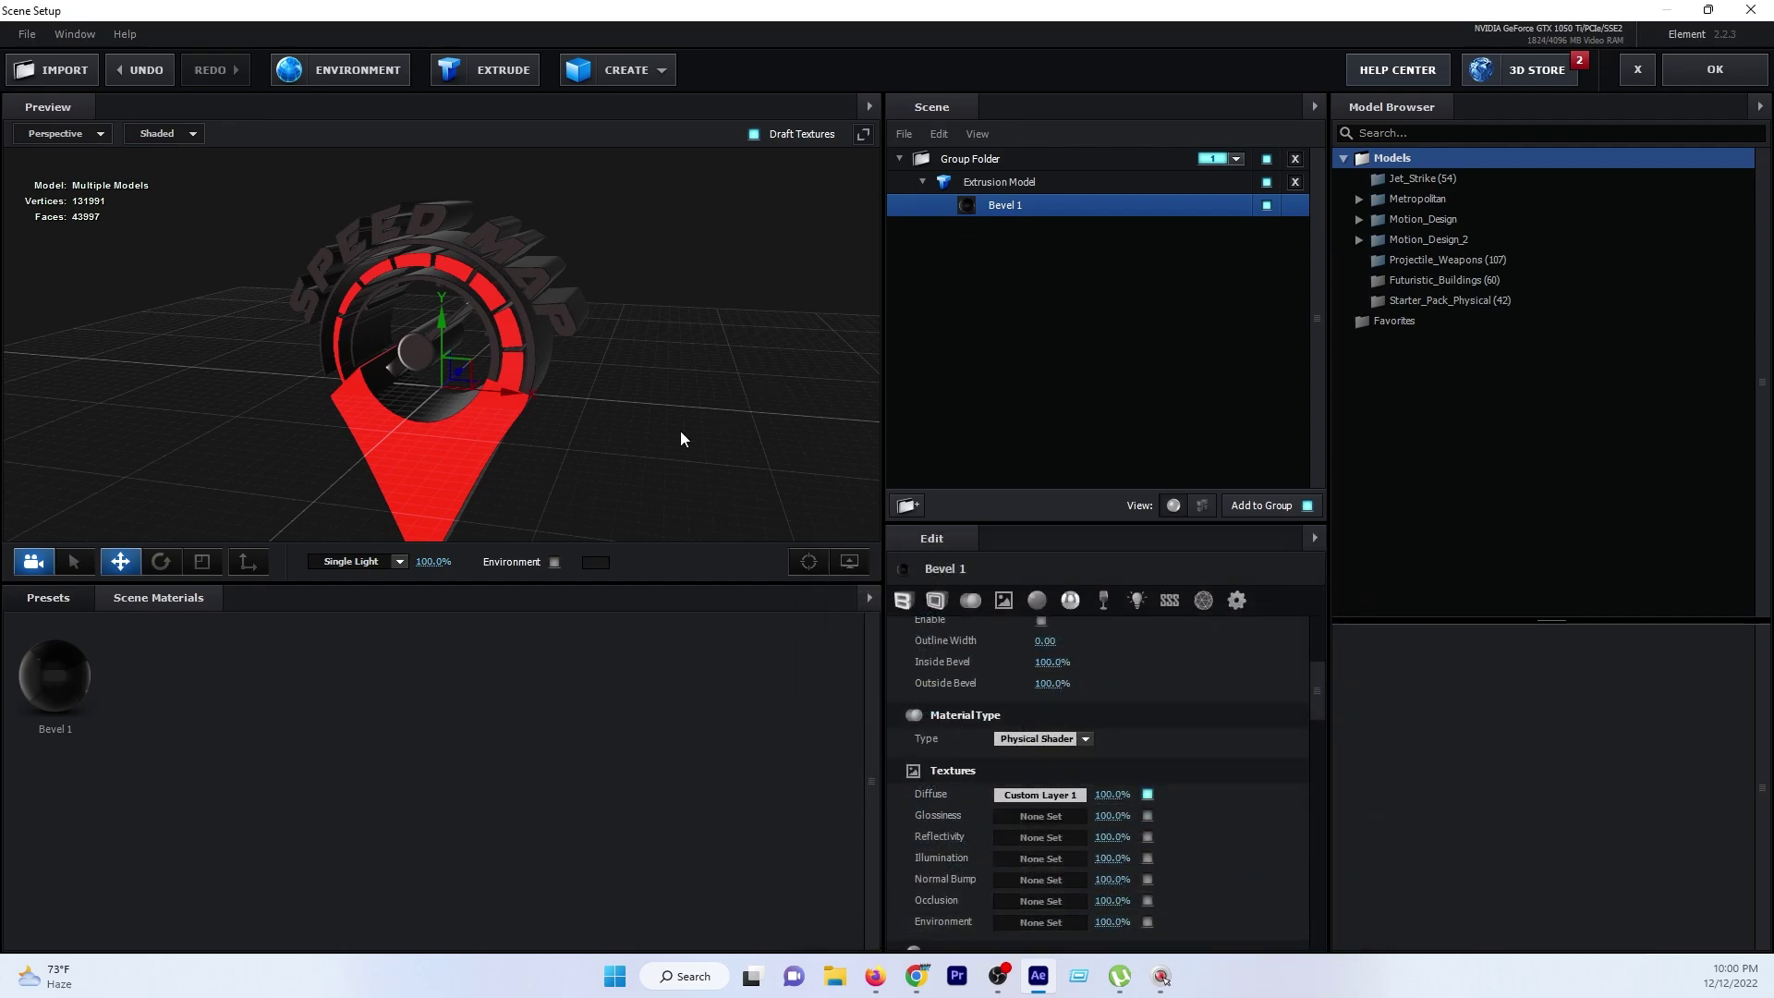
{"action": "mouse_move", "coordinate": [699, 427]}
{"action": "left_mouse_down"}
{"action": "mouse_move", "coordinate": [799, 395]}
{"action": "mouse_move", "coordinate": [678, 438]}
{"action": "left_mouse_up"}
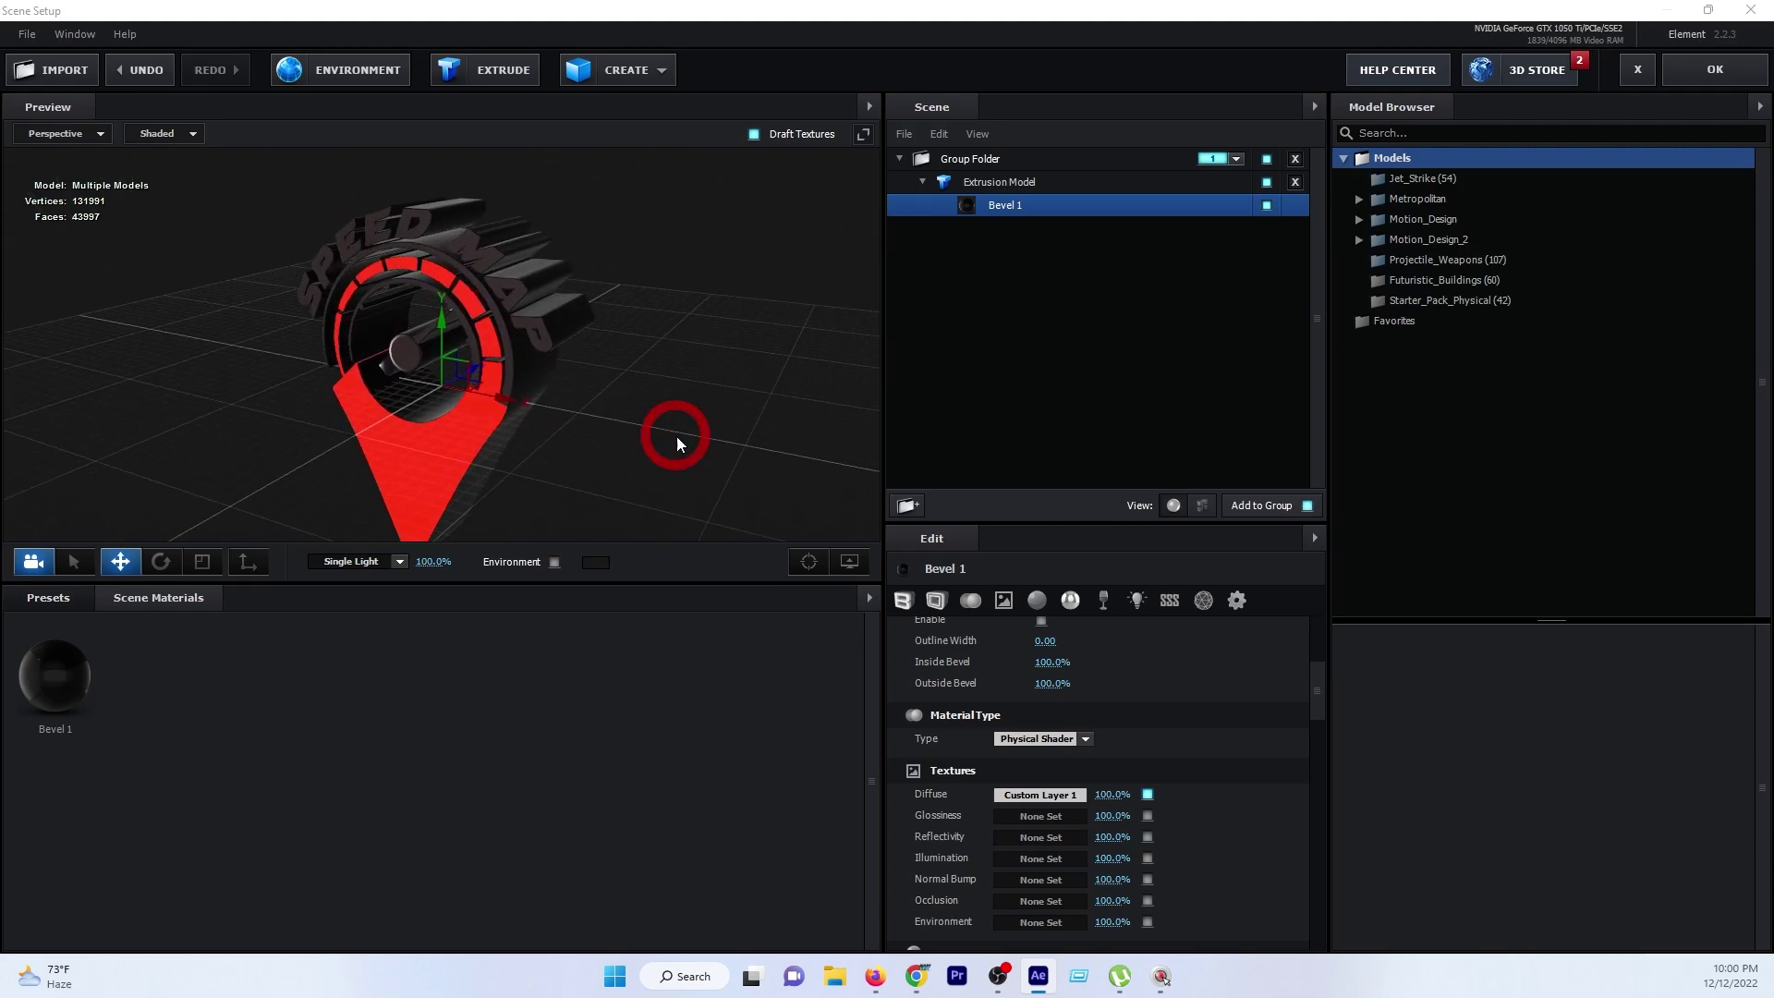
{"action": "left_click", "coordinate": [851, 566]}
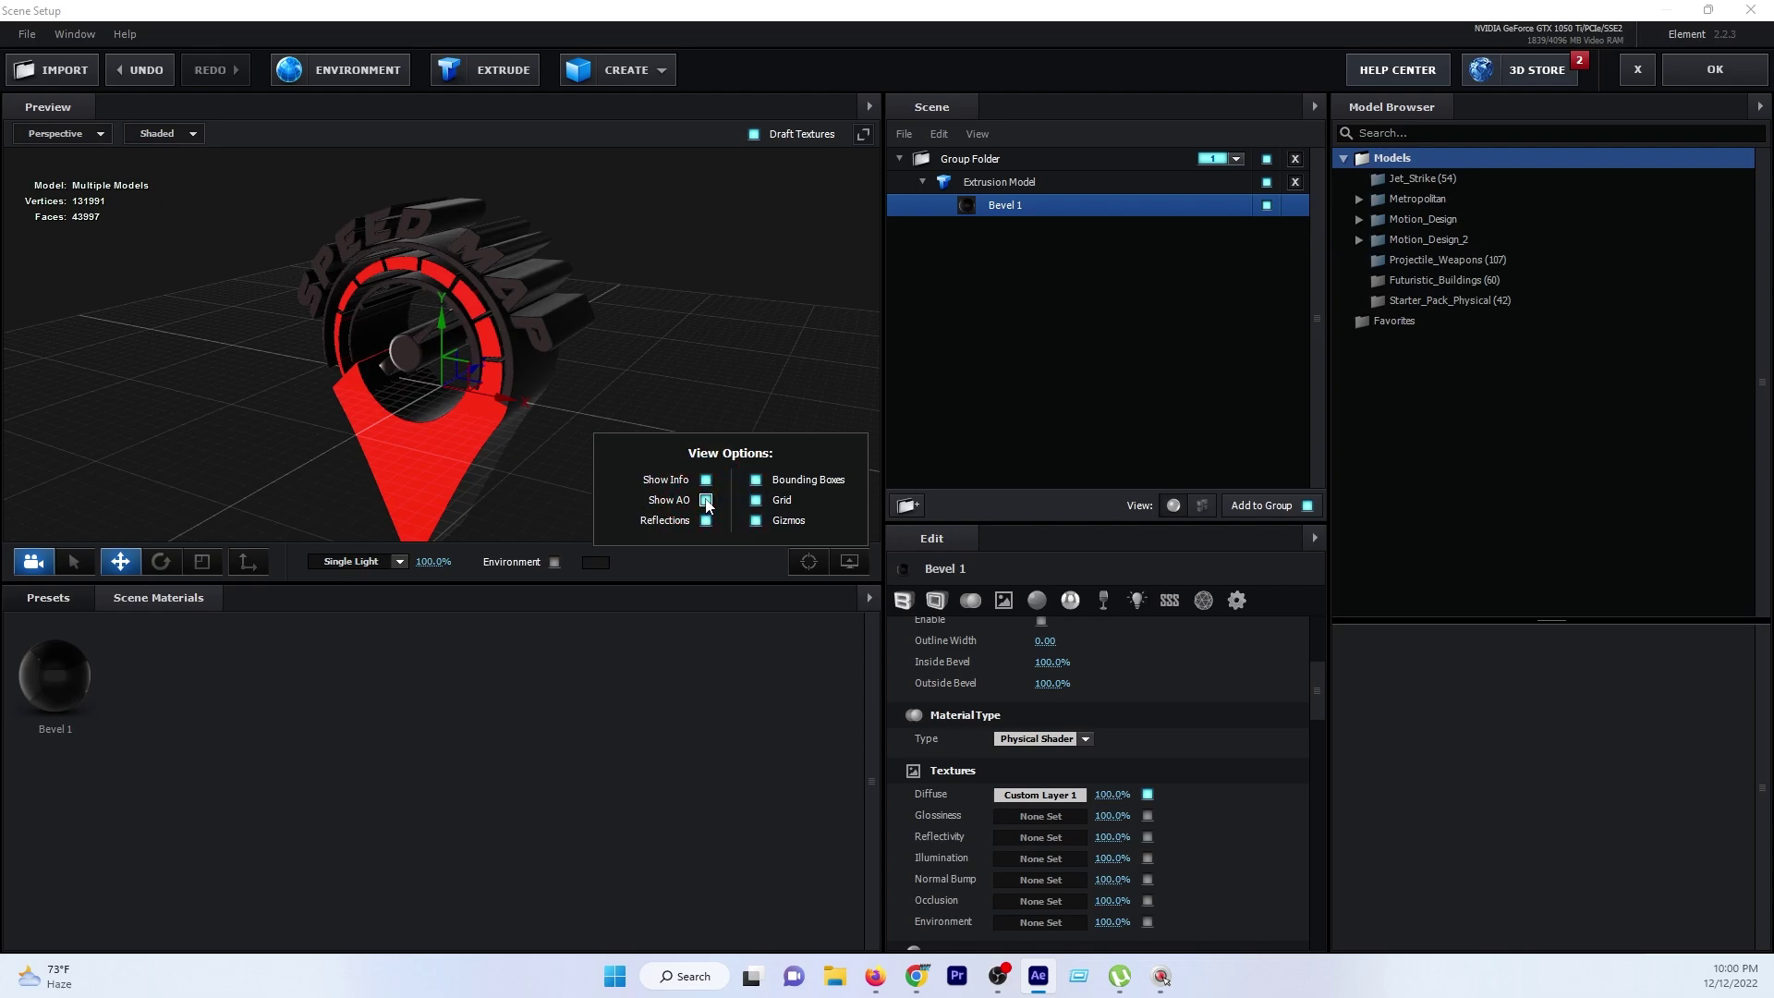
{"action": "left_click_drag", "start_coordinate": [744, 324], "coordinate": [756, 334]}
{"action": "scroll", "coordinate": [730, 328], "scroll_direction": "up", "scroll_amount": 2}
{"action": "scroll", "coordinate": [710, 321], "scroll_direction": "up", "scroll_amount": 2}
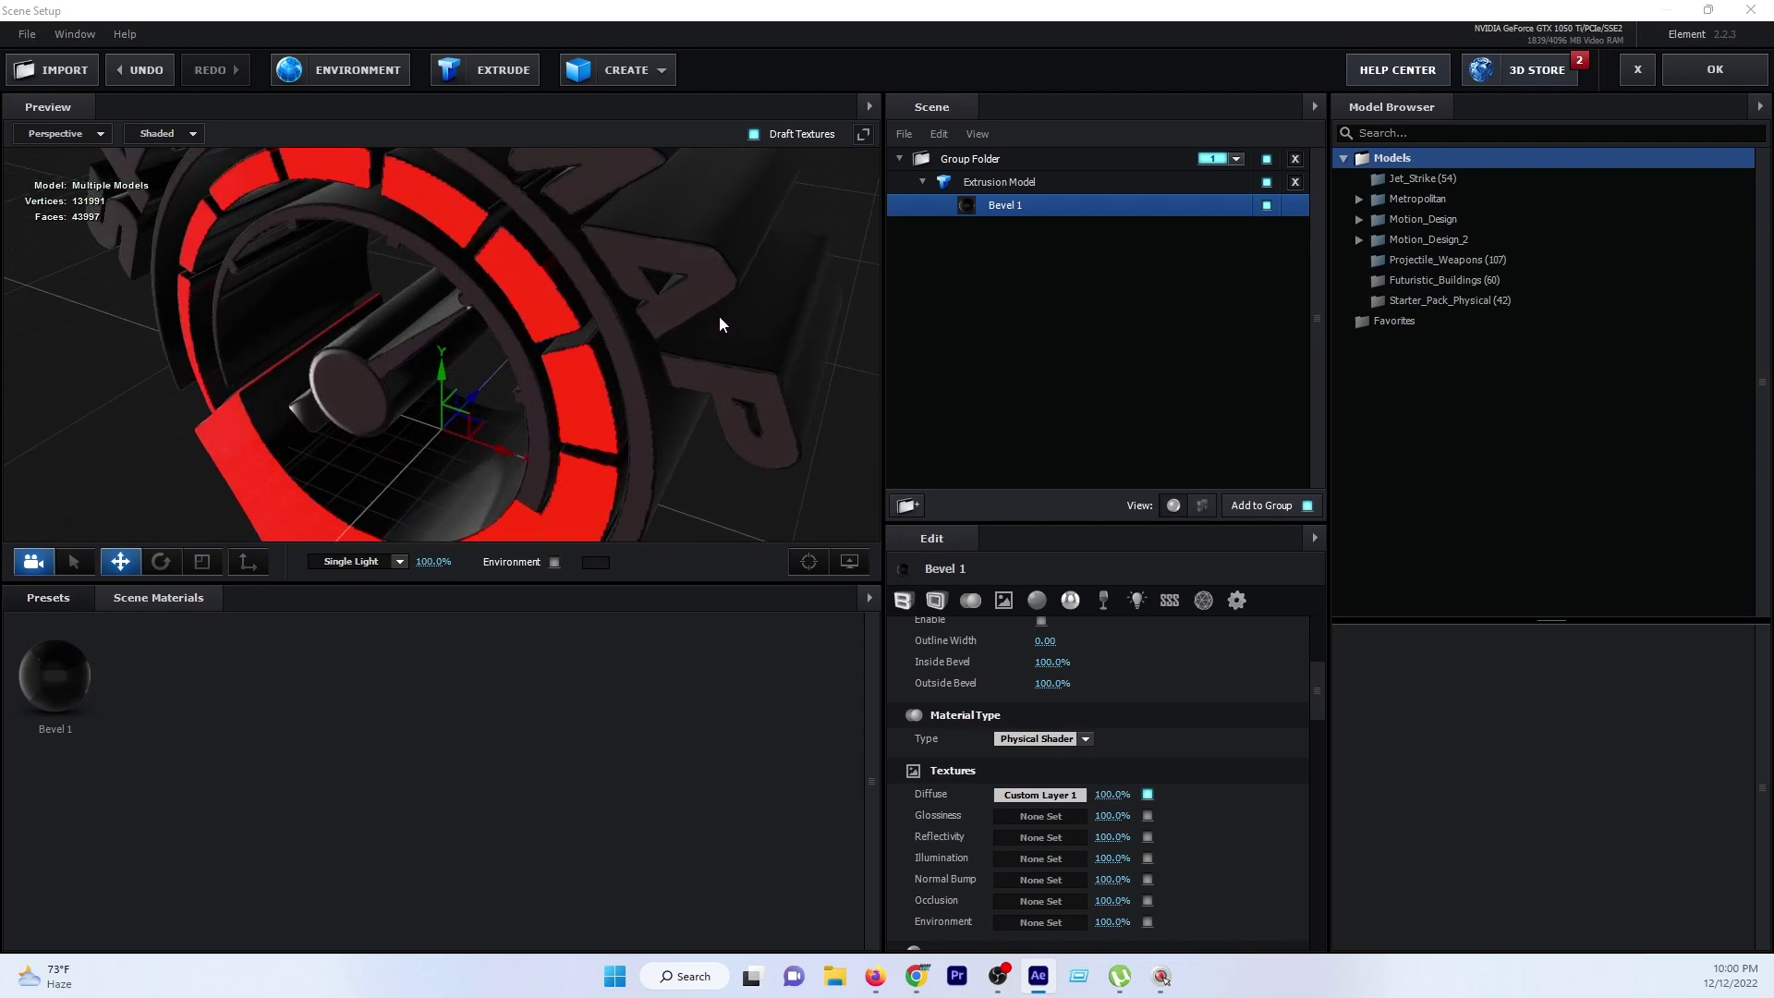
{"action": "scroll", "coordinate": [739, 301], "scroll_direction": "up", "scroll_amount": 2}
{"action": "scroll", "coordinate": [747, 288], "scroll_direction": "up", "scroll_amount": 2}
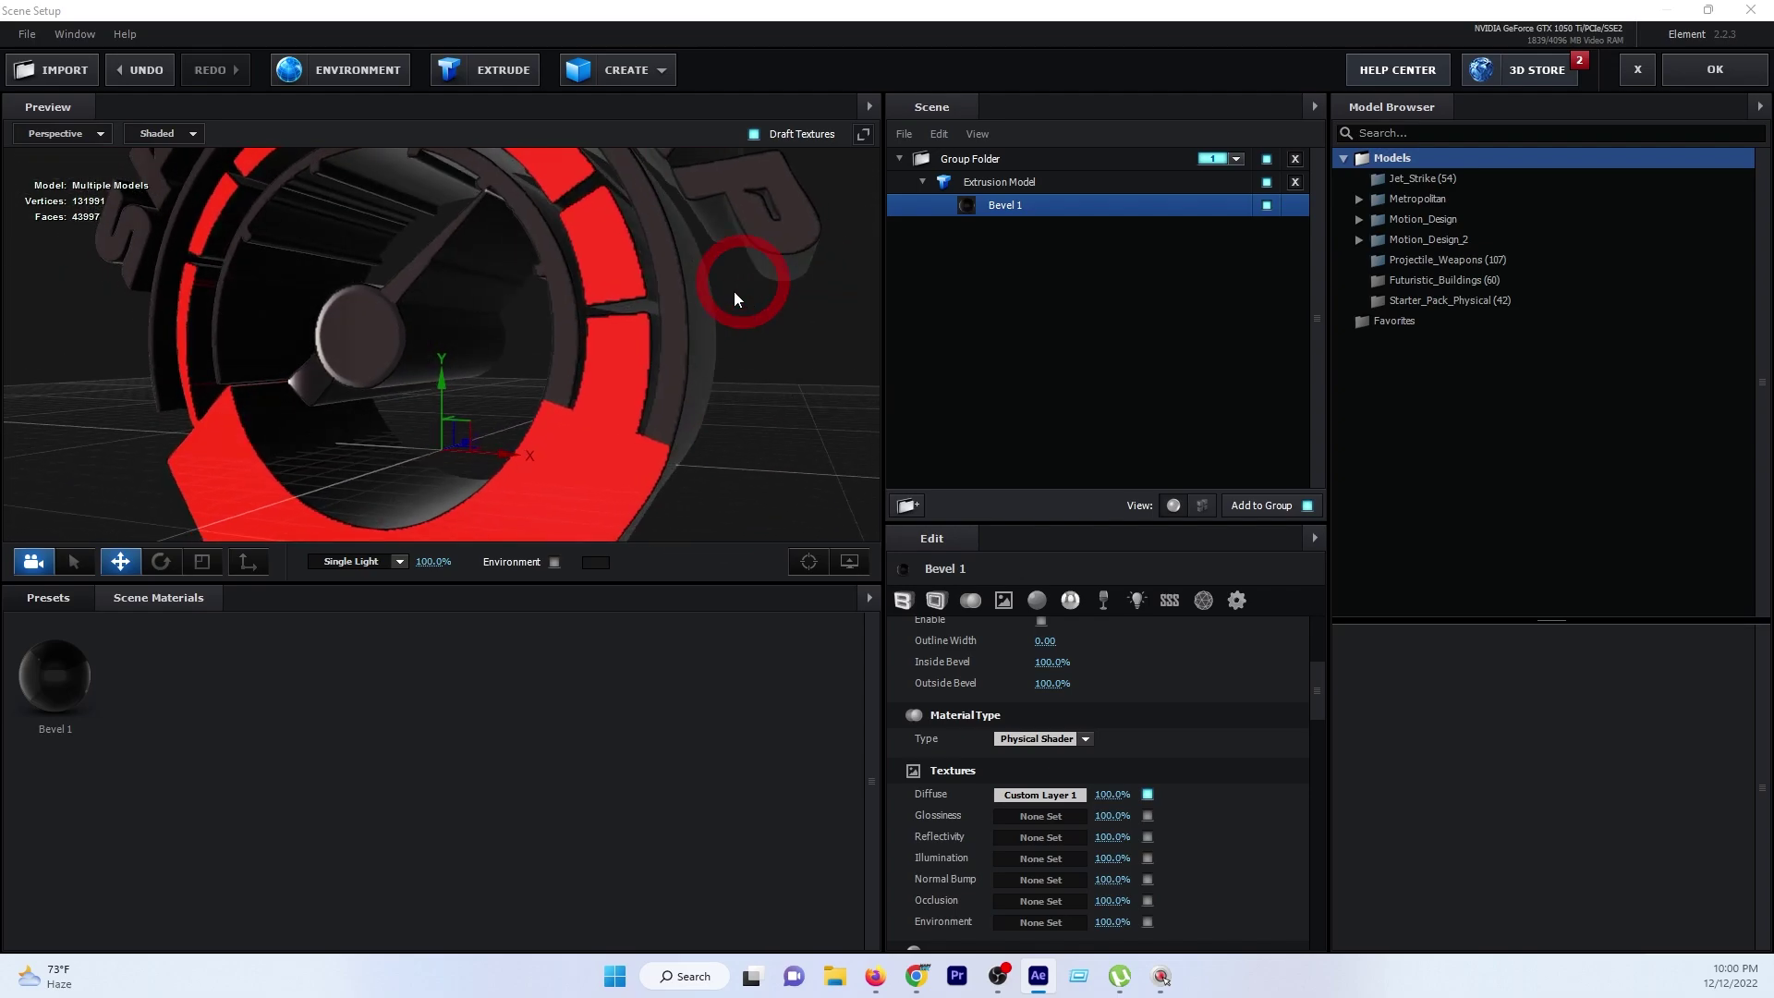
{"action": "scroll", "coordinate": [702, 369], "scroll_direction": "down", "scroll_amount": 3}
{"action": "scroll", "coordinate": [697, 404], "scroll_direction": "down", "scroll_amount": 2}
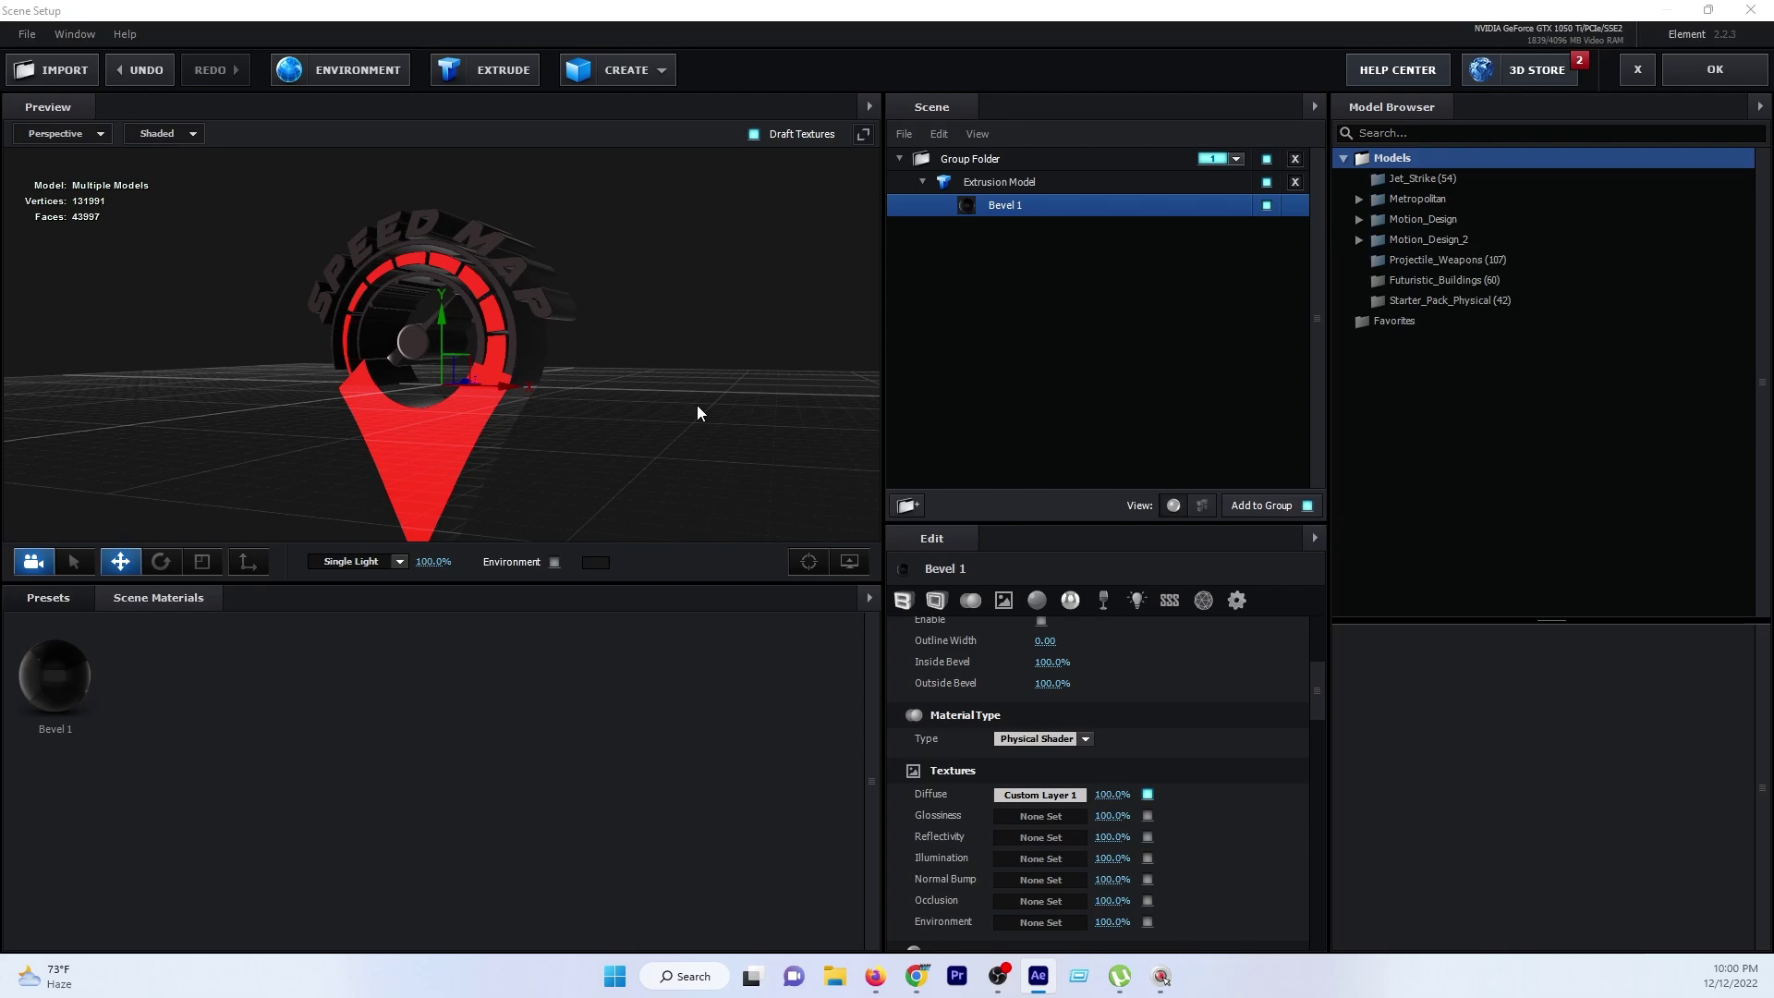
{"action": "scroll", "coordinate": [736, 414], "scroll_direction": "down", "scroll_amount": 1}
{"action": "scroll", "coordinate": [696, 423], "scroll_direction": "down", "scroll_amount": 1}
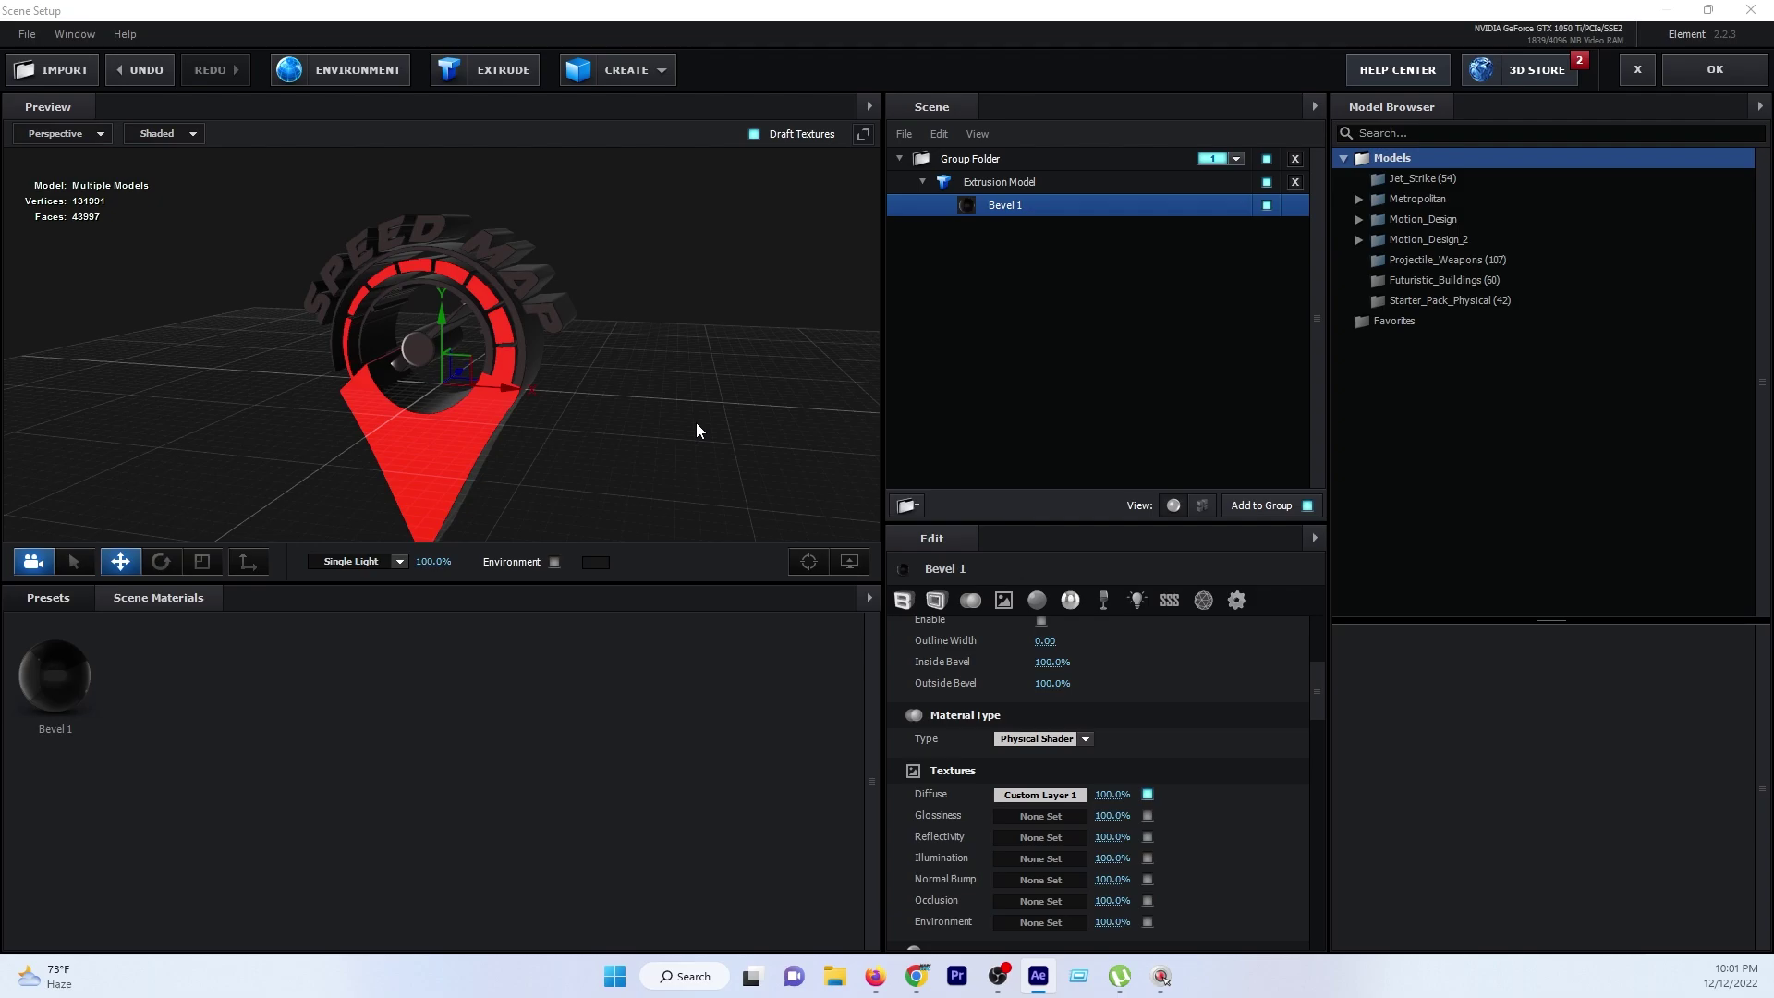
Compare V1_Environment presets, apply Lobby_blurred, and orbit the preview to check the model's reflections.
{"action": "left_click", "coordinate": [51, 597]}
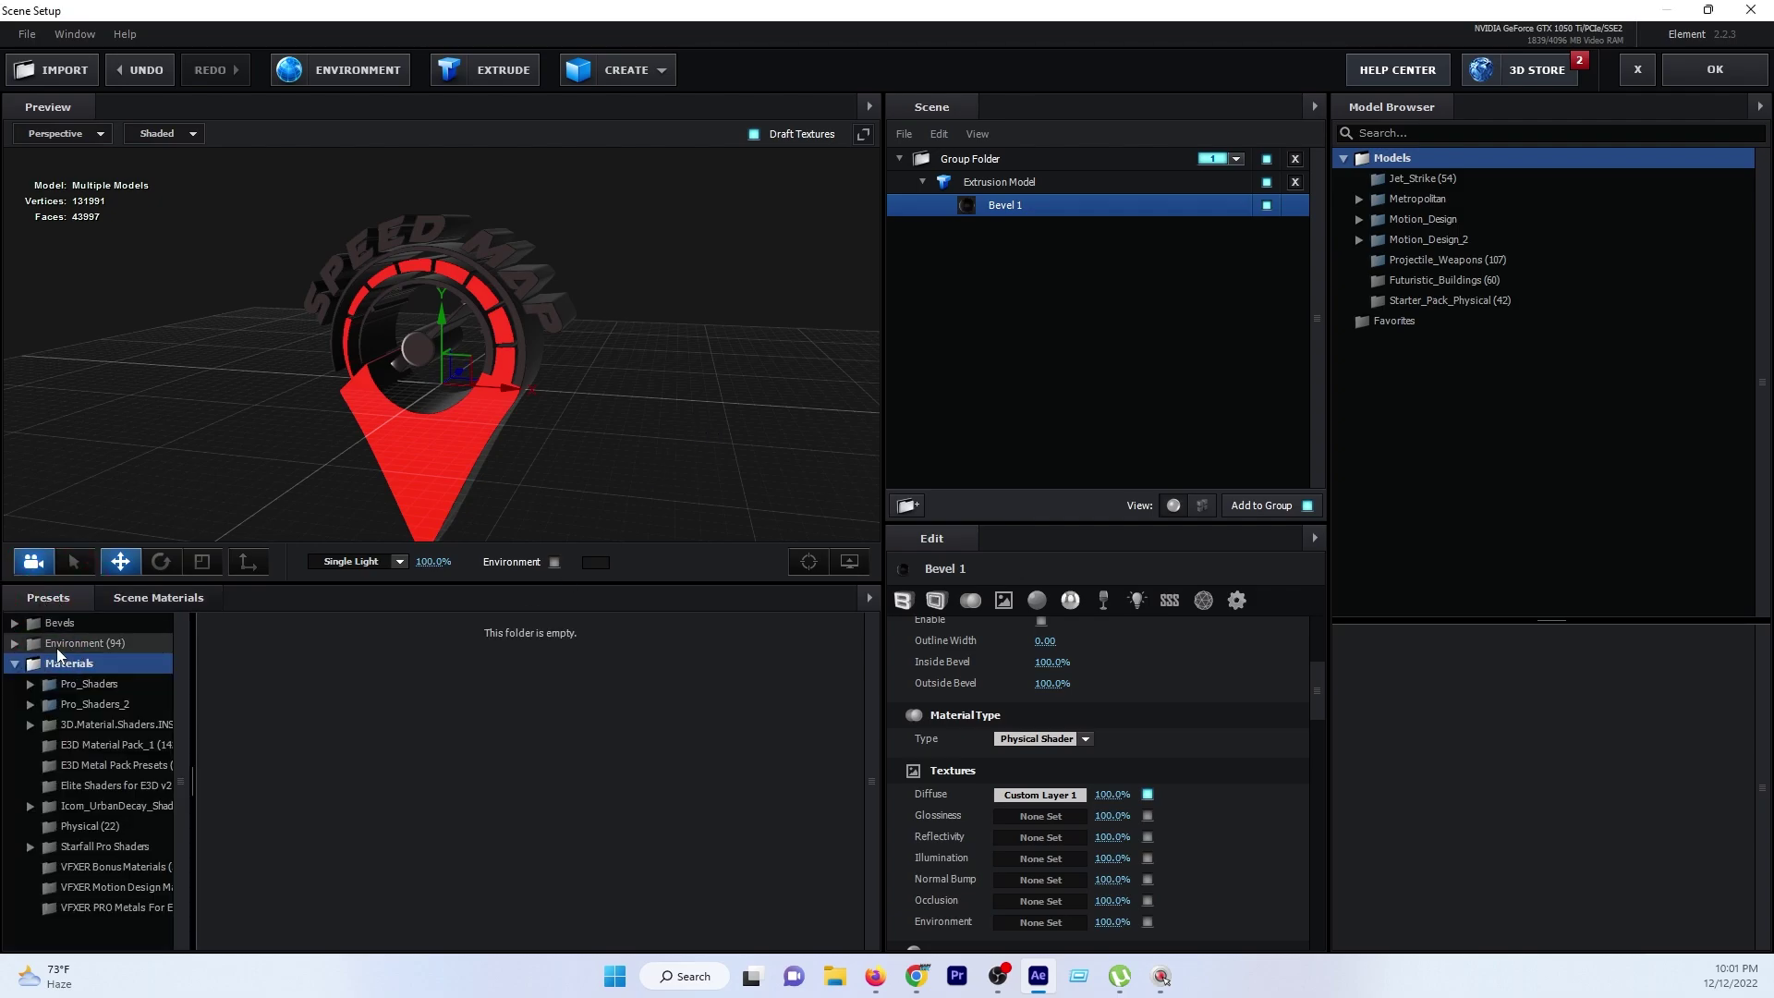
{"action": "left_click", "coordinate": [103, 647]}
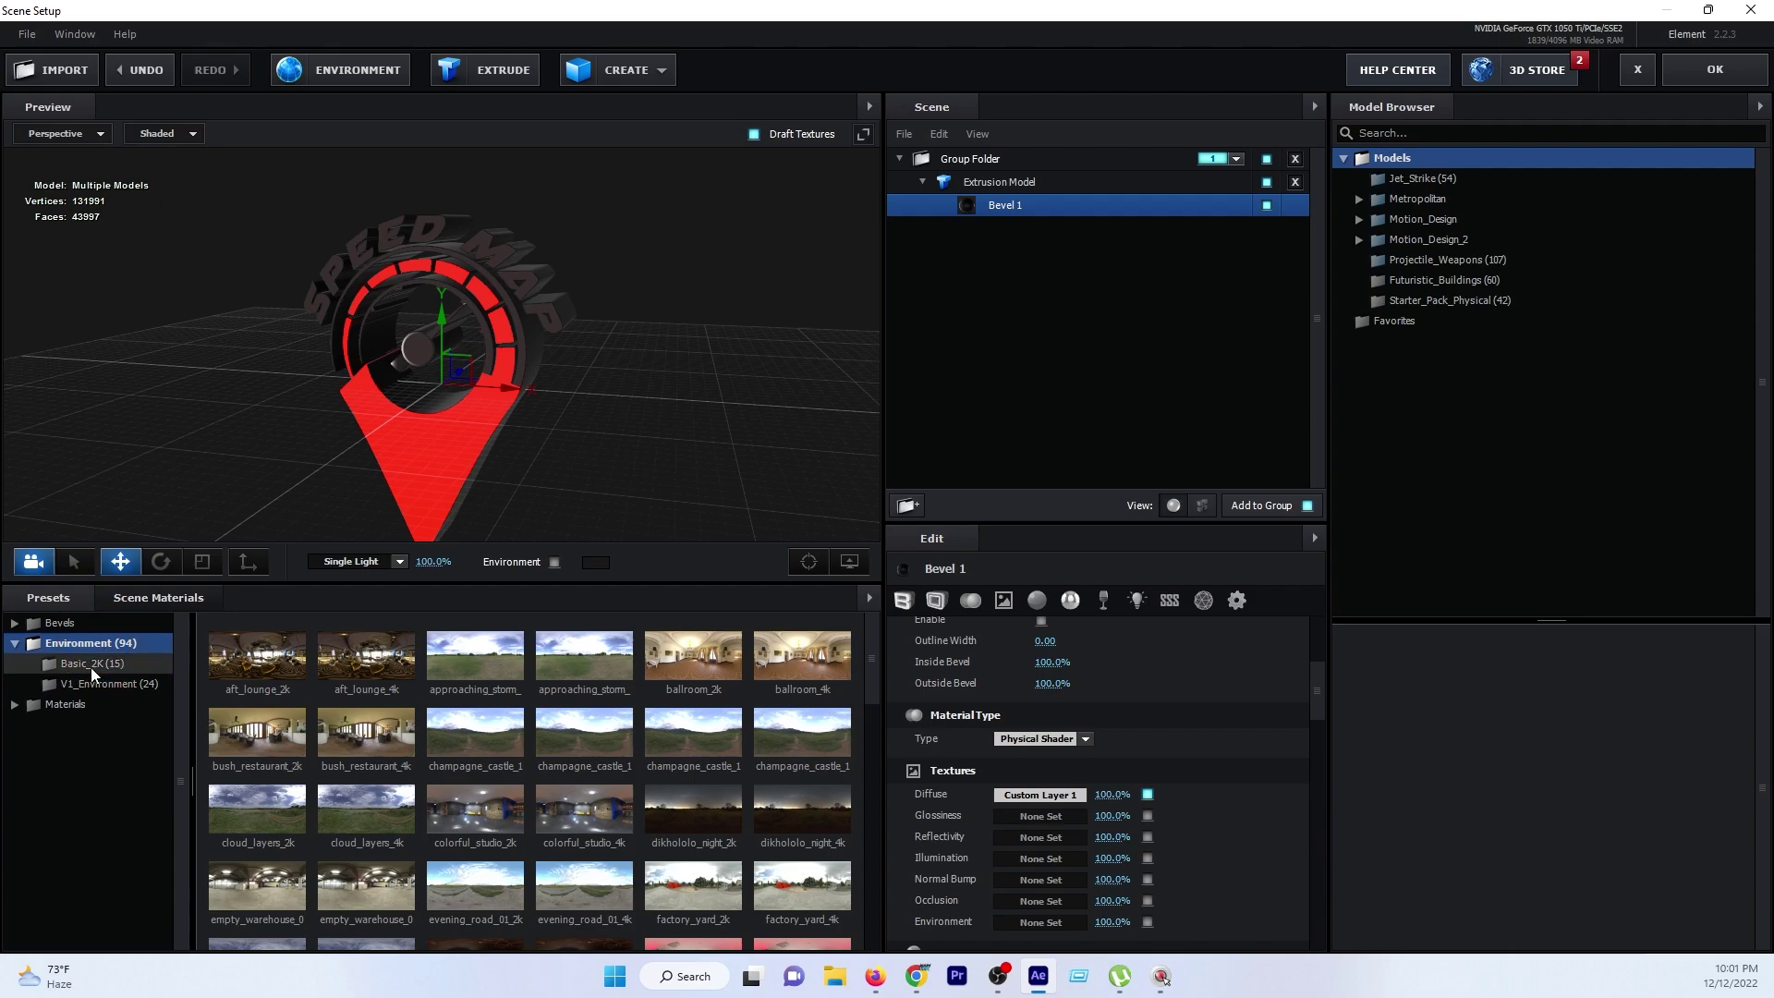
{"action": "left_click", "coordinate": [96, 682]}
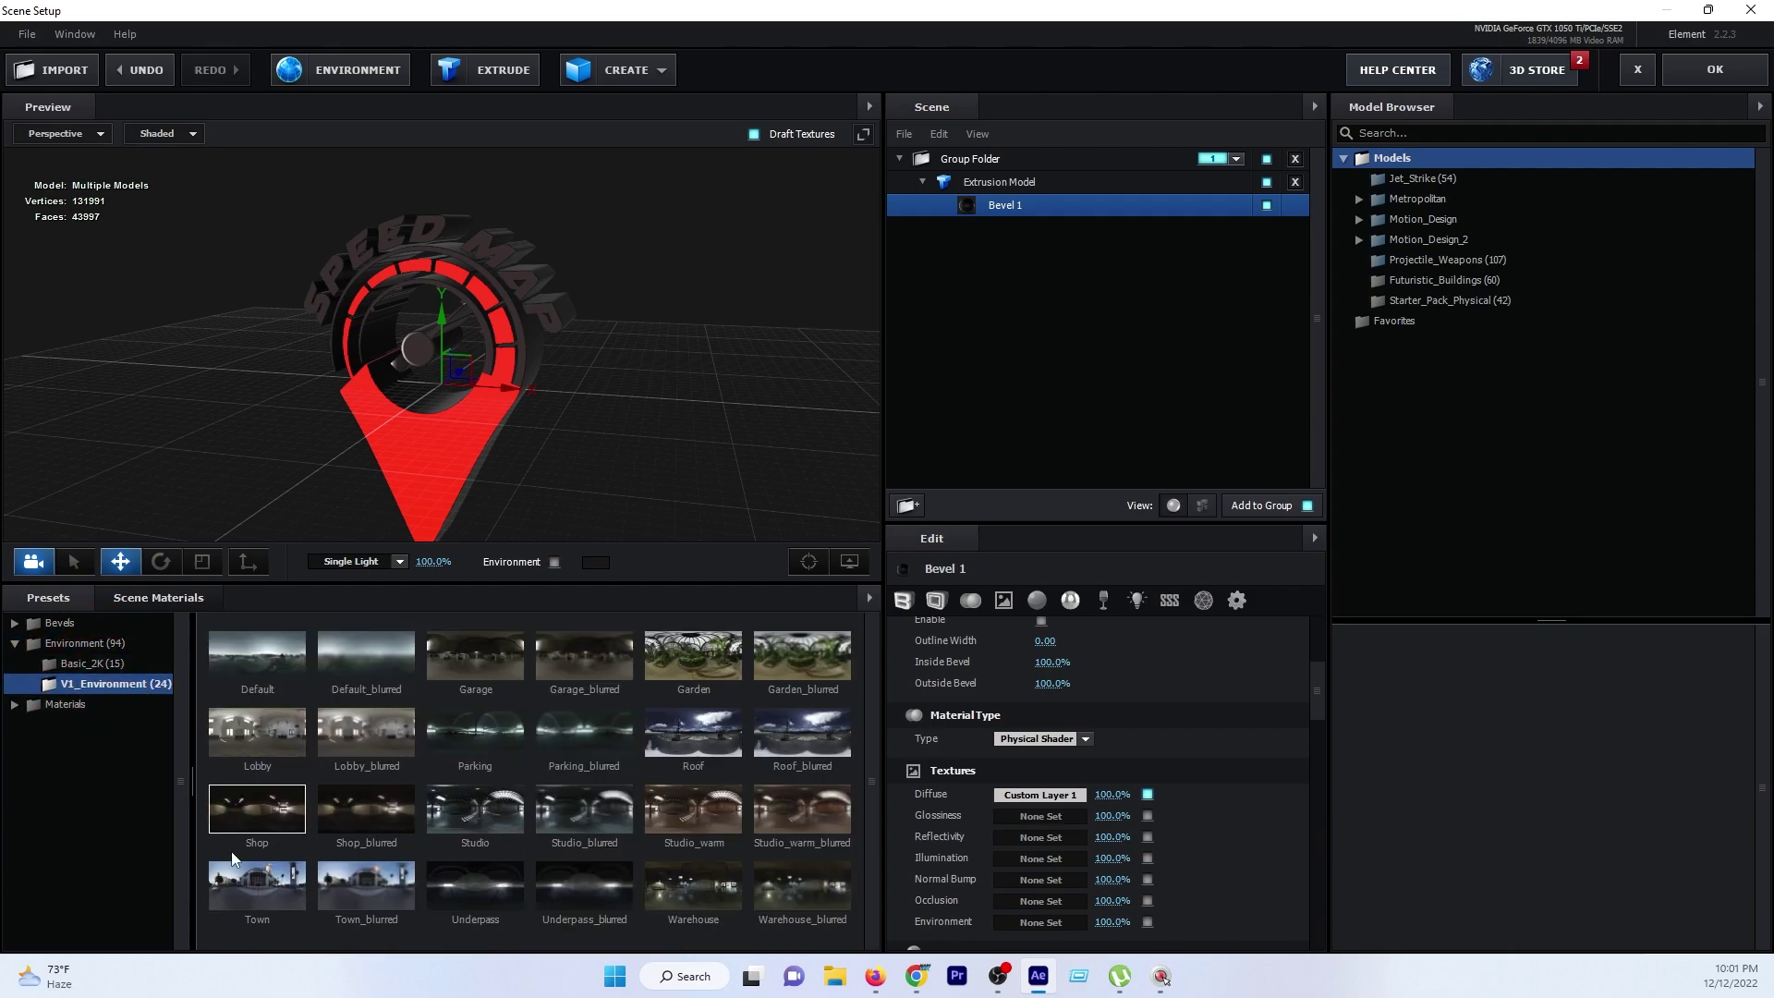
{"action": "left_click", "coordinate": [253, 885]}
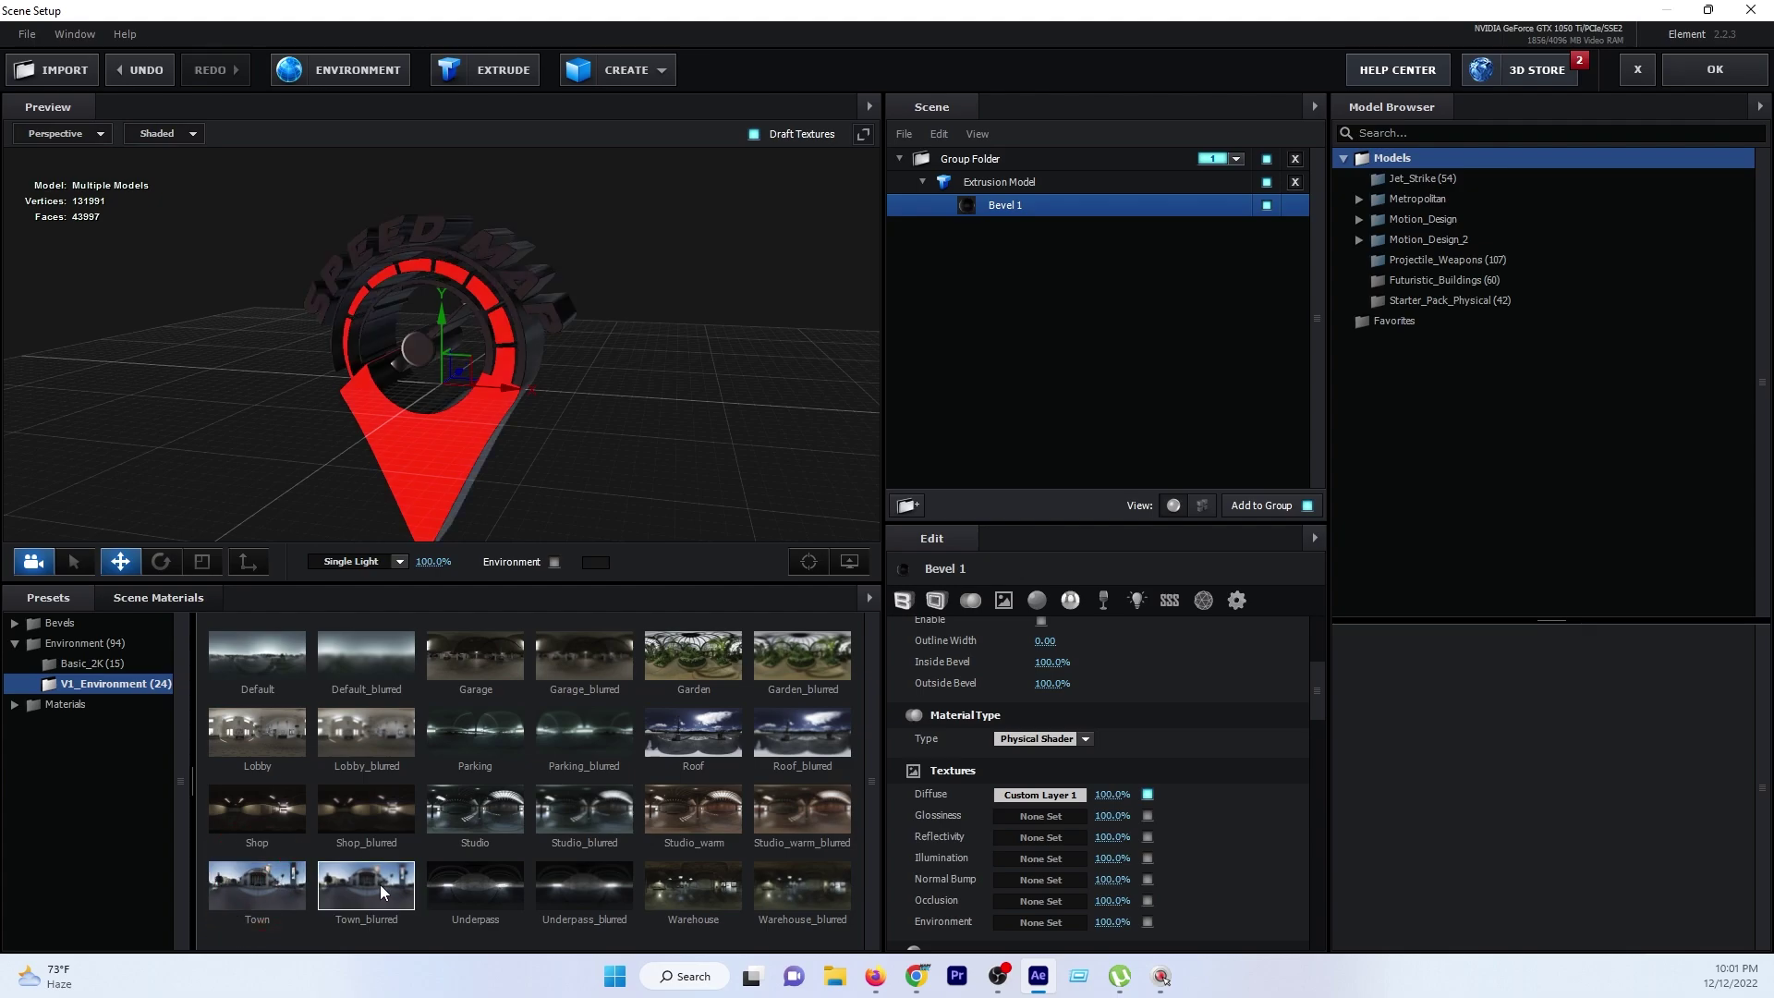
{"action": "left_click", "coordinate": [691, 664]}
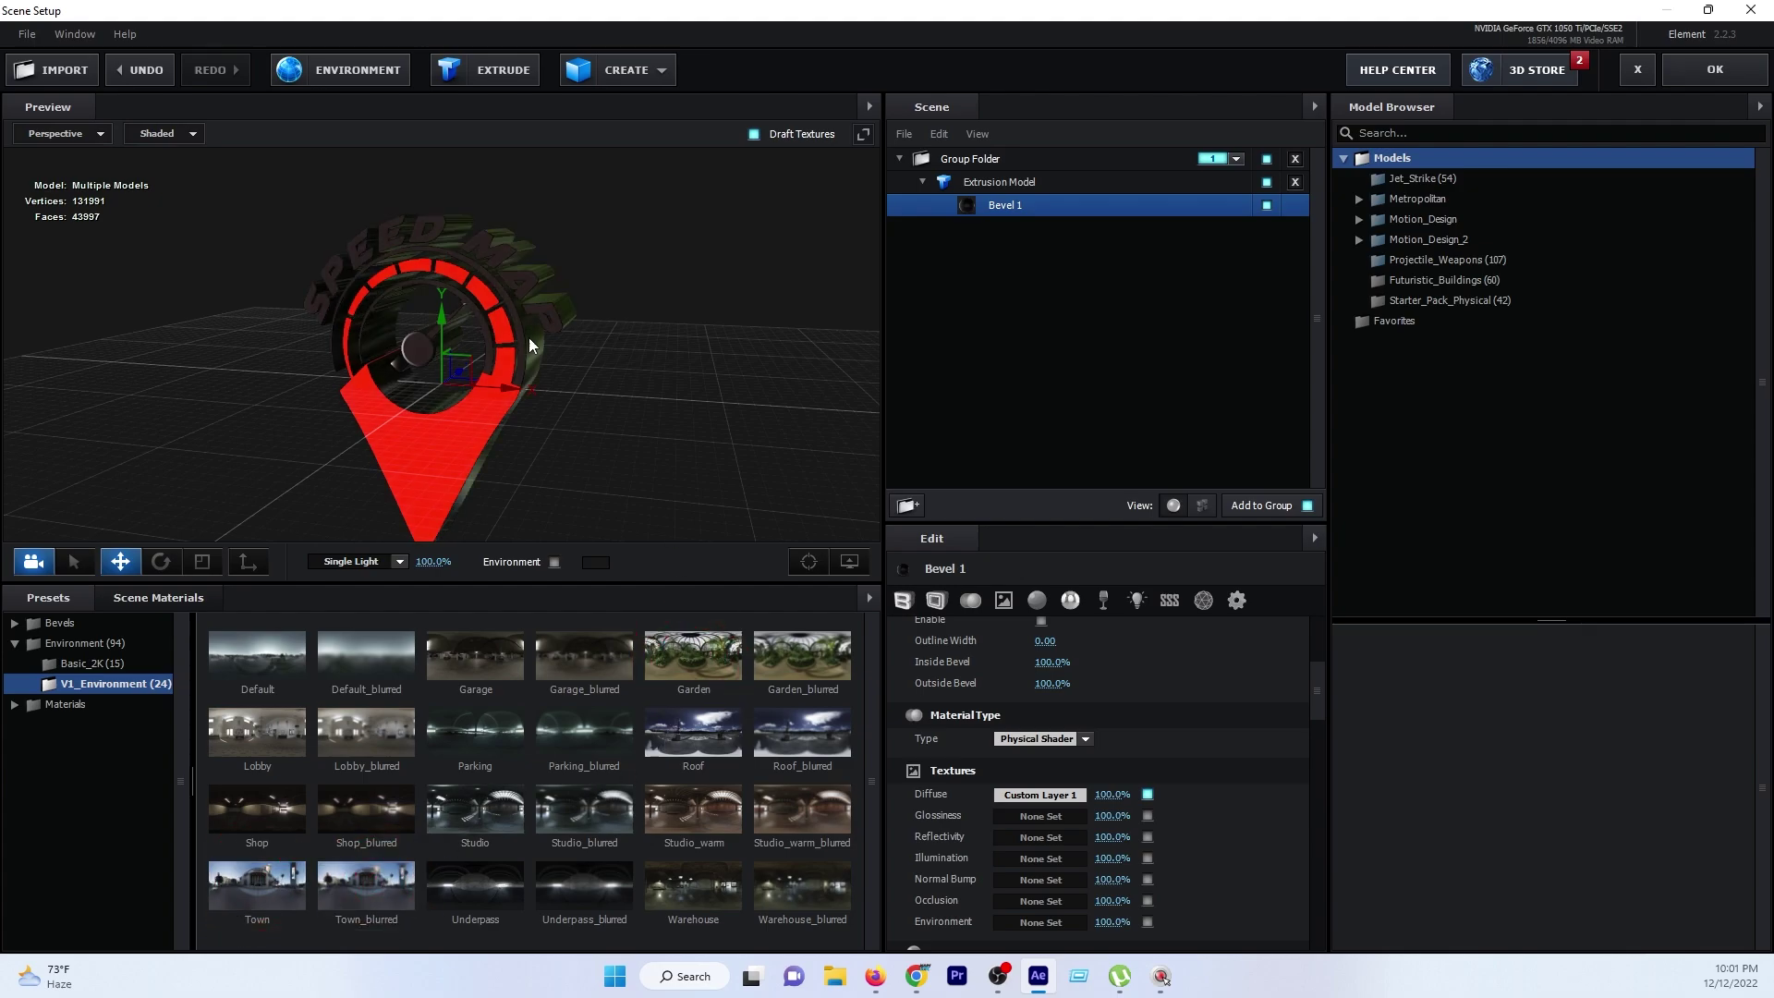
{"action": "left_click", "coordinate": [227, 646]}
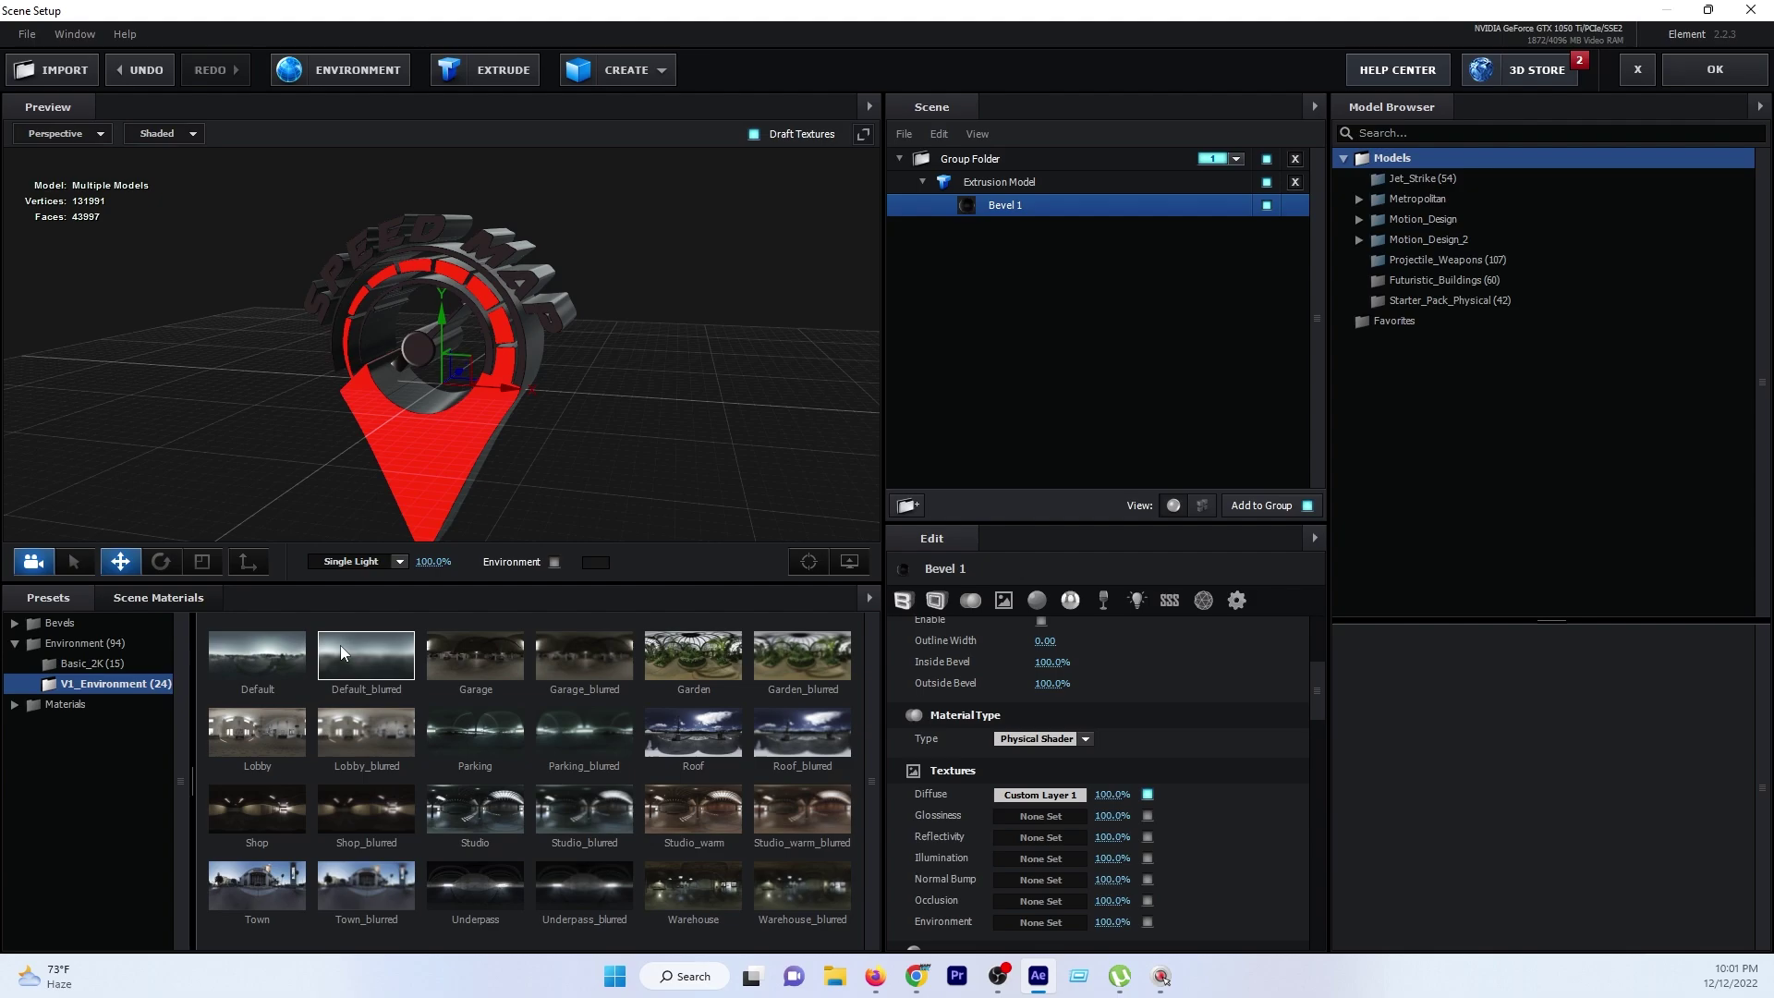
{"action": "left_click", "coordinate": [340, 645]}
{"action": "left_click", "coordinate": [361, 739]}
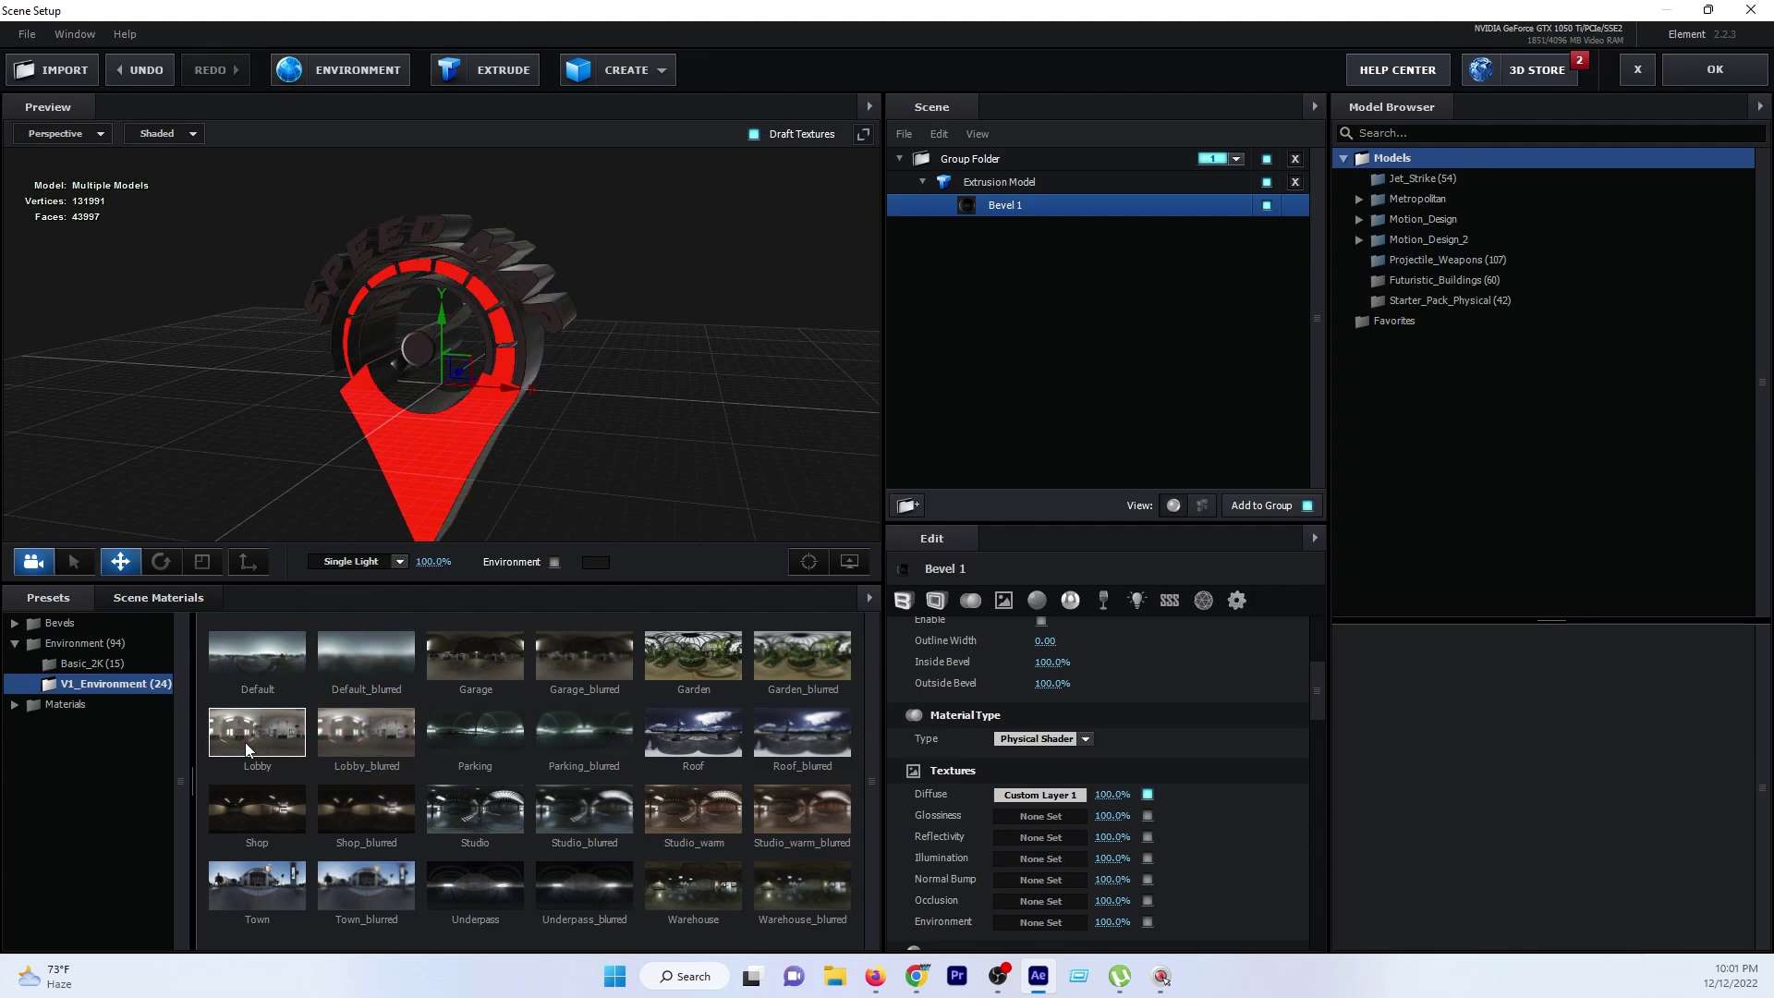
{"action": "mouse_move", "coordinate": [717, 386]}
{"action": "left_mouse_down"}
{"action": "mouse_move", "coordinate": [610, 402]}
{"action": "mouse_move", "coordinate": [800, 316]}
{"action": "mouse_move", "coordinate": [780, 332]}
{"action": "left_mouse_up"}
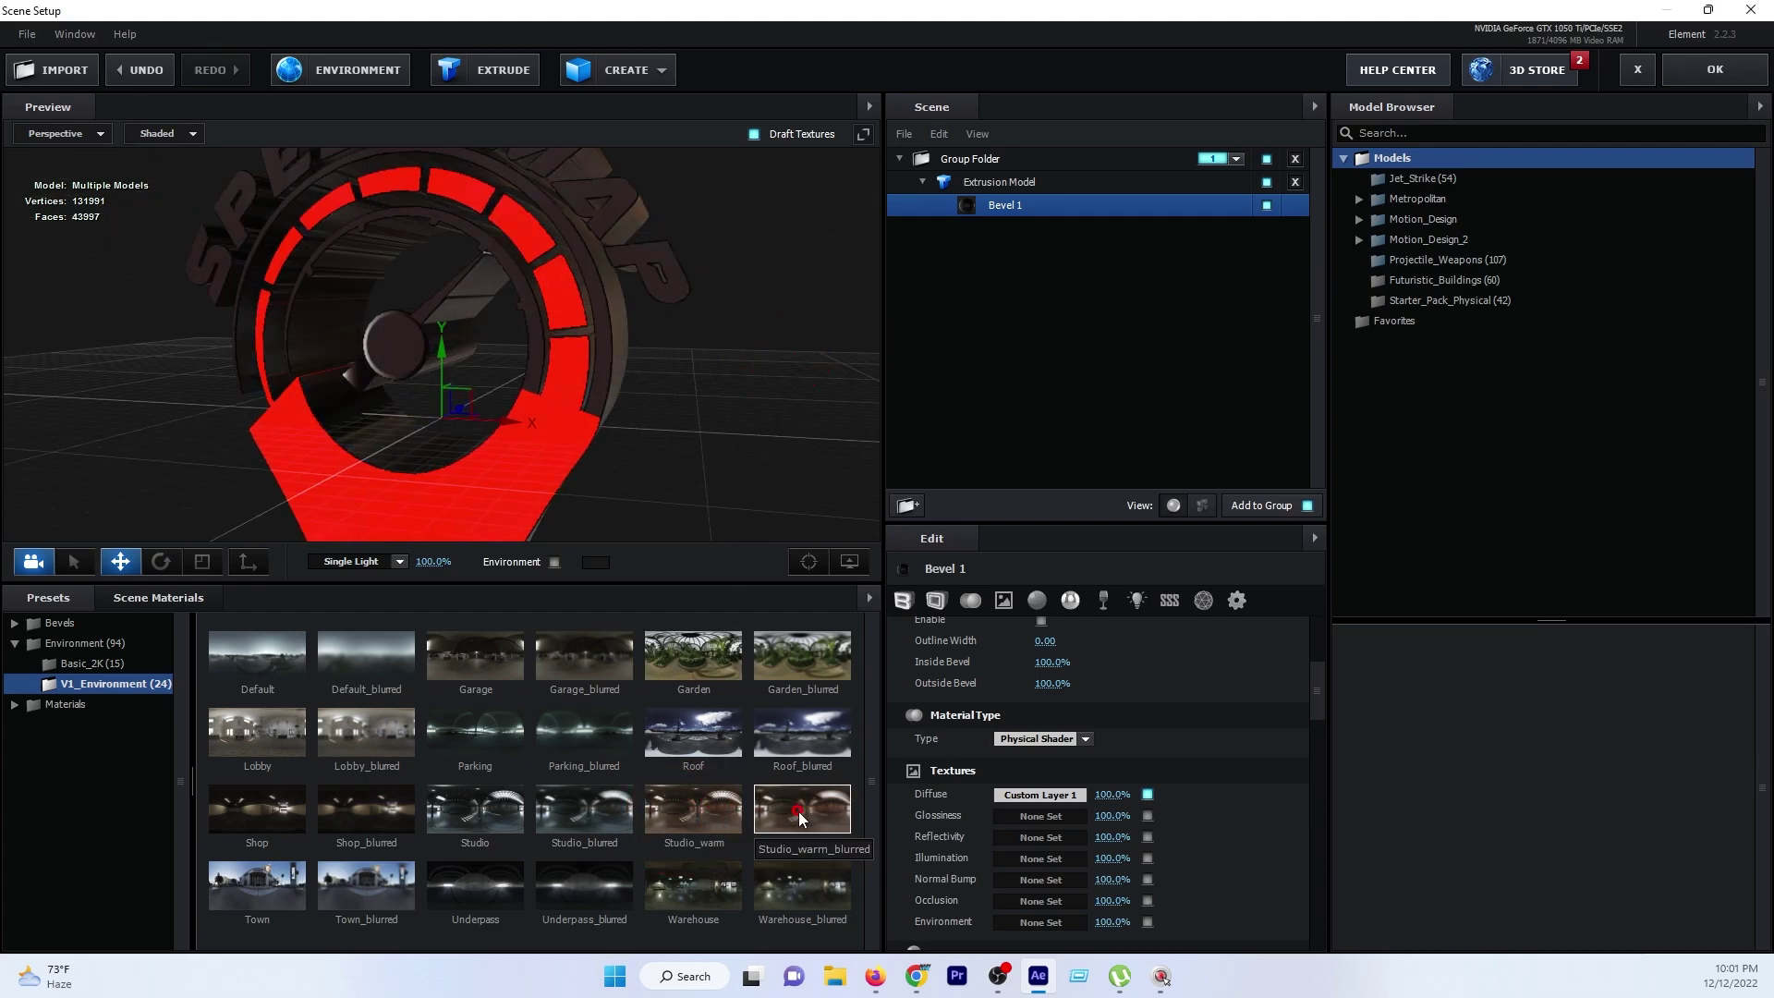
{"action": "mouse_move", "coordinate": [721, 331]}
{"action": "left_mouse_down"}
{"action": "mouse_move", "coordinate": [674, 436]}
{"action": "mouse_move", "coordinate": [729, 357]}
{"action": "left_mouse_up"}
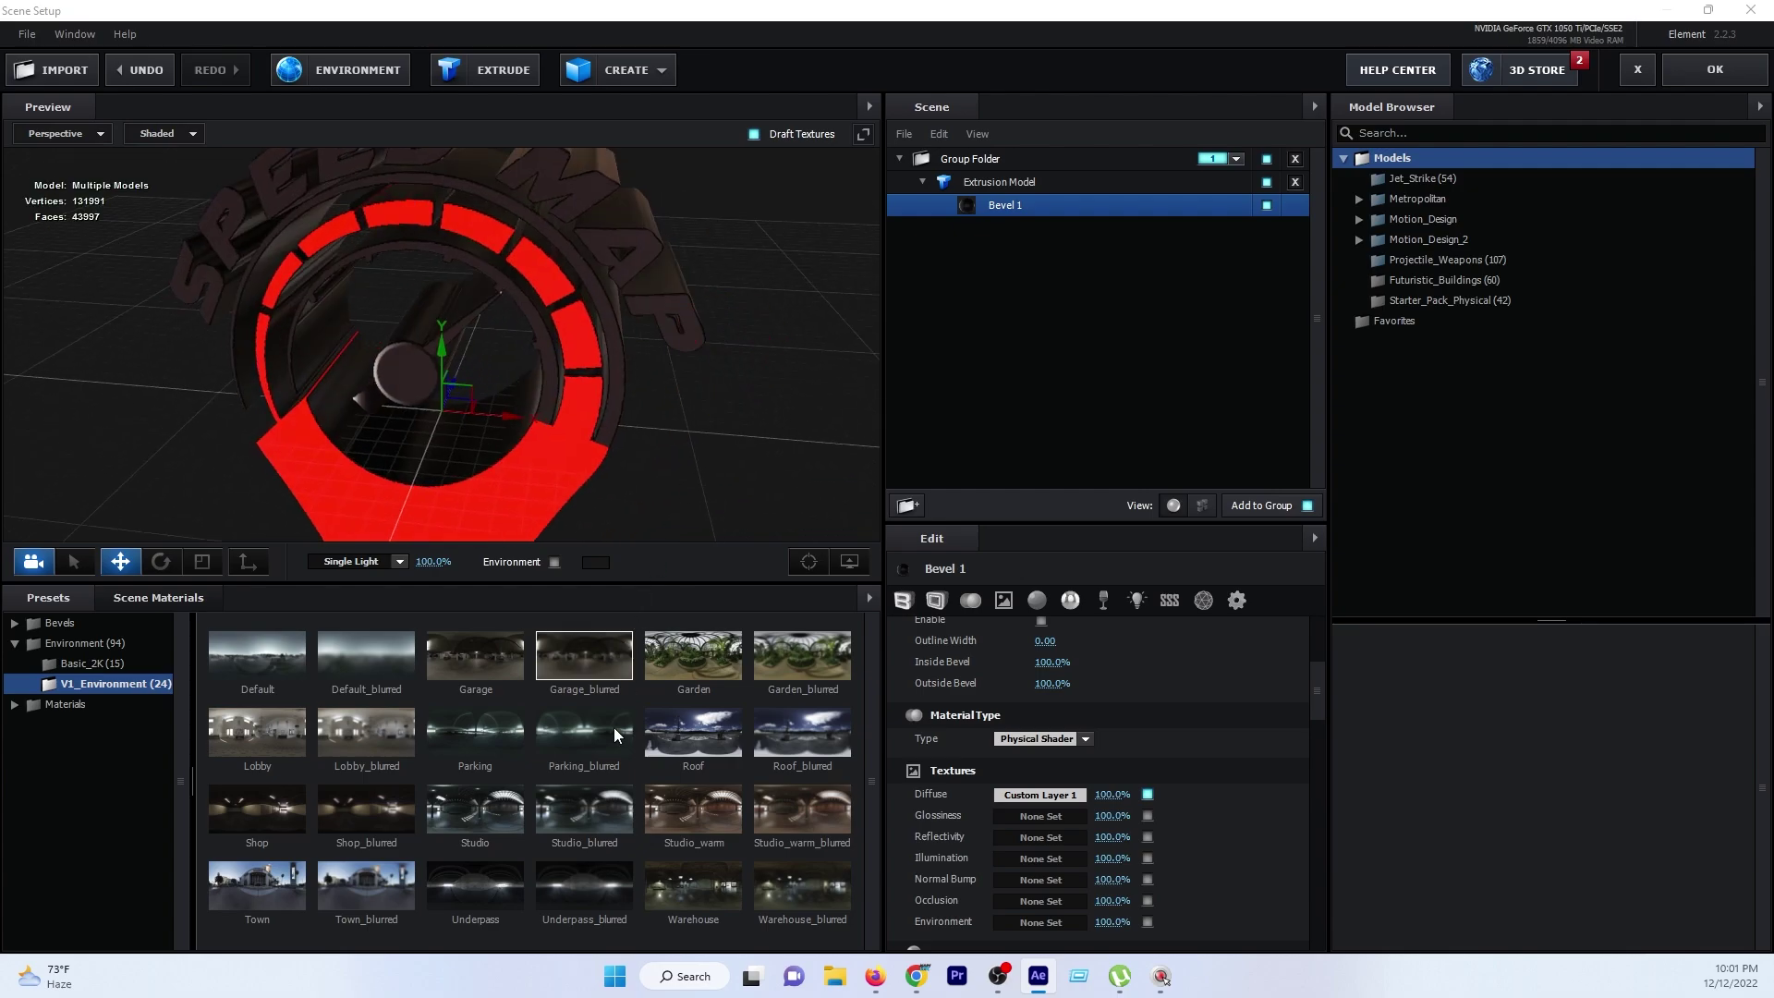
{"action": "left_click_drag", "start_coordinate": [866, 312], "coordinate": [653, 383]}
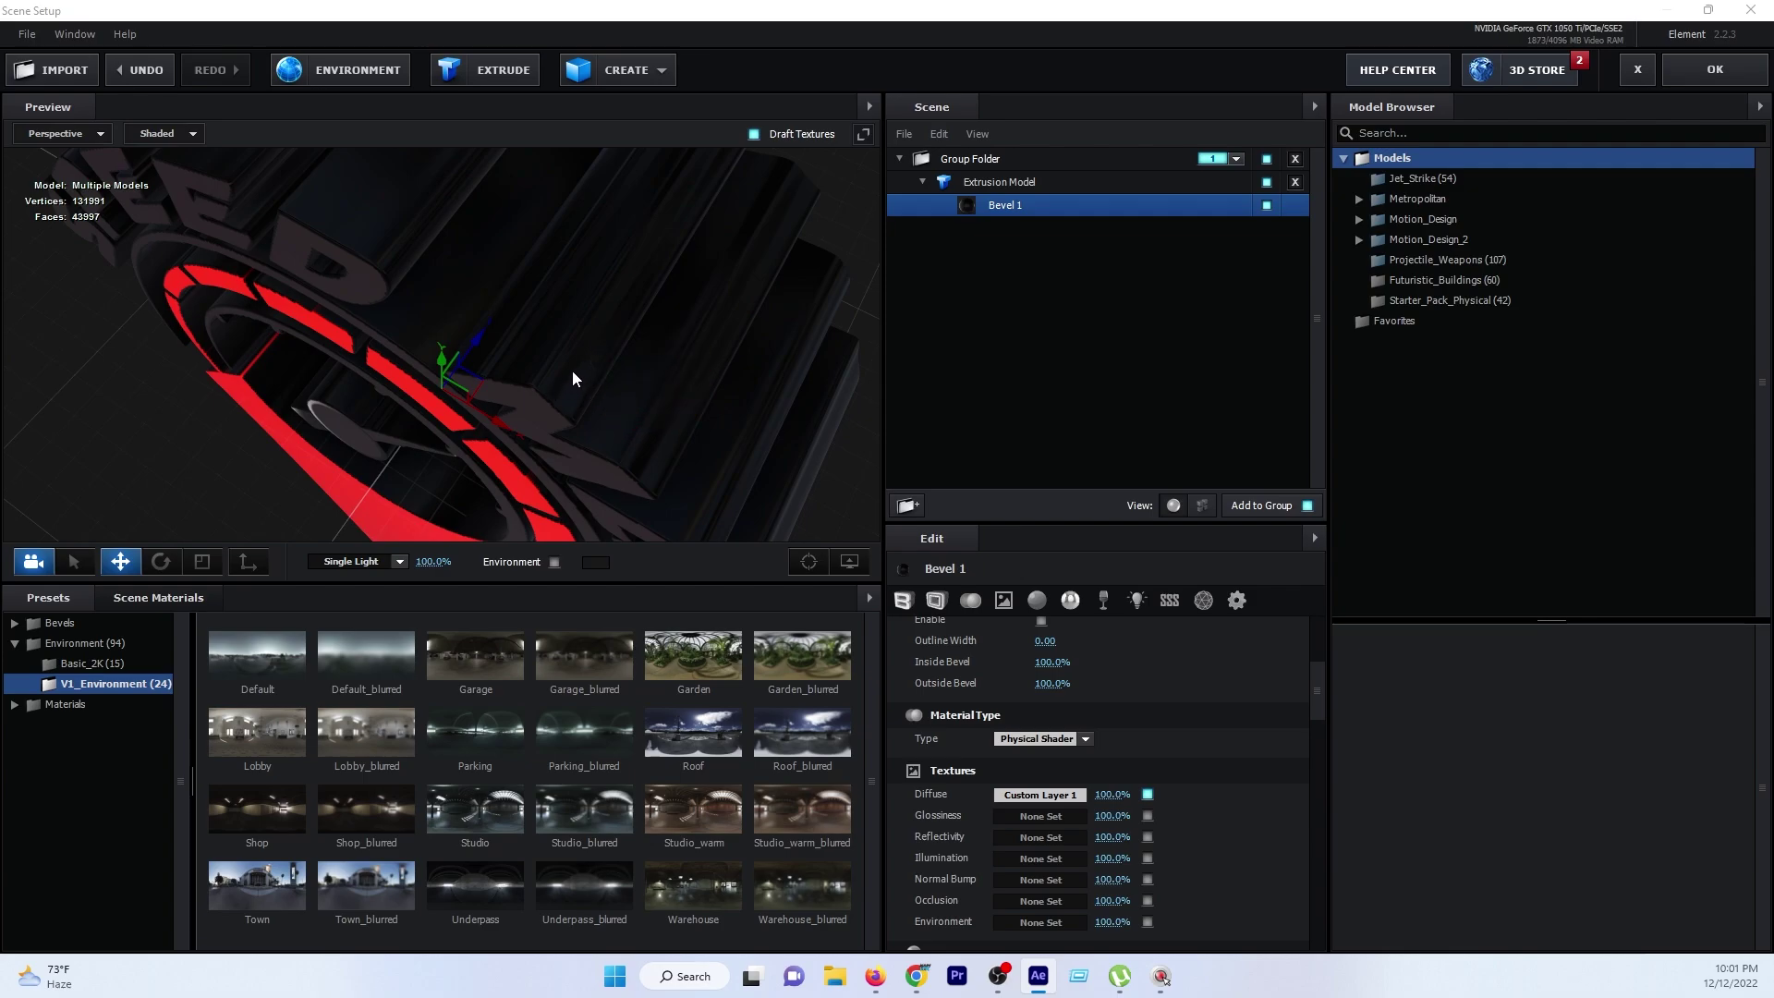
Scrub the Bevel's Expand Edges to 0.66 and apply the scene setup back to the composition.
{"action": "scroll", "coordinate": [1105, 691], "scroll_direction": "up", "scroll_amount": 5}
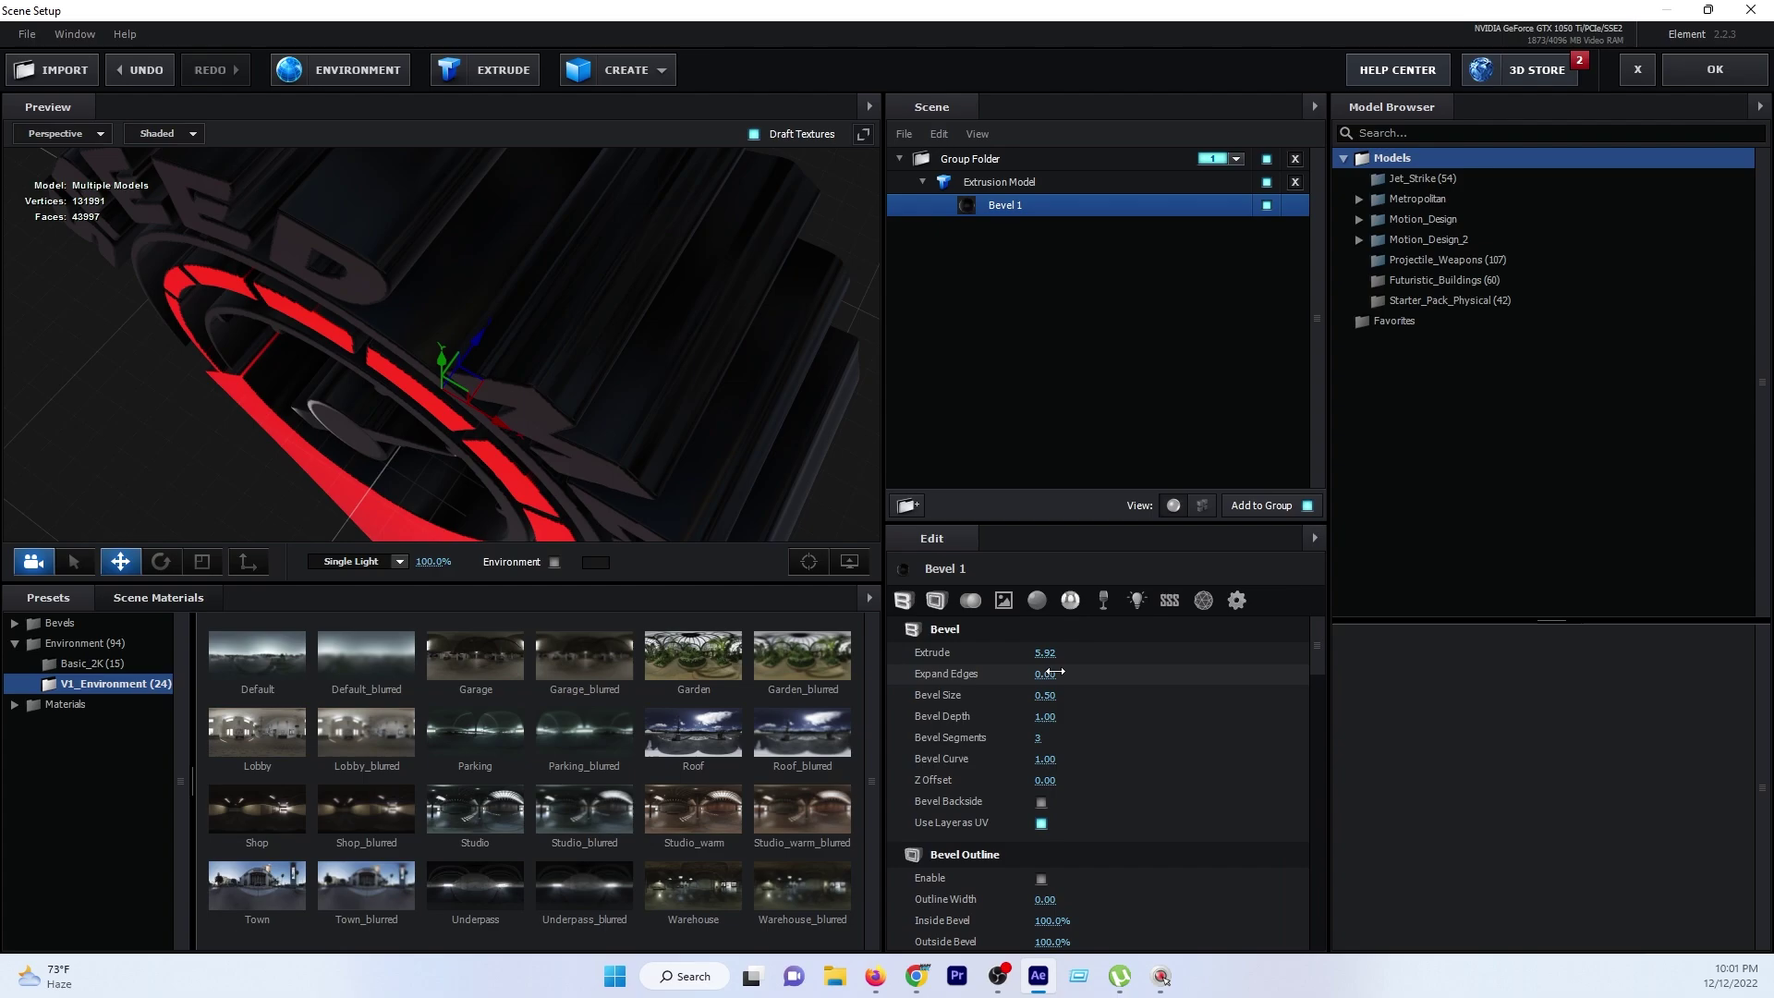
{"action": "left_click_drag", "start_coordinate": [1044, 673], "coordinate": [1087, 666]}
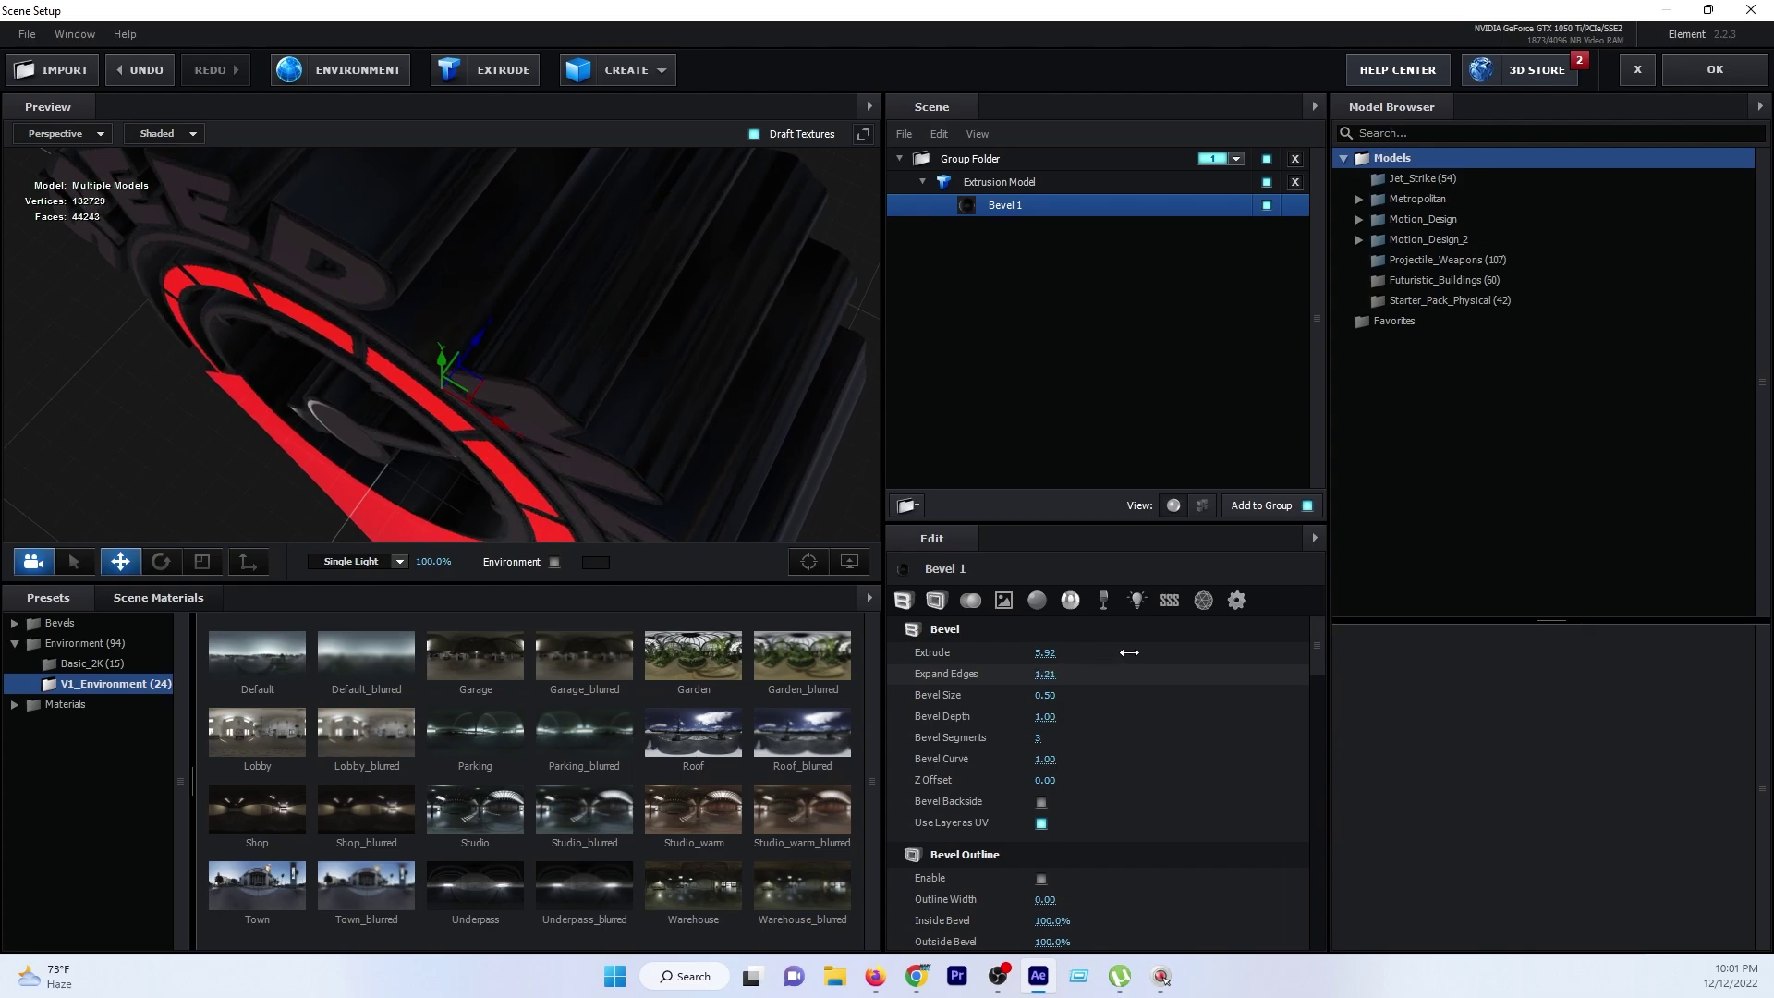
{"action": "mouse_move", "coordinate": [725, 405]}
{"action": "left_mouse_down"}
{"action": "mouse_move", "coordinate": [674, 353]}
{"action": "mouse_move", "coordinate": [623, 353]}
{"action": "mouse_move", "coordinate": [714, 335]}
{"action": "mouse_move", "coordinate": [691, 385]}
{"action": "mouse_move", "coordinate": [718, 355]}
{"action": "mouse_move", "coordinate": [674, 366]}
{"action": "mouse_move", "coordinate": [720, 334]}
{"action": "left_mouse_up"}
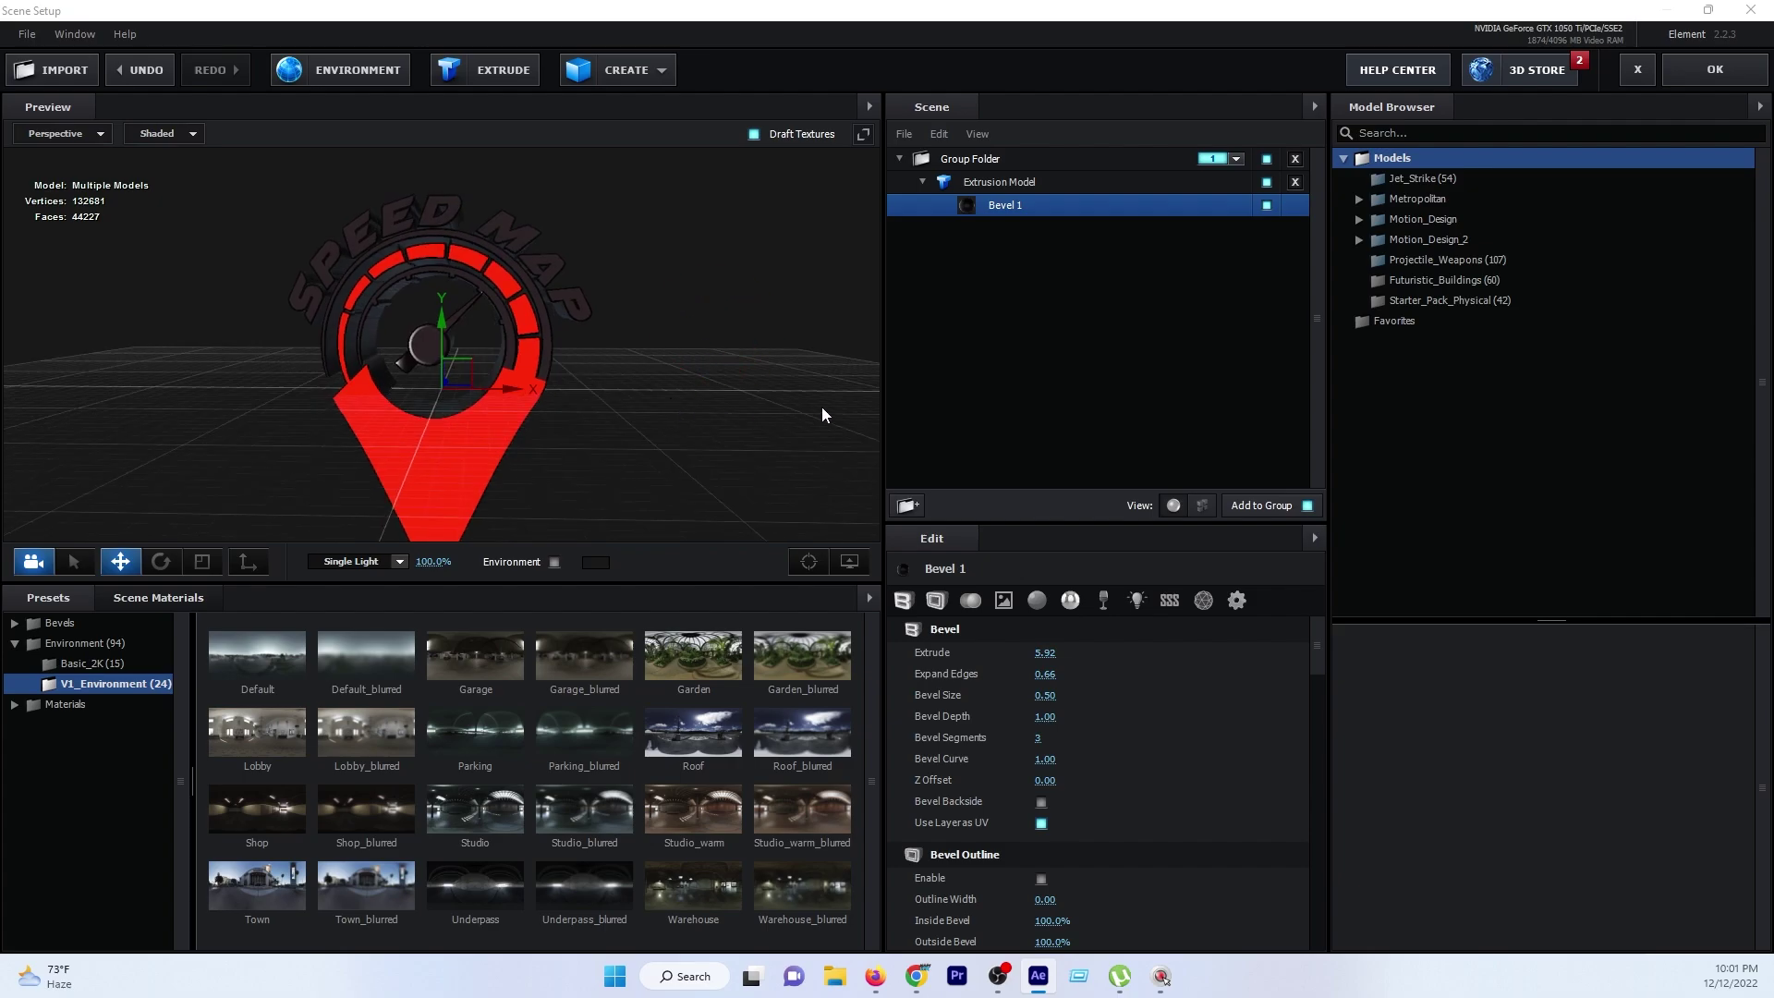
{"action": "left_click", "coordinate": [1727, 74]}
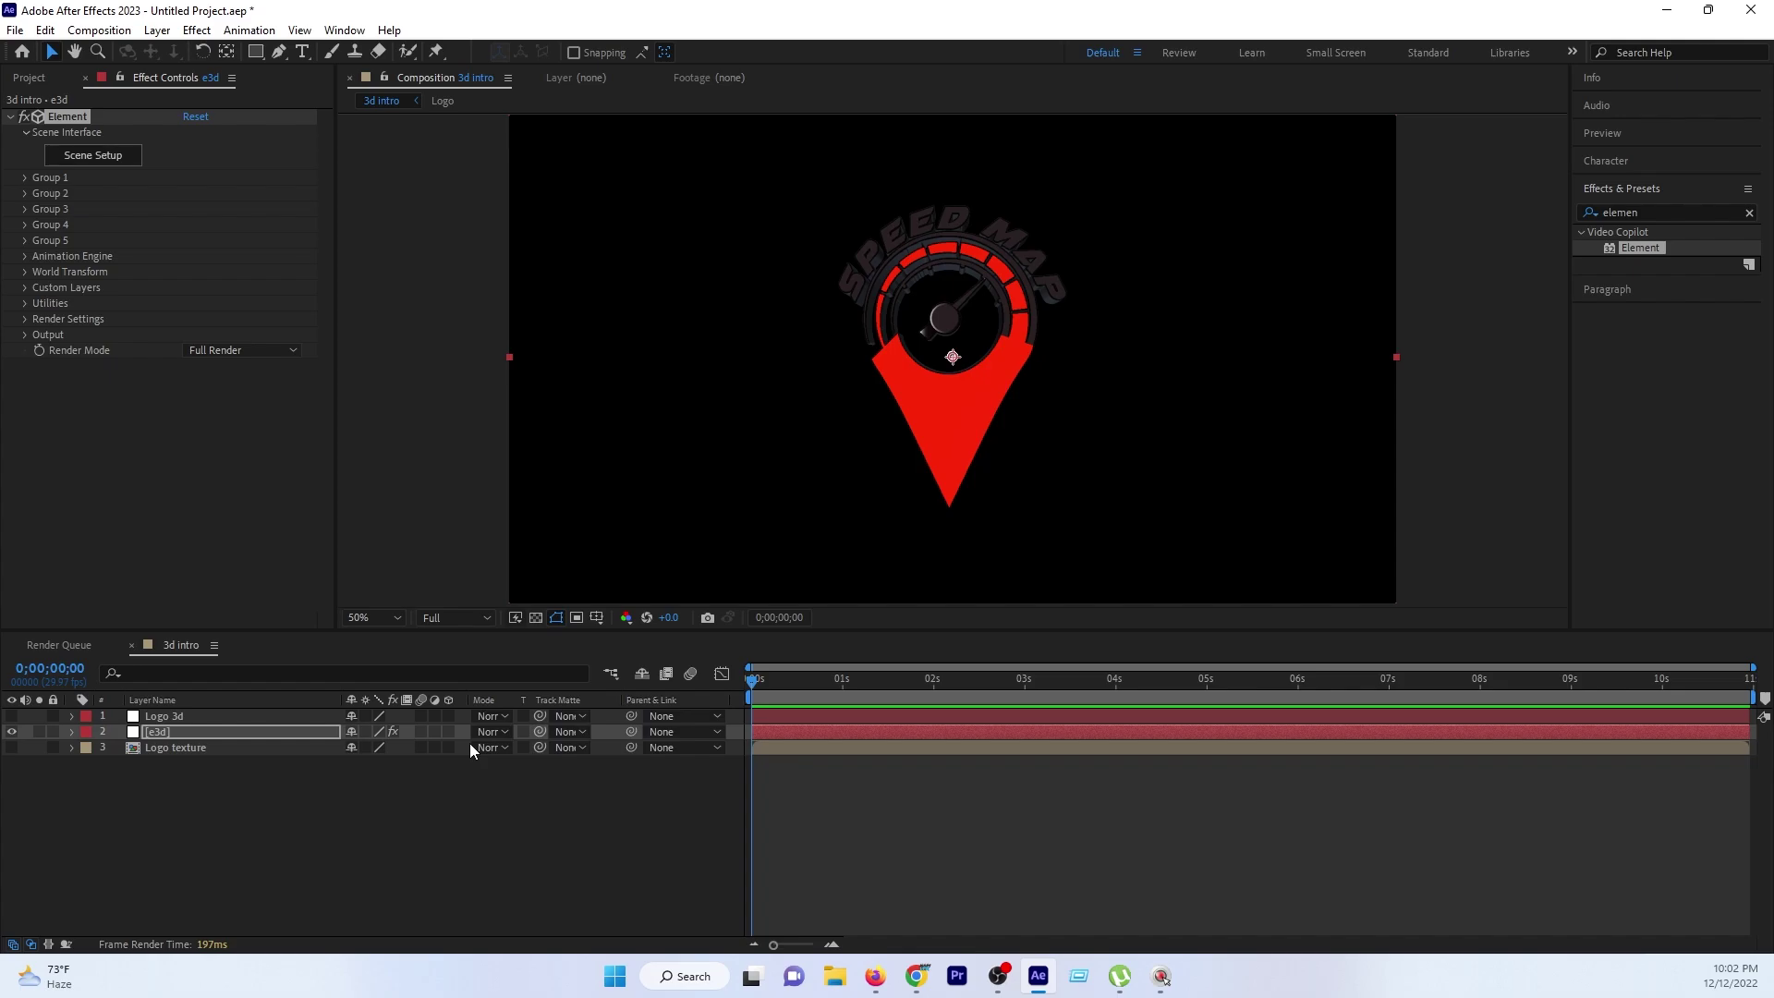
Right-click an empty area of the 3d intro timeline to show the New layer options.
{"action": "right_click", "coordinate": [480, 793]}
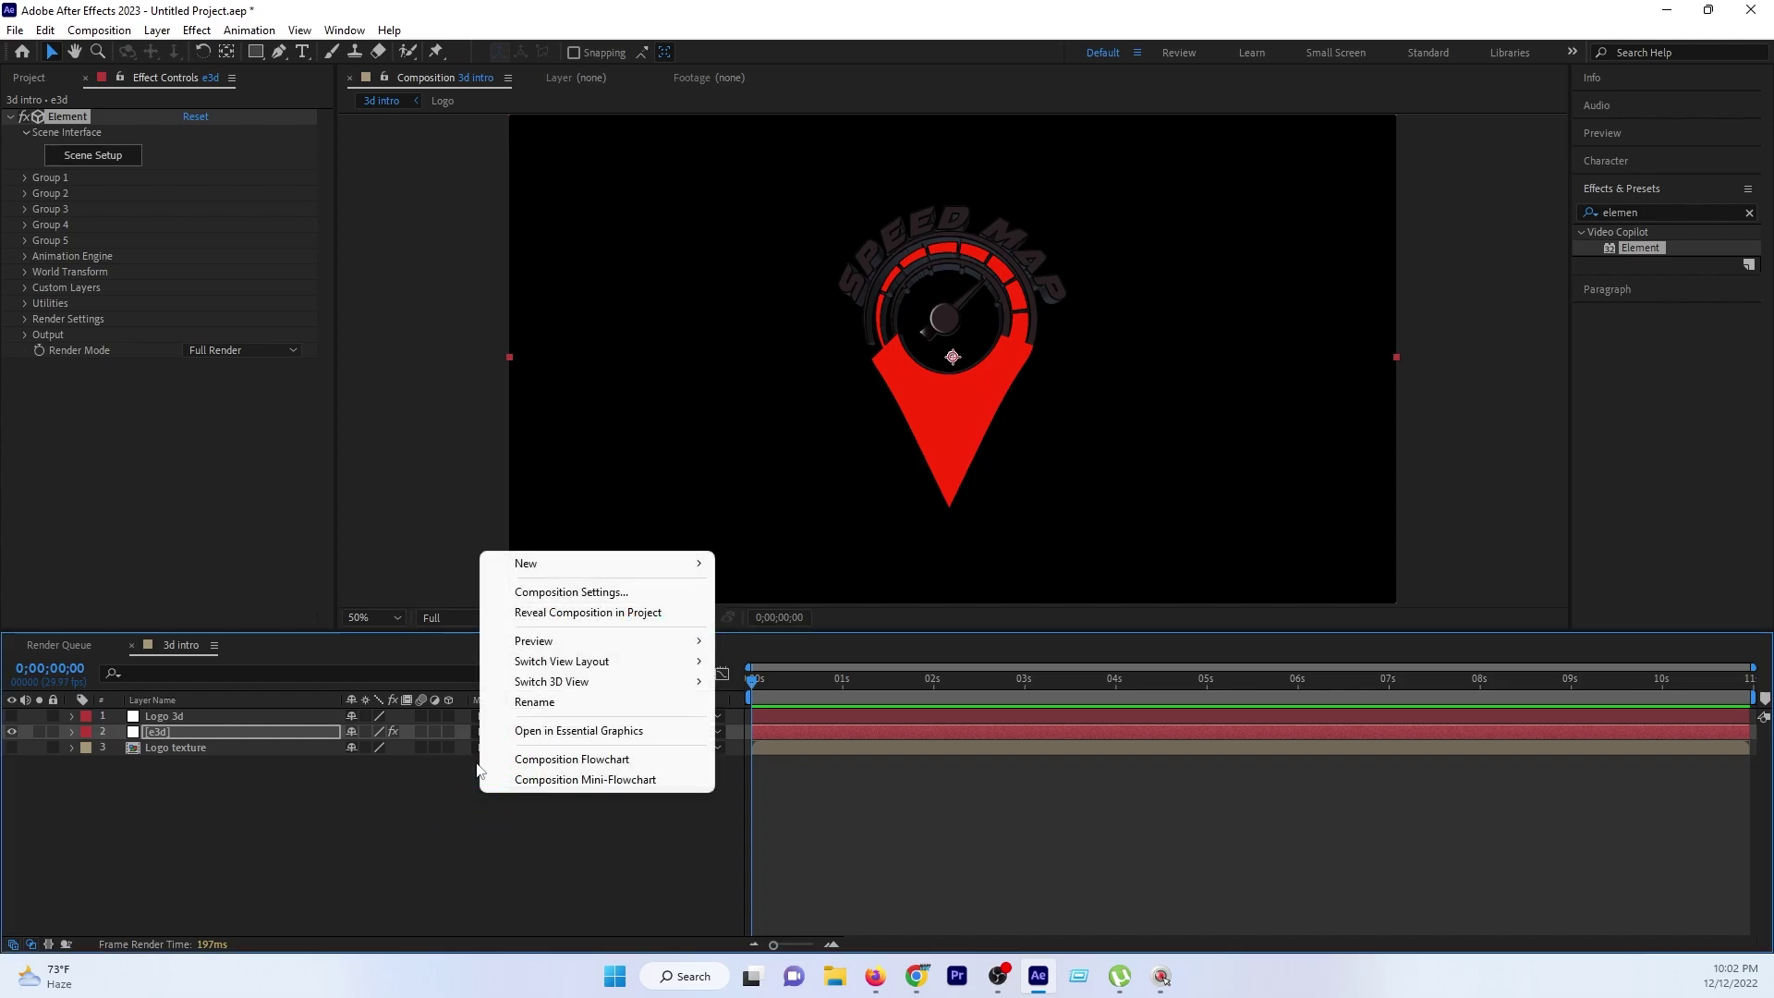
Create a new camera layer, Camera 1, keeping the 35mm lens preset.
{"action": "left_click", "coordinate": [515, 566]}
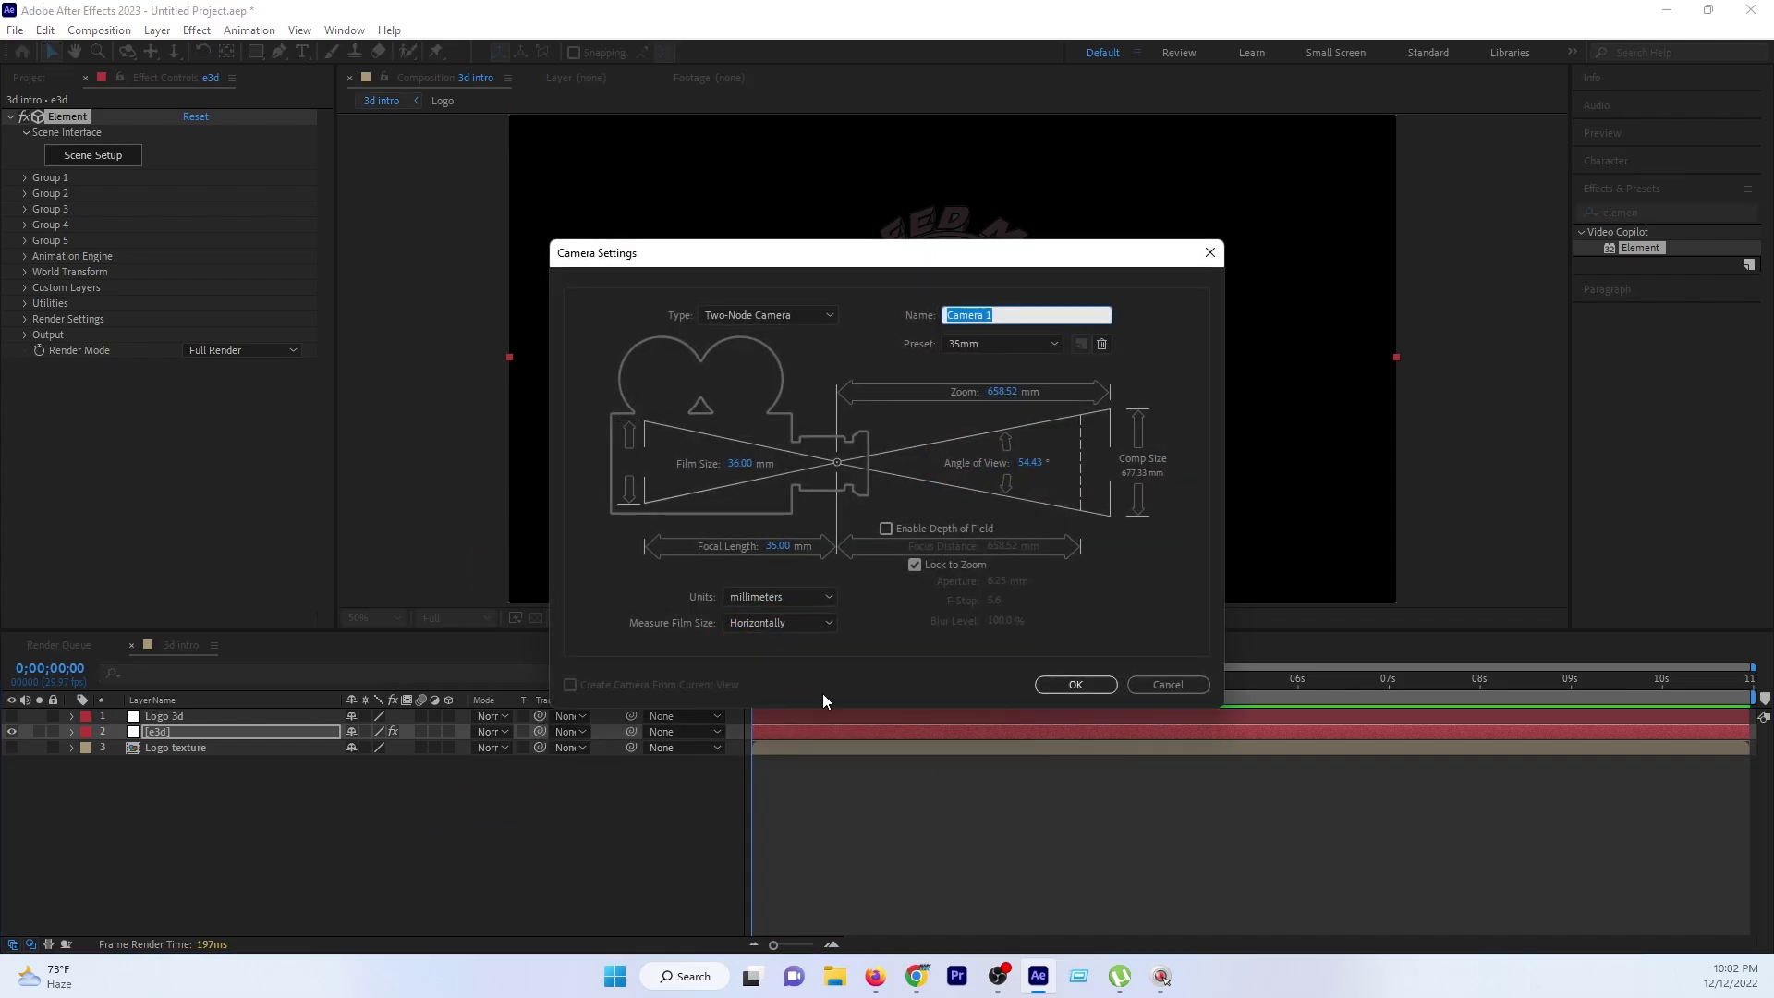
{"action": "left_click", "coordinate": [952, 347]}
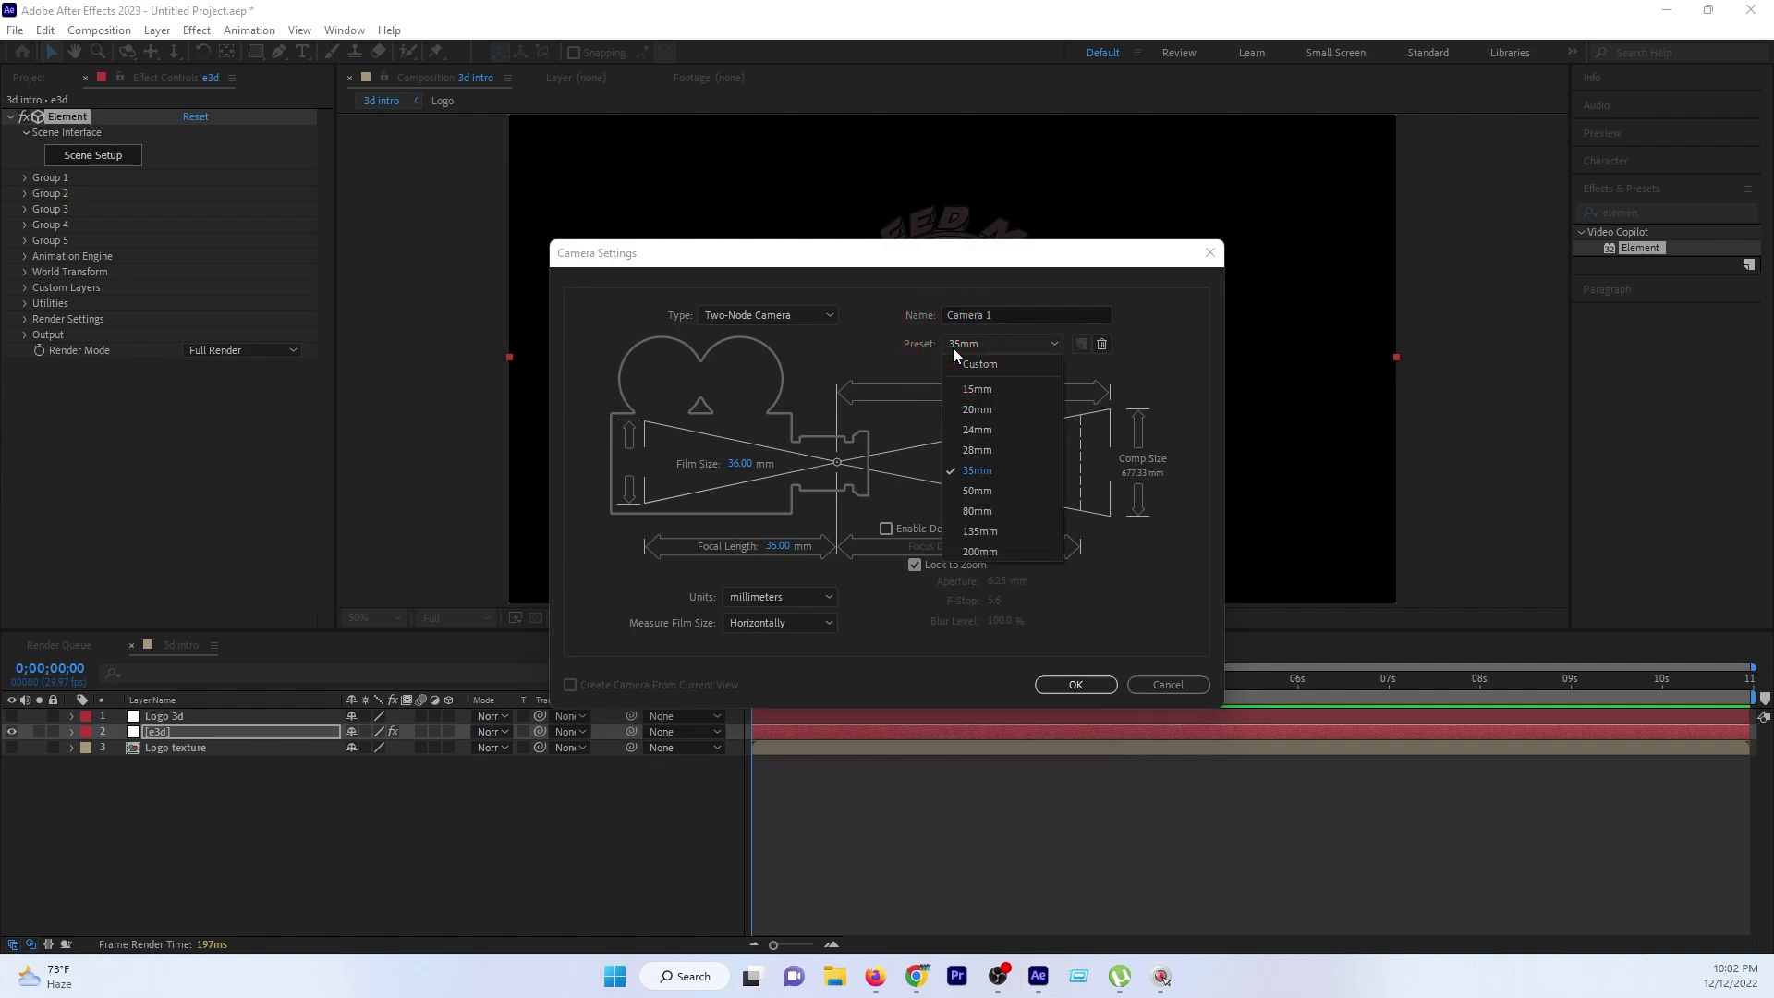
{"action": "left_click", "coordinate": [950, 349]}
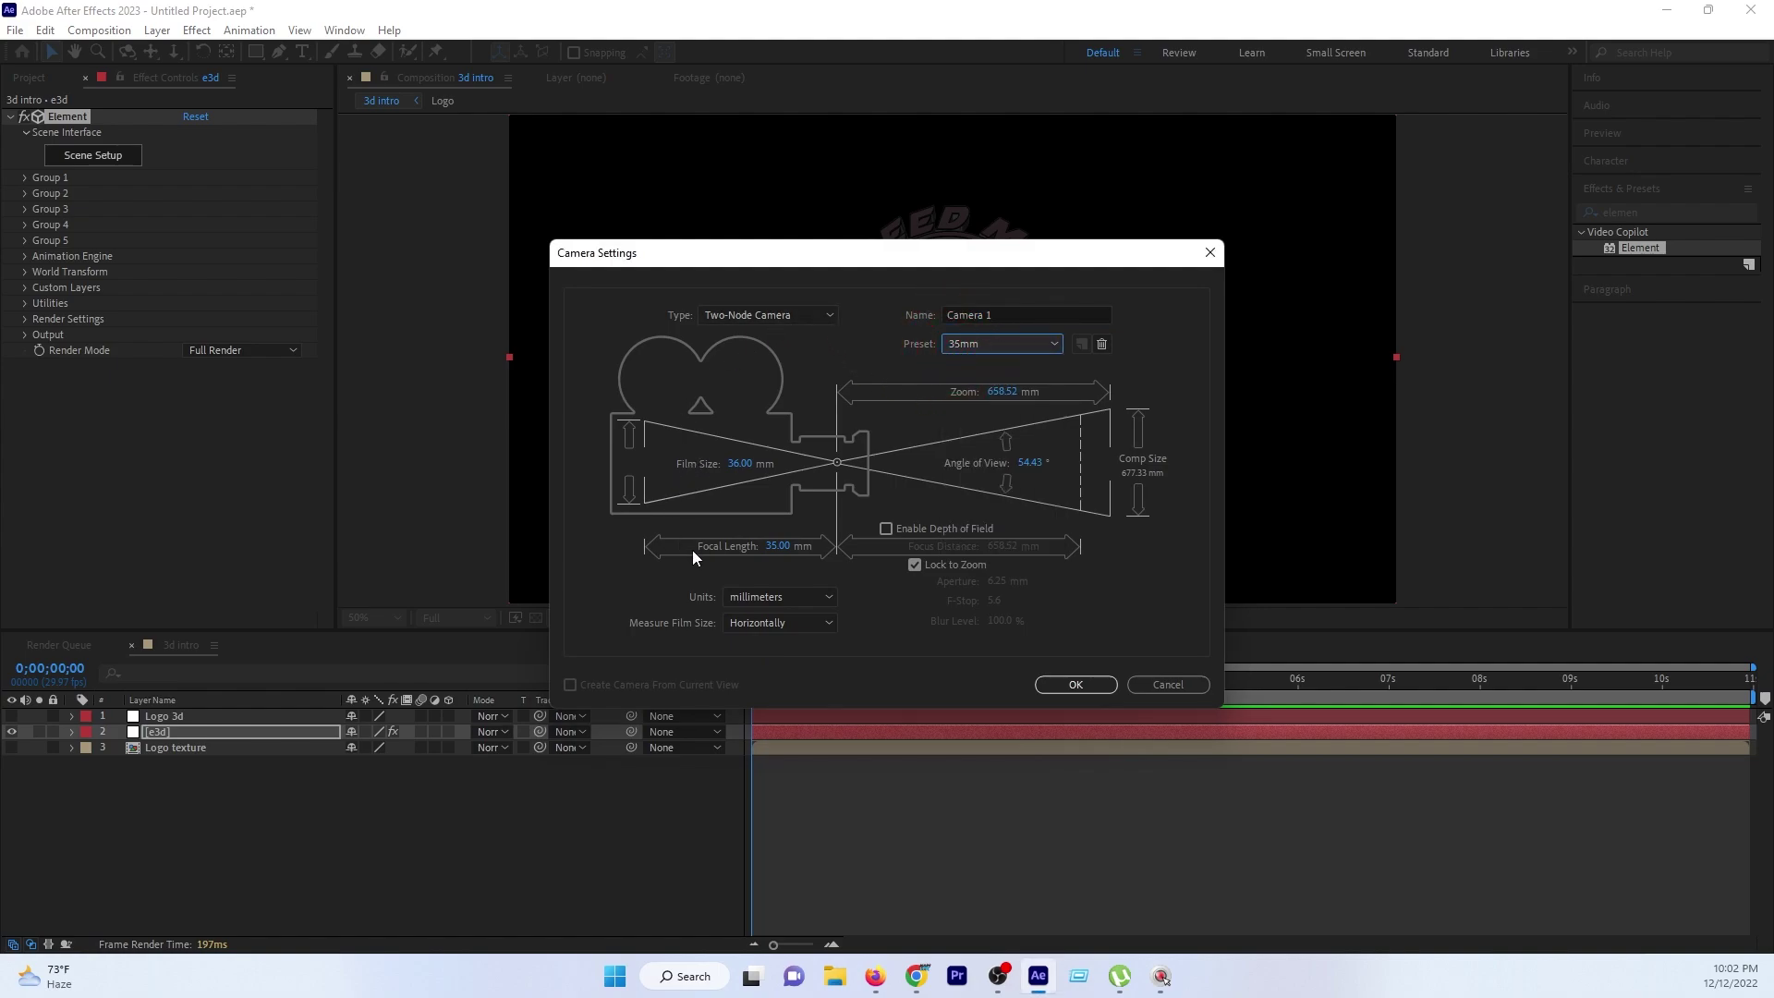
{"action": "left_click", "coordinate": [1070, 691]}
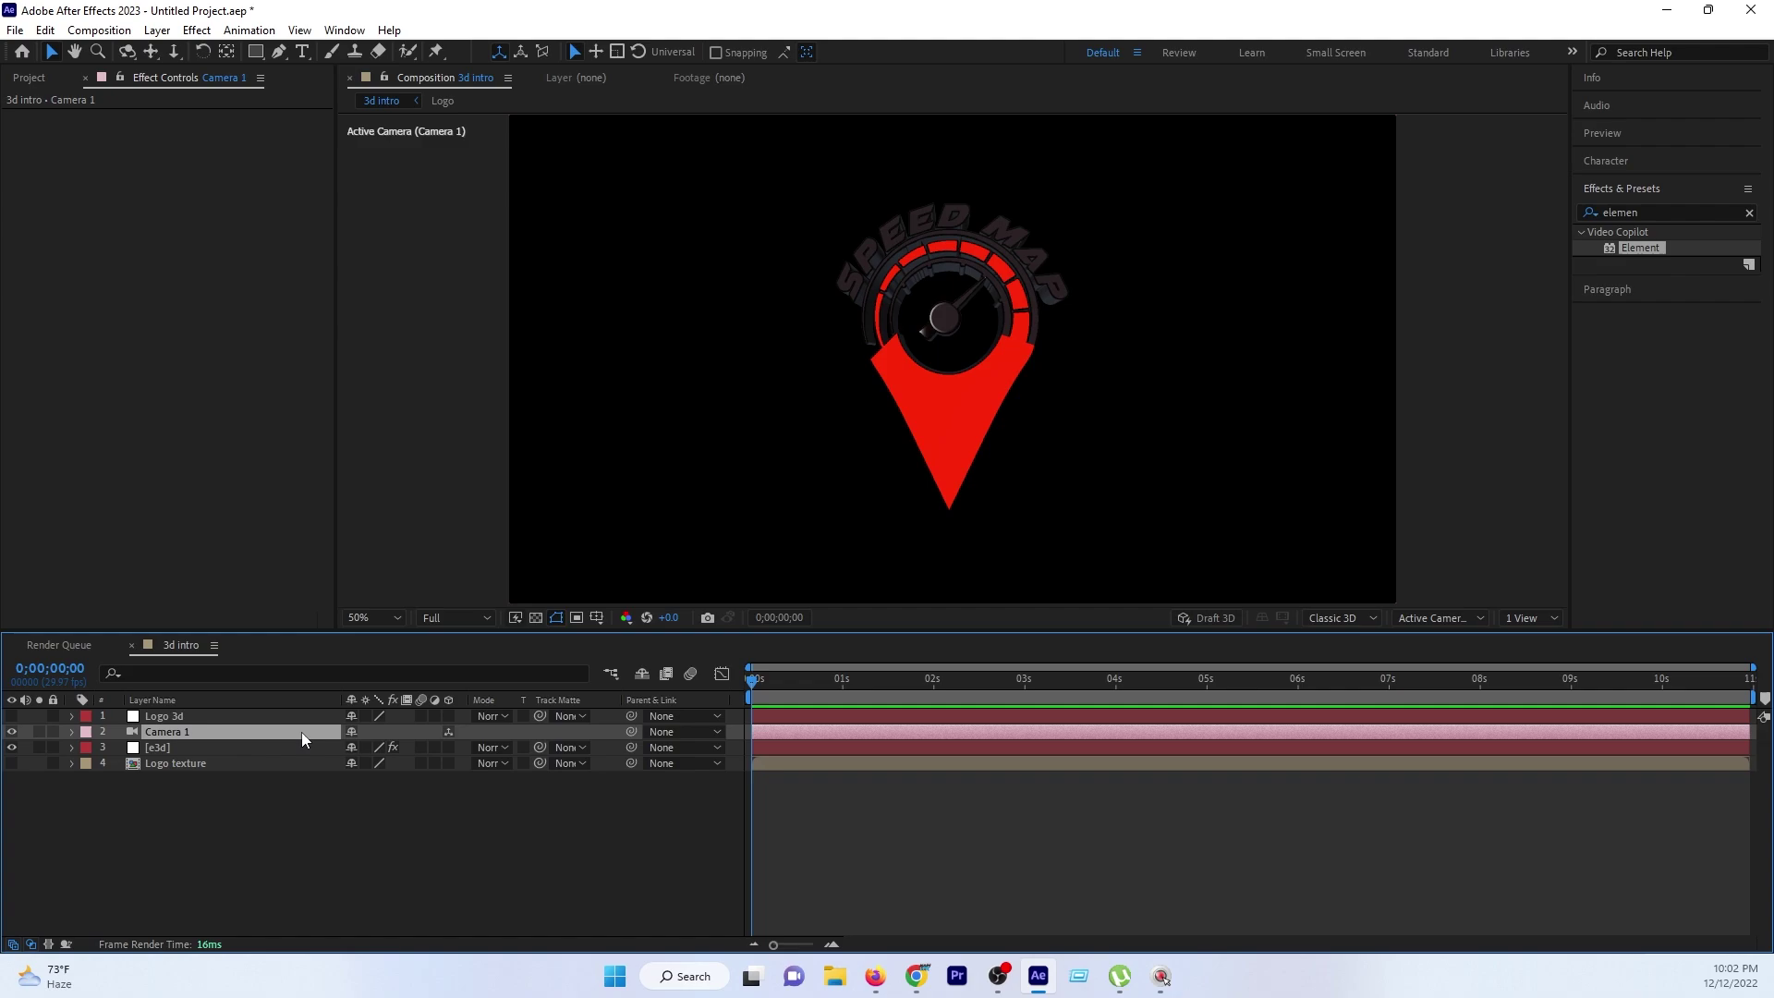
{"action": "key", "text": "c"}
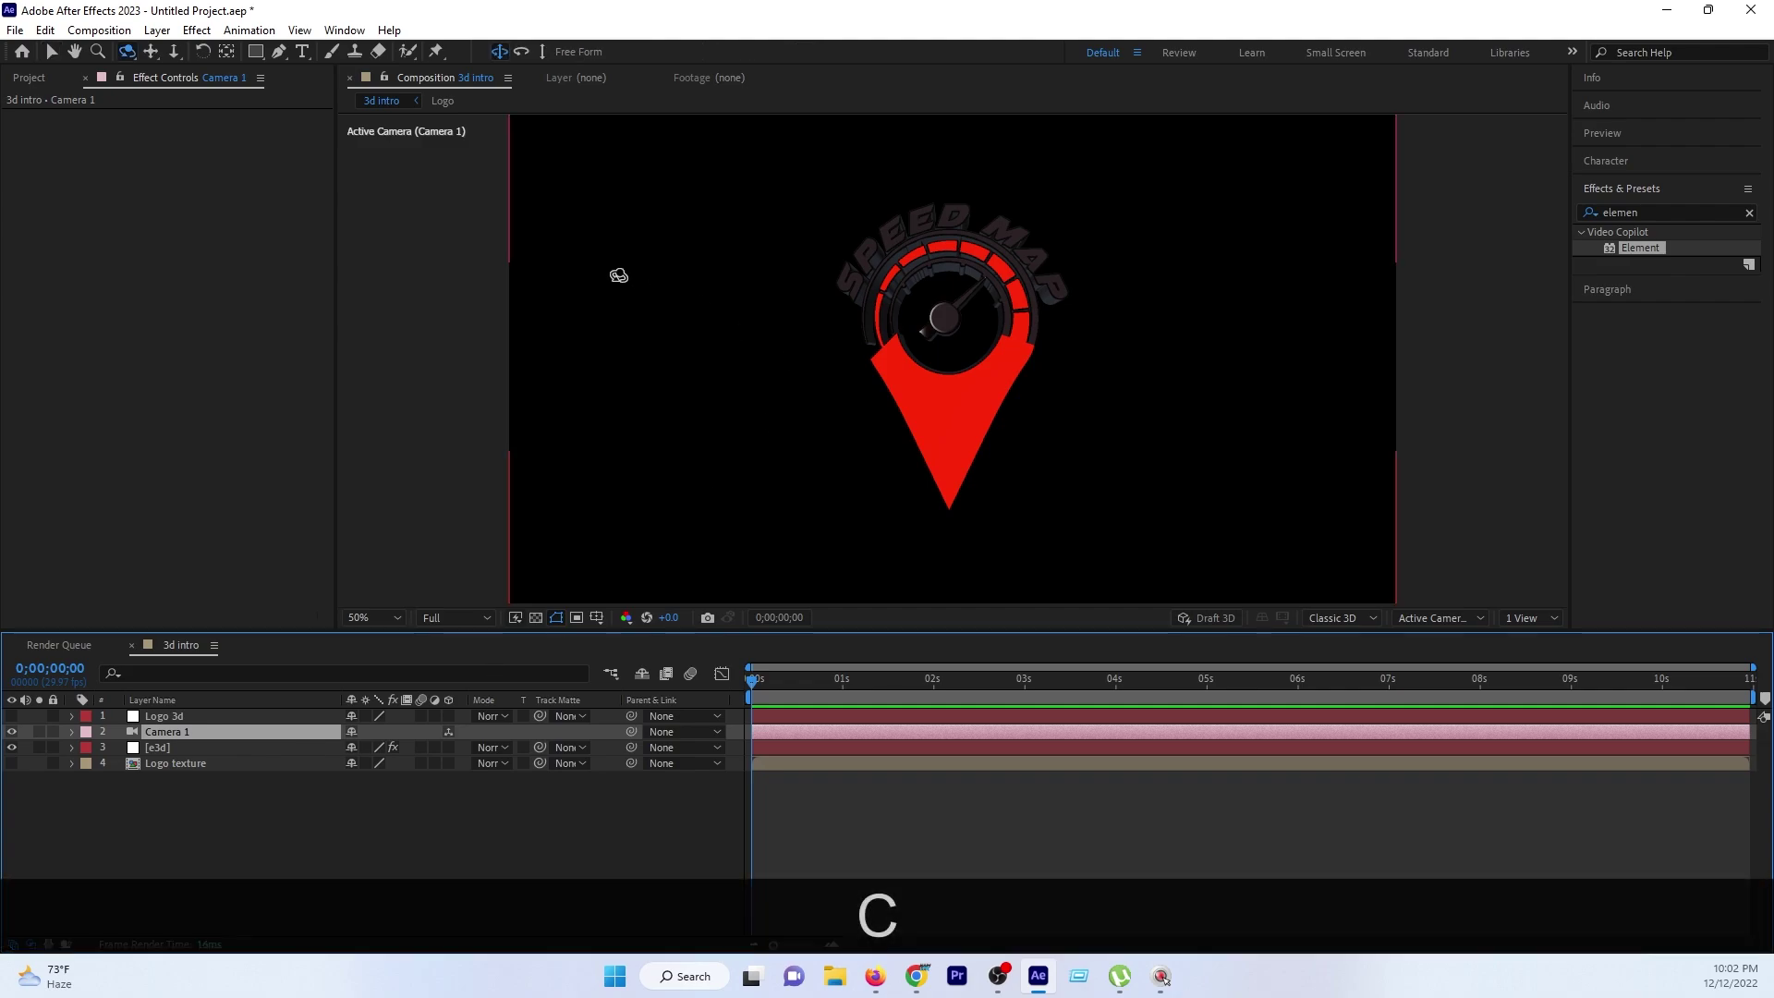
{"action": "left_click", "coordinate": [734, 360]}
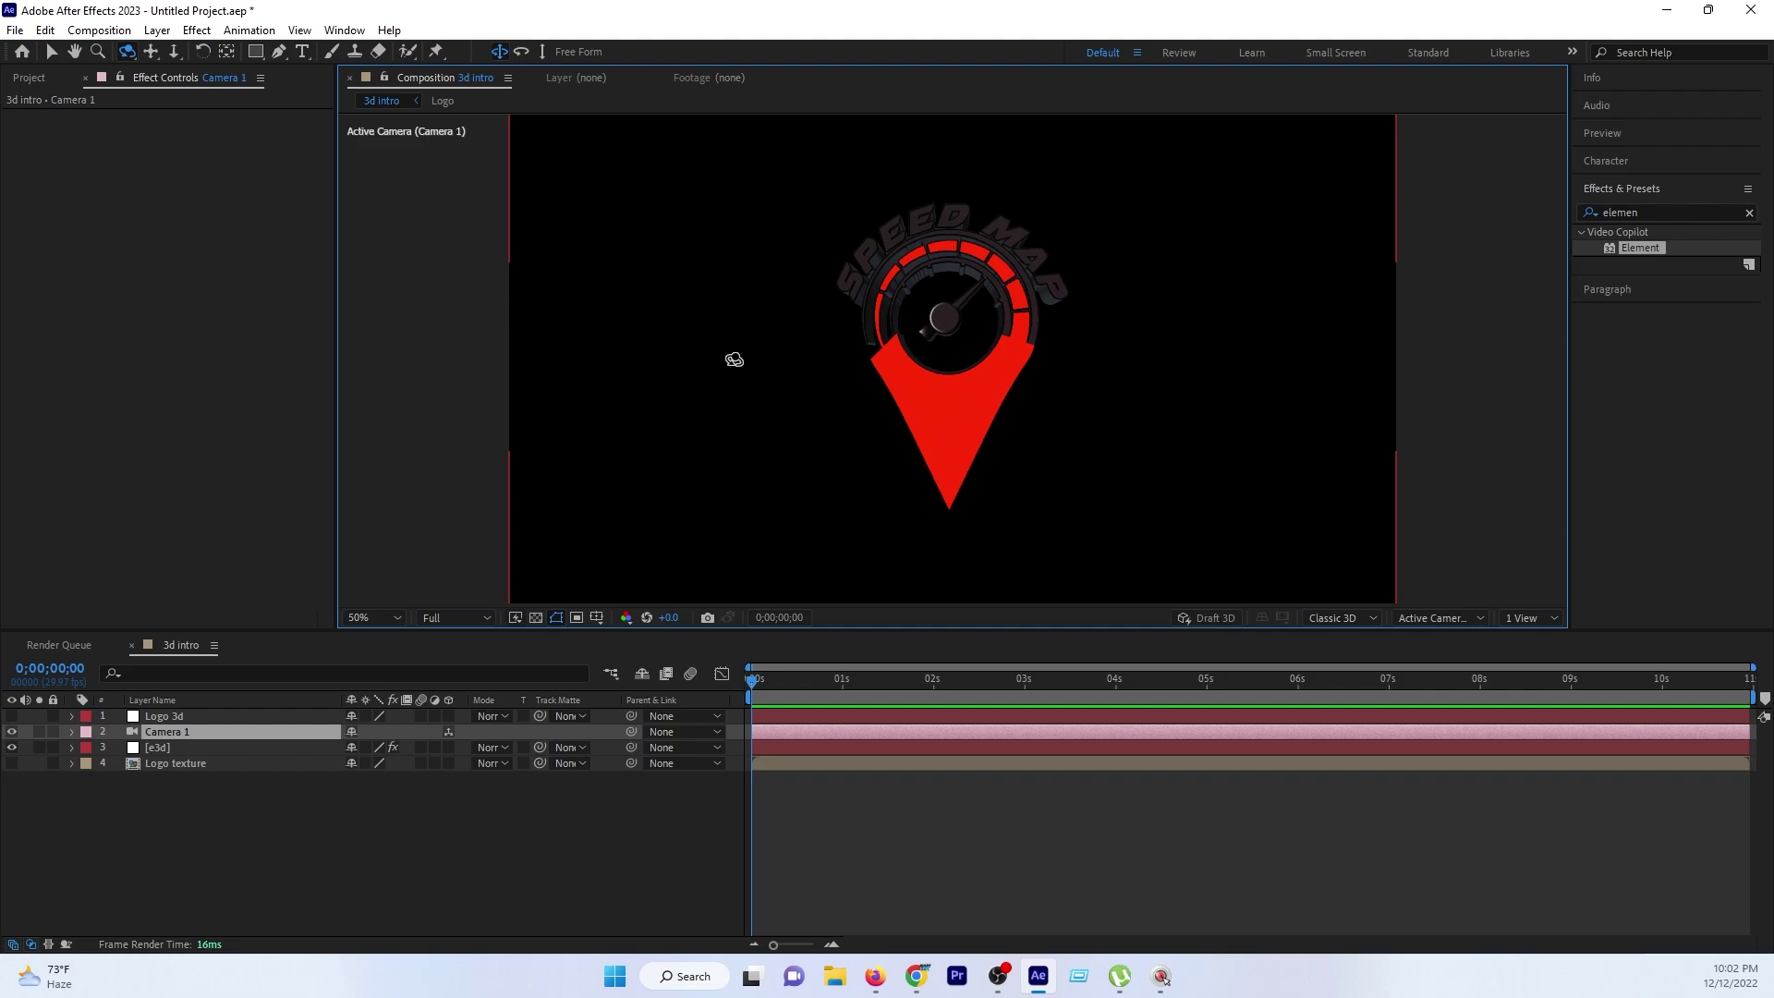
{"action": "mouse_move", "coordinate": [734, 359]}
{"action": "left_mouse_down"}
{"action": "mouse_move", "coordinate": [783, 360]}
{"action": "mouse_move", "coordinate": [695, 512]}
{"action": "mouse_move", "coordinate": [726, 376]}
{"action": "mouse_move", "coordinate": [753, 368]}
{"action": "mouse_move", "coordinate": [740, 365]}
{"action": "left_mouse_up"}
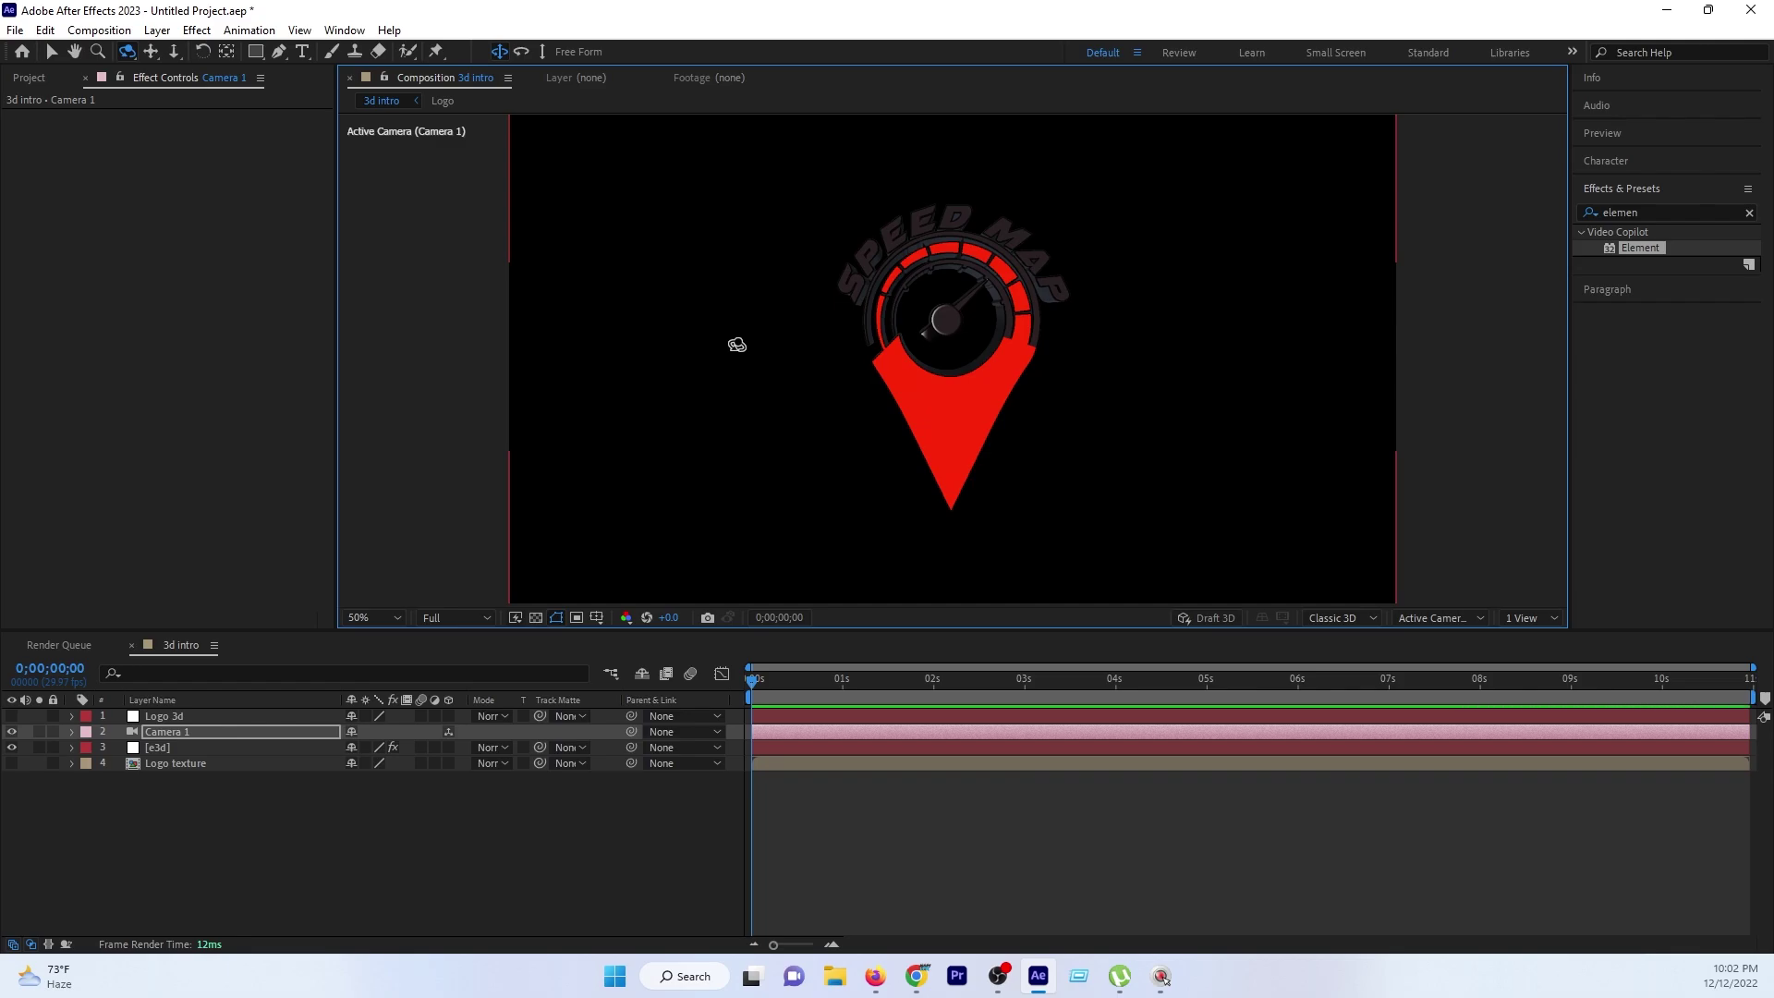
{"action": "right_click", "coordinate": [736, 343]}
{"action": "left_click", "coordinate": [725, 333]}
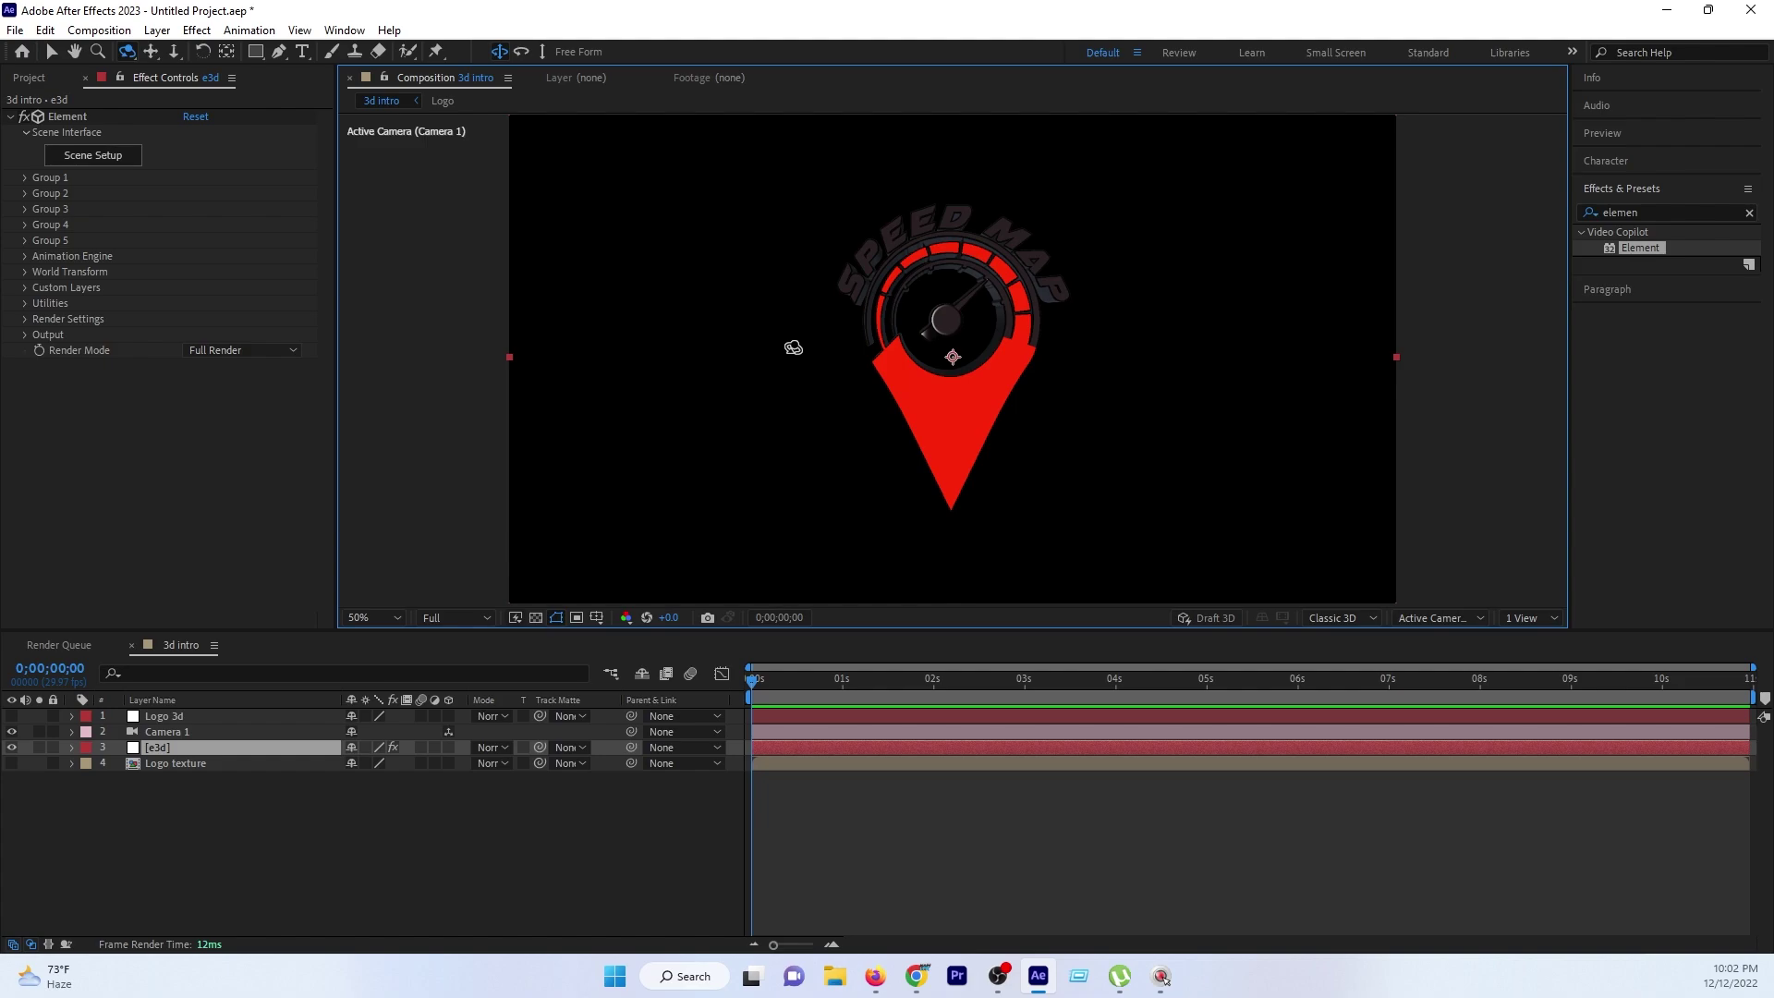
{"action": "key", "text": "alt"}
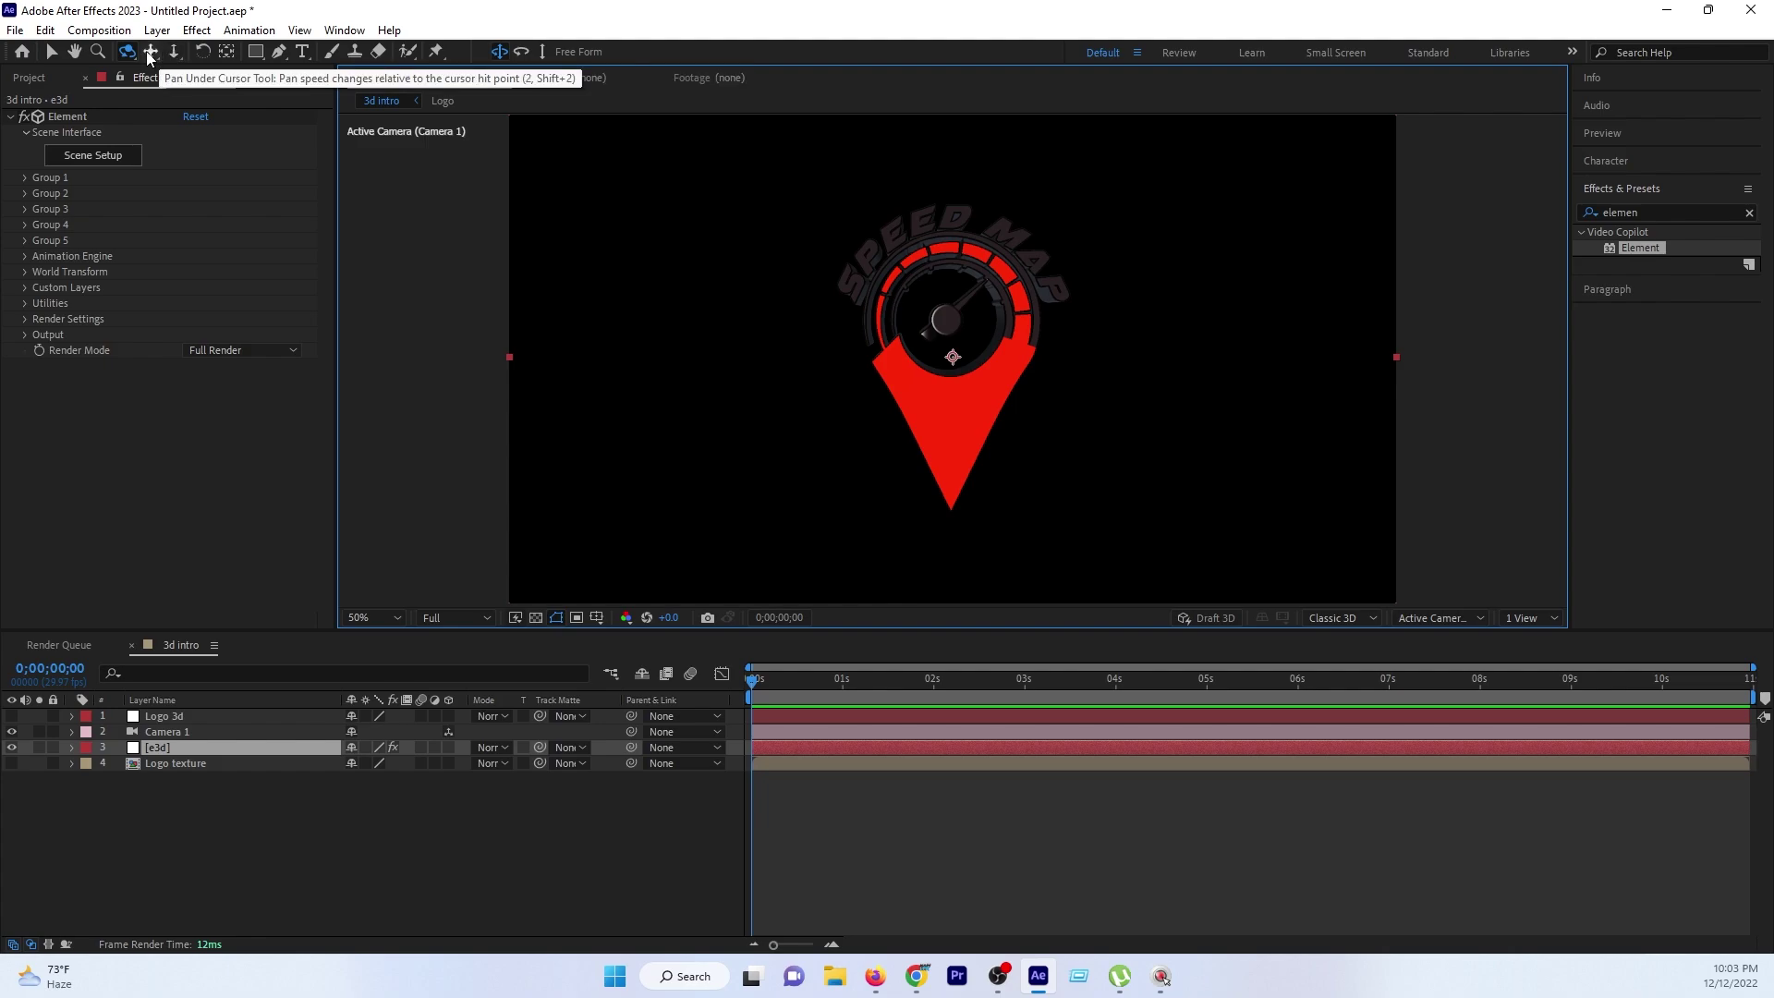
Pan Camera 1 so the logo shifts up-left, then dolly it in and slightly back out.
{"action": "left_click", "coordinate": [149, 53]}
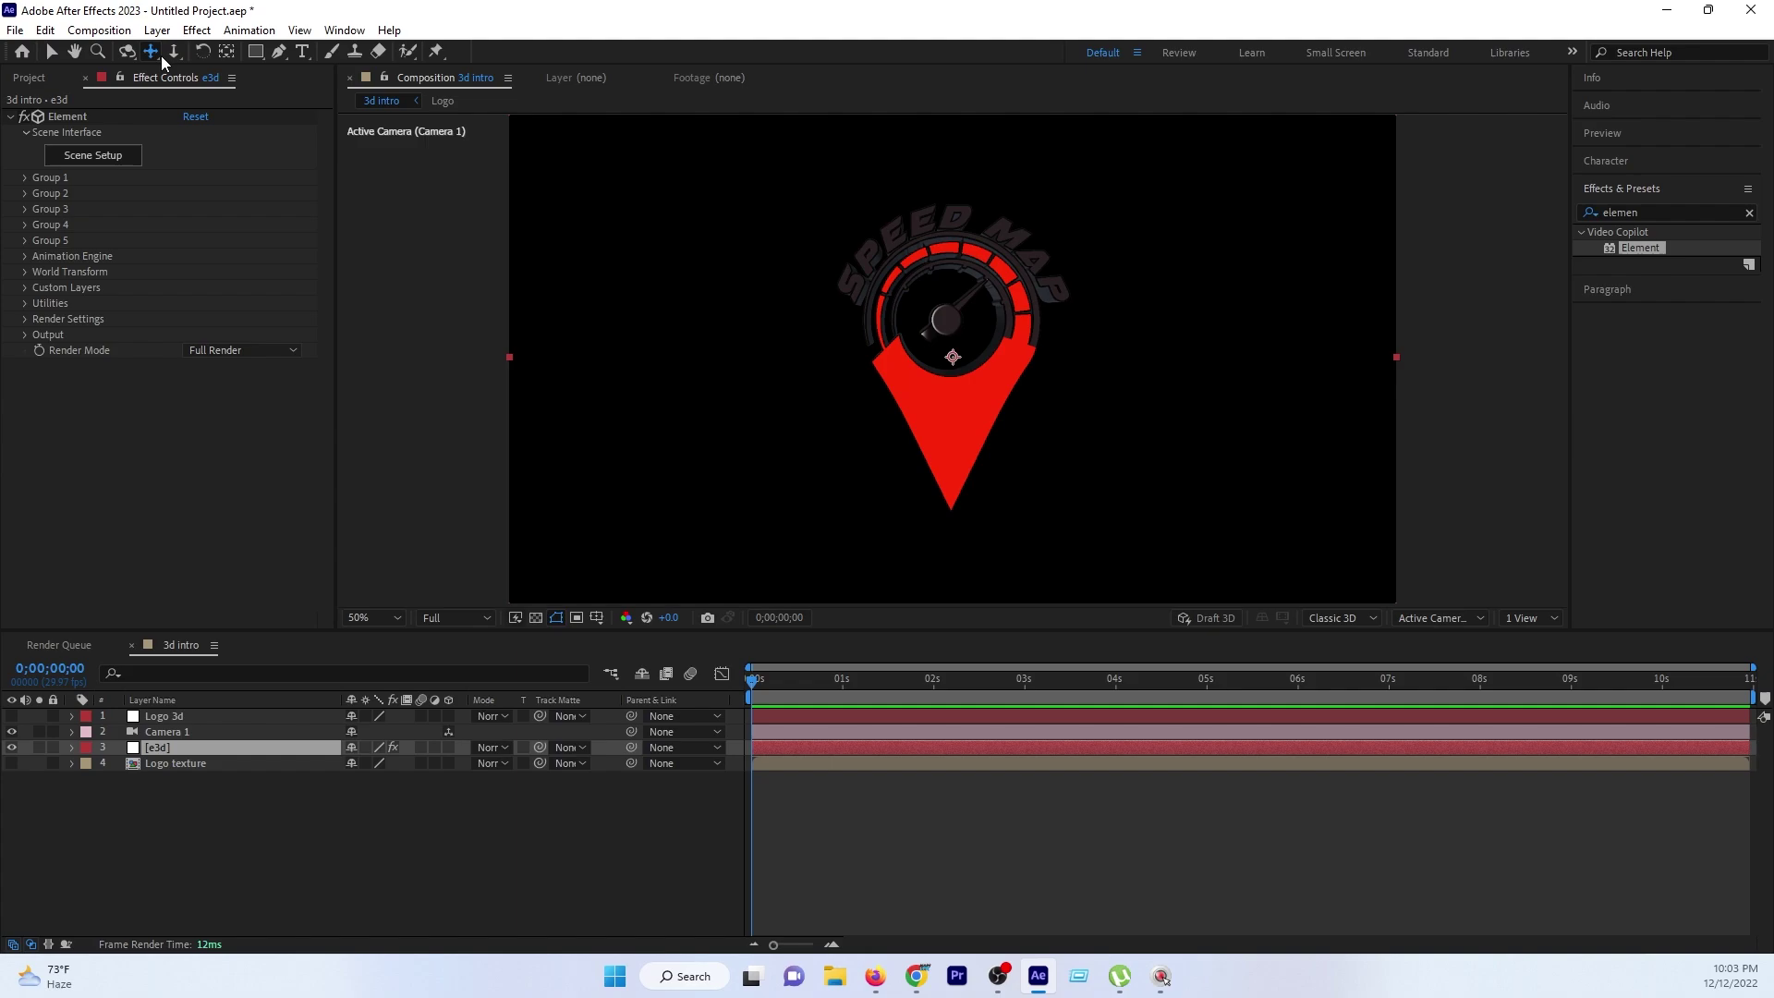
{"action": "mouse_move", "coordinate": [927, 386]}
{"action": "left_mouse_down"}
{"action": "mouse_move", "coordinate": [918, 321]}
{"action": "mouse_move", "coordinate": [914, 366]}
{"action": "left_mouse_up"}
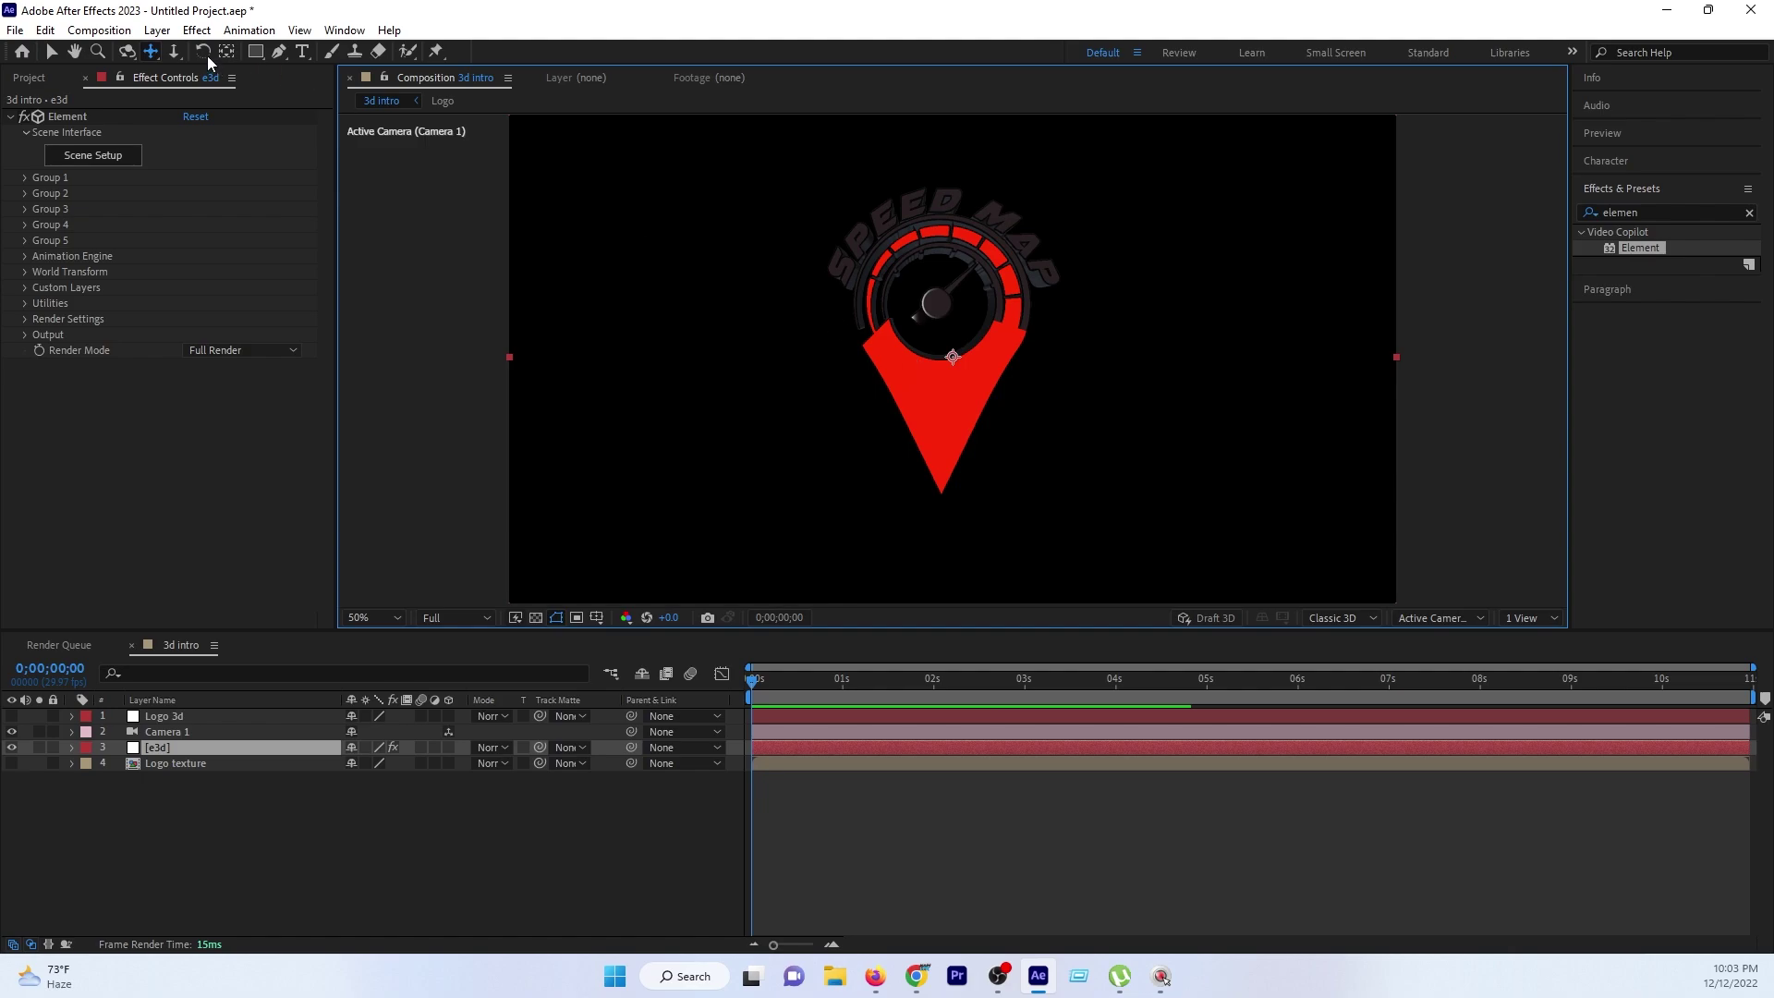
{"action": "left_click", "coordinate": [175, 53]}
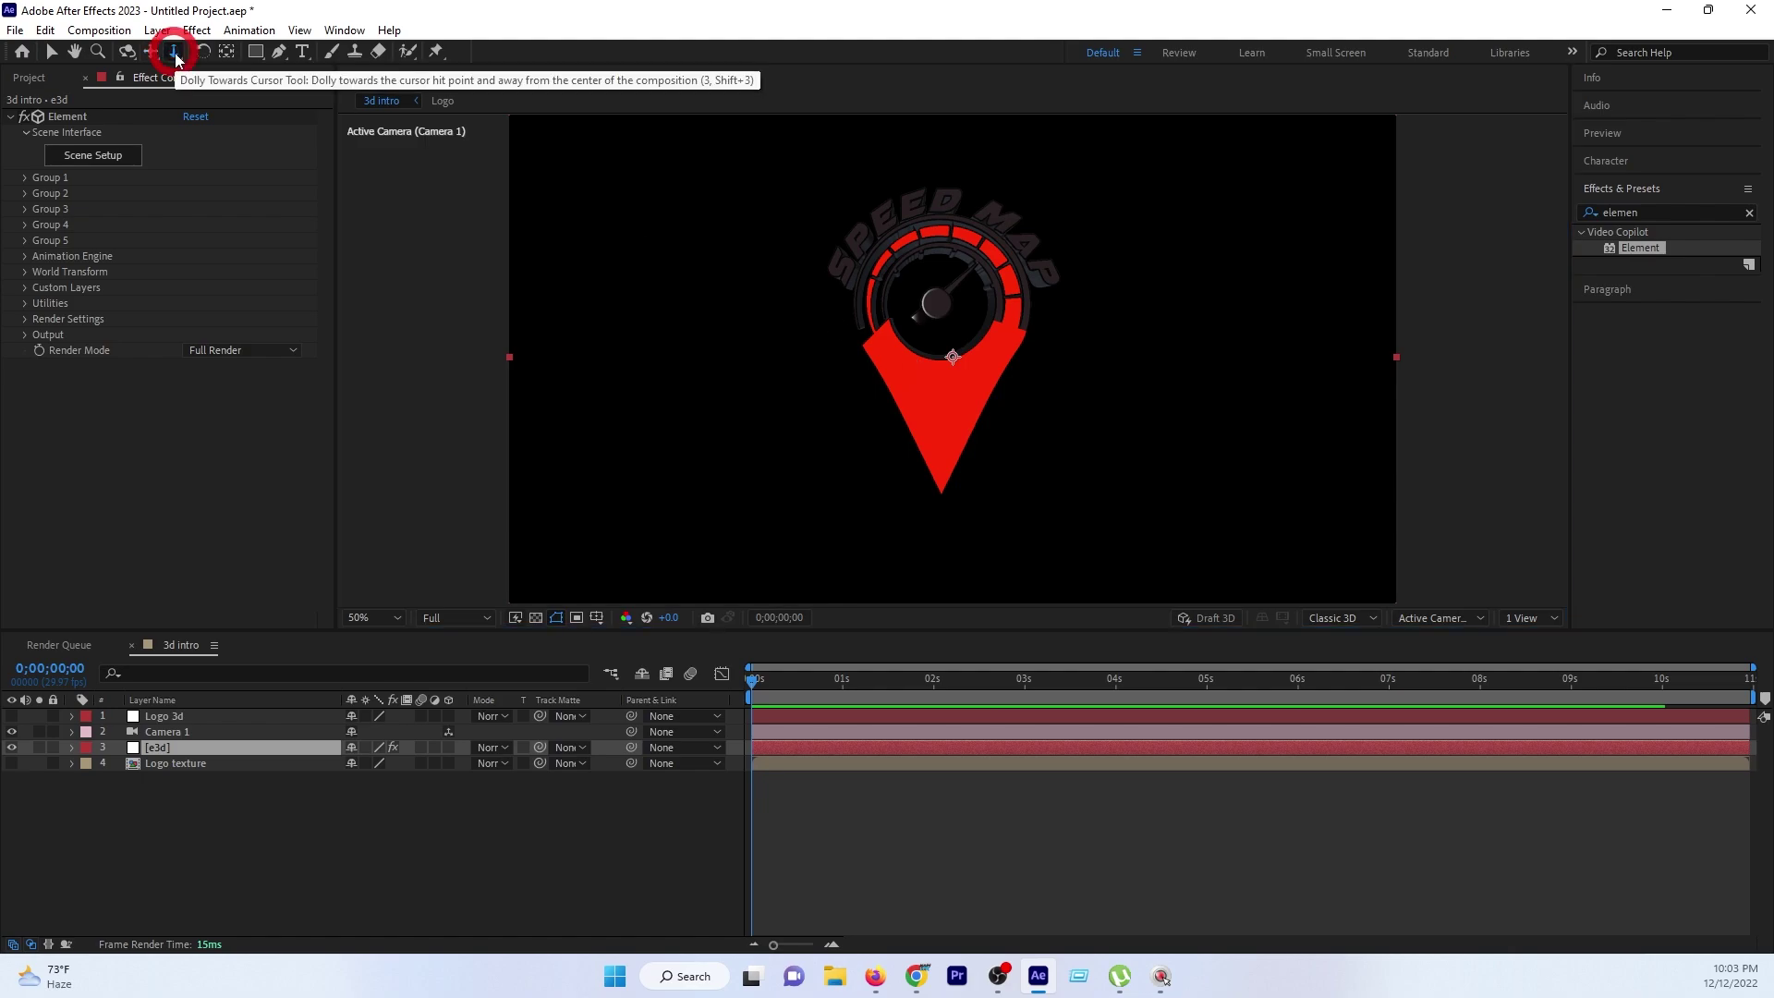
{"action": "left_click", "coordinate": [932, 366]}
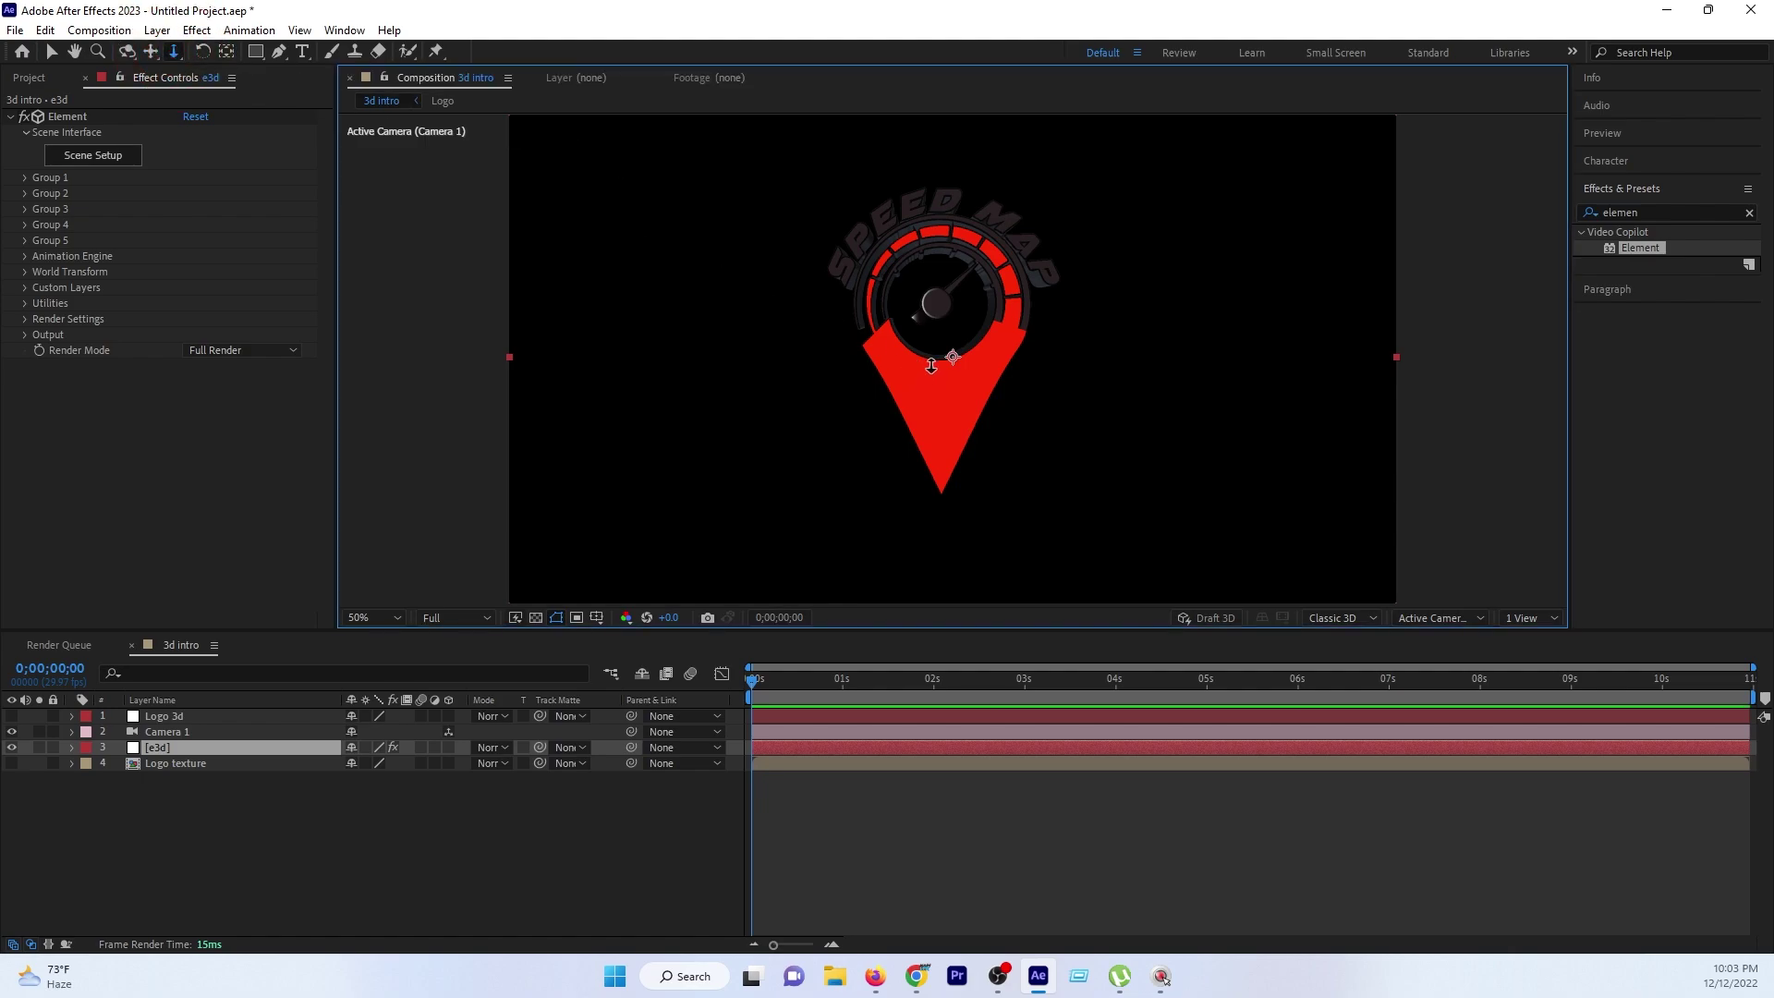
{"action": "mouse_move", "coordinate": [932, 366]}
{"action": "left_mouse_down"}
{"action": "mouse_move", "coordinate": [913, 5]}
{"action": "mouse_move", "coordinate": [914, 632]}
{"action": "mouse_move", "coordinate": [935, 310]}
{"action": "left_mouse_up"}
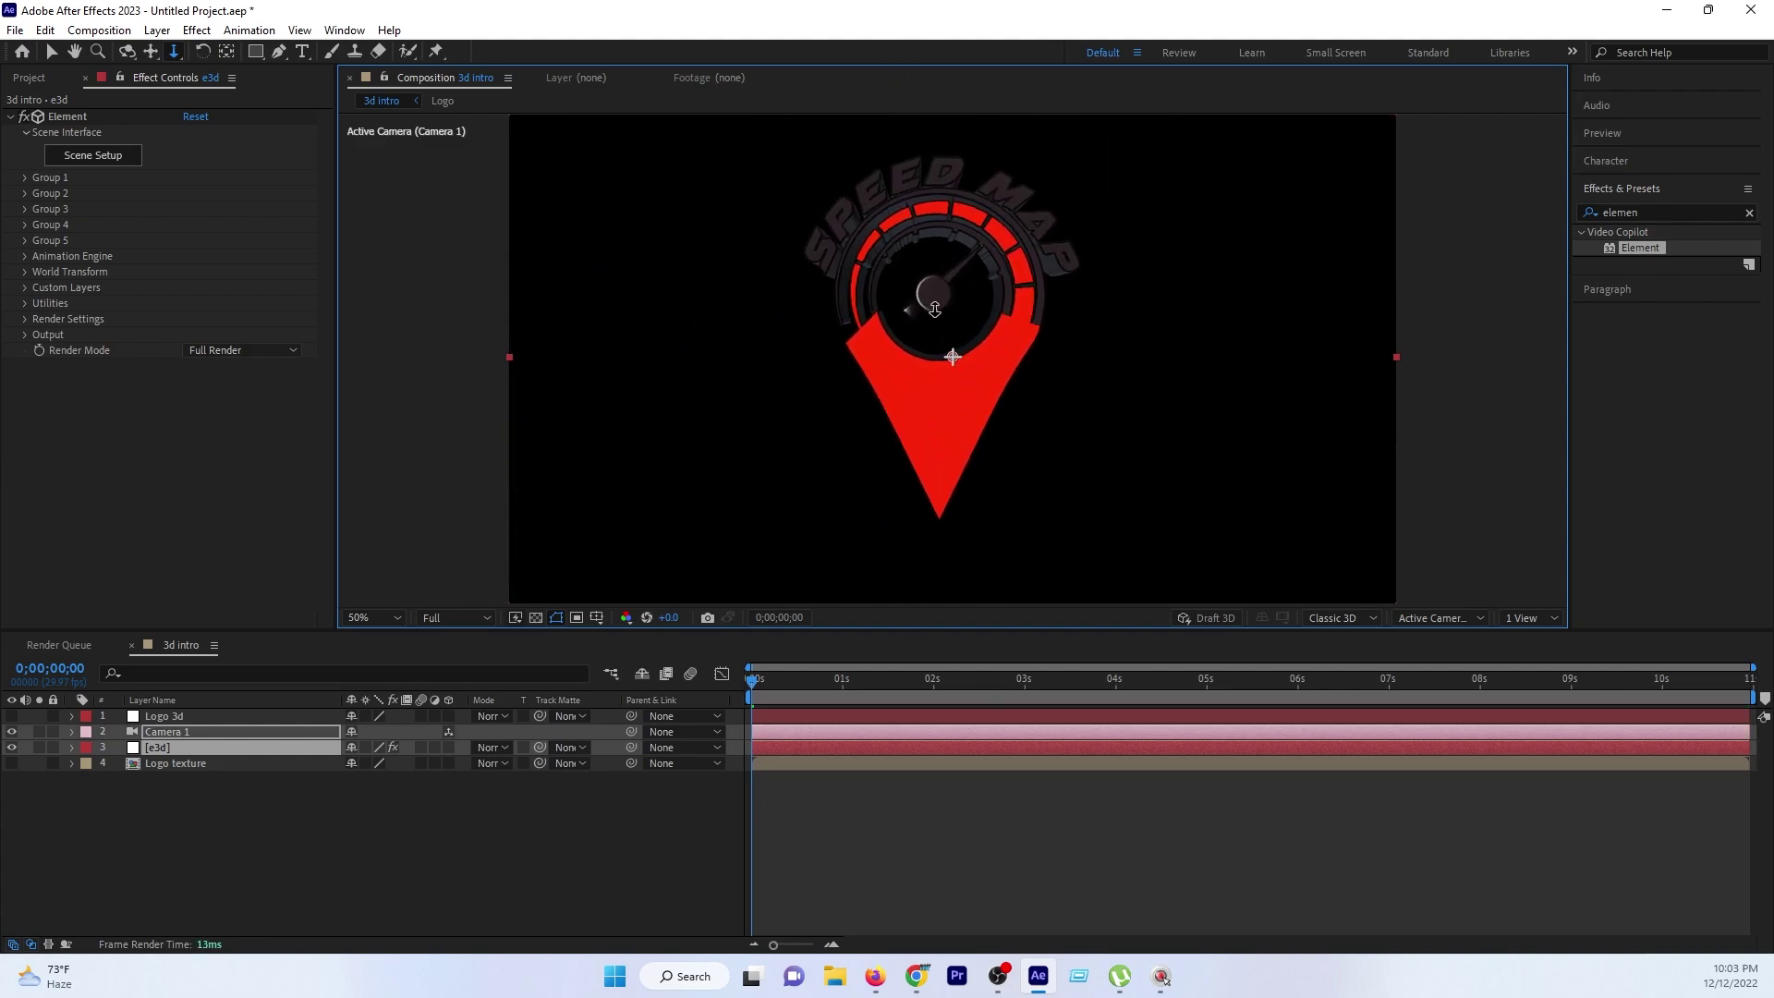
{"action": "left_click_drag", "start_coordinate": [935, 310], "coordinate": [929, 389]}
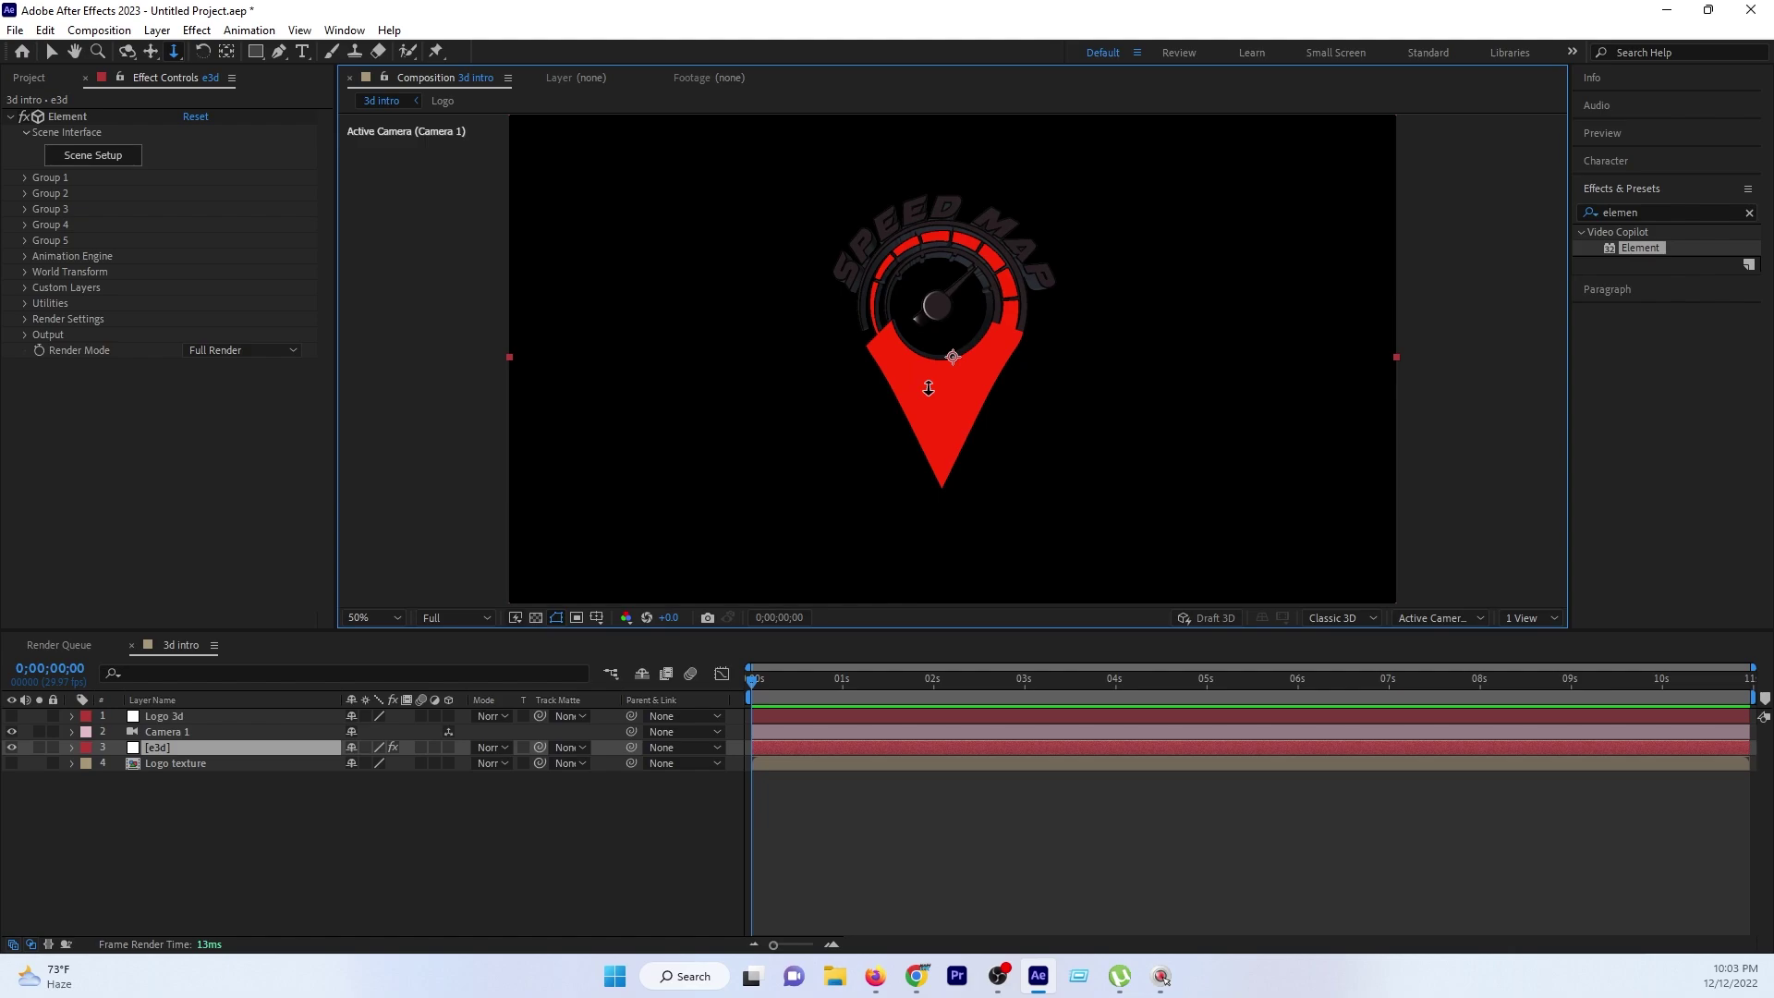
Alt-drag to orbit and dolly Camera 1 until the logo's extruded sides show at an angle.
{"action": "key", "text": "alt"}
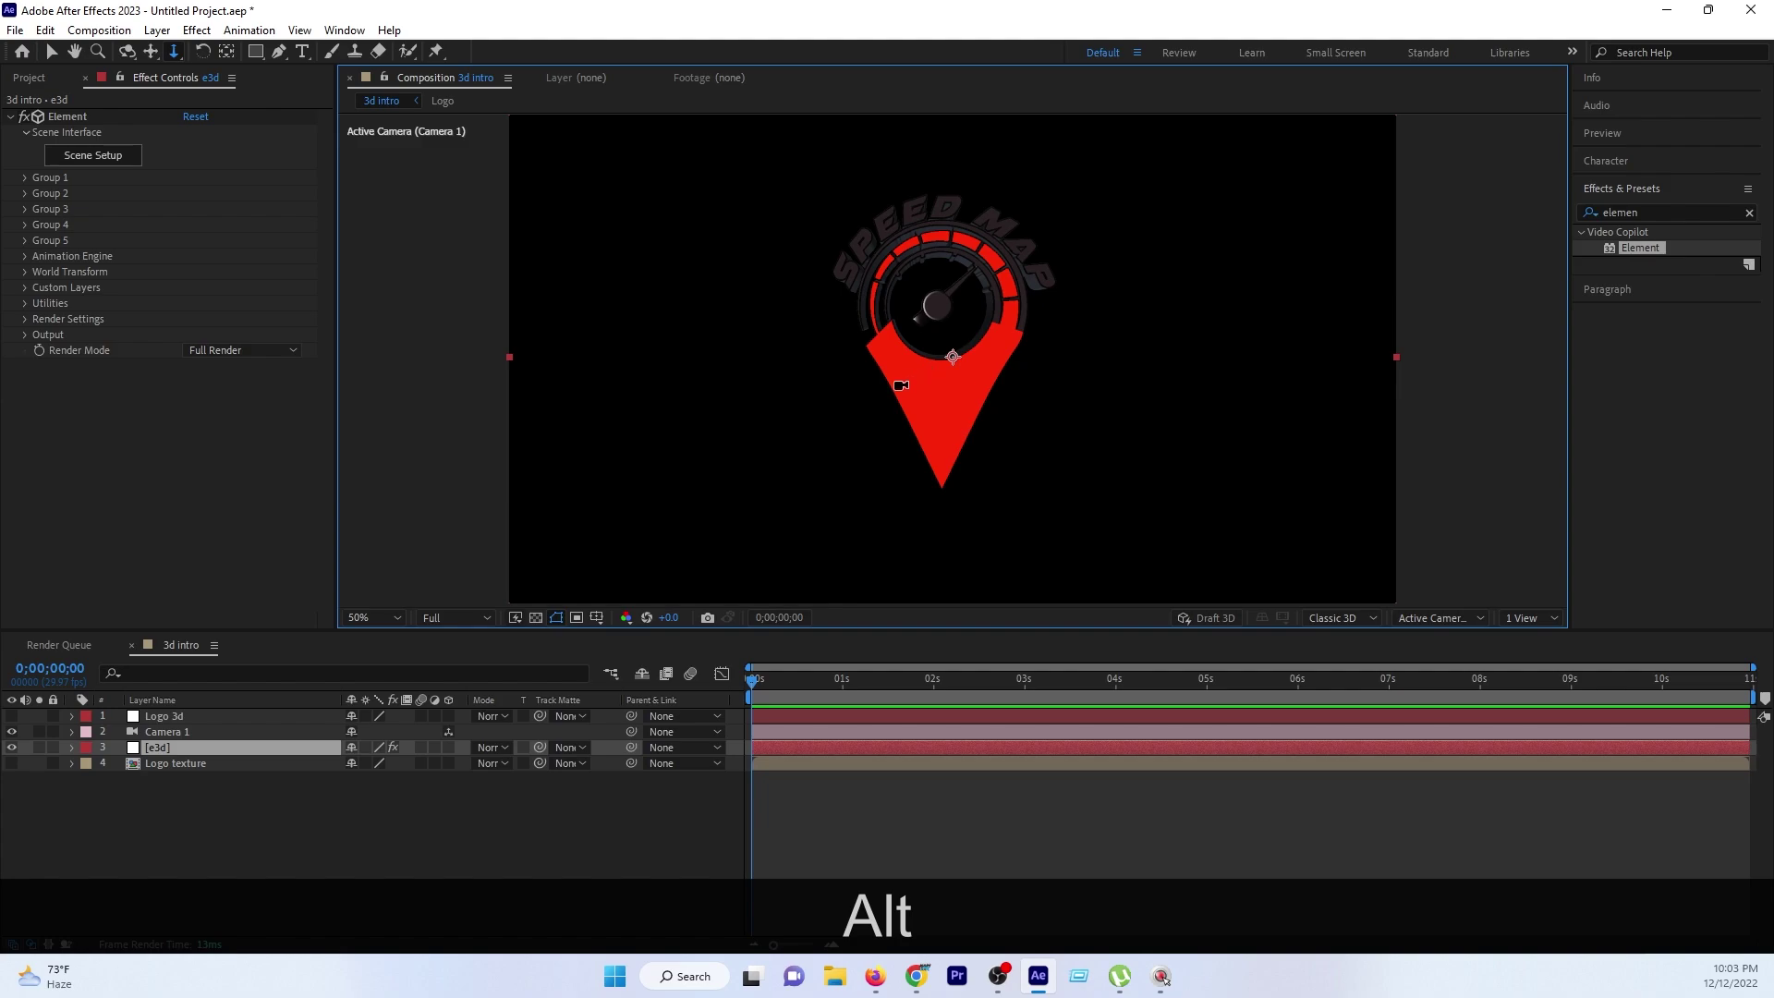
{"action": "left_click_drag", "start_coordinate": [901, 384], "coordinate": [938, 384]}
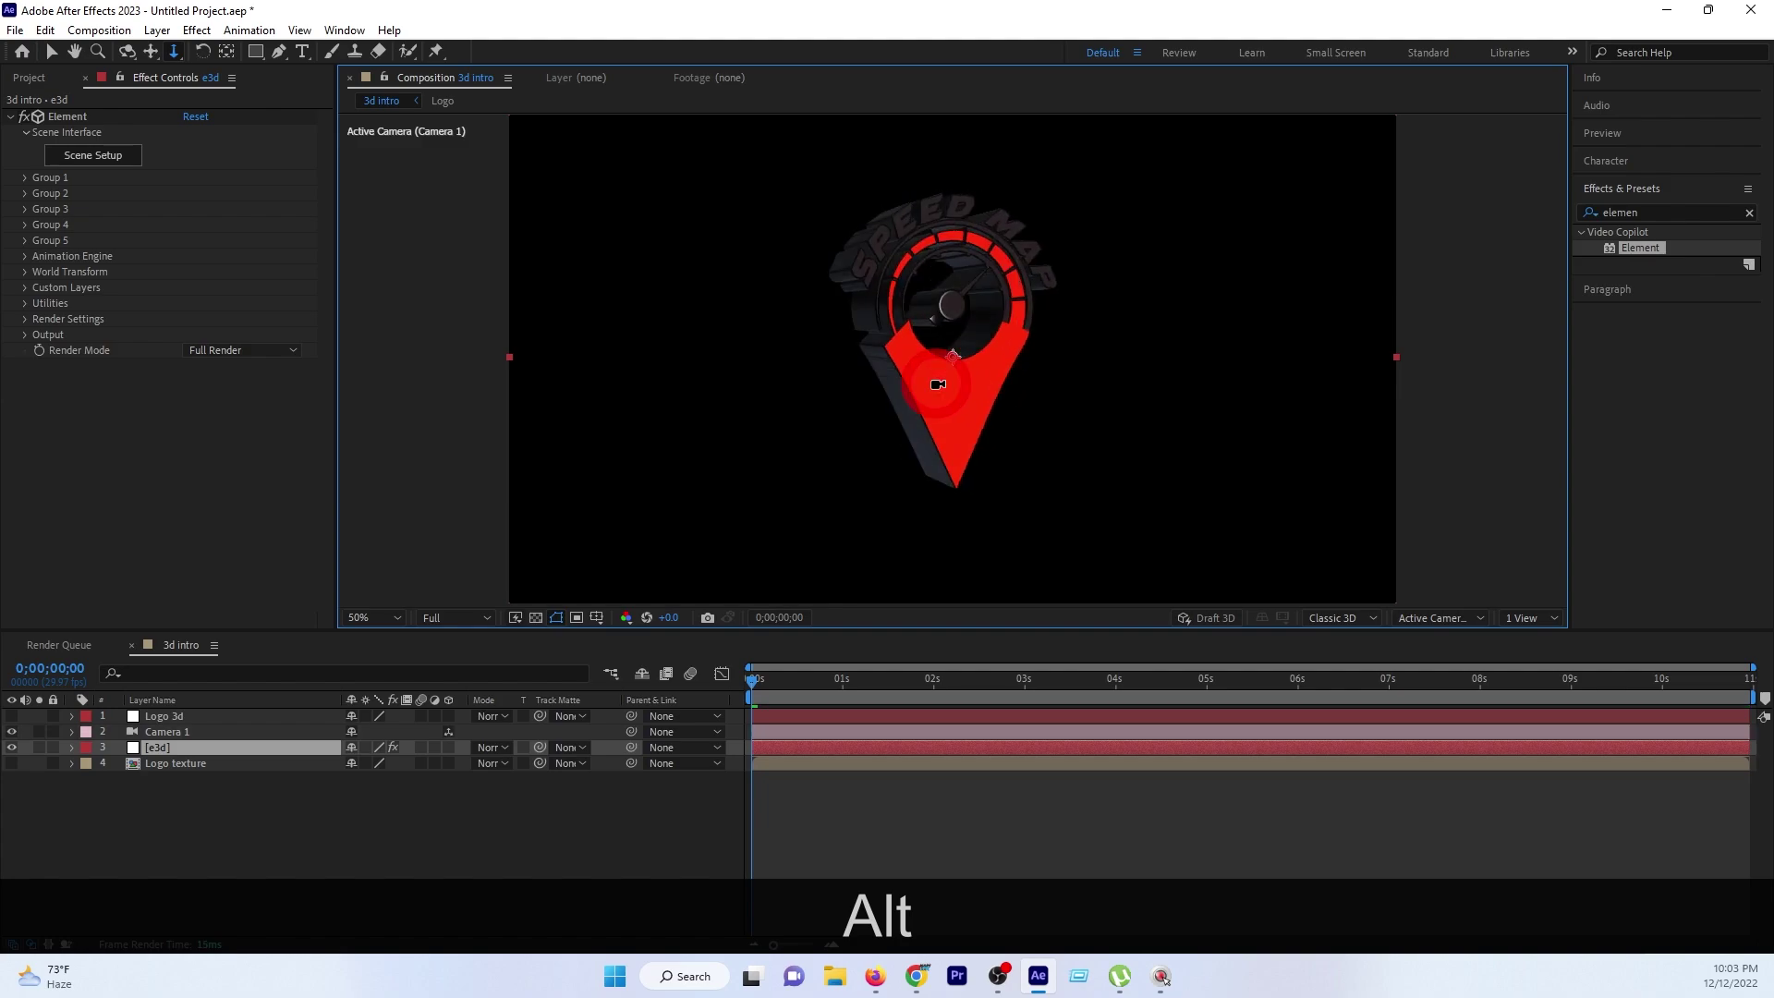
{"action": "left_click_drag", "start_coordinate": [982, 371], "coordinate": [1006, 348]}
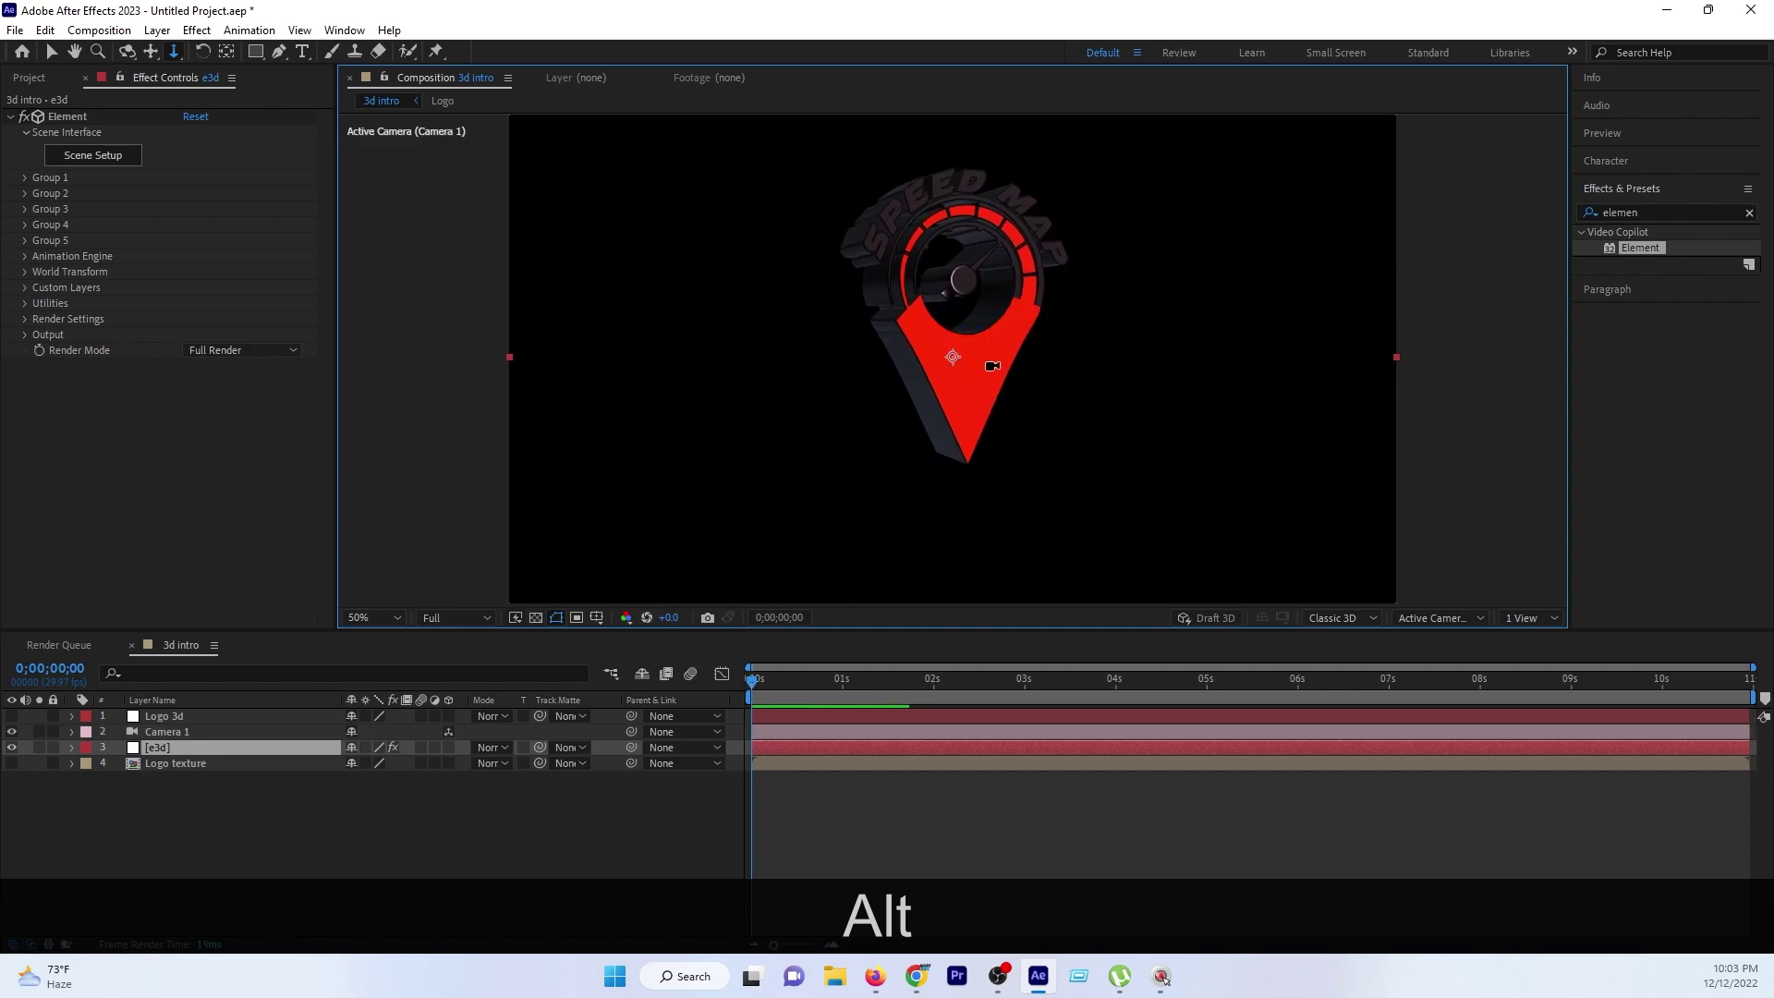
{"action": "mouse_move", "coordinate": [991, 366]}
{"action": "left_mouse_down"}
{"action": "mouse_move", "coordinate": [990, 488]}
{"action": "mouse_move", "coordinate": [1036, 374]}
{"action": "left_mouse_up"}
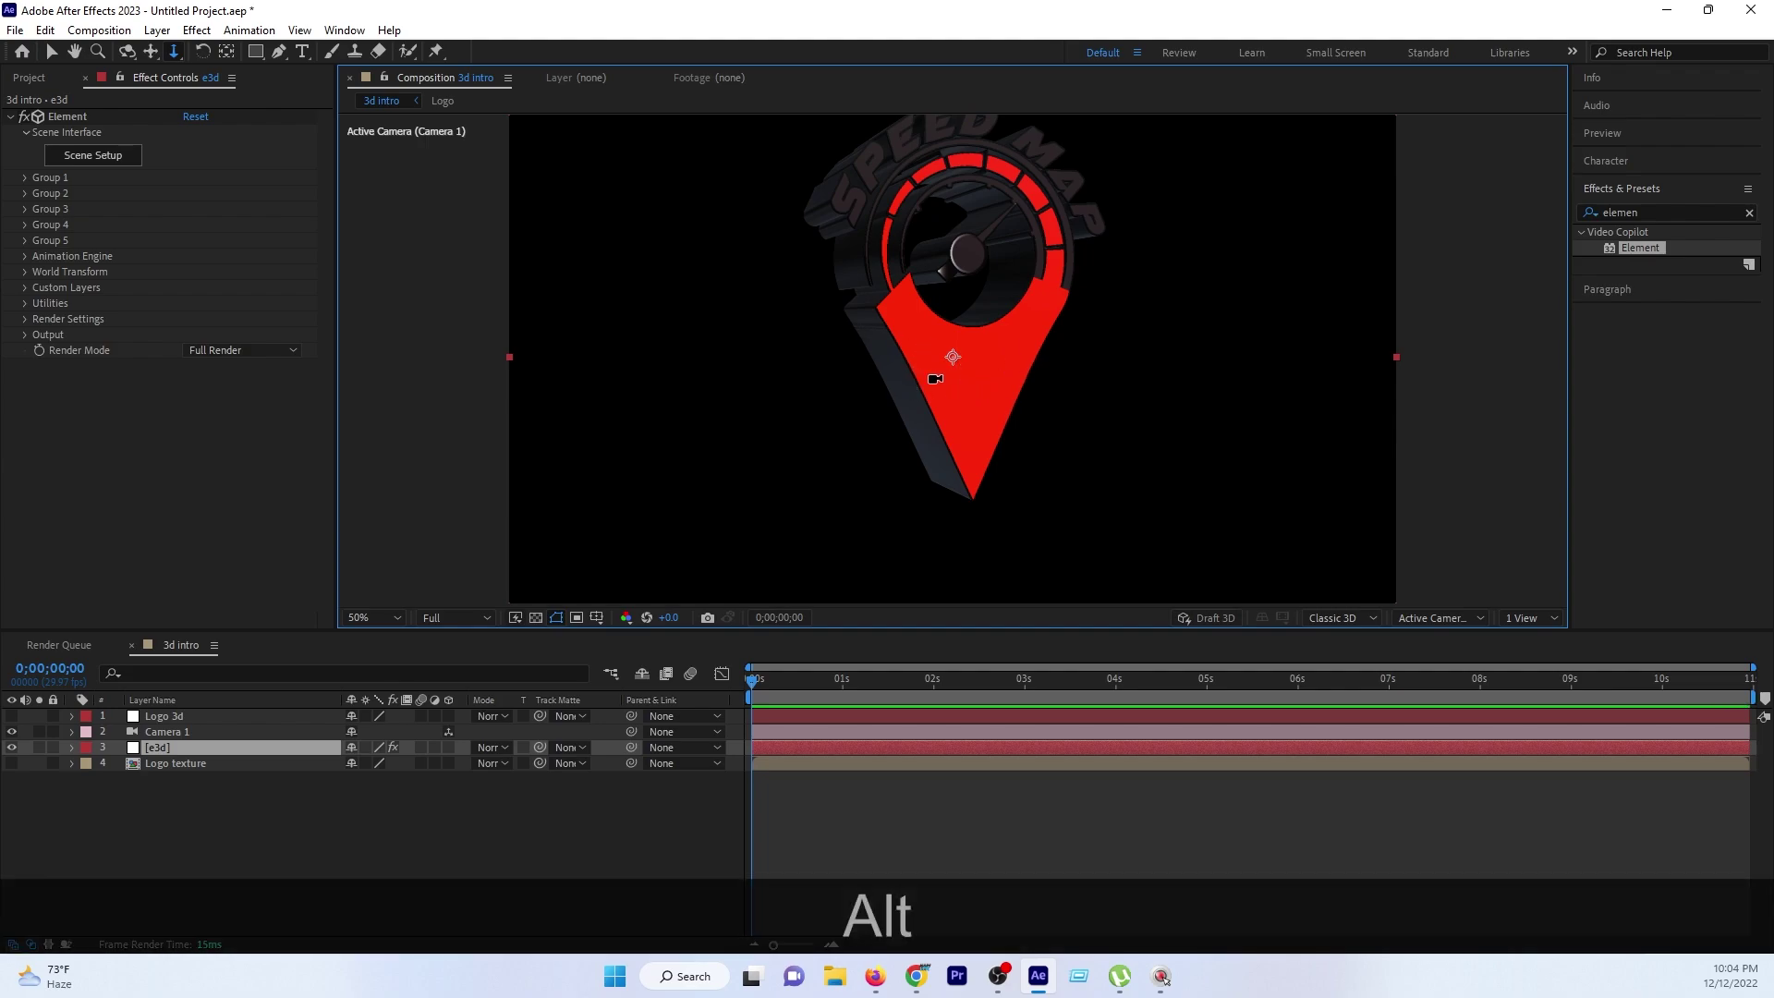
{"action": "mouse_move", "coordinate": [929, 379]}
{"action": "left_mouse_down"}
{"action": "mouse_move", "coordinate": [888, 425]}
{"action": "mouse_move", "coordinate": [823, 349]}
{"action": "mouse_move", "coordinate": [796, 348]}
{"action": "mouse_move", "coordinate": [923, 388]}
{"action": "mouse_move", "coordinate": [832, 401]}
{"action": "left_mouse_up"}
{"action": "left_click_drag", "start_coordinate": [892, 343], "coordinate": [913, 355]}
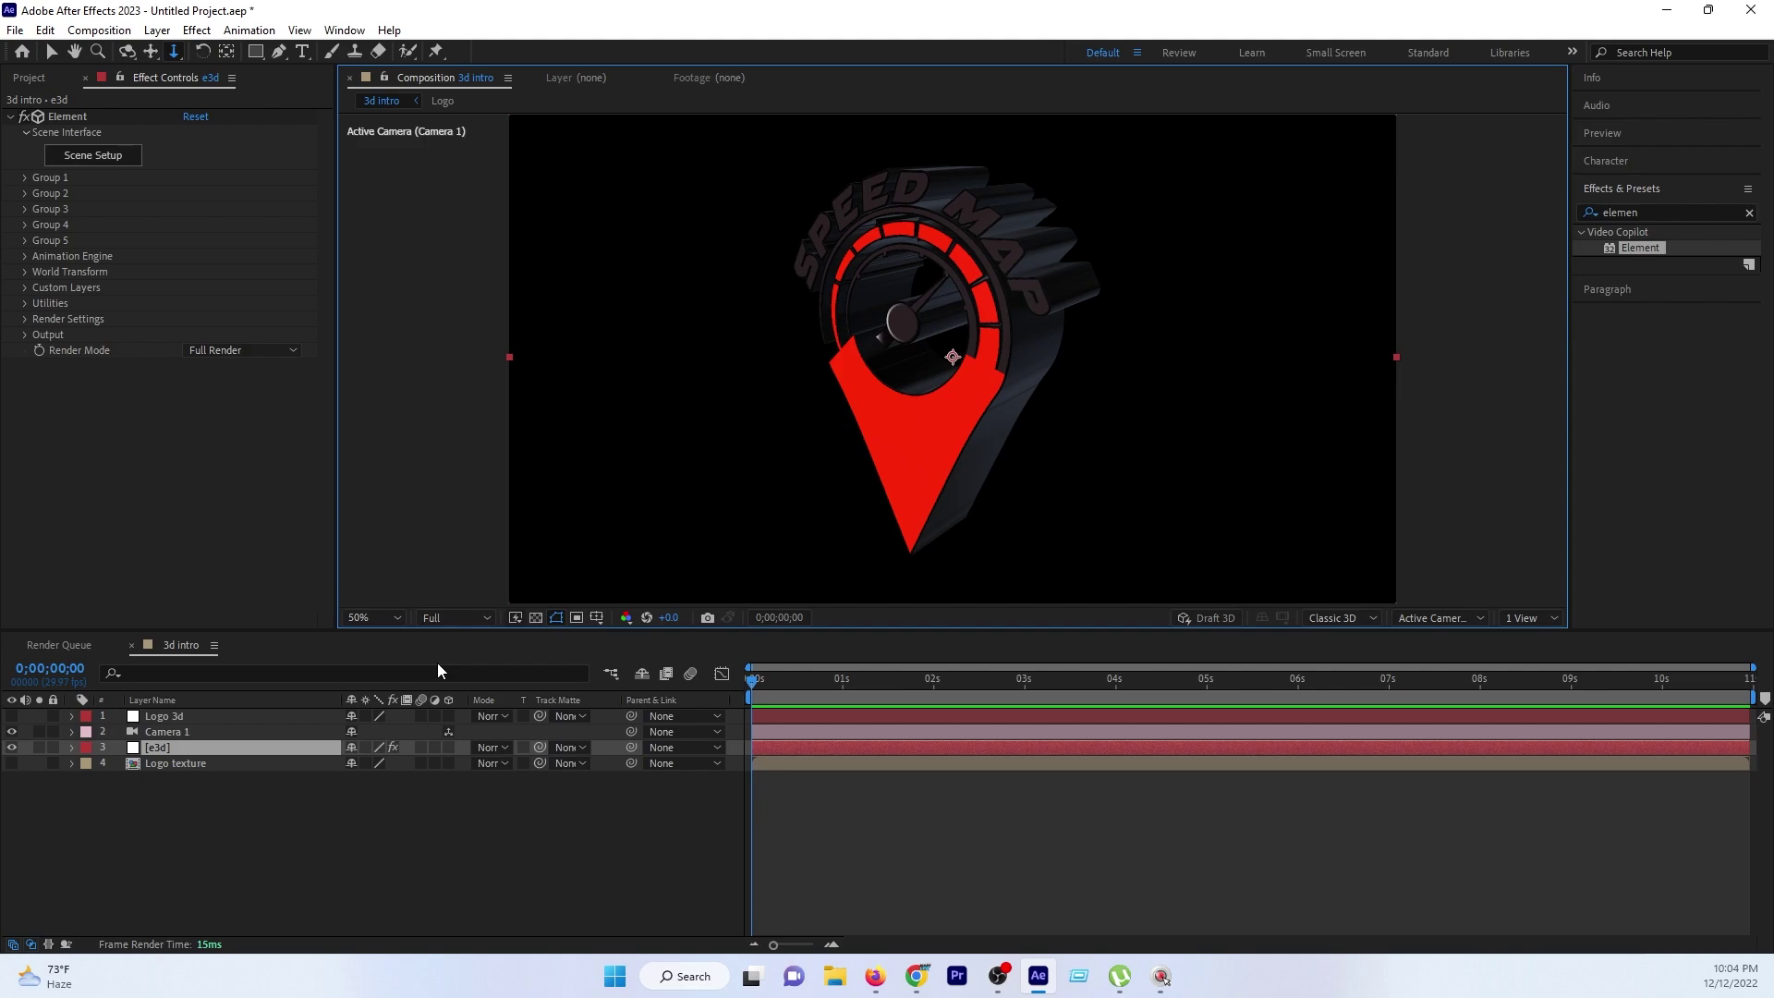
{"action": "left_click", "coordinate": [183, 734]}
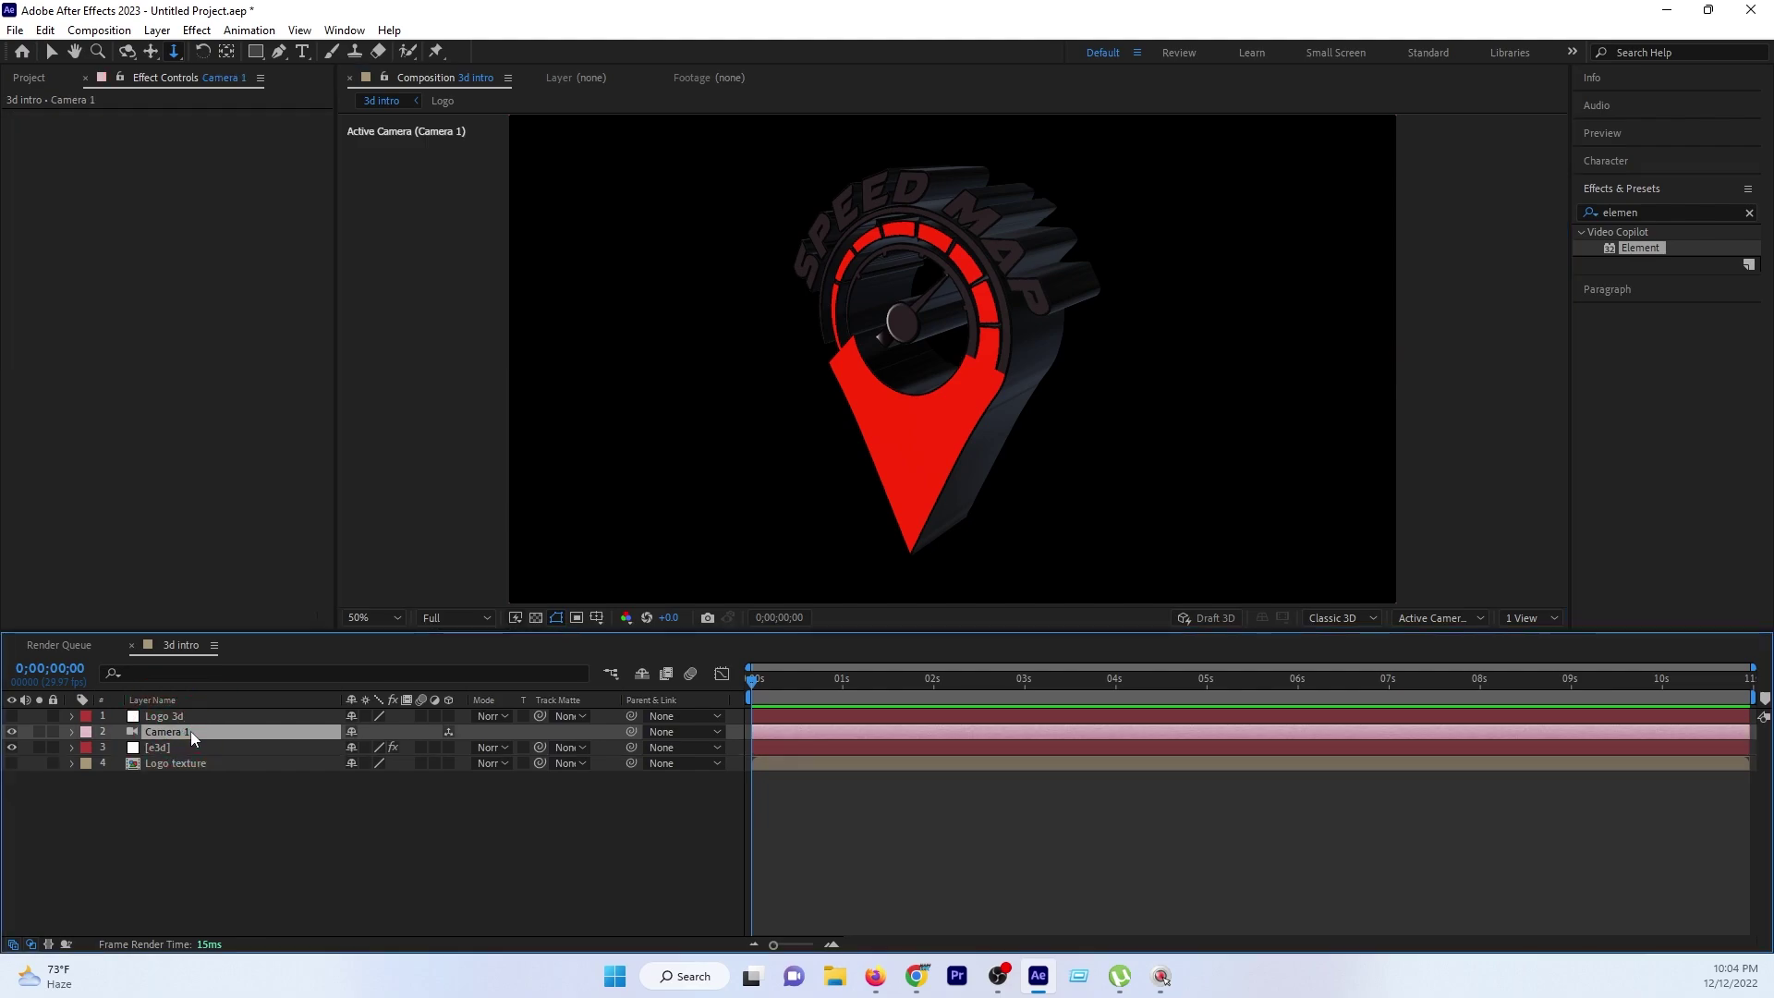
Delete Camera 1 and enable Multi-Object under Element's Group 1 > Particle Look.
{"action": "key", "text": "Delete"}
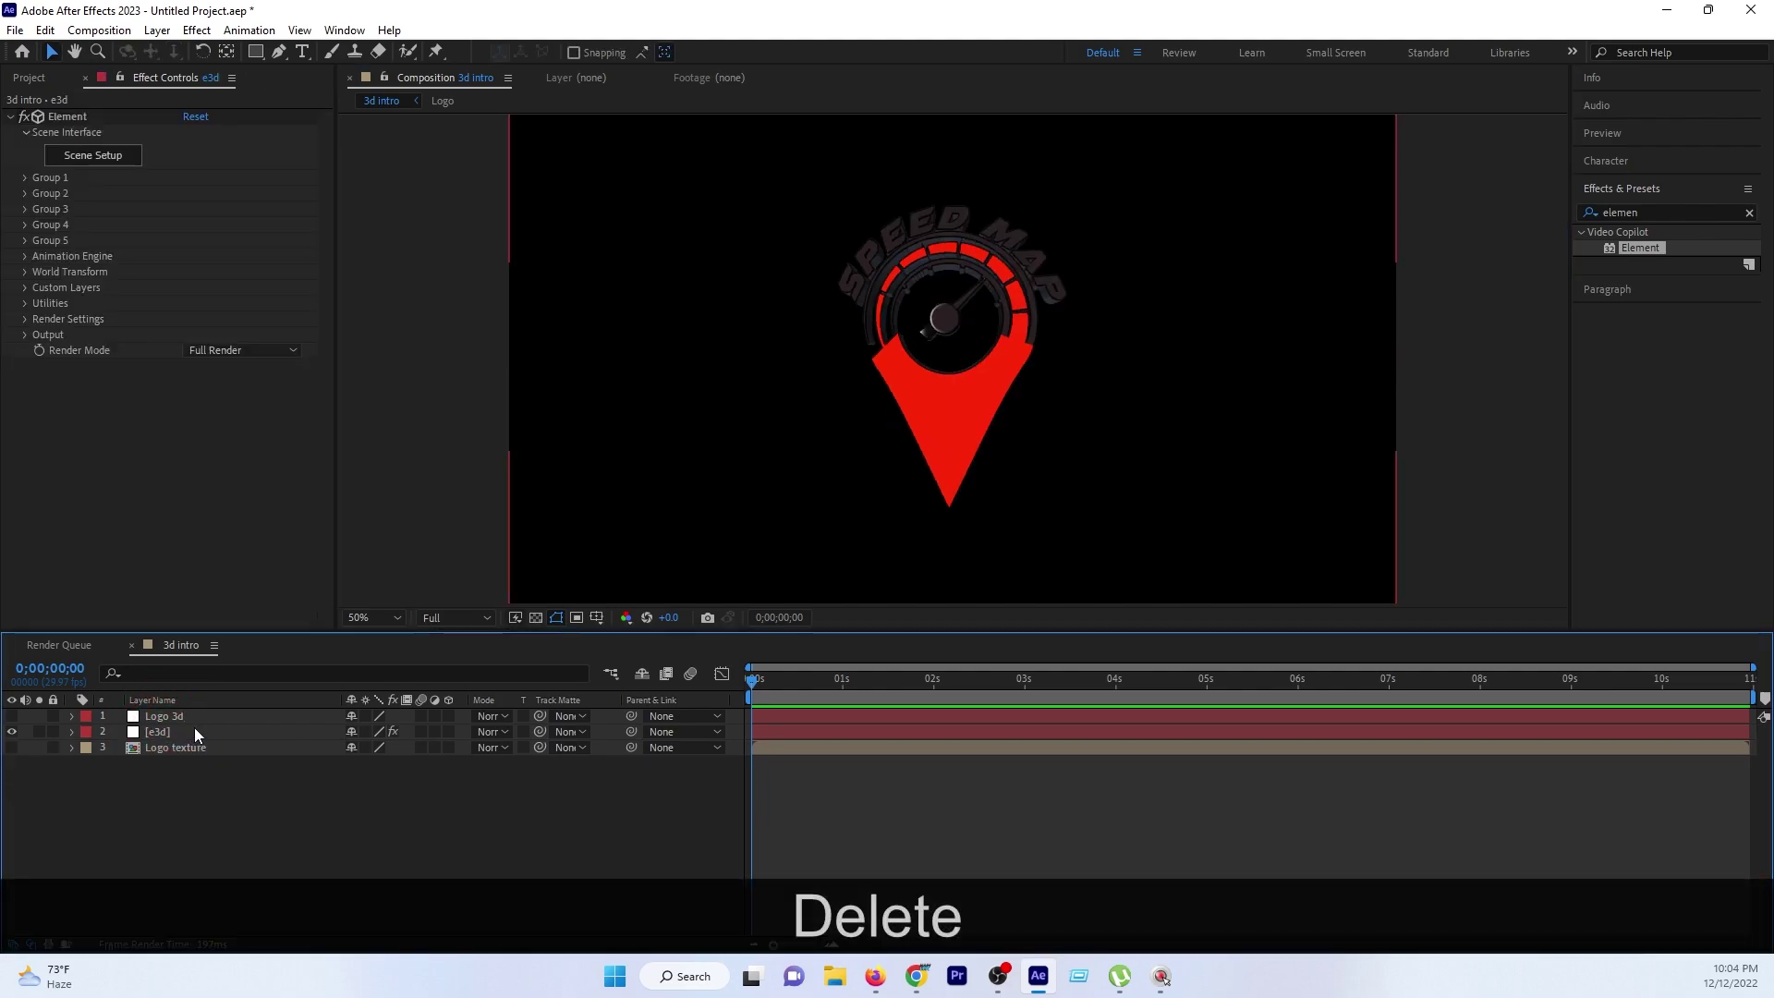
{"action": "left_click", "coordinate": [26, 177]}
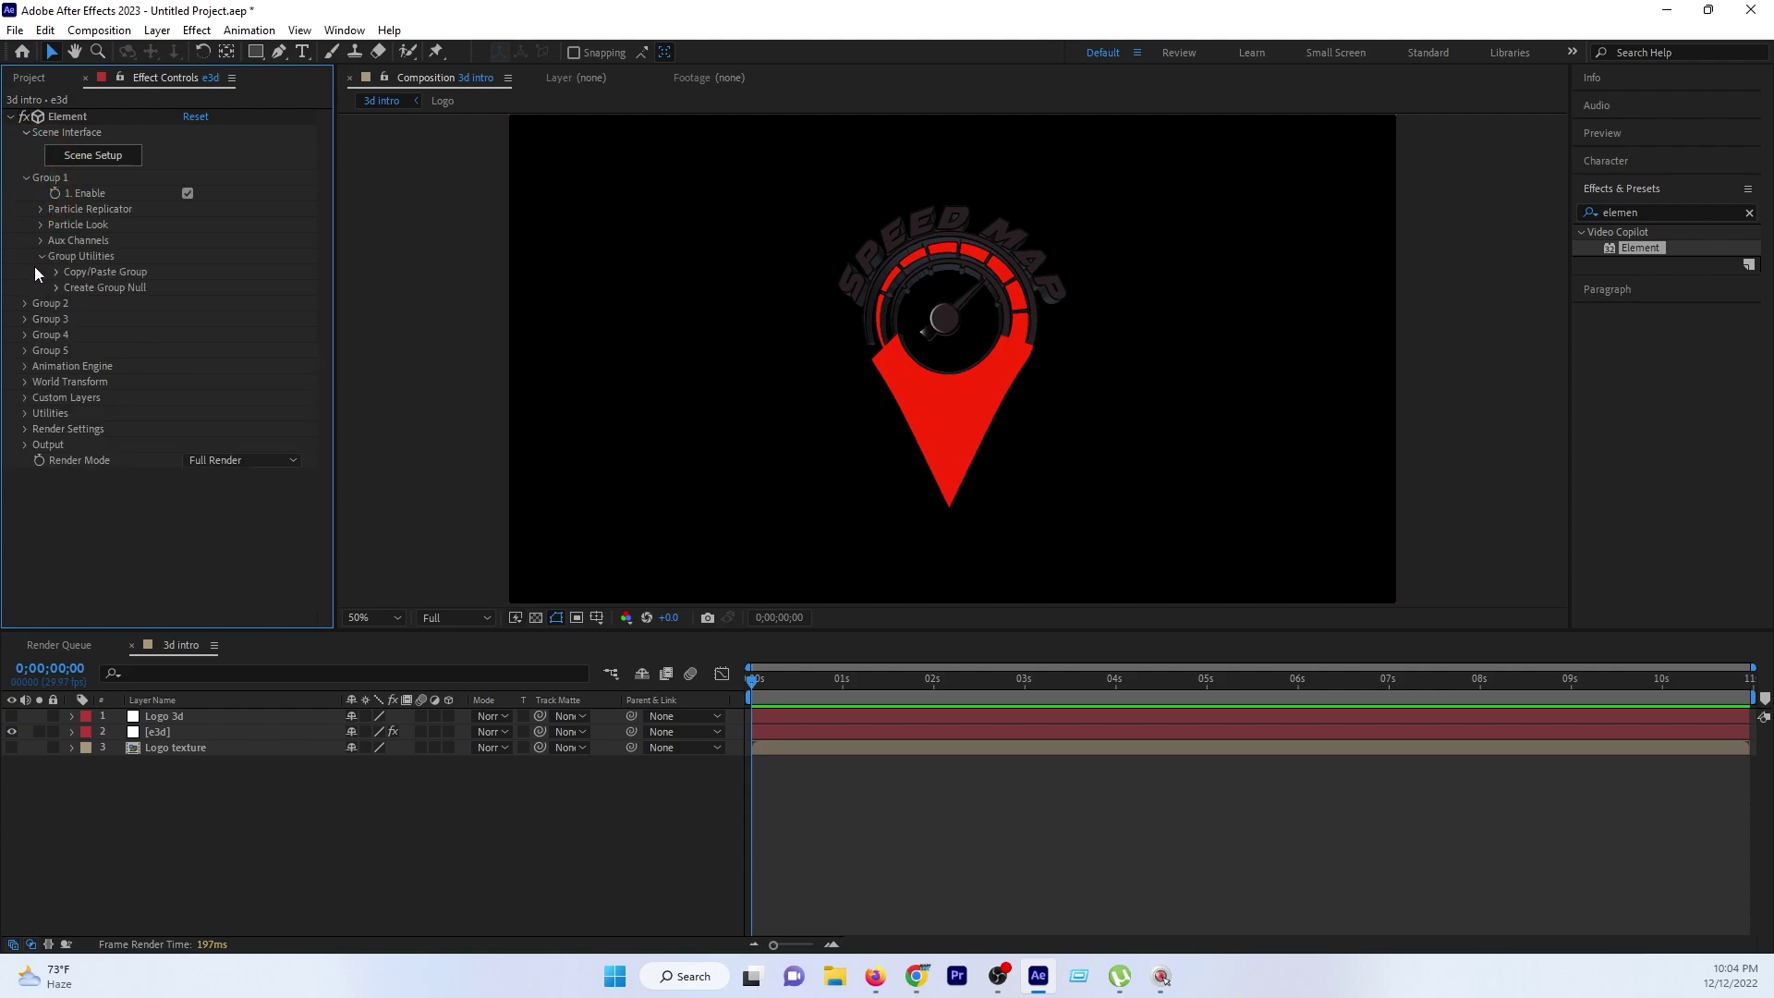
{"action": "left_click", "coordinate": [42, 224]}
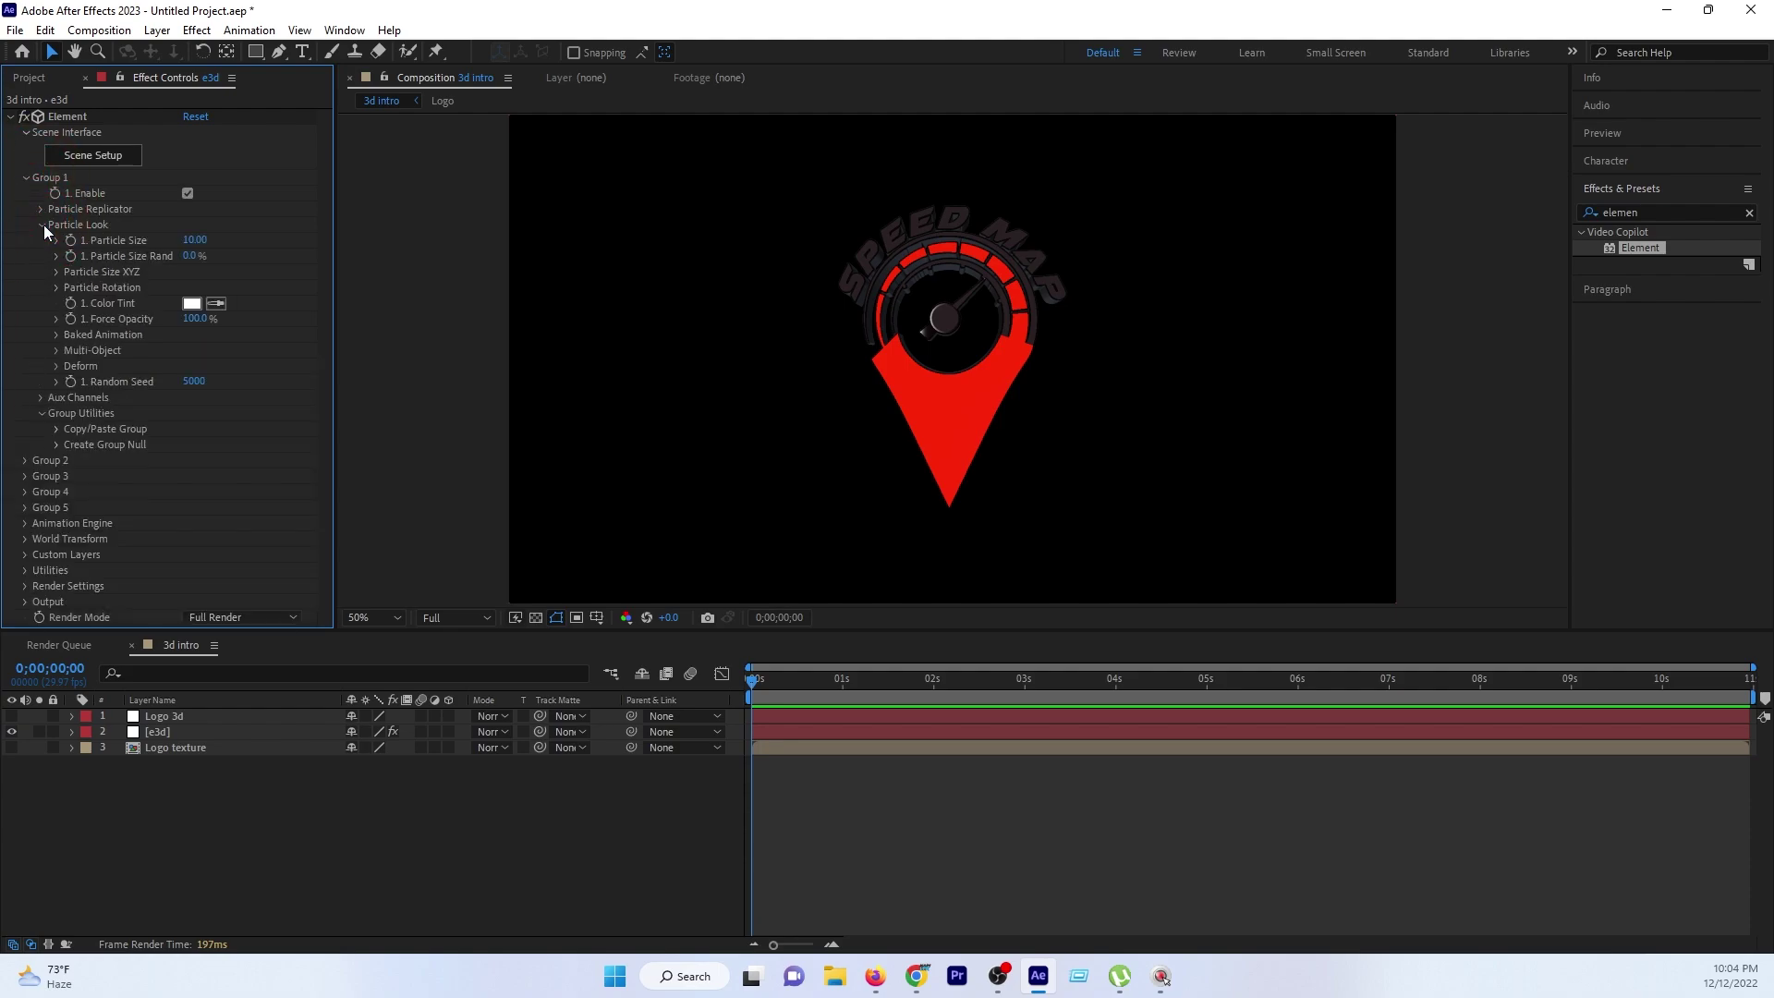
{"action": "left_click", "coordinate": [124, 246]}
{"action": "left_click", "coordinate": [57, 351]}
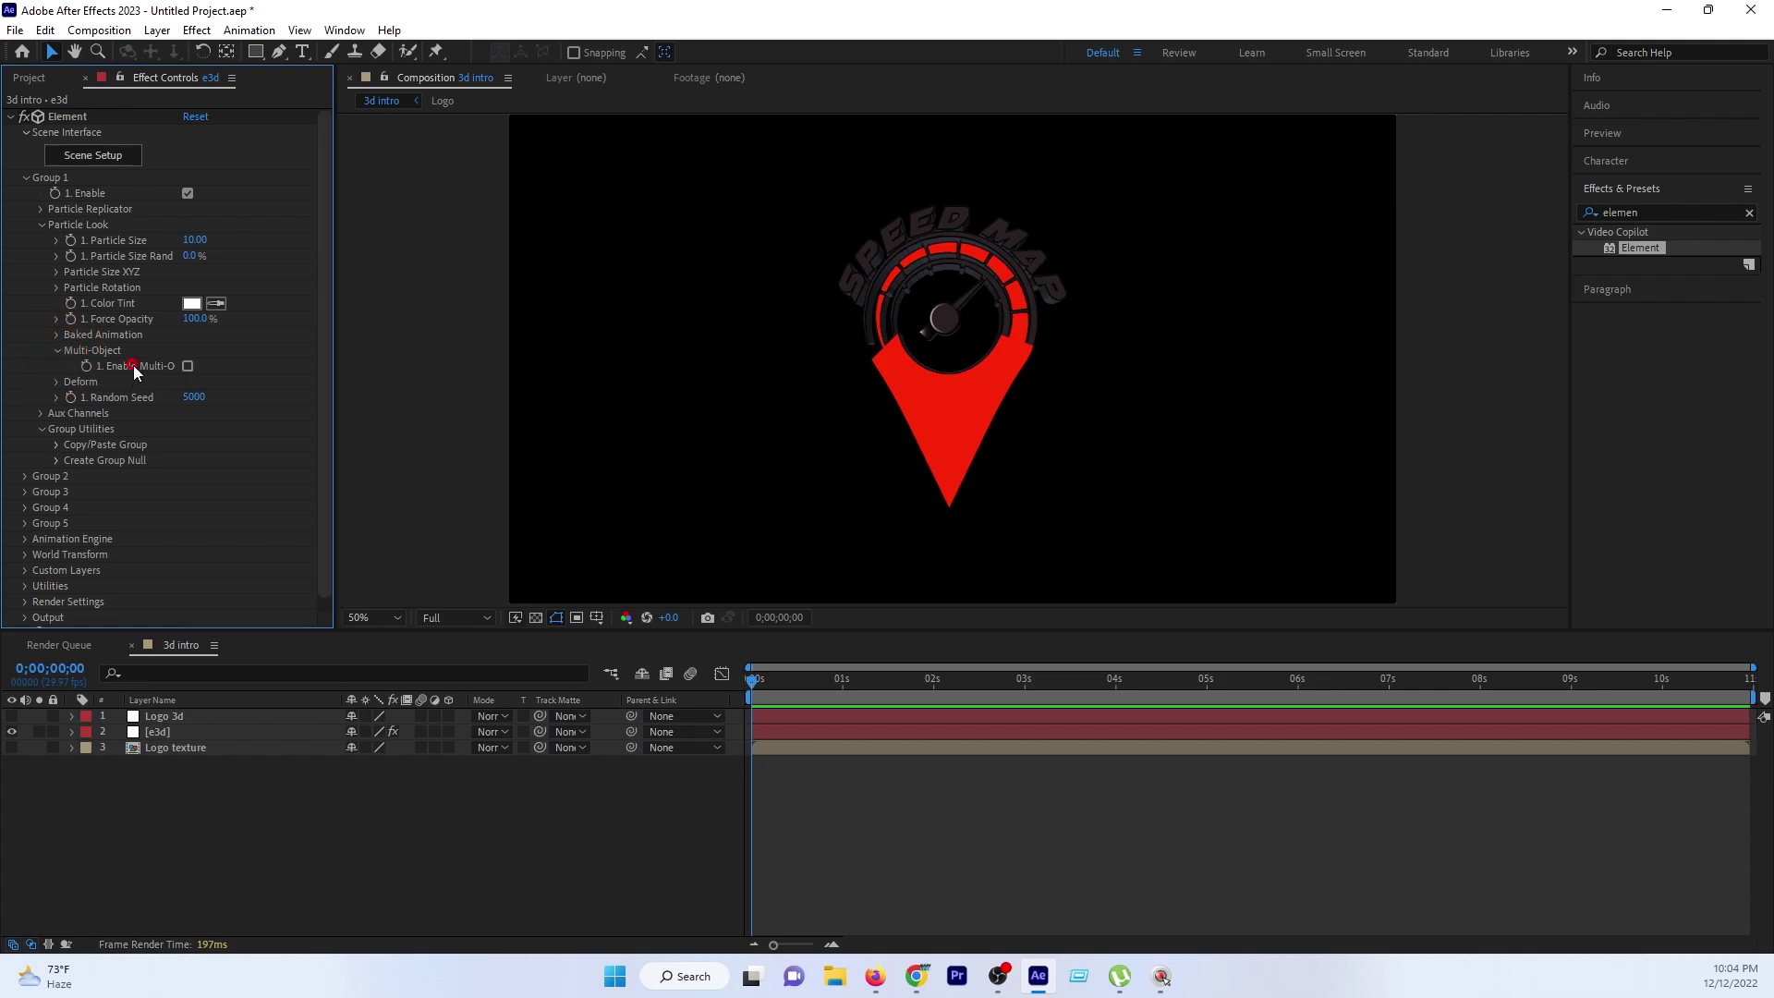
{"action": "left_click", "coordinate": [187, 366]}
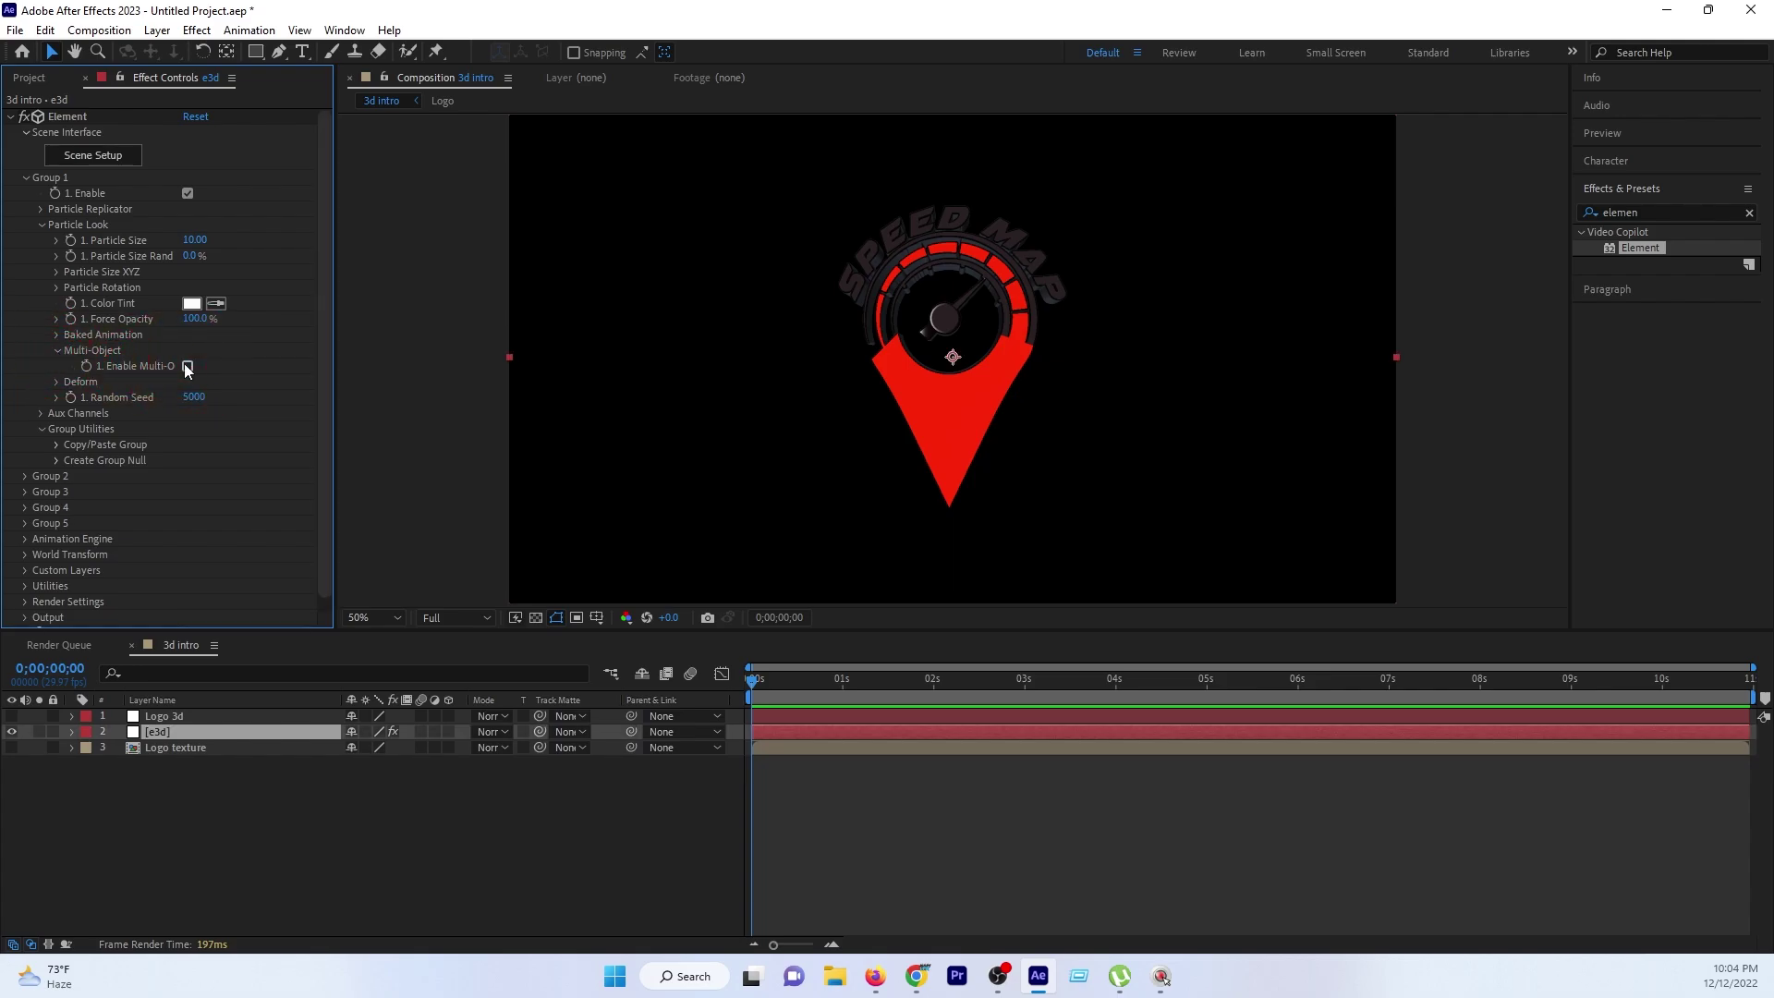
{"action": "left_click", "coordinate": [187, 366]}
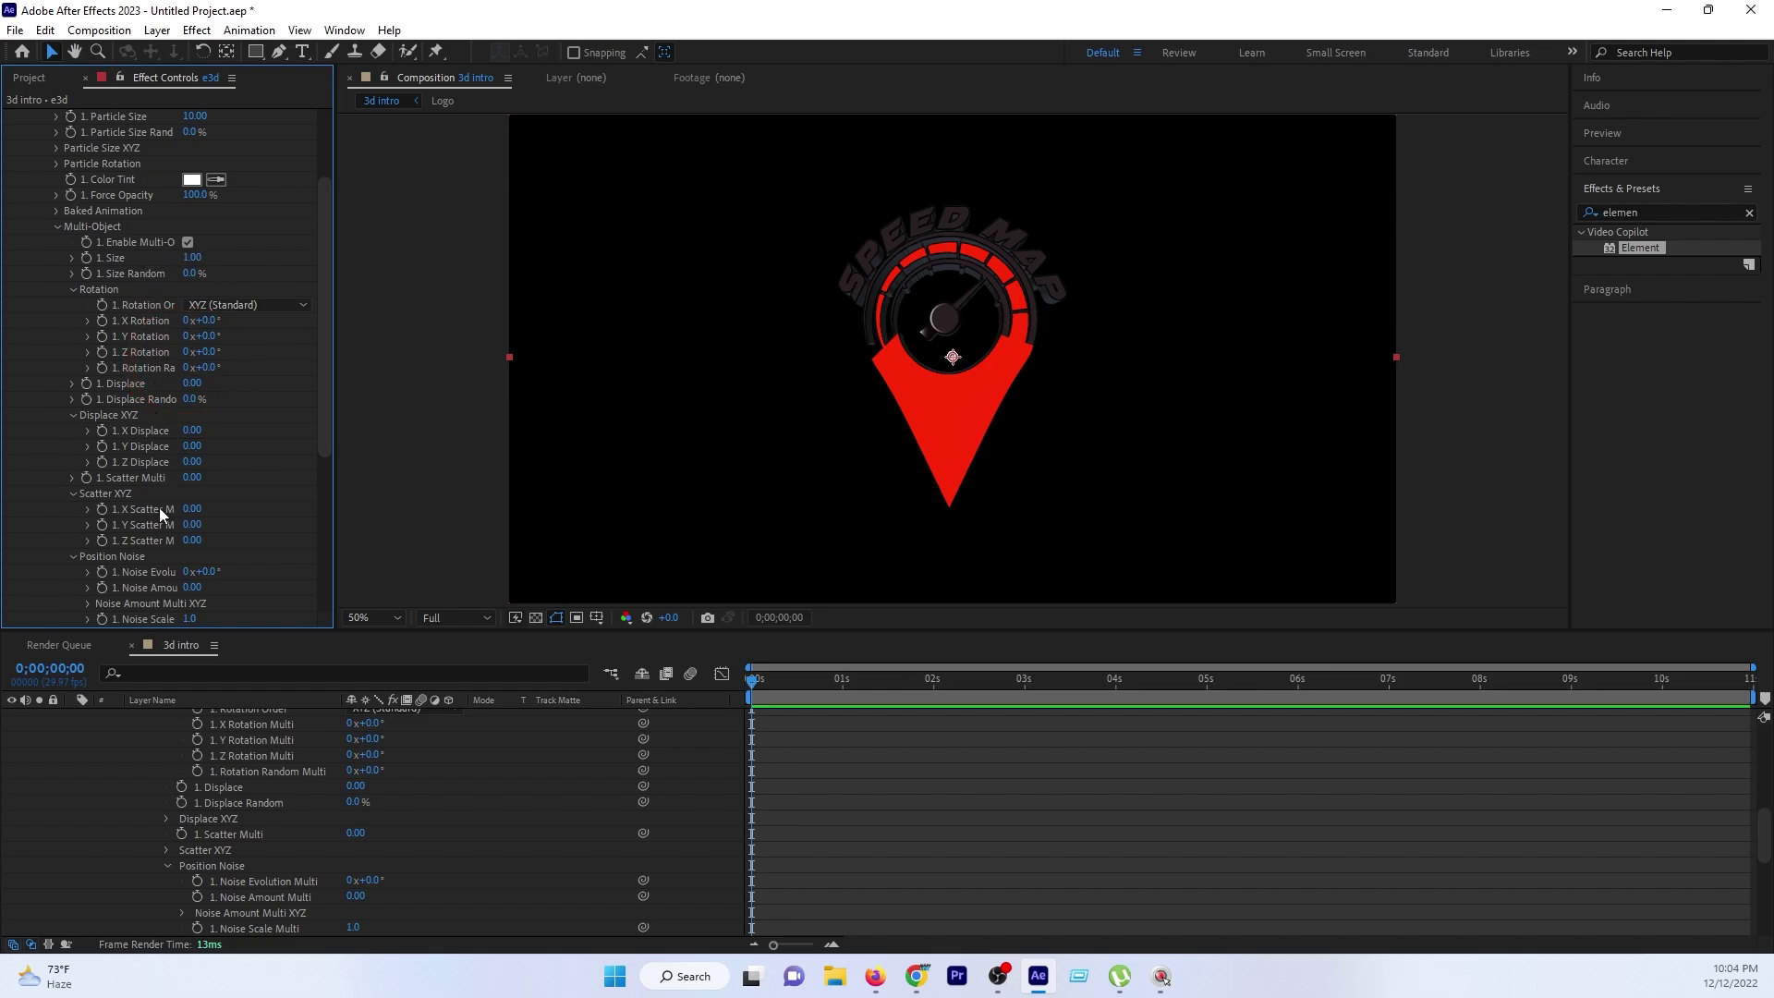
{"action": "scroll", "coordinate": [159, 507], "scroll_direction": "down", "scroll_amount": 3}
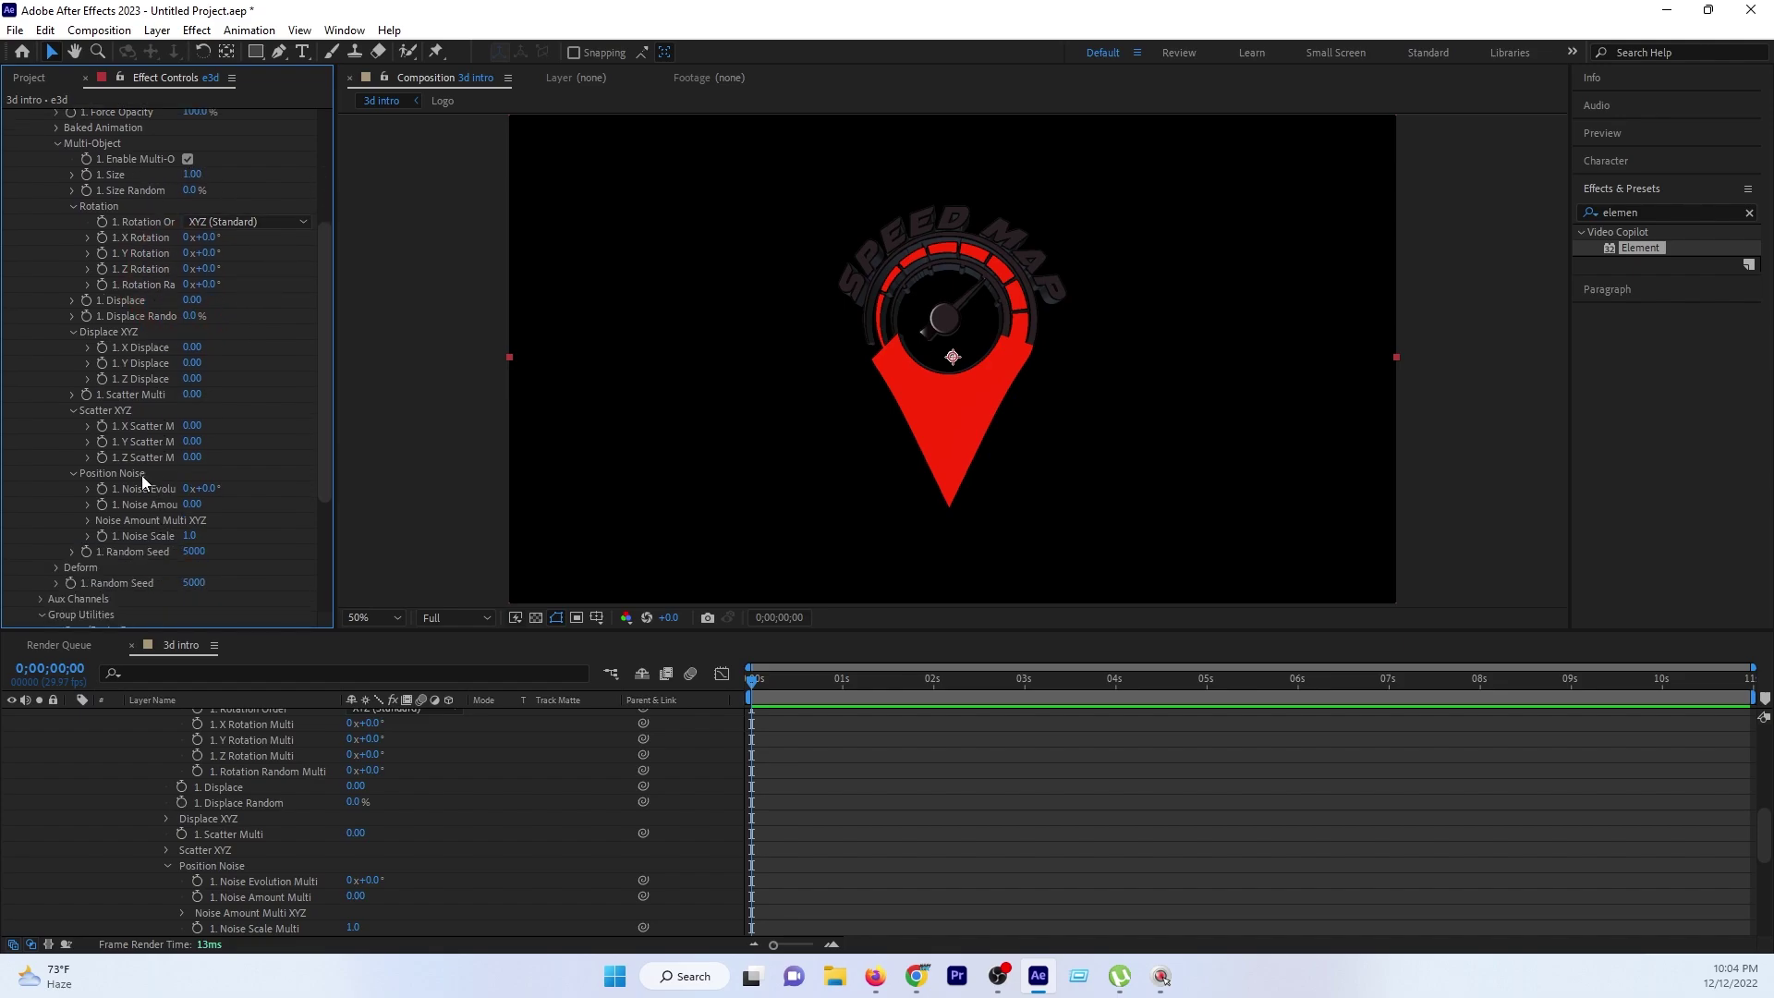
{"action": "scroll", "coordinate": [141, 475], "scroll_direction": "up", "scroll_amount": 5}
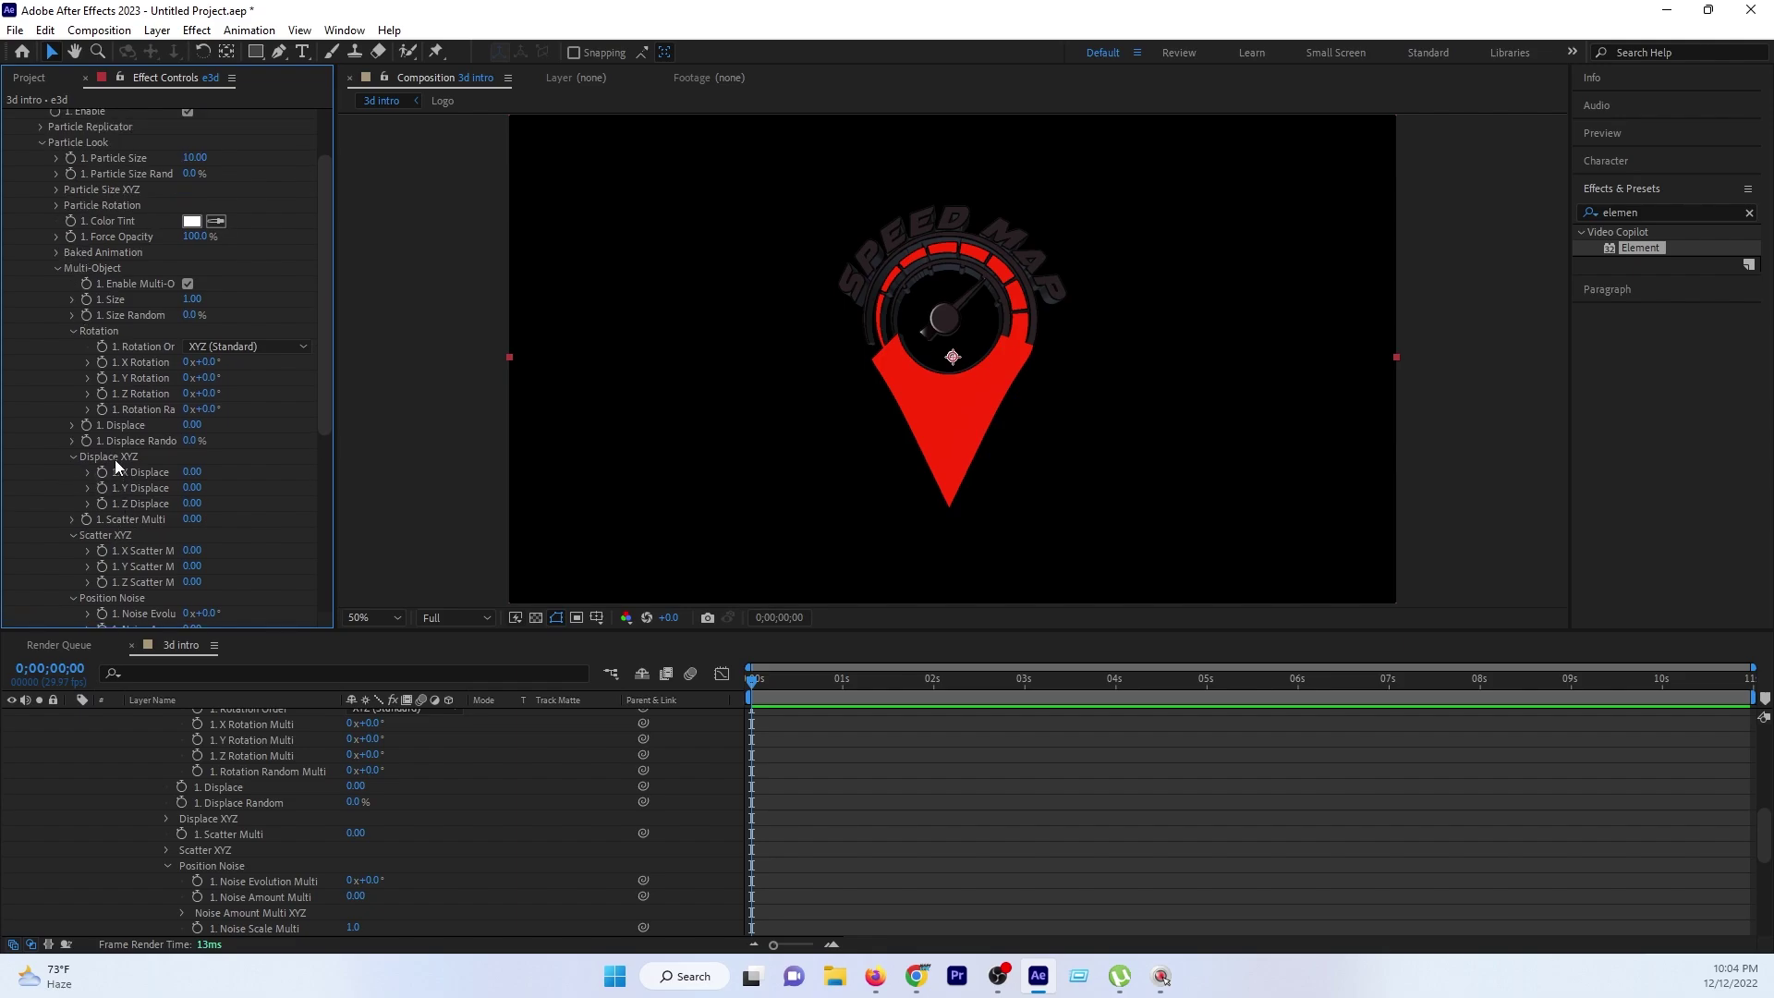
{"action": "scroll", "coordinate": [163, 490], "scroll_direction": "down", "scroll_amount": 3}
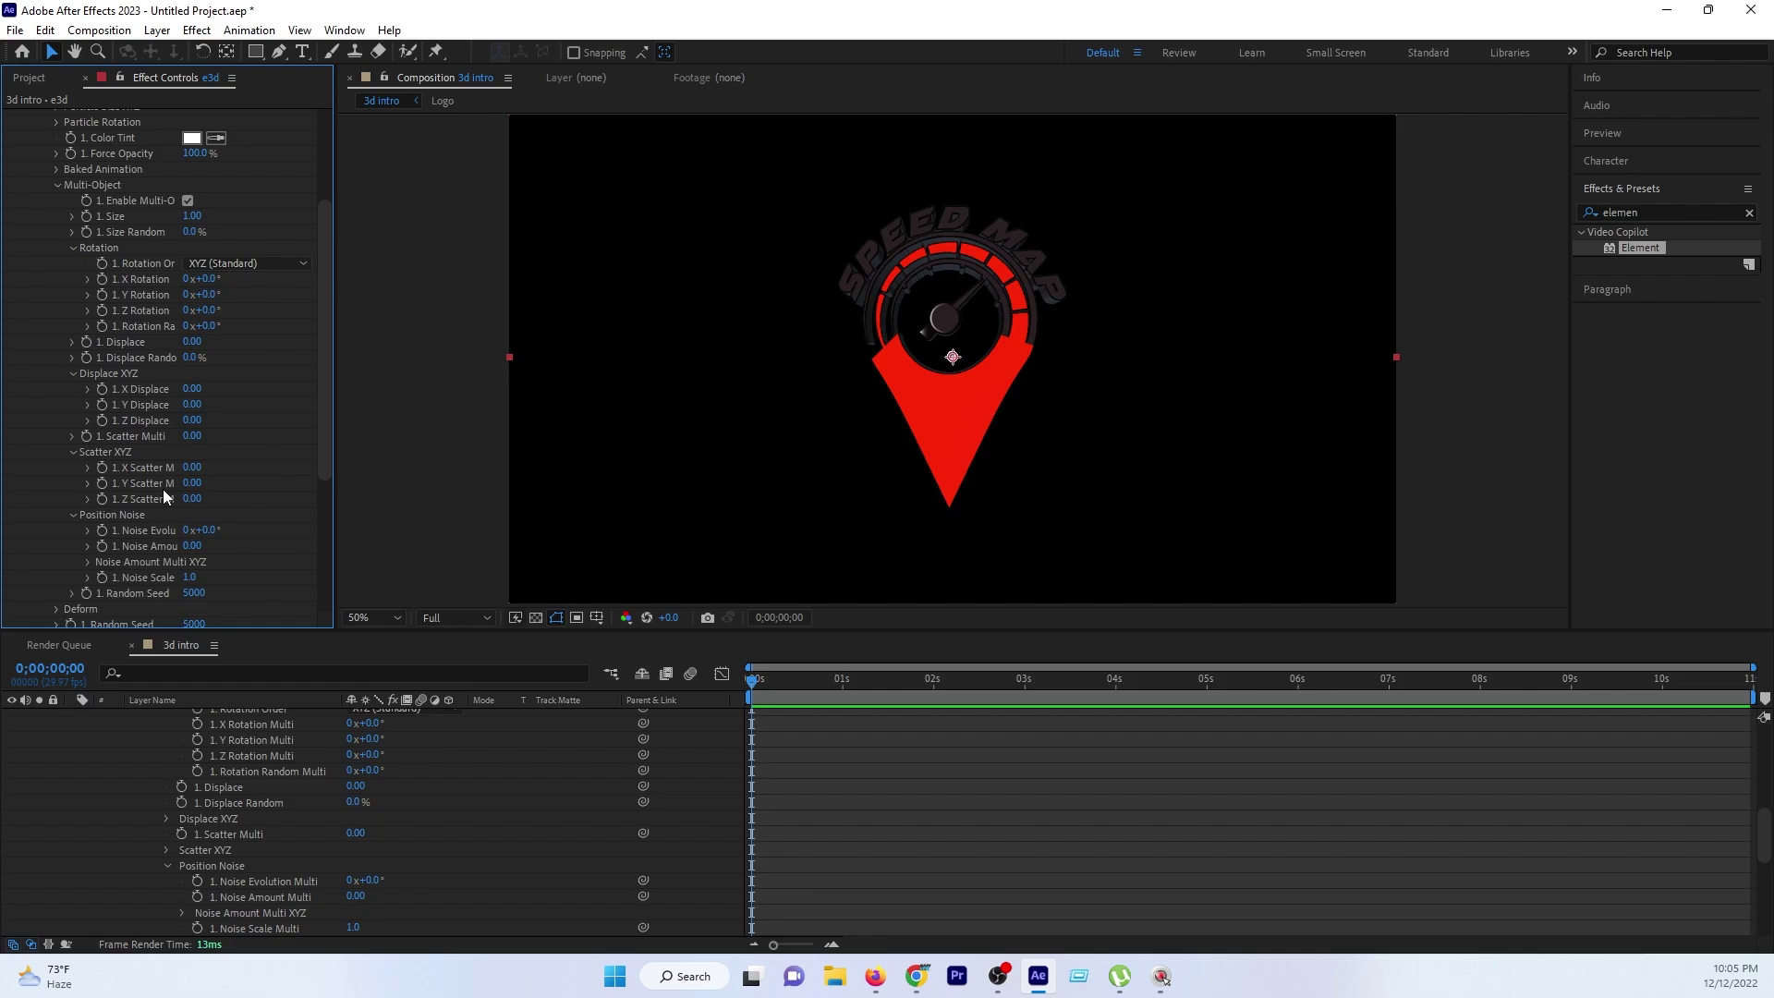
{"action": "scroll", "coordinate": [163, 498], "scroll_direction": "up", "scroll_amount": 3}
{"action": "scroll", "coordinate": [158, 500], "scroll_direction": "up", "scroll_amount": 2}
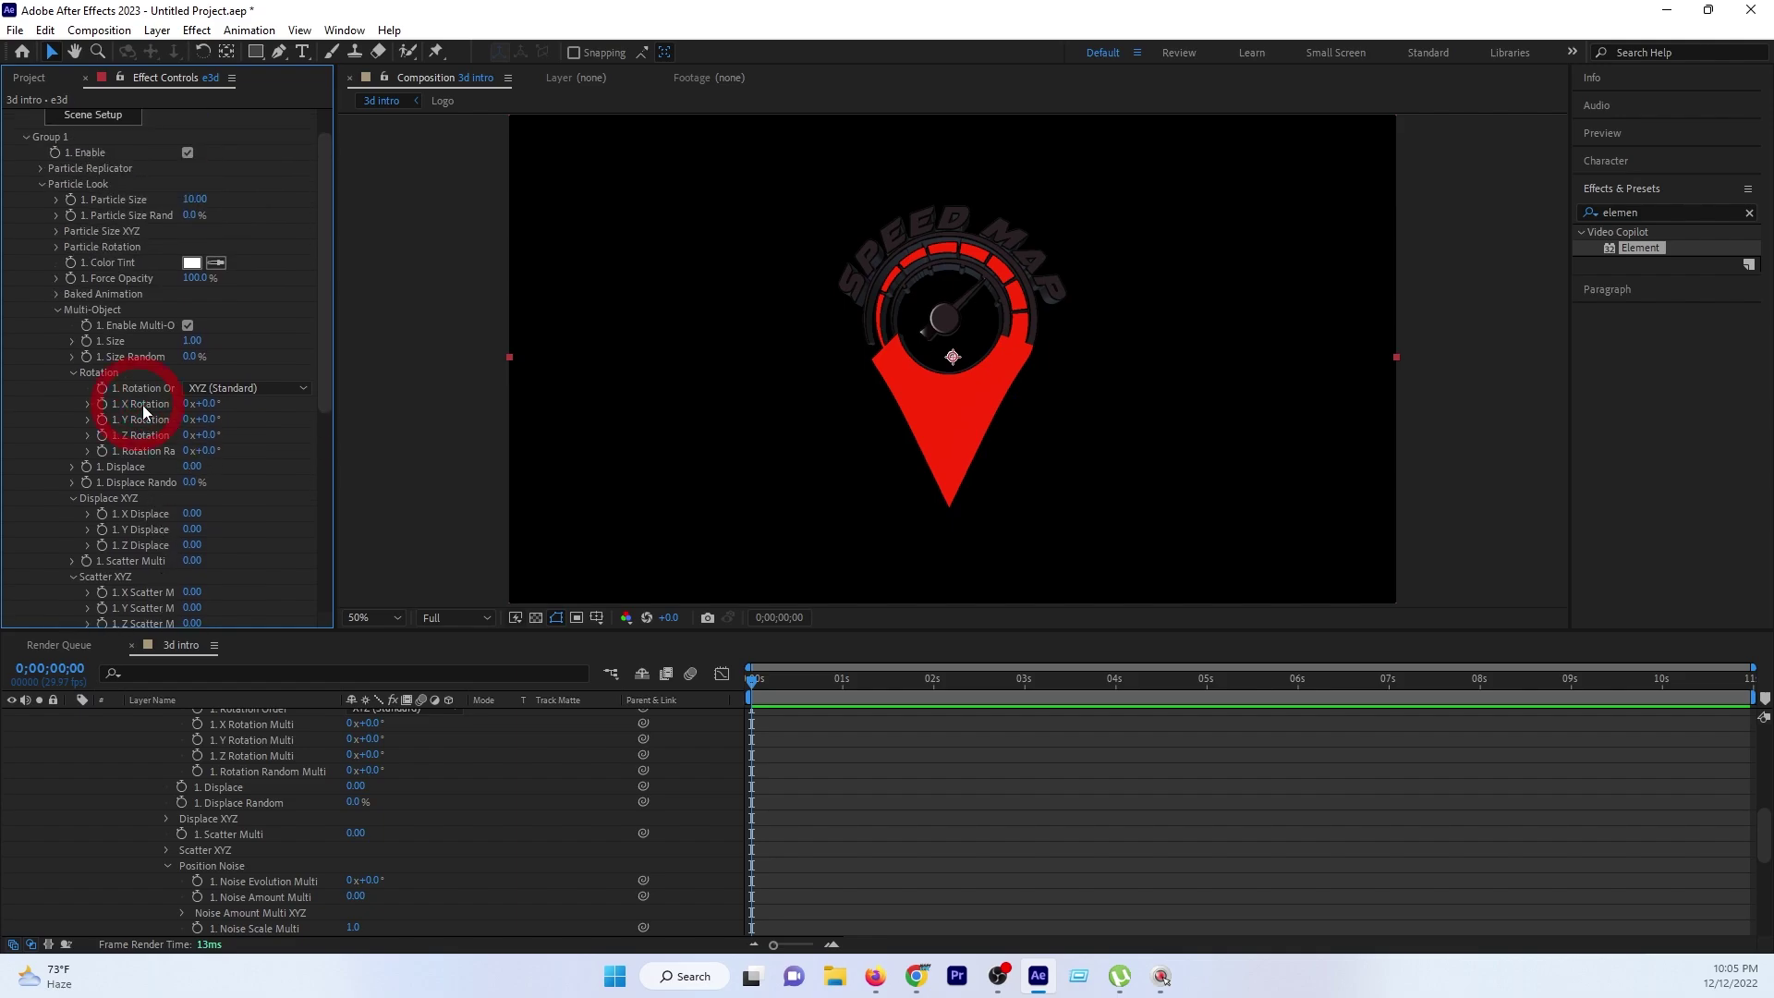
{"action": "mouse_move", "coordinate": [205, 403]}
{"action": "left_mouse_down"}
{"action": "mouse_move", "coordinate": [269, 393]}
{"action": "mouse_move", "coordinate": [216, 385]}
{"action": "left_mouse_up"}
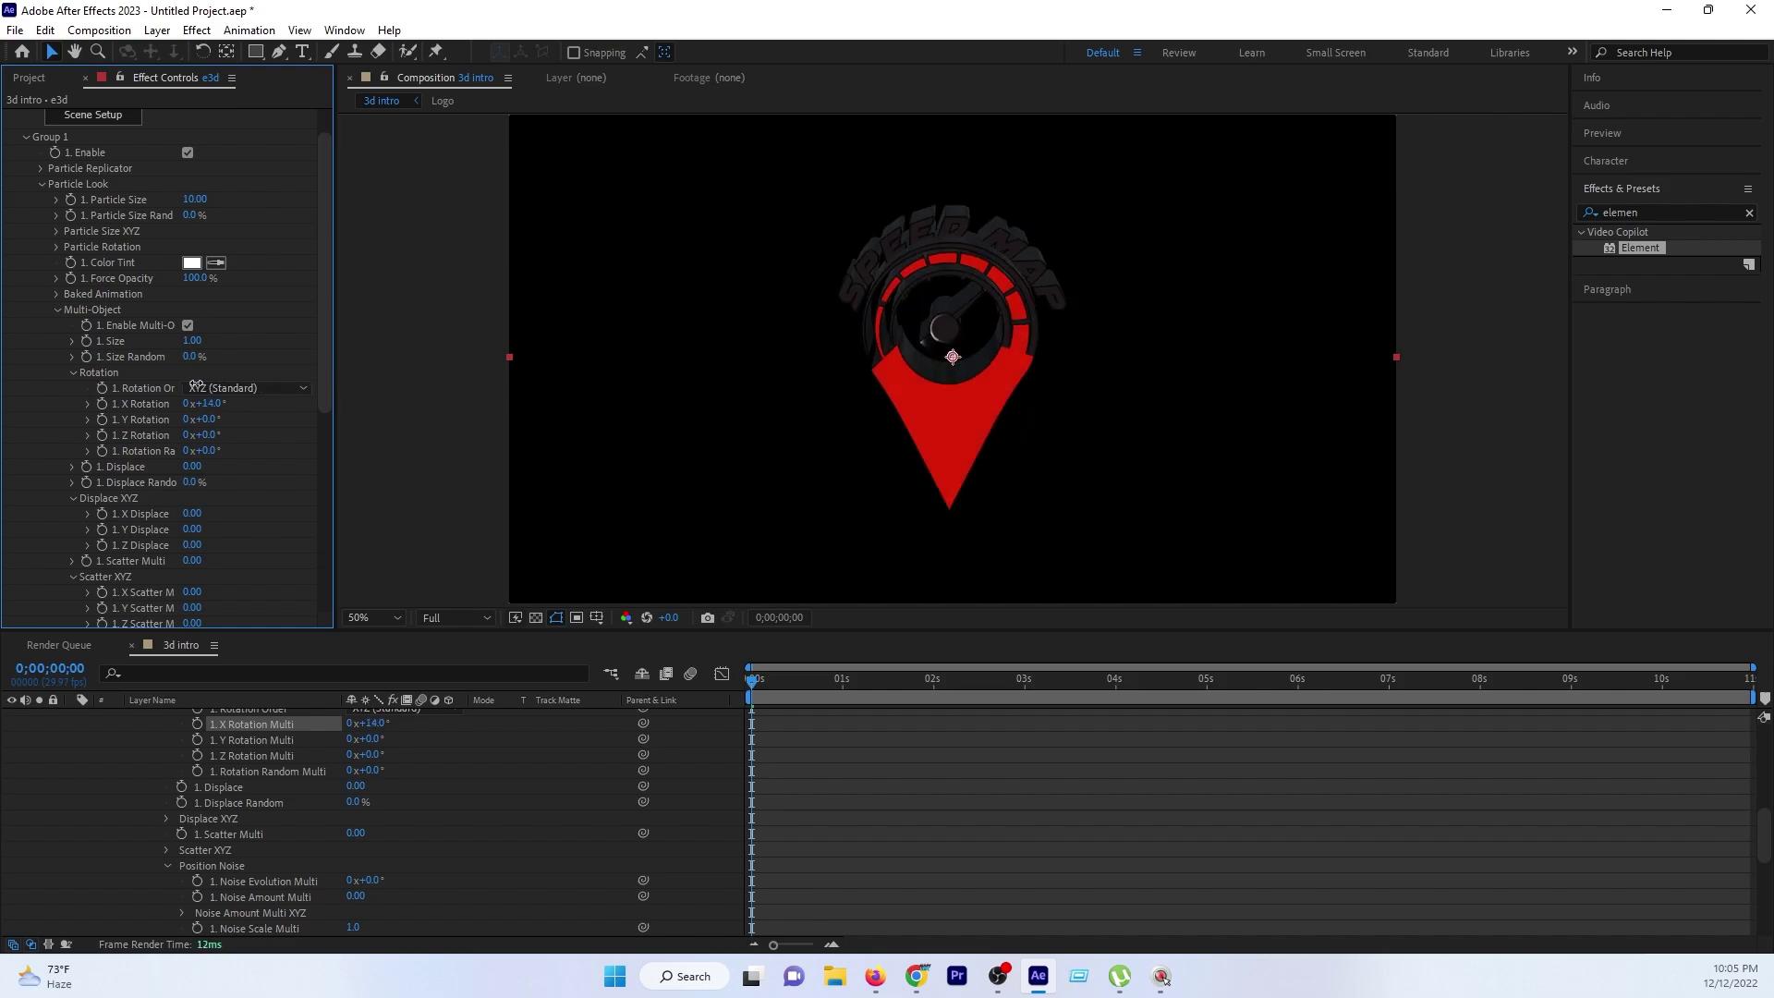
{"action": "key", "text": "ctrl+z"}
{"action": "left_click_drag", "start_coordinate": [209, 421], "coordinate": [242, 412]}
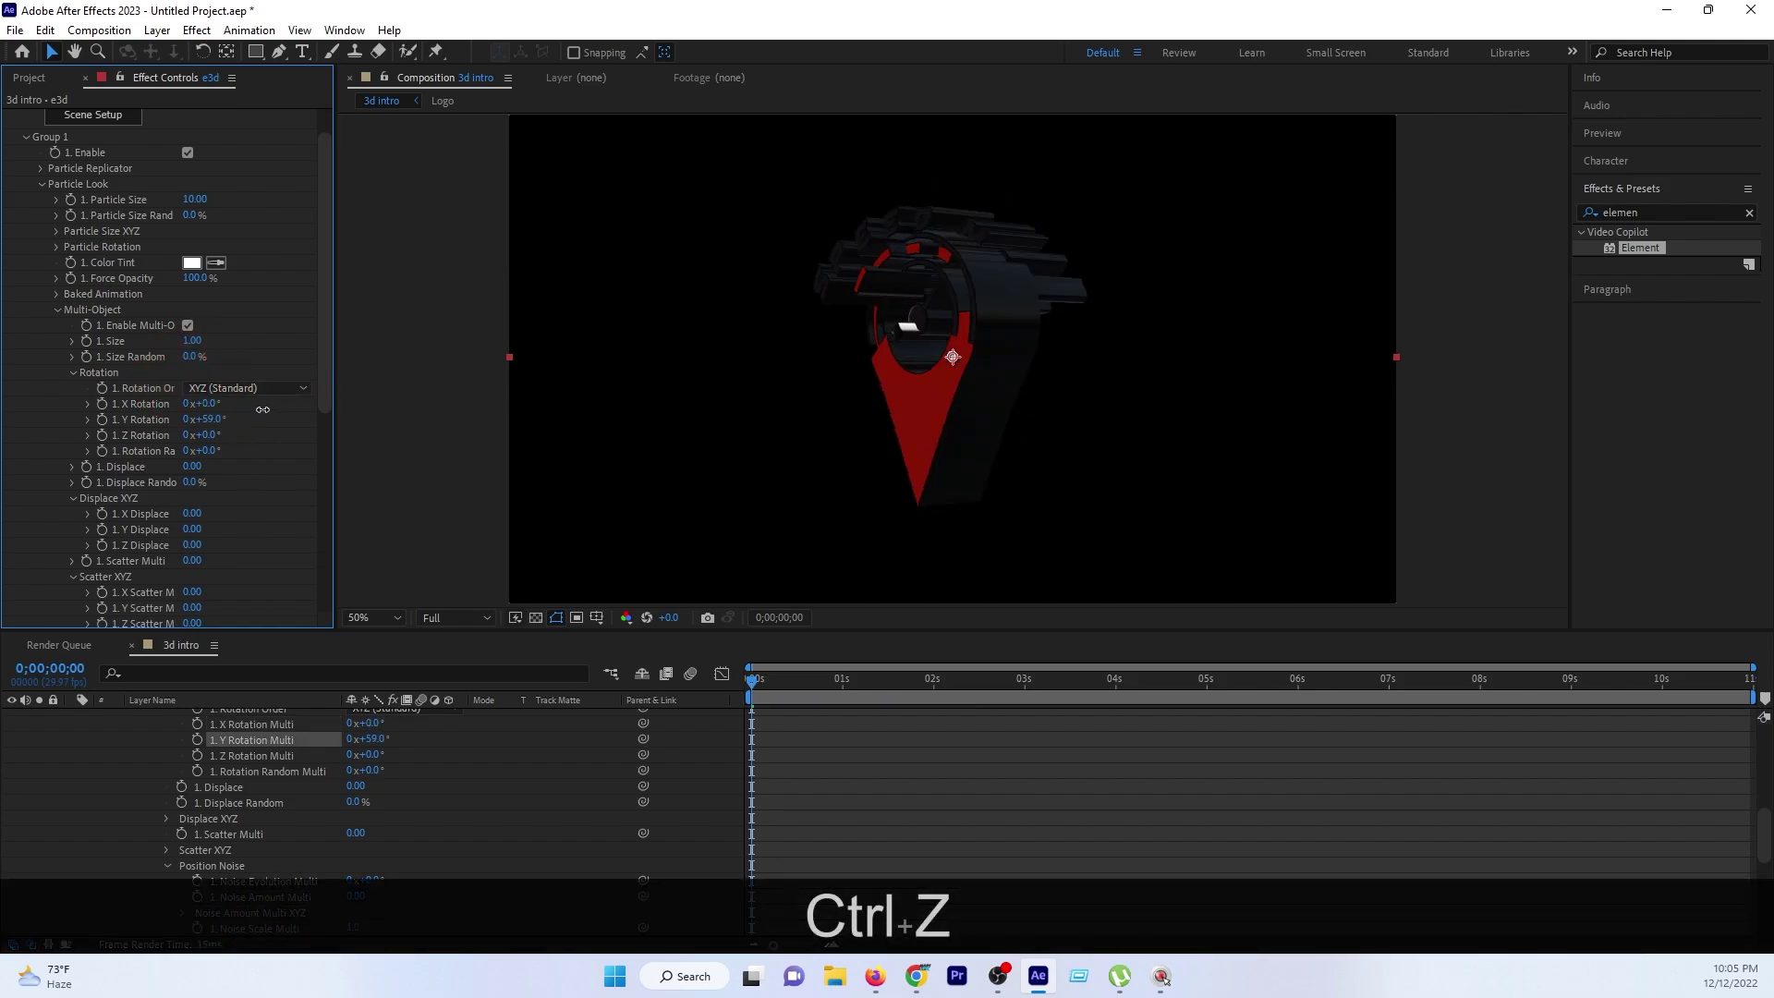
{"action": "key", "text": "ctrl+z"}
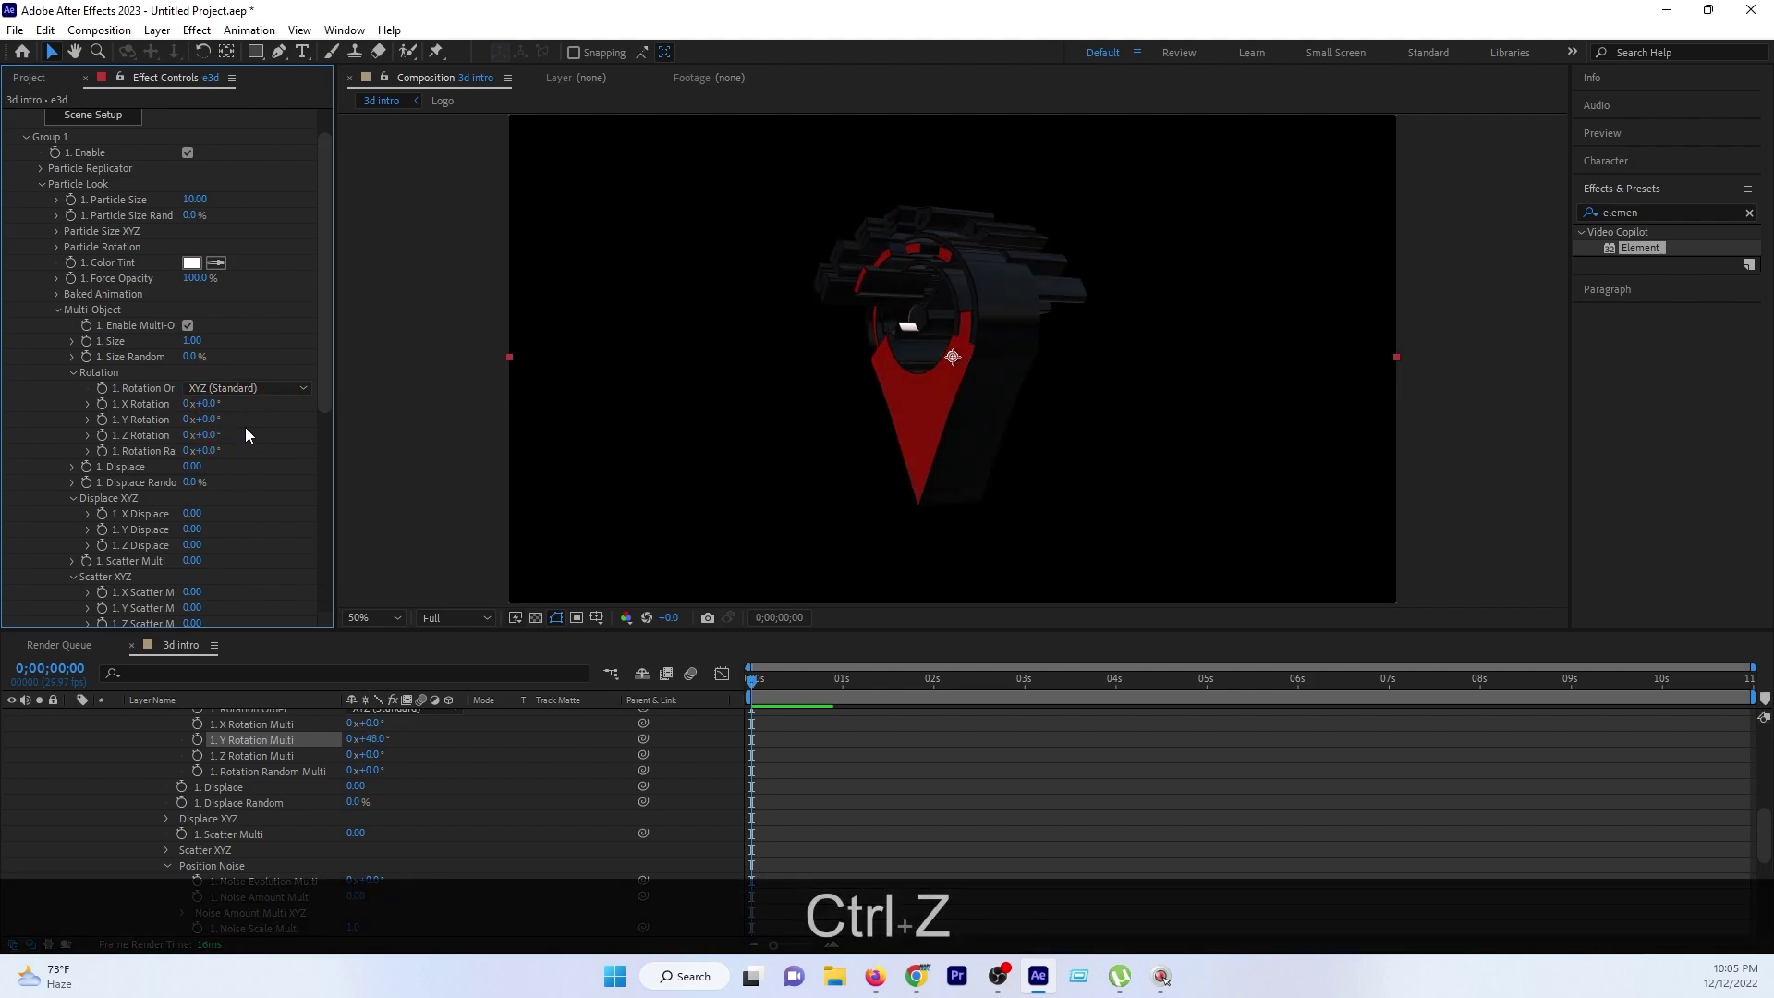
{"action": "mouse_move", "coordinate": [201, 436]}
{"action": "left_mouse_down"}
{"action": "mouse_move", "coordinate": [259, 419]}
{"action": "mouse_move", "coordinate": [141, 430]}
{"action": "left_mouse_up"}
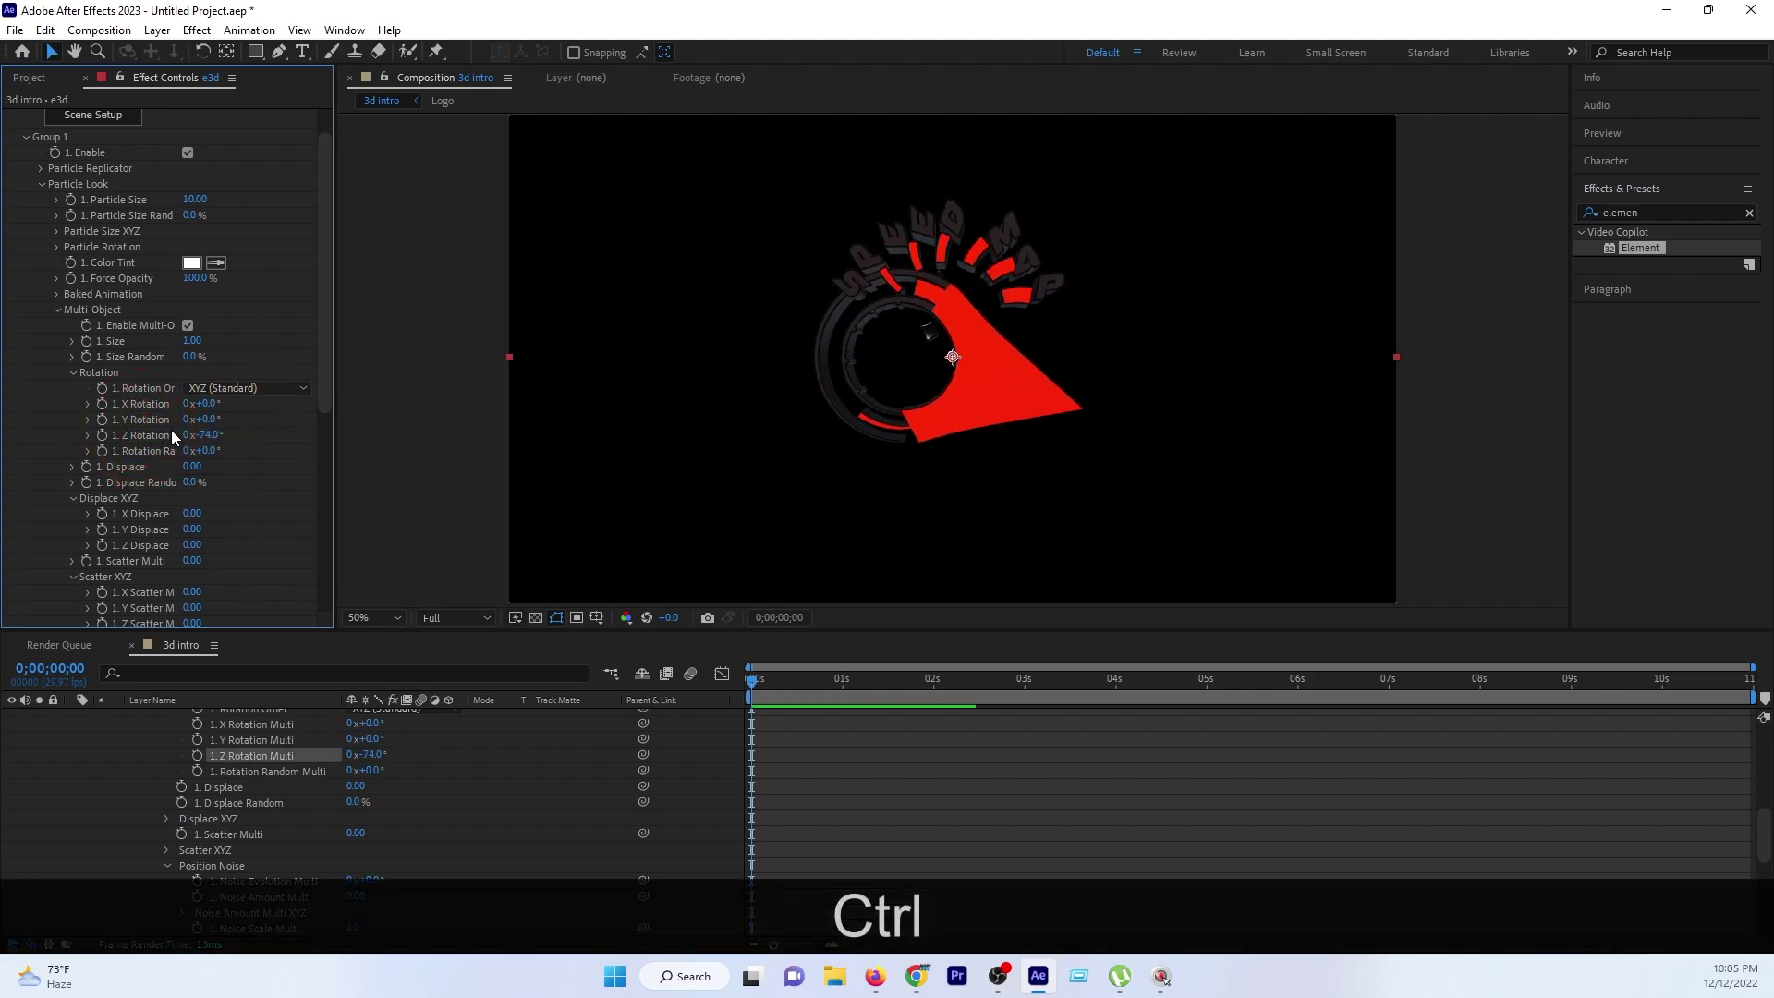
{"action": "key", "text": "ctrl+z"}
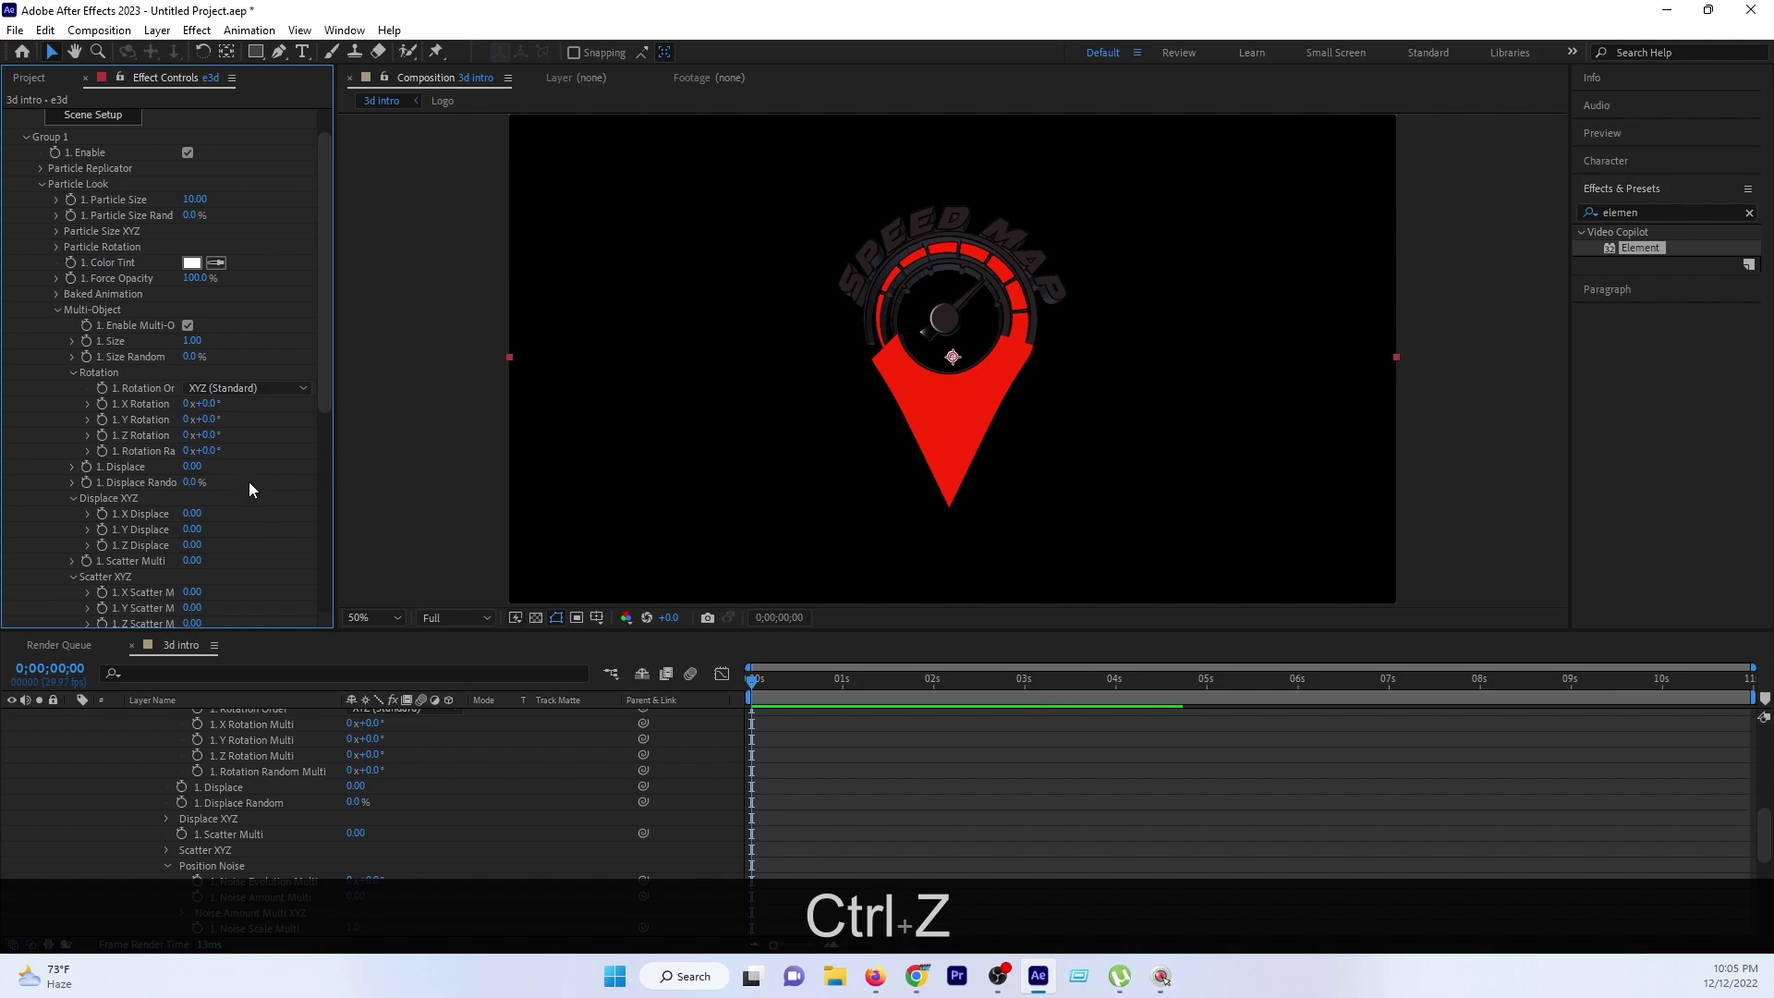
{"action": "scroll", "coordinate": [246, 479], "scroll_direction": "down", "scroll_amount": 1}
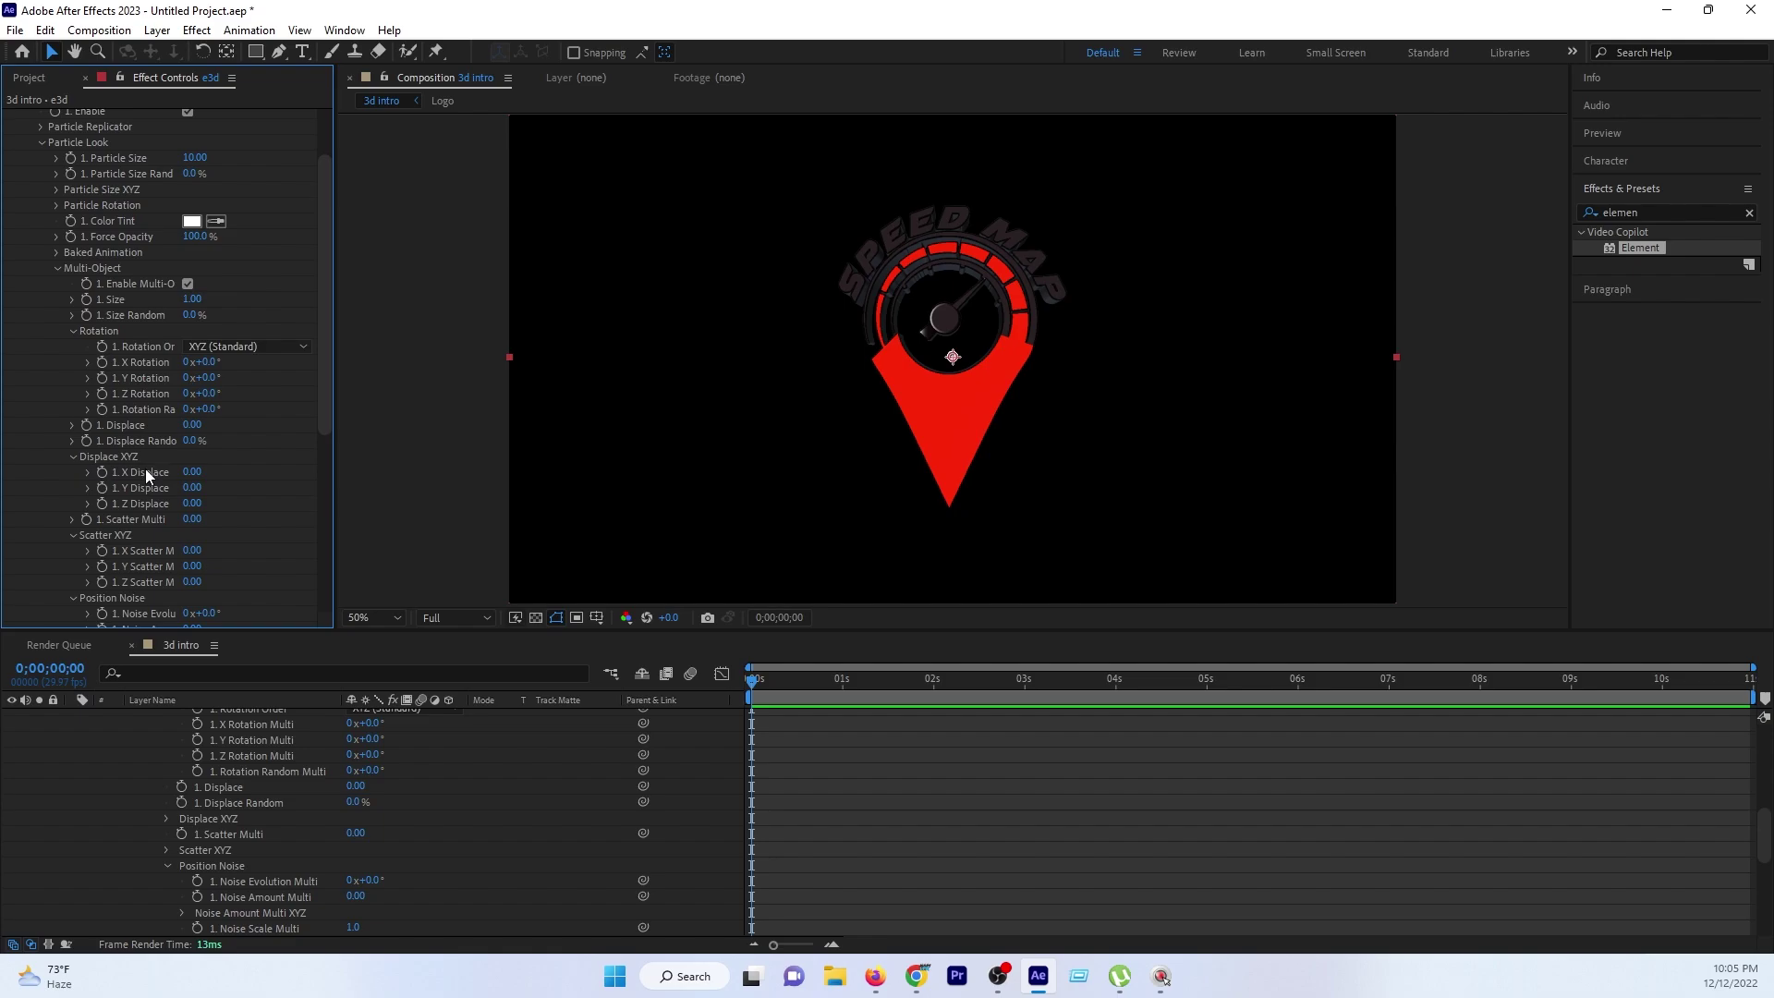
{"action": "left_click_drag", "start_coordinate": [192, 471], "coordinate": [1305, 346]}
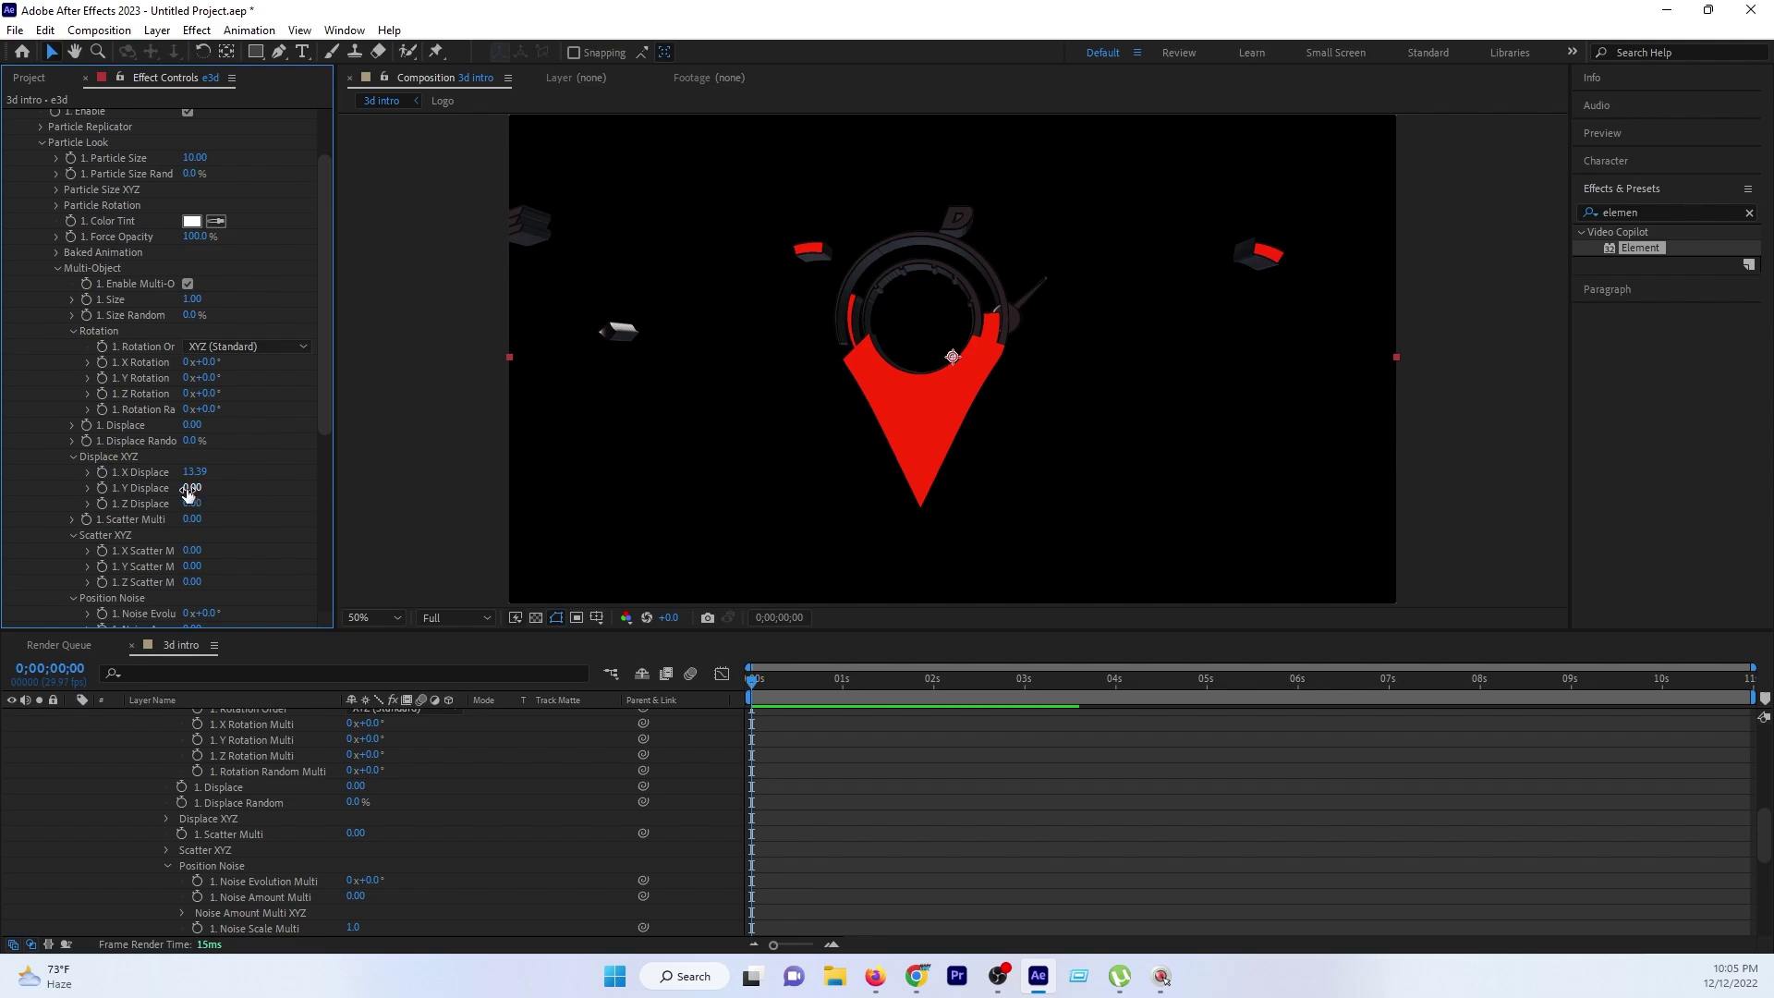
{"action": "key", "text": "ctrl+z"}
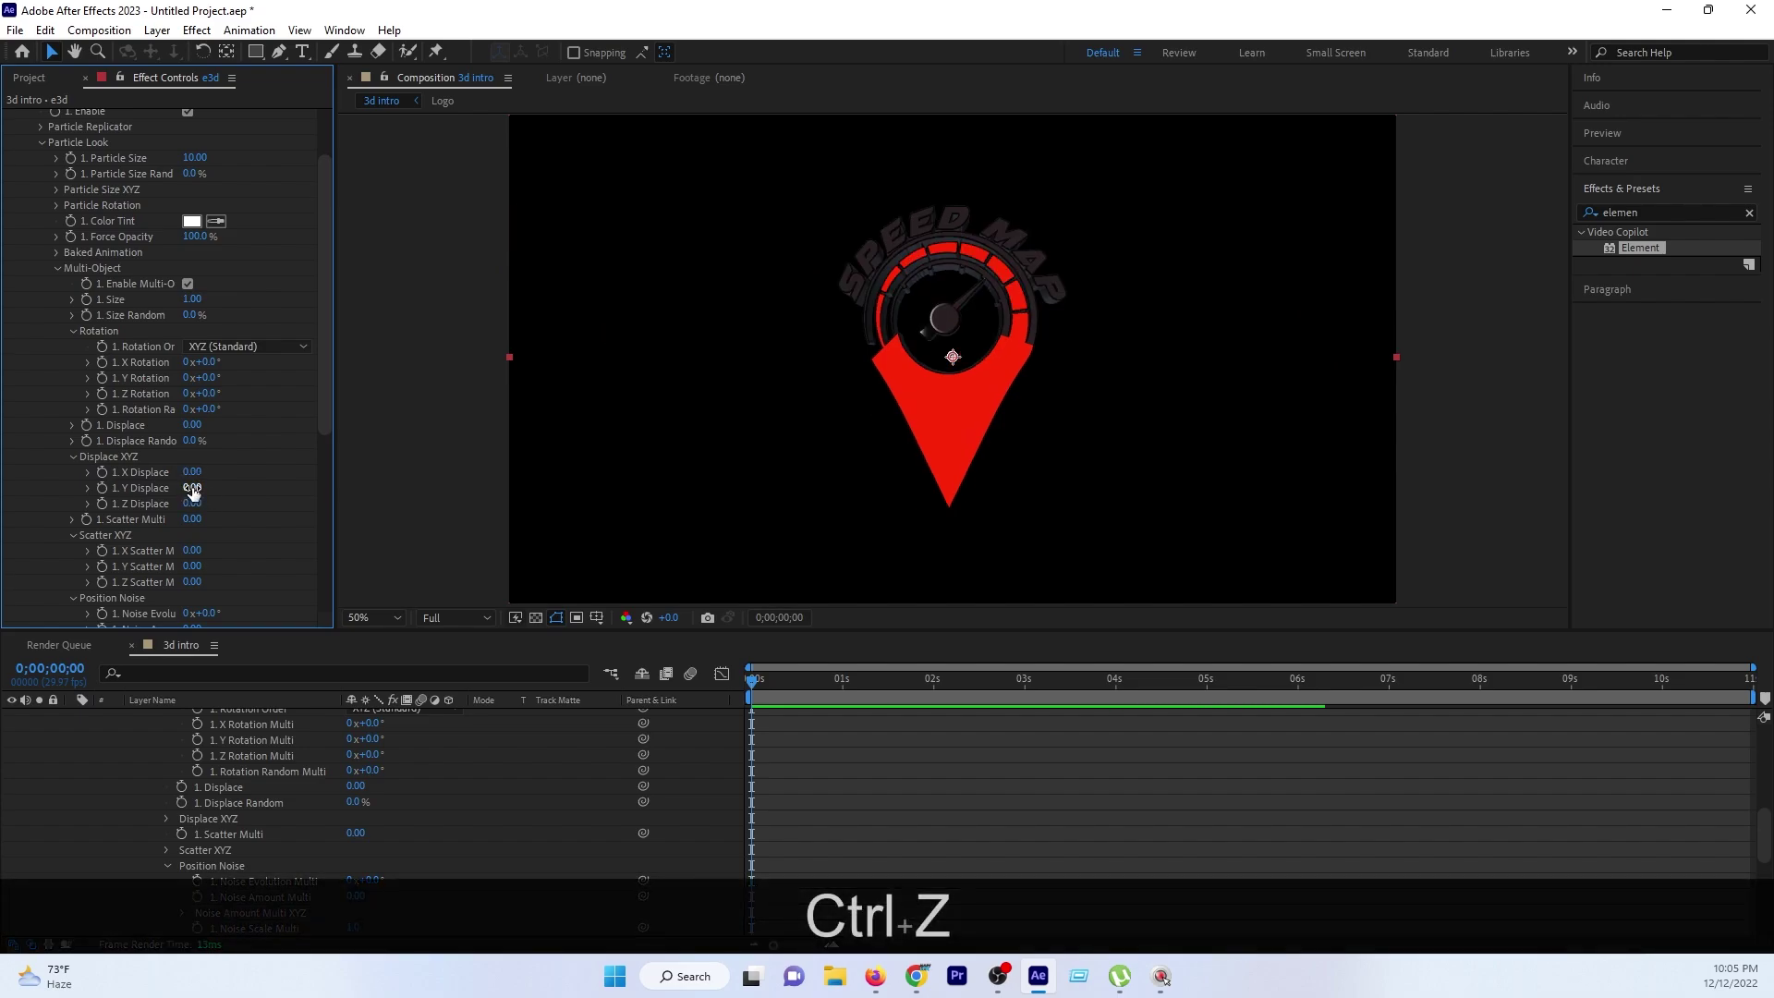
{"action": "mouse_move", "coordinate": [191, 488]}
{"action": "left_mouse_down"}
{"action": "mouse_move", "coordinate": [218, 486]}
{"action": "mouse_move", "coordinate": [160, 506]}
{"action": "left_mouse_up"}
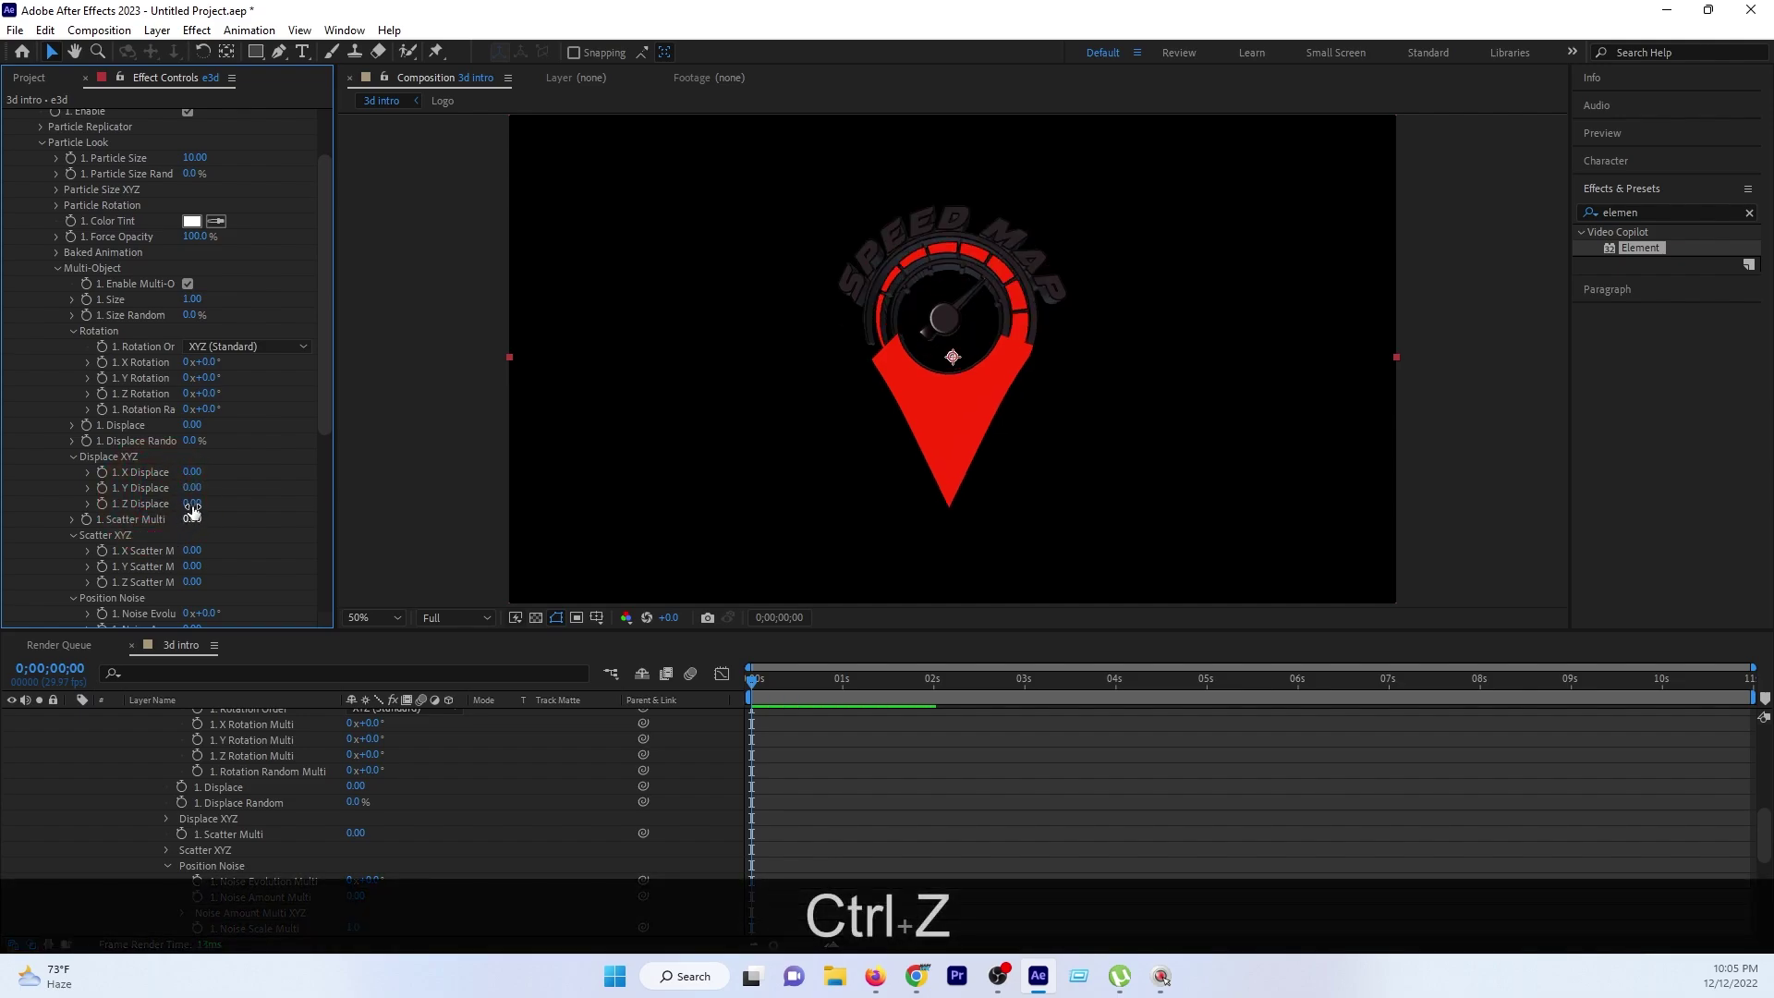
{"action": "left_click_drag", "start_coordinate": [192, 504], "coordinate": [198, 504]}
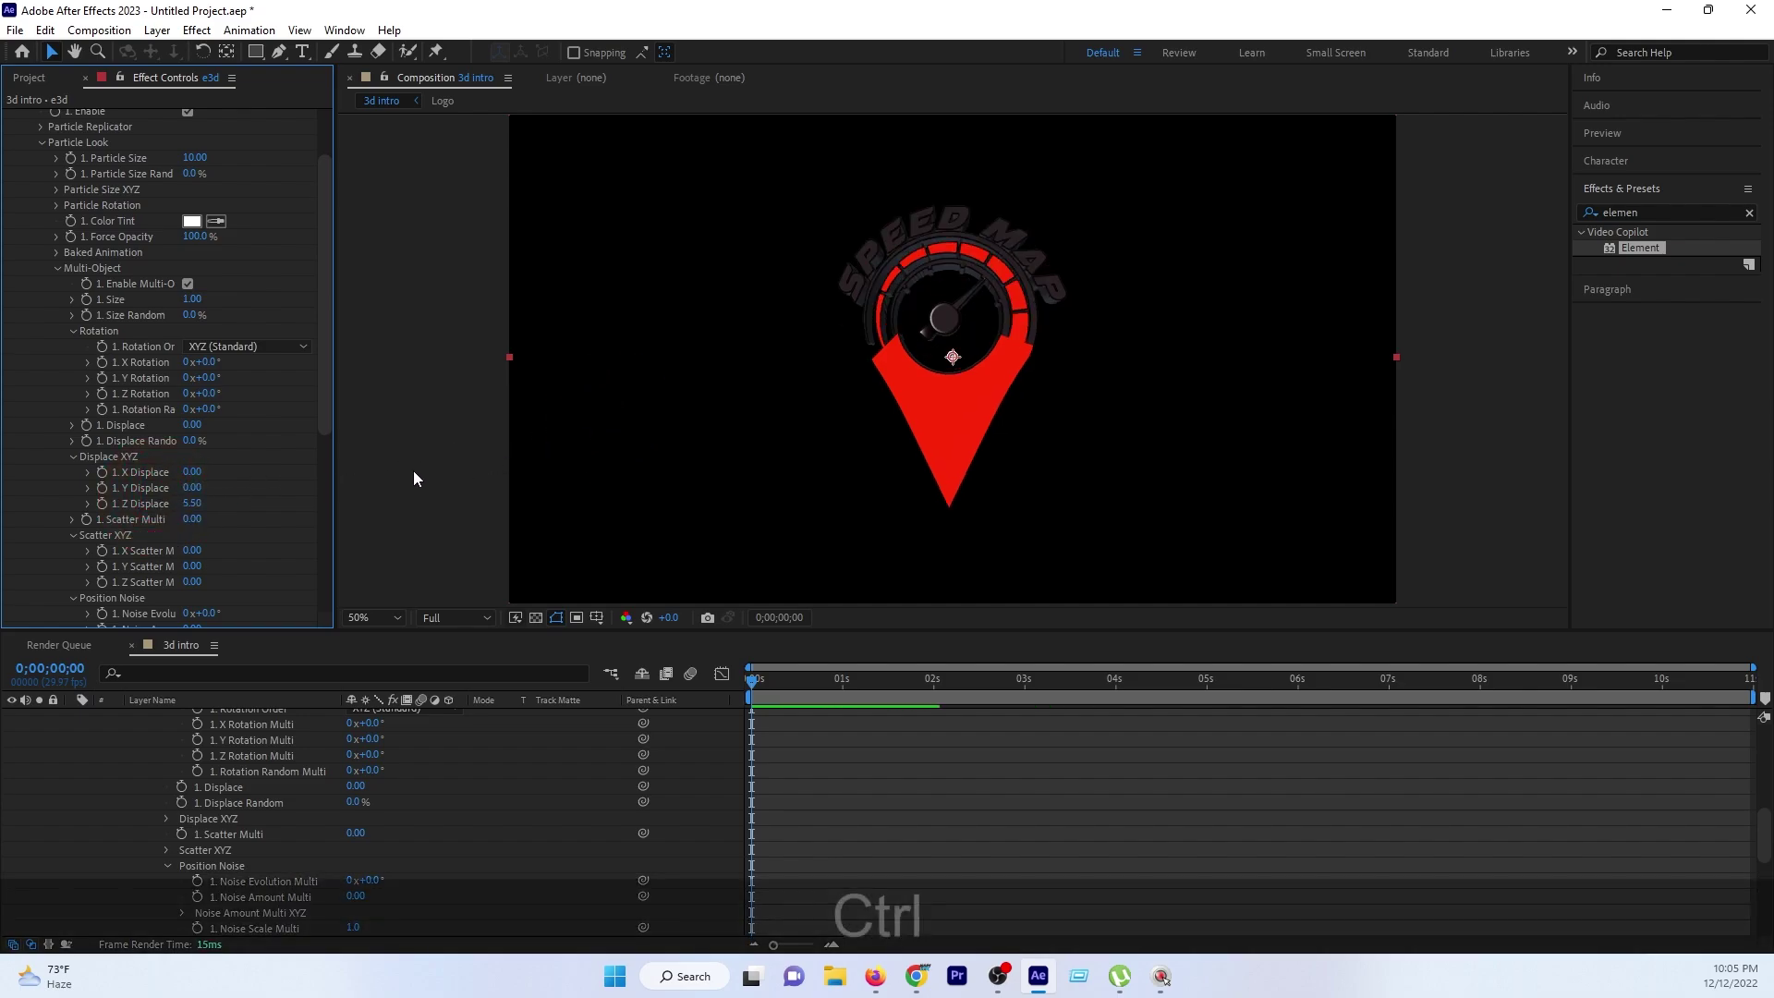
{"action": "key", "text": "ctrl+z"}
{"action": "scroll", "coordinate": [248, 508], "scroll_direction": "down", "scroll_amount": 3}
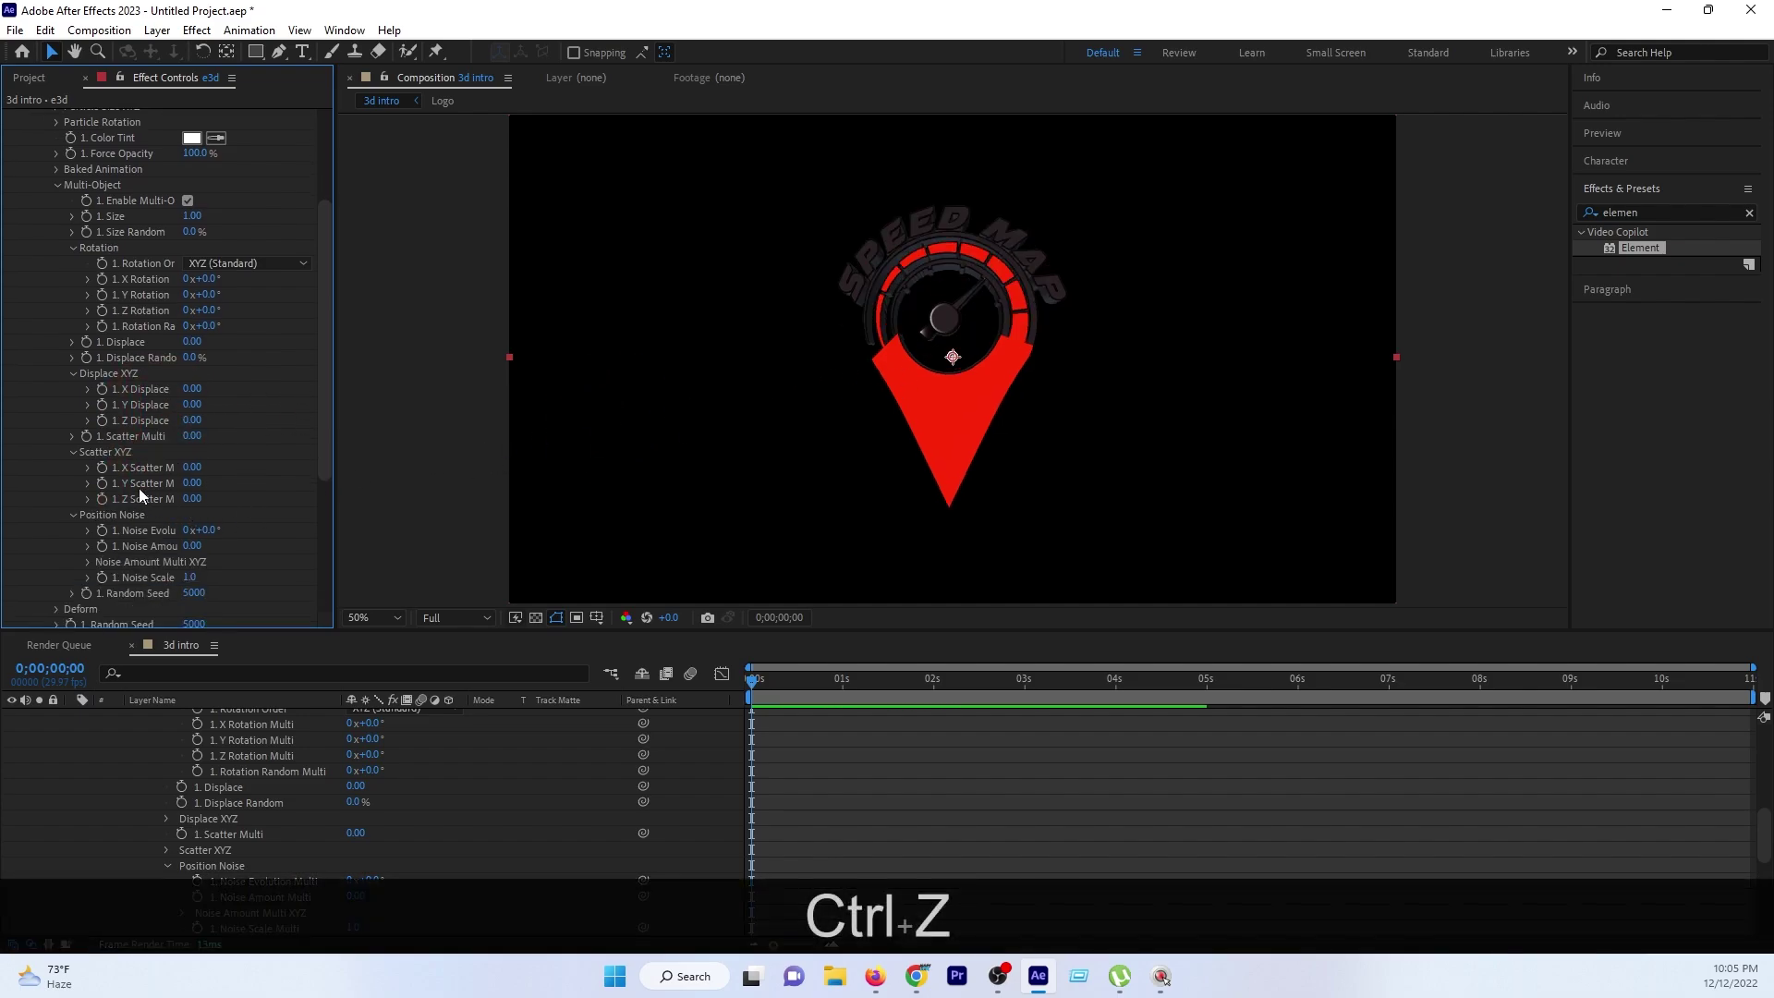
Try X and depth Scatter values on the logo pieces, then undo them back to 0.
{"action": "left_click_drag", "start_coordinate": [192, 468], "coordinate": [432, 522]}
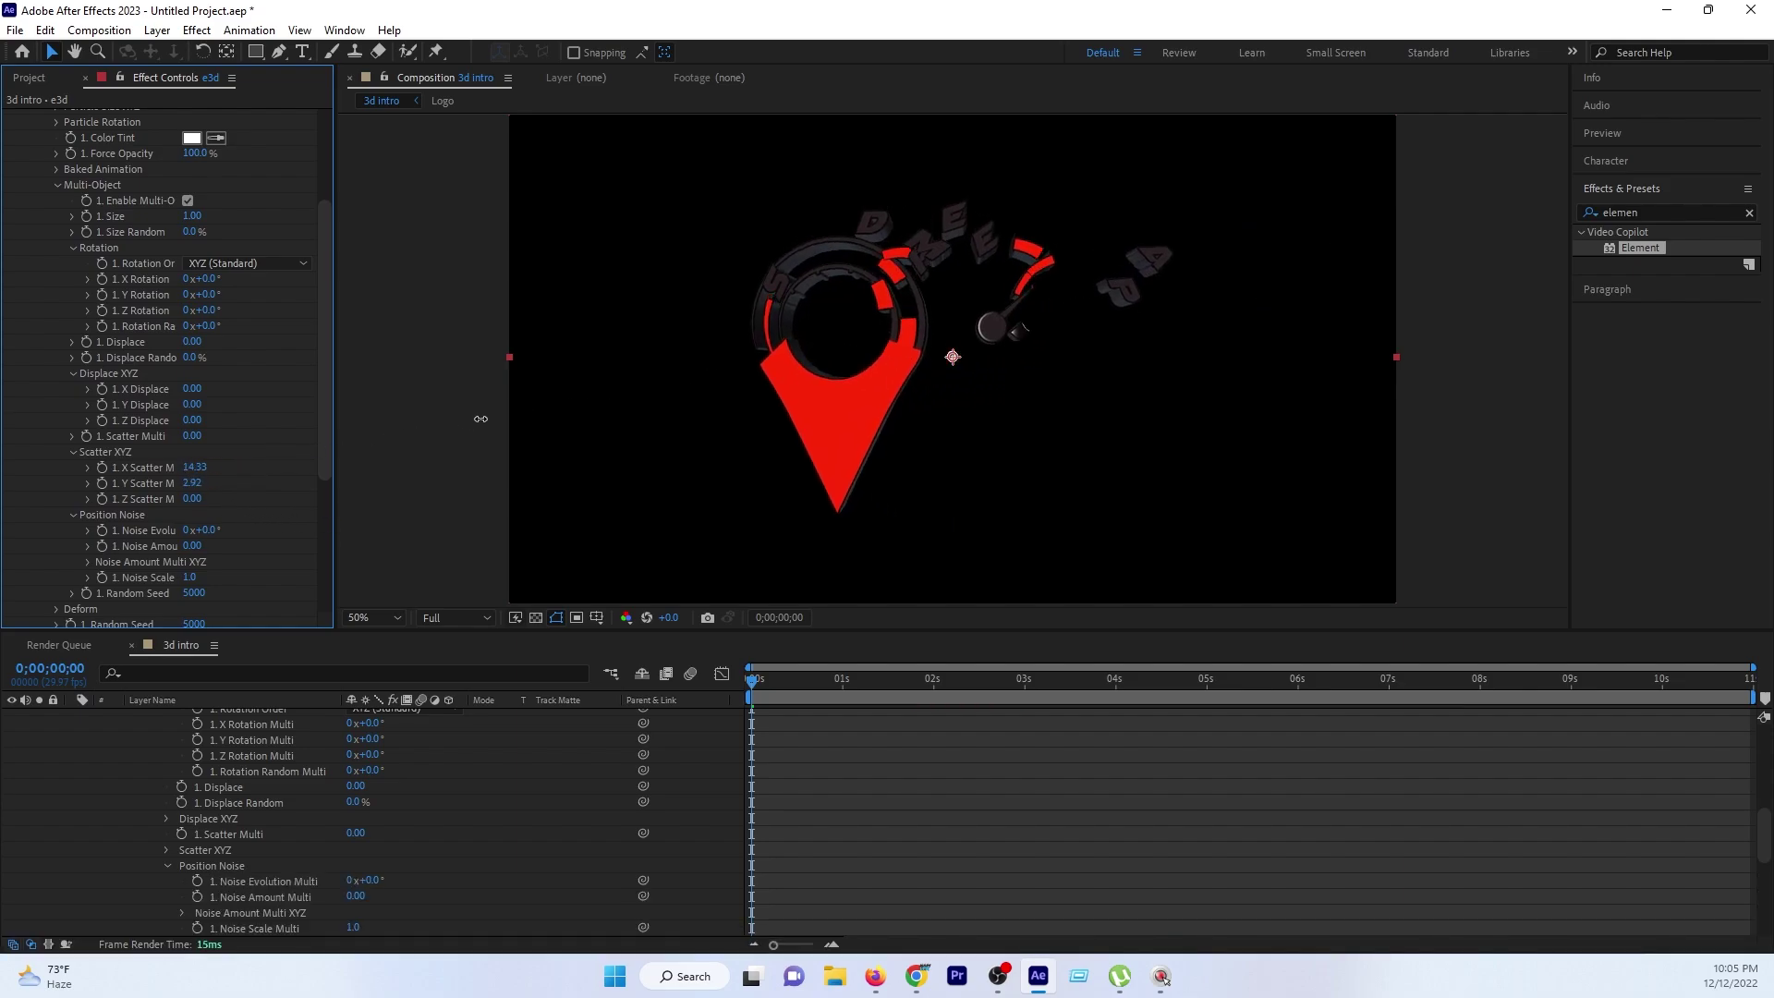
{"action": "left_click_drag", "start_coordinate": [192, 498], "coordinate": [606, 412]}
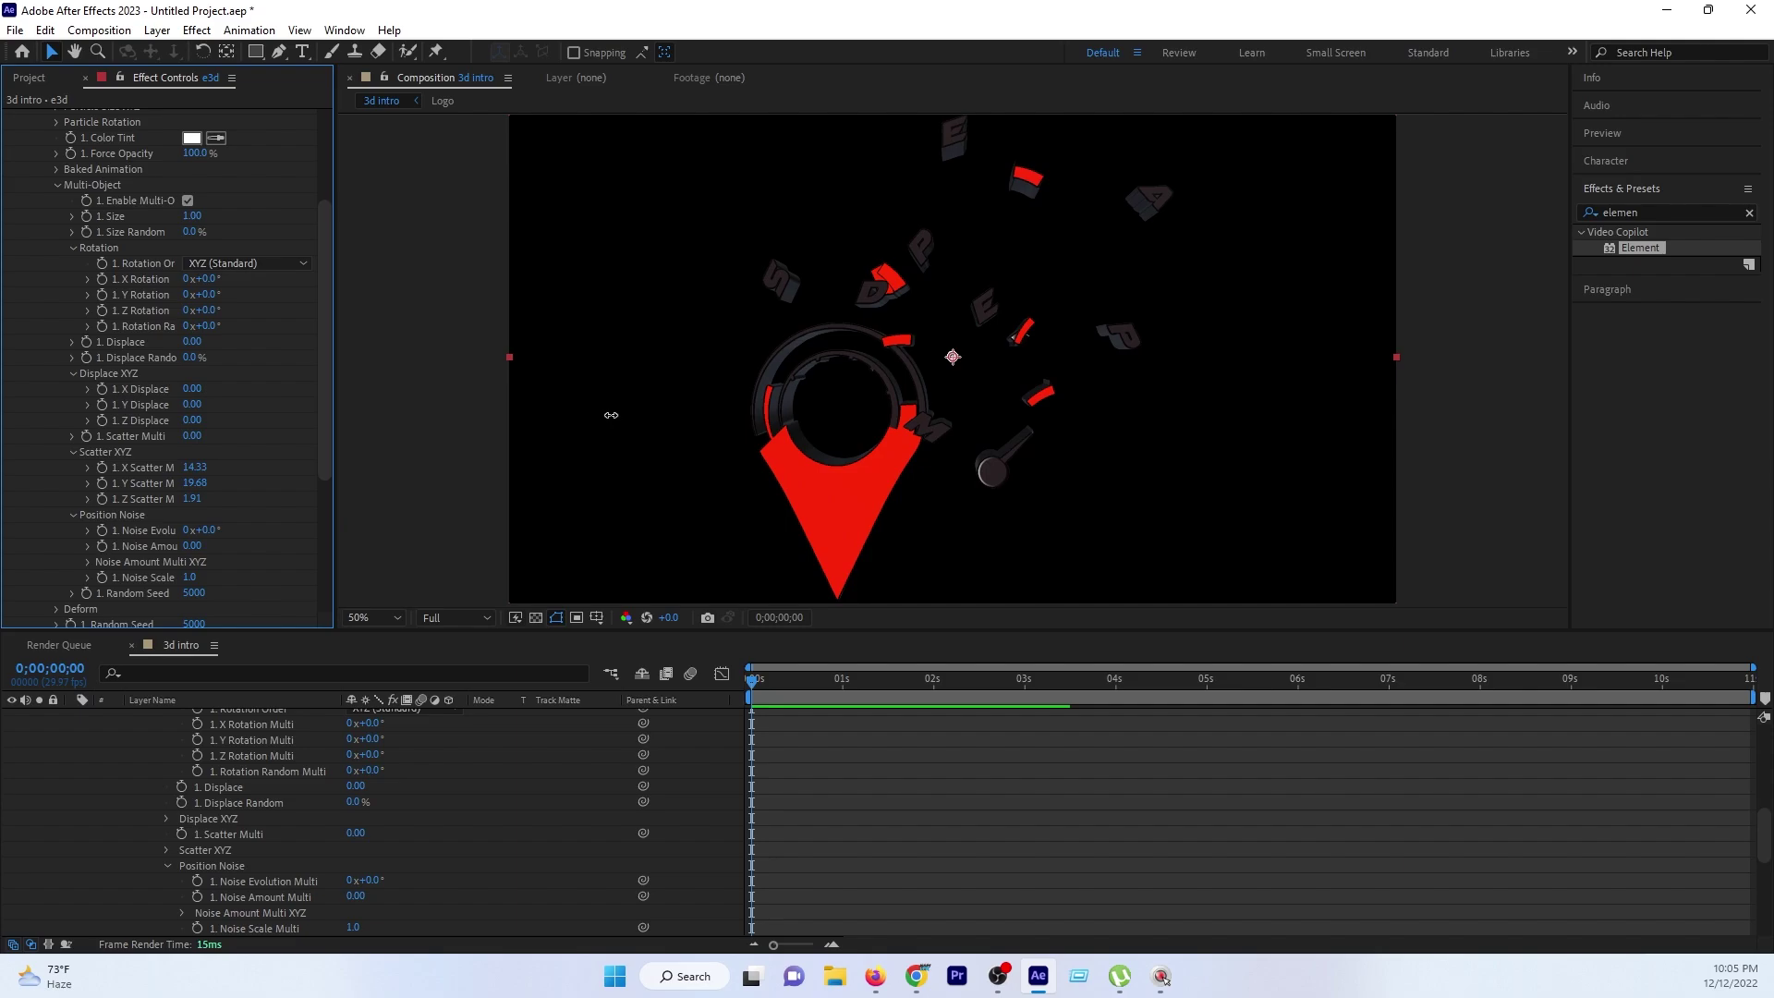
{"action": "left_click_drag", "start_coordinate": [1444, 180], "coordinate": [663, 484]}
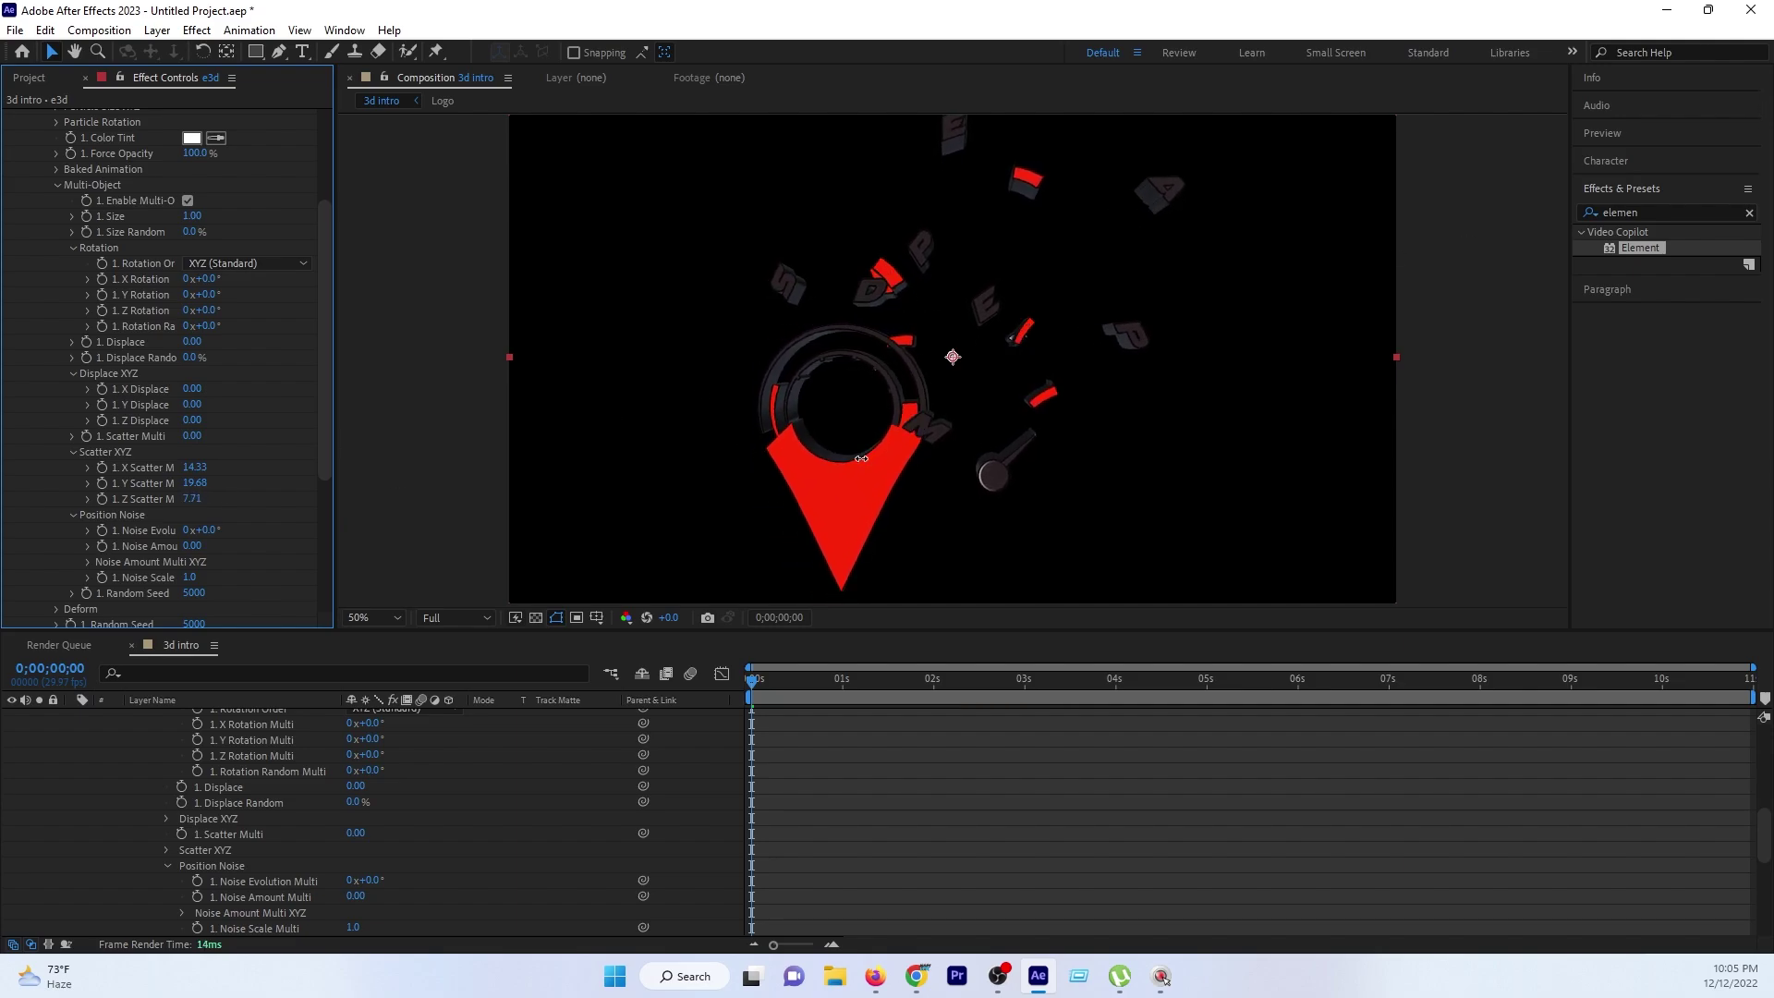
{"action": "key", "text": "ctrl+z"}
{"action": "key", "text": "ctrl+z"}
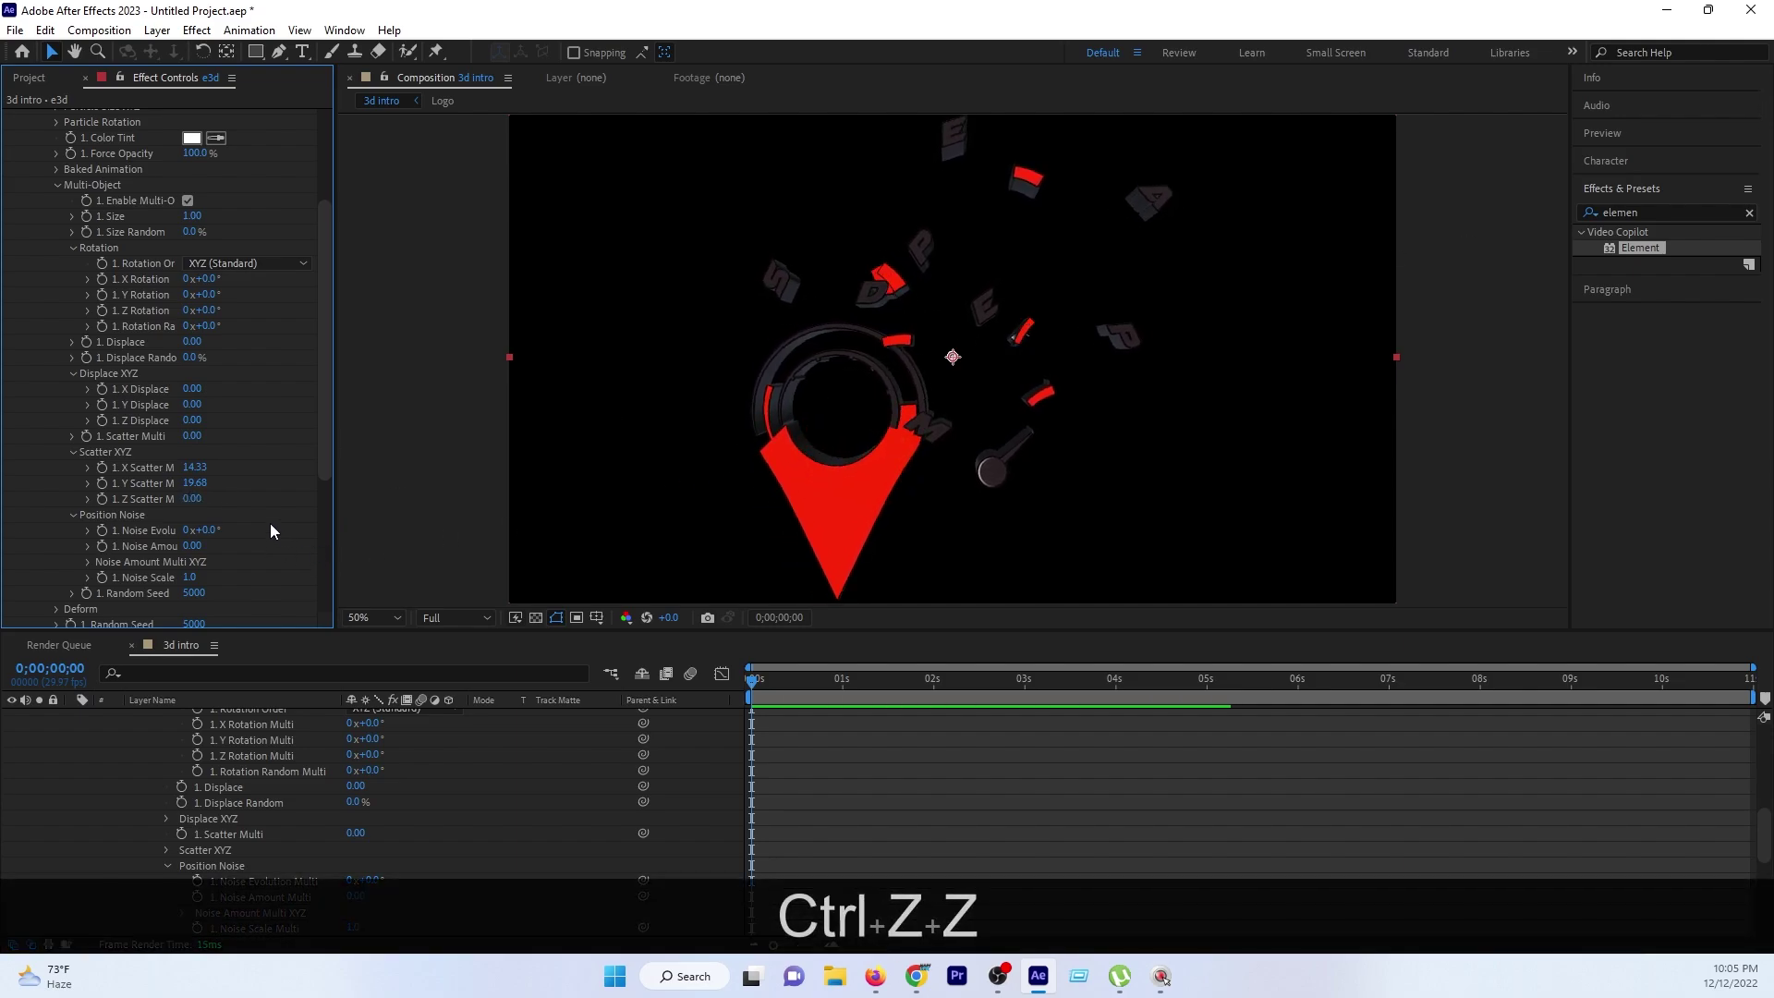
{"action": "key", "text": "ctrl+z"}
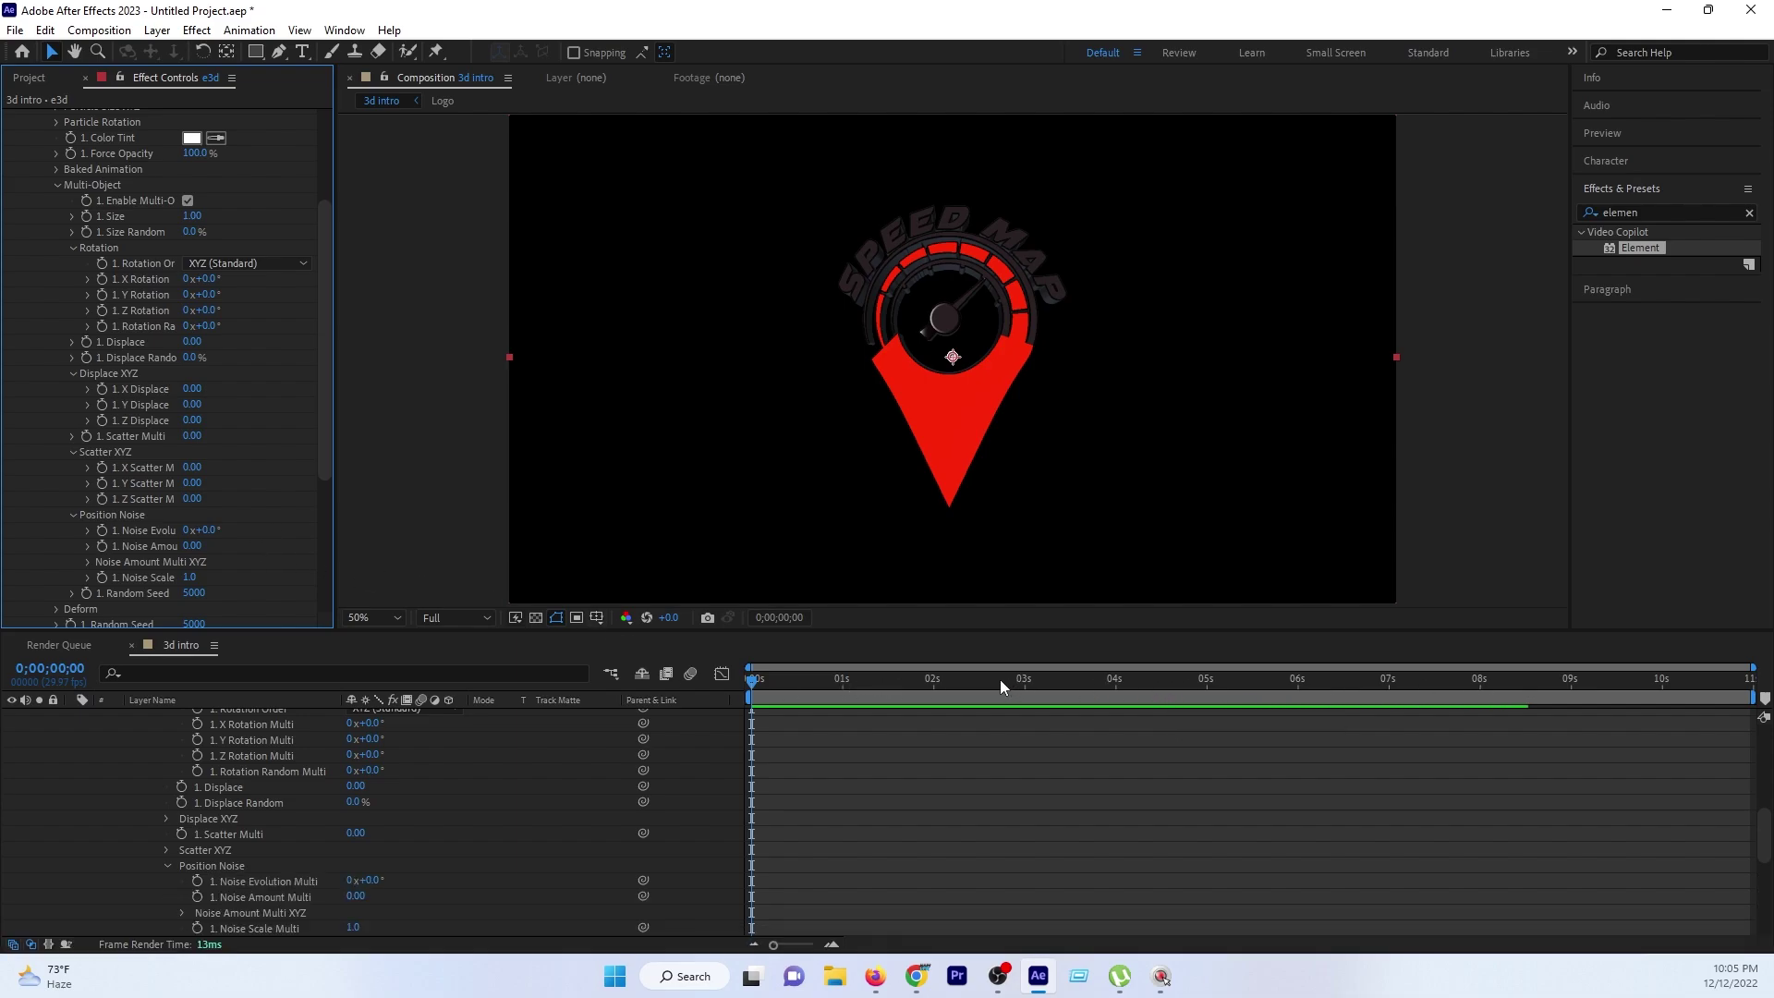
Move the playhead to 0;00;06;01 and widen the Effect Controls panel.
{"action": "left_click_drag", "start_coordinate": [999, 679], "coordinate": [1301, 680]}
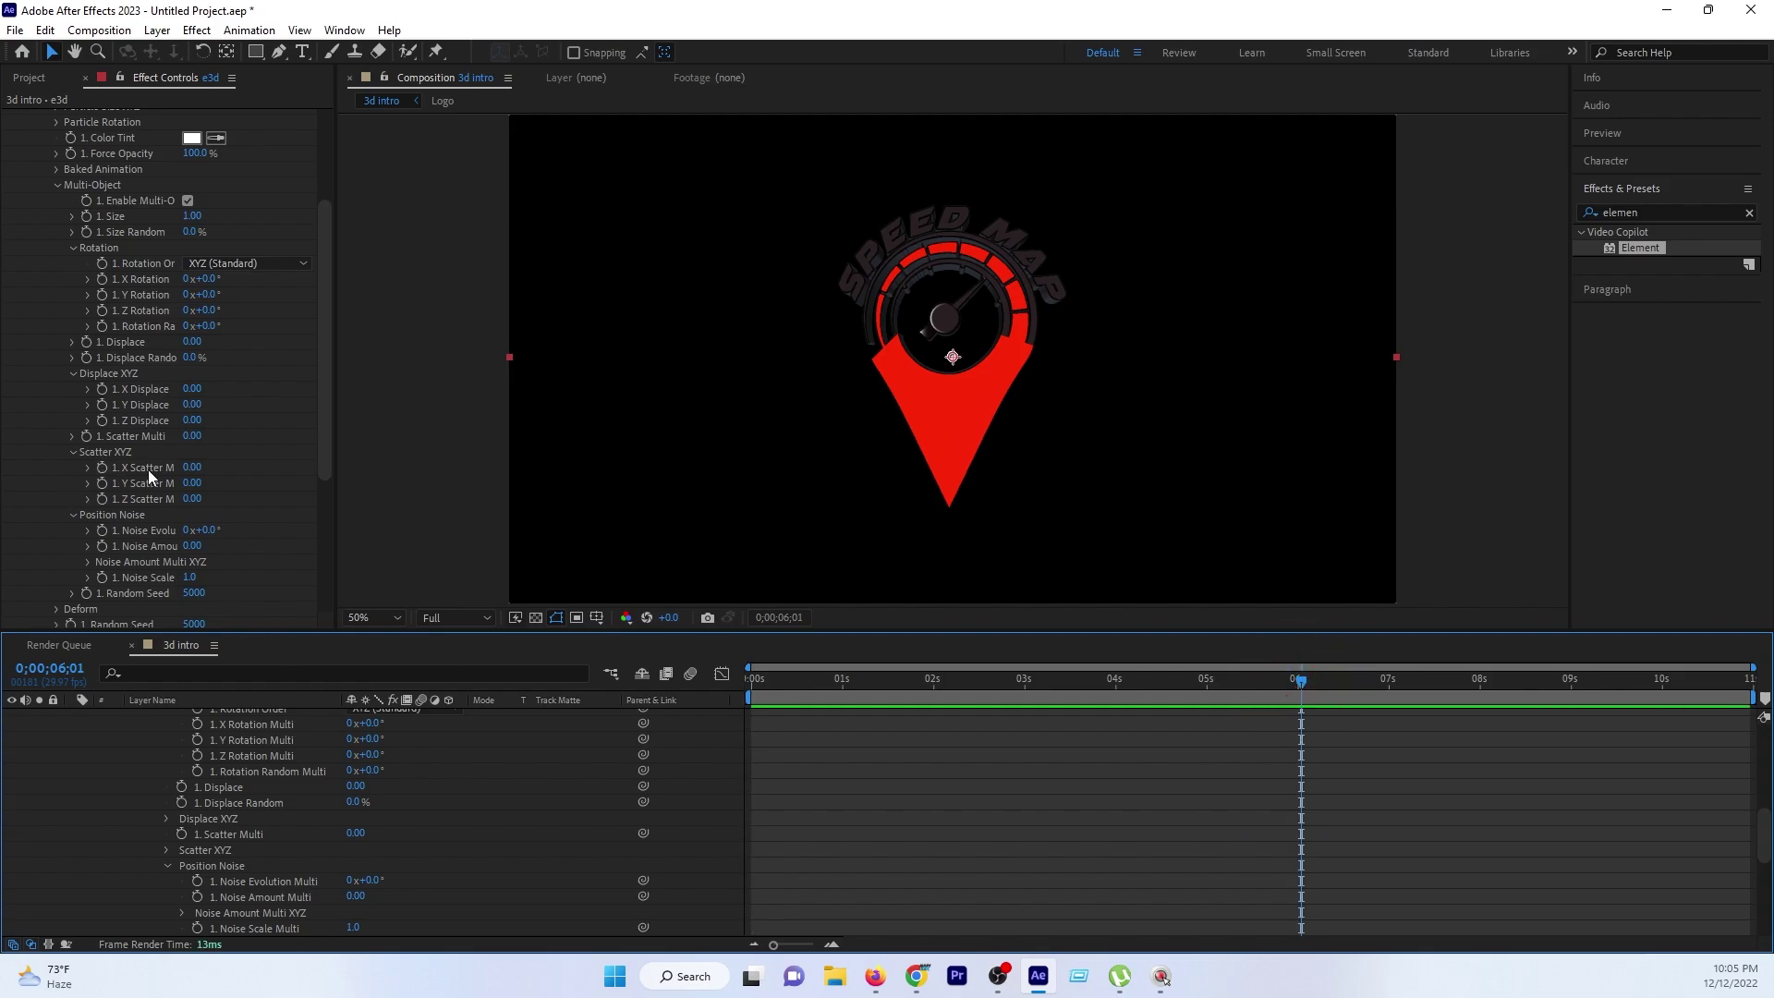
{"action": "left_click_drag", "start_coordinate": [335, 503], "coordinate": [486, 504]}
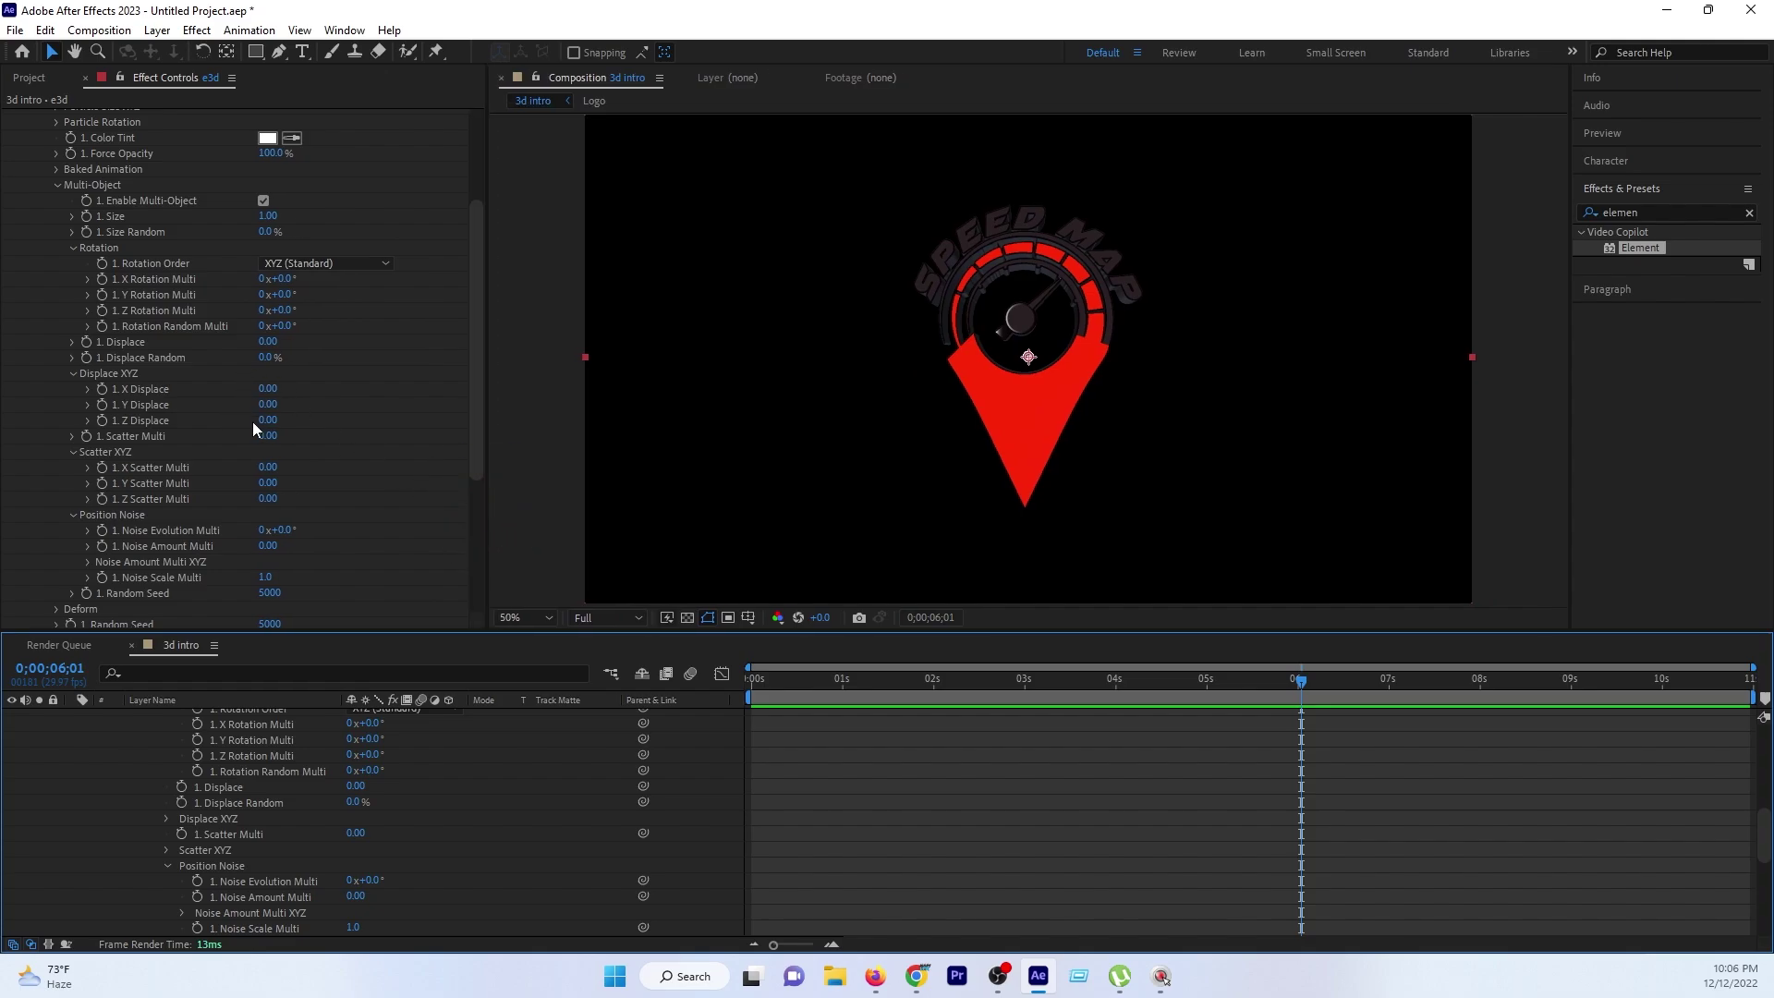
{"action": "left_click", "coordinate": [99, 501]}
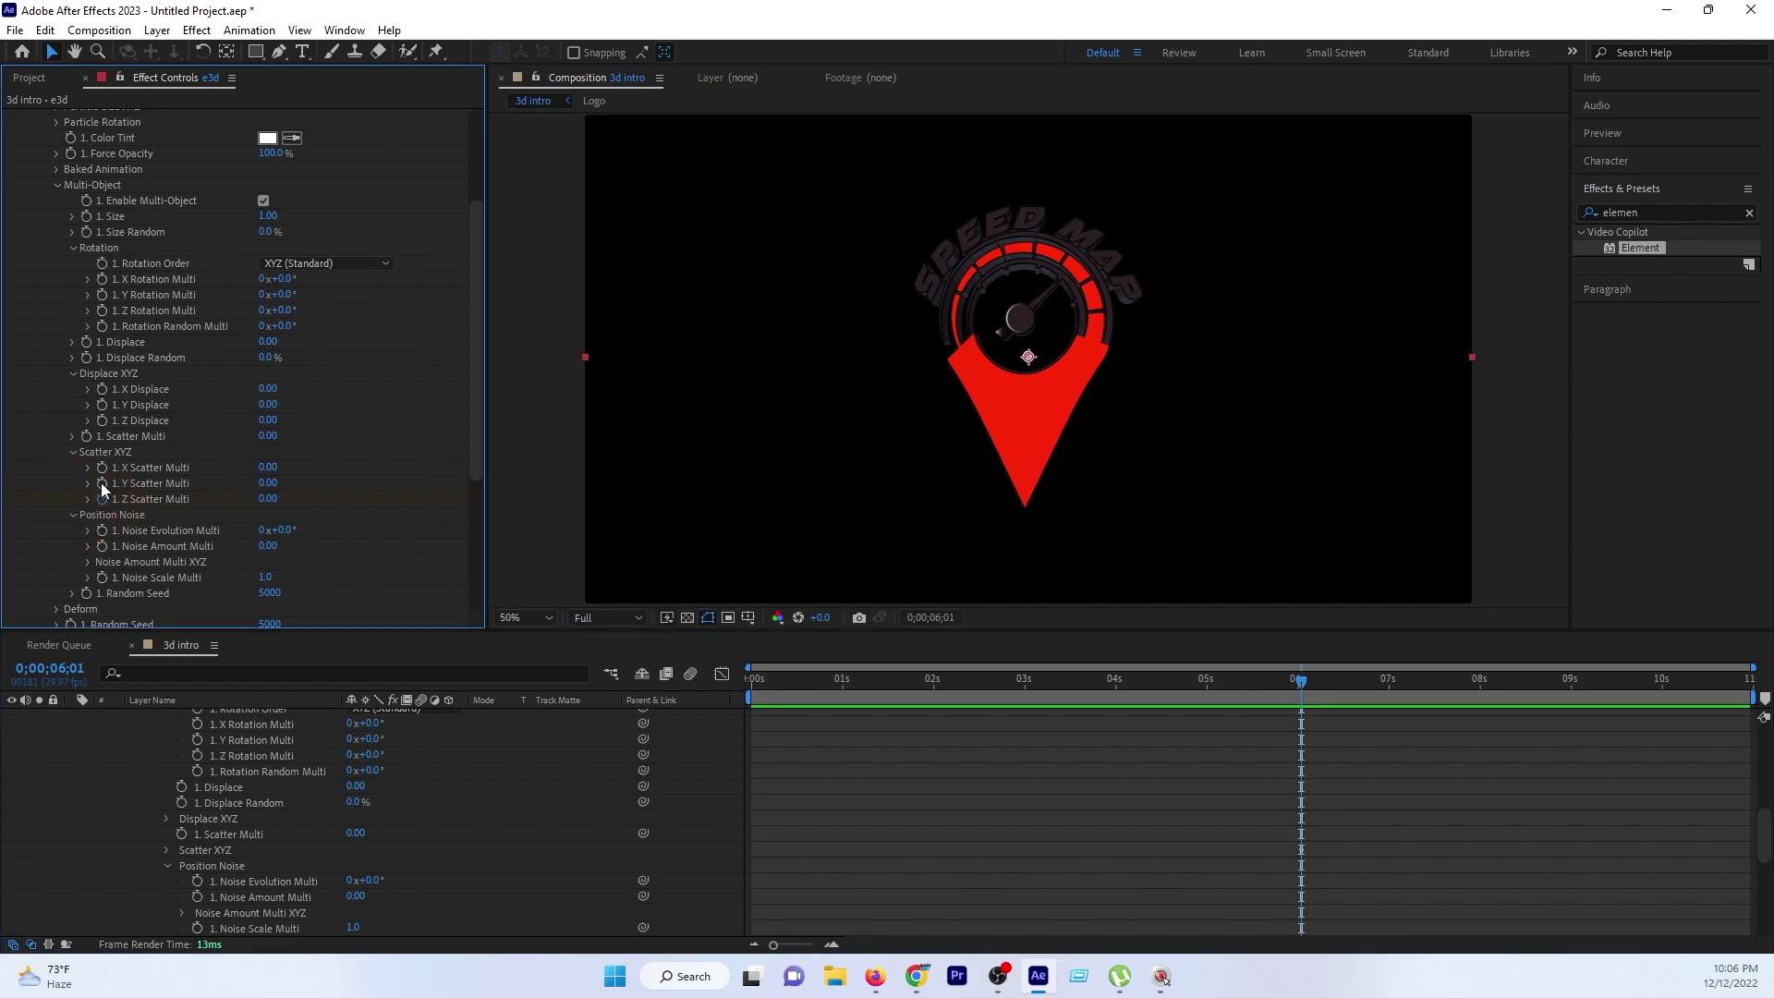
Keyframe the X/Y/Z Rotation, Displace and Scatter multipliers at 6 seconds.
{"action": "left_click", "coordinate": [101, 469], "text": "shift"}
{"action": "left_click", "coordinate": [102, 279]}
{"action": "left_click", "coordinate": [102, 295]}
{"action": "left_click", "coordinate": [101, 311]}
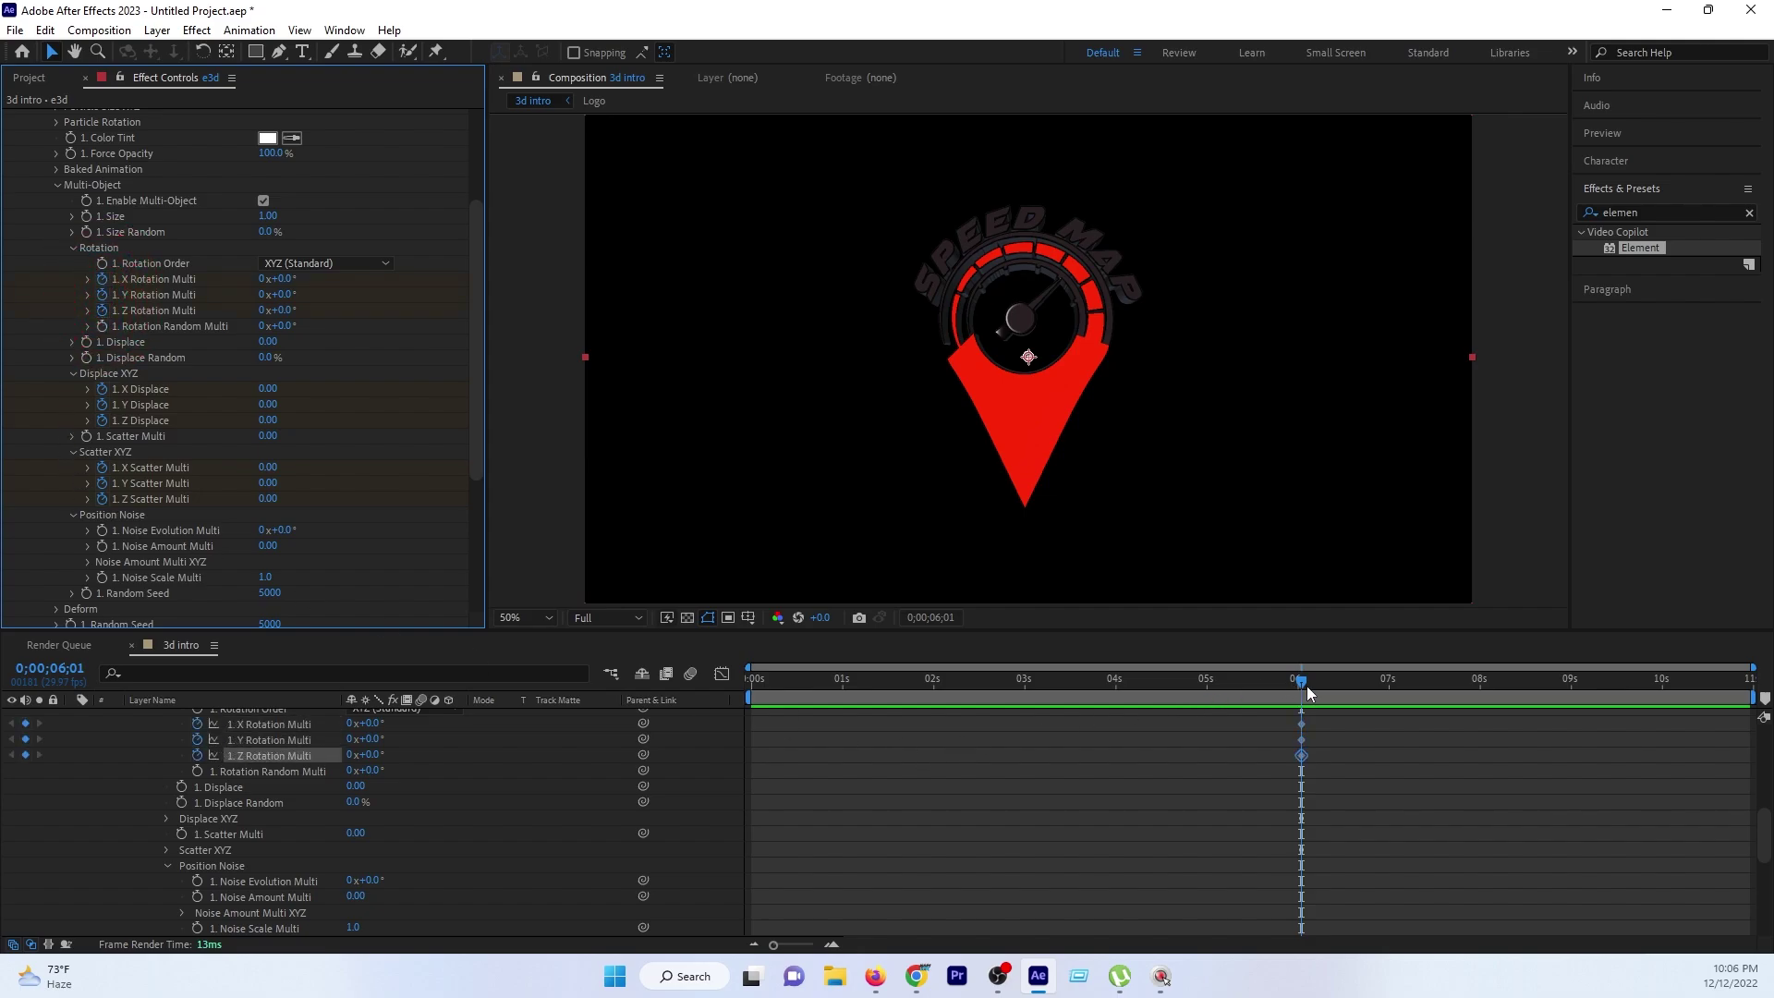
Return the playhead to the start and reveal the keyframed properties with U.
{"action": "left_click_drag", "start_coordinate": [1304, 689], "coordinate": [744, 693]}
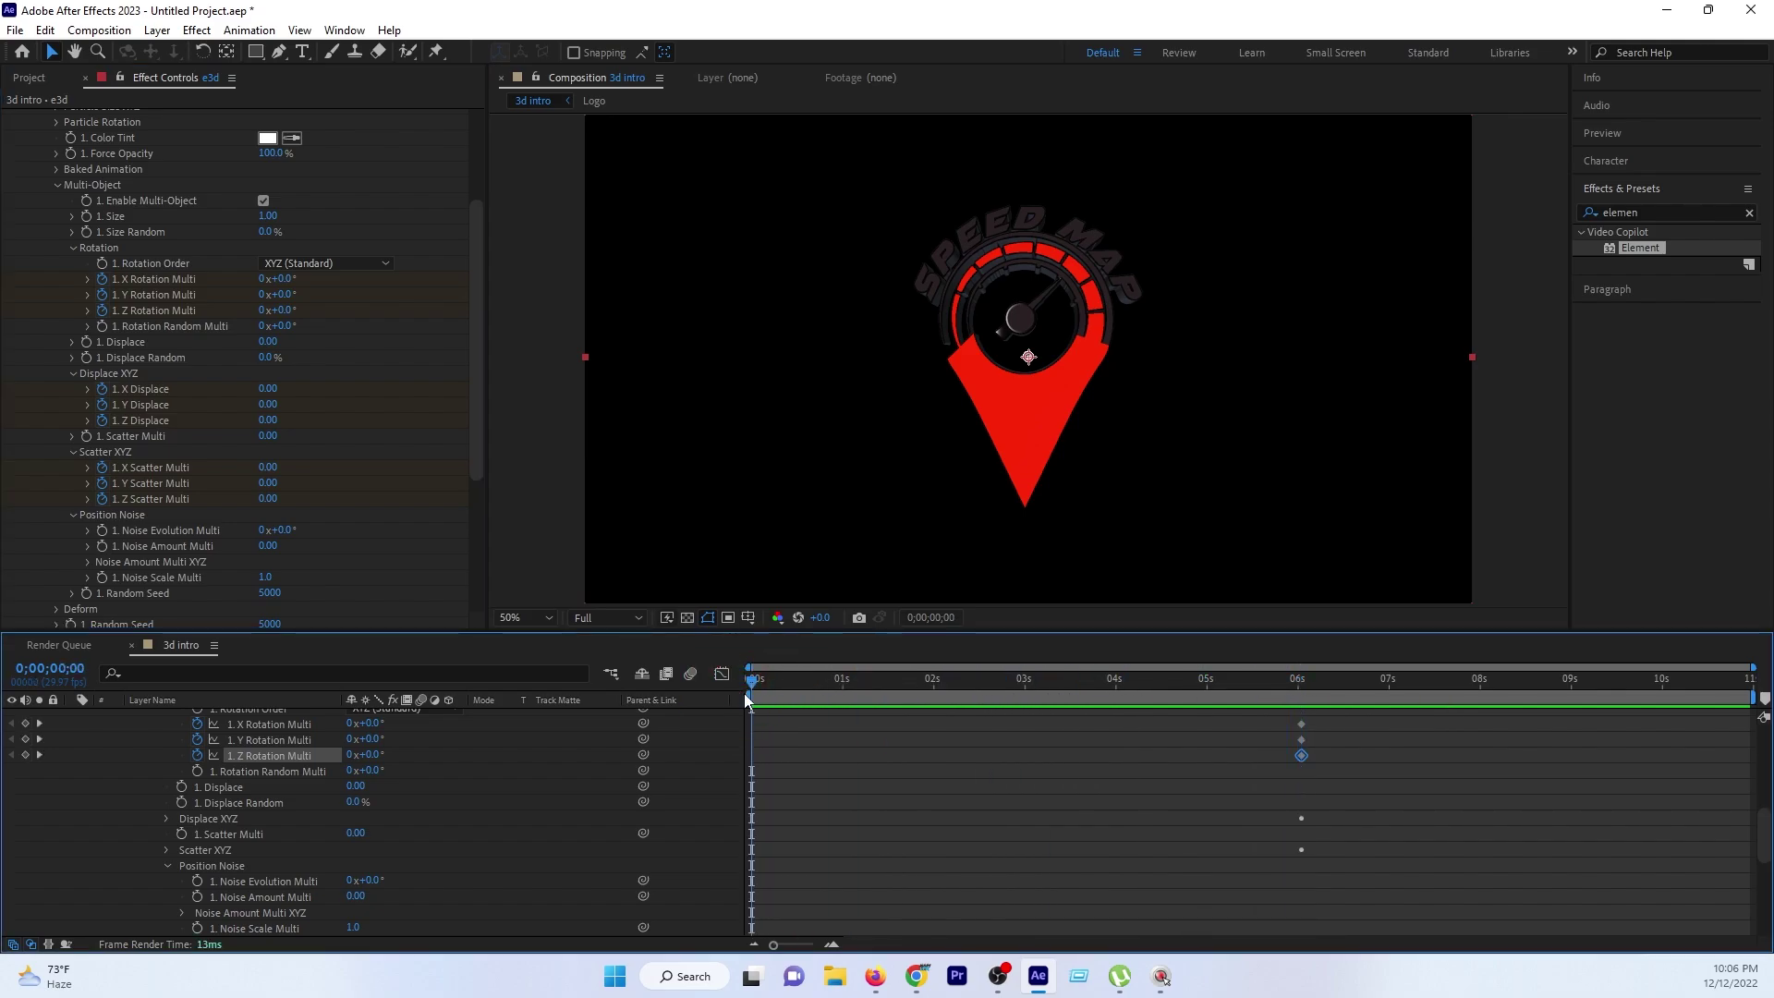
{"action": "key", "text": "u"}
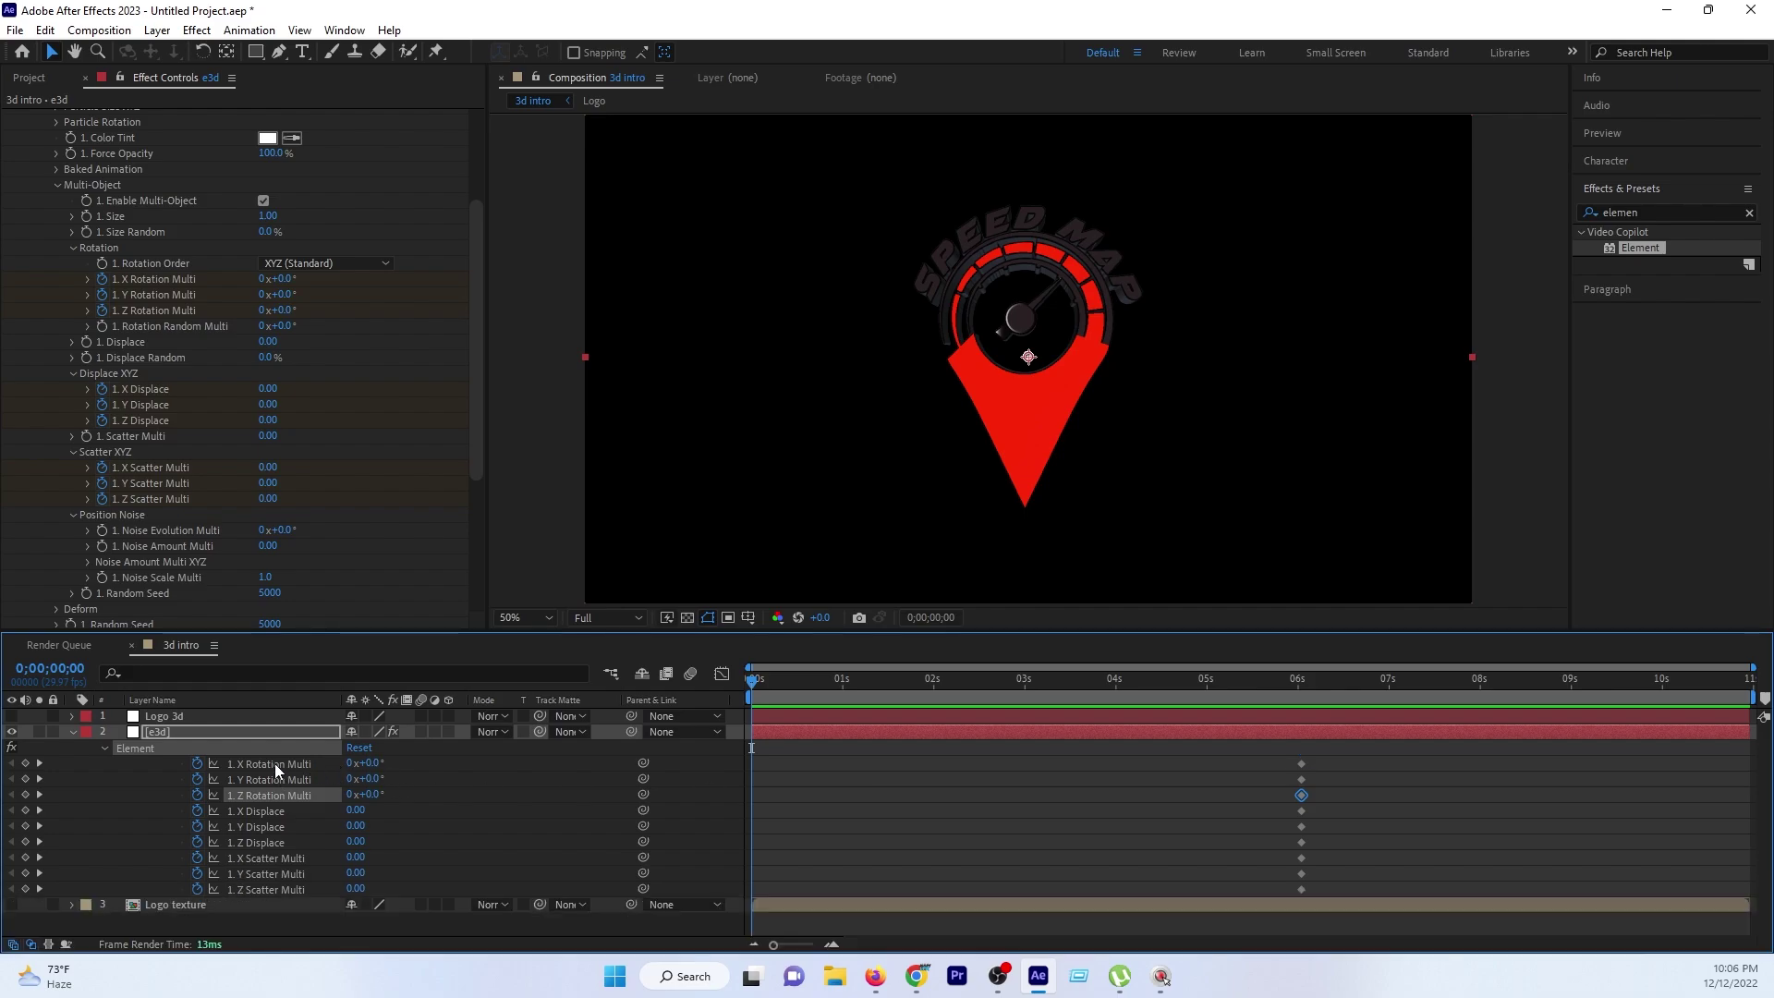
{"action": "key", "text": "ctrl+z"}
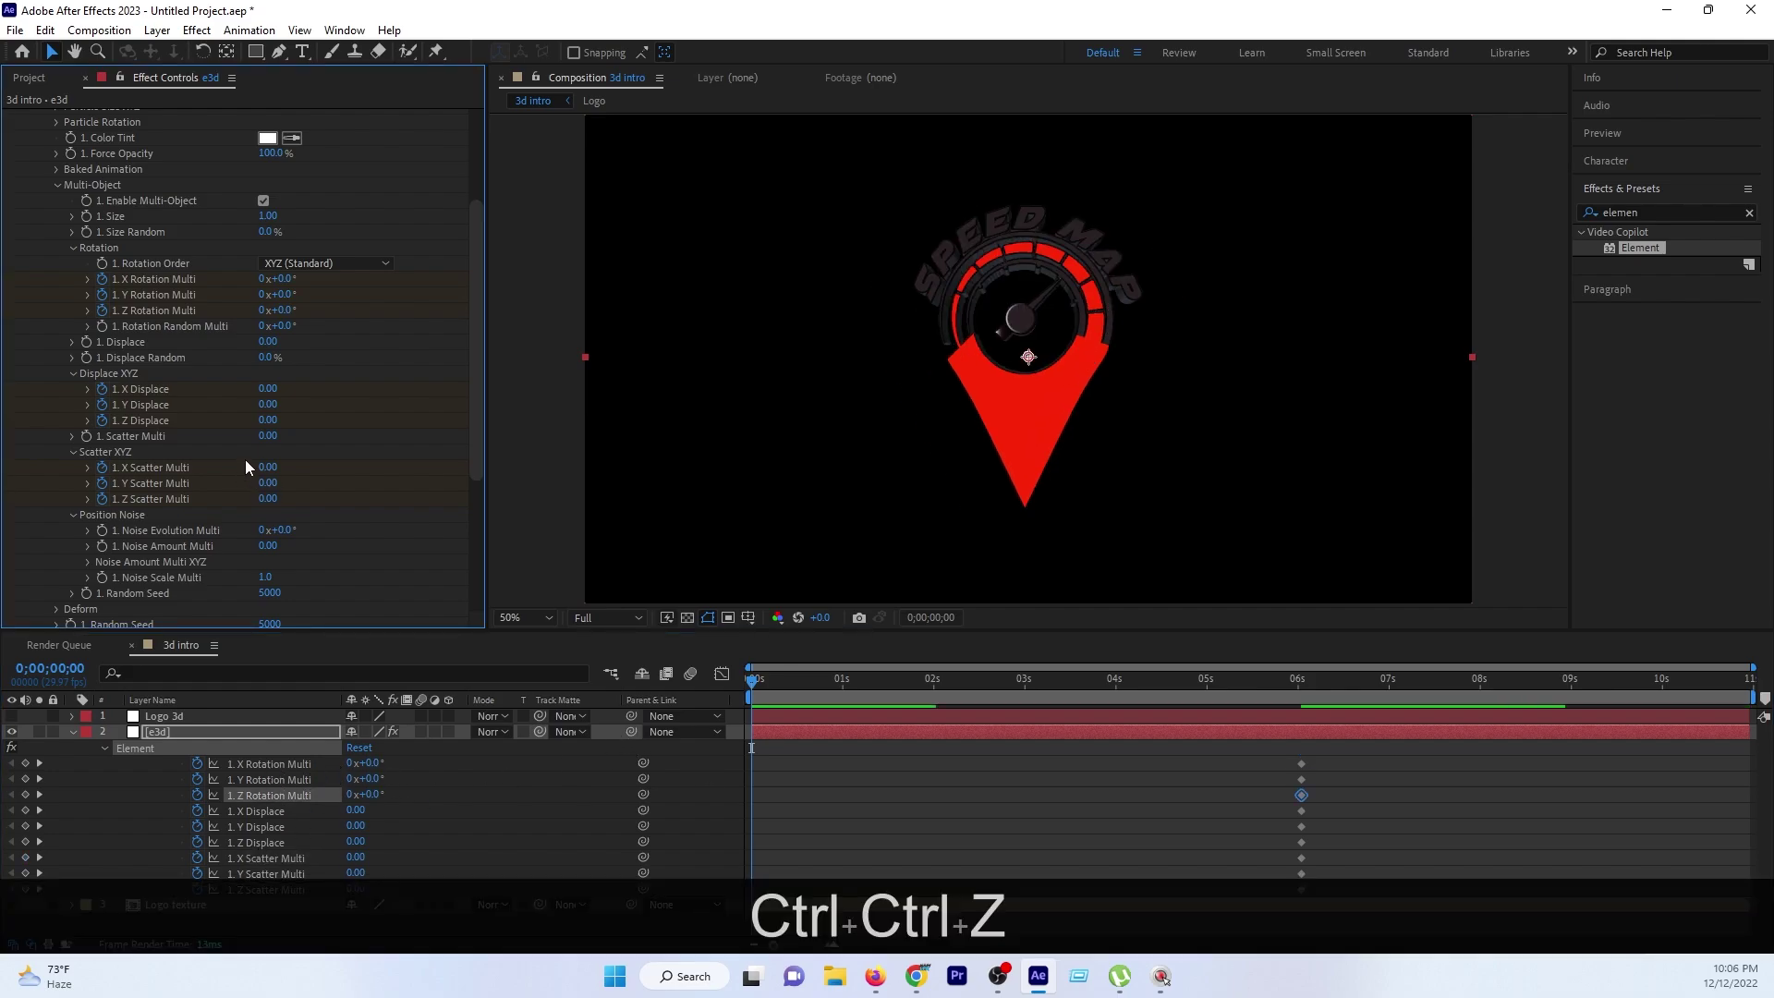
{"action": "left_click", "coordinate": [133, 389]}
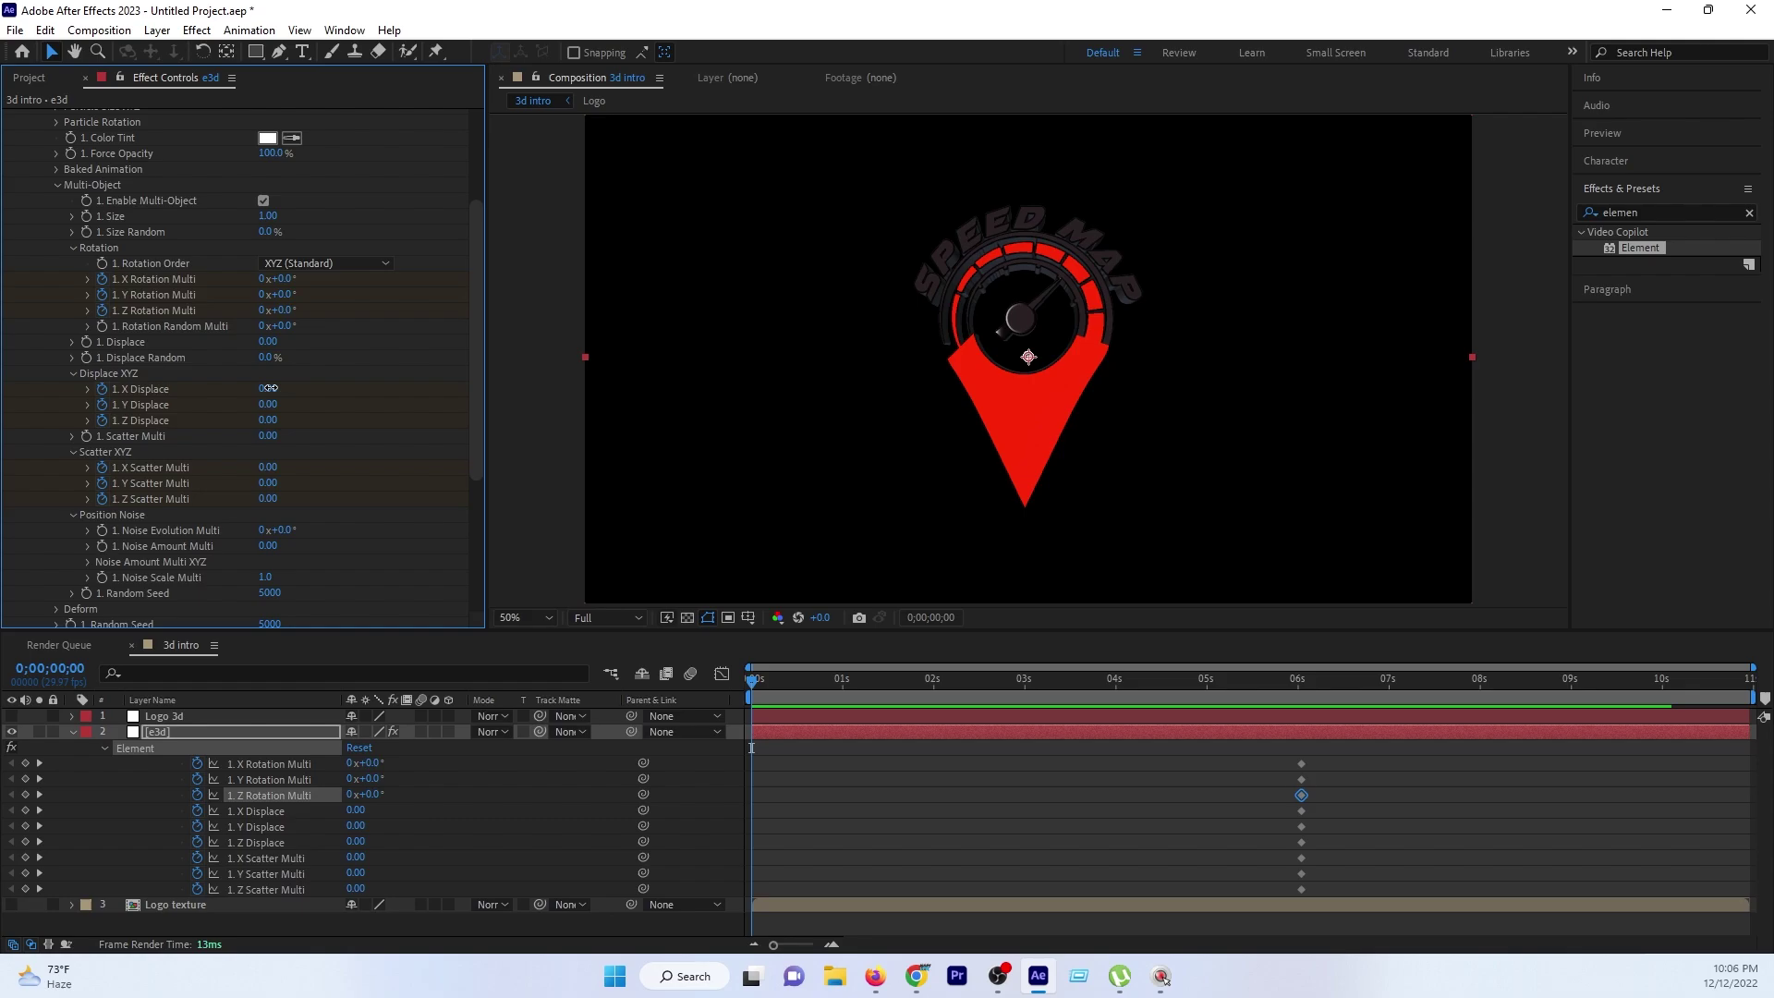
At the start, displace the logo pieces to X 7.37 and Y -1.25.
{"action": "mouse_move", "coordinate": [273, 388]}
{"action": "left_mouse_down"}
{"action": "mouse_move", "coordinate": [935, 295]}
{"action": "mouse_move", "coordinate": [852, 316]}
{"action": "left_mouse_up"}
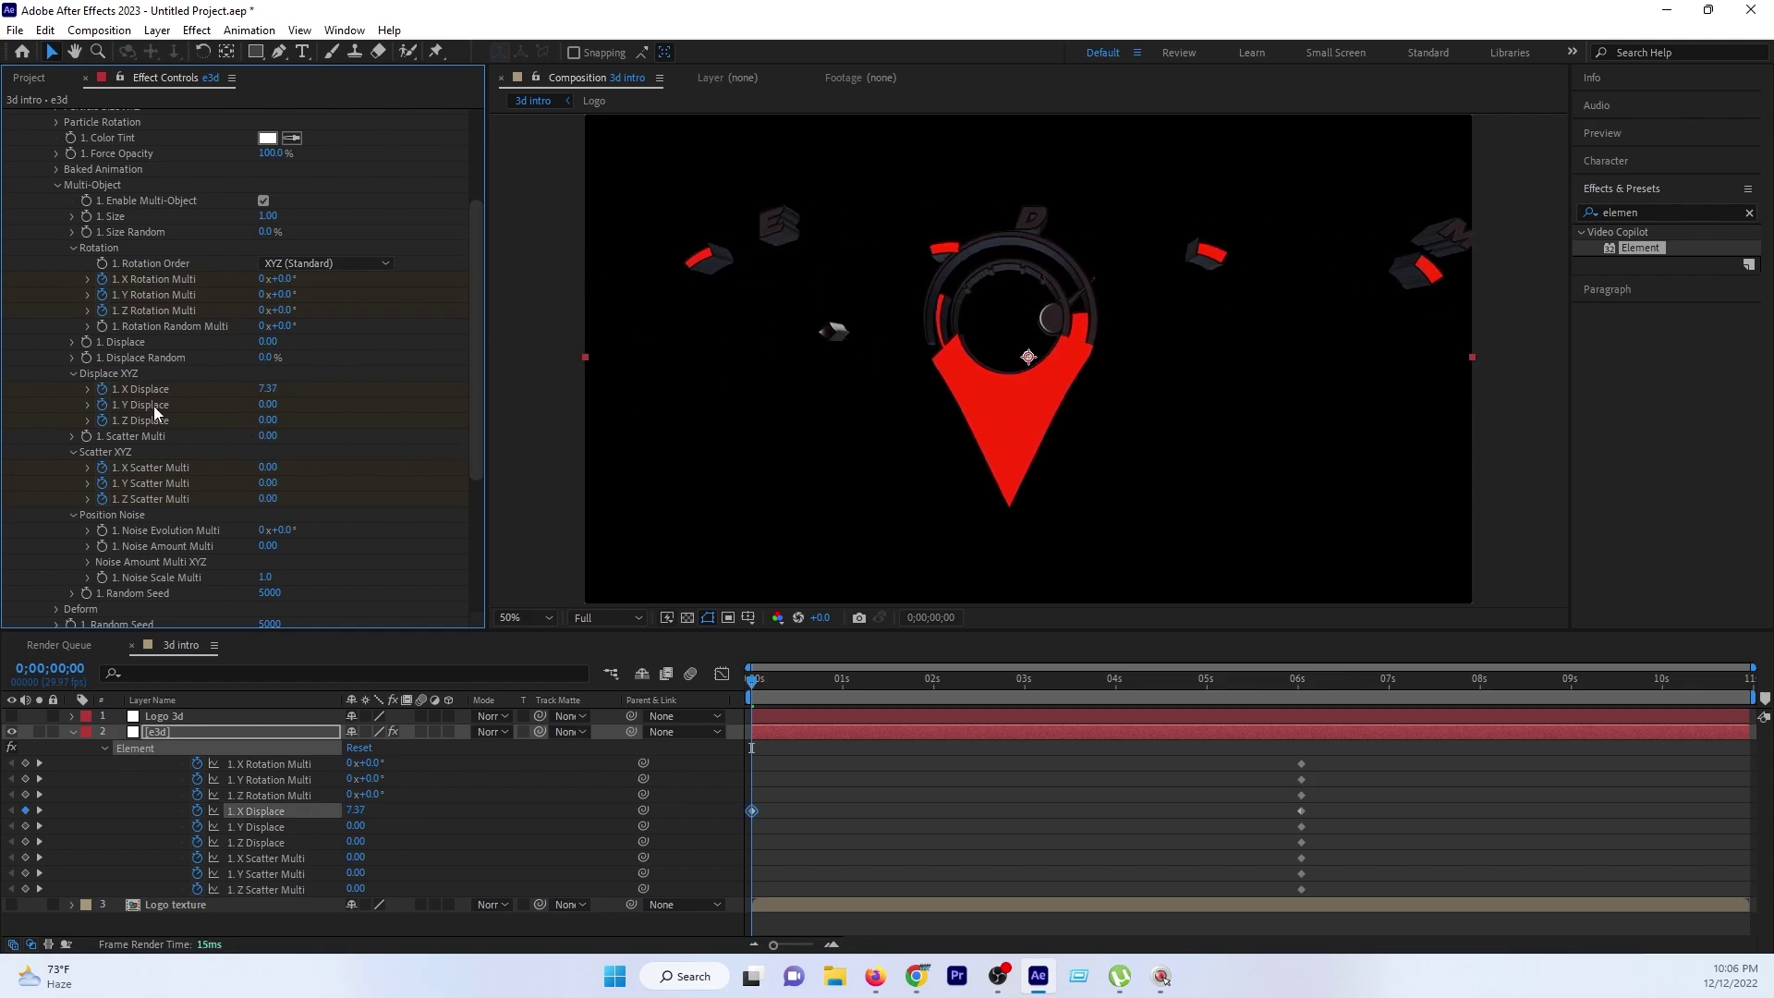
{"action": "mouse_move", "coordinate": [268, 403]}
{"action": "left_mouse_down"}
{"action": "mouse_move", "coordinate": [19, 434]}
{"action": "mouse_move", "coordinate": [52, 435]}
{"action": "mouse_move", "coordinate": [199, 554]}
{"action": "mouse_move", "coordinate": [612, 433]}
{"action": "left_mouse_up"}
{"action": "key", "text": "ctrl+z"}
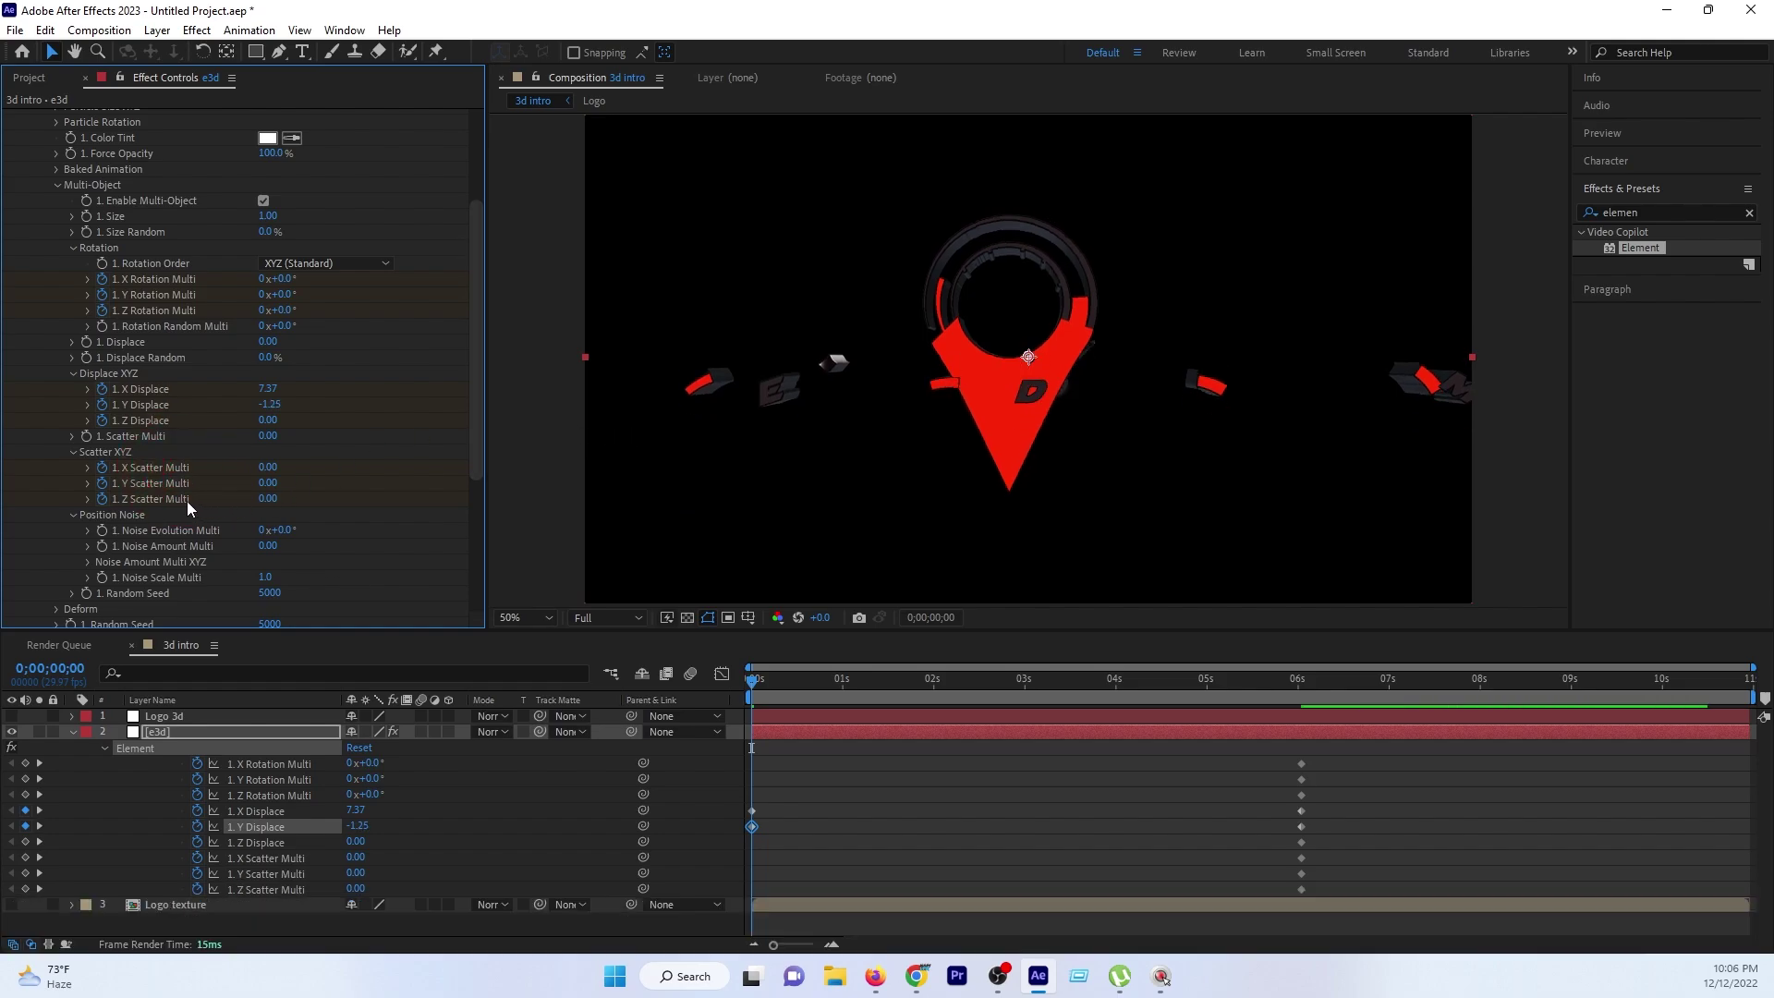
Scrub Z Scatter Multi to push the logo pieces far apart in depth.
{"action": "left_click_drag", "start_coordinate": [259, 499], "coordinate": [184, 499]}
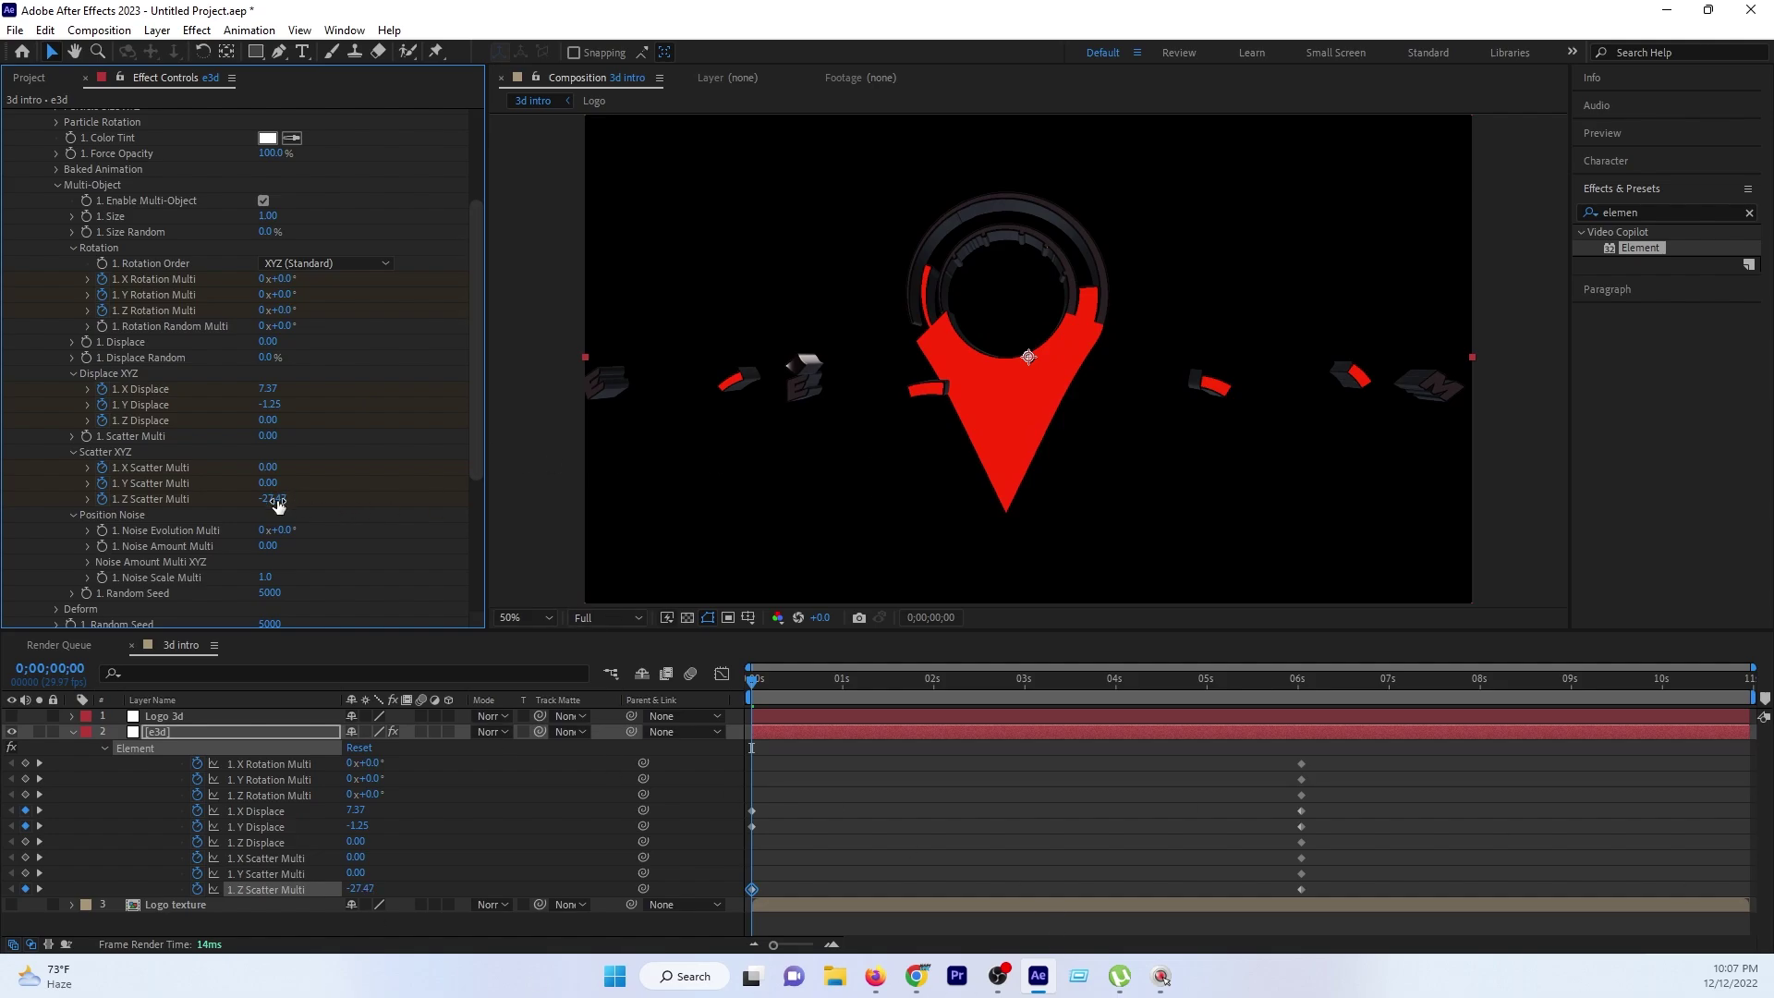
{"action": "left_click_drag", "start_coordinate": [277, 504], "coordinate": [1464, 707]}
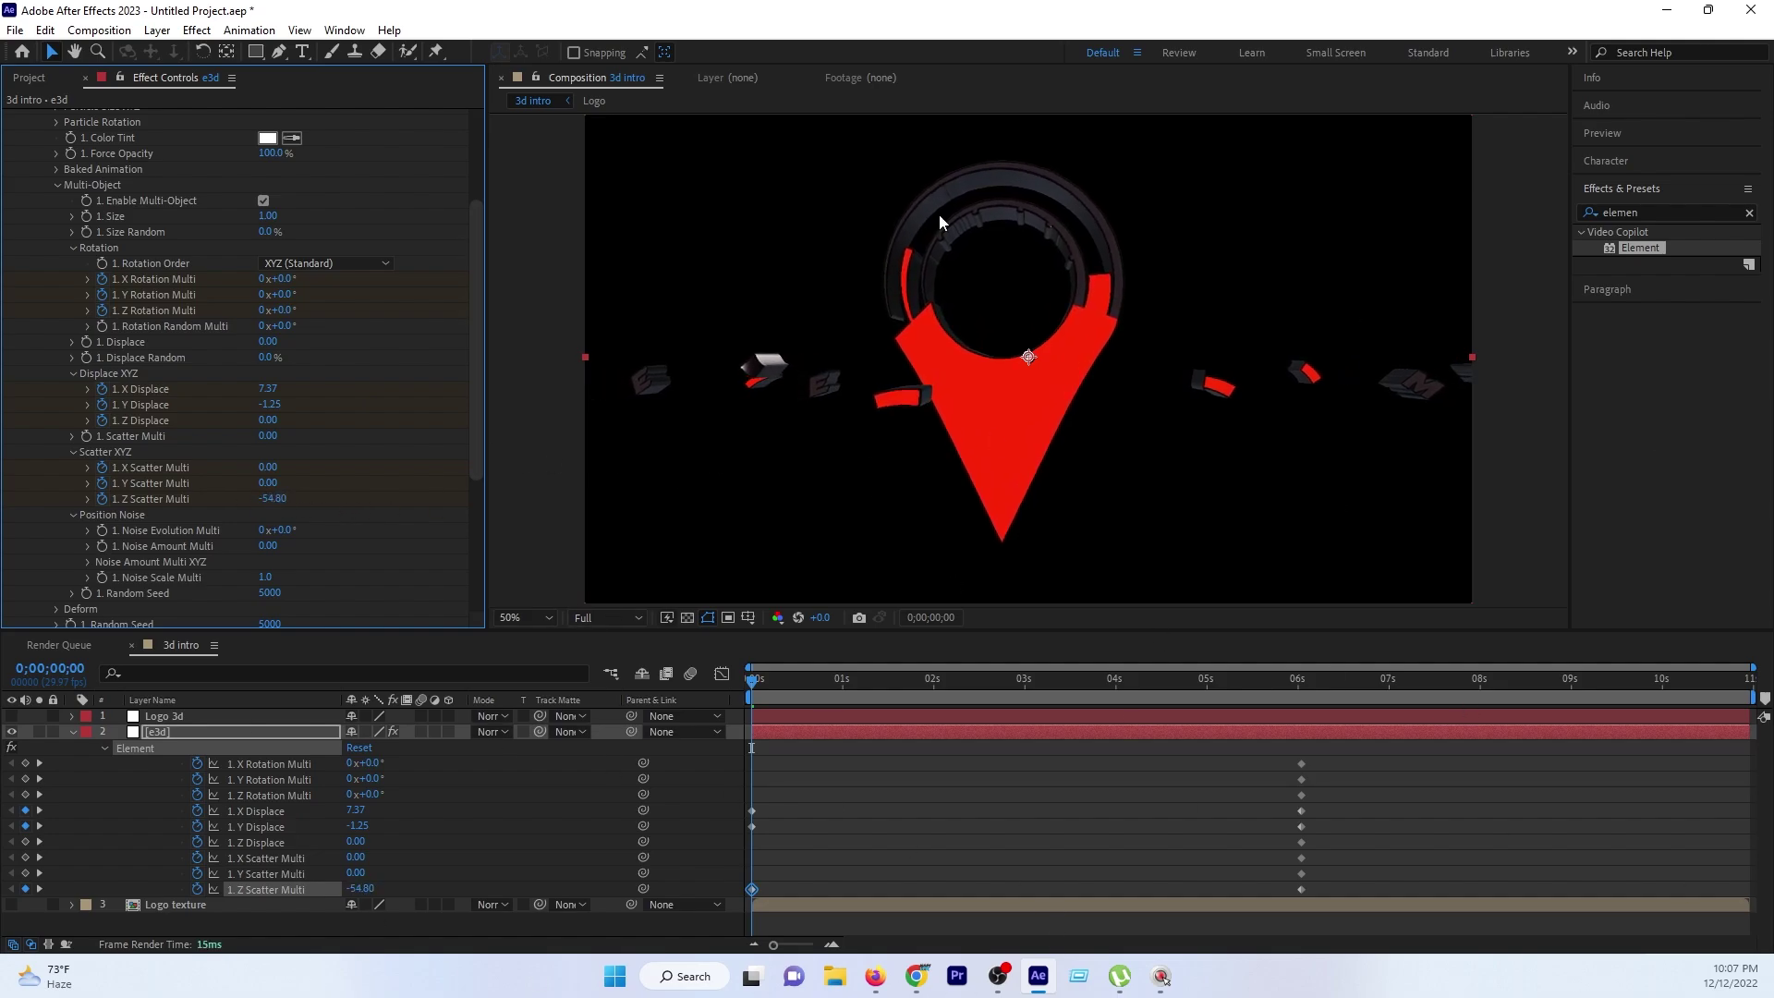
{"action": "left_click_drag", "start_coordinate": [272, 499], "coordinate": [1586, 496]}
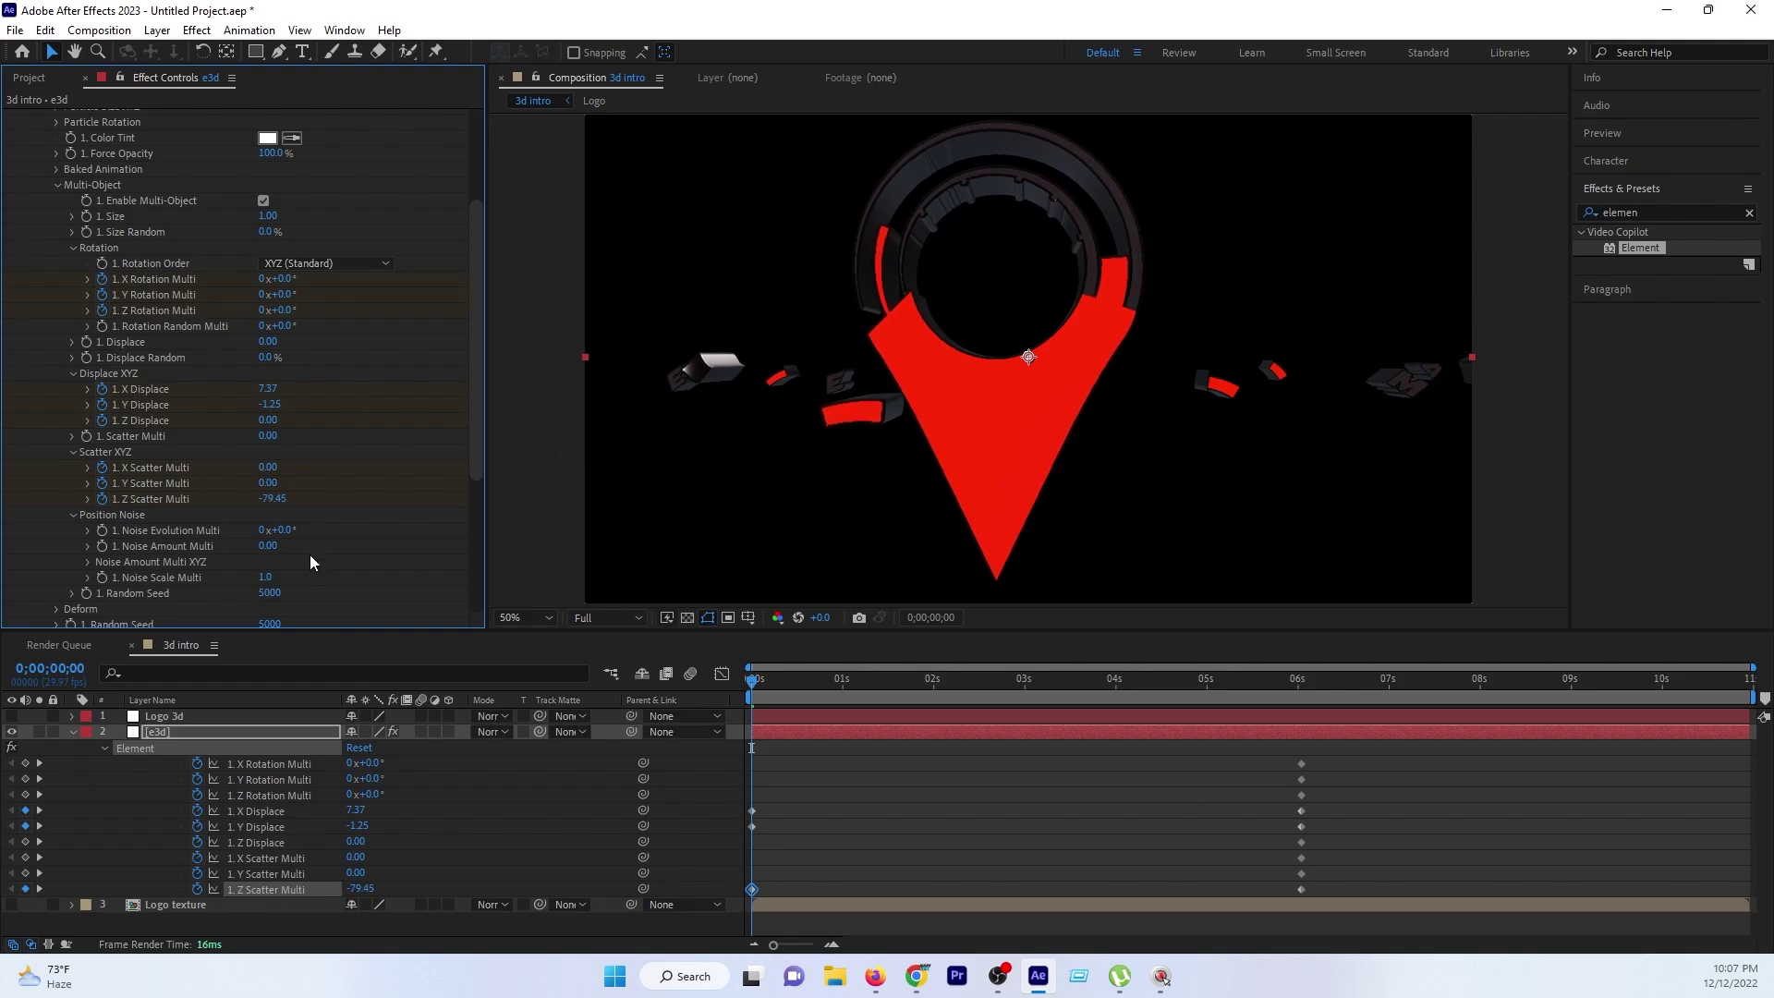
{"action": "mouse_move", "coordinate": [277, 505]}
{"action": "left_mouse_down"}
{"action": "mouse_move", "coordinate": [204, 505]}
{"action": "mouse_move", "coordinate": [190, 474]}
{"action": "mouse_move", "coordinate": [1577, 352]}
{"action": "mouse_move", "coordinate": [1109, 375]}
{"action": "left_mouse_up"}
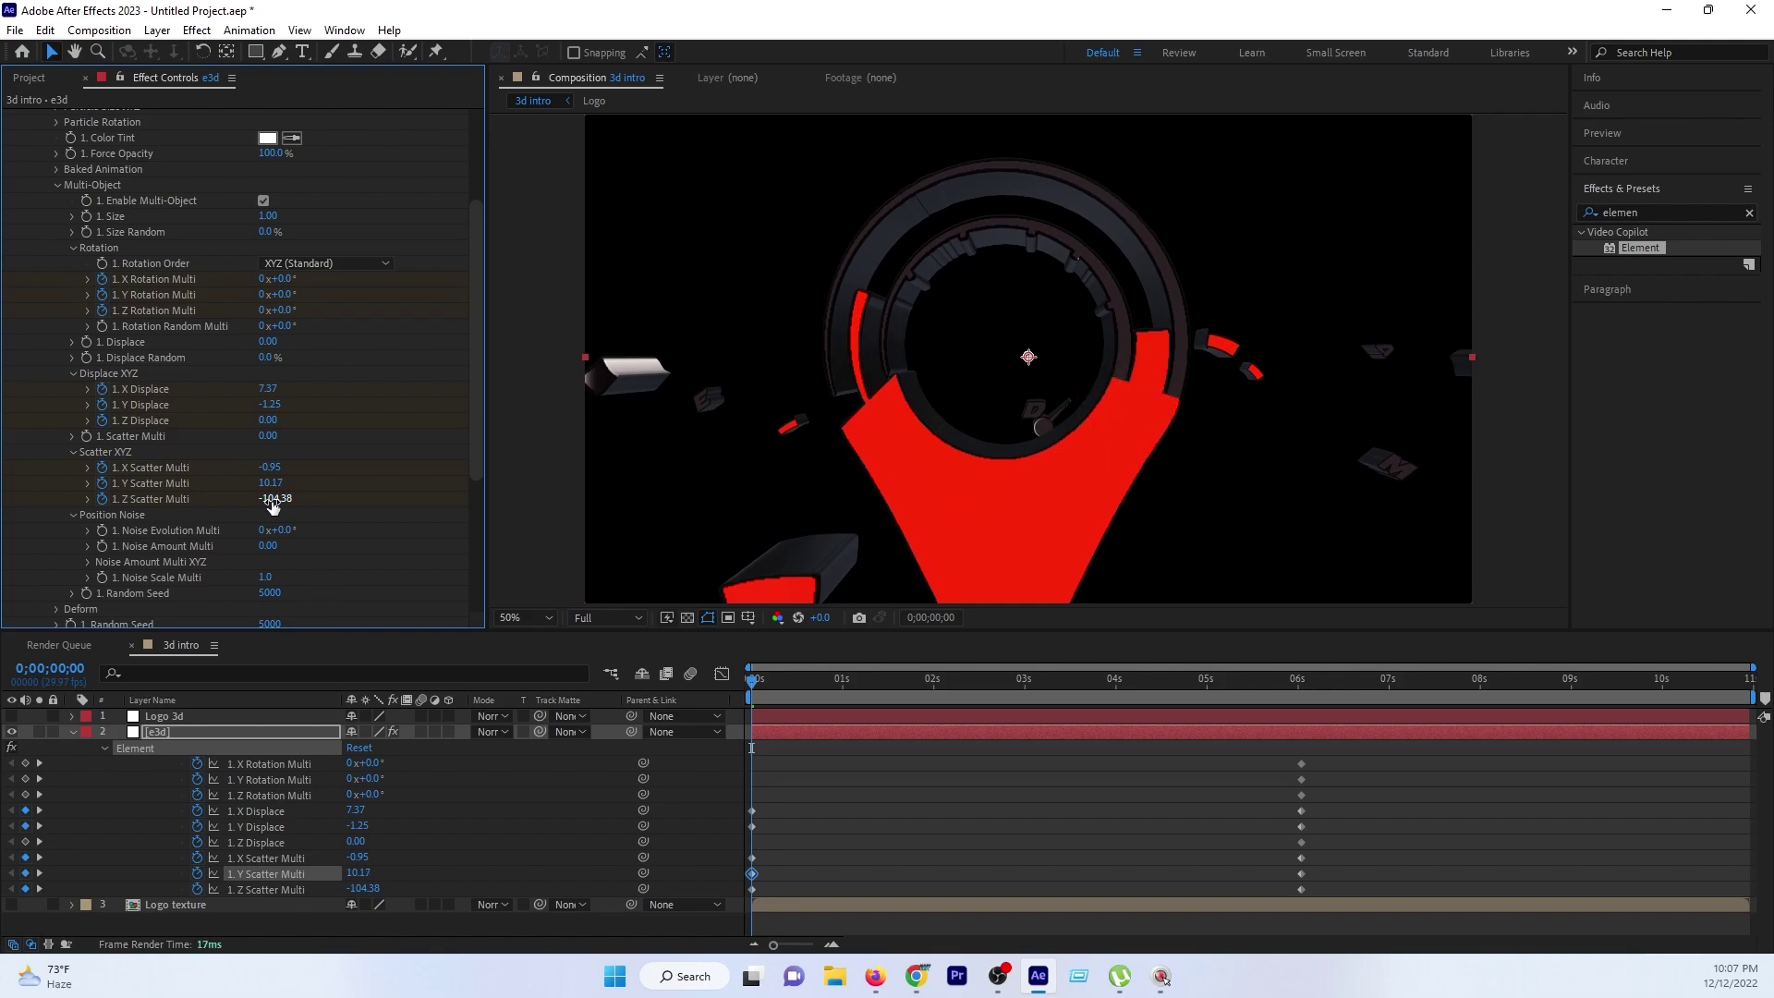
{"action": "mouse_move", "coordinate": [273, 499]}
{"action": "left_mouse_down"}
{"action": "mouse_move", "coordinate": [185, 499]}
{"action": "mouse_move", "coordinate": [222, 517]}
{"action": "left_mouse_up"}
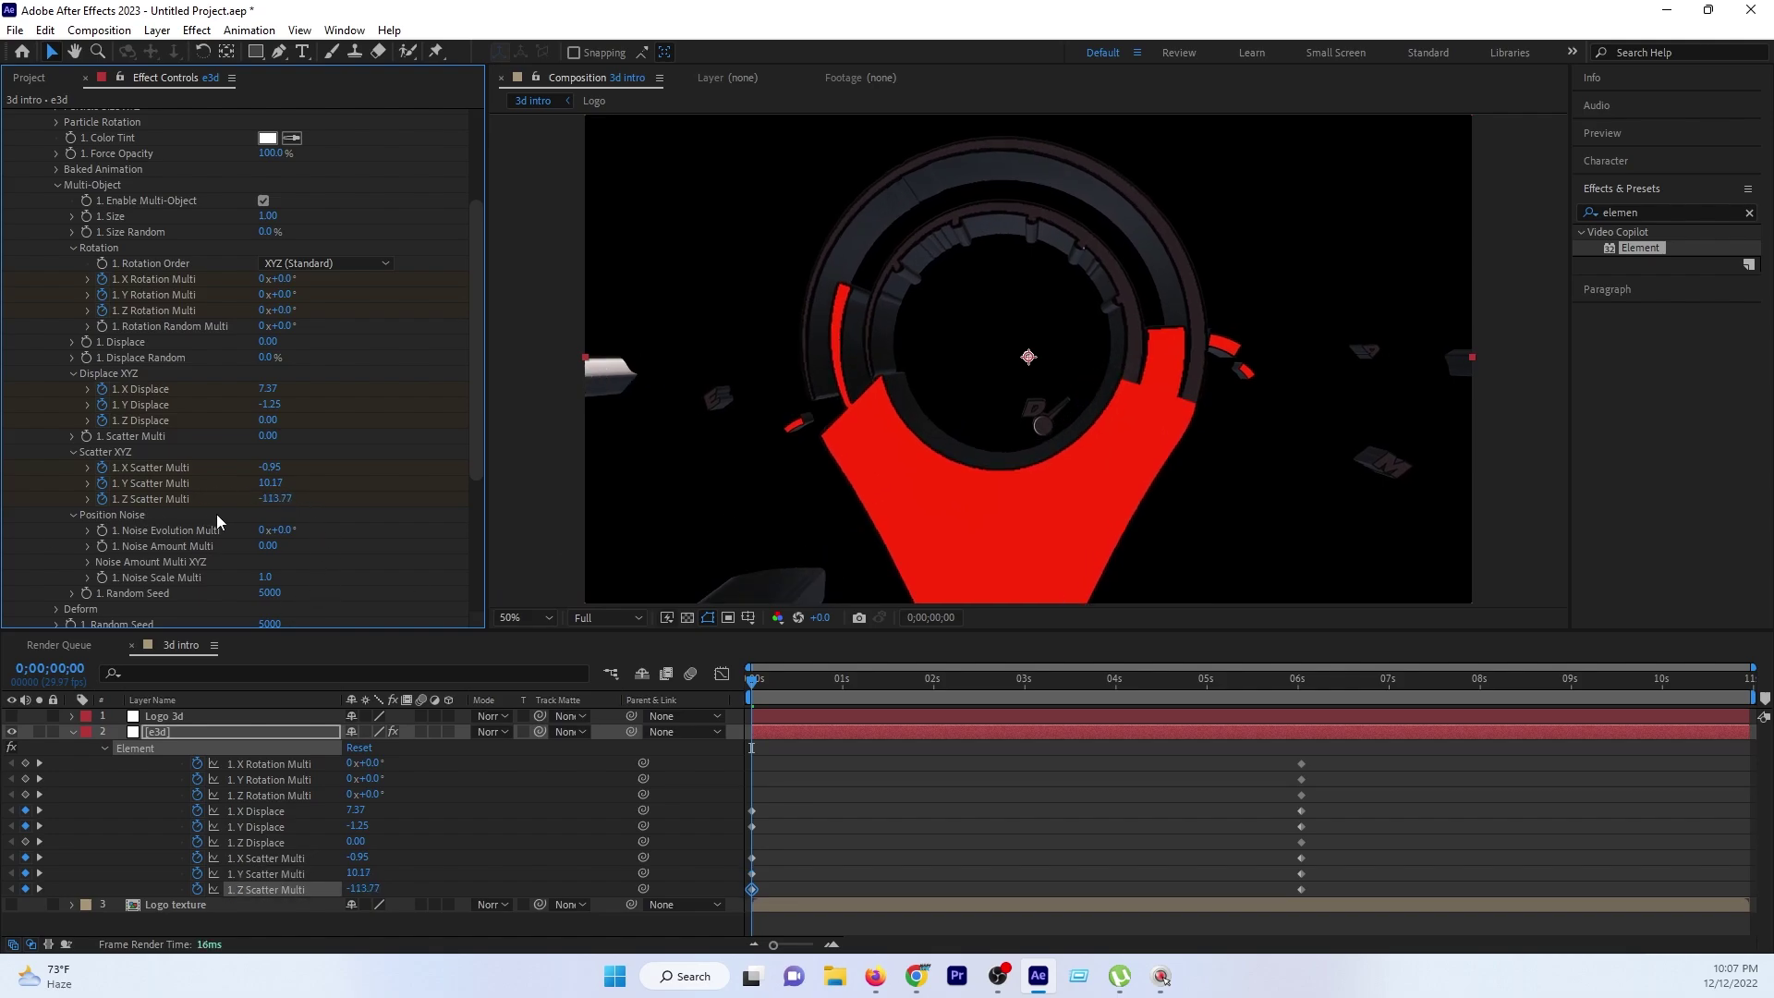
Enter -150, then -200 as the Z Scatter Multi value.
{"action": "left_click", "coordinate": [271, 499]}
{"action": "type", "text": "-150"}
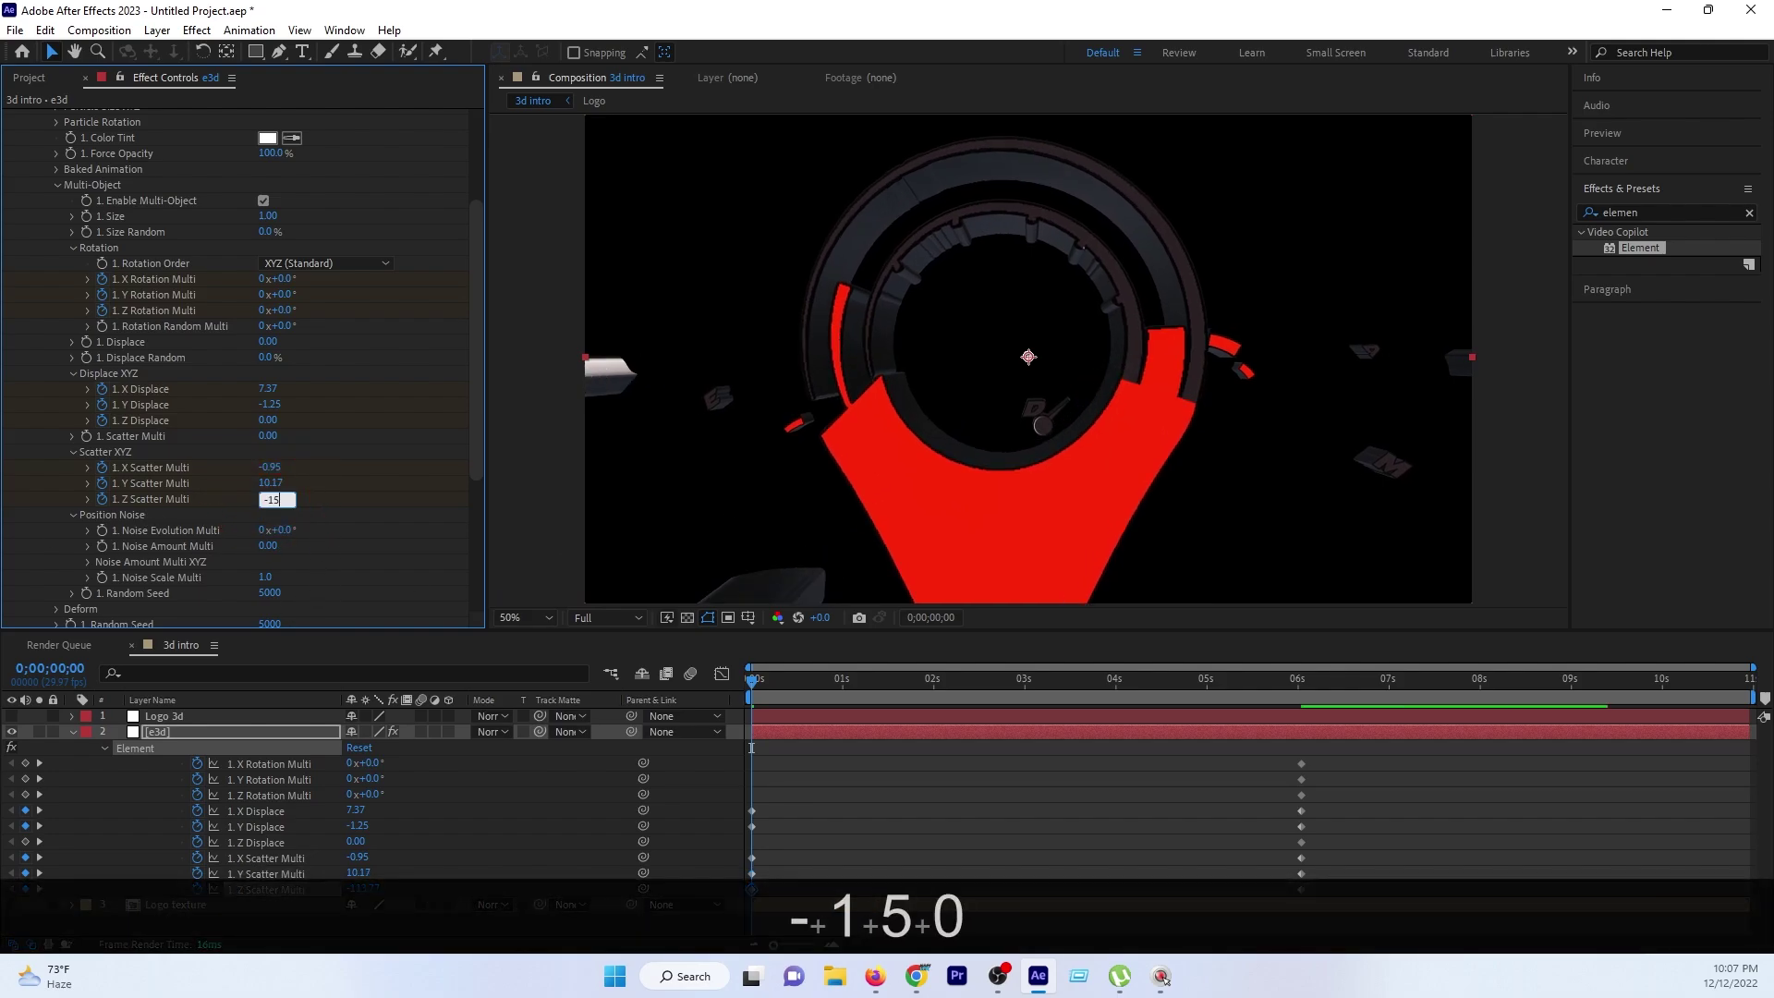
{"action": "key", "text": "Return"}
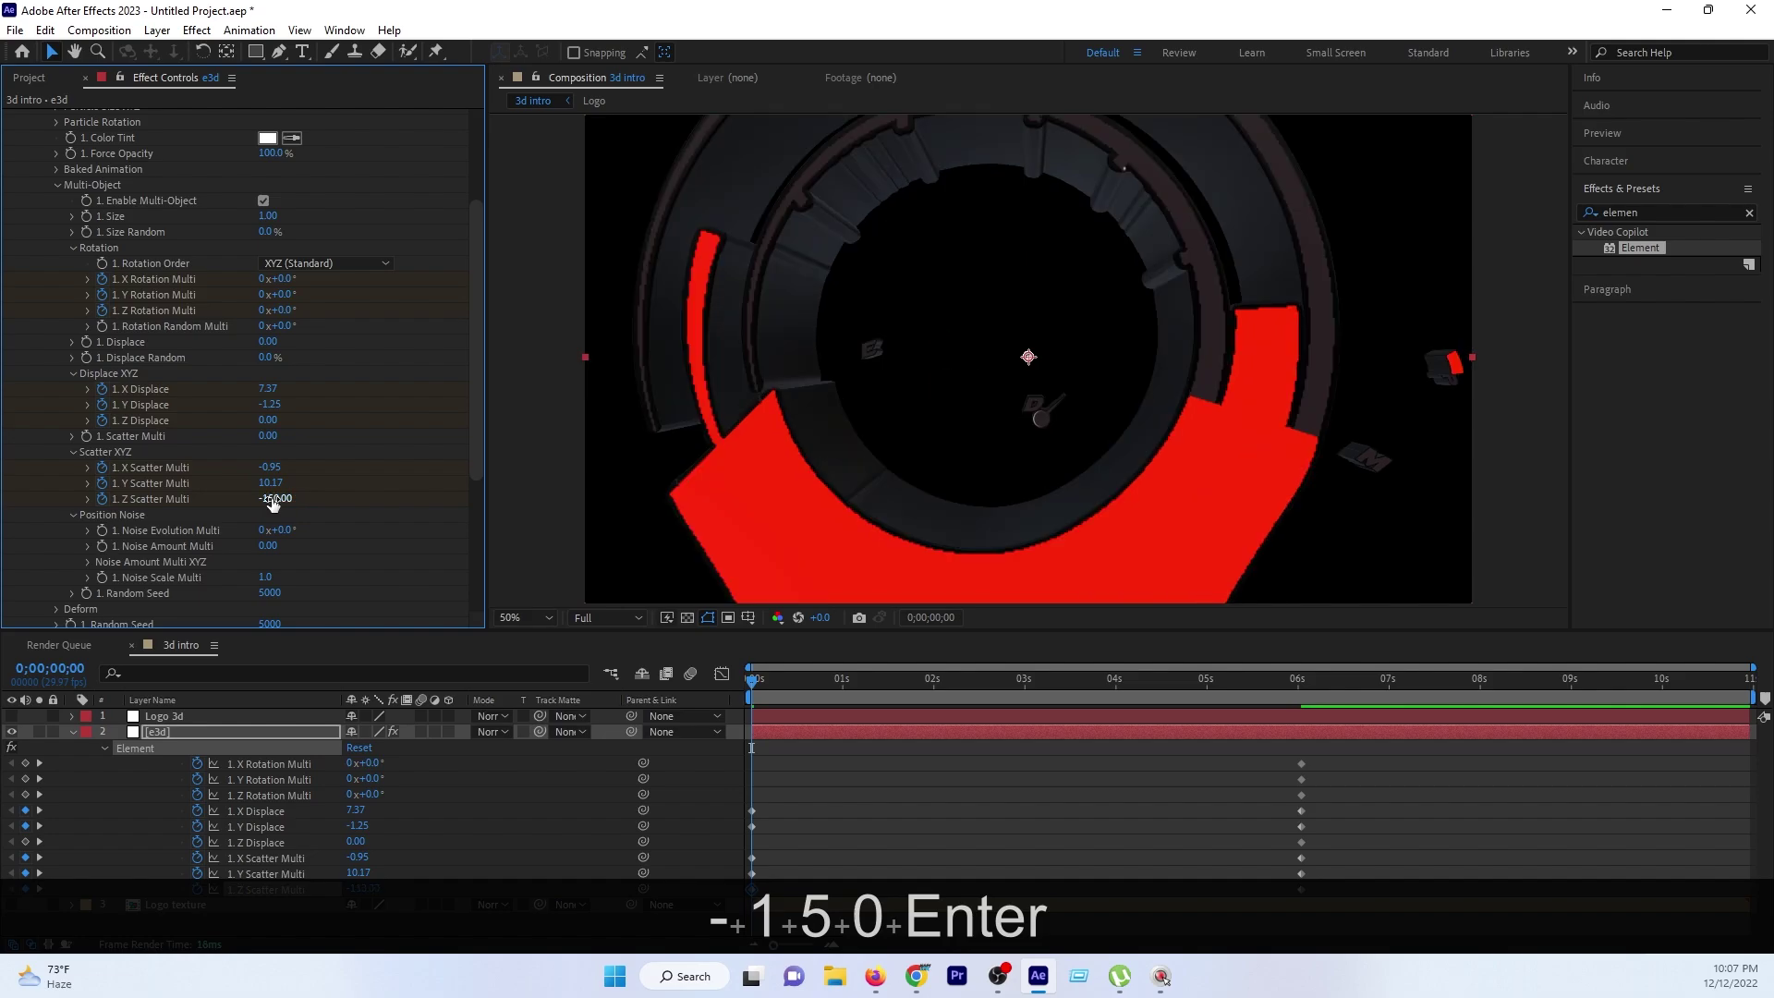
{"action": "left_click", "coordinate": [273, 499]}
{"action": "type", "text": "-20"}
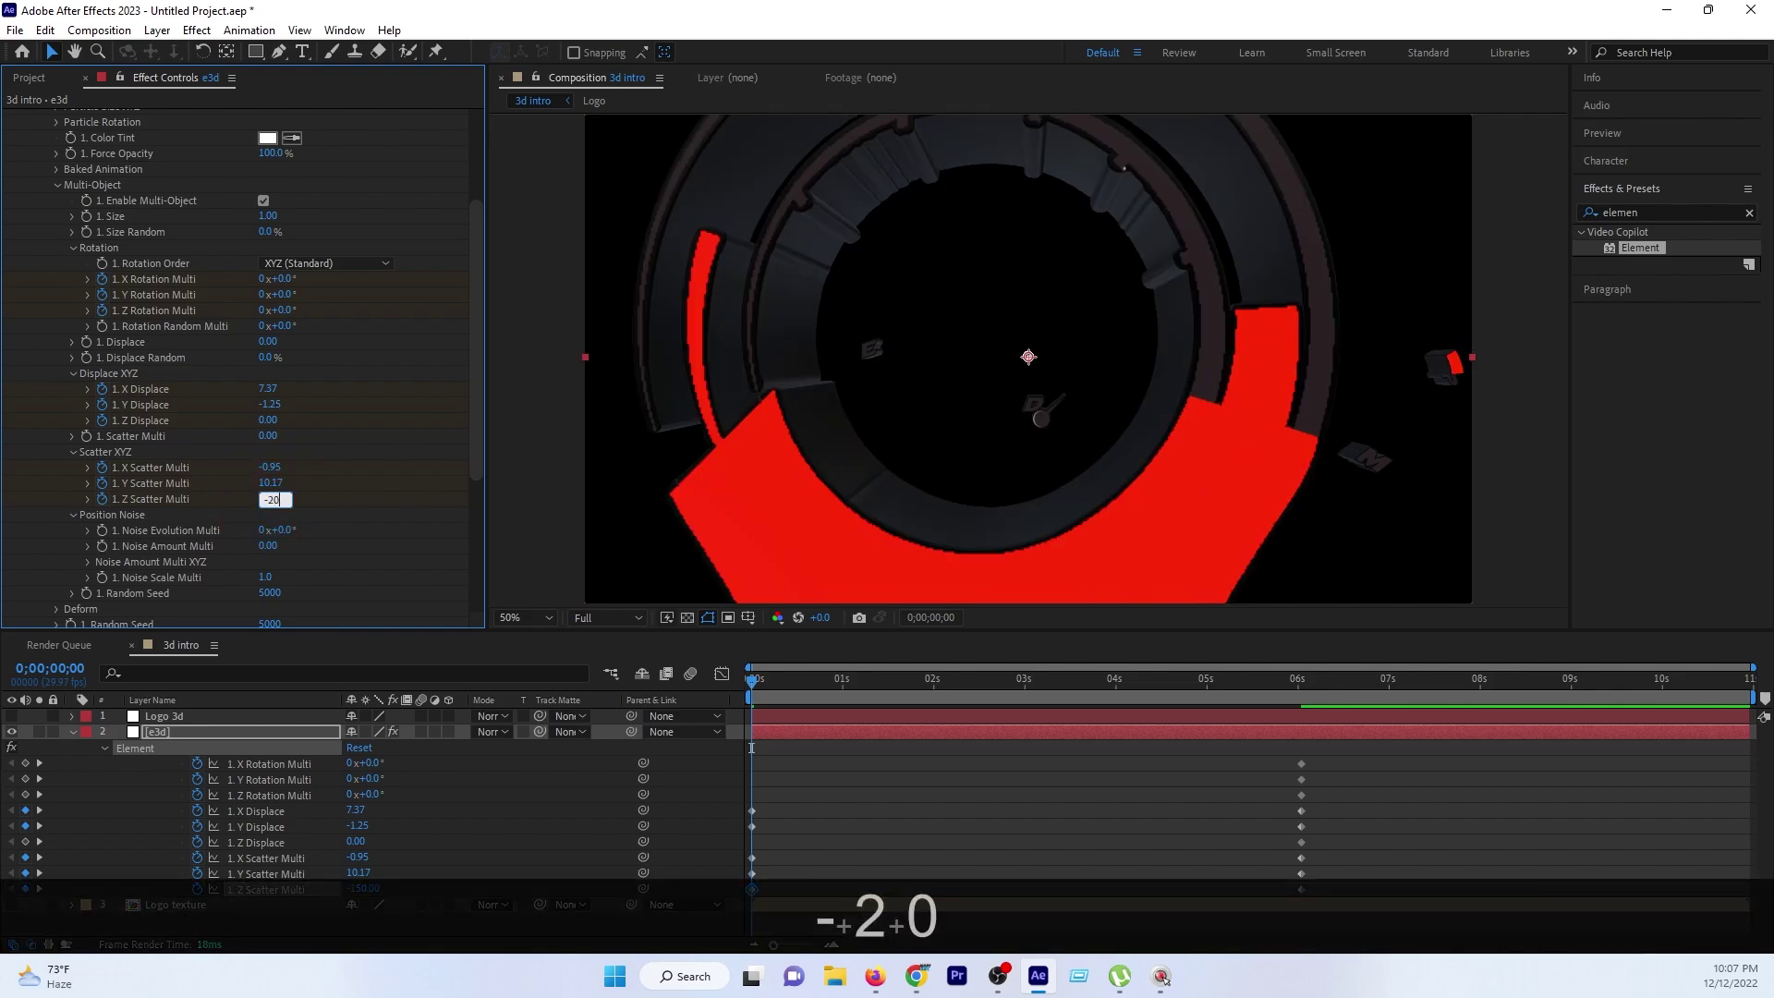
{"action": "type", "text": "0"}
{"action": "key", "text": "Return"}
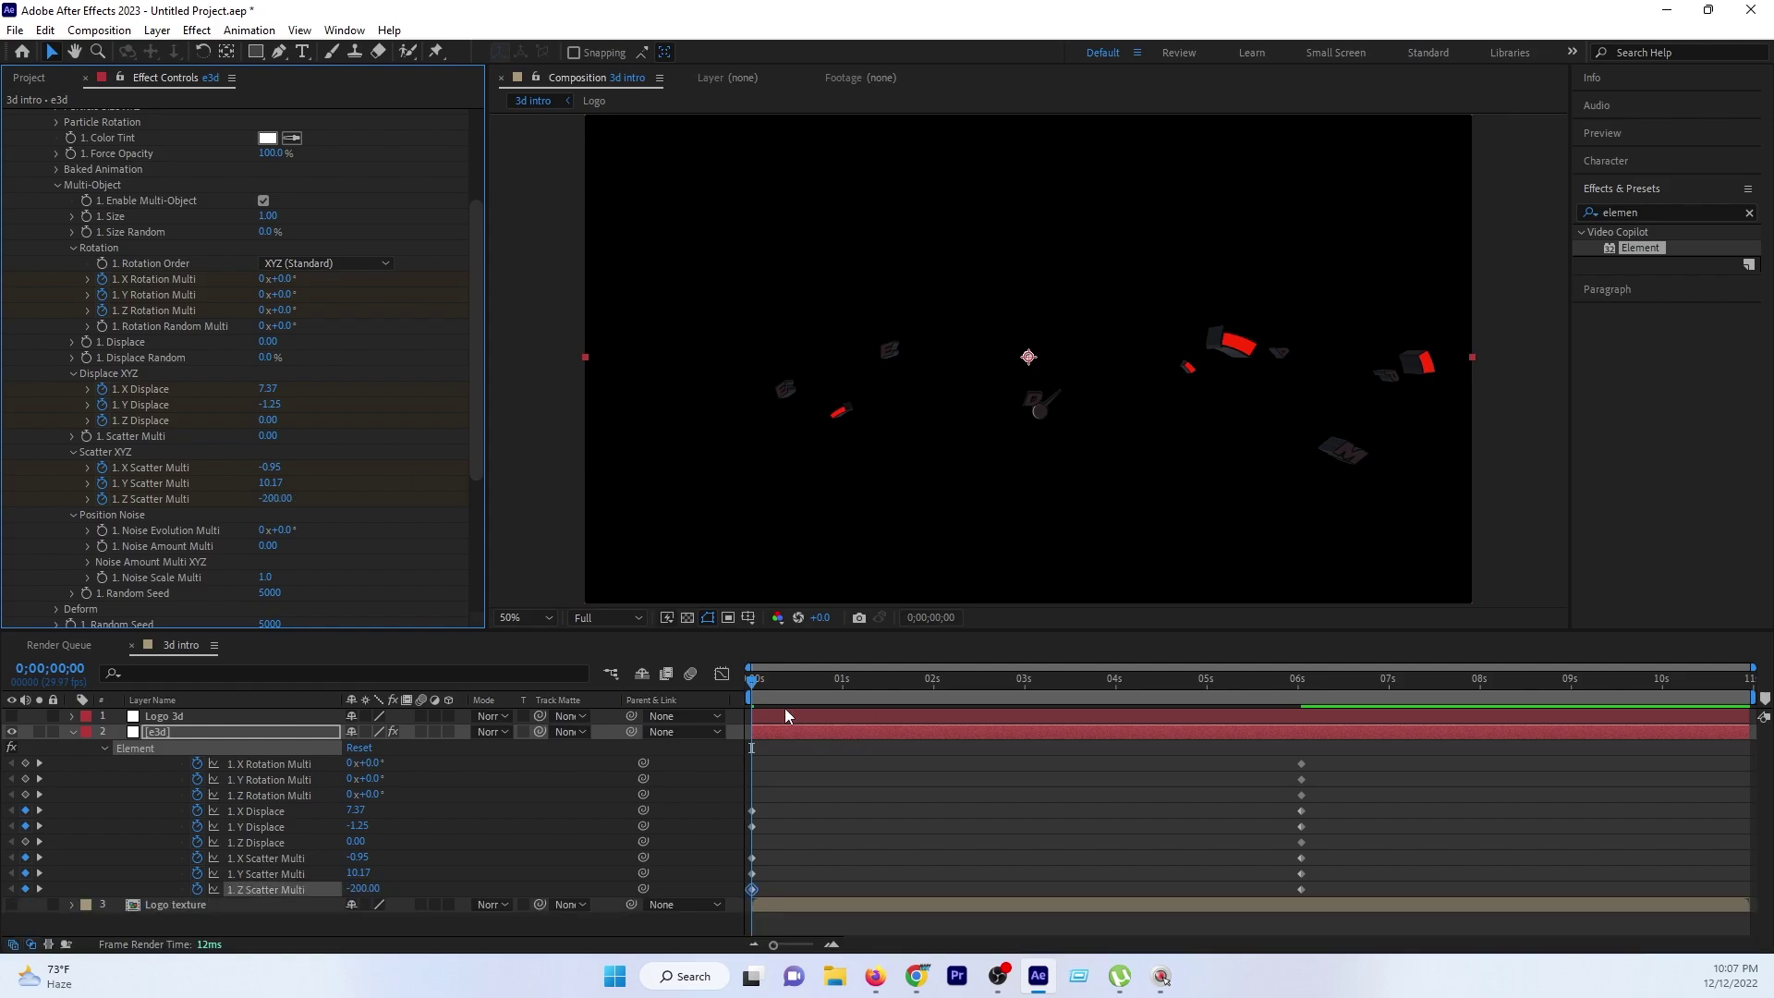
Preview the logo assembly animation and scrub through it near the start.
{"action": "key", "text": "space"}
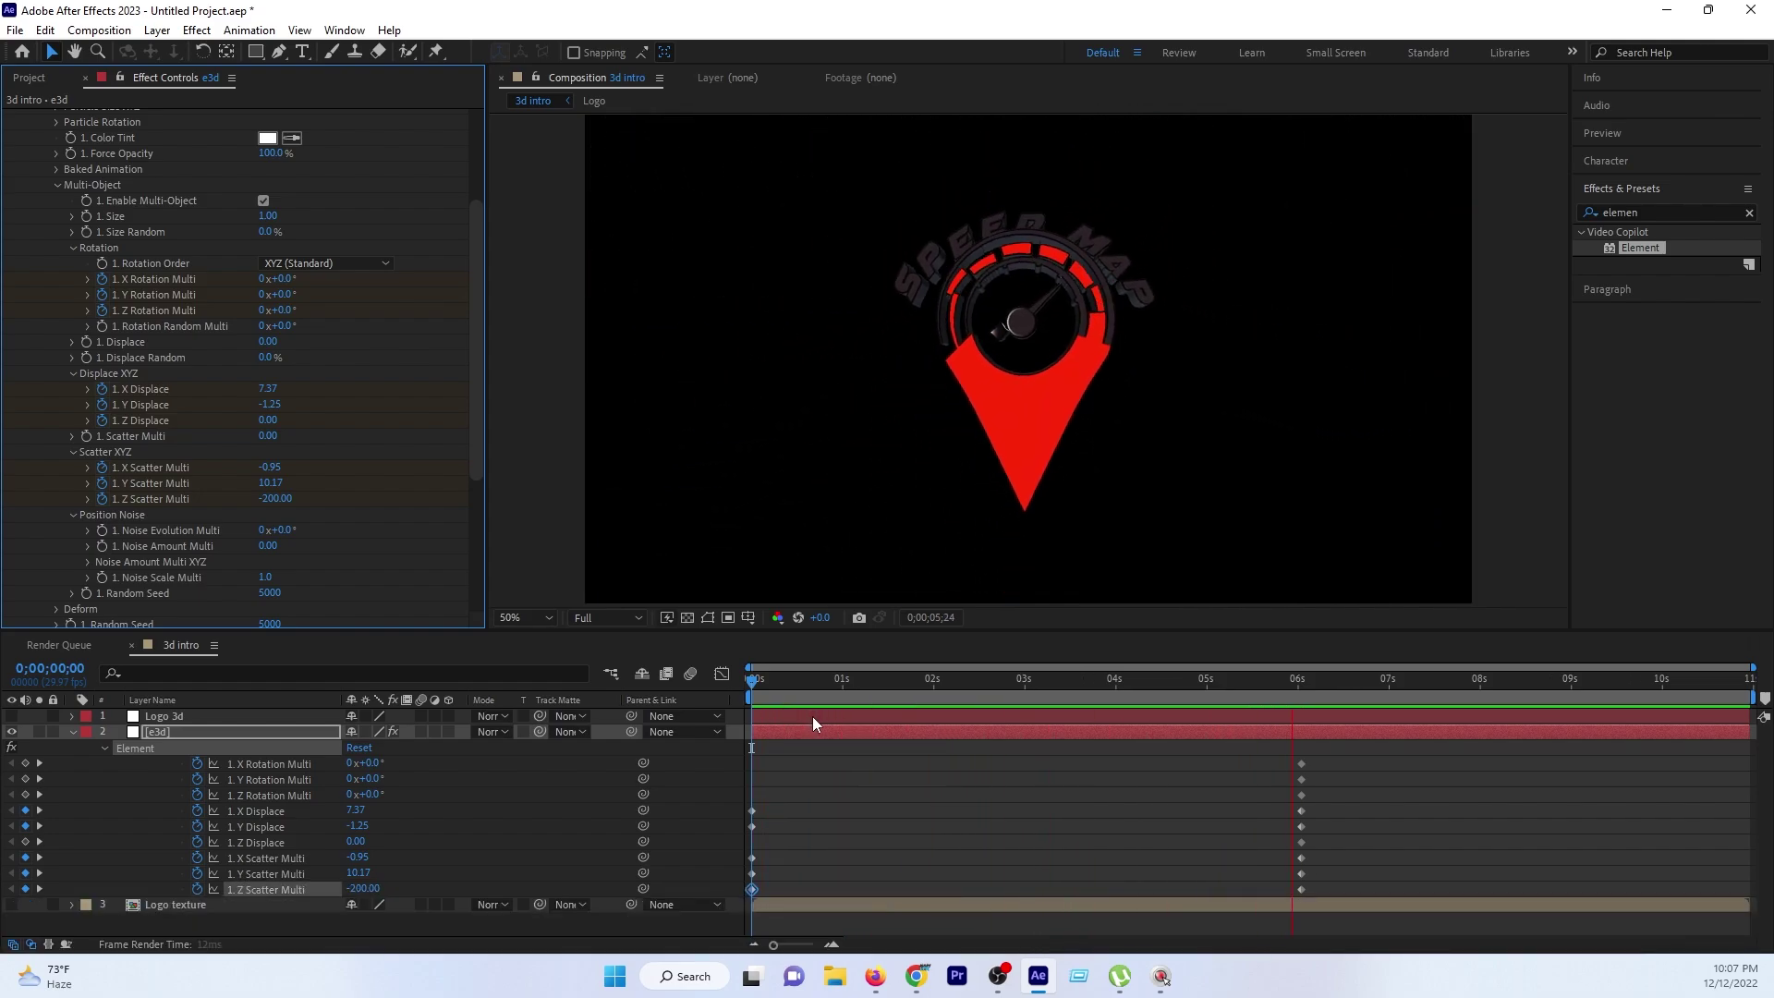
{"action": "key", "text": "space"}
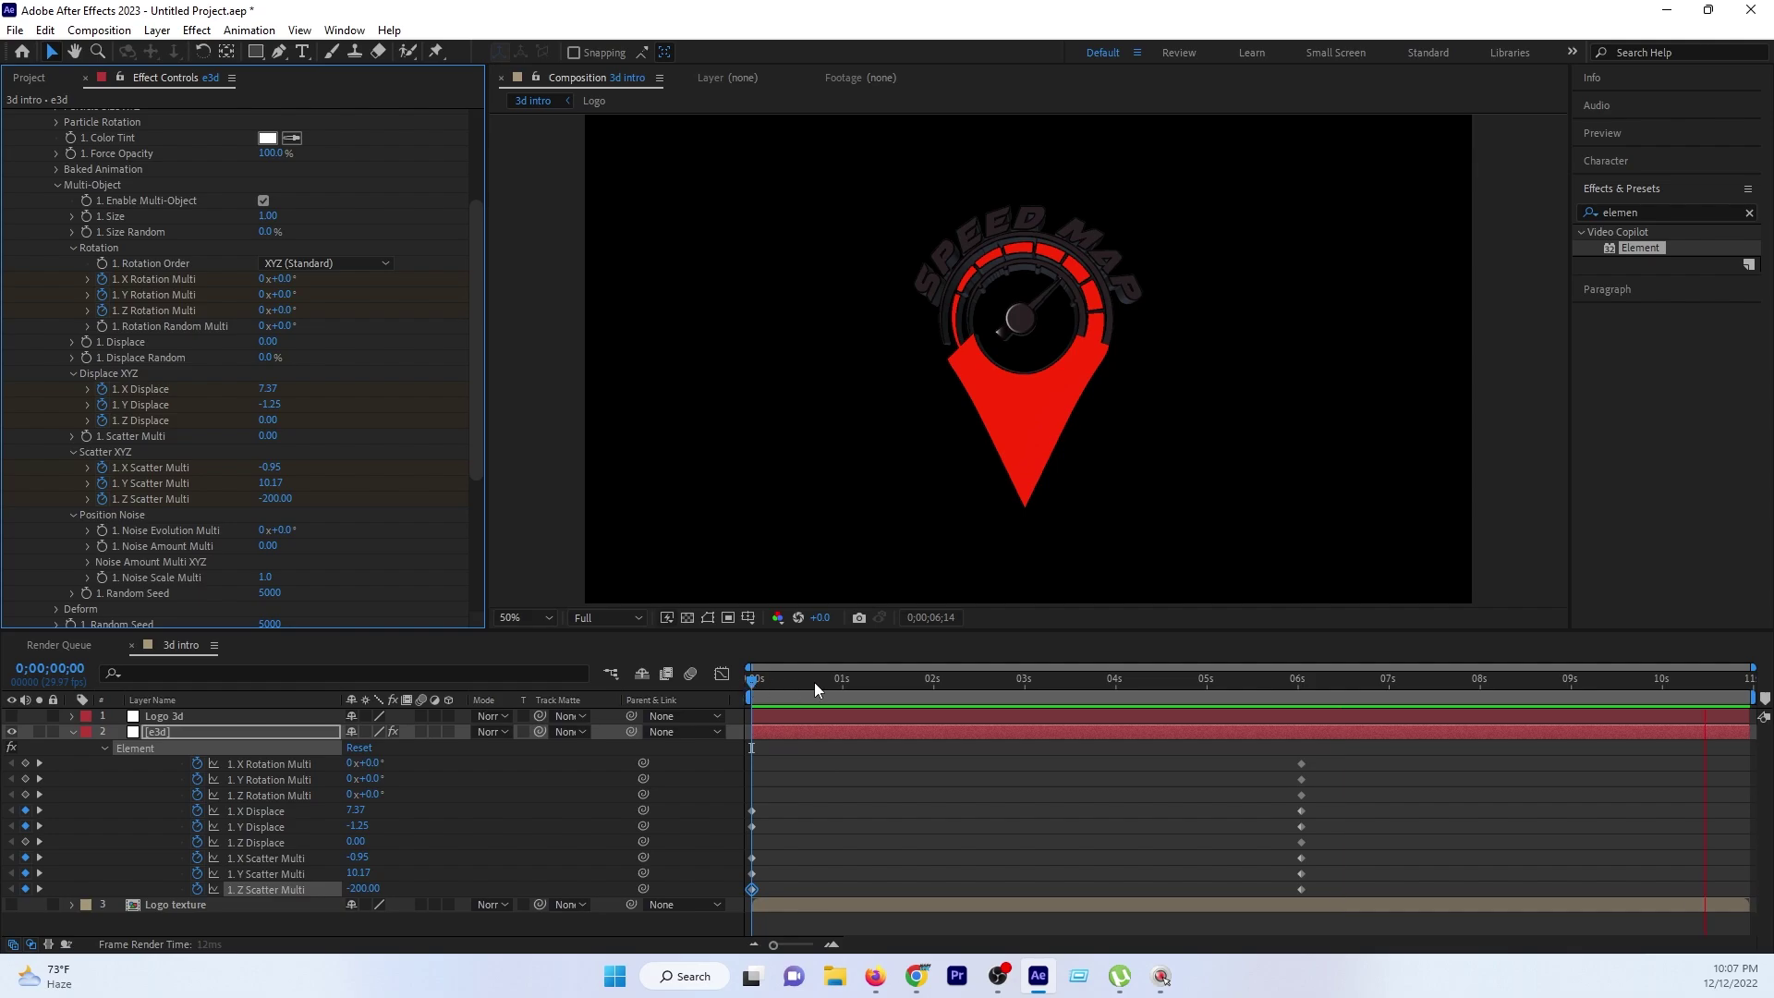
{"action": "left_click", "coordinate": [758, 694]}
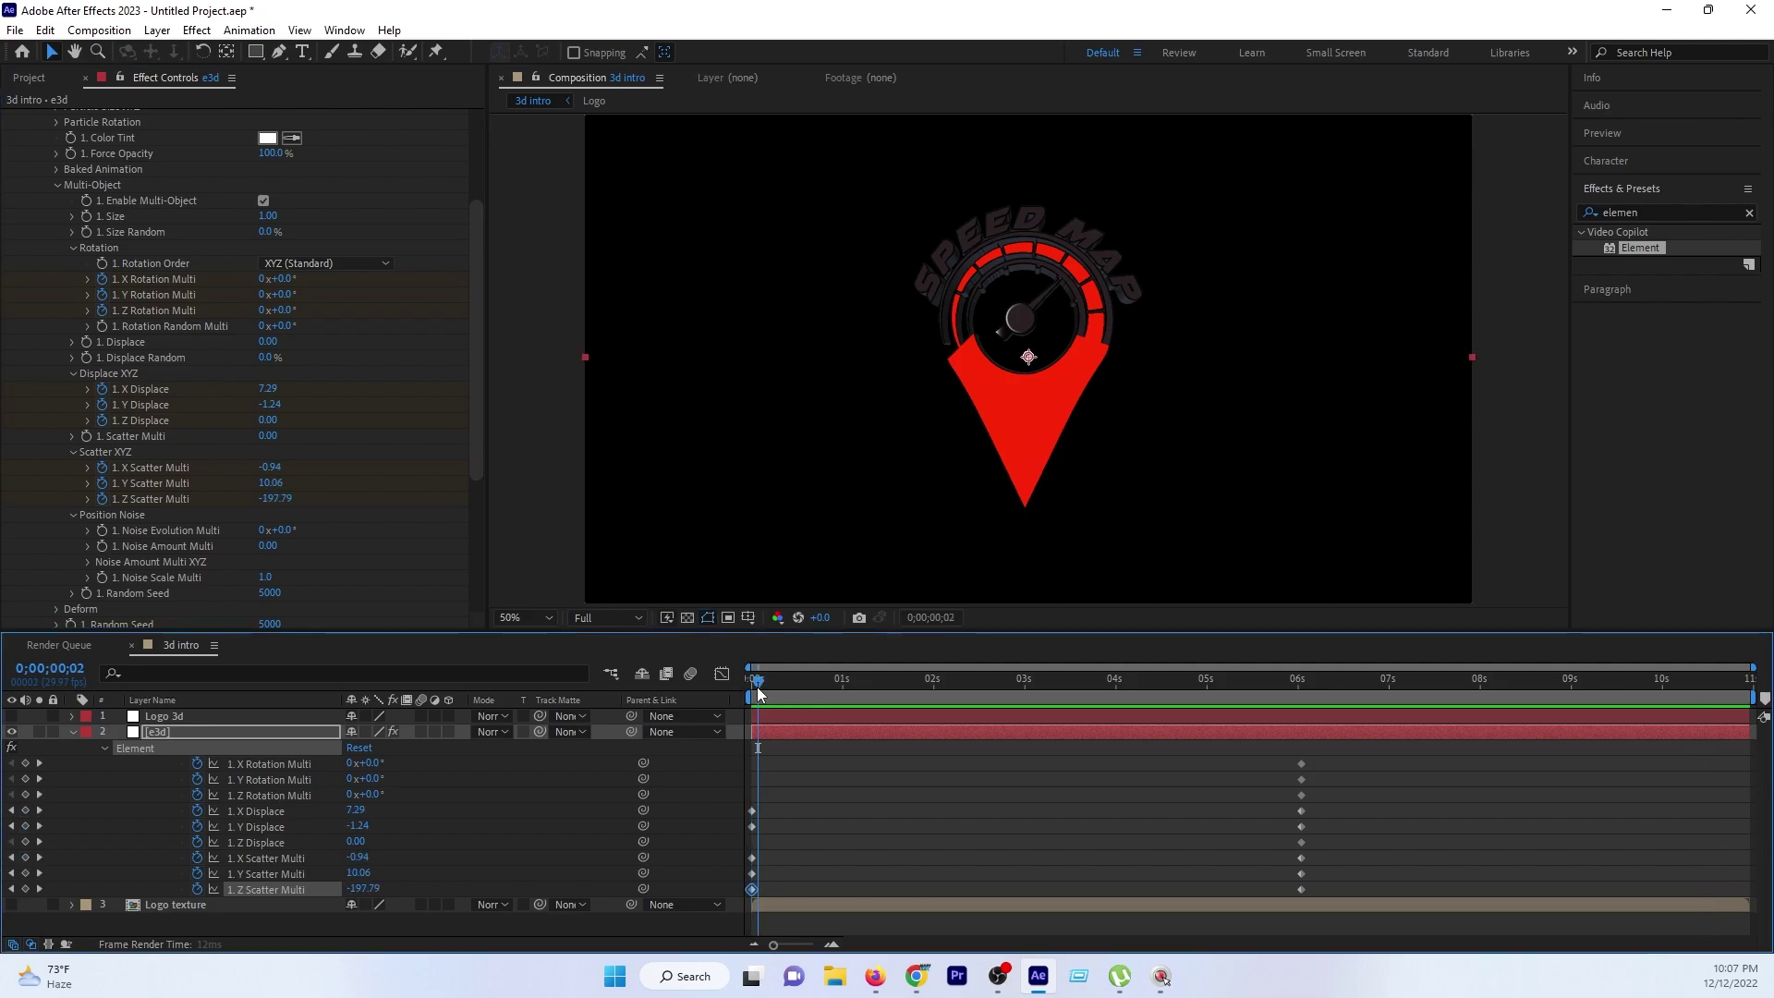
{"action": "mouse_move", "coordinate": [758, 694]}
{"action": "left_mouse_down"}
{"action": "mouse_move", "coordinate": [1294, 710]}
{"action": "mouse_move", "coordinate": [730, 723]}
{"action": "left_mouse_up"}
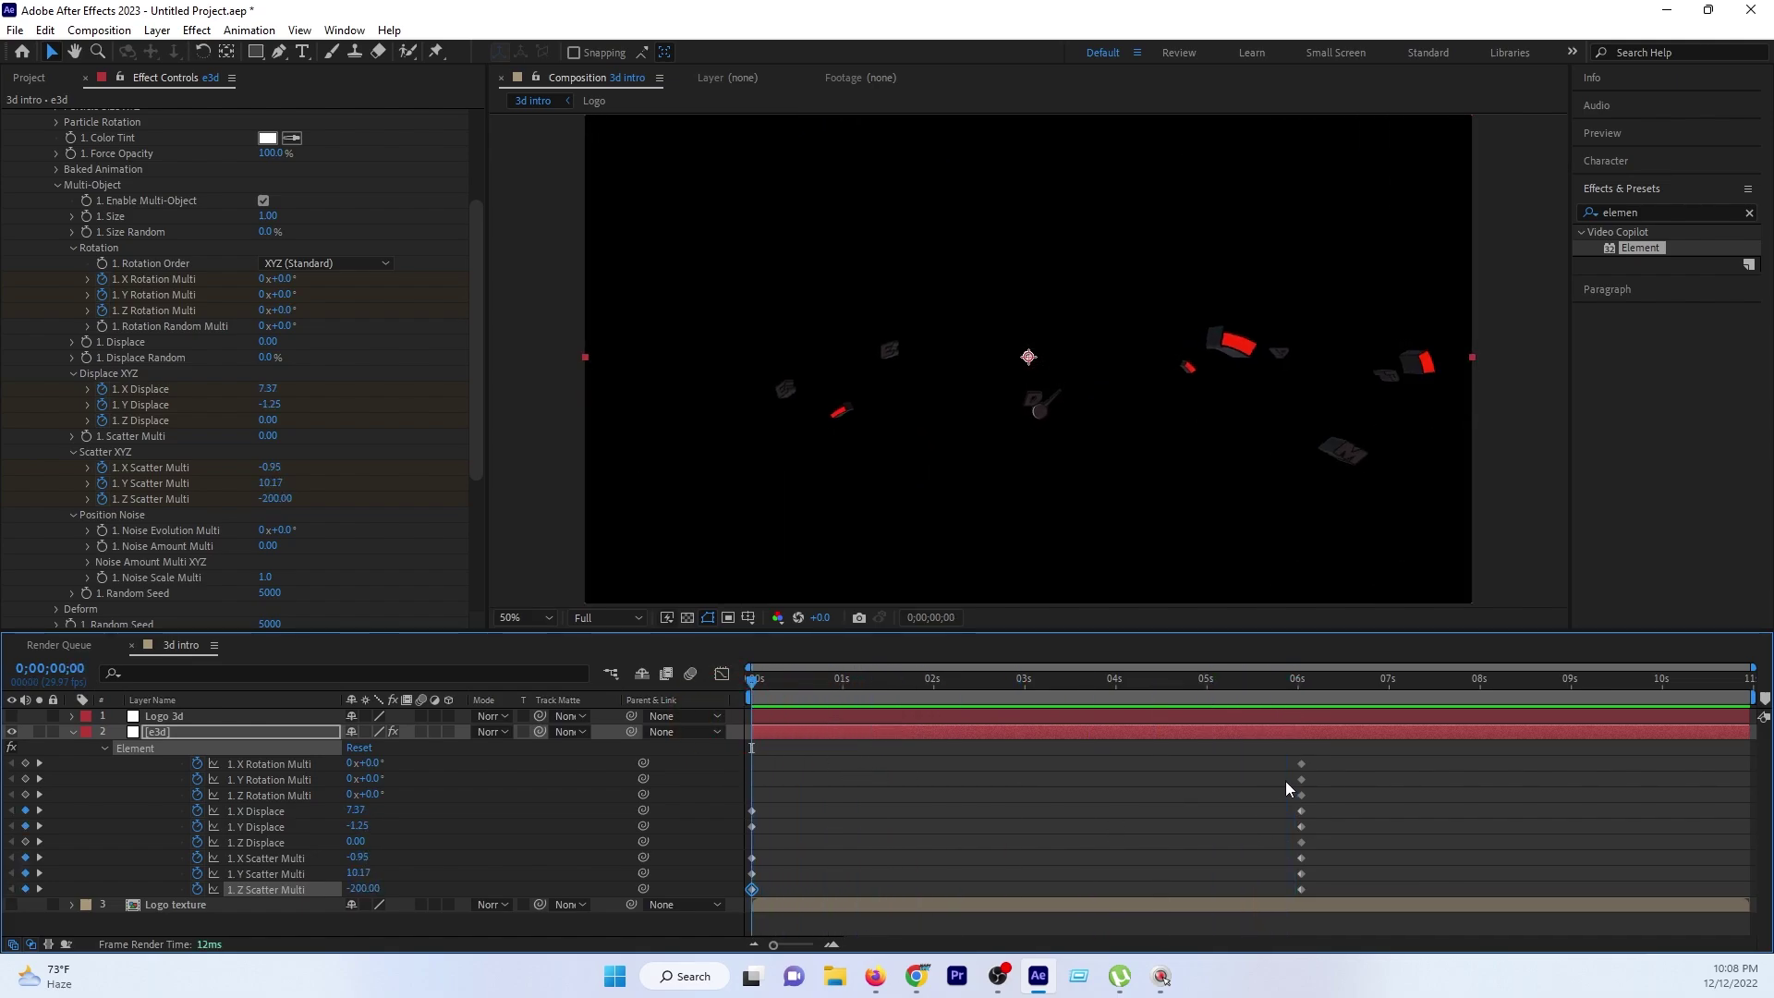
Apply Easy Ease to all e3d keyframes and enable motion blur on the e3d layer.
{"action": "left_click_drag", "start_coordinate": [1345, 750], "coordinate": [740, 898]}
{"action": "key", "text": "F9"}
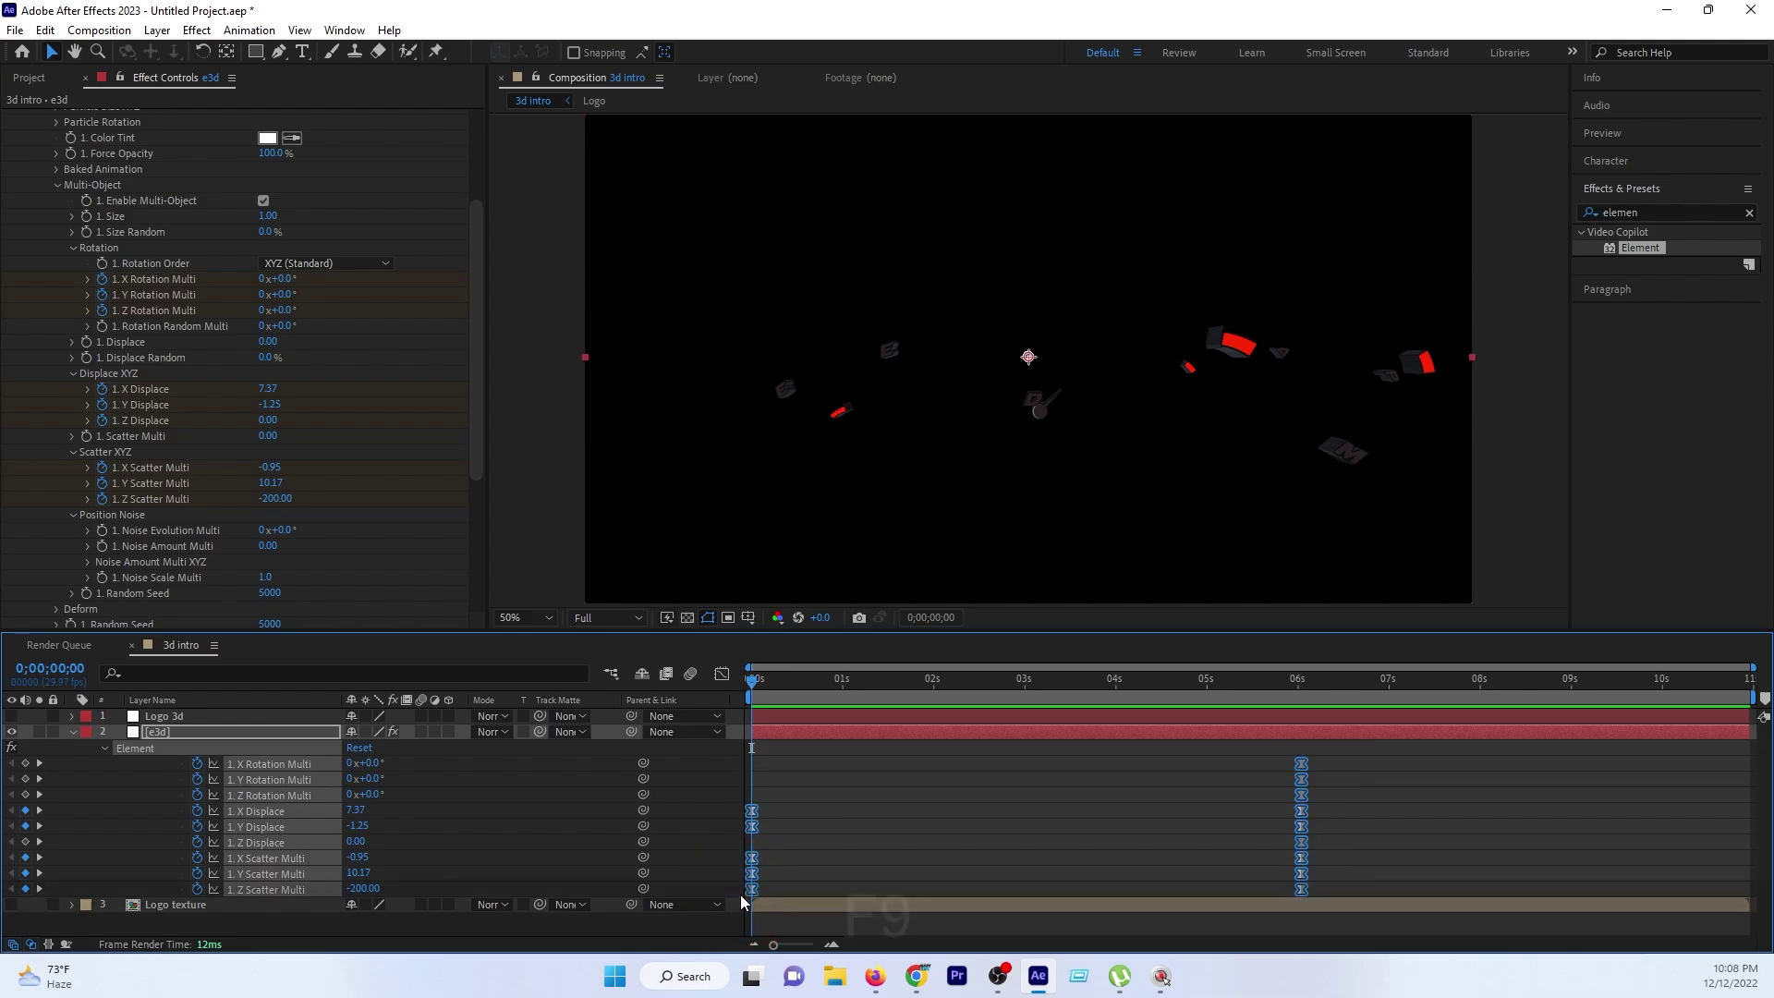
{"action": "left_click", "coordinate": [72, 731]}
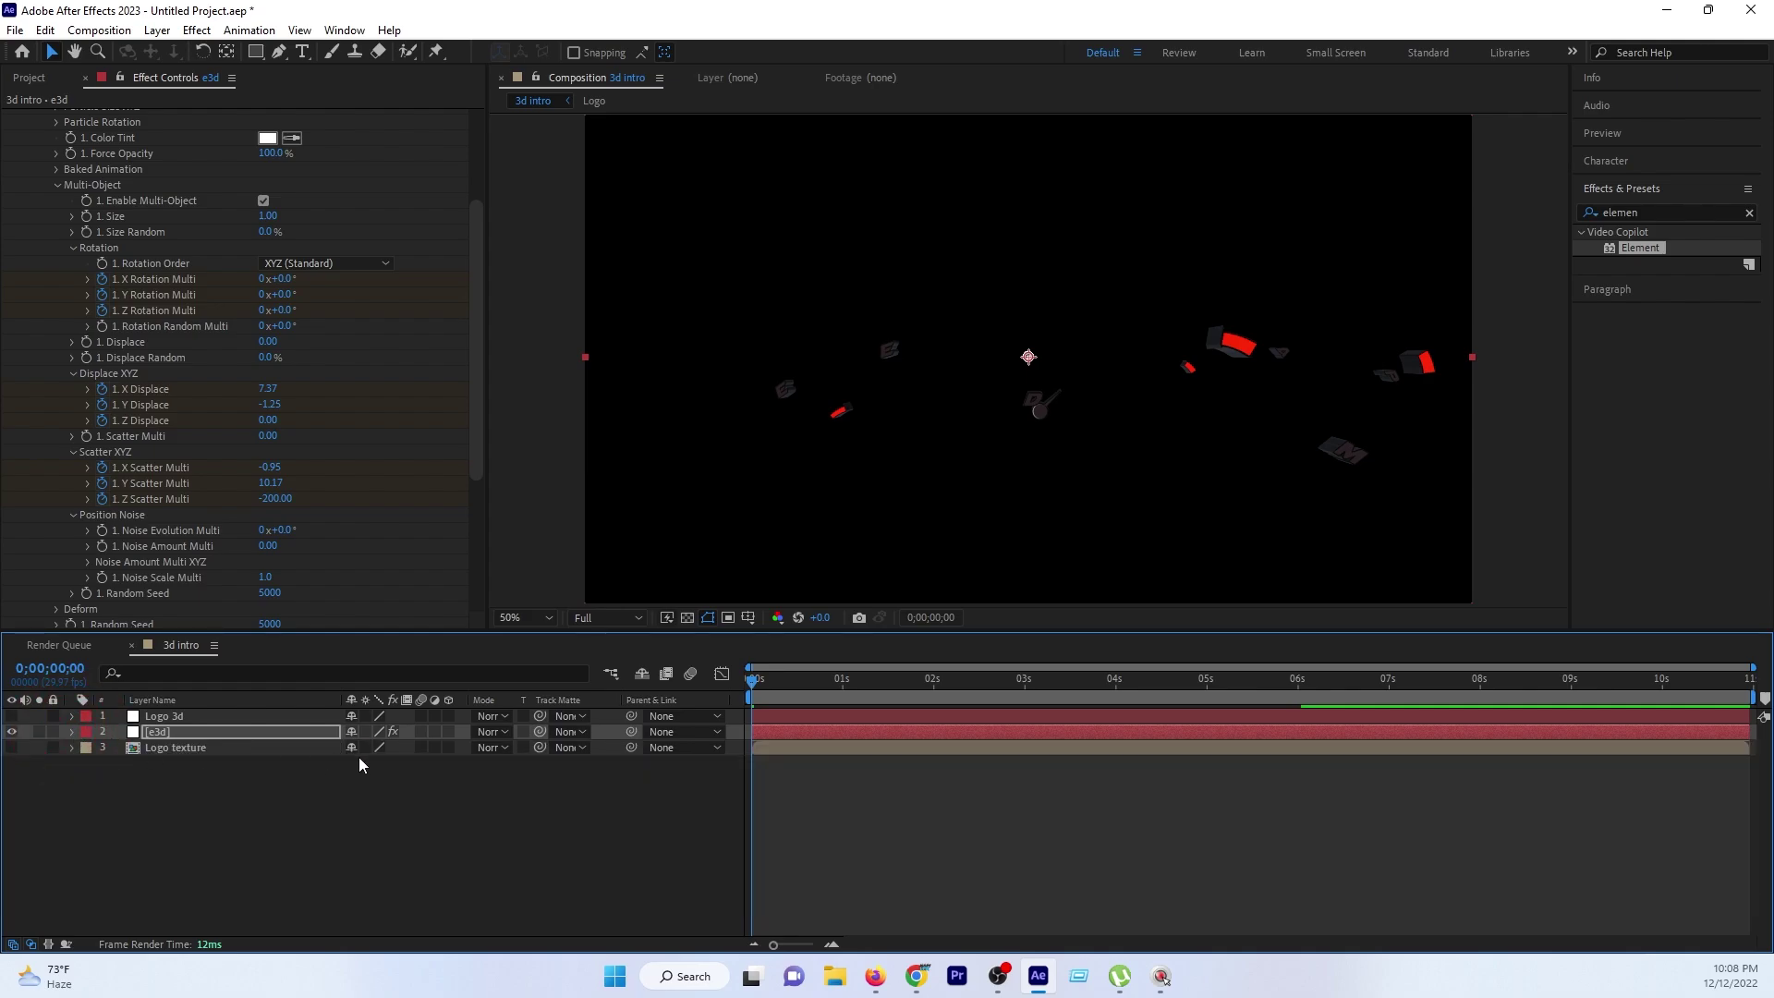
{"action": "left_click", "coordinate": [423, 732]}
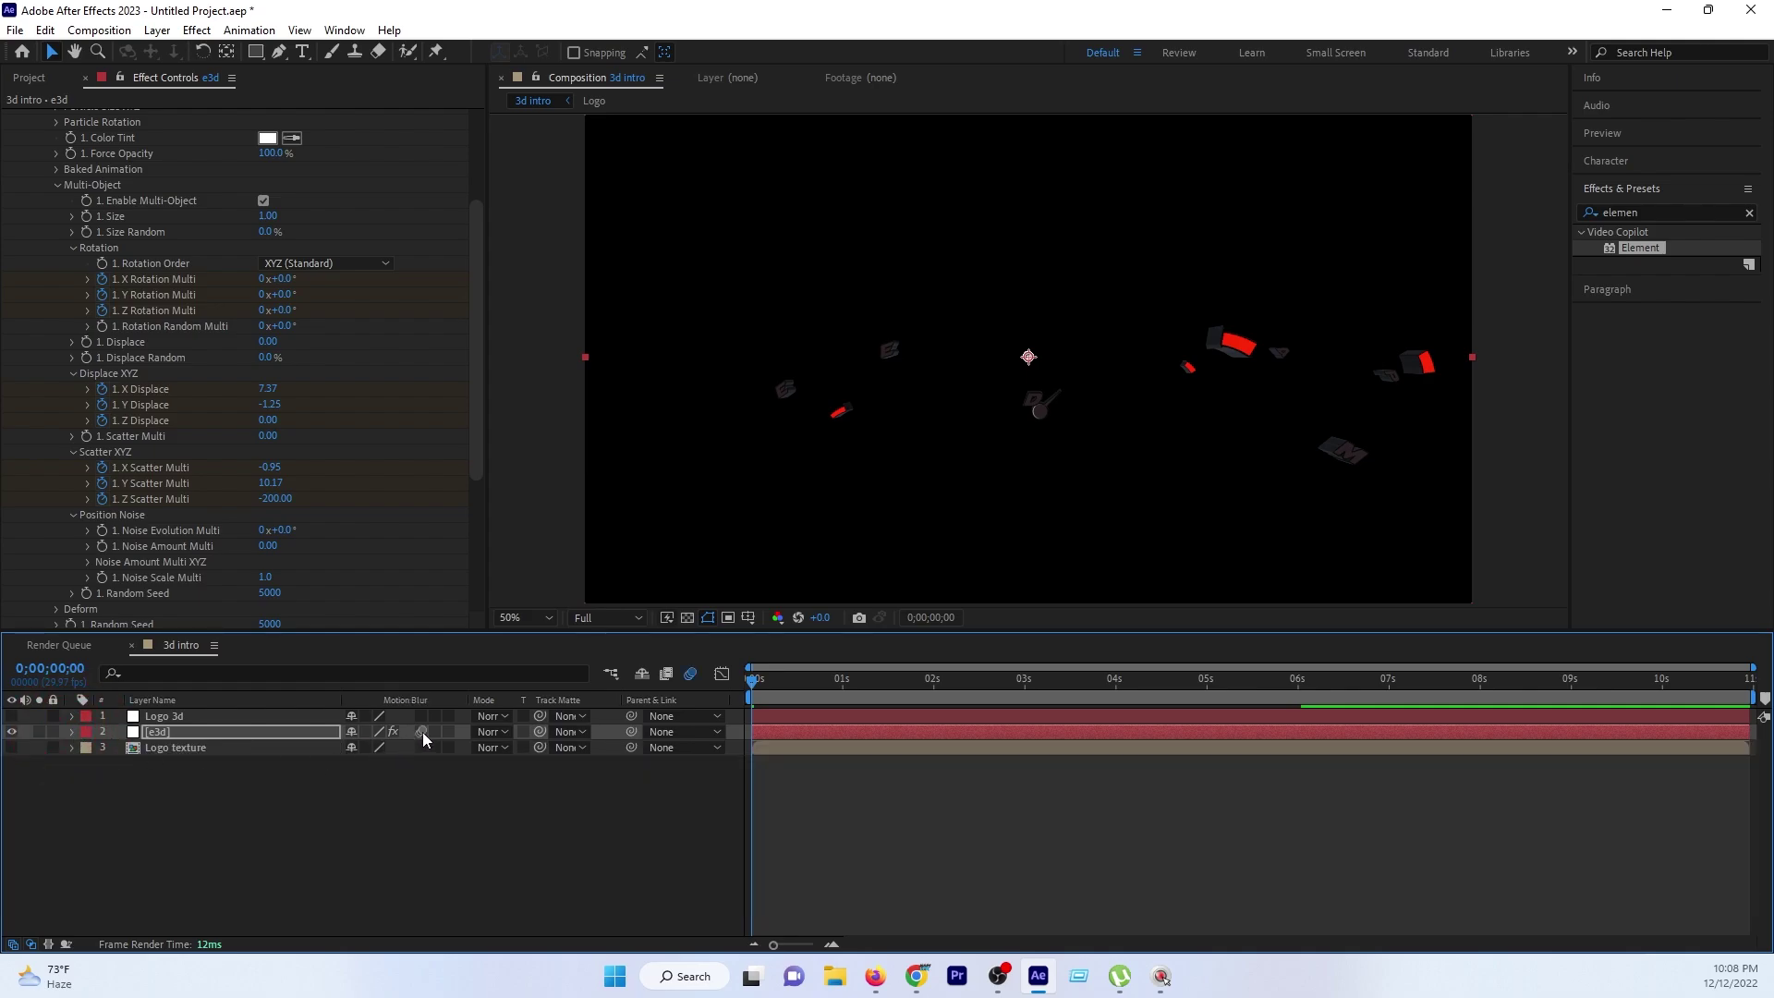
Preview the eased, motion-blurred assembly from the start and check several moments.
{"action": "left_click", "coordinate": [754, 679]}
{"action": "key", "text": "space"}
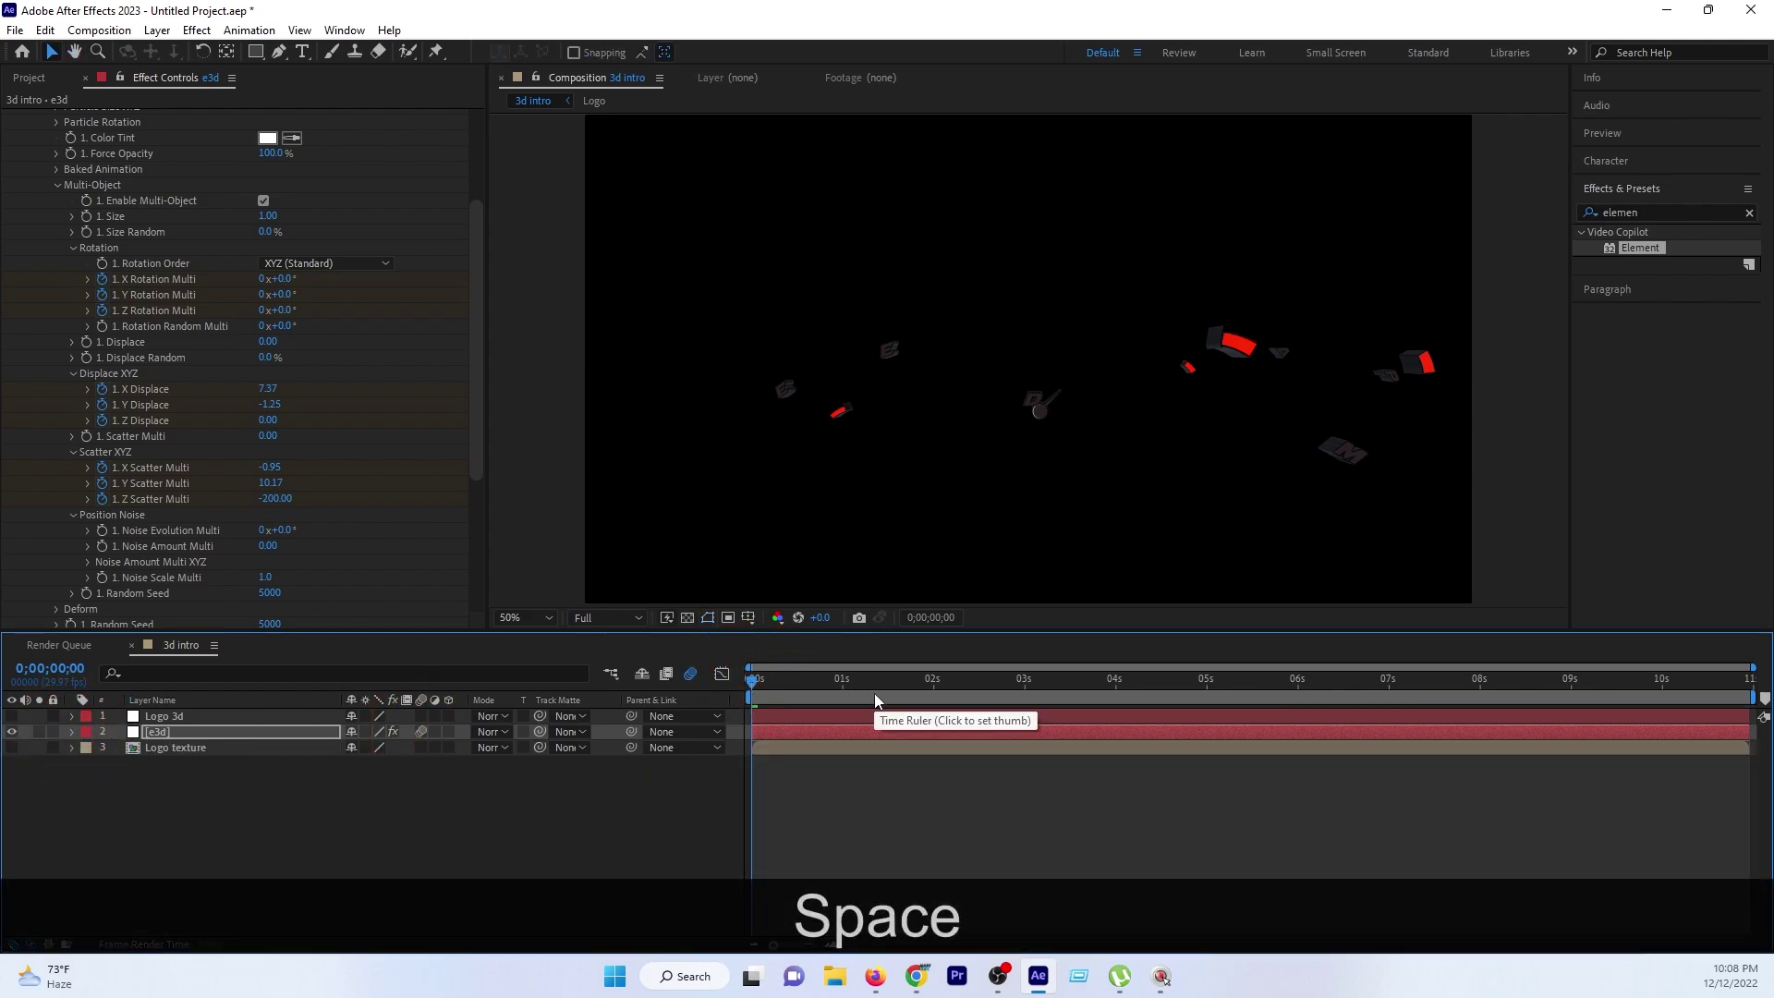
{"action": "left_click_drag", "start_coordinate": [780, 682], "coordinate": [952, 682]}
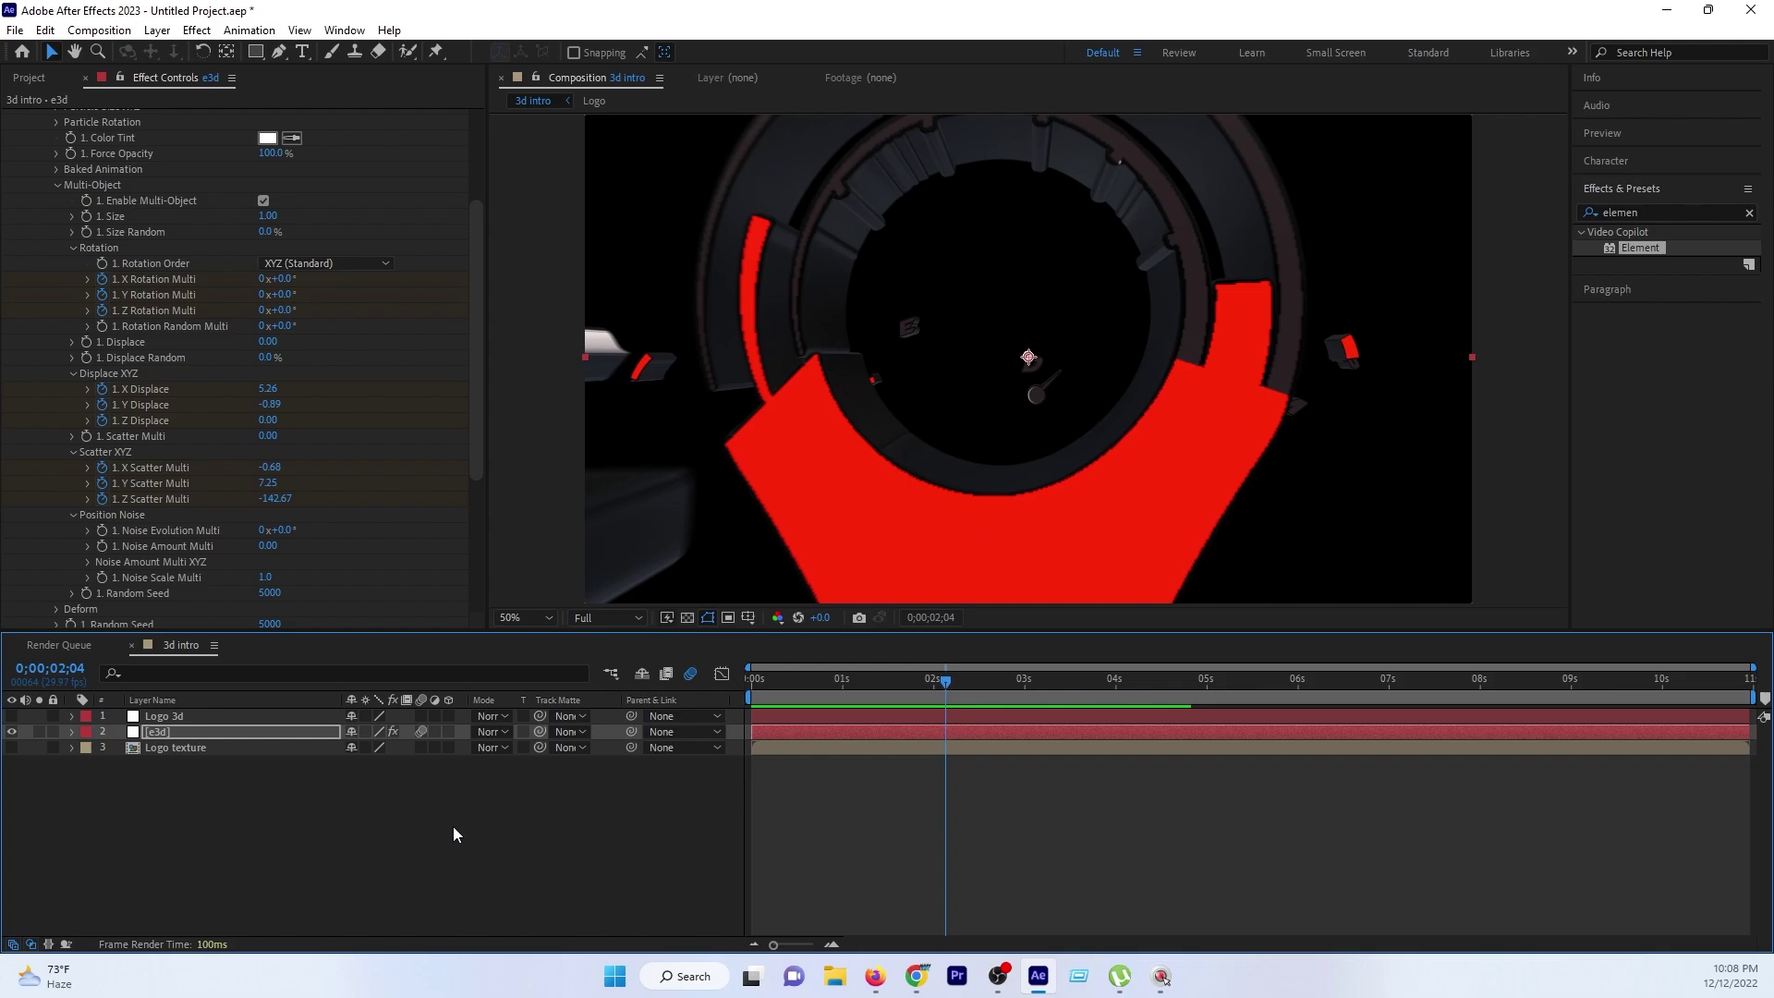
Add a new Camera 1 layer to the 3d intro composition and preview through it.
{"action": "right_click", "coordinate": [364, 818]}
{"action": "mouse_move", "coordinate": [425, 589]}
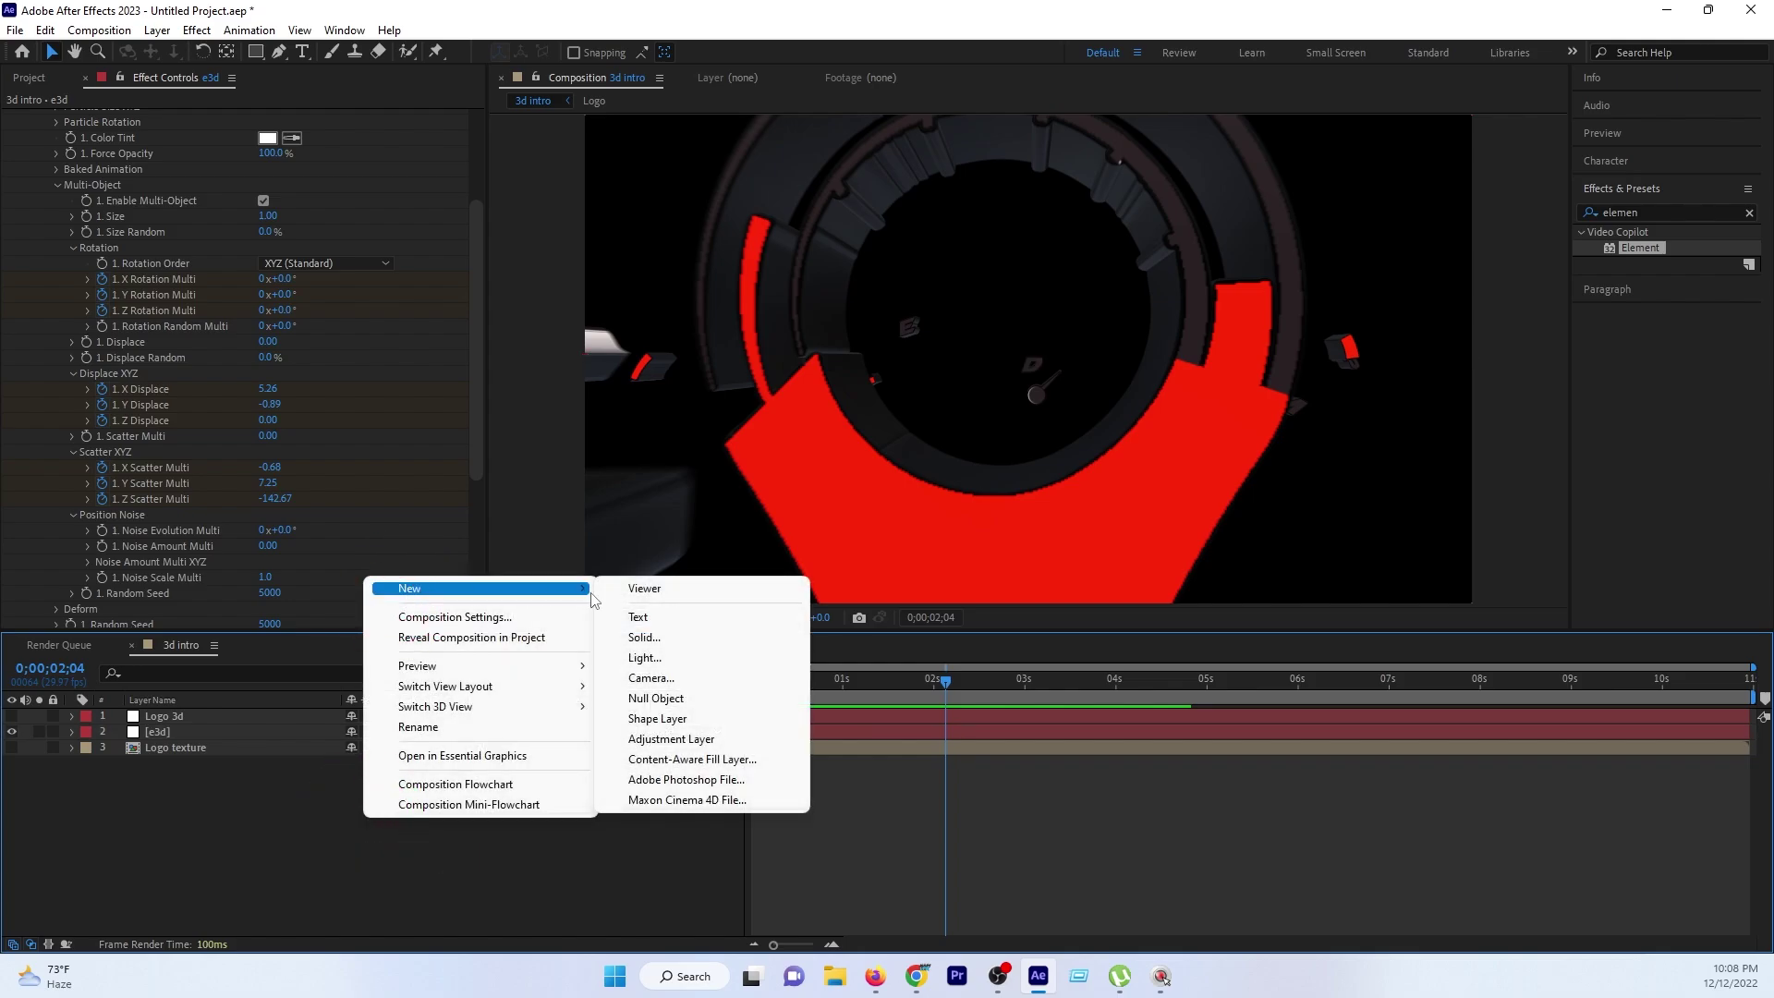
{"action": "left_click", "coordinate": [641, 677]}
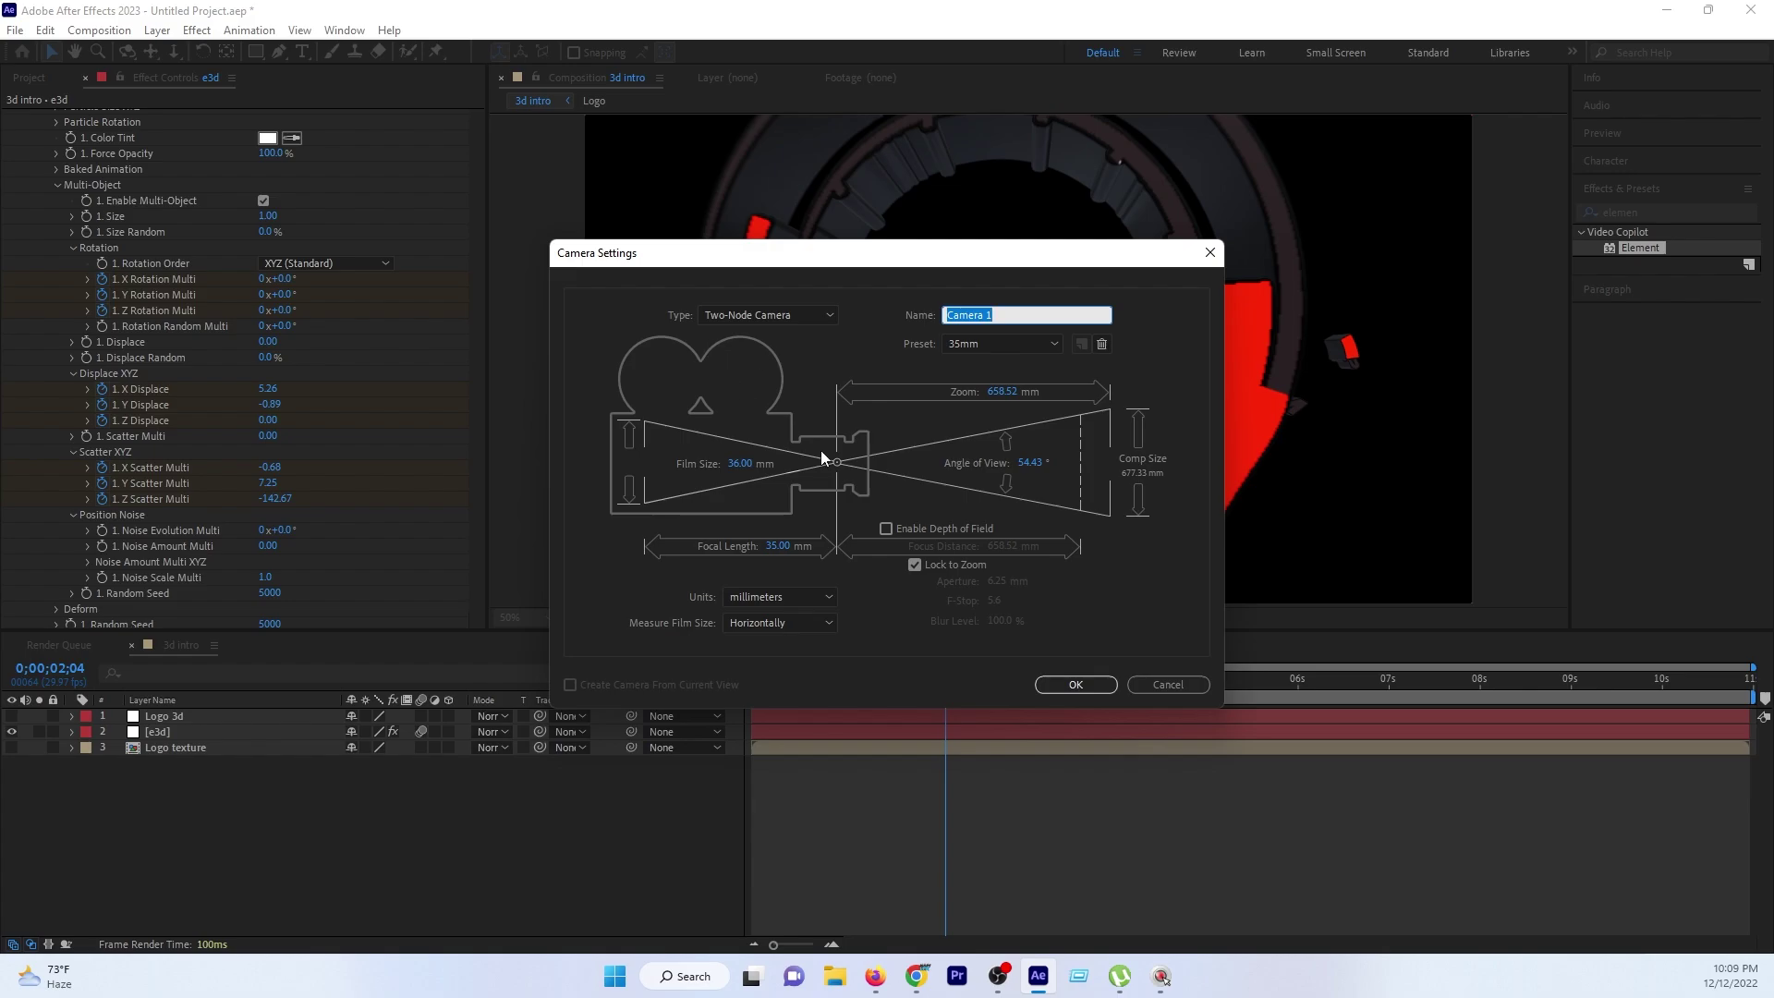
{"action": "left_click", "coordinate": [1061, 682]}
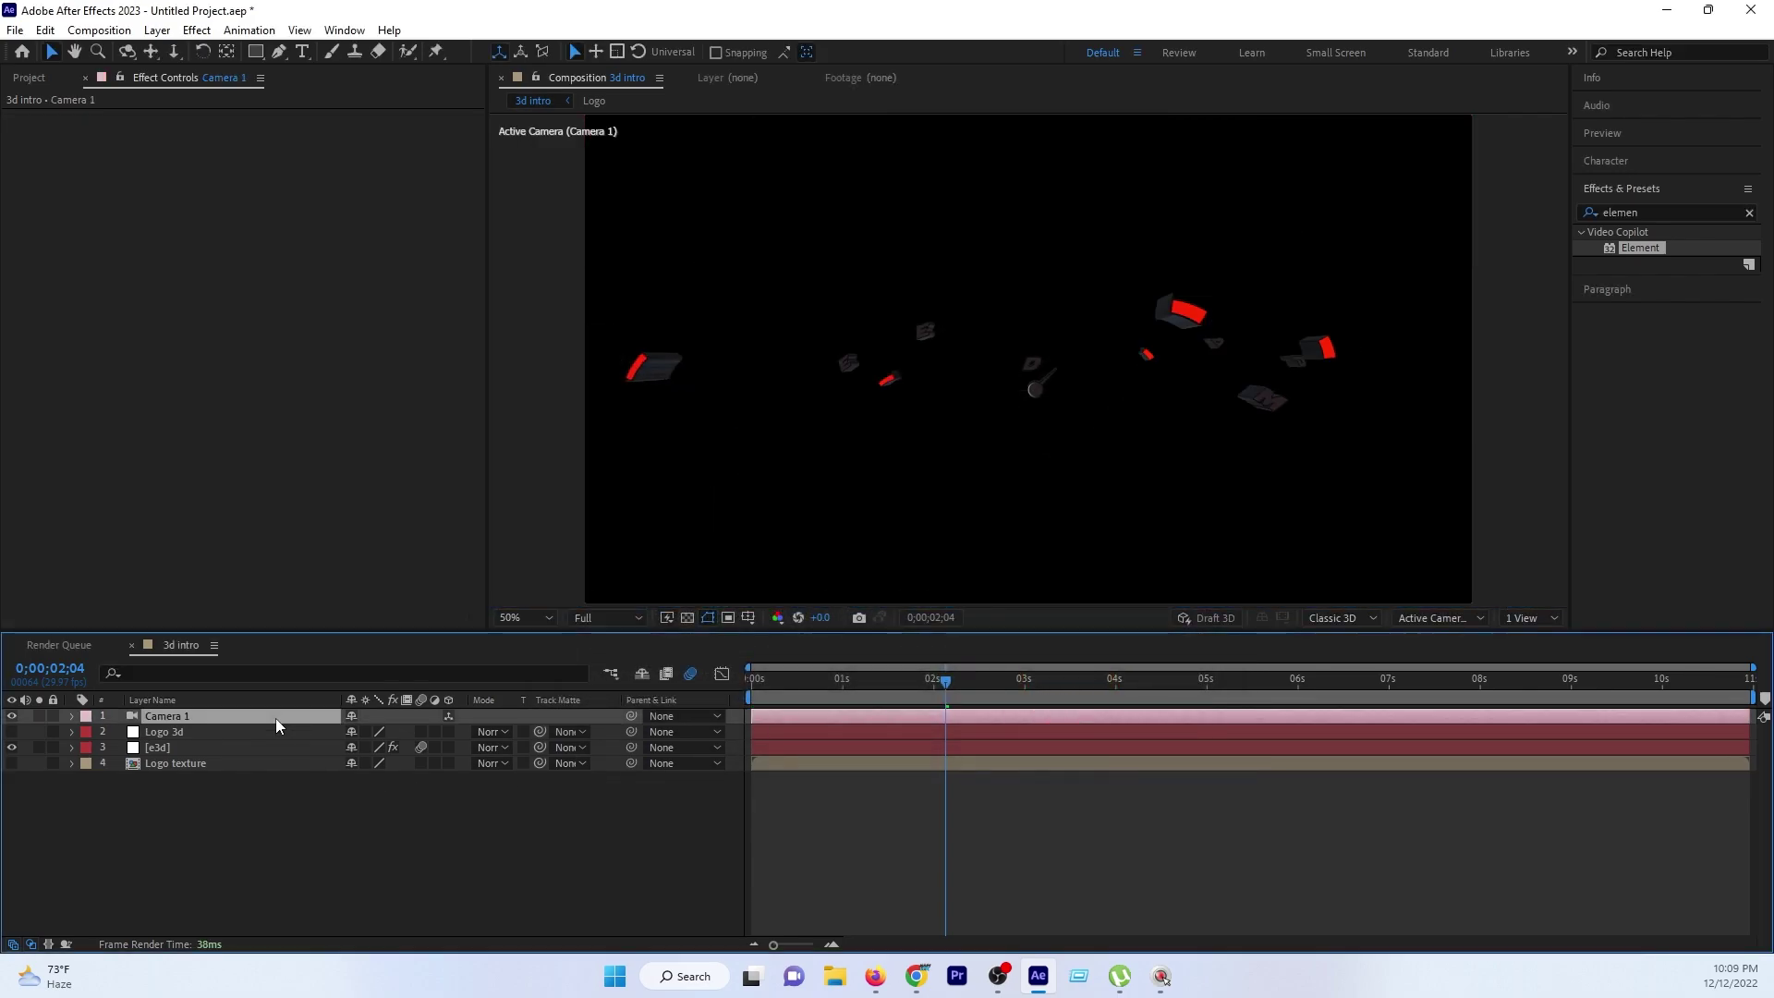
{"action": "mouse_move", "coordinate": [992, 686]}
{"action": "left_mouse_down"}
{"action": "mouse_move", "coordinate": [960, 687]}
{"action": "mouse_move", "coordinate": [1046, 697]}
{"action": "left_mouse_up"}
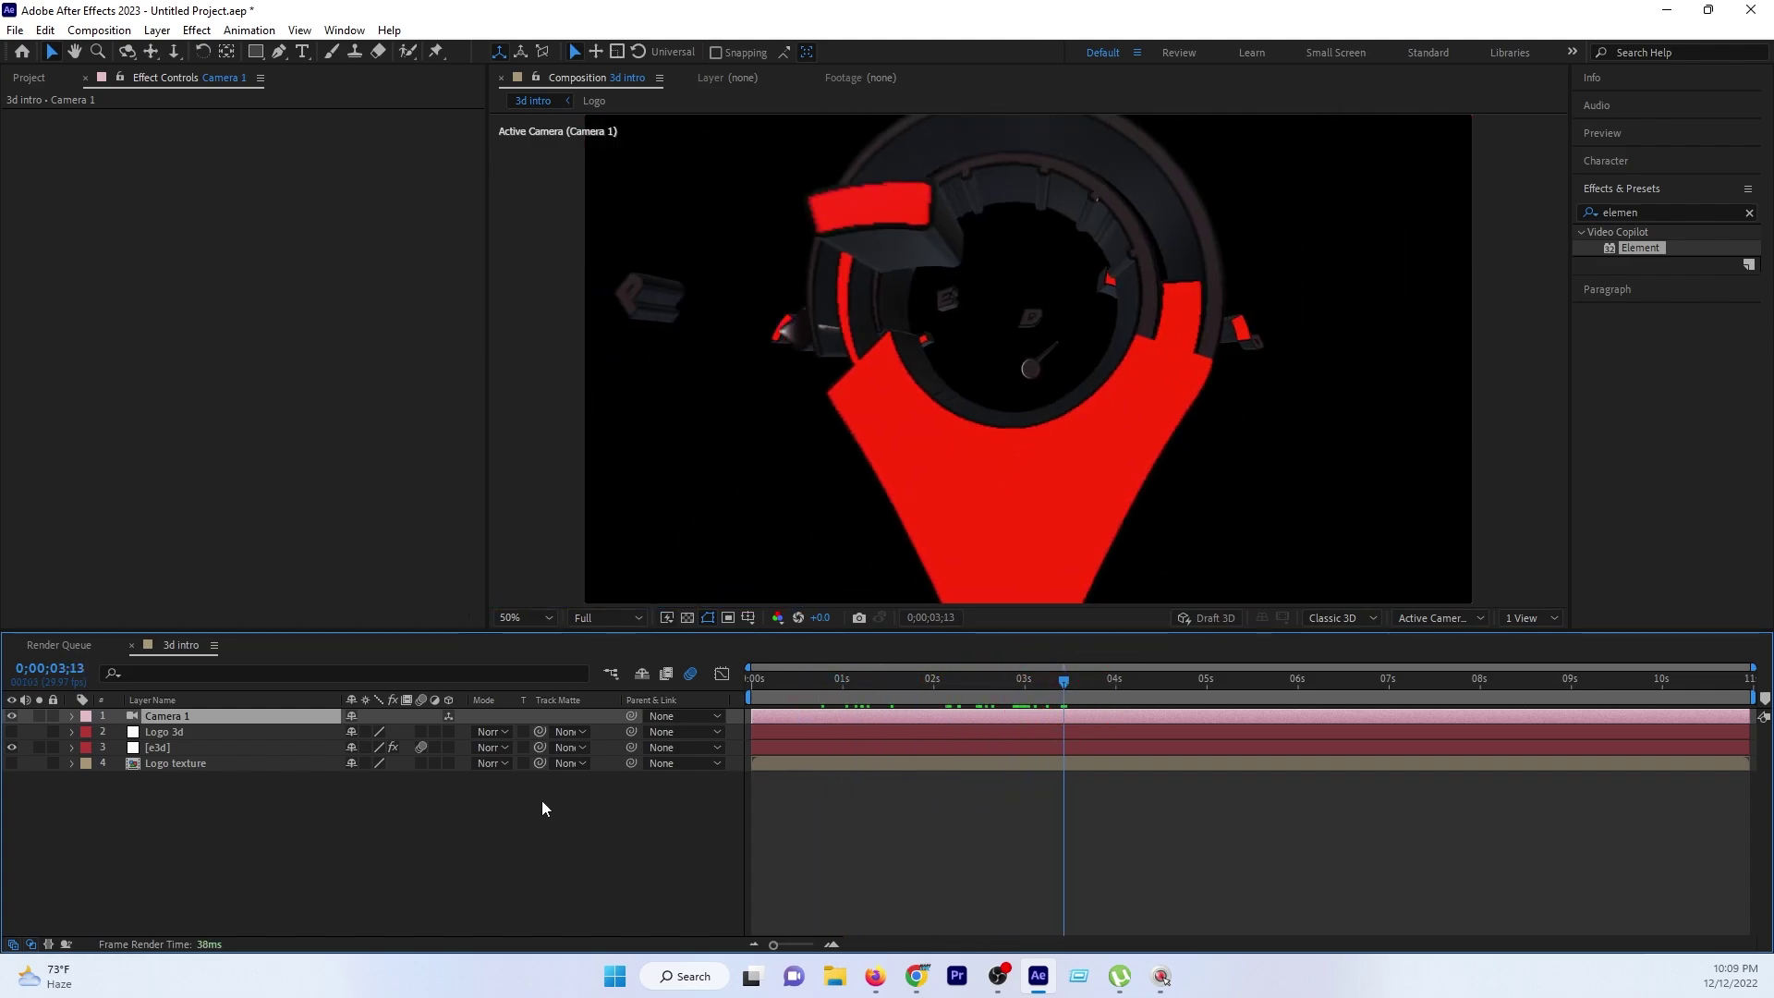
Add a Null 1 object and parent Camera 1 to Null 1.
{"action": "right_click", "coordinate": [398, 838]}
{"action": "mouse_move", "coordinate": [538, 610]}
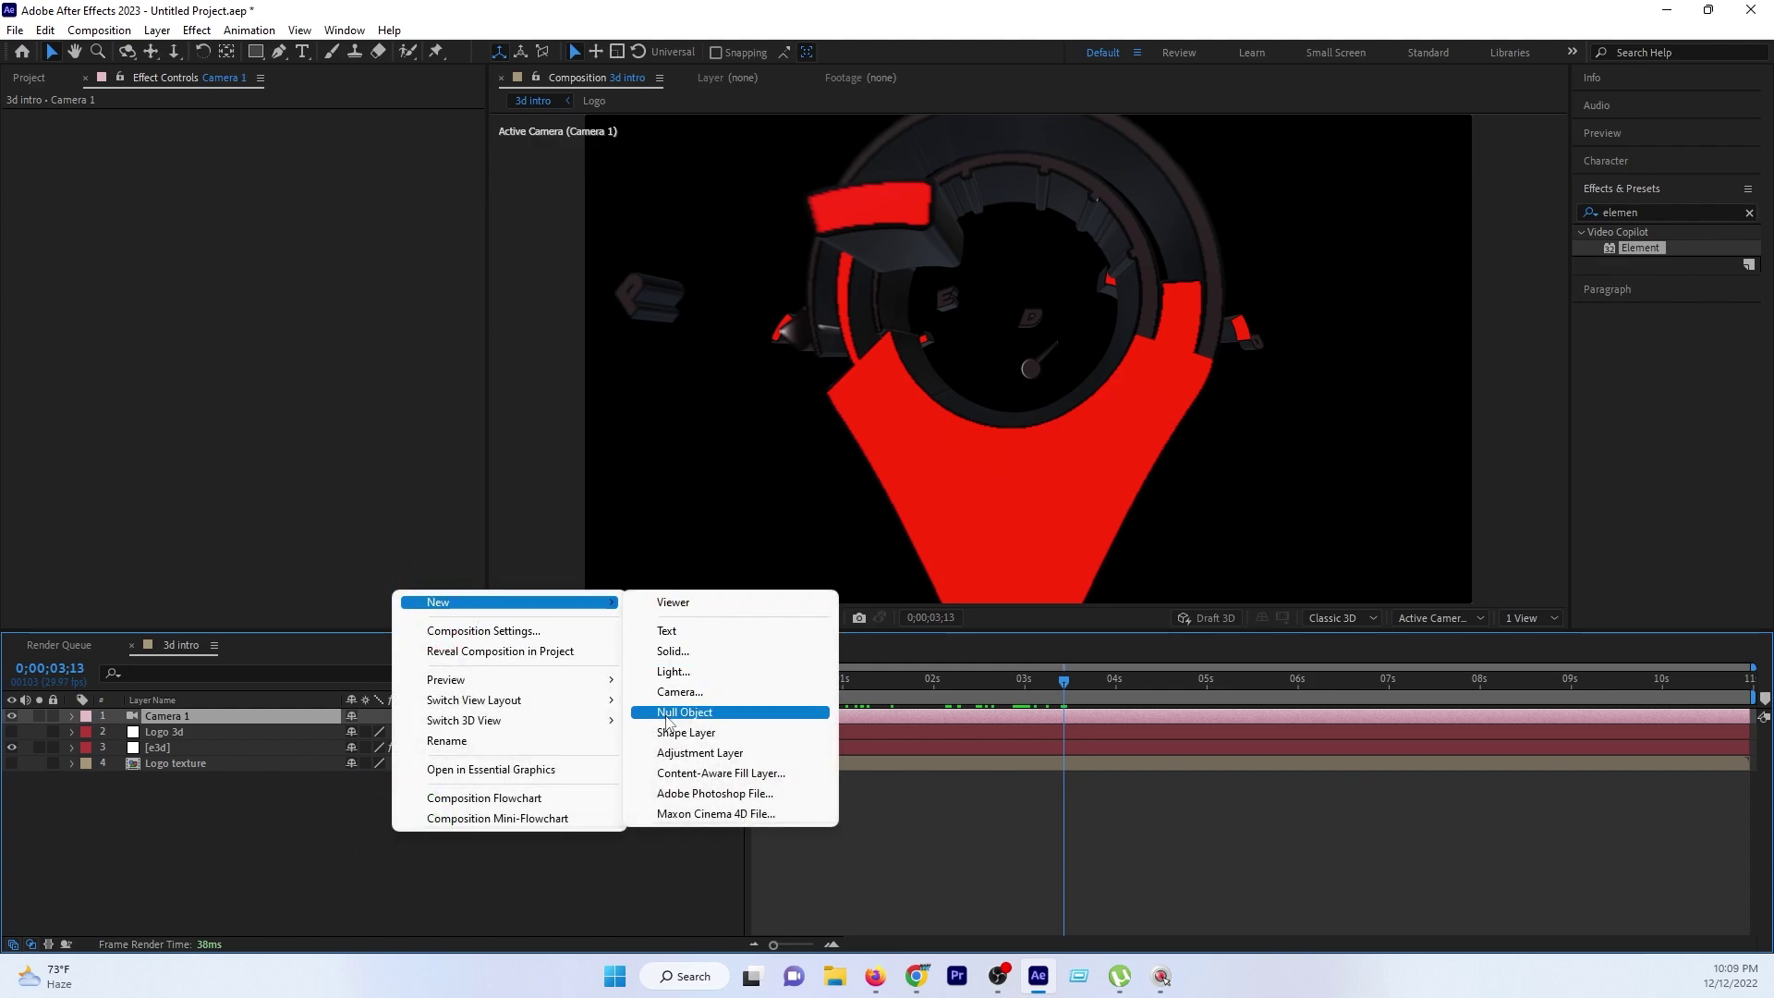
{"action": "left_click", "coordinate": [675, 712]}
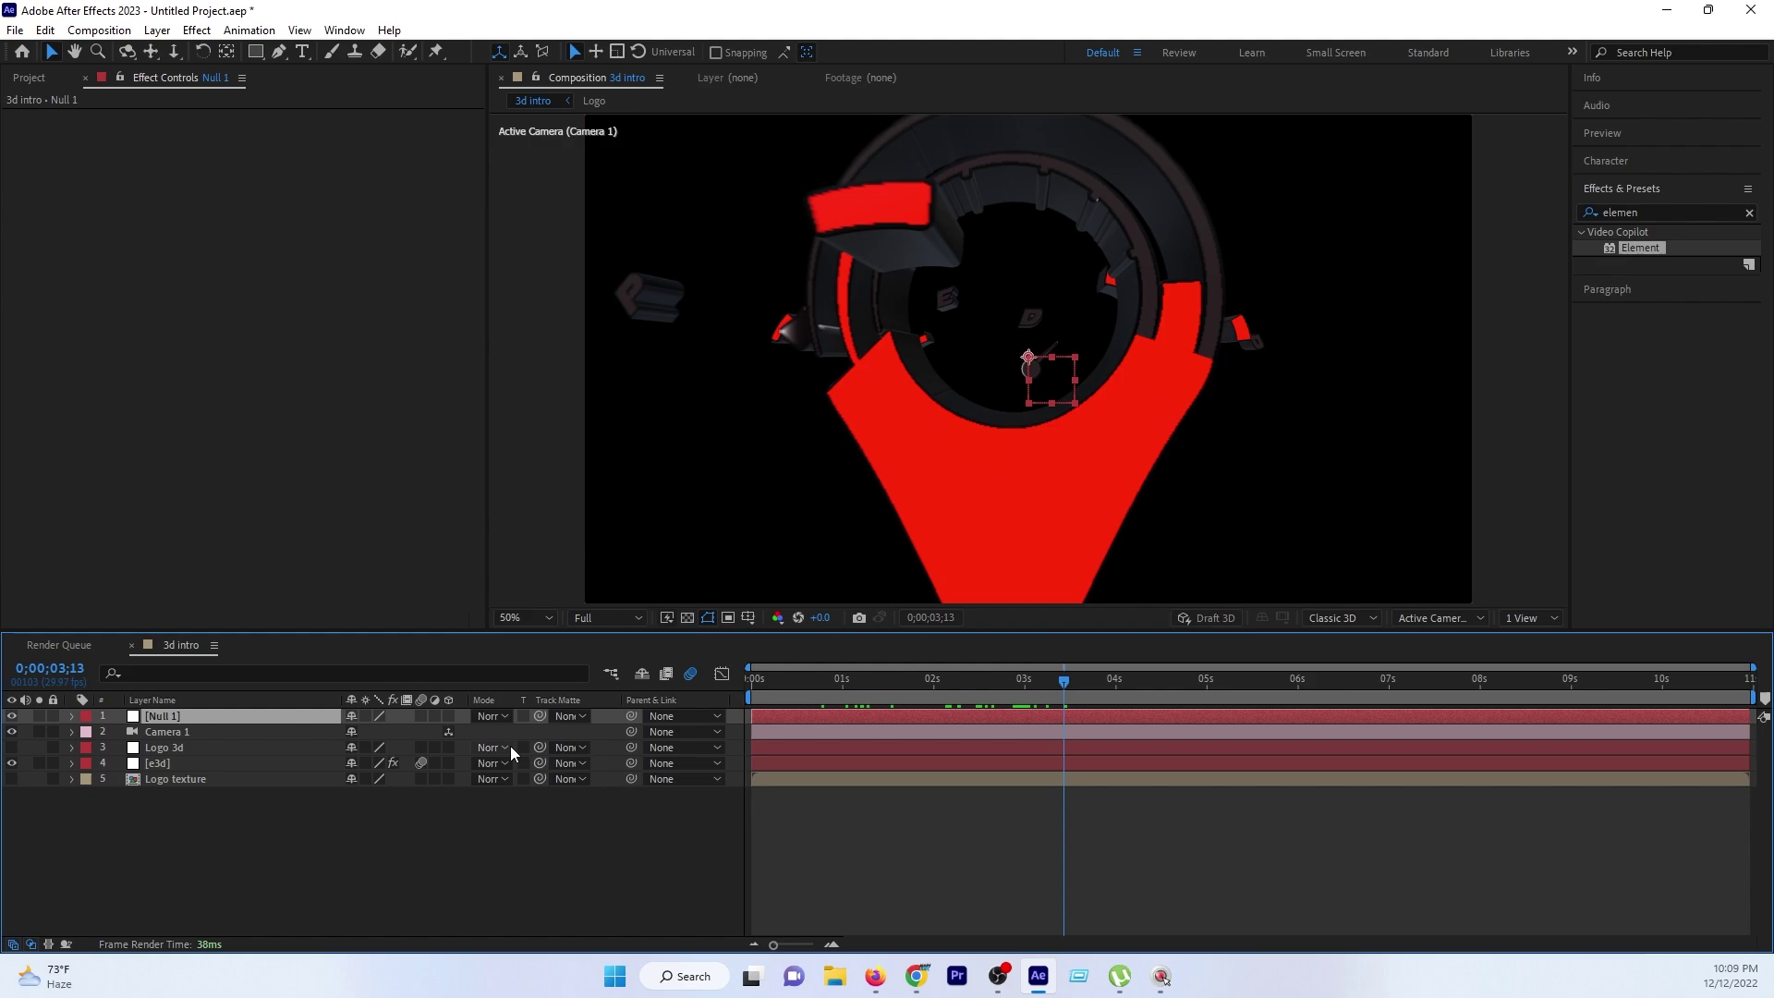
{"action": "left_click", "coordinate": [275, 732]}
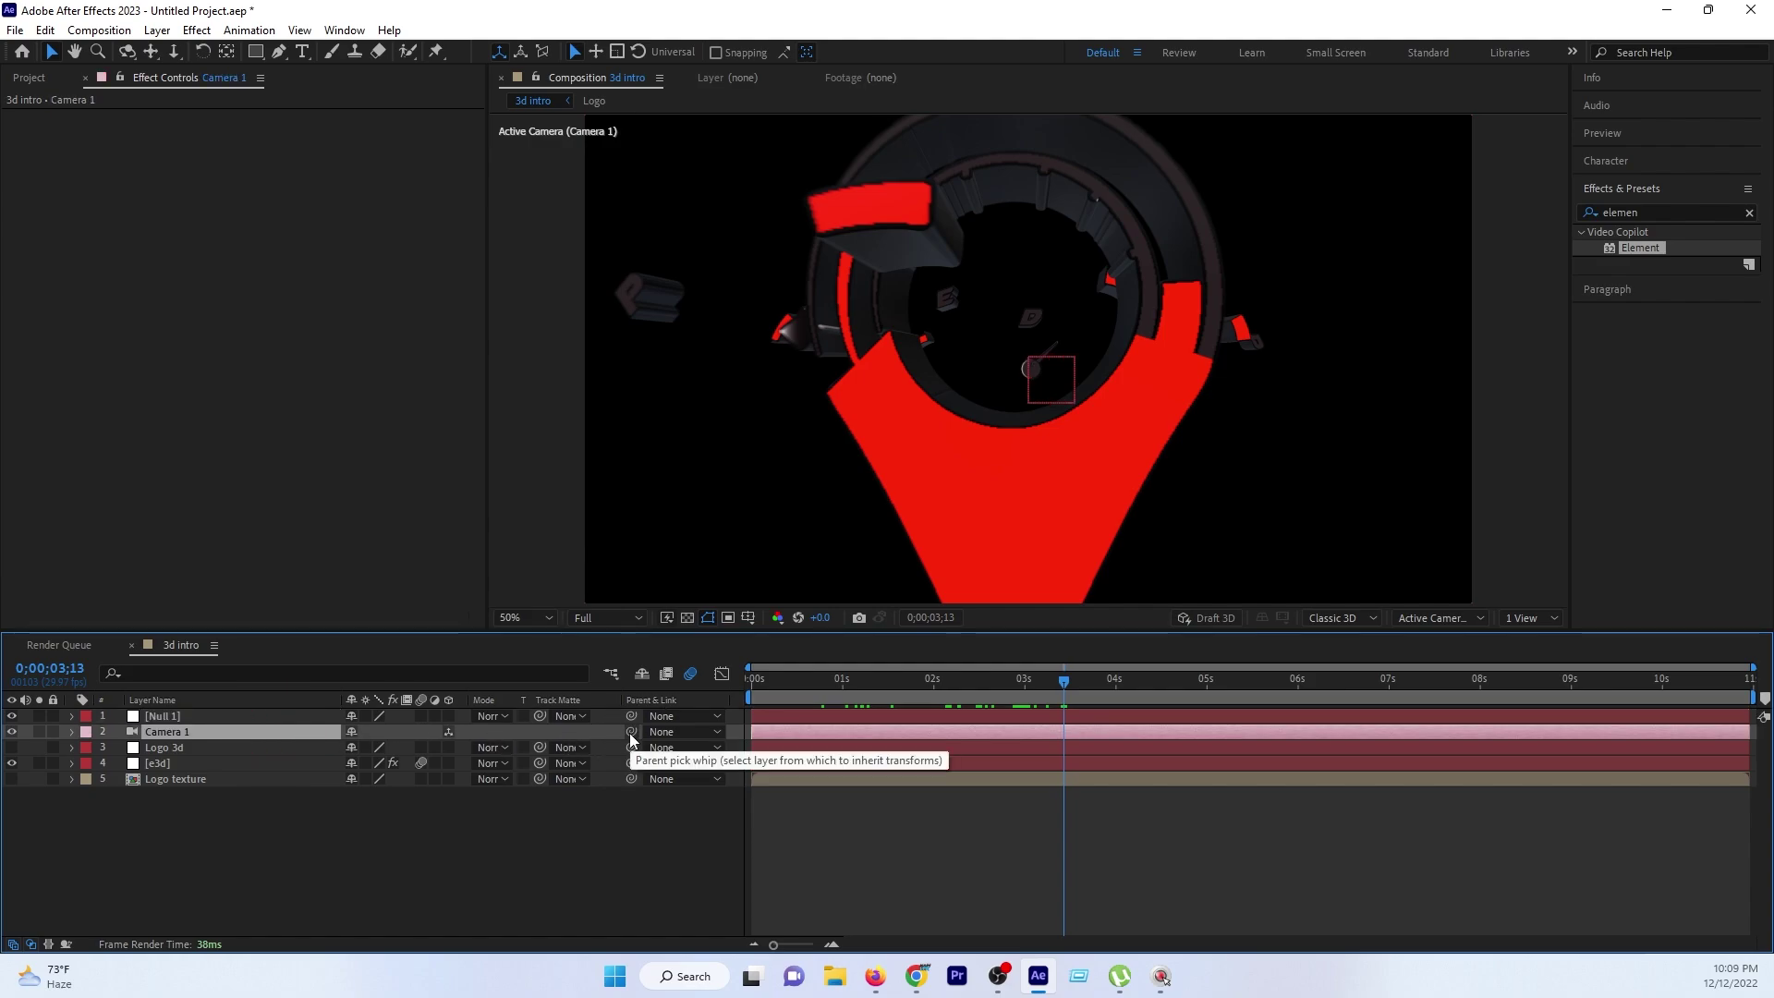
{"action": "key", "text": "F4"}
{"action": "key", "text": "F4"}
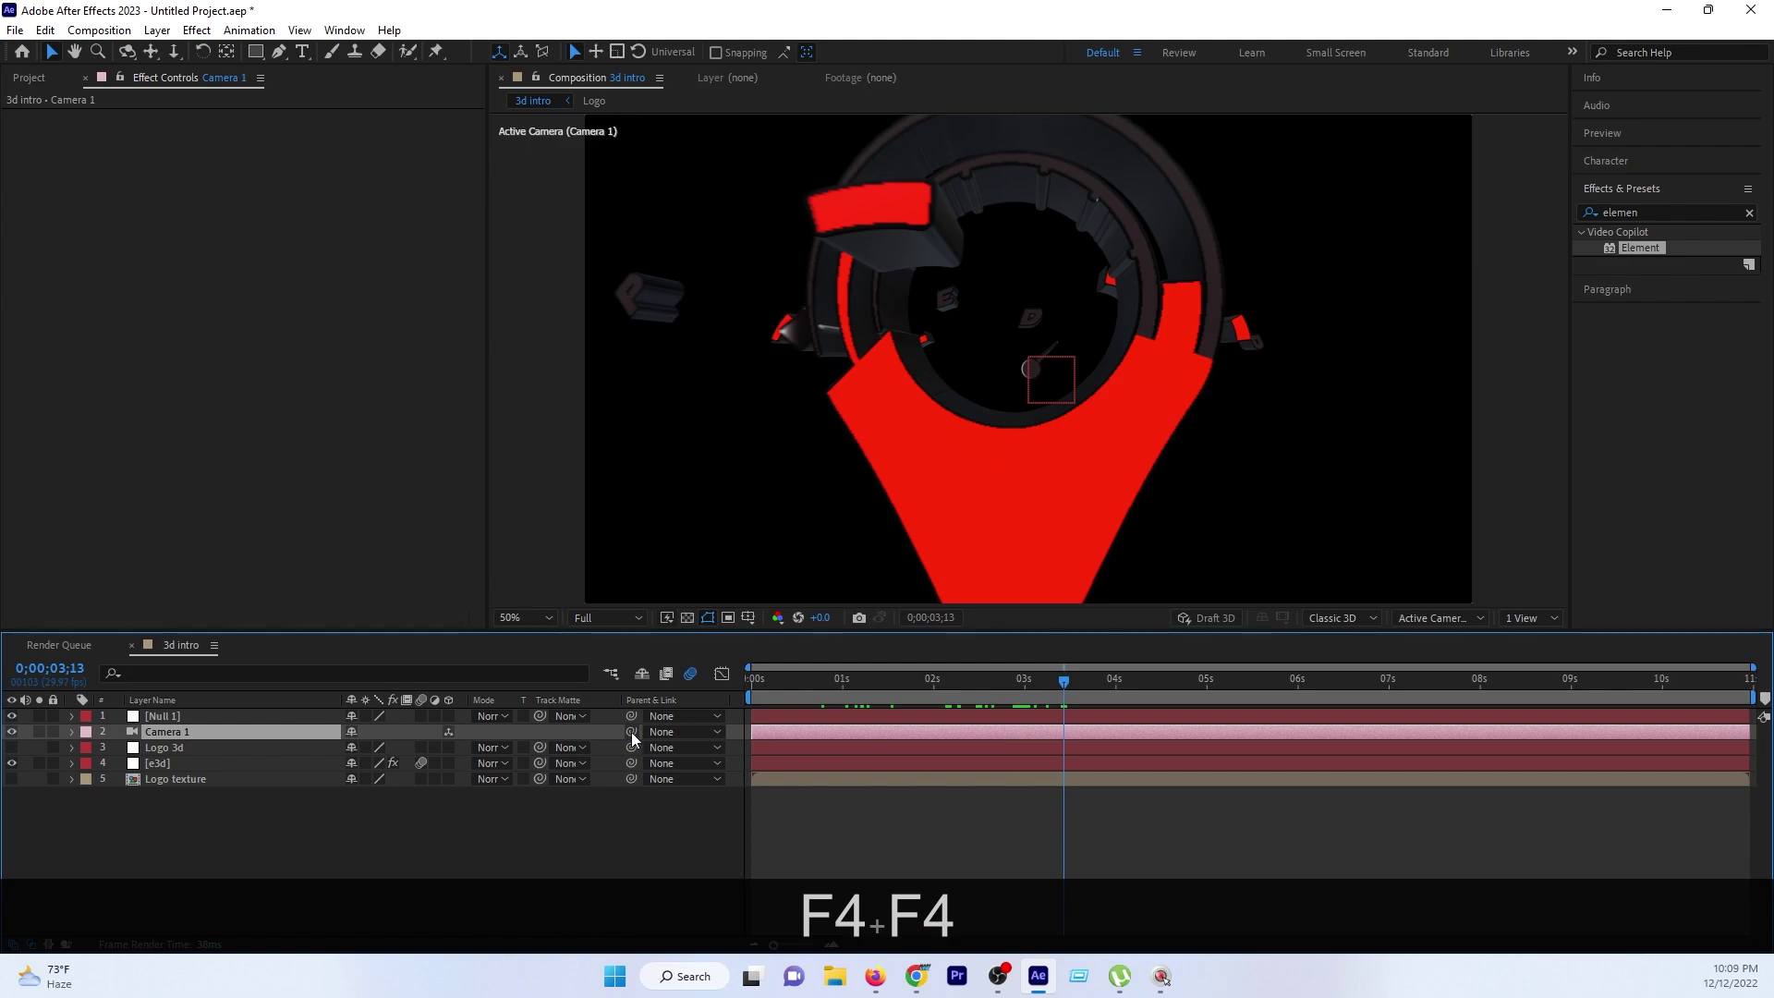
{"action": "mouse_move", "coordinate": [631, 732]}
{"action": "left_mouse_down"}
{"action": "mouse_move", "coordinate": [302, 798]}
{"action": "mouse_move", "coordinate": [163, 716]}
{"action": "mouse_move", "coordinate": [180, 713]}
{"action": "left_mouse_up"}
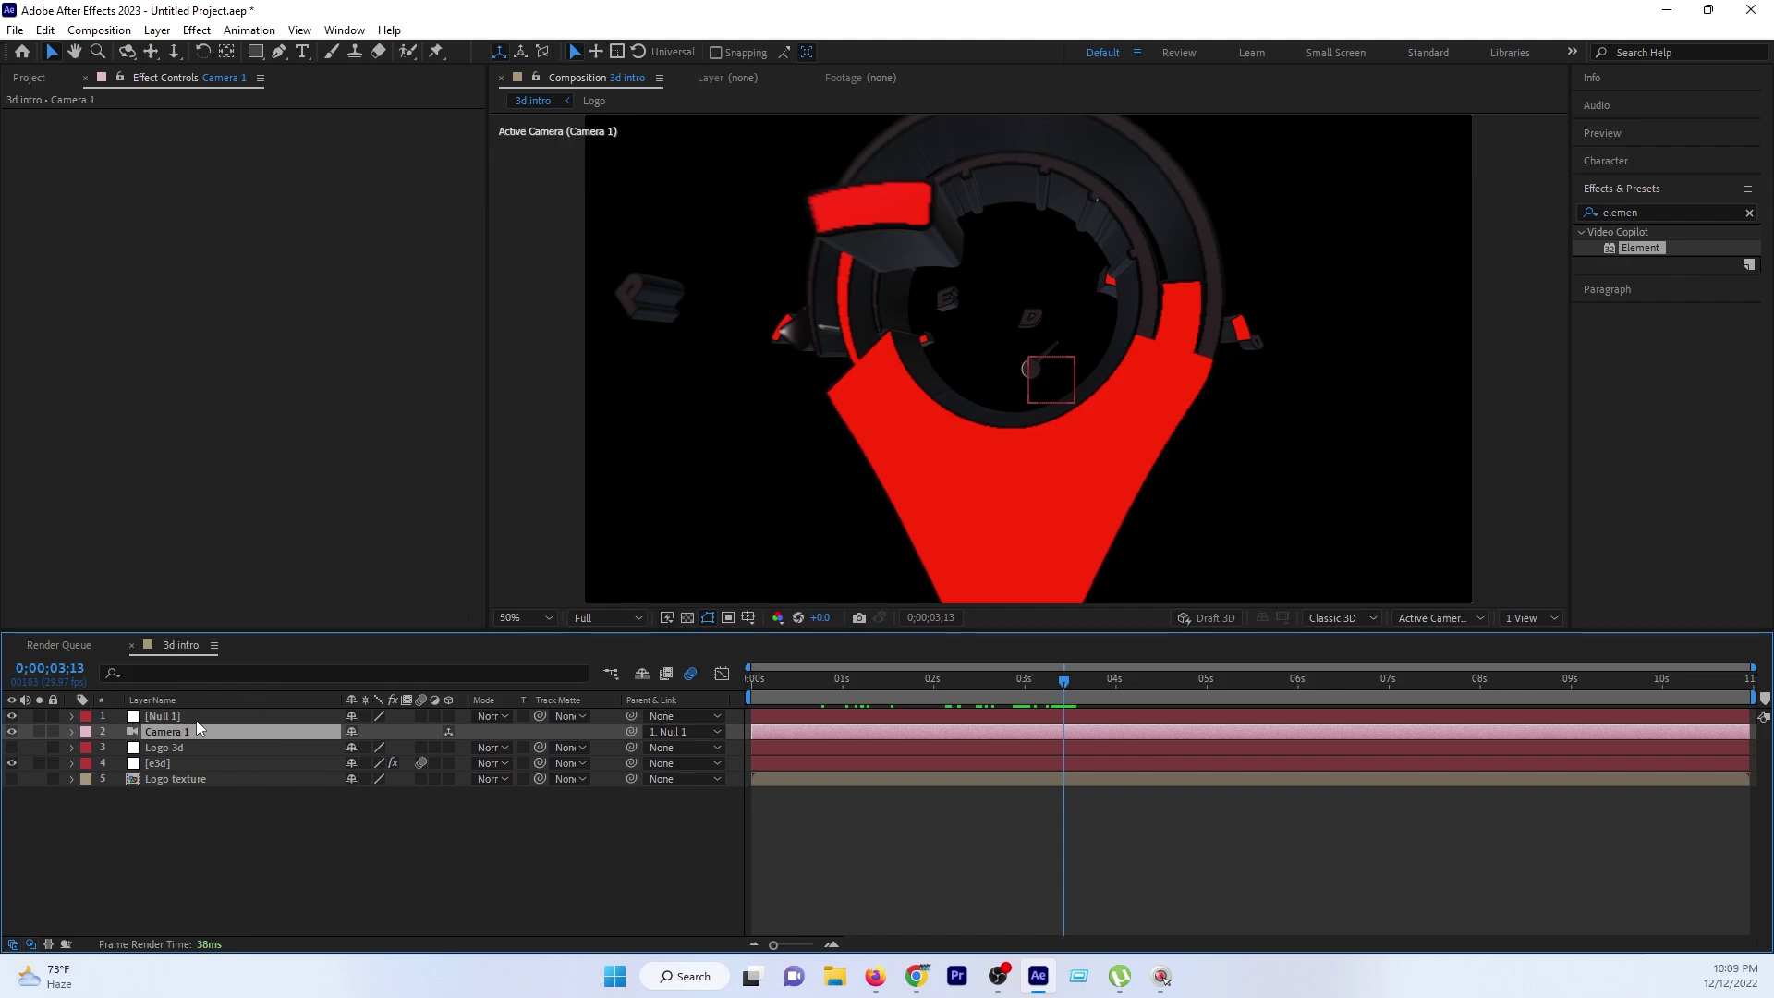
{"action": "left_click", "coordinate": [194, 715]}
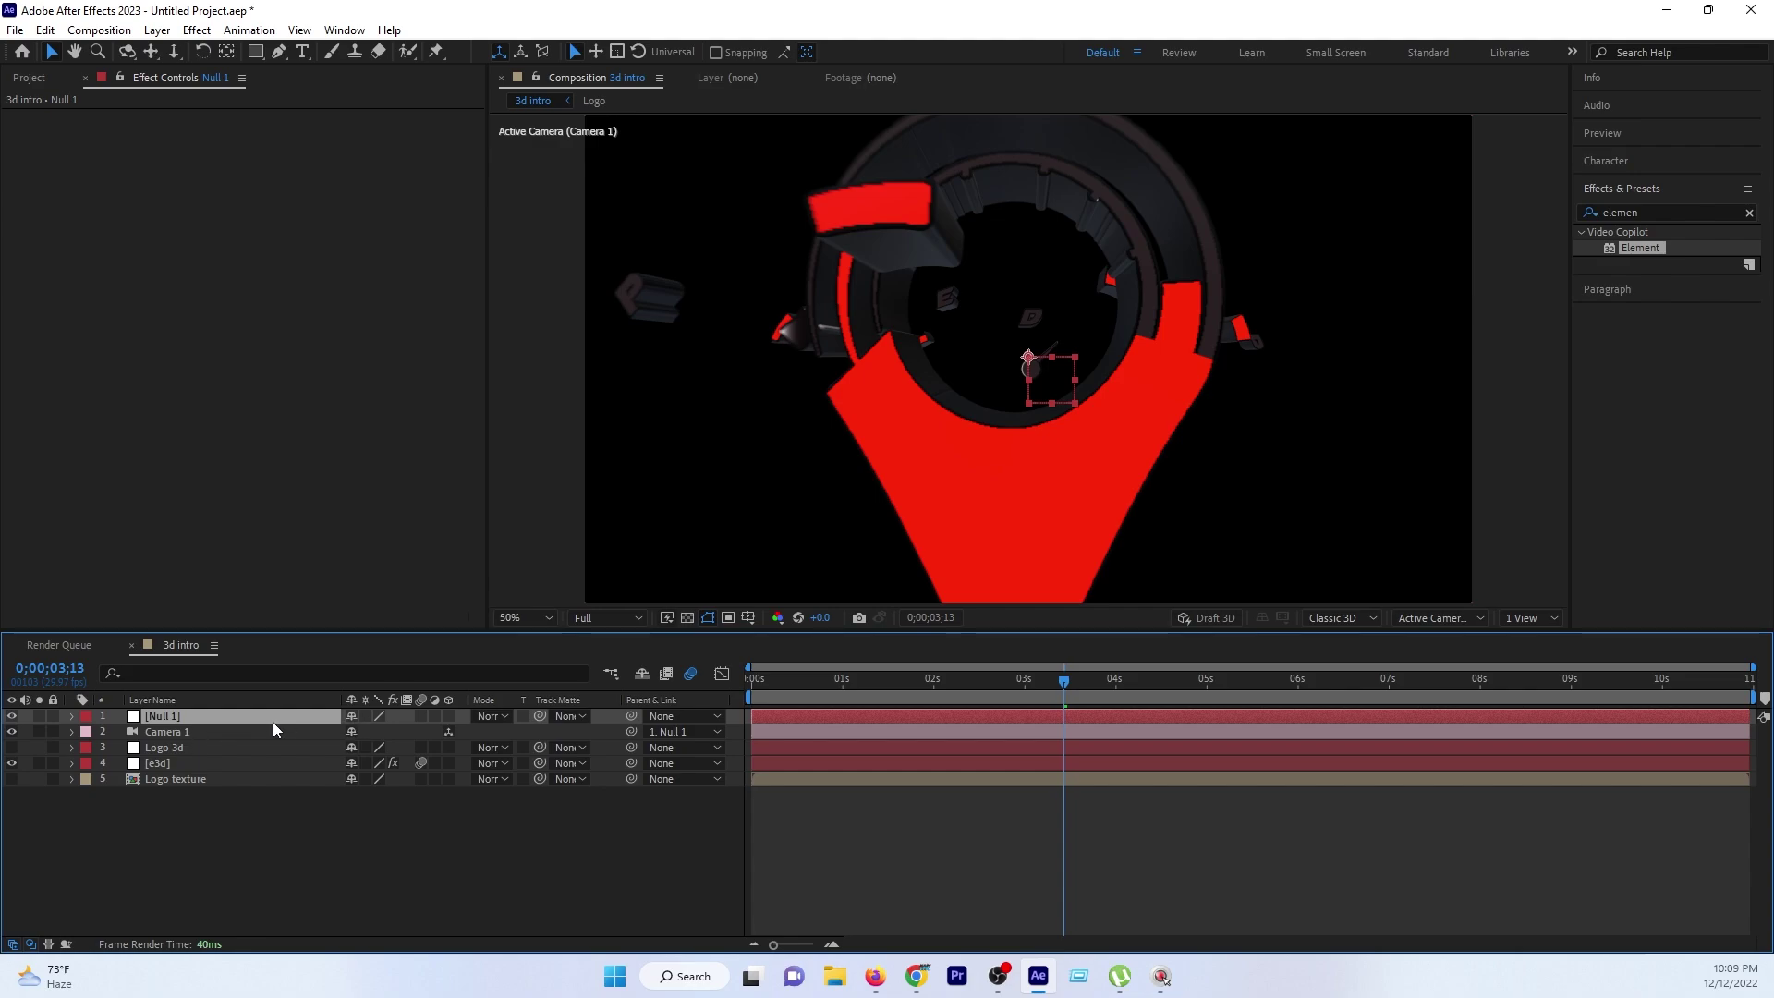
Make Null 1 a 3D layer and reset its Y Rotation to 0°.
{"action": "left_click", "coordinate": [449, 716]}
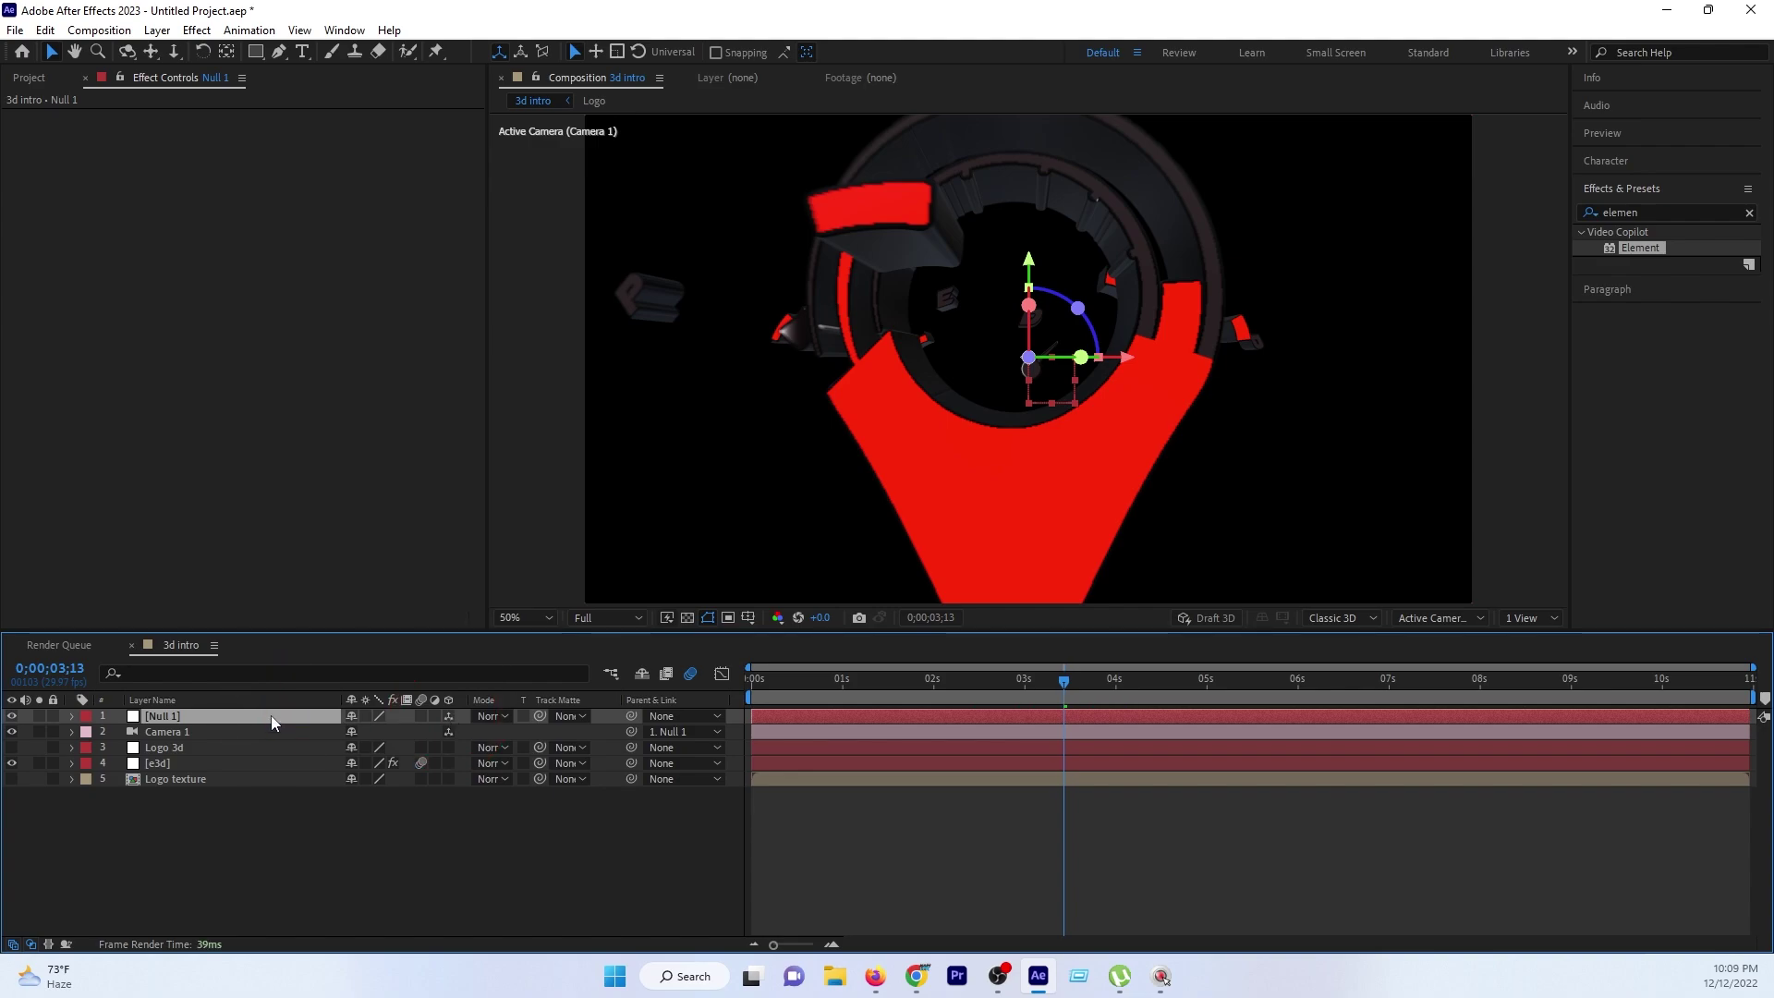
{"action": "key", "text": "p"}
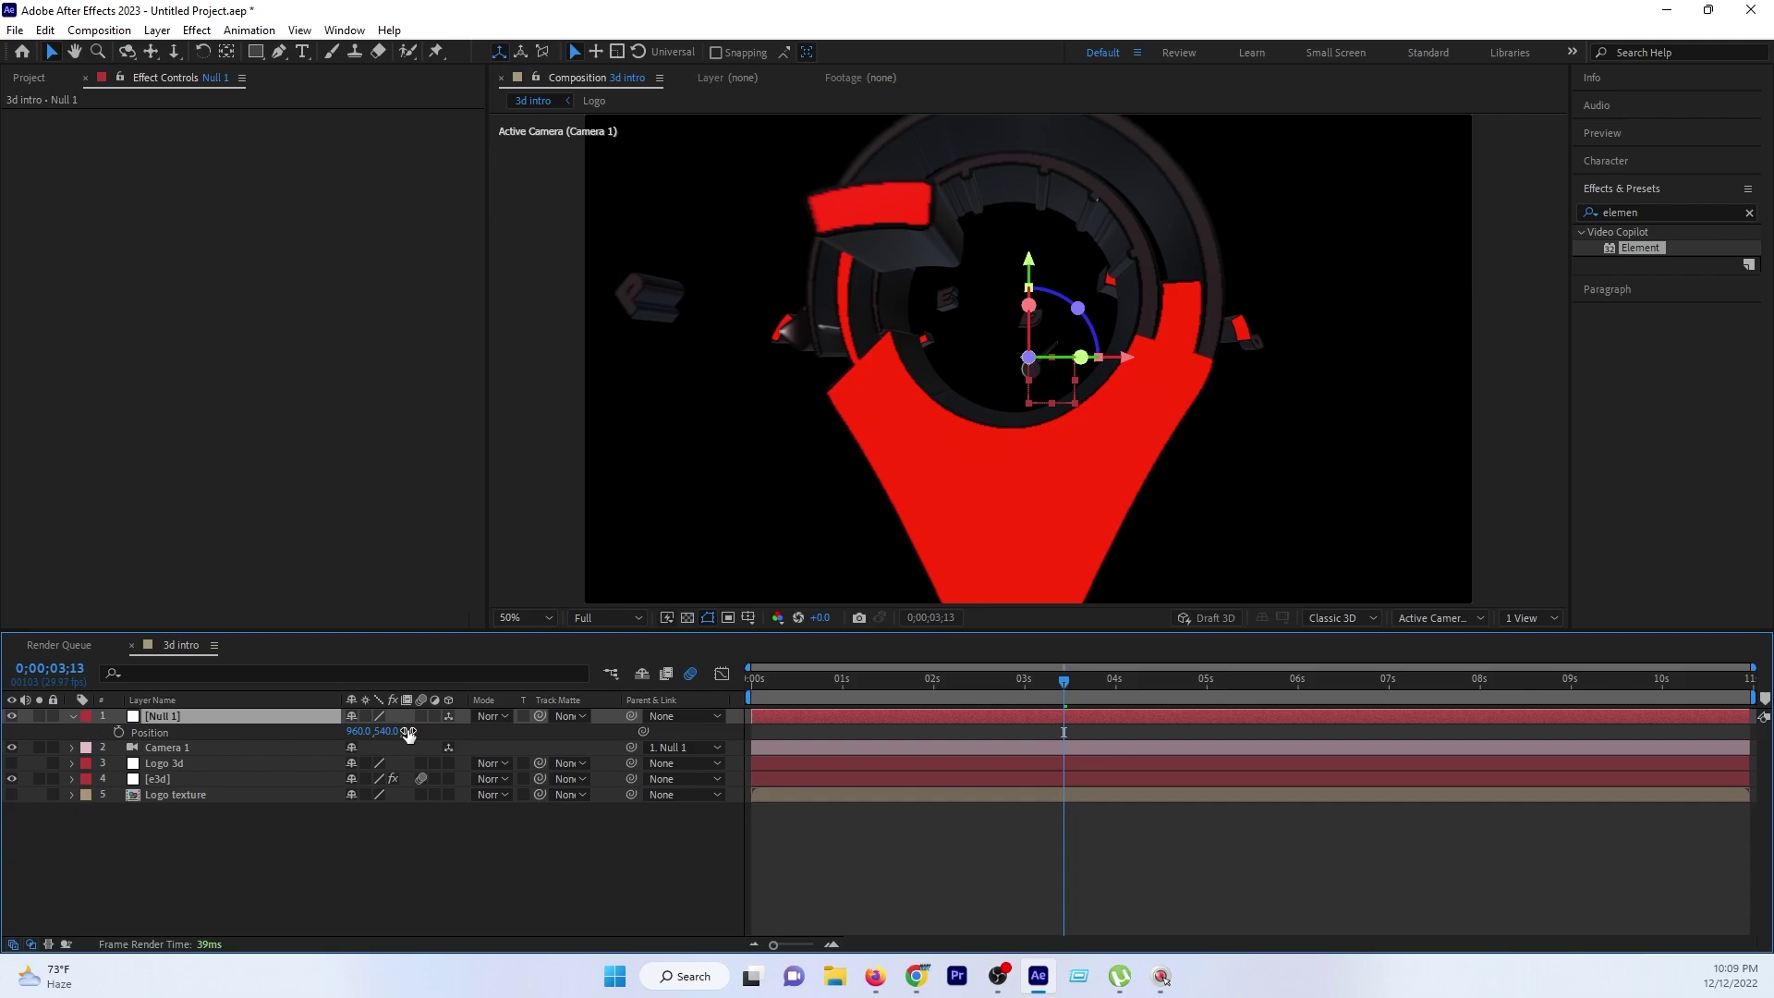
{"action": "mouse_move", "coordinate": [408, 735]}
{"action": "left_mouse_down"}
{"action": "mouse_move", "coordinate": [425, 735]}
{"action": "mouse_move", "coordinate": [67, 735]}
{"action": "mouse_move", "coordinate": [434, 734]}
{"action": "left_mouse_up"}
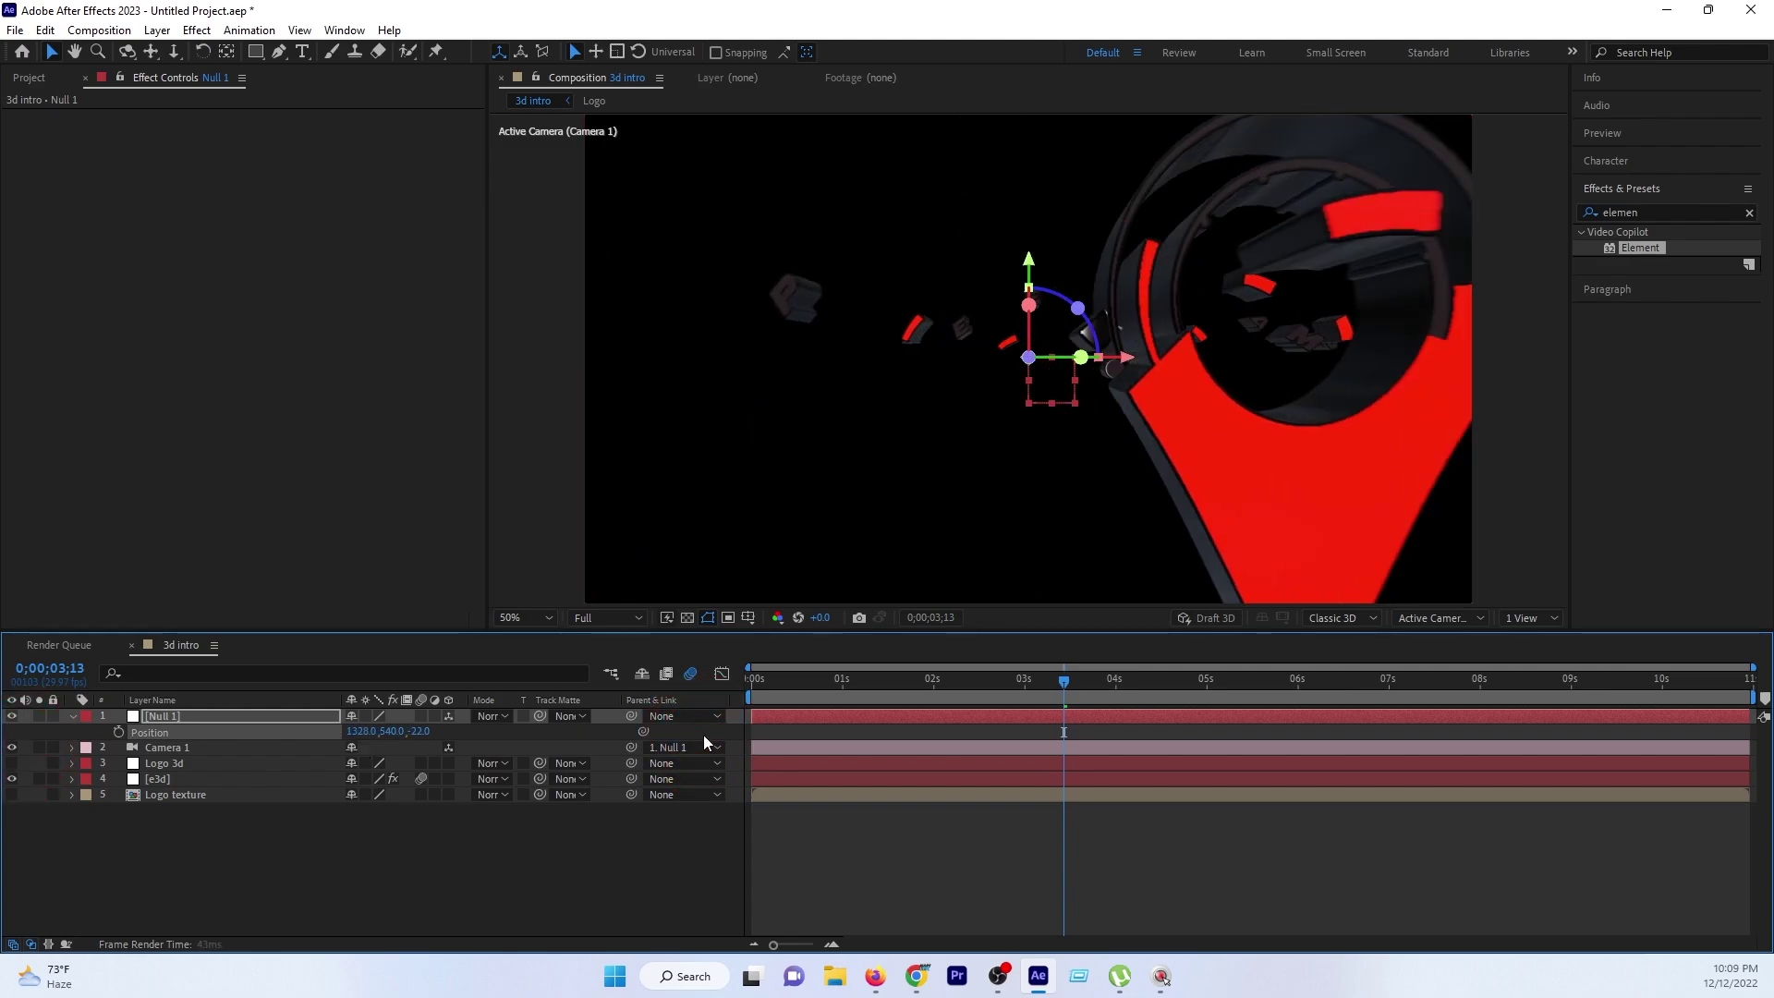
{"action": "key", "text": "ctrl+z"}
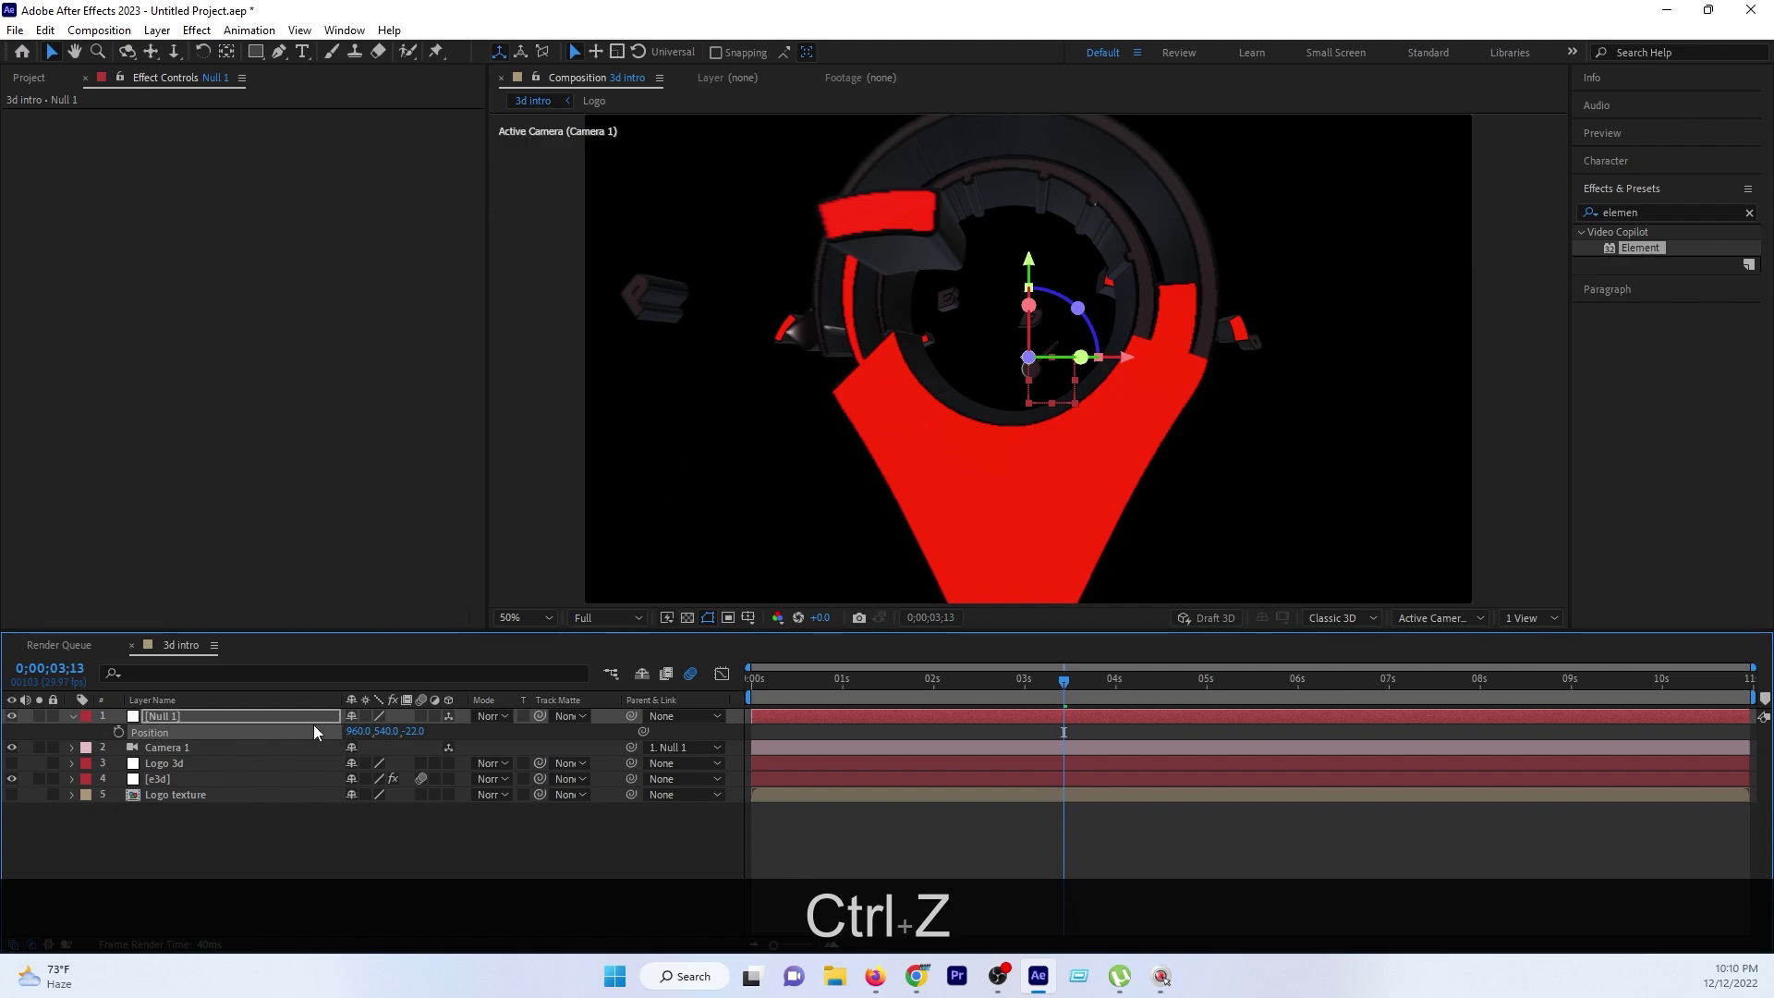
{"action": "key", "text": "r"}
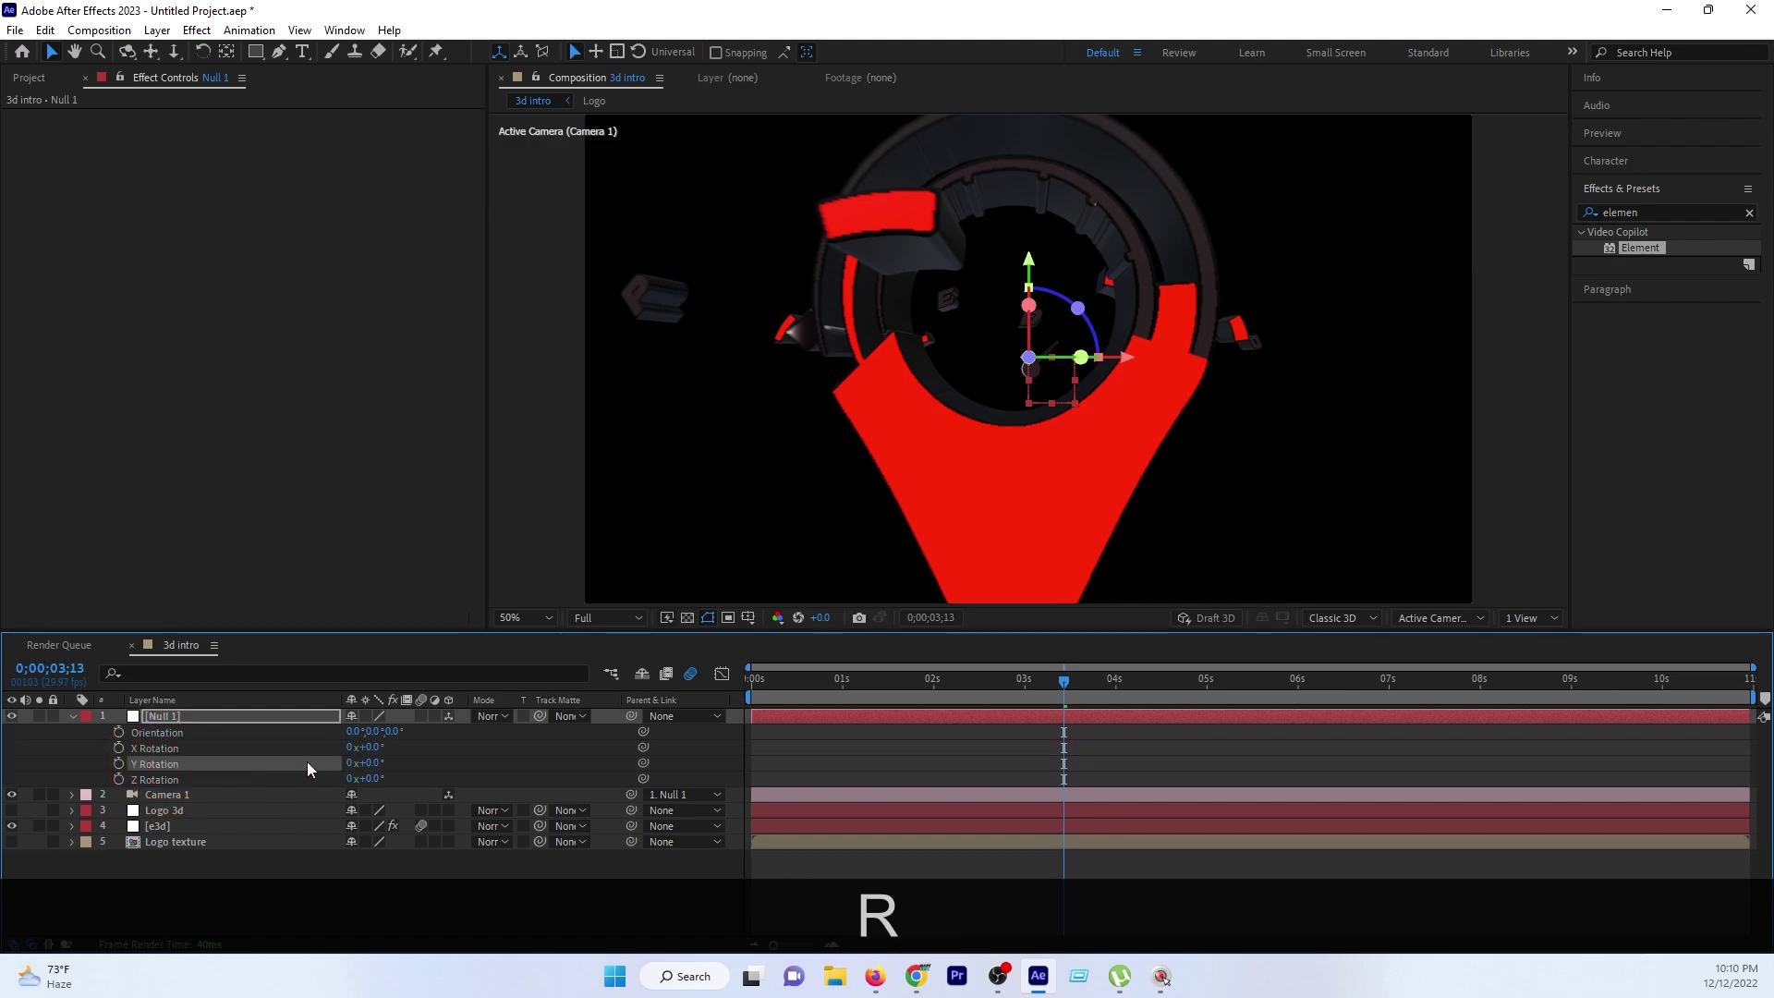
{"action": "left_click_drag", "start_coordinate": [375, 766], "coordinate": [355, 761]}
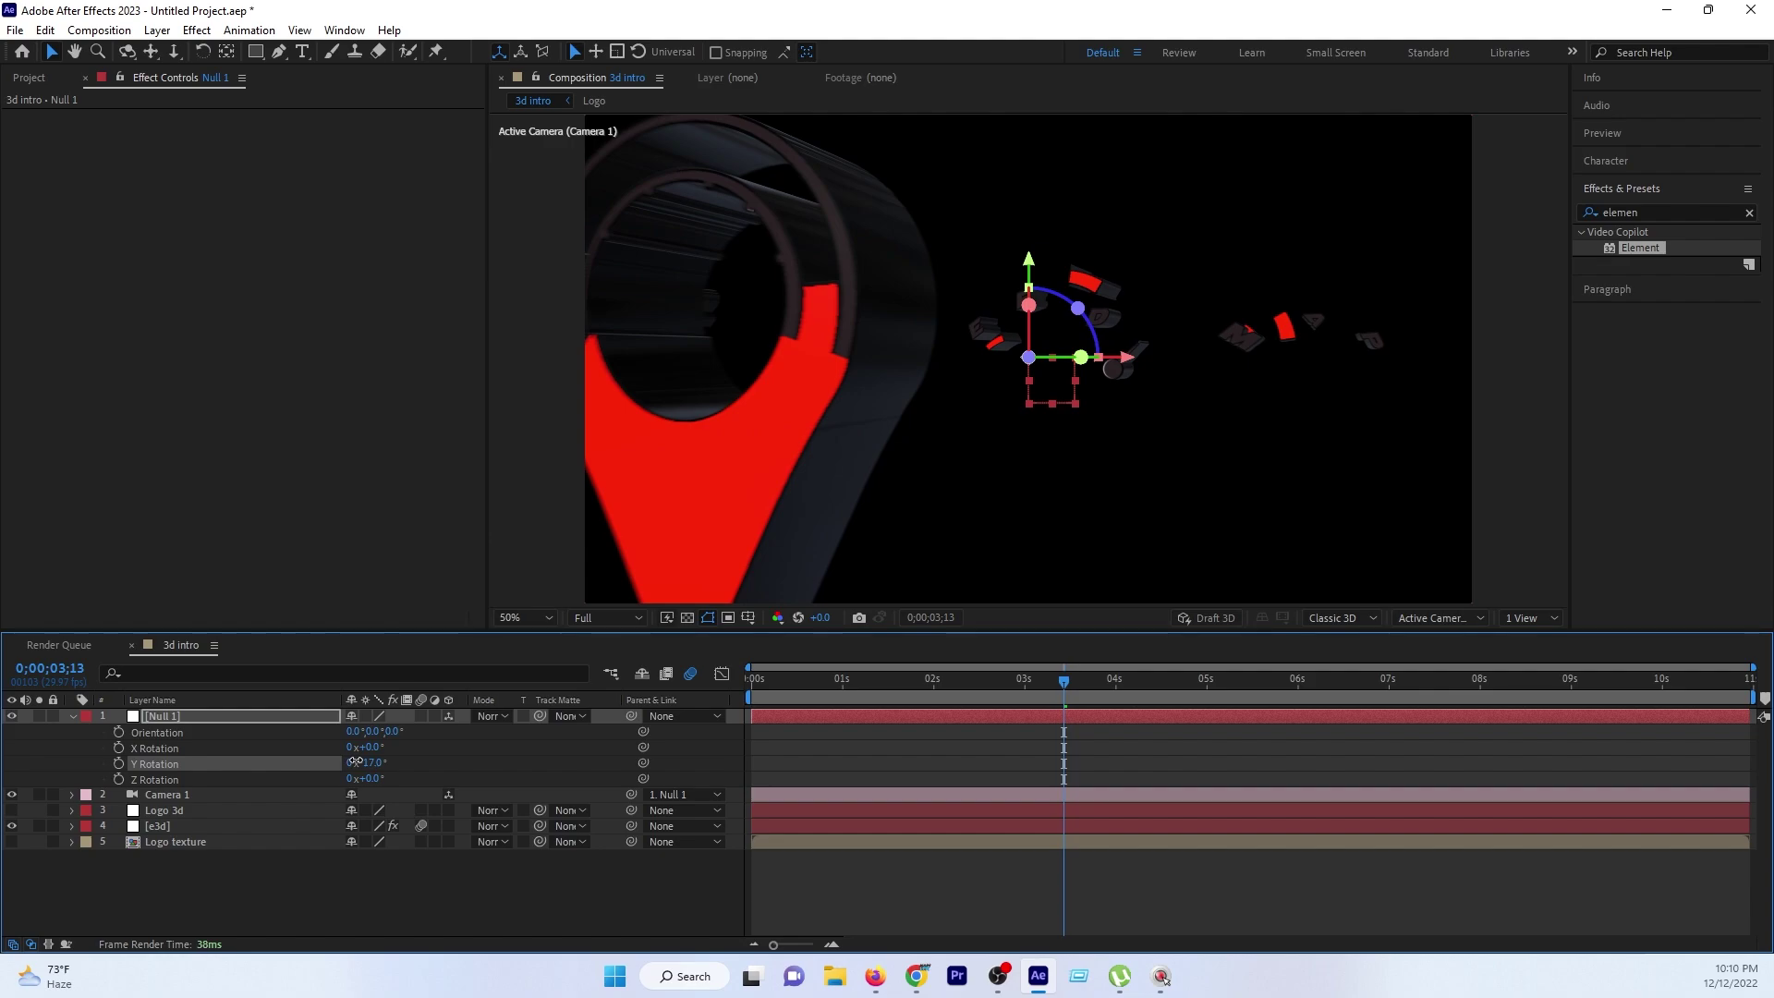
{"action": "key", "text": "ctrl"}
{"action": "left_click", "coordinate": [371, 764]}
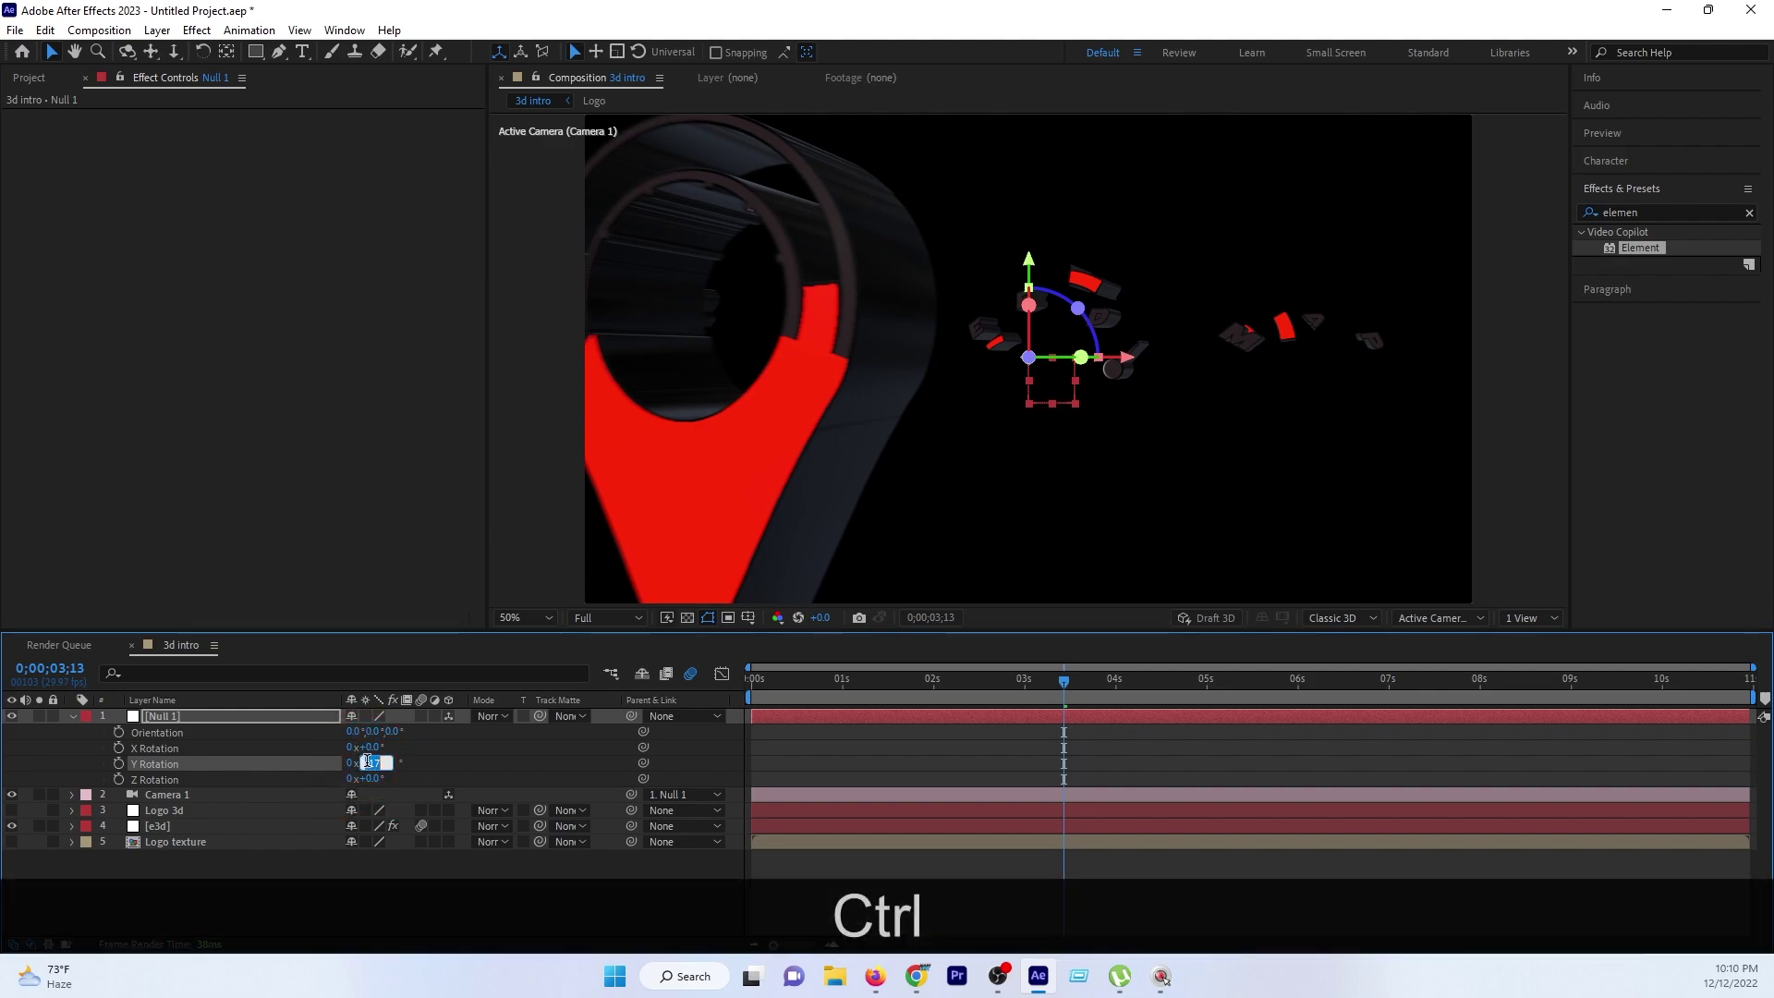
{"action": "type", "text": "0"}
{"action": "key", "text": "Return"}
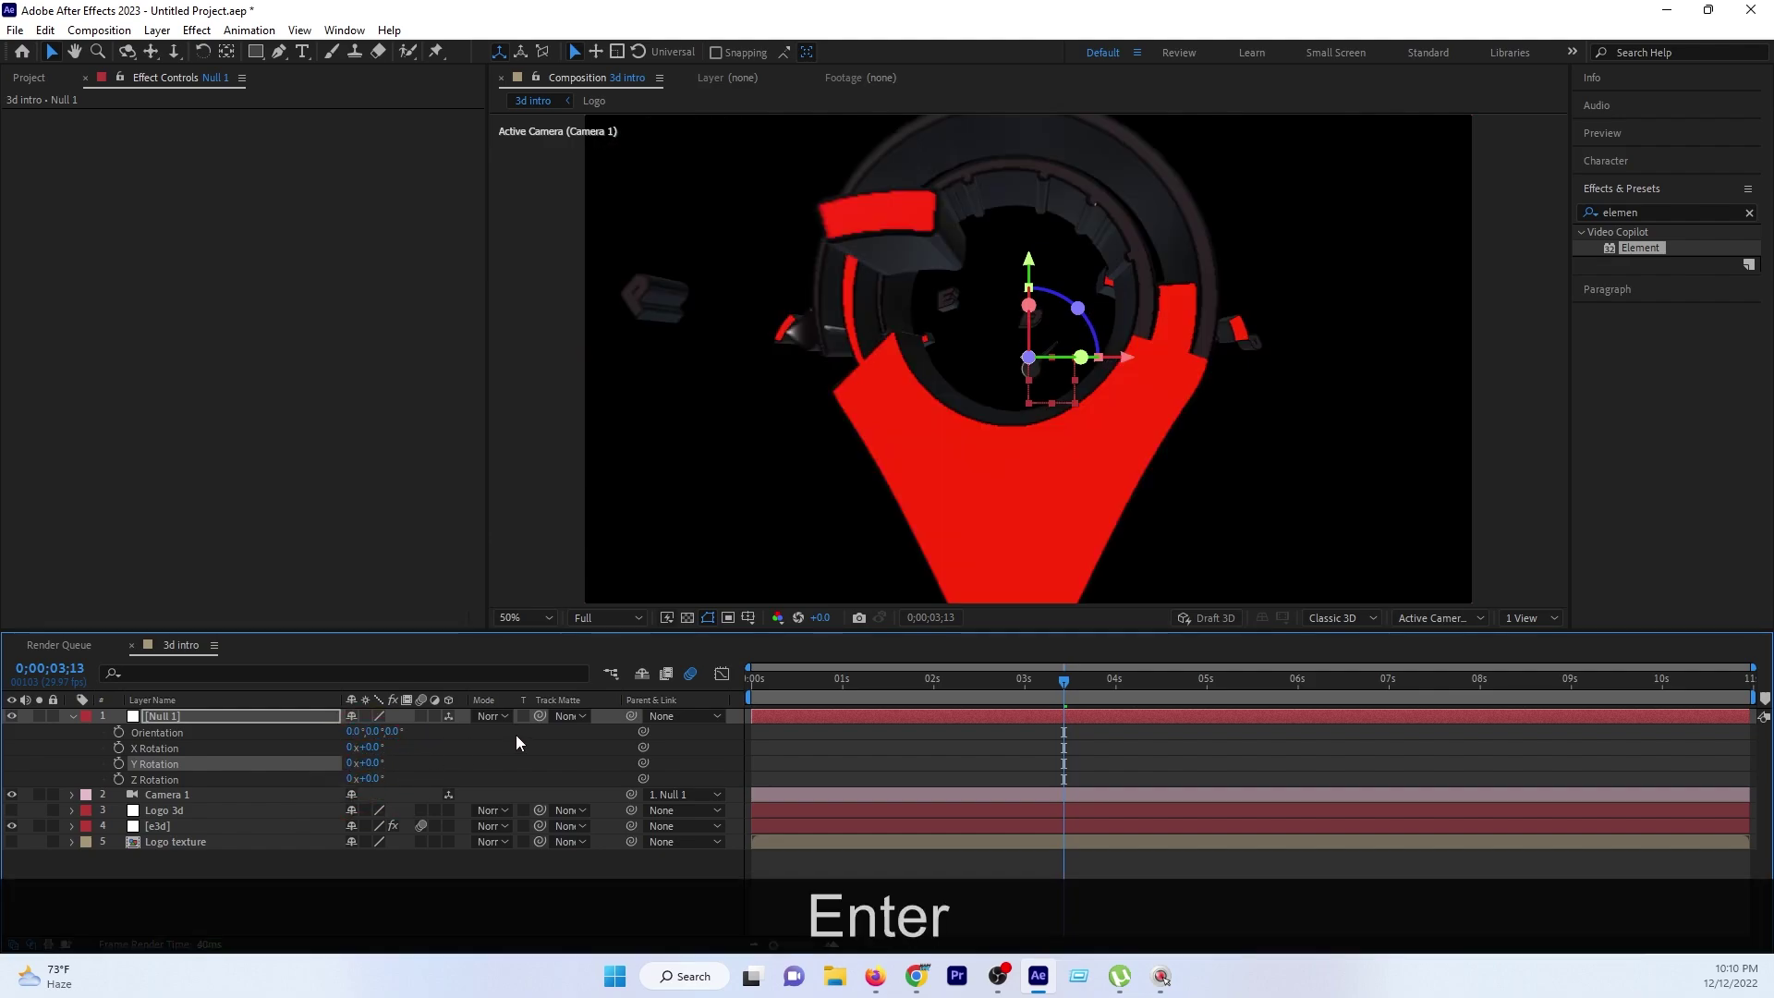
Keyframe Null 1's Position at 6 seconds, push Z back to 4326 at 0s, and preview.
{"action": "left_click", "coordinate": [324, 718]}
{"action": "key", "text": "p"}
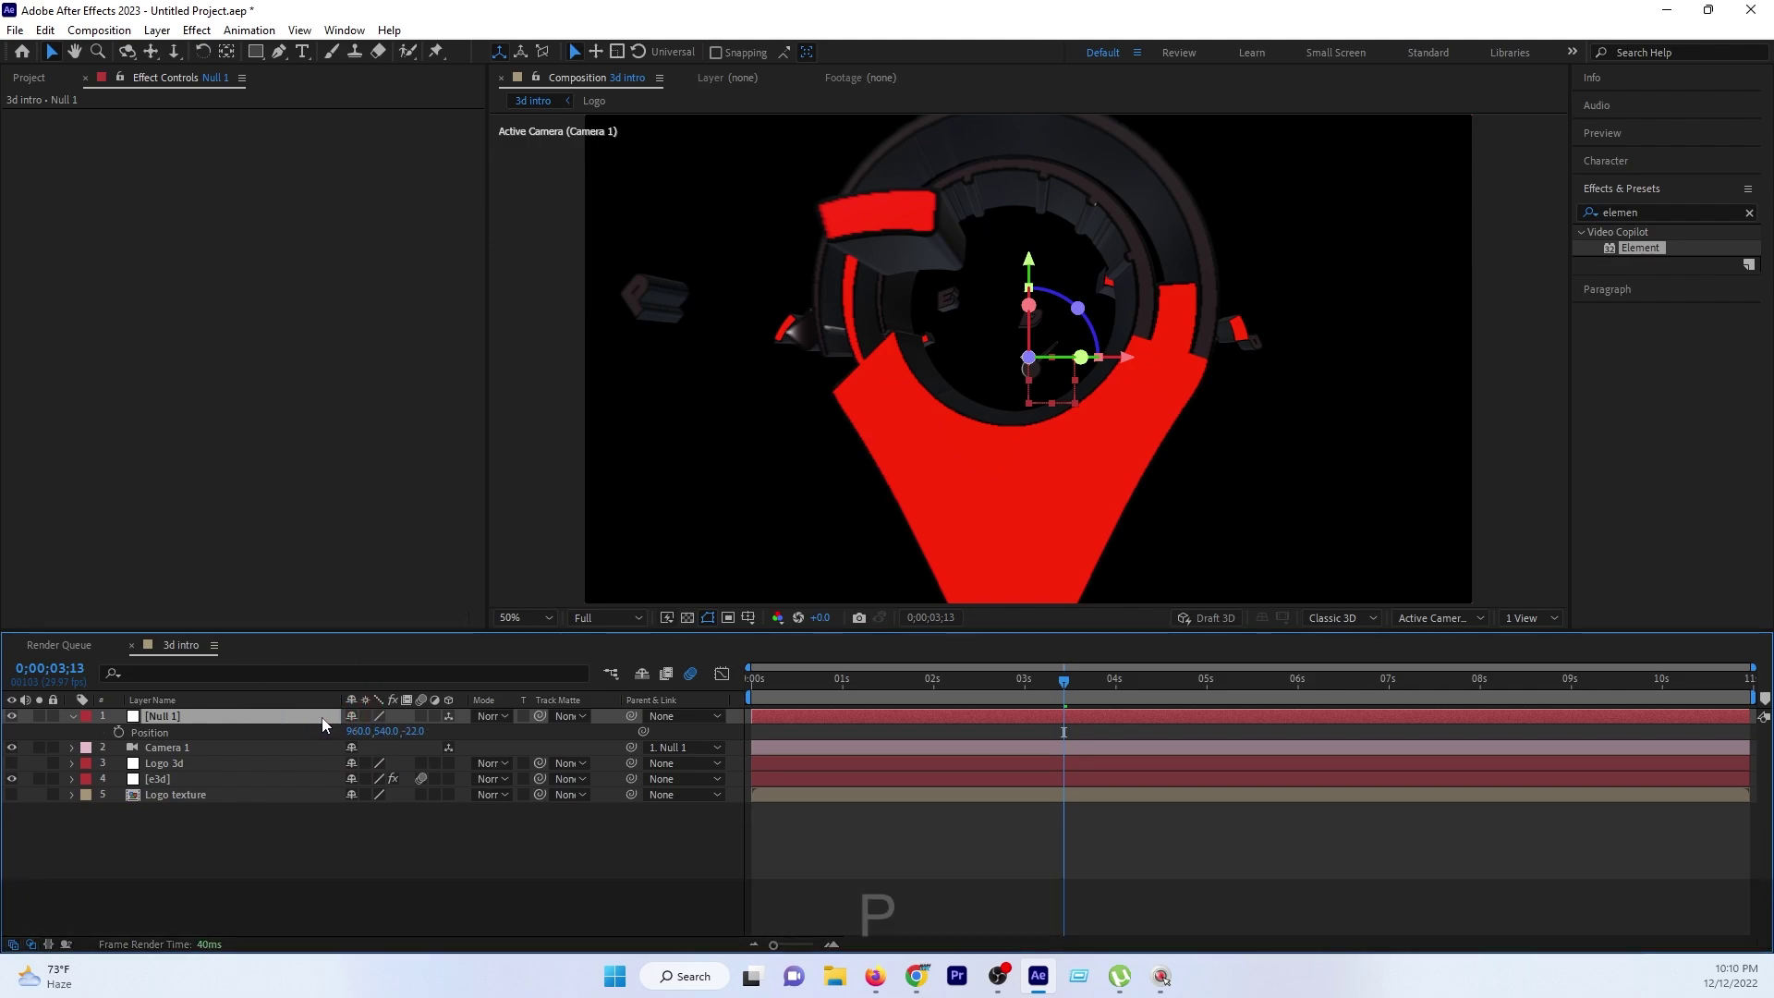
{"action": "left_click_drag", "start_coordinate": [1142, 699], "coordinate": [1292, 691]}
{"action": "left_click", "coordinate": [119, 731]}
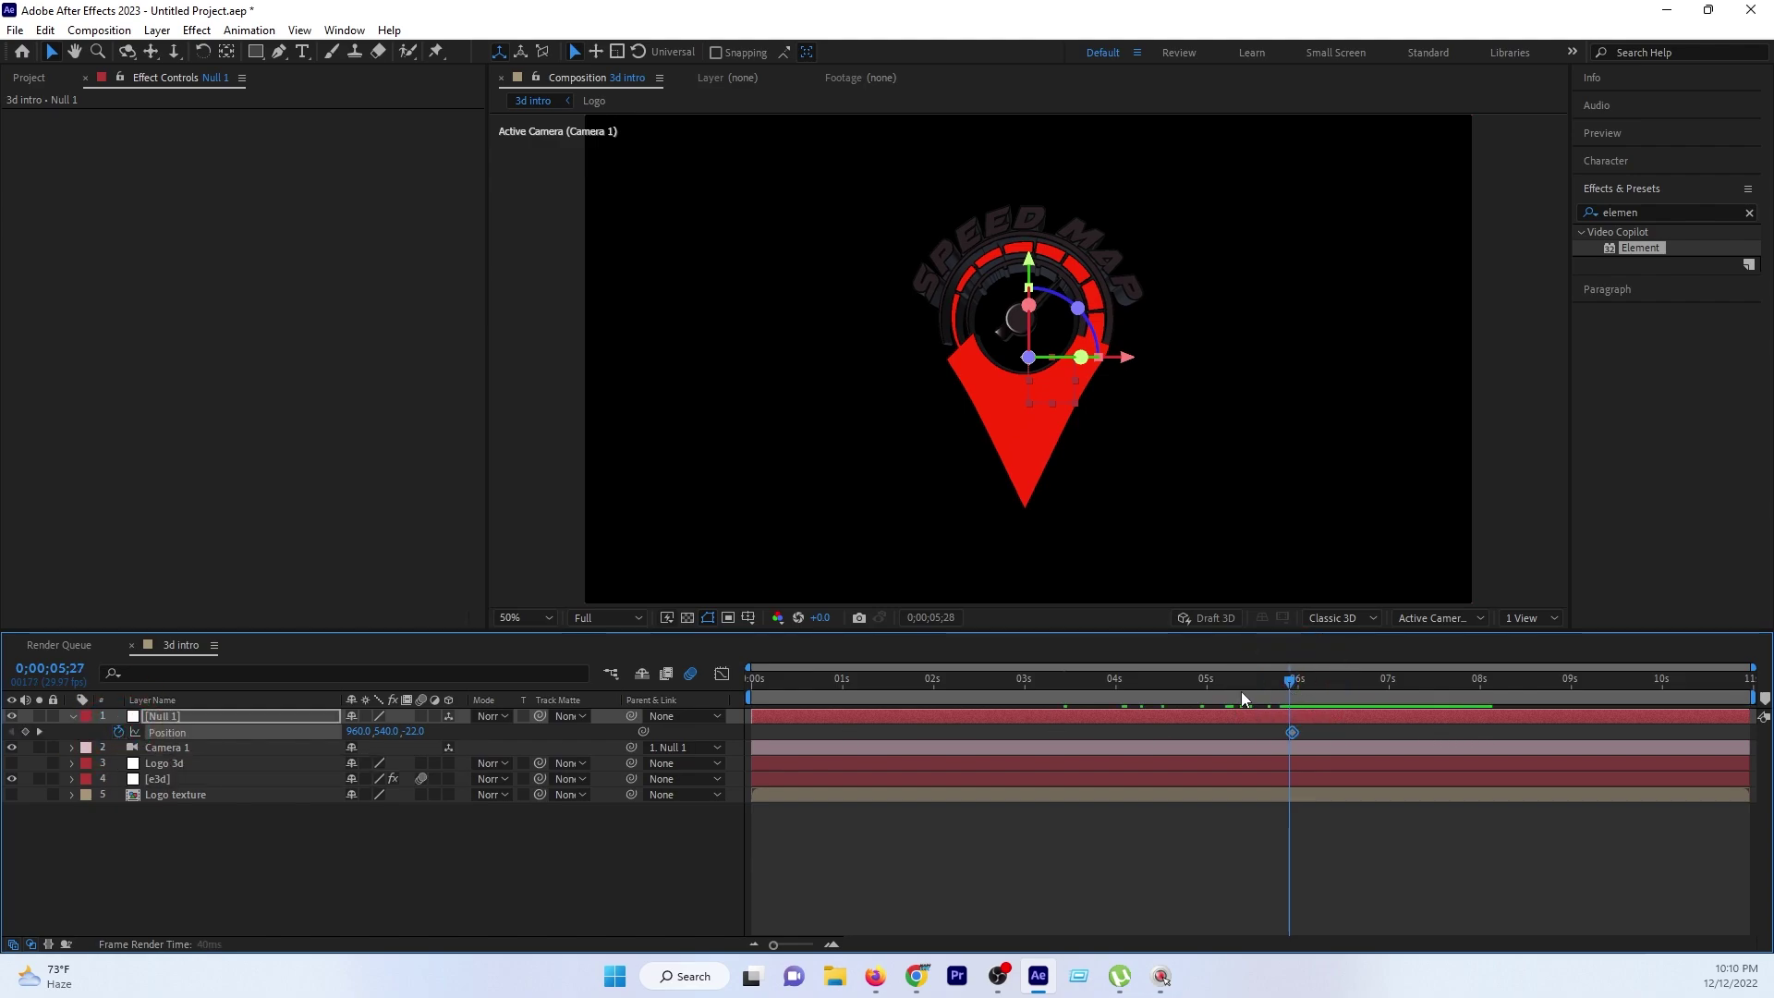
{"action": "left_click_drag", "start_coordinate": [1240, 691], "coordinate": [734, 748]}
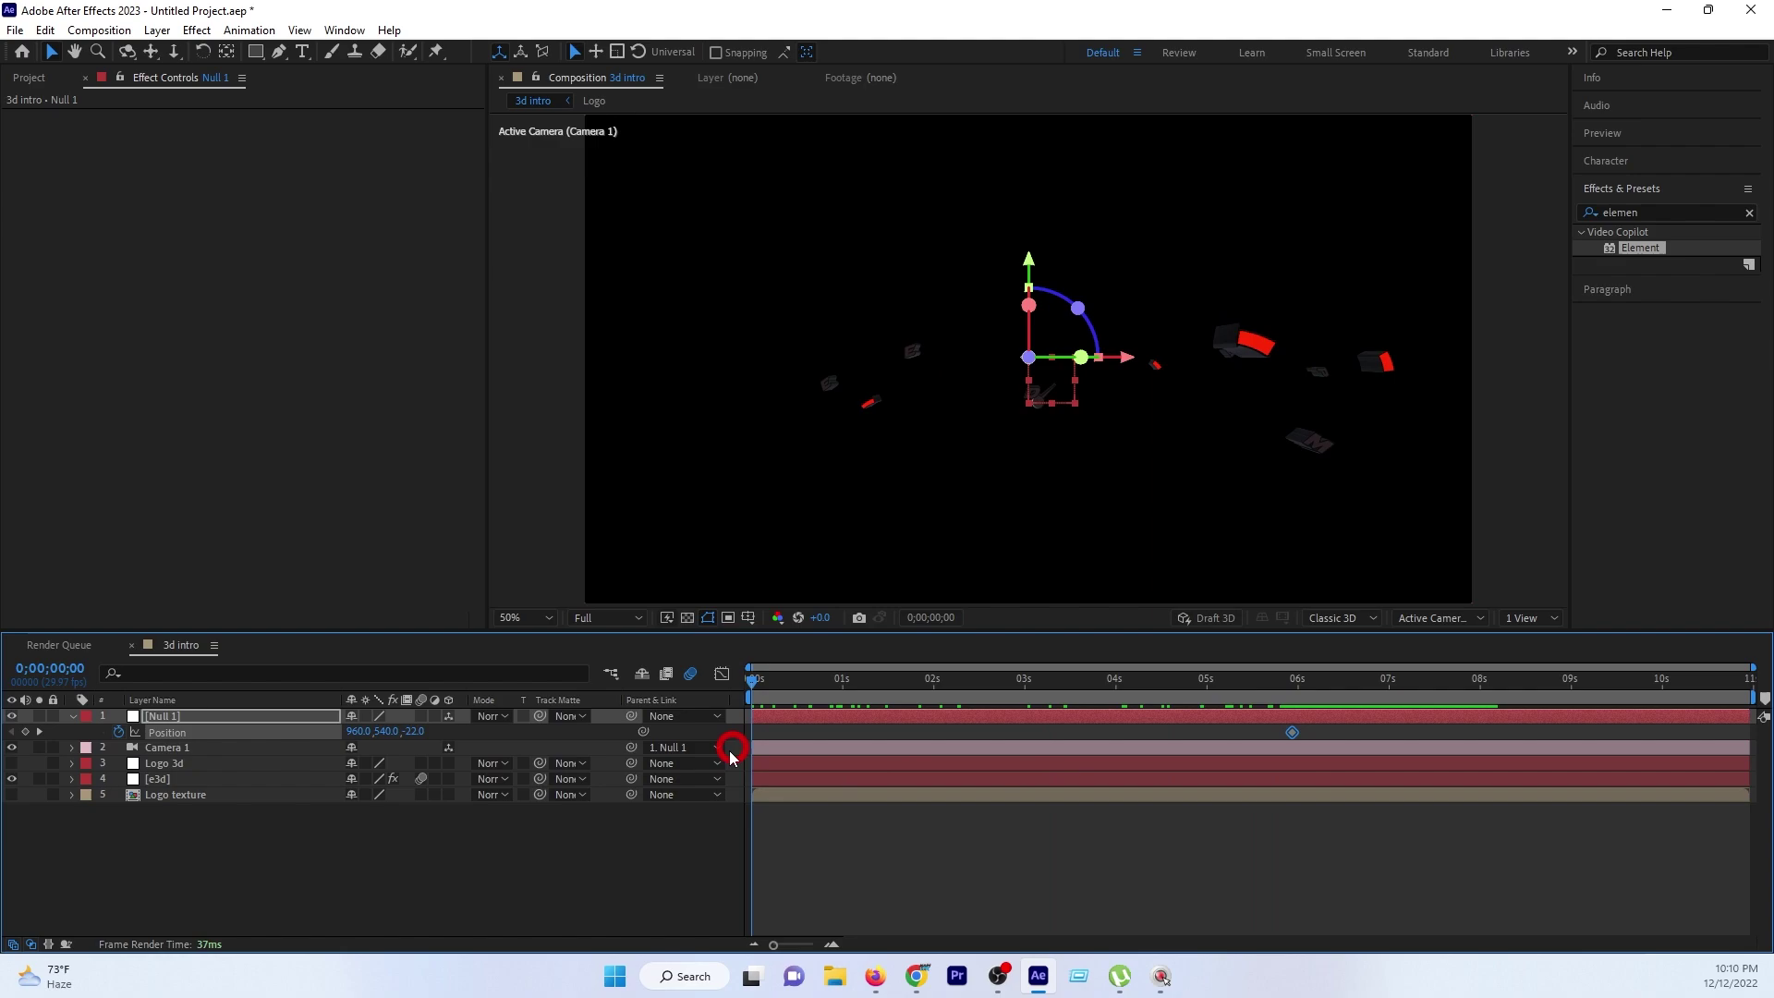
{"action": "left_click", "coordinate": [313, 717]}
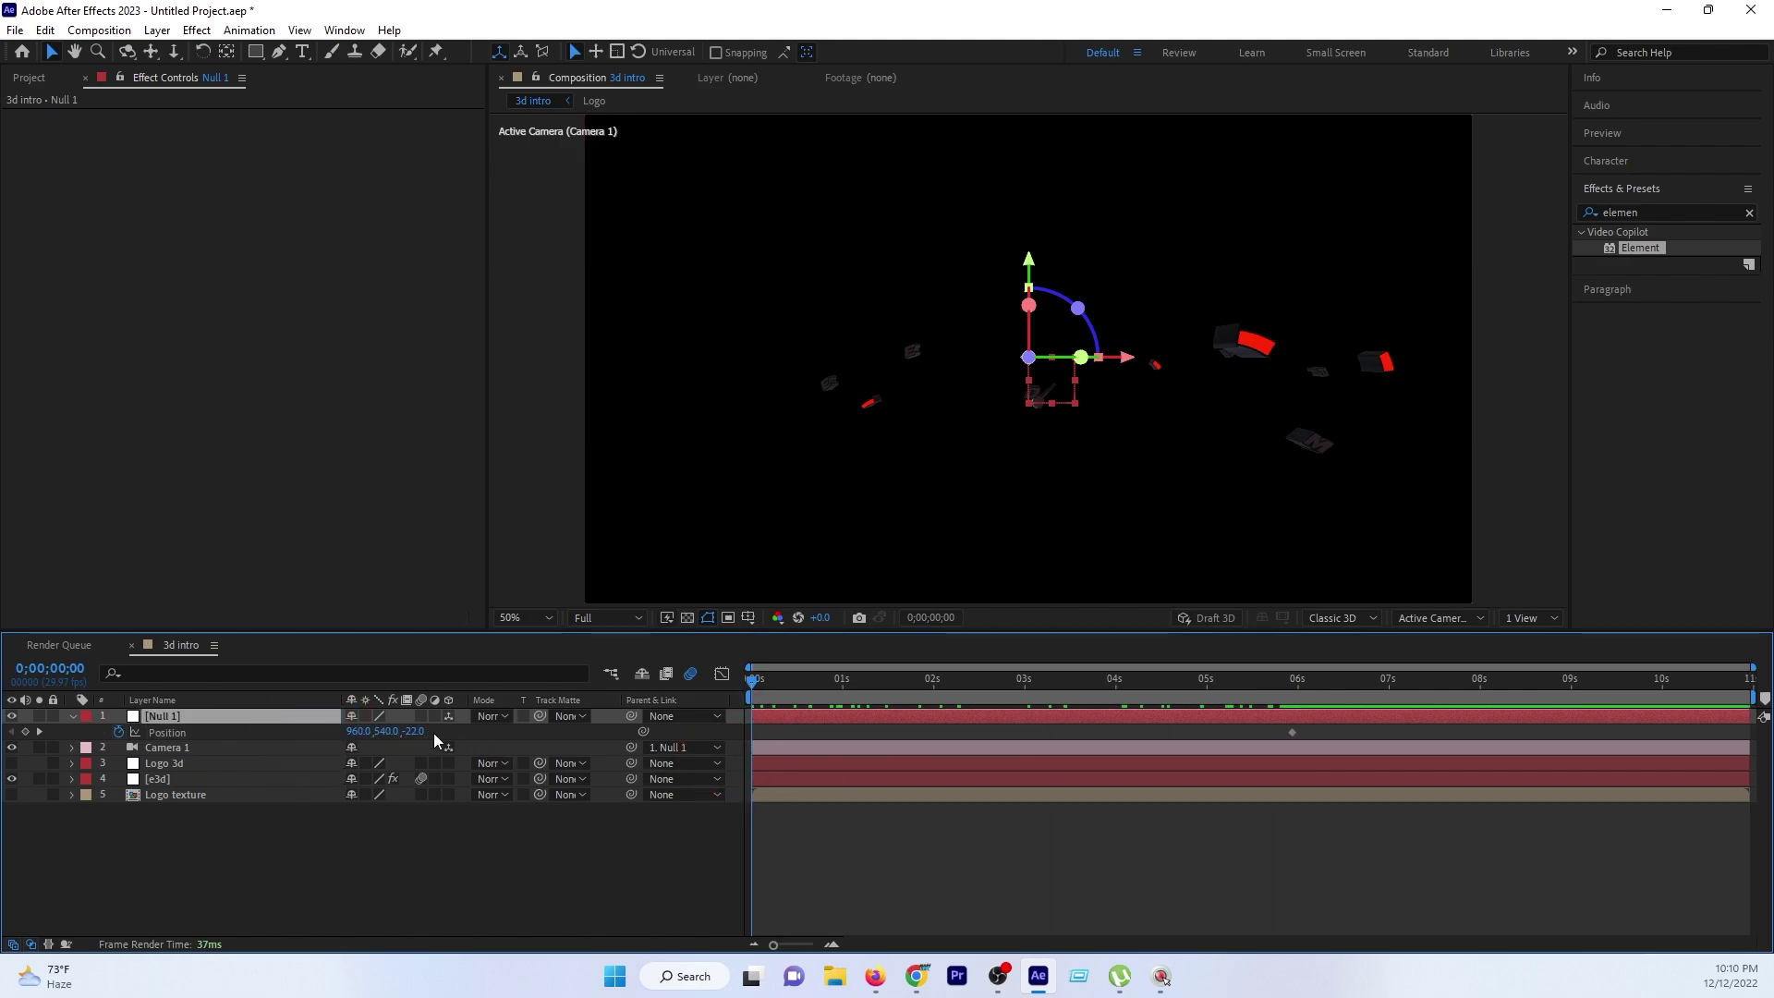
{"action": "left_click_drag", "start_coordinate": [412, 735], "coordinate": [552, 742]}
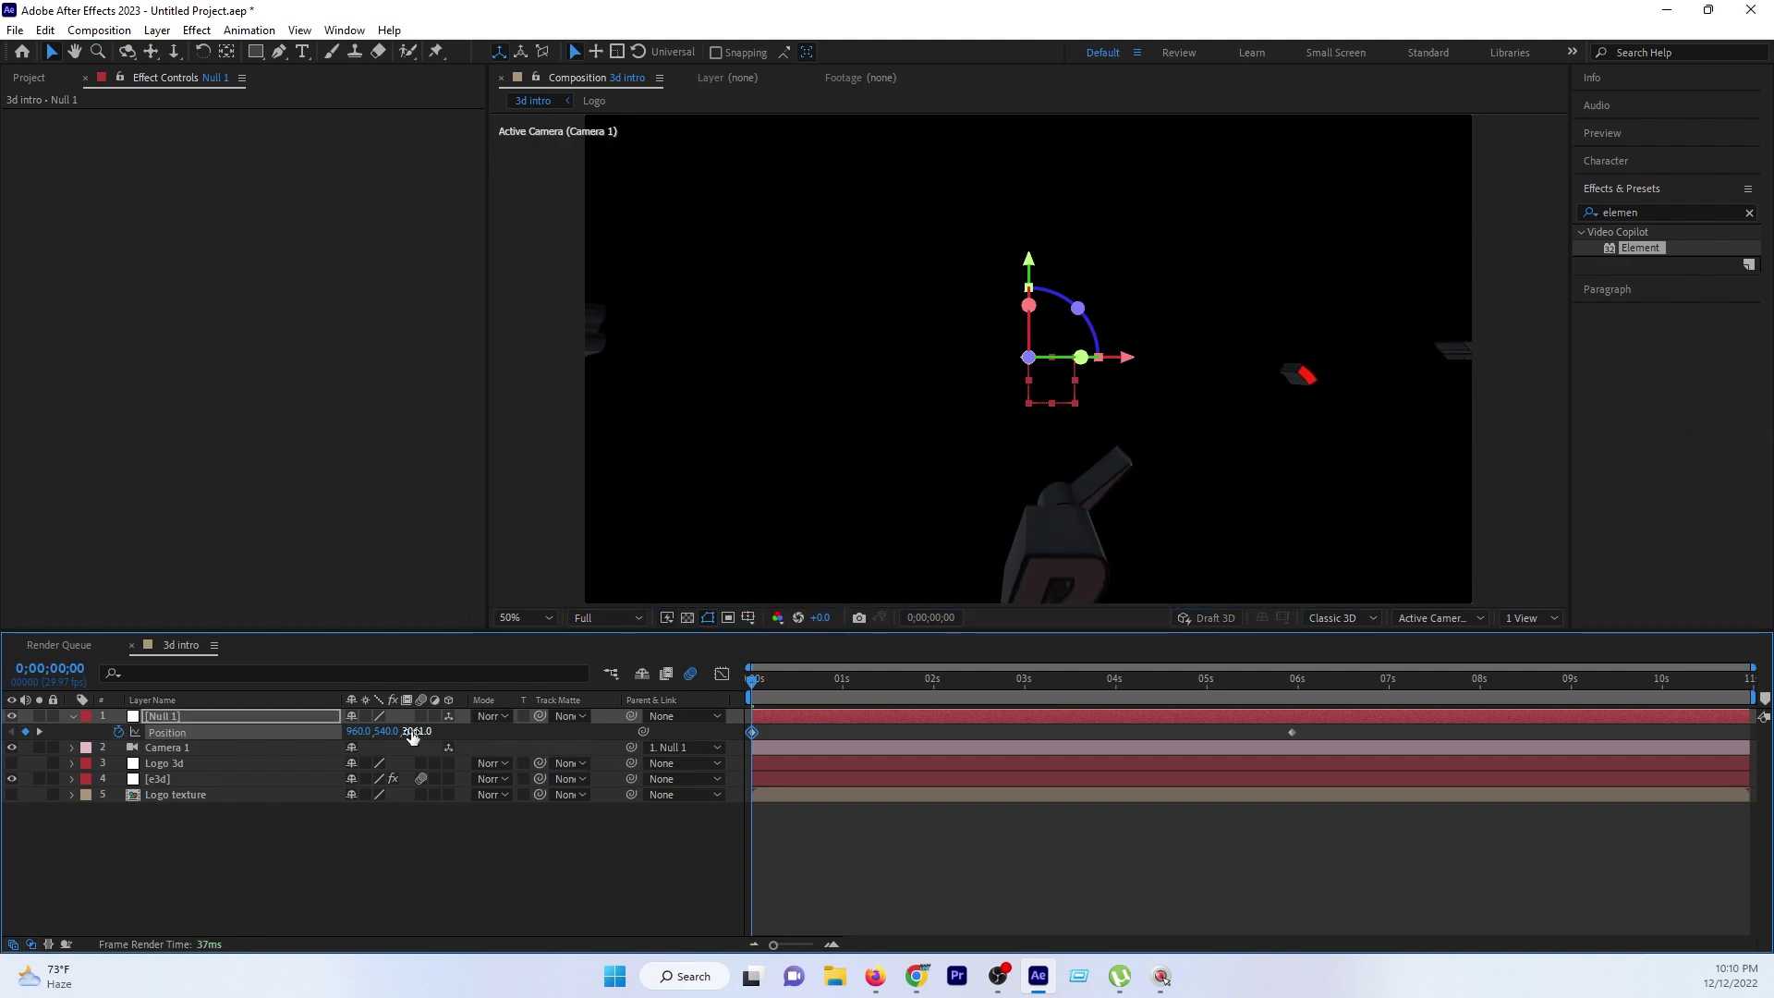
{"action": "mouse_move", "coordinate": [412, 735]}
{"action": "left_mouse_down"}
{"action": "mouse_move", "coordinate": [463, 720]}
{"action": "mouse_move", "coordinate": [575, 741]}
{"action": "left_mouse_up"}
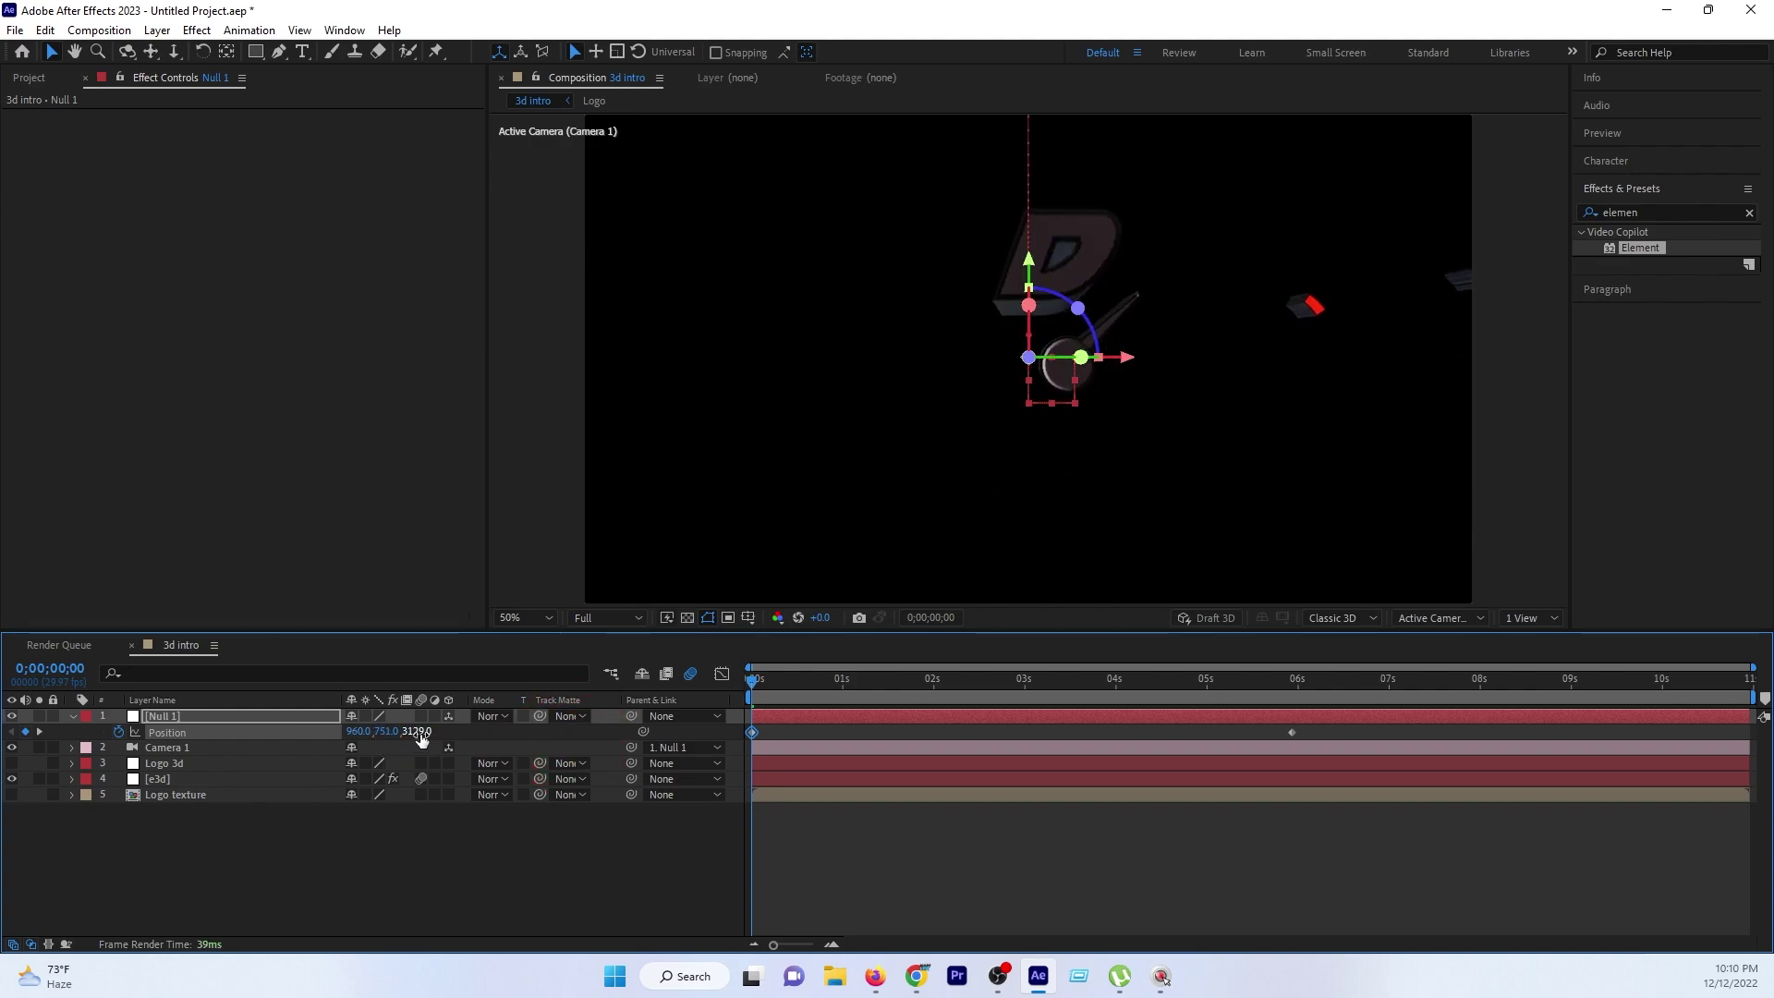
{"action": "left_click_drag", "start_coordinate": [418, 732], "coordinate": [1406, 618]}
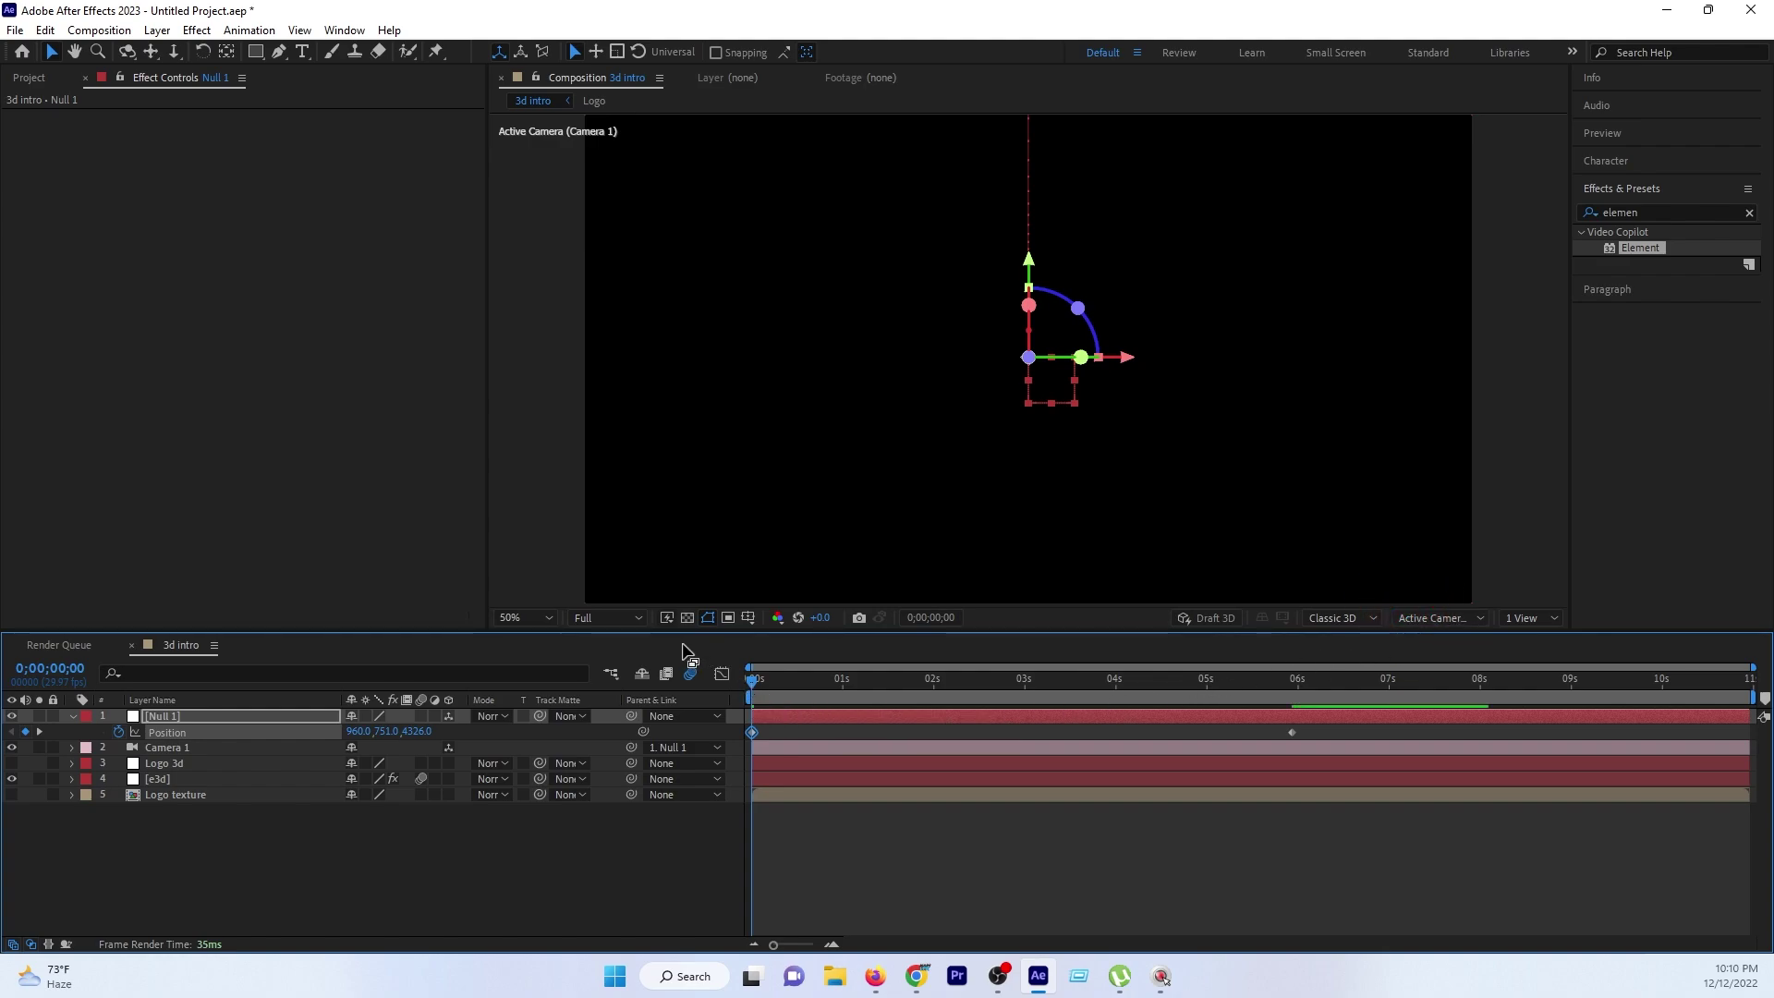
{"action": "key", "text": "space"}
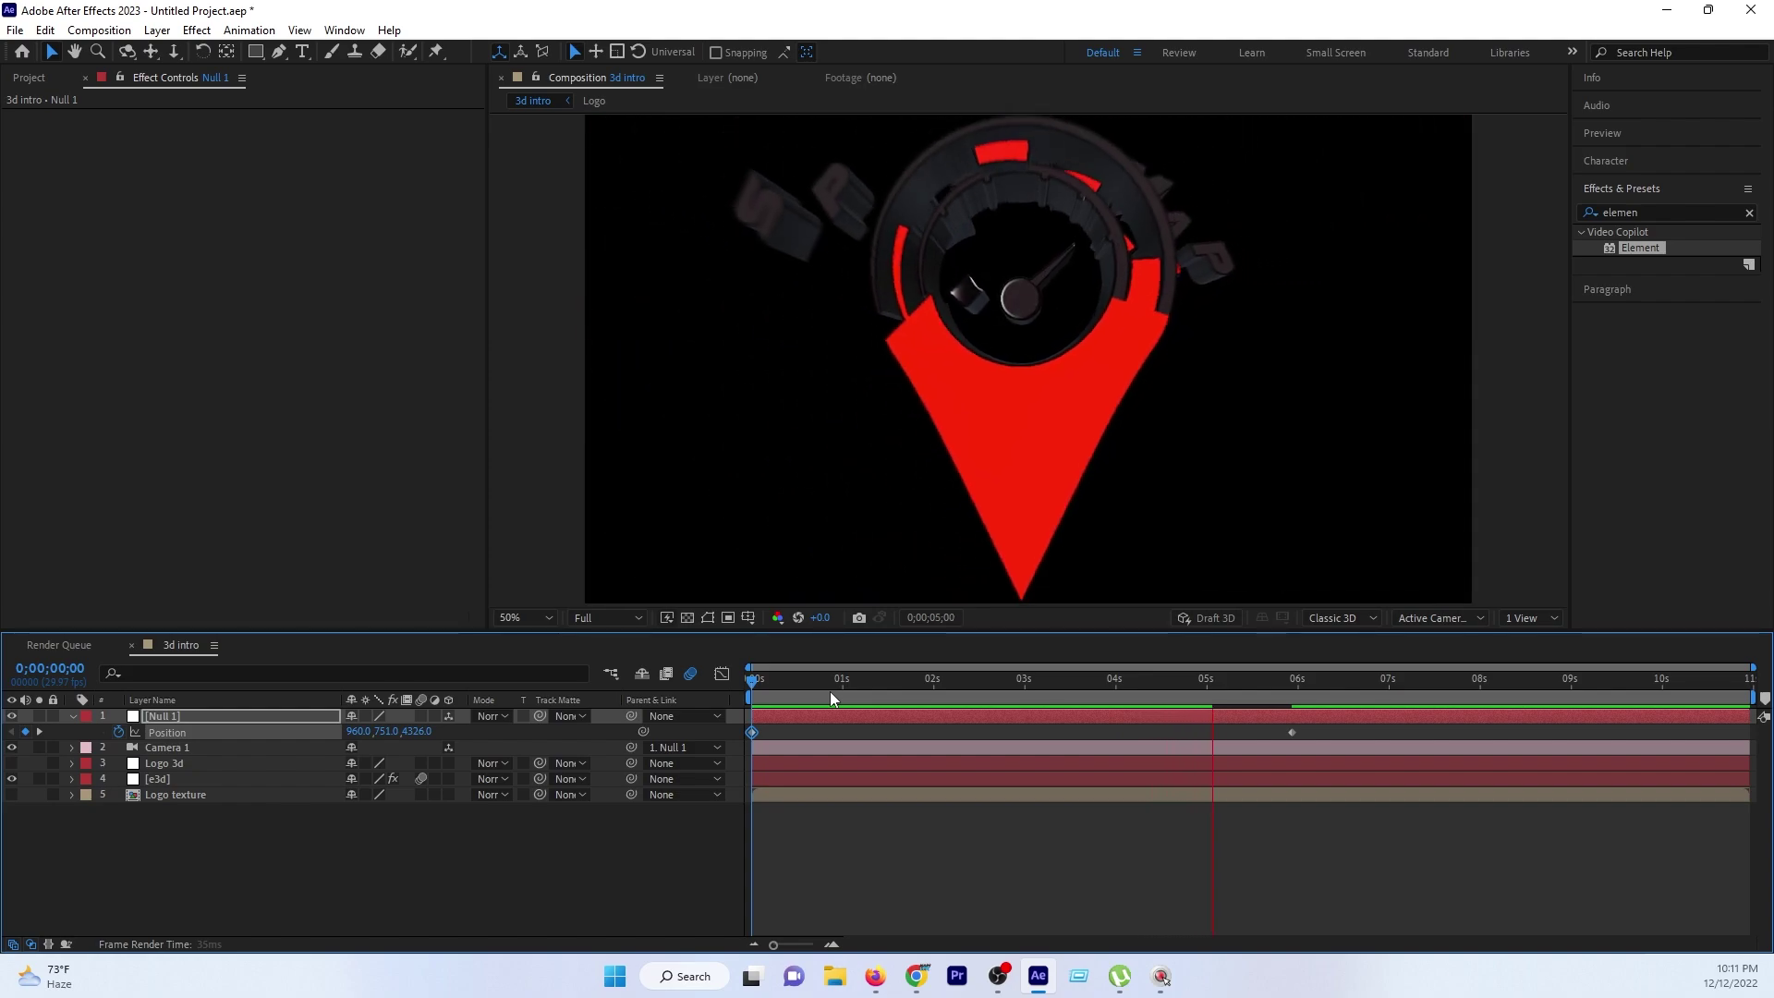
Preview the camera fly-in, then go to about 5 seconds and show Null 1's rotation properties.
{"action": "key", "text": "space"}
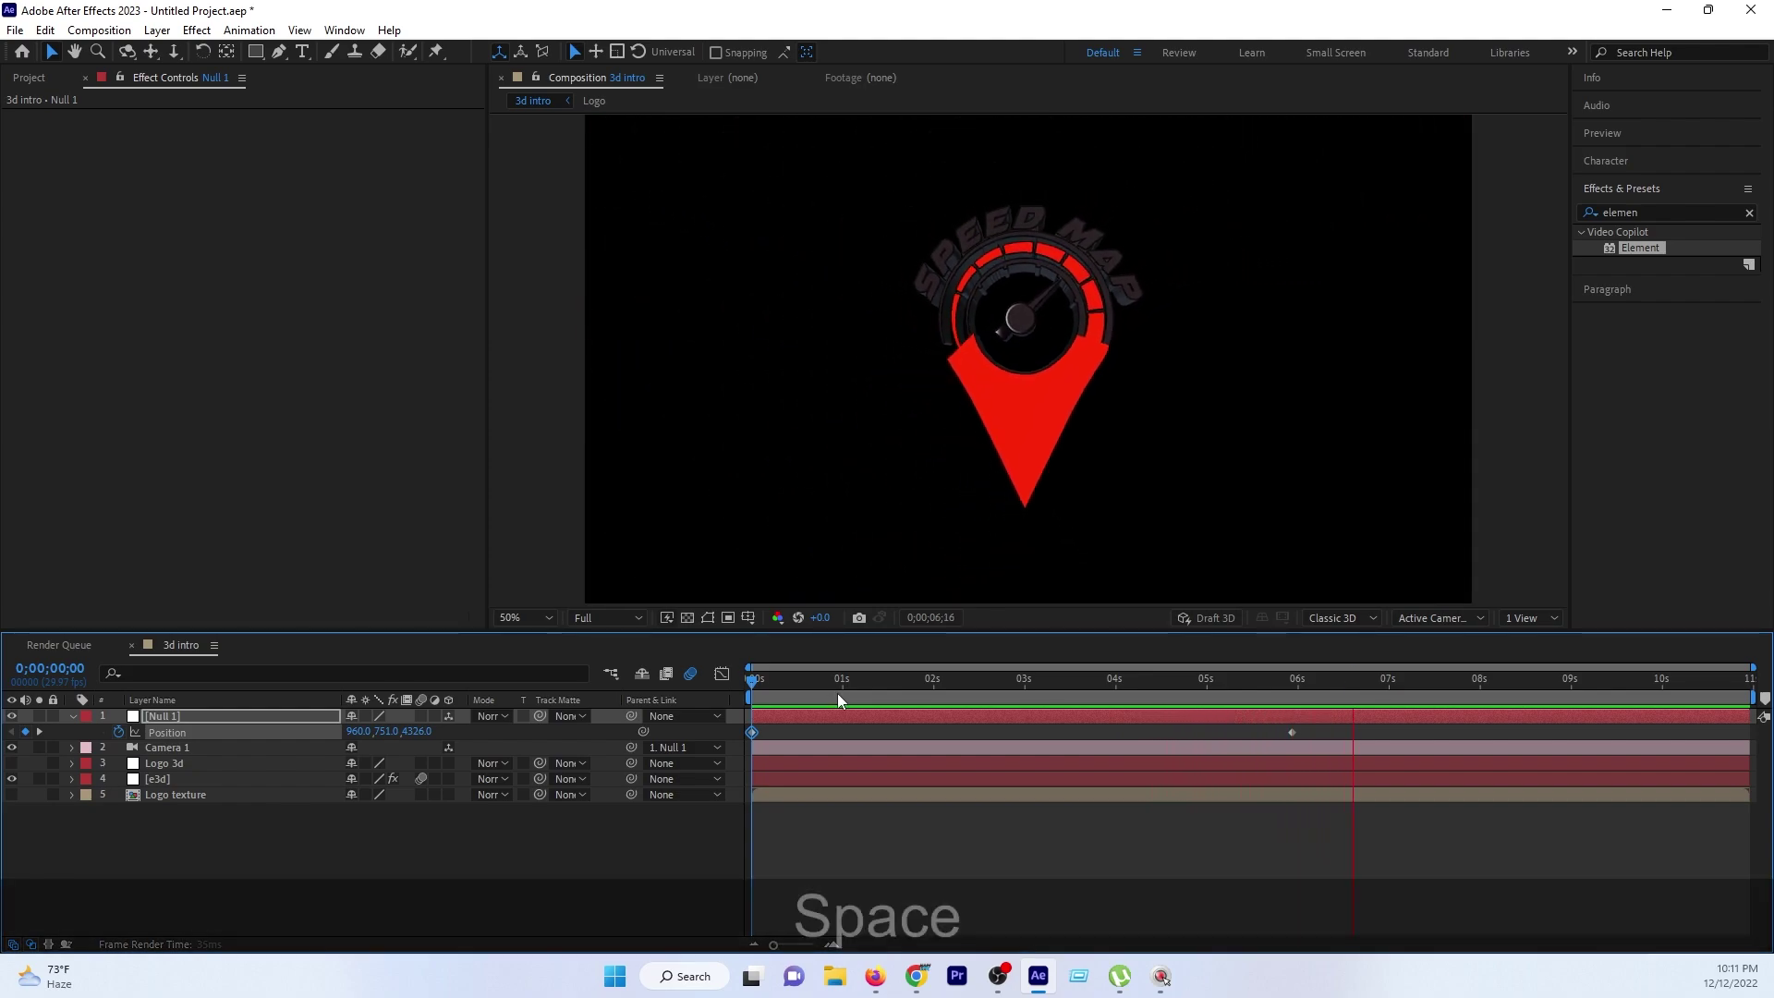
{"action": "key", "text": "space"}
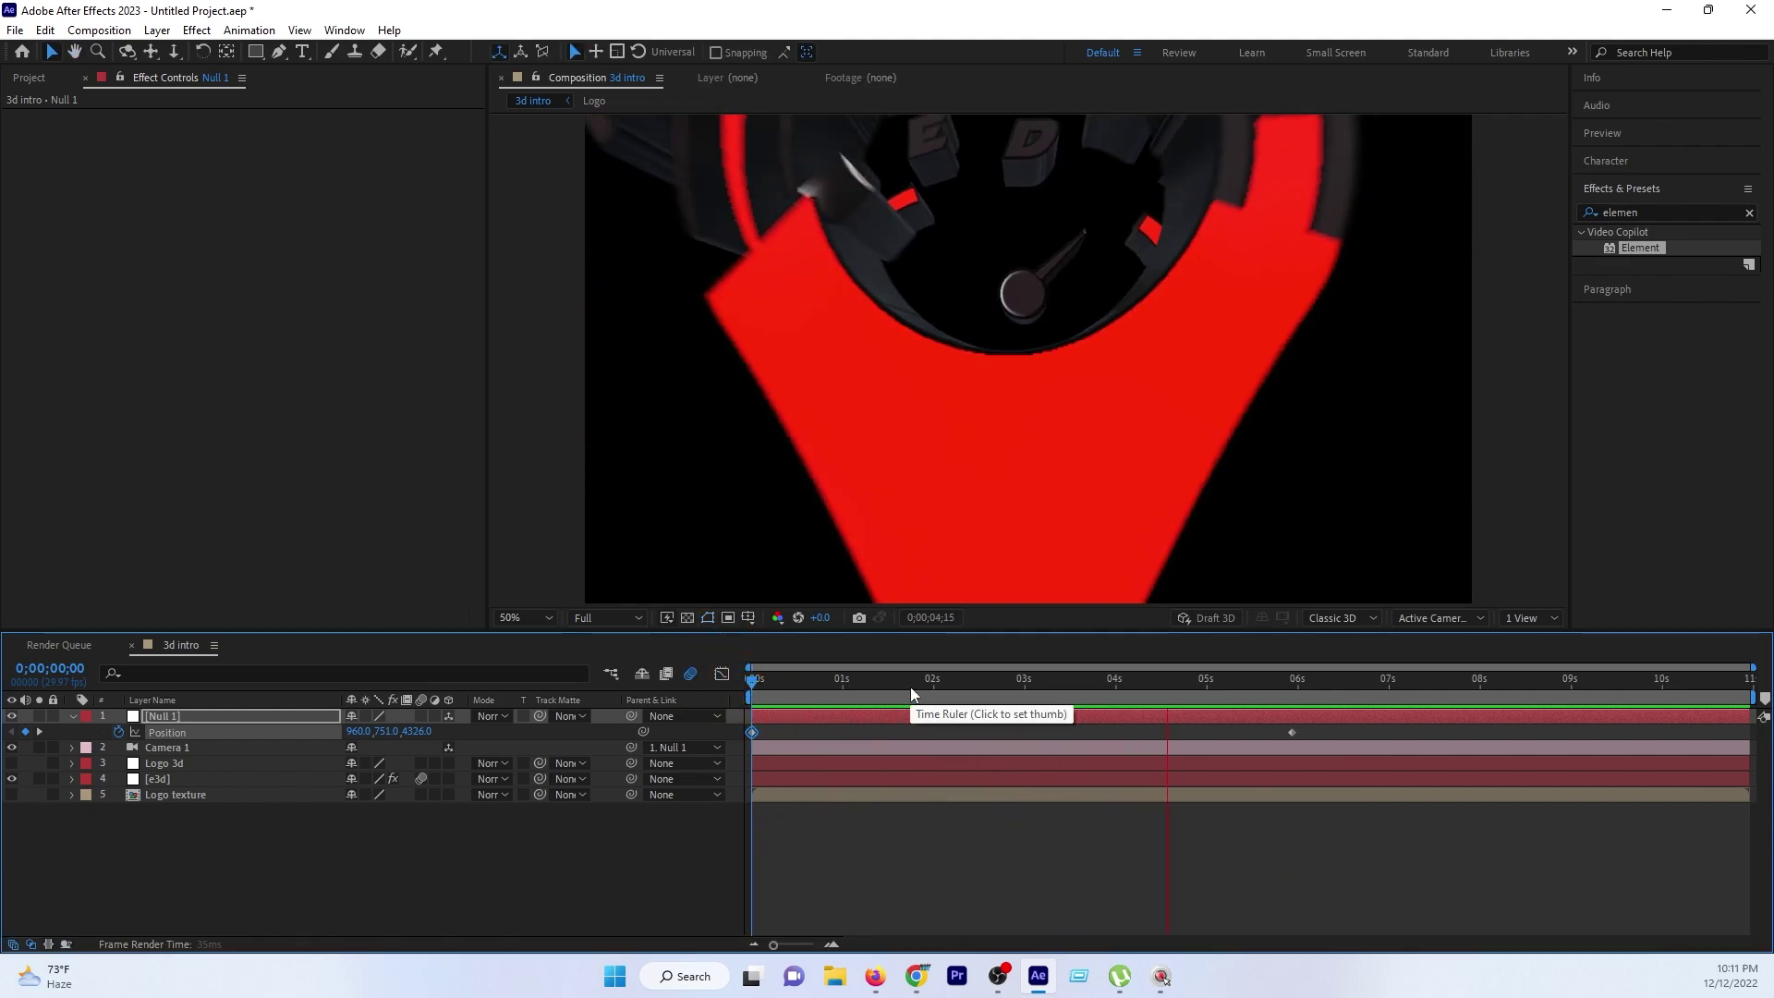
{"action": "key", "text": "space"}
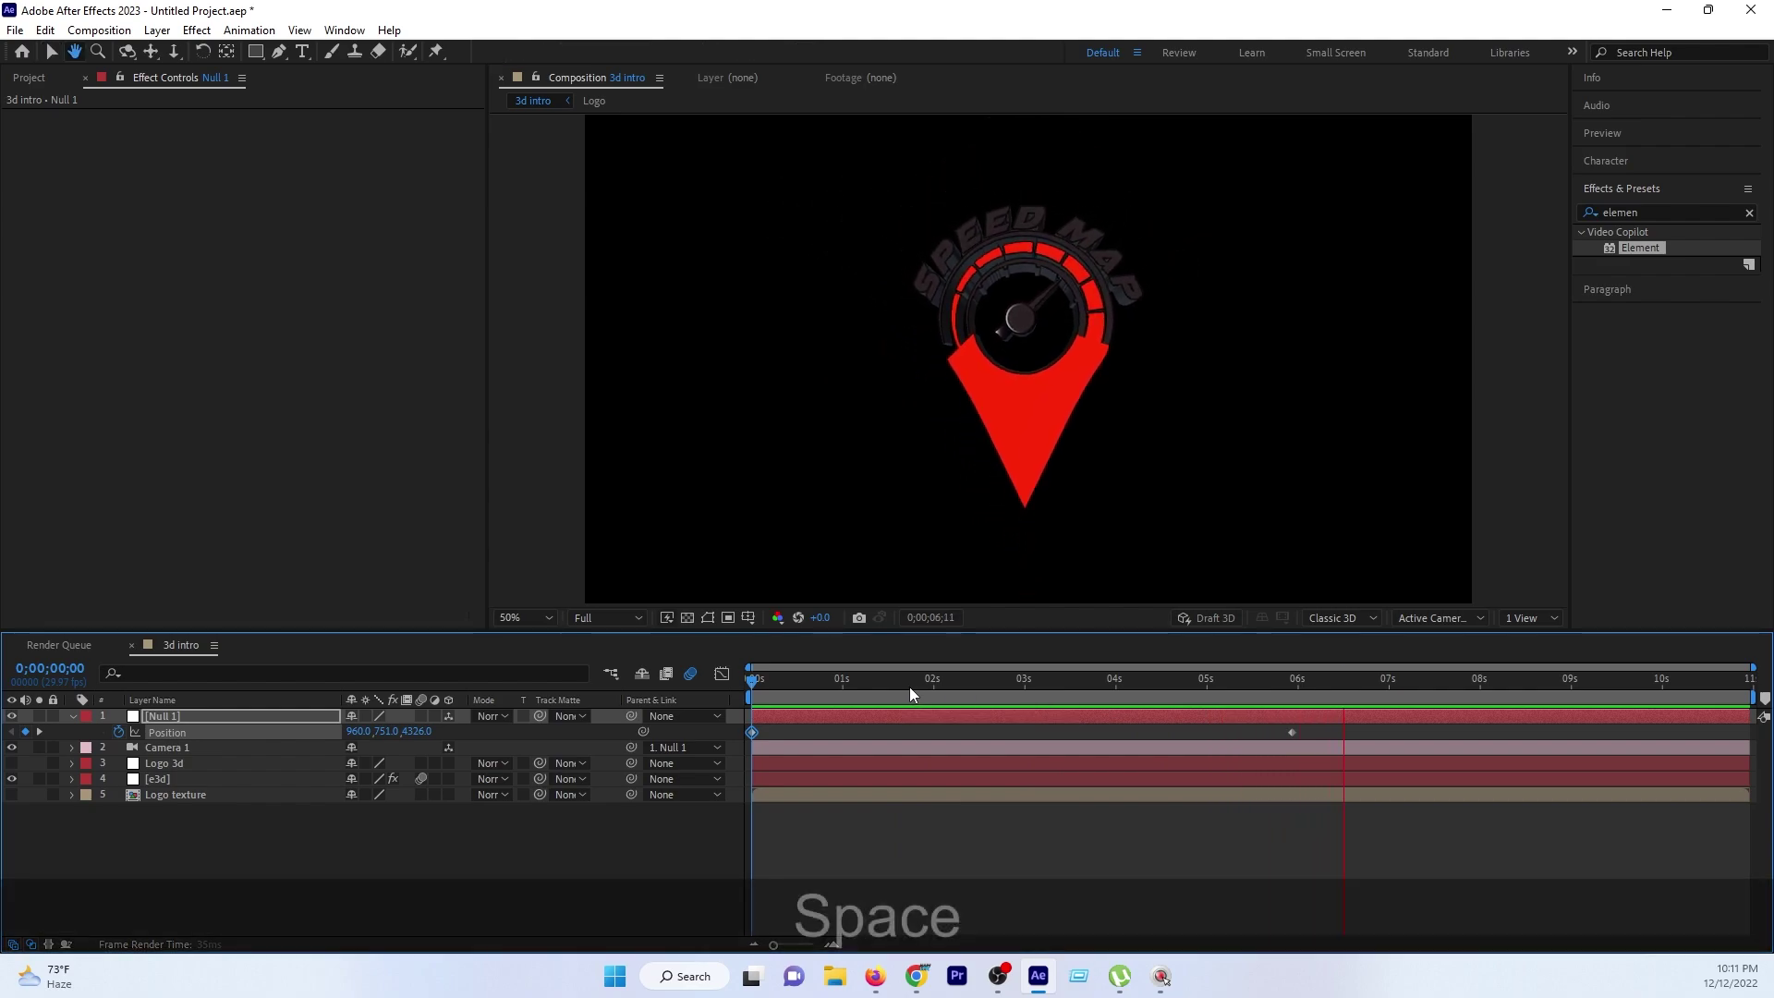
{"action": "mouse_move", "coordinate": [909, 686]}
{"action": "left_mouse_down"}
{"action": "mouse_move", "coordinate": [1218, 695]}
{"action": "mouse_move", "coordinate": [1203, 695]}
{"action": "left_mouse_up"}
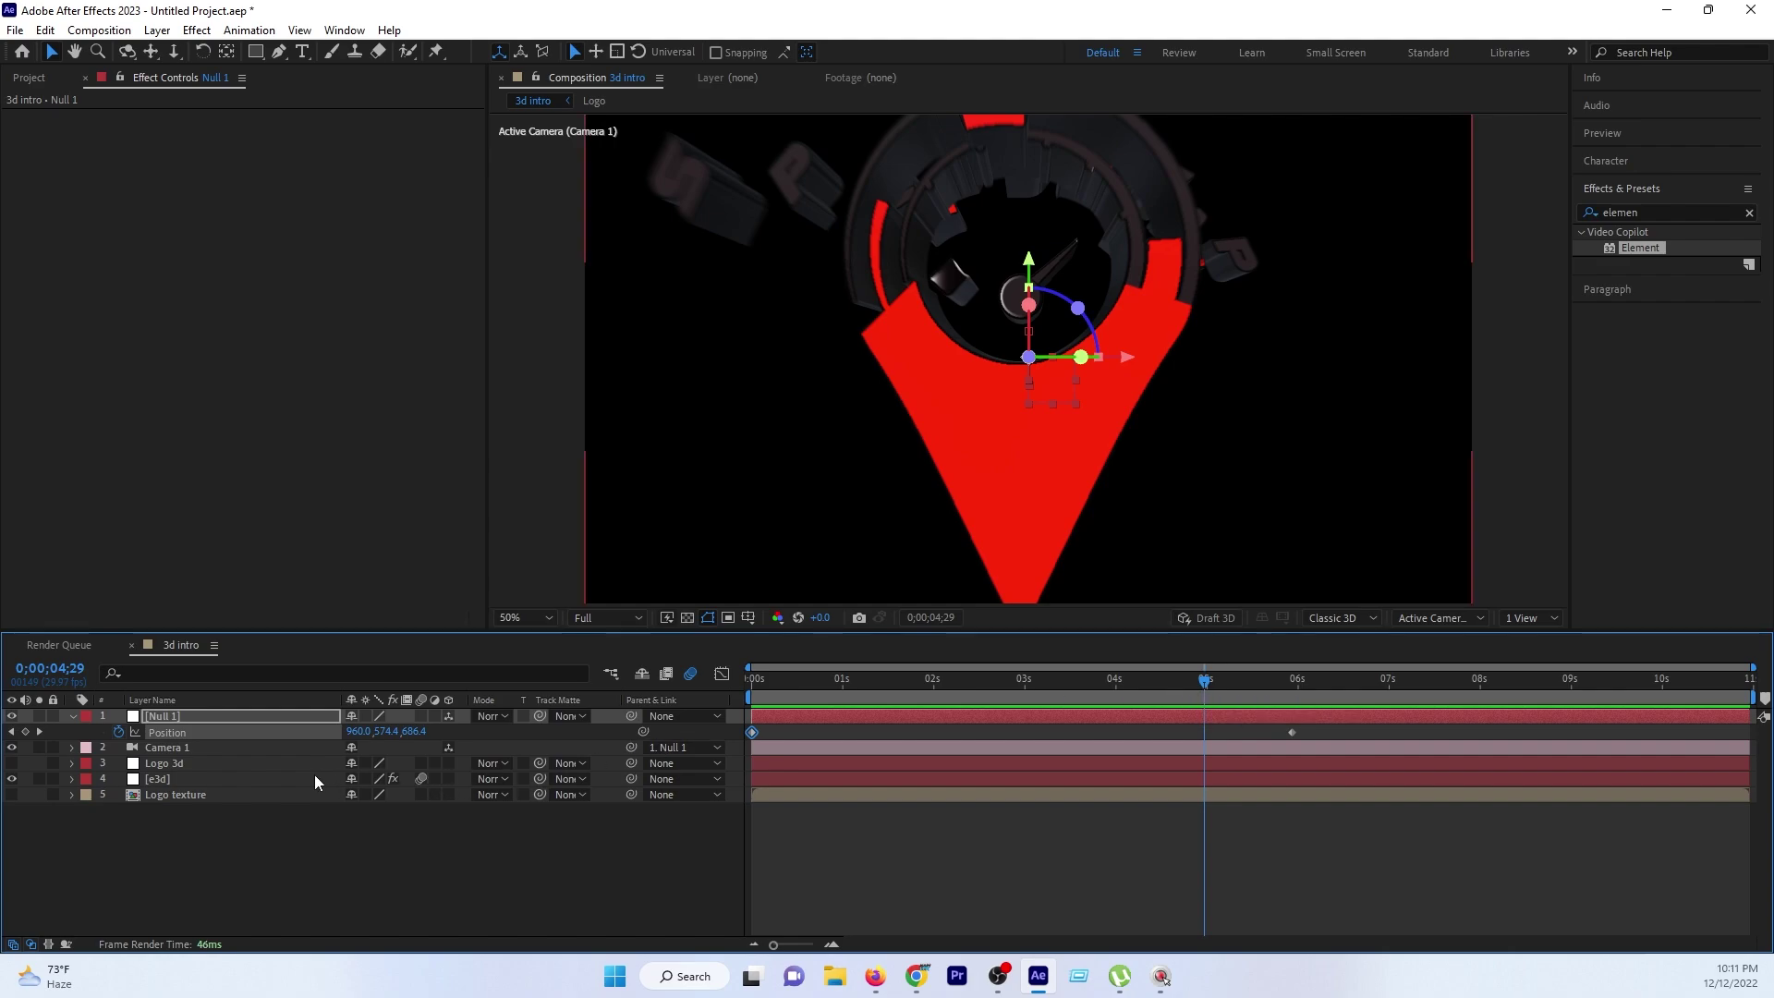
{"action": "key", "text": "r"}
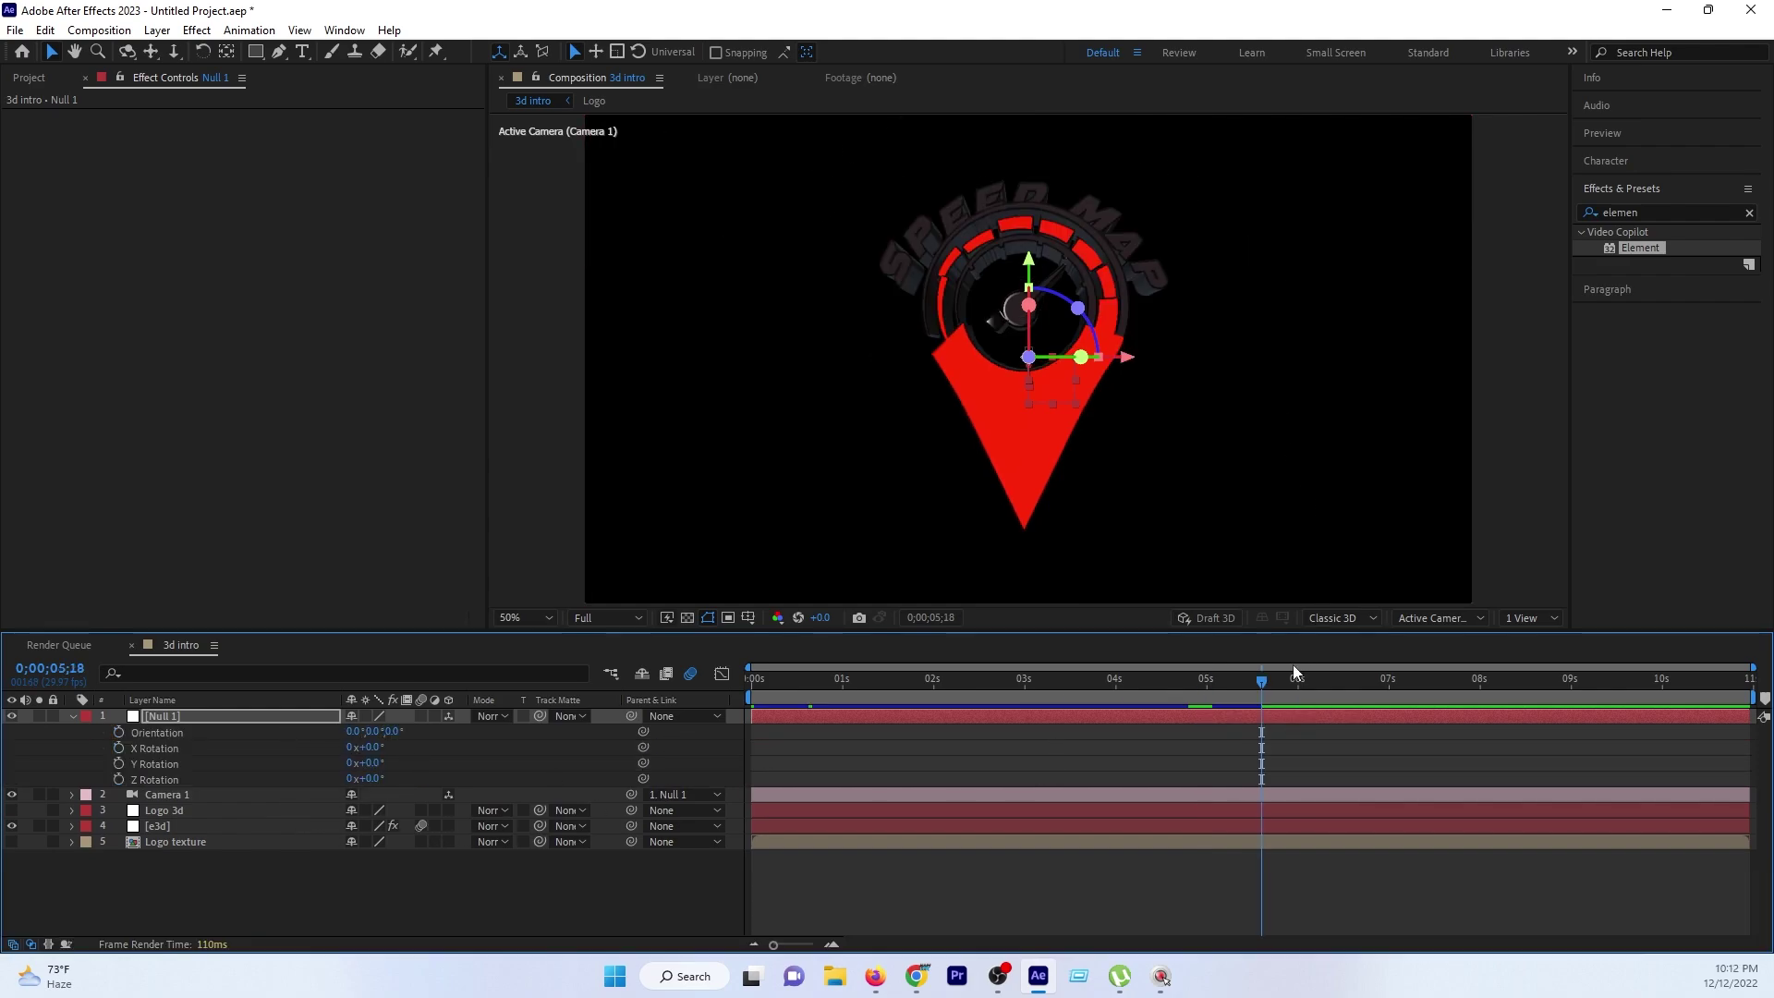
Keyframe Null 1's Z Rotation at 5;18 and set 90° on a keyframe at 0 seconds.
{"action": "left_click", "coordinate": [132, 783]}
{"action": "left_click", "coordinate": [119, 778]}
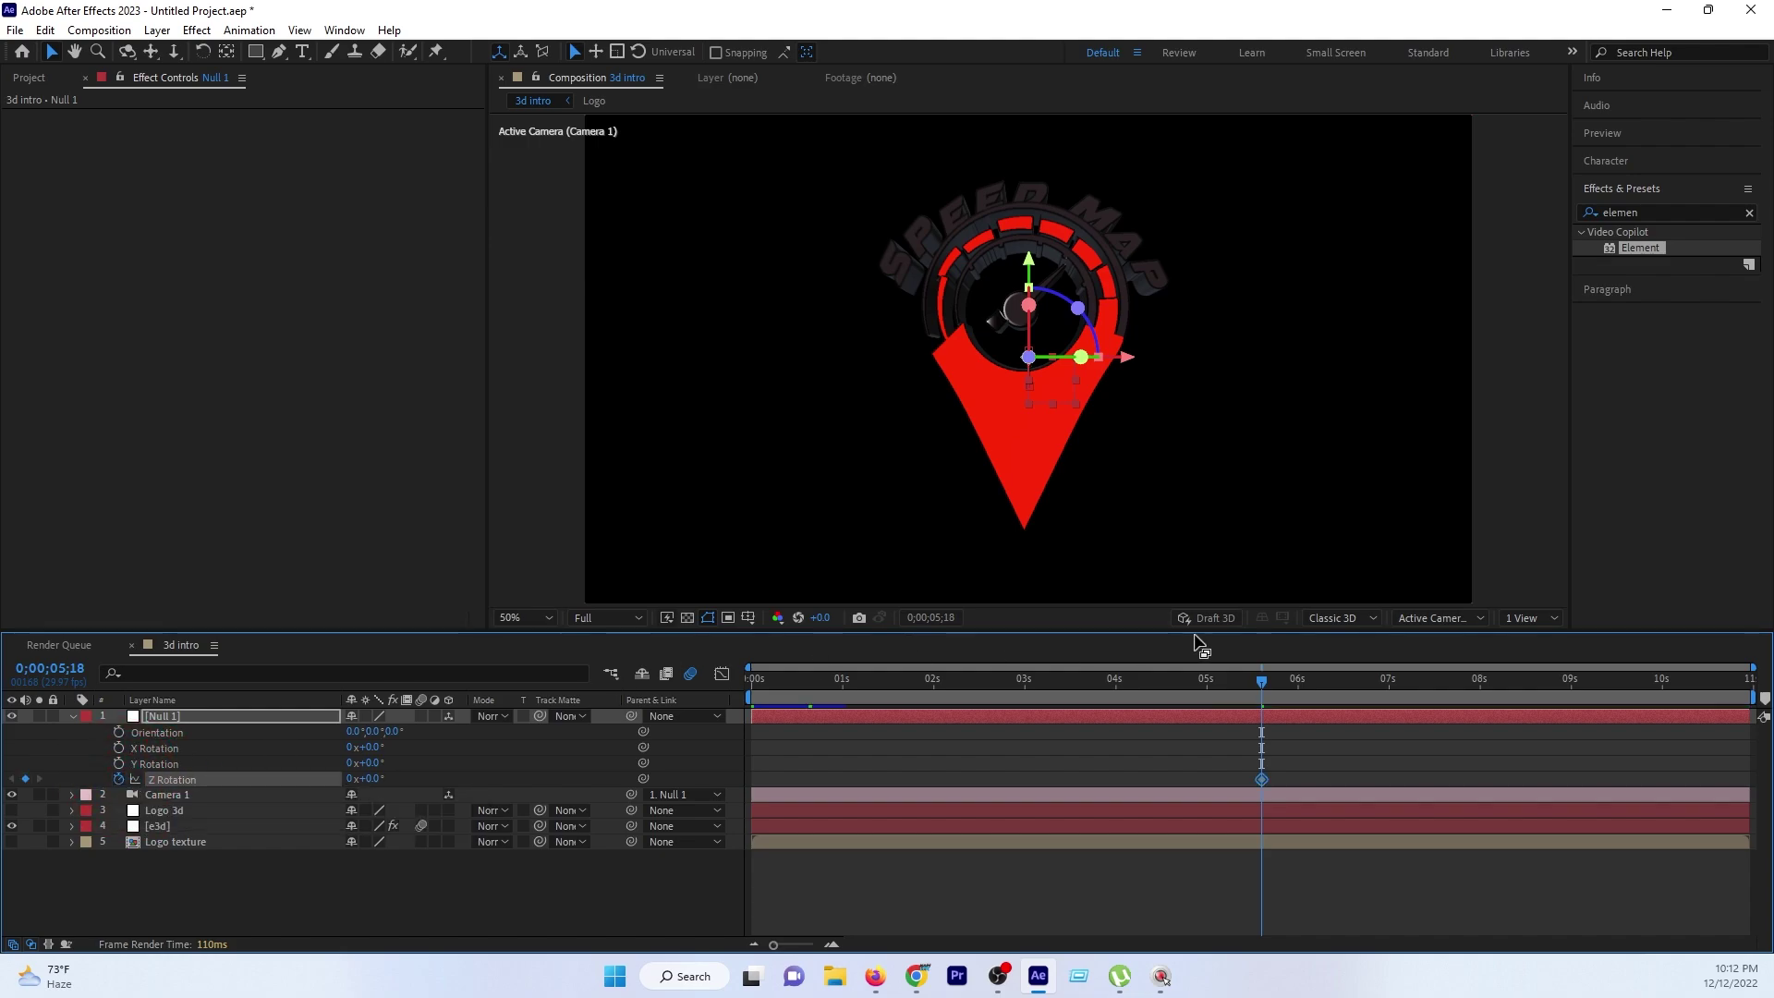
{"action": "key", "text": "Page_Up"}
{"action": "left_click_drag", "start_coordinate": [1222, 690], "coordinate": [782, 726]}
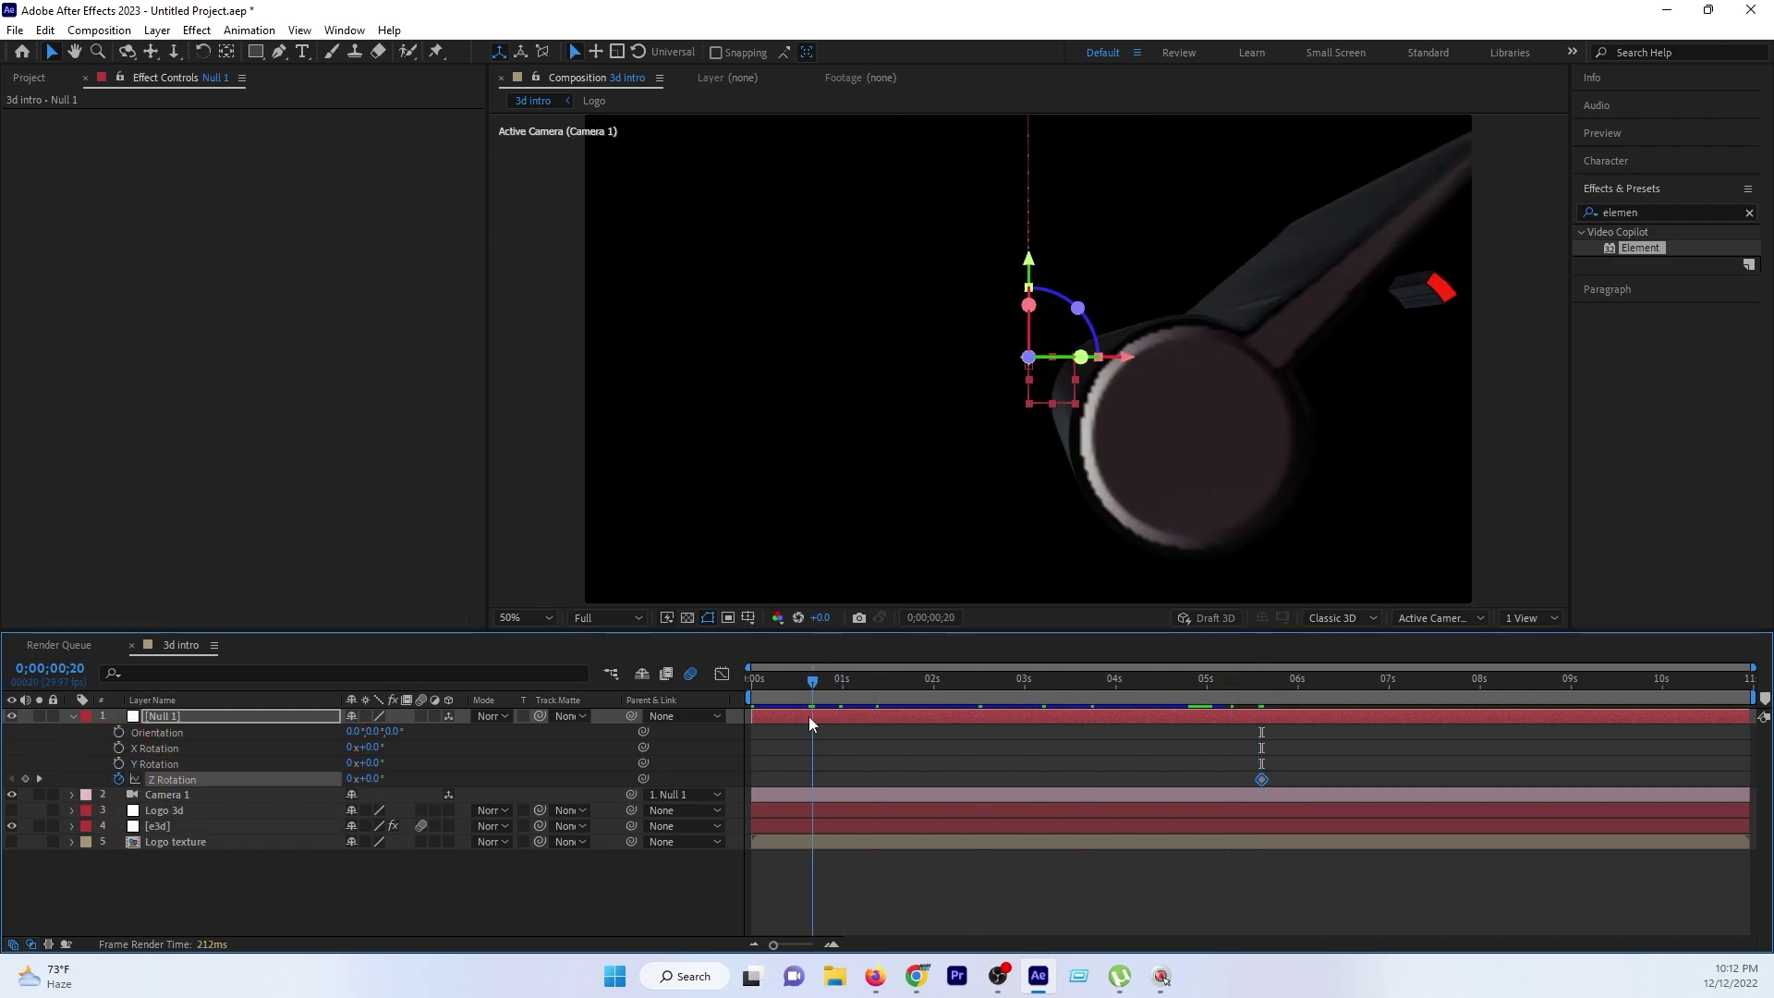
{"action": "left_click", "coordinate": [370, 780]}
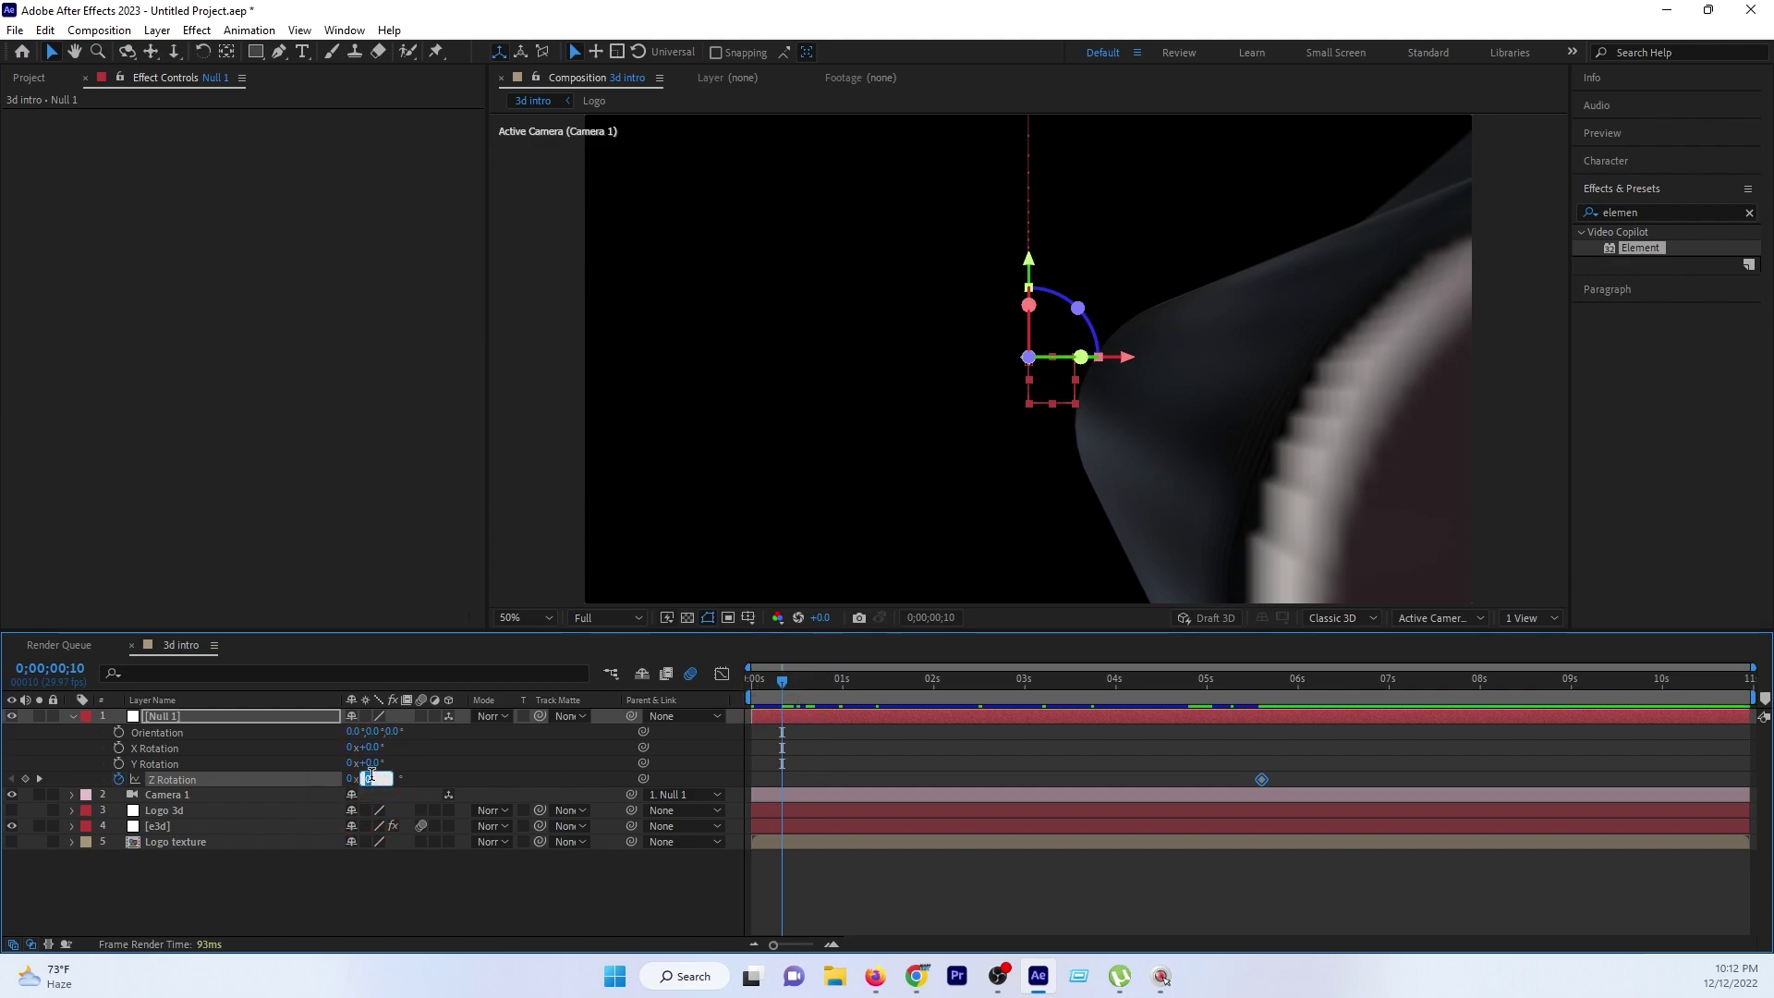
{"action": "type", "text": "90"}
{"action": "key", "text": "Return"}
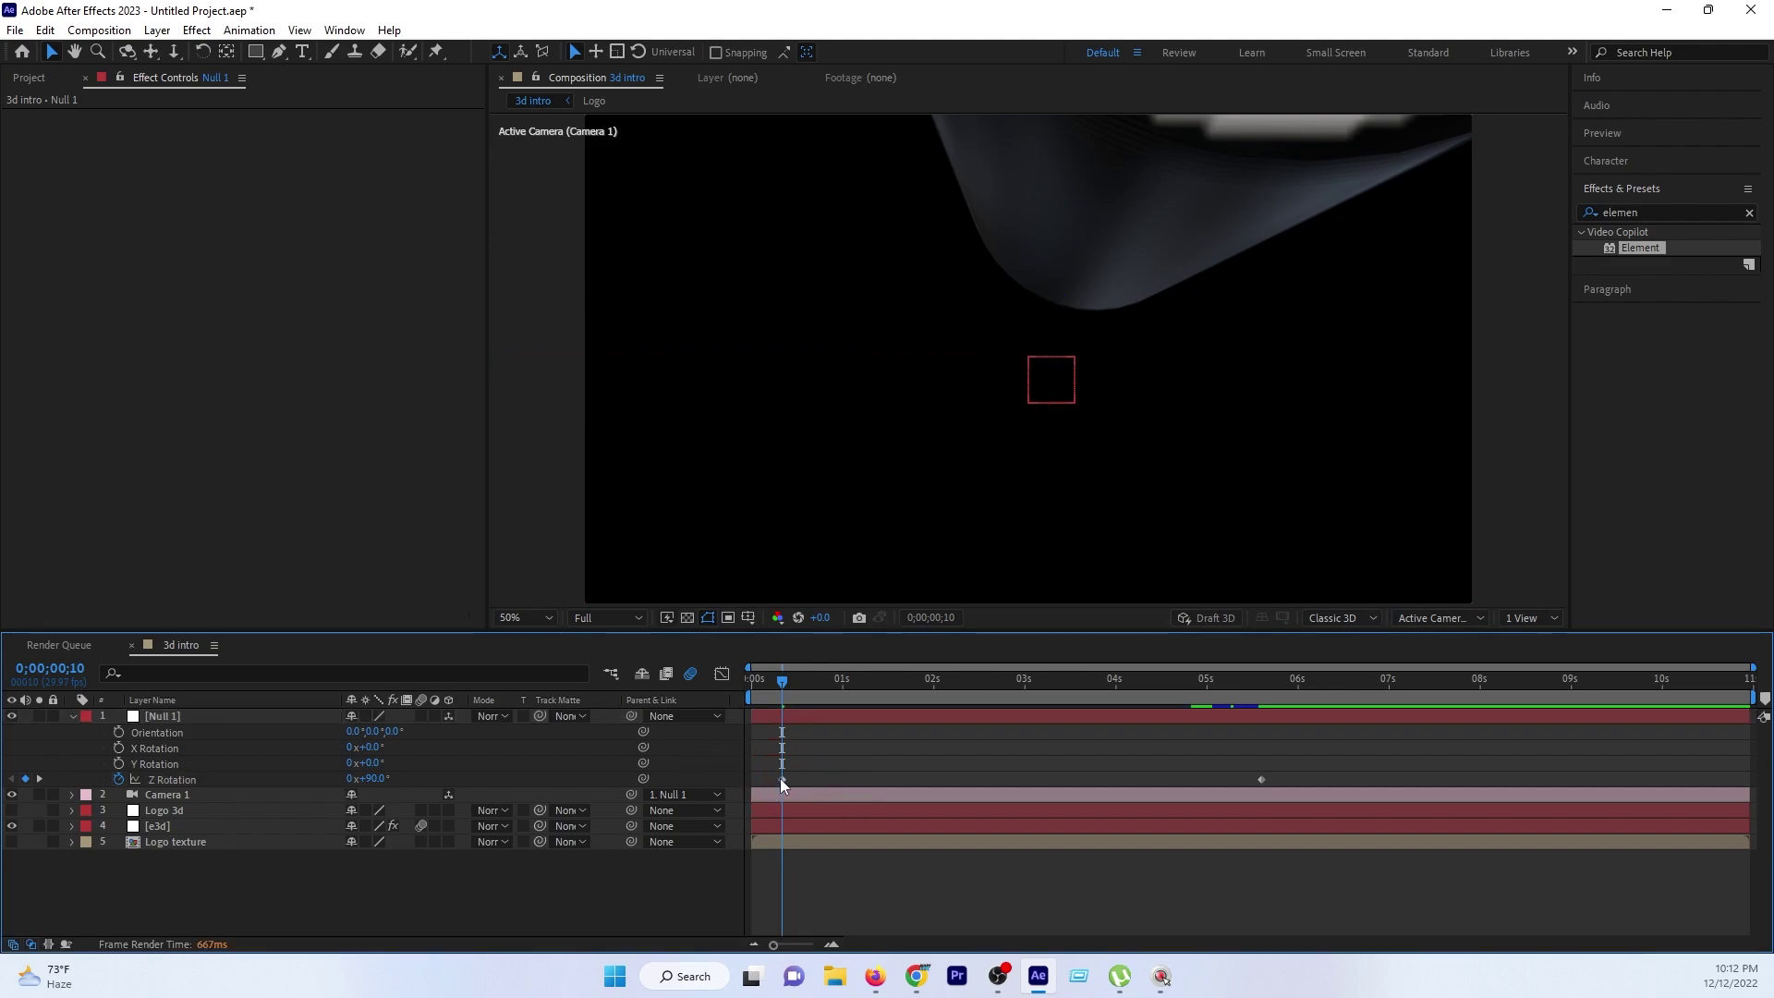
{"action": "left_click_drag", "start_coordinate": [782, 779], "coordinate": [739, 791]}
Ease both Z Rotation keyframes and lengthen their influence in the speed graph.
{"action": "key", "text": "F9"}
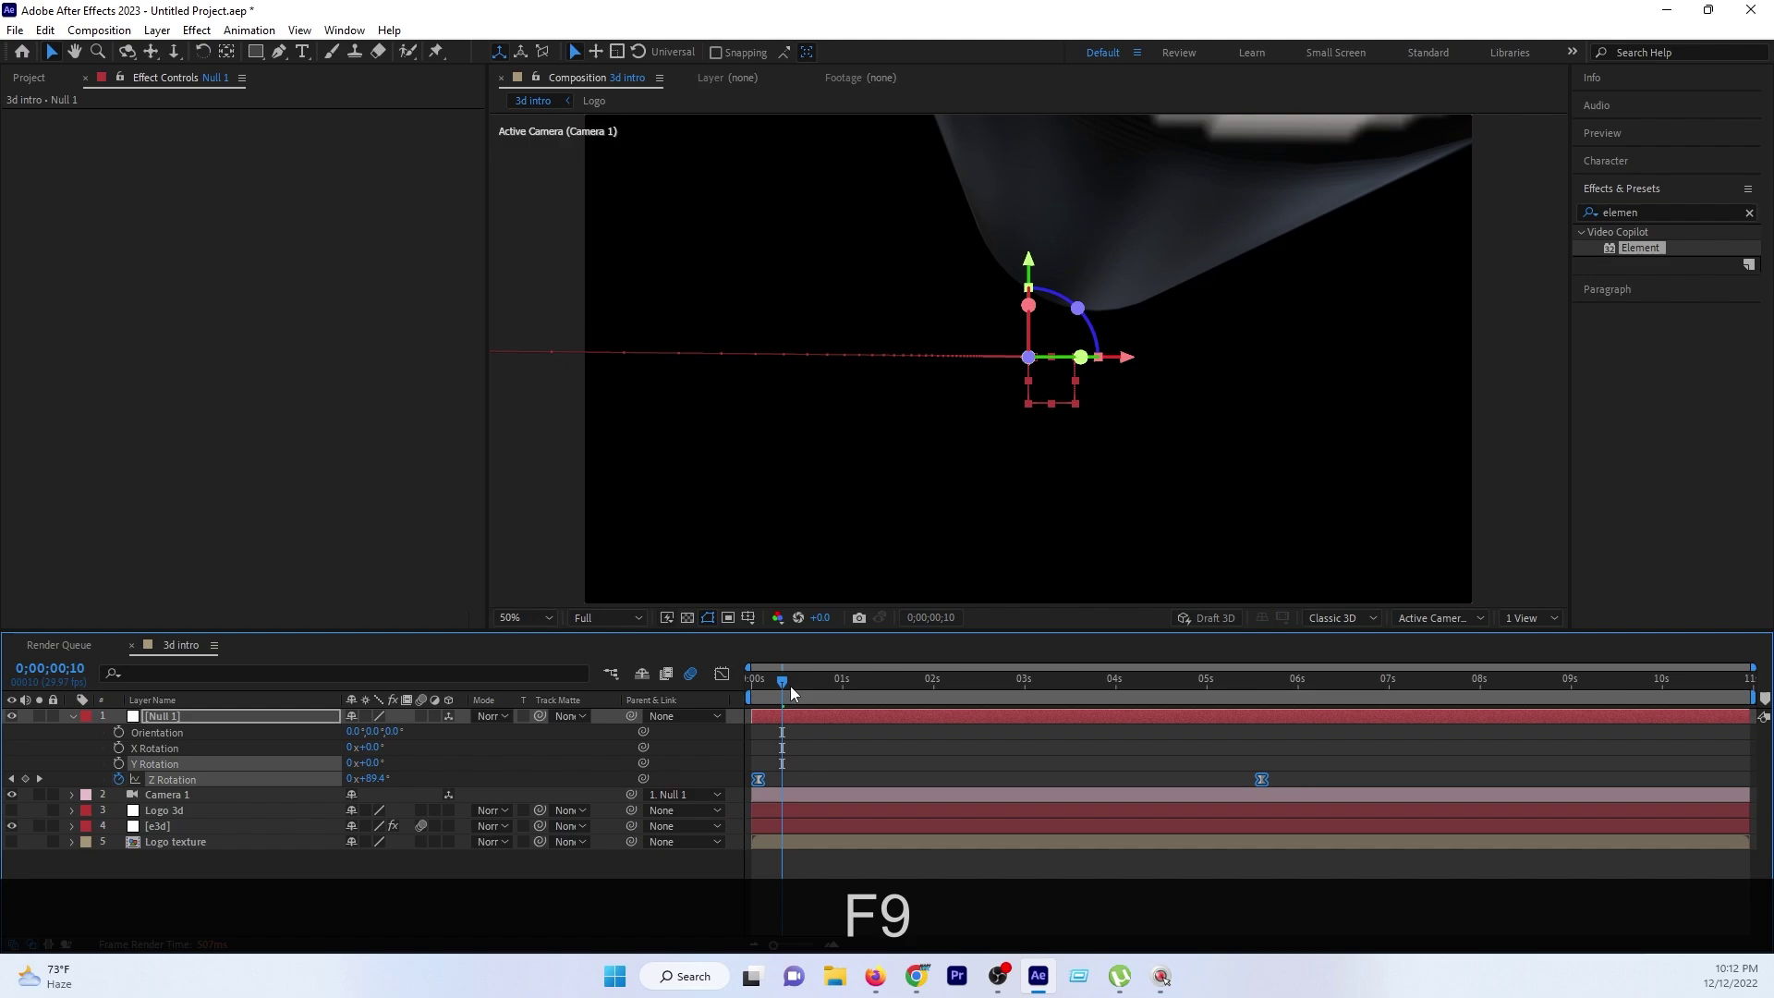
{"action": "left_click", "coordinate": [722, 674]}
{"action": "left_click", "coordinate": [756, 726]}
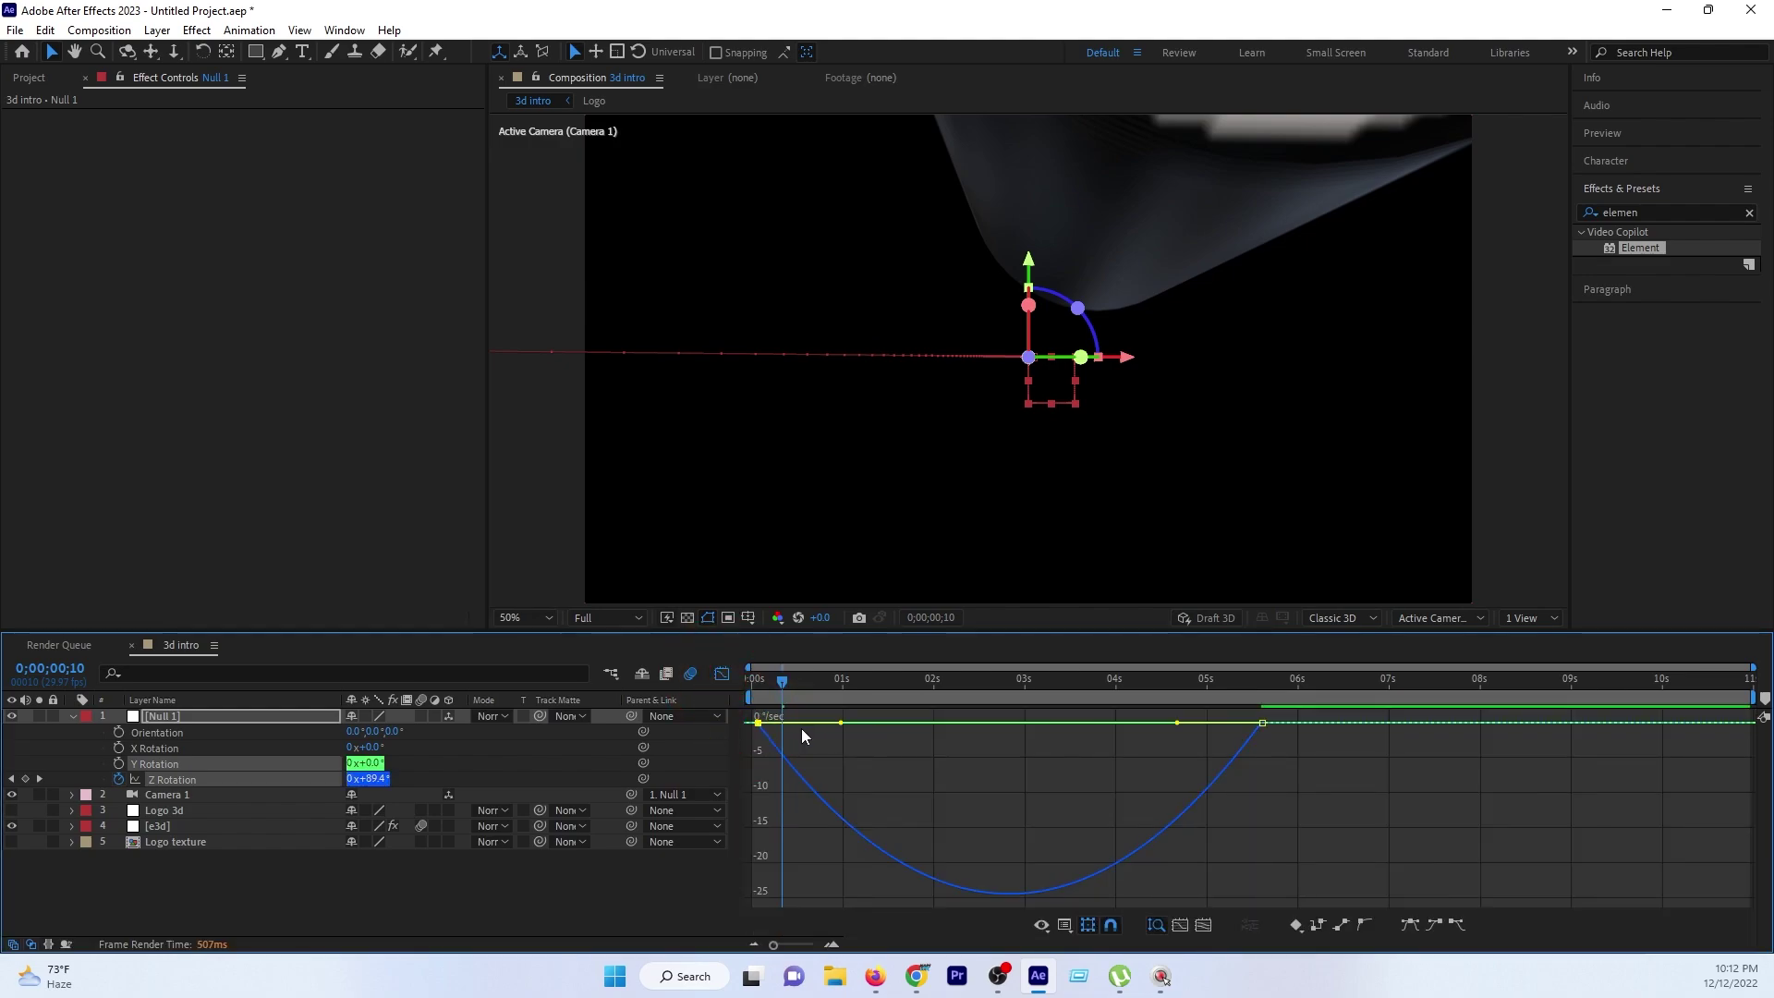
{"action": "left_click_drag", "start_coordinate": [841, 724], "coordinate": [1012, 730]}
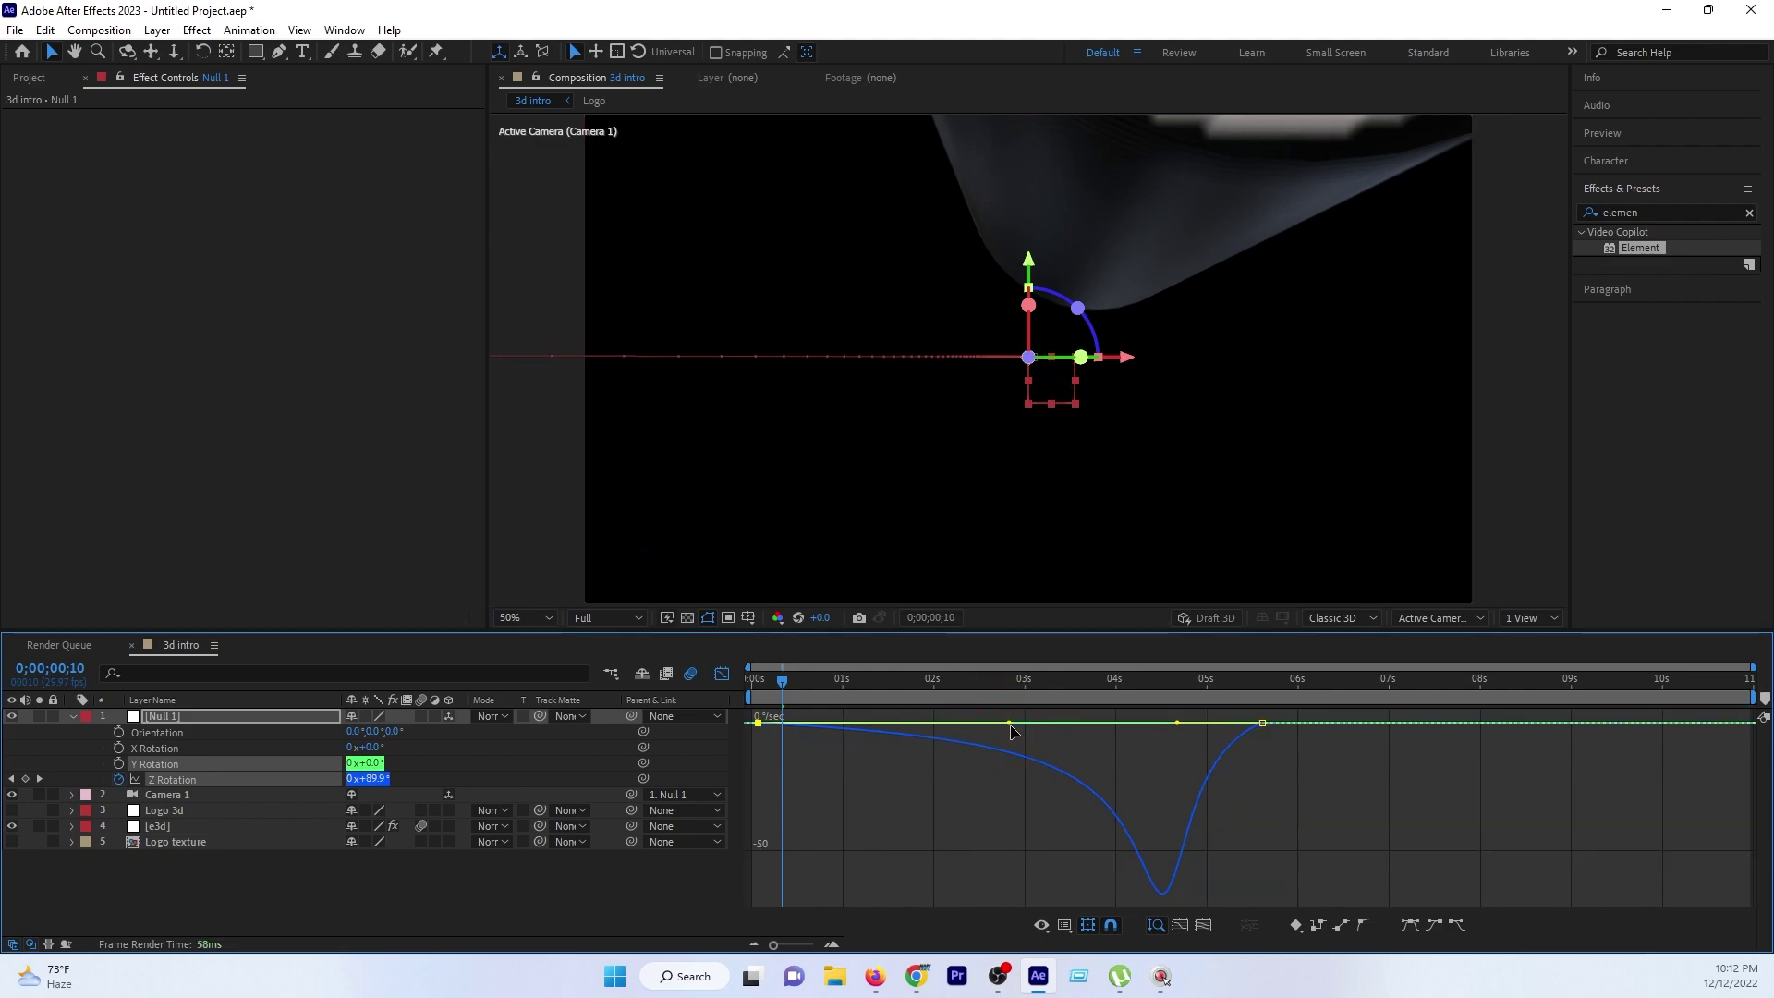
{"action": "left_click_drag", "start_coordinate": [1007, 724], "coordinate": [991, 723]}
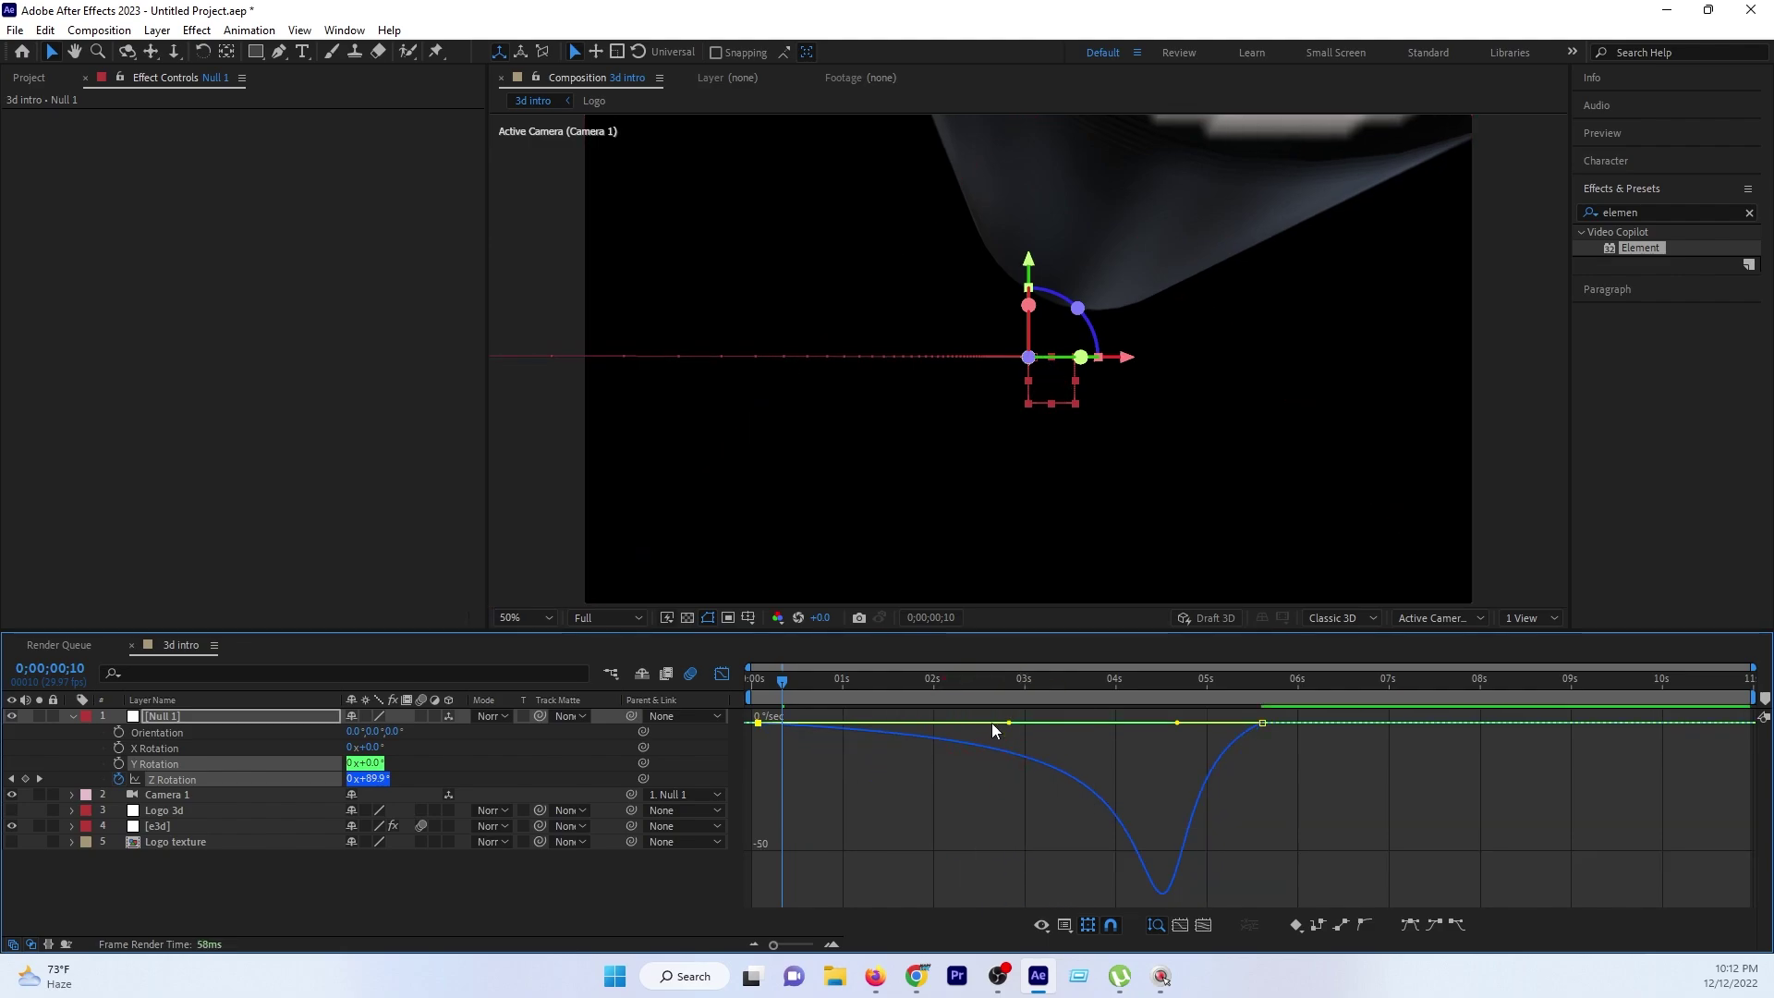
{"action": "left_click", "coordinate": [721, 676]}
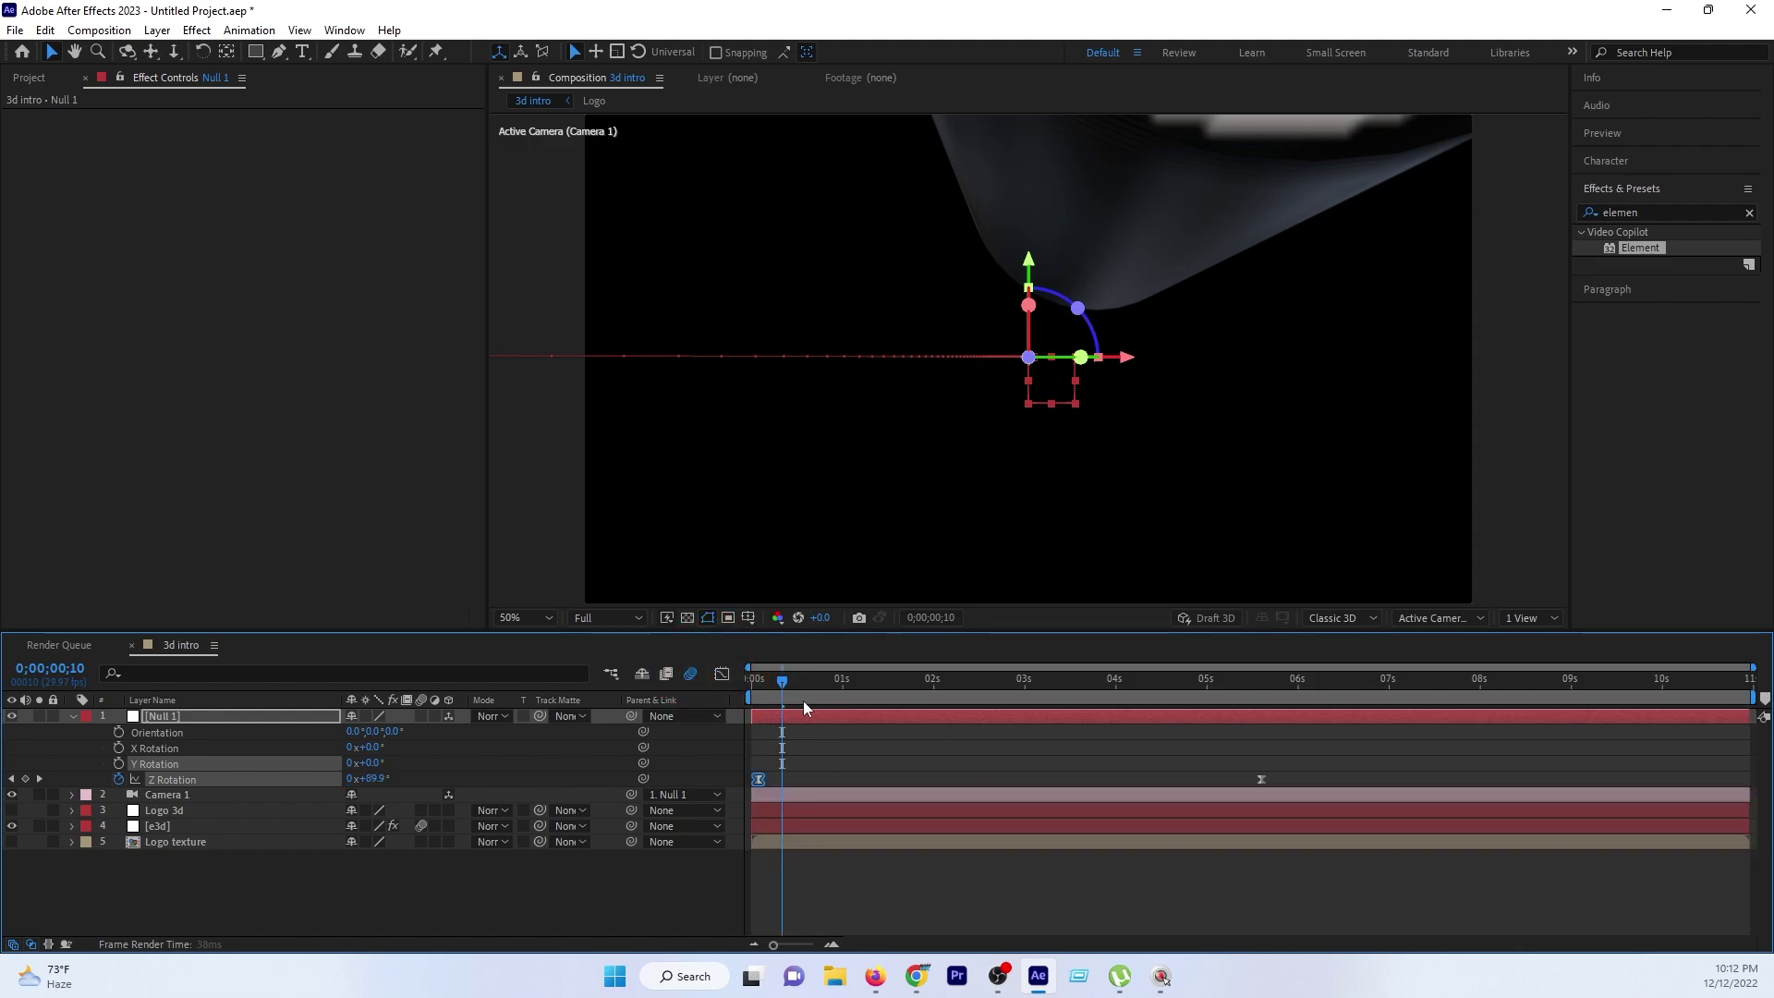
{"action": "key", "text": "Home"}
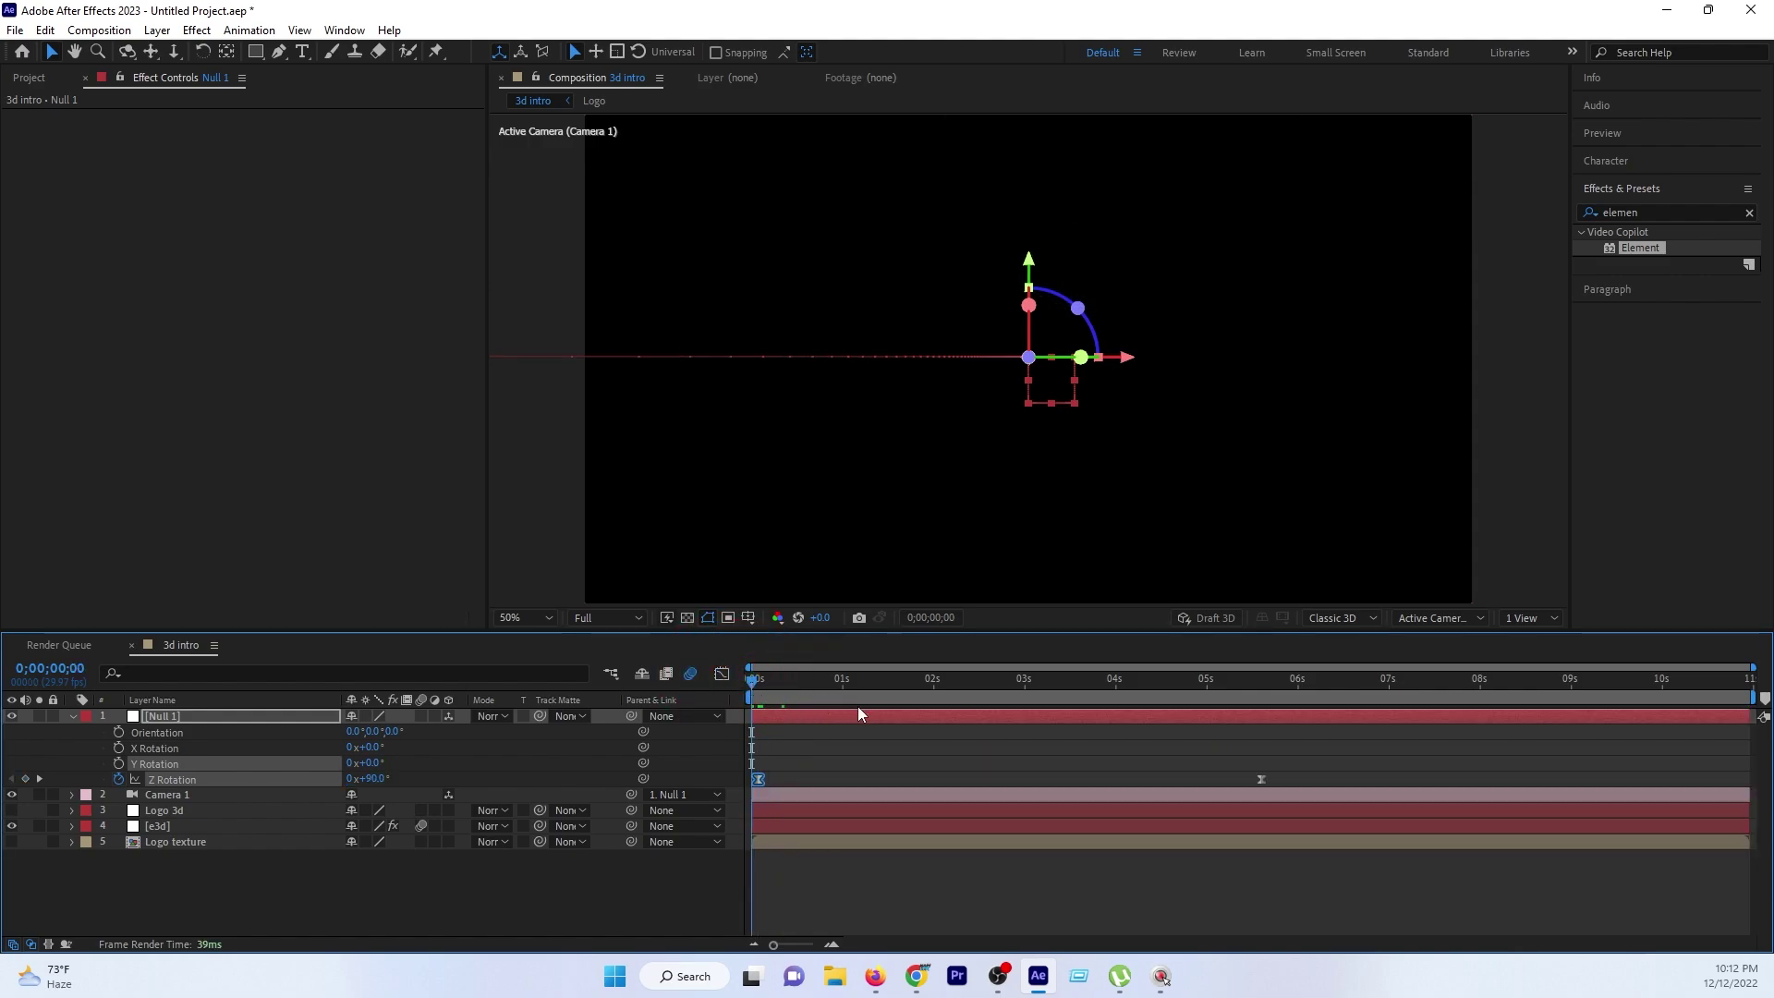
Preview the rolling camera fly-in twice from frame 0, then reselect Null 1.
{"action": "key", "text": "space"}
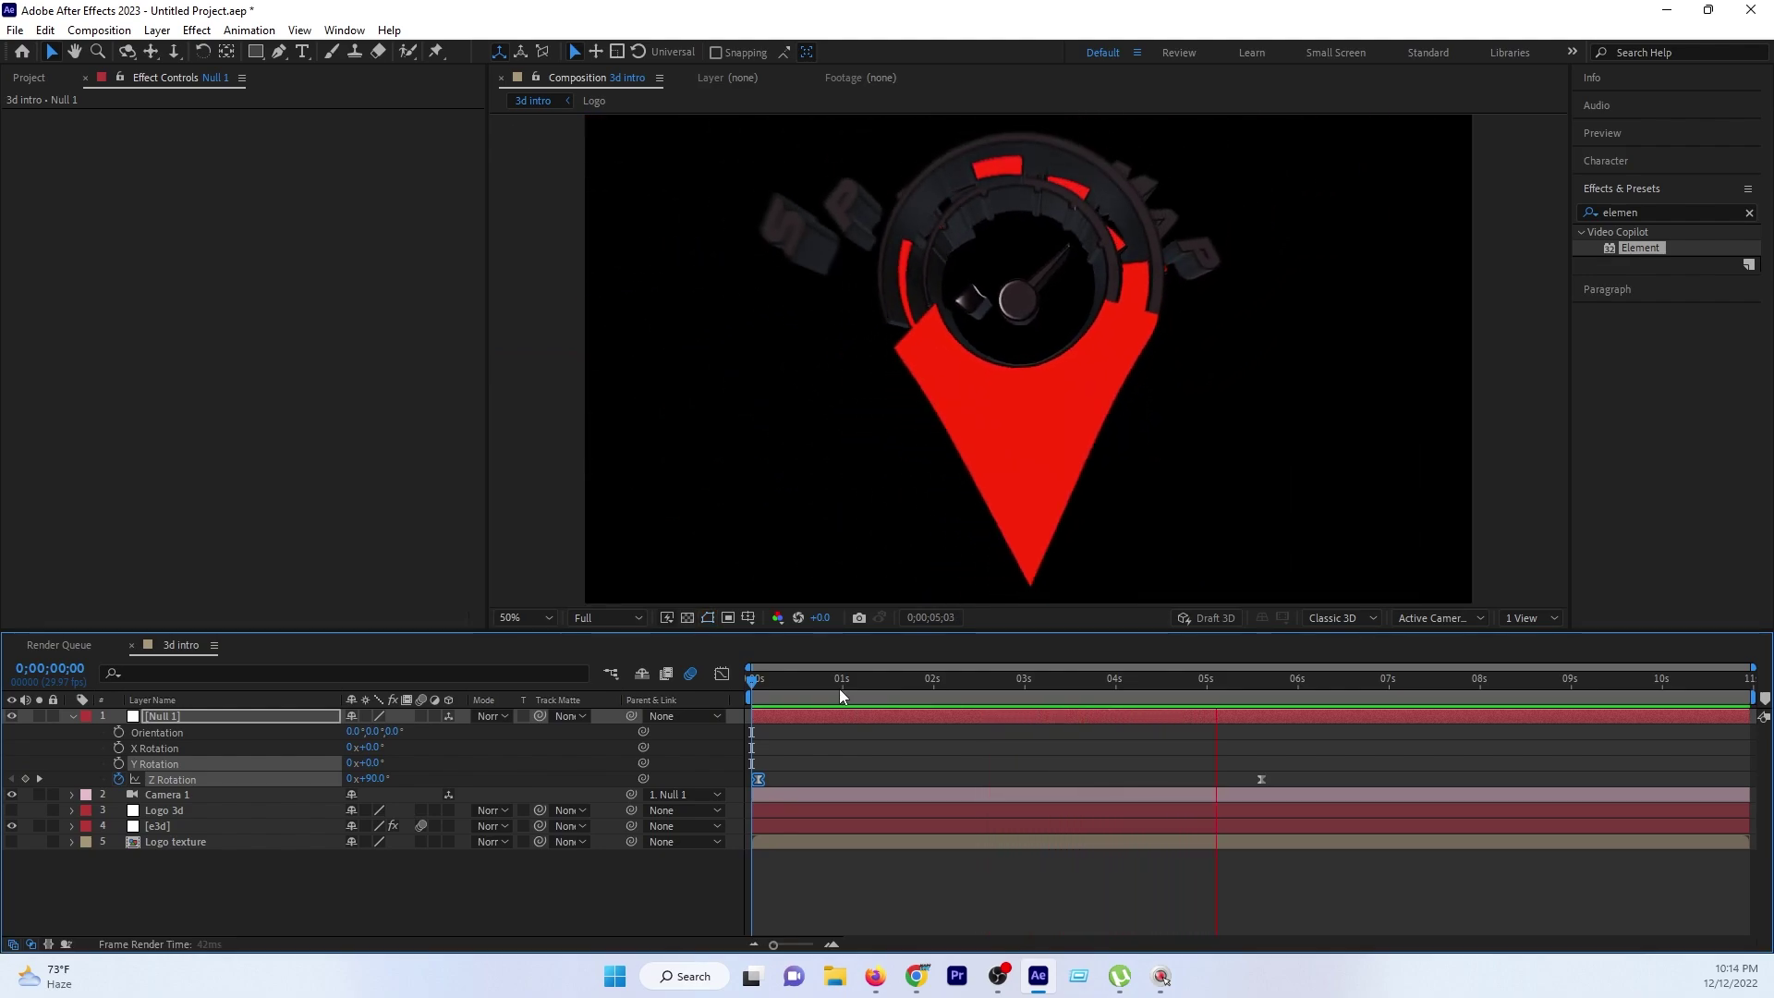
{"action": "key", "text": "space"}
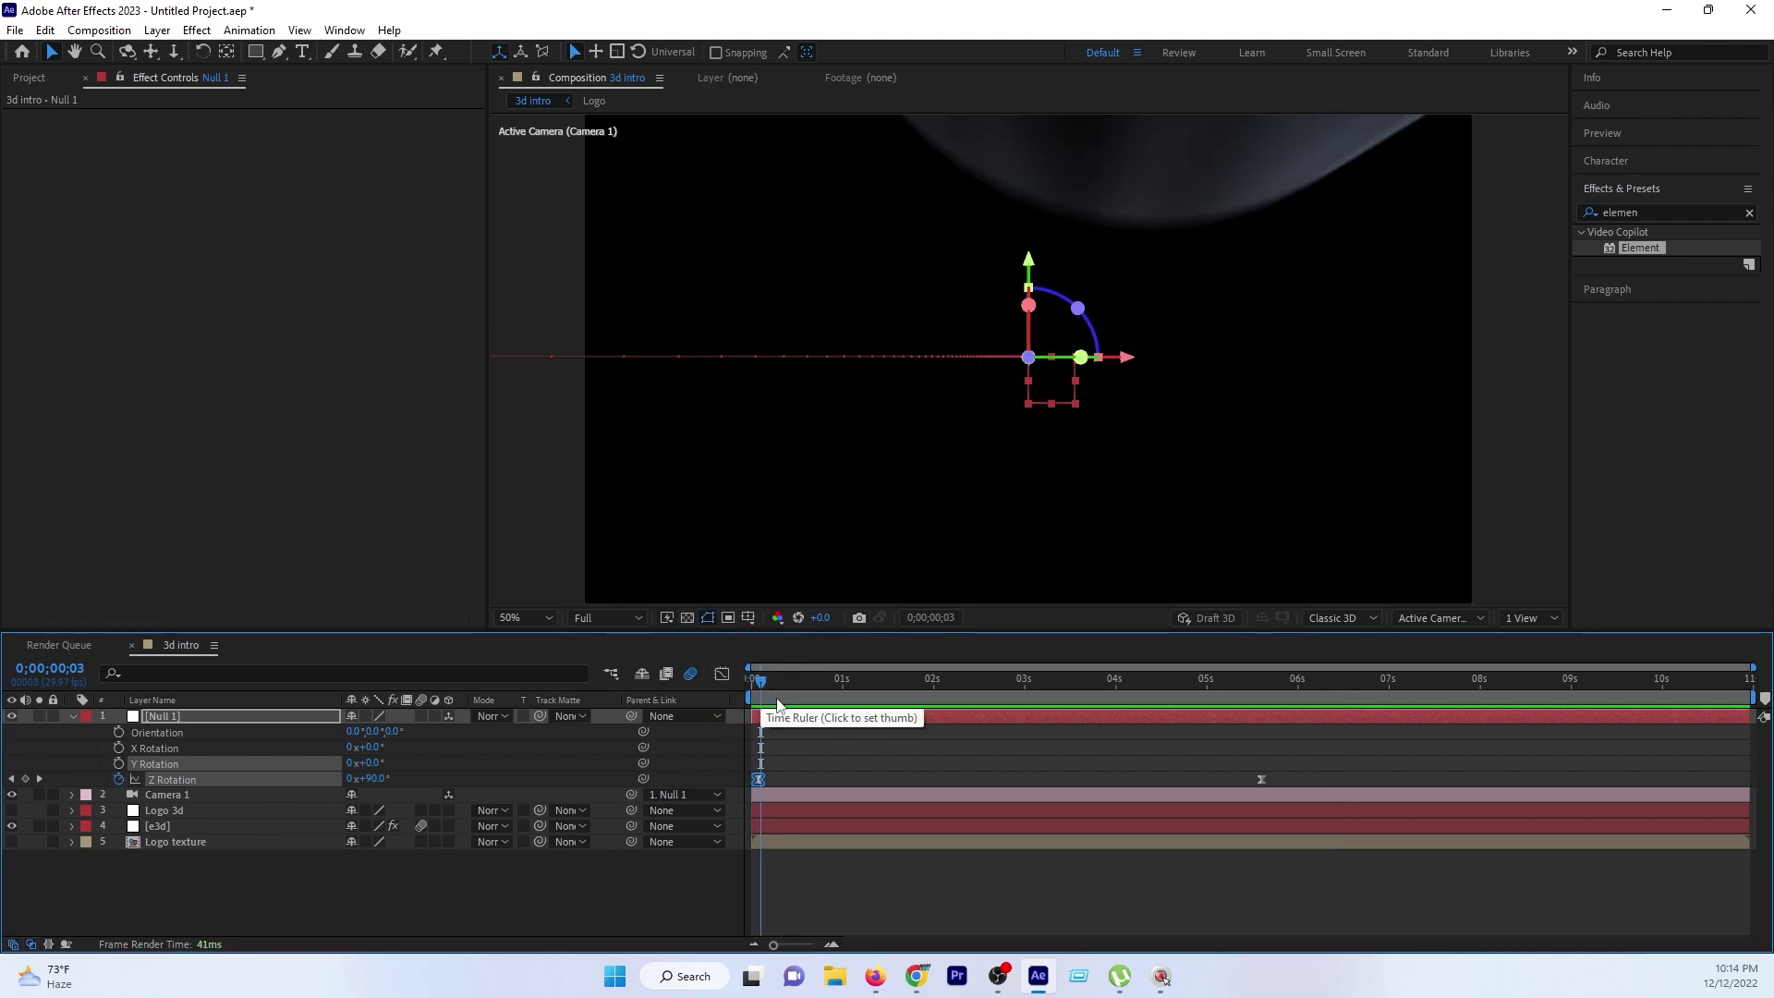
{"action": "key", "text": "space"}
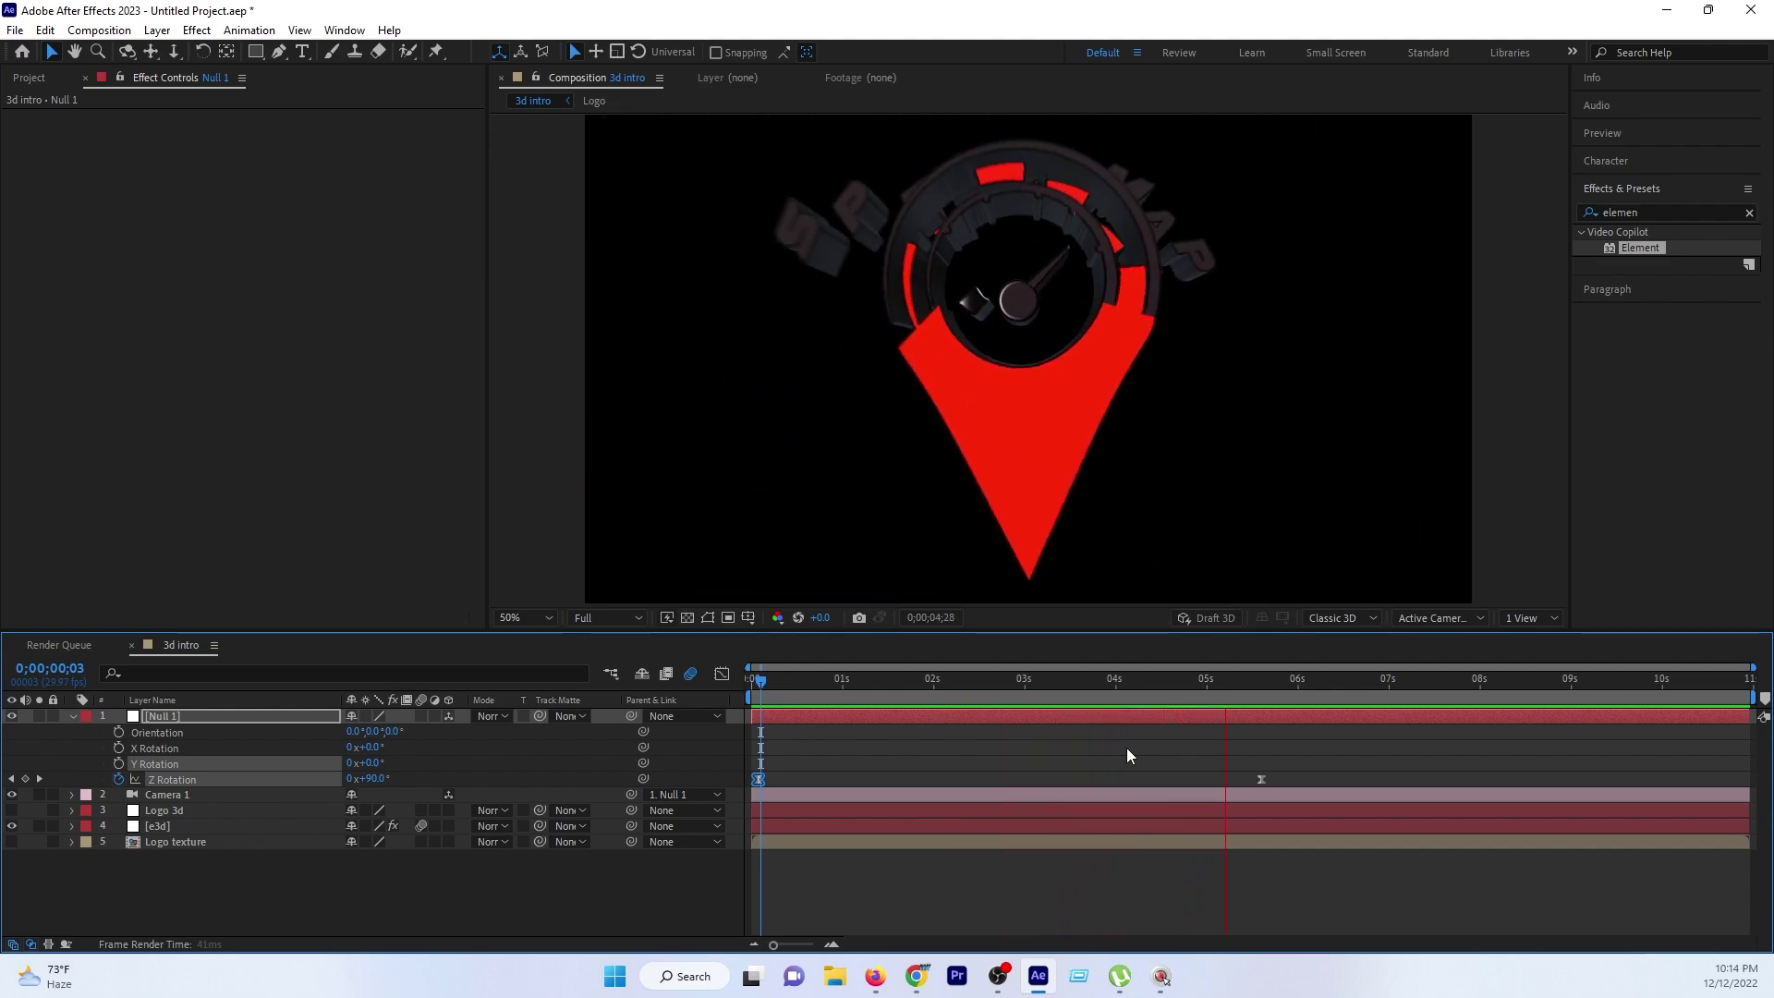
{"action": "key", "text": "space"}
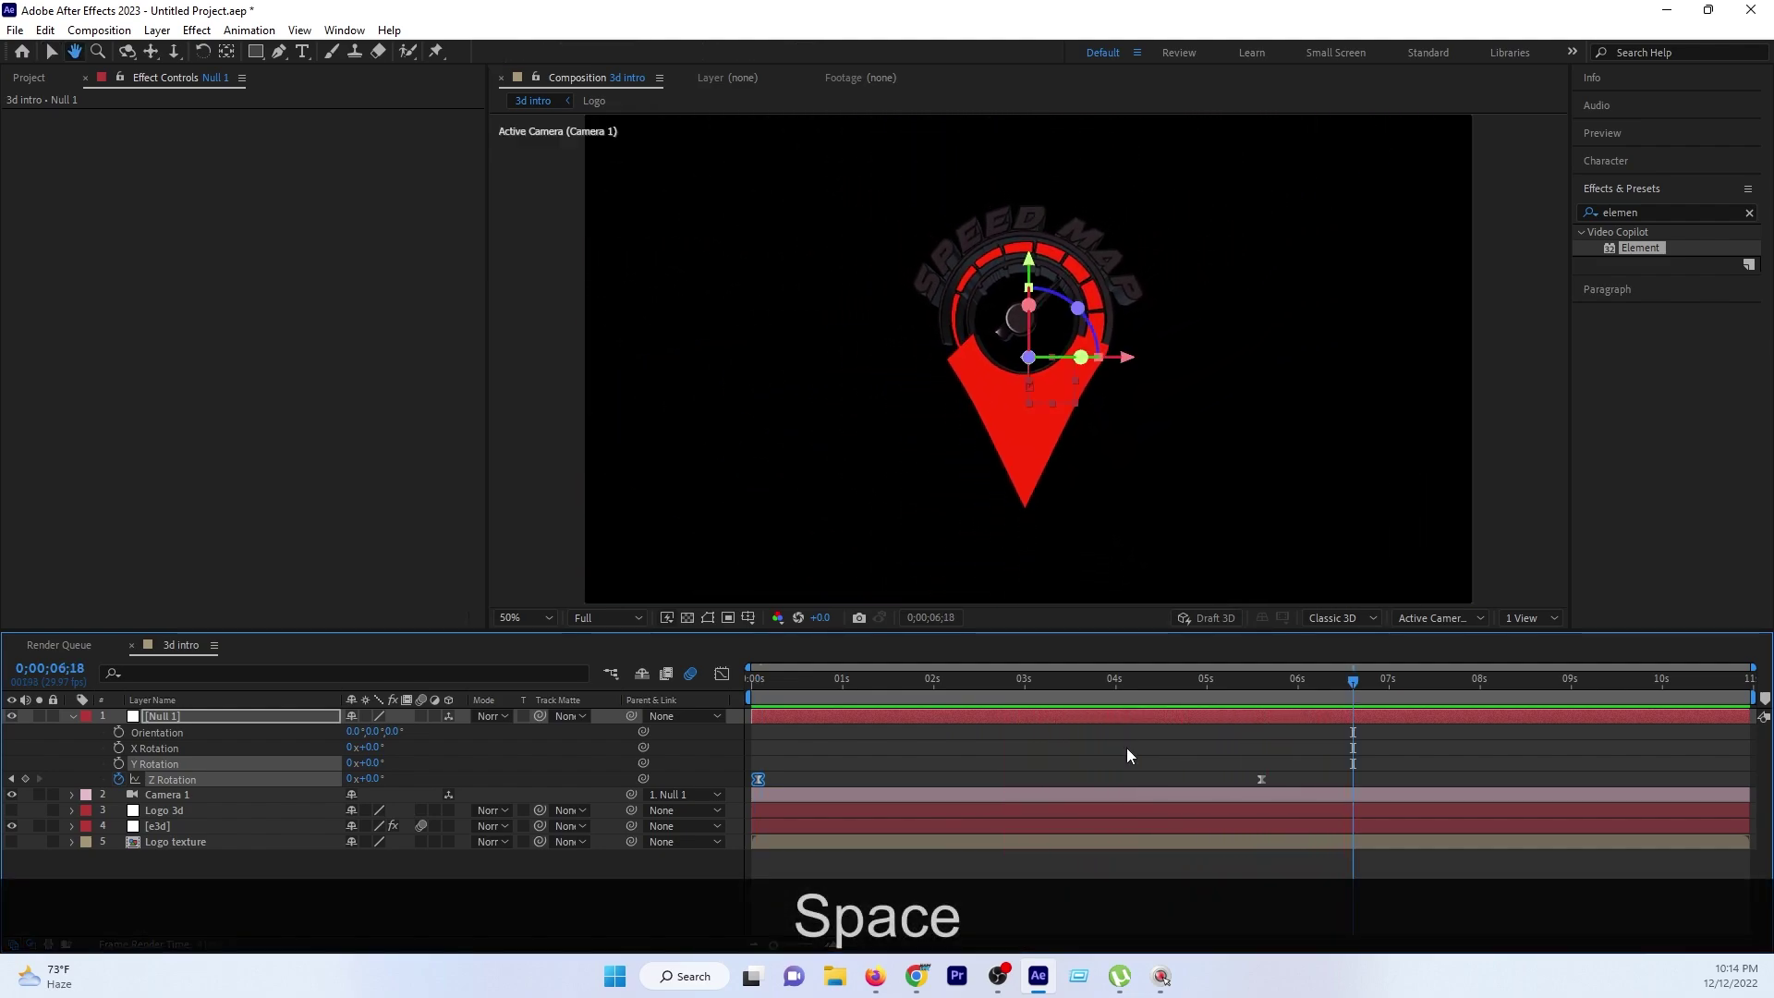
{"action": "left_click", "coordinate": [274, 718]}
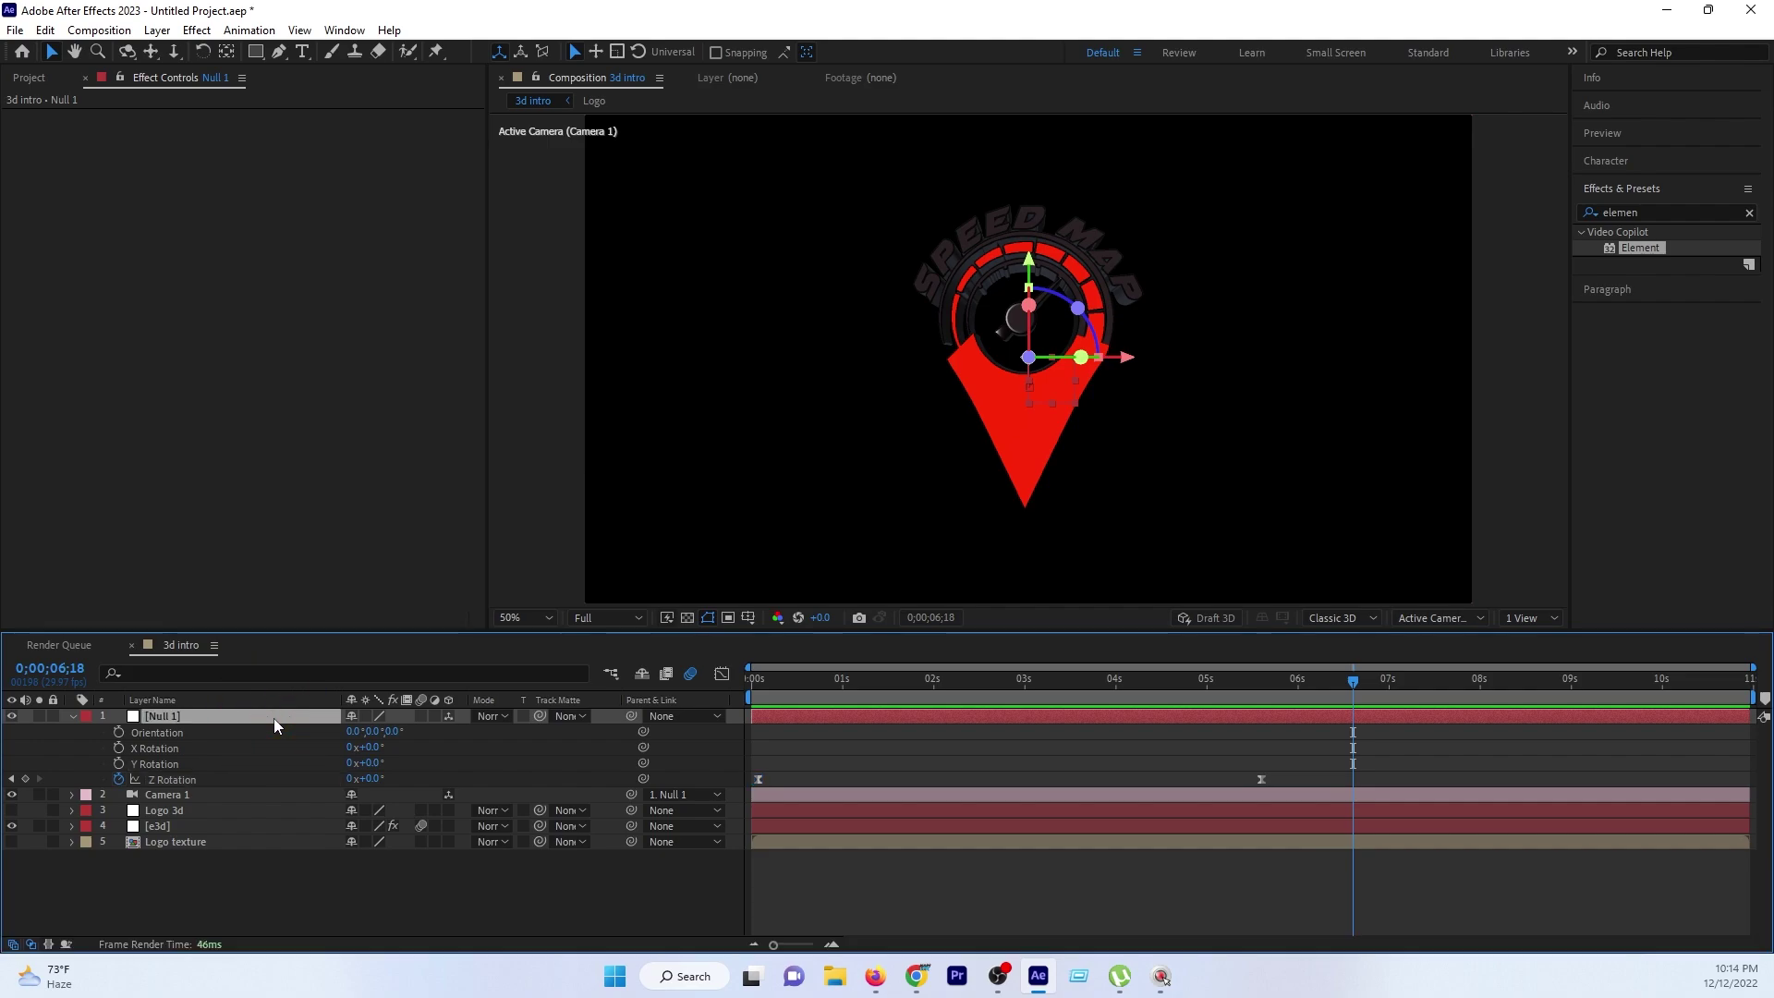
Apply Easy Ease to Null 1's two Position keyframes.
{"action": "key", "text": "p"}
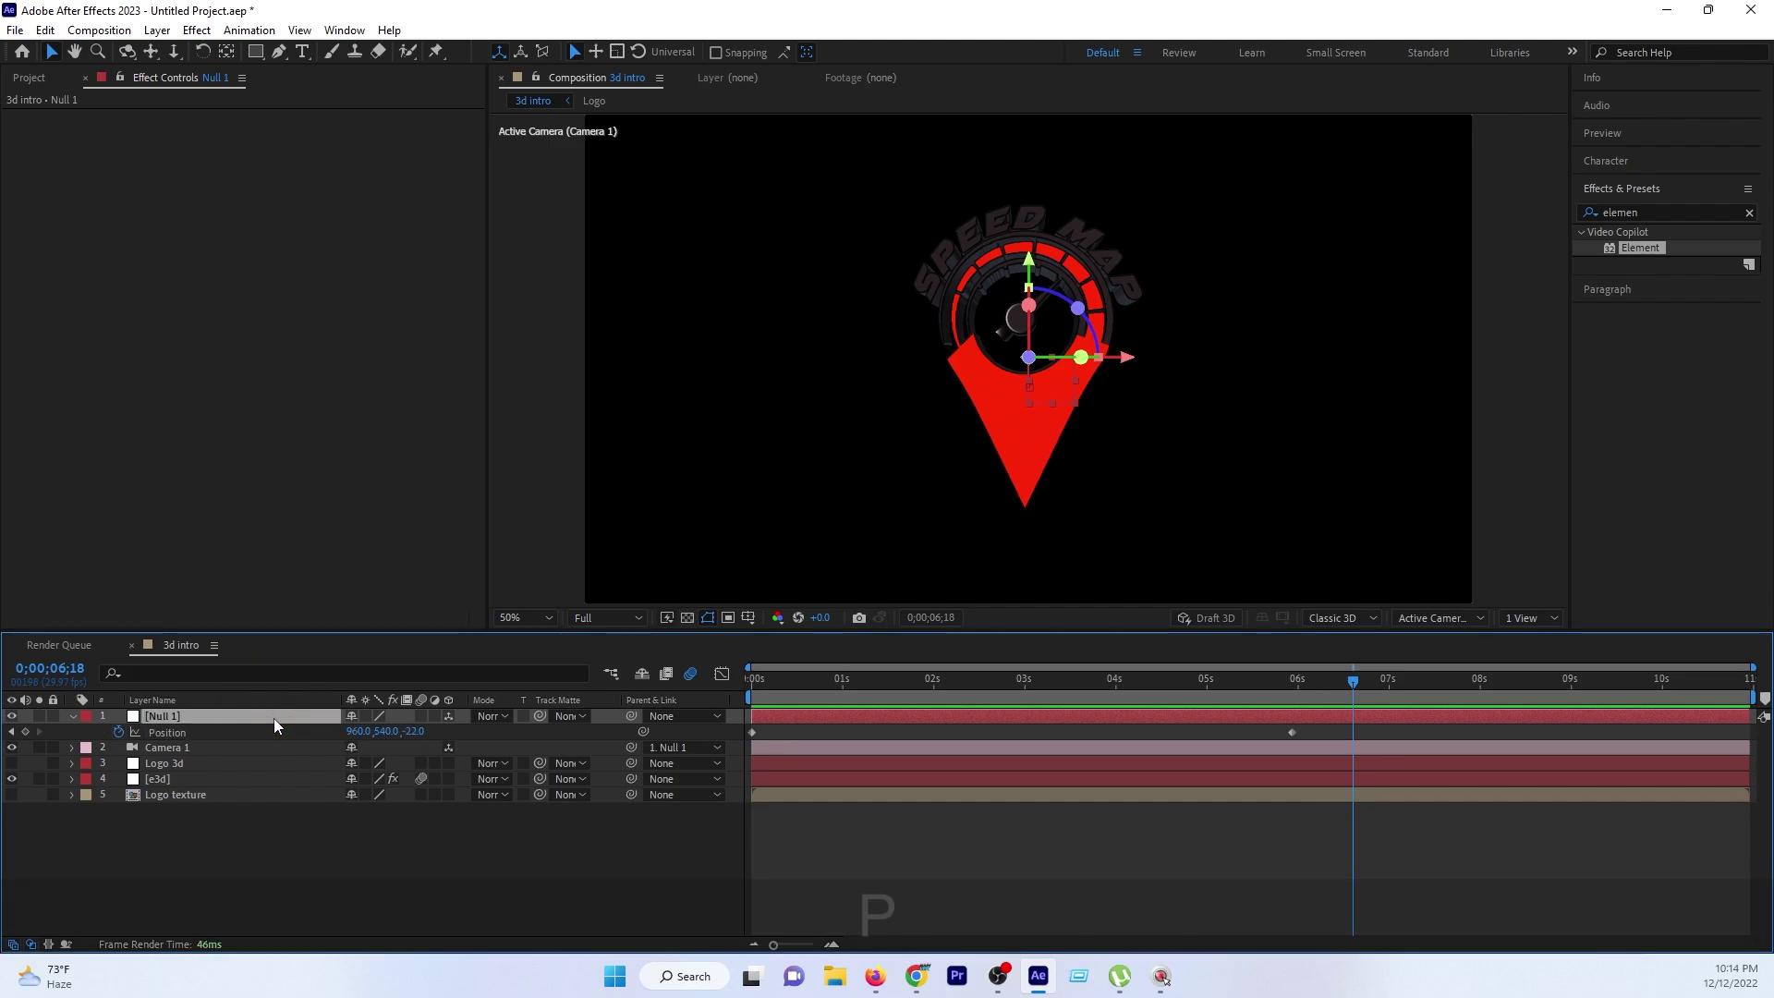
{"action": "left_click", "coordinate": [1293, 682]}
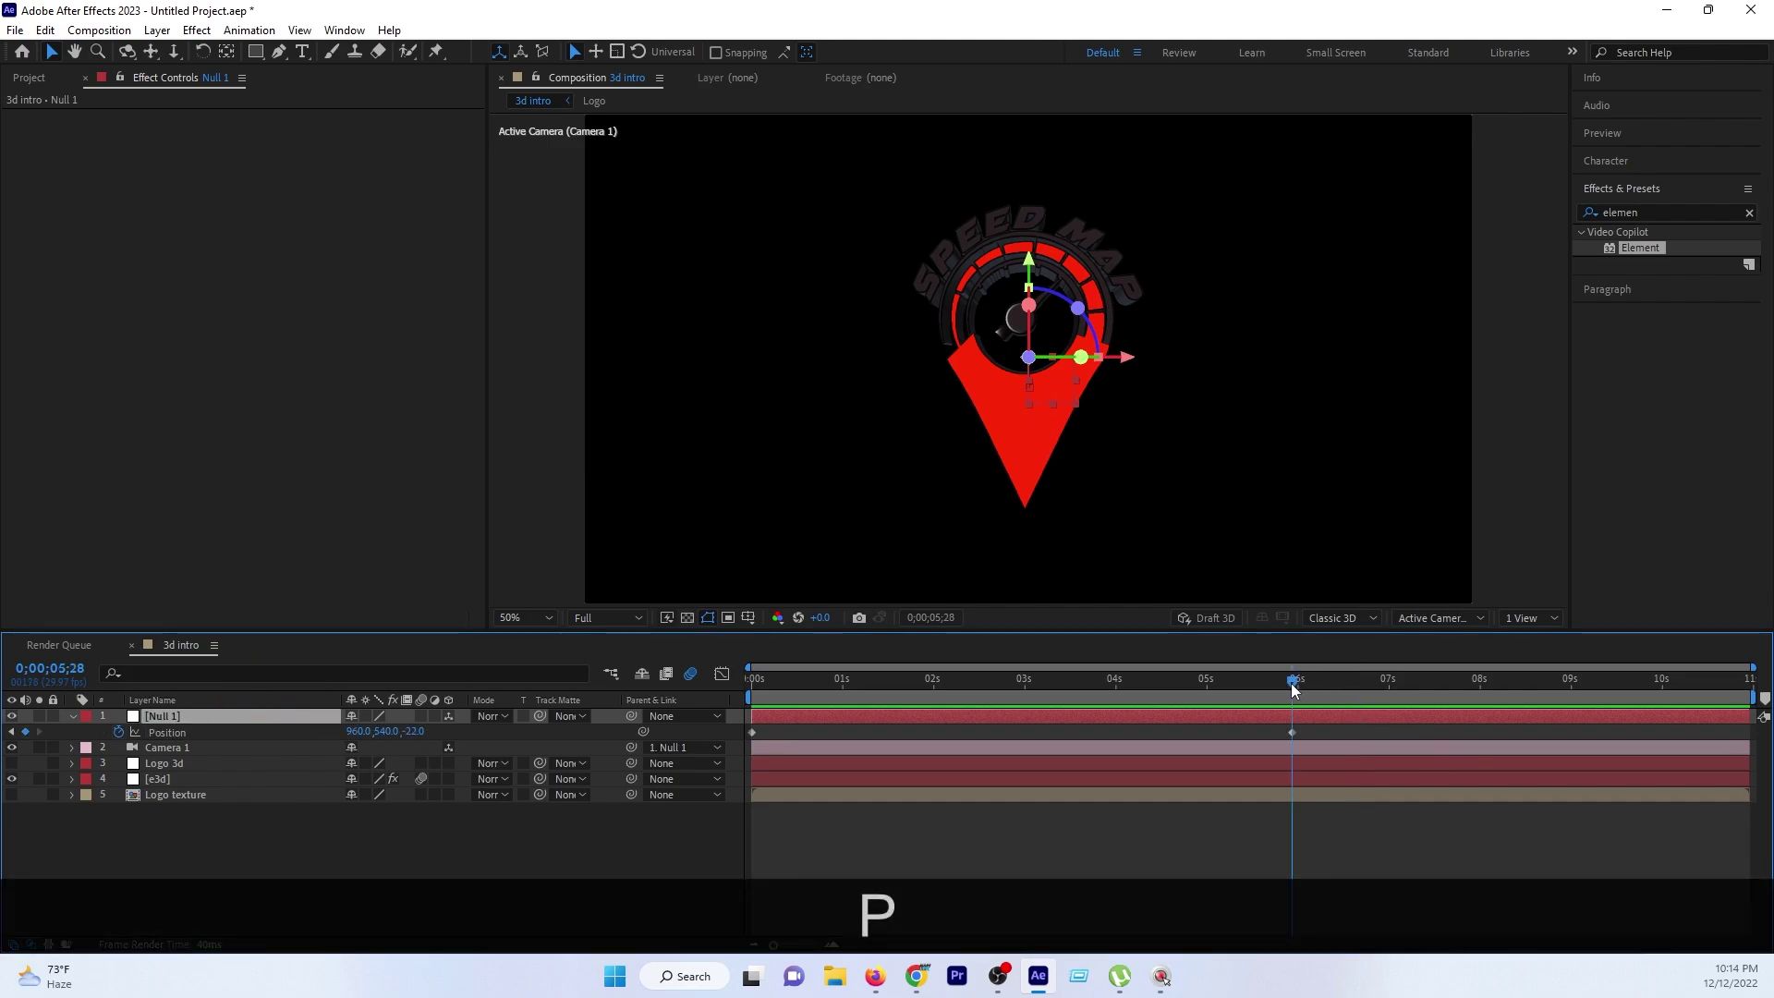
{"action": "left_click_drag", "start_coordinate": [1306, 730], "coordinate": [739, 785]}
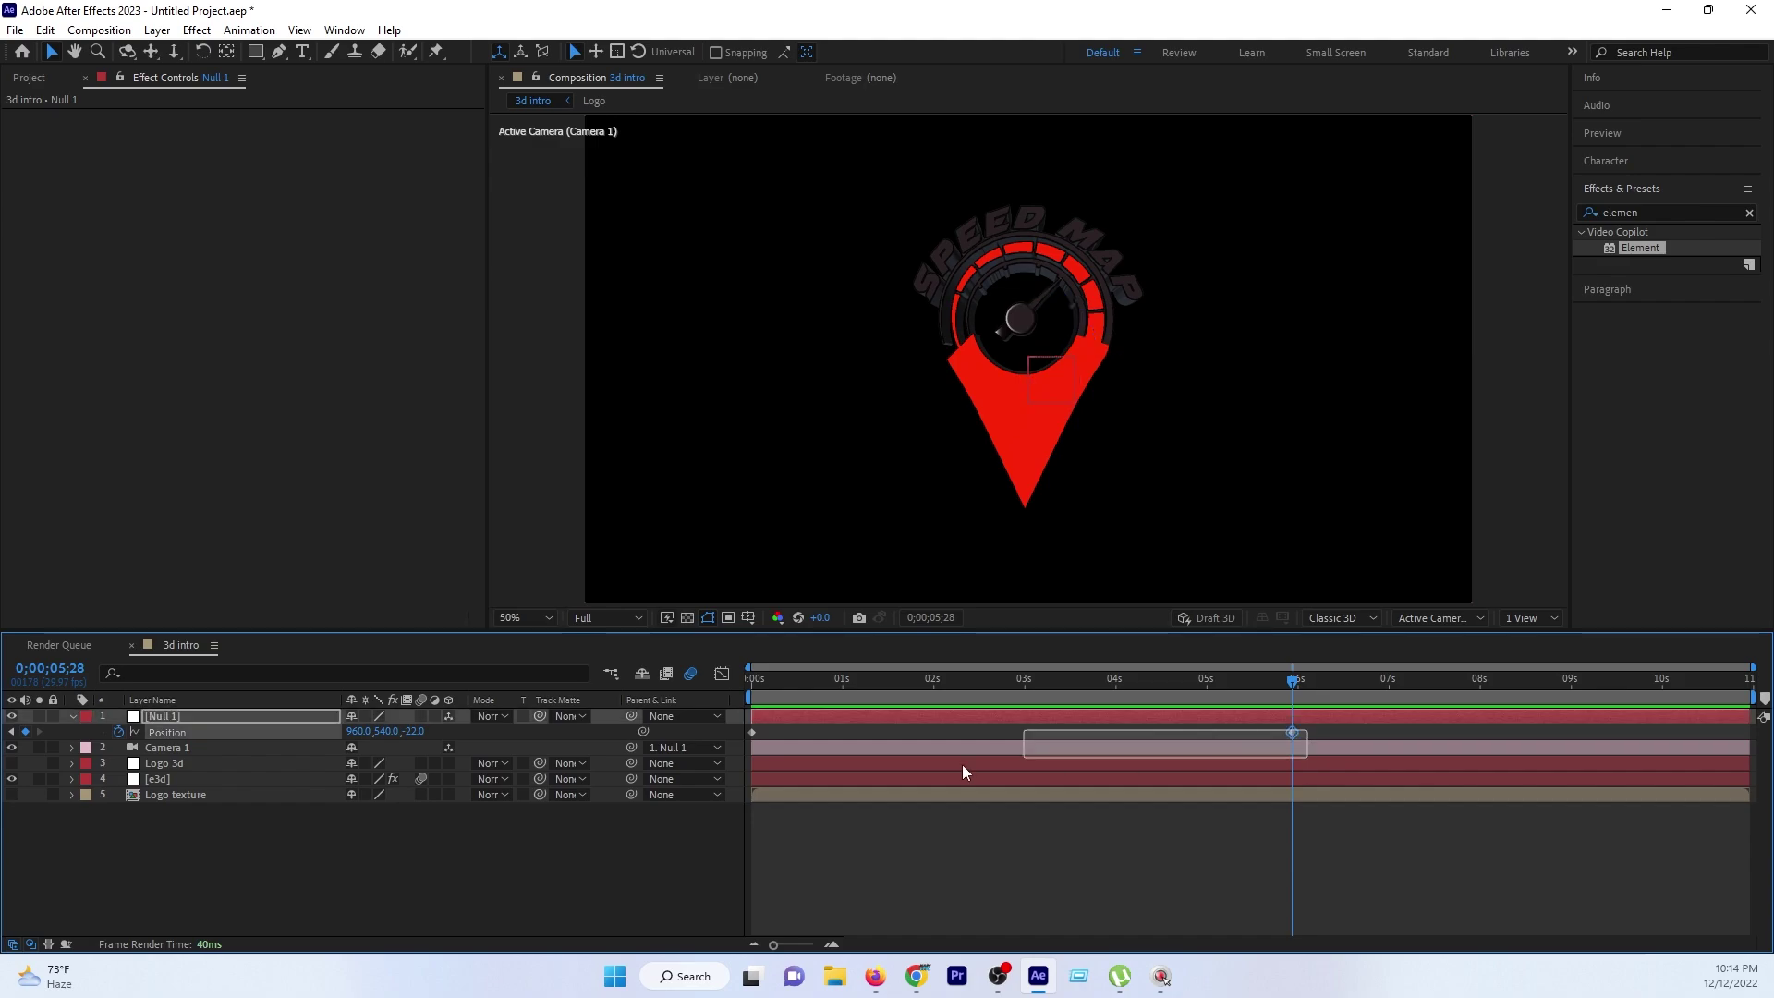
{"action": "key", "text": "F9"}
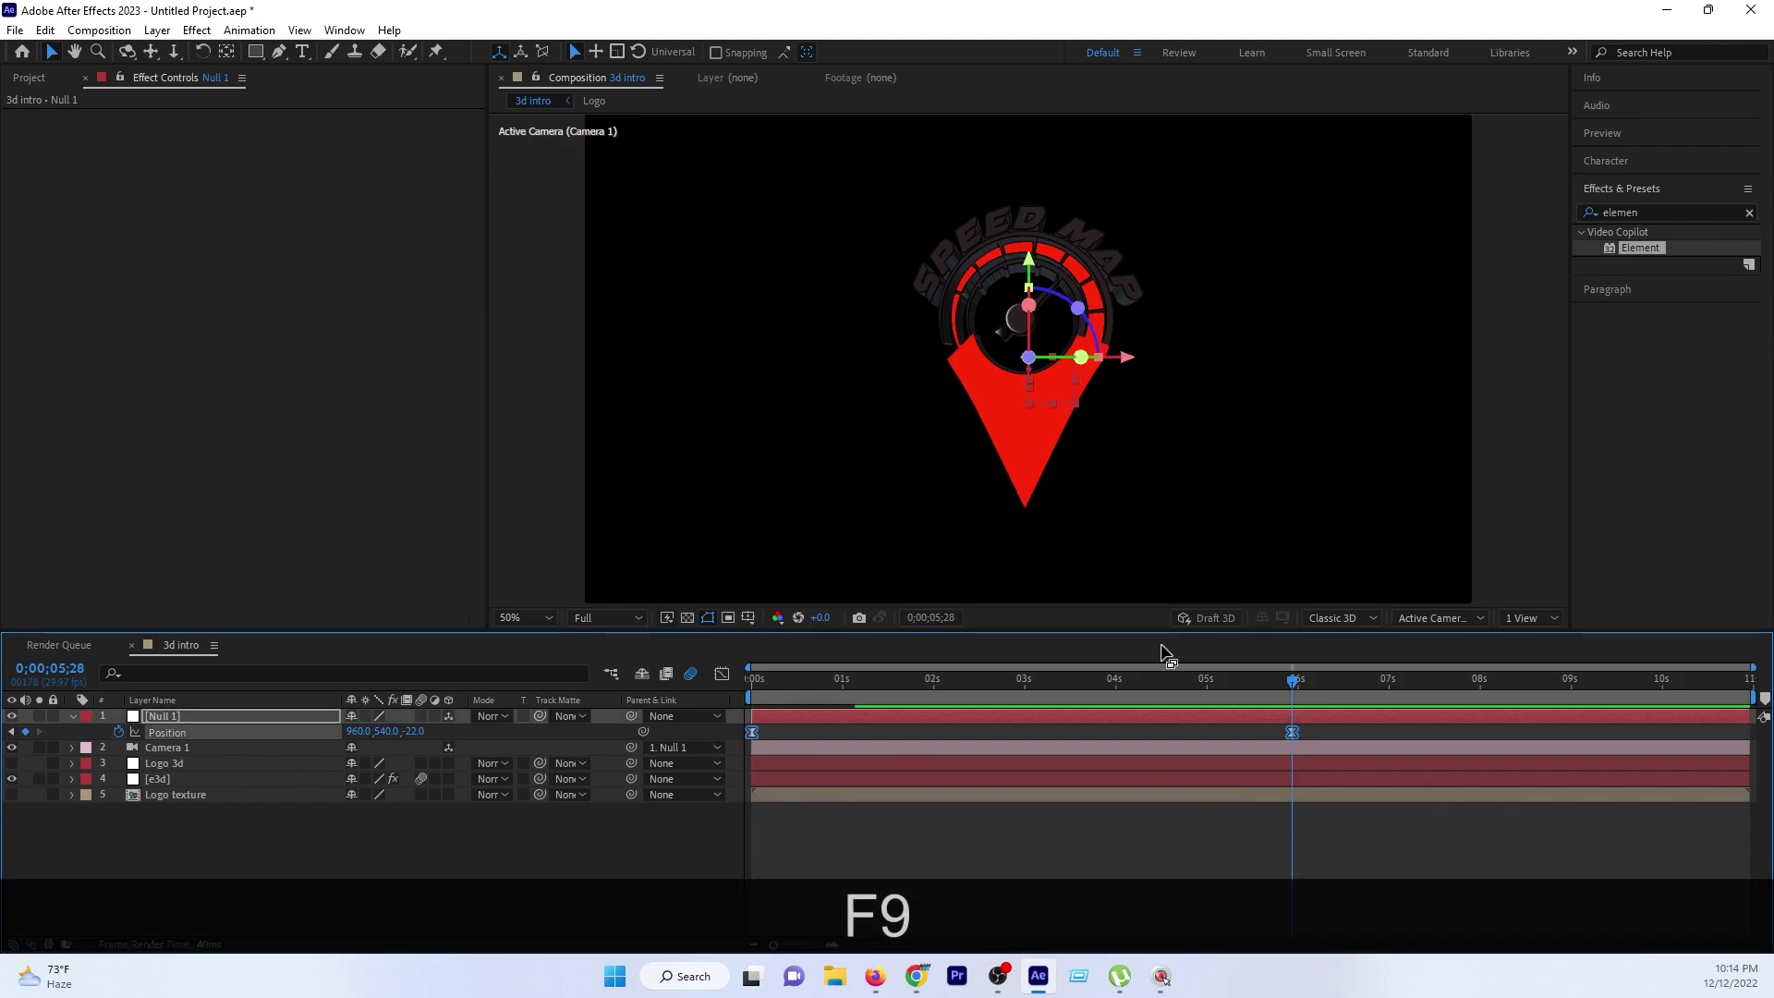
{"action": "left_click", "coordinate": [1323, 728]}
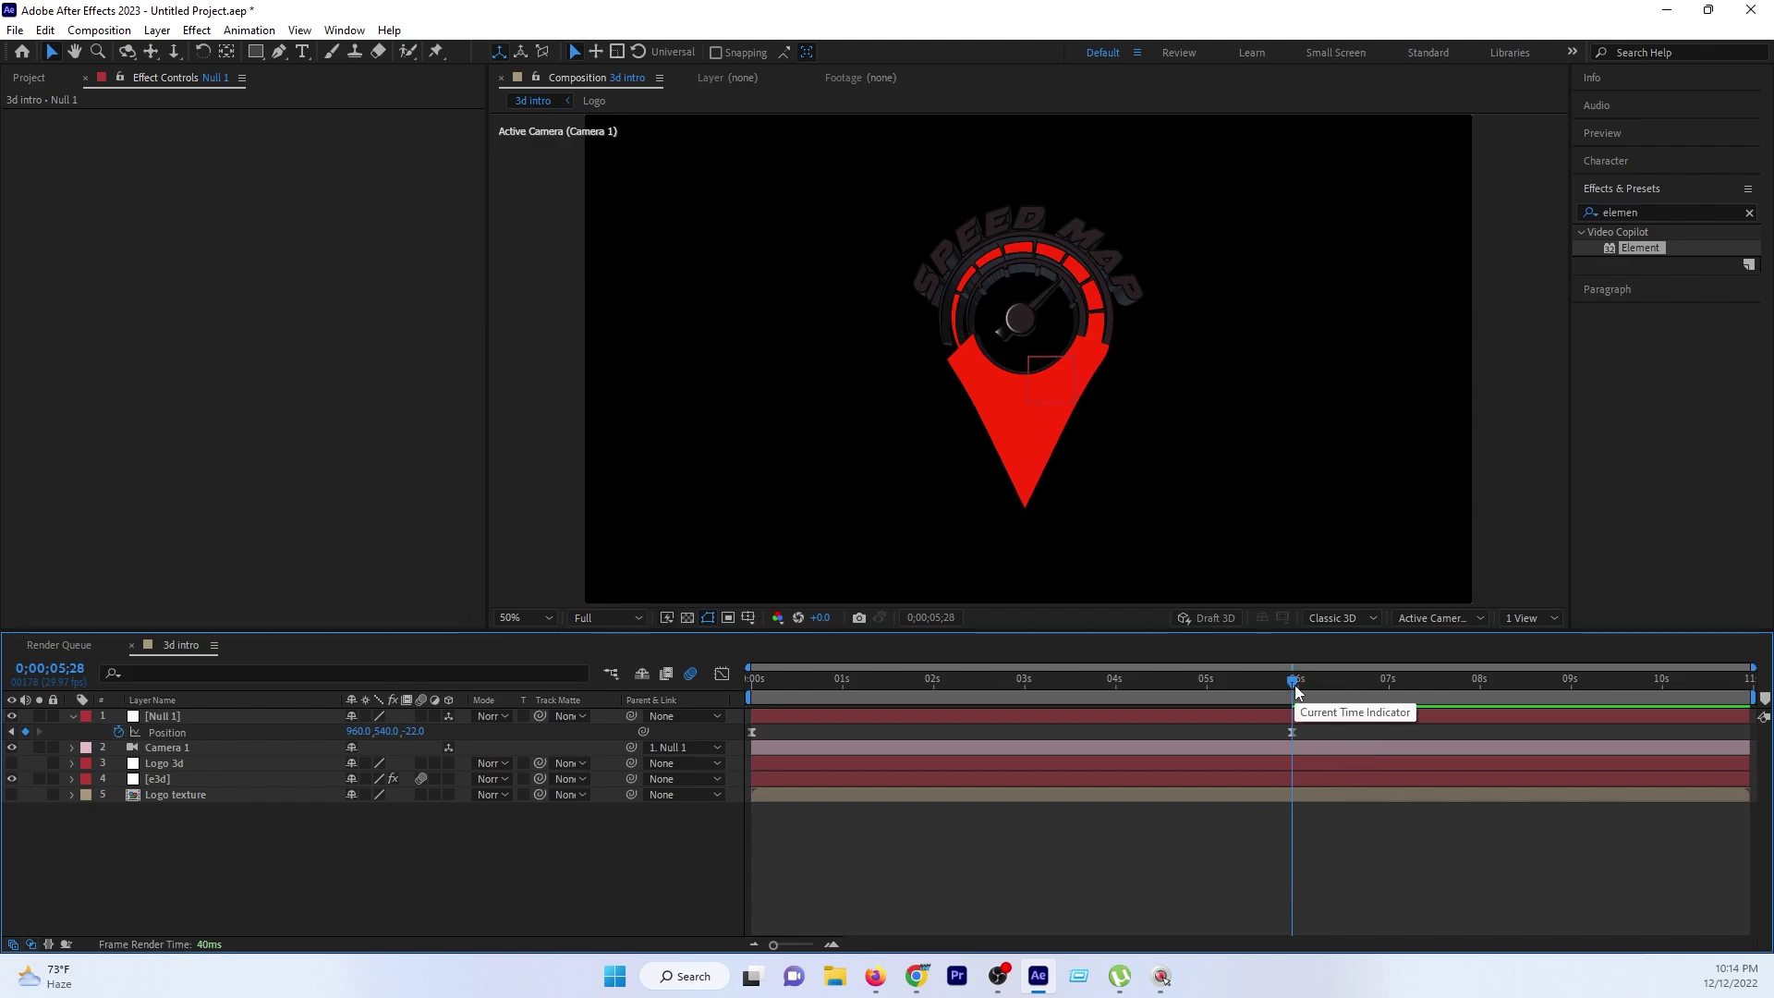
Add a Z -341 Position keyframe near 9 seconds, end the work area there, and preview from 5;28.
{"action": "left_click_drag", "start_coordinate": [1293, 681], "coordinate": [1485, 681]}
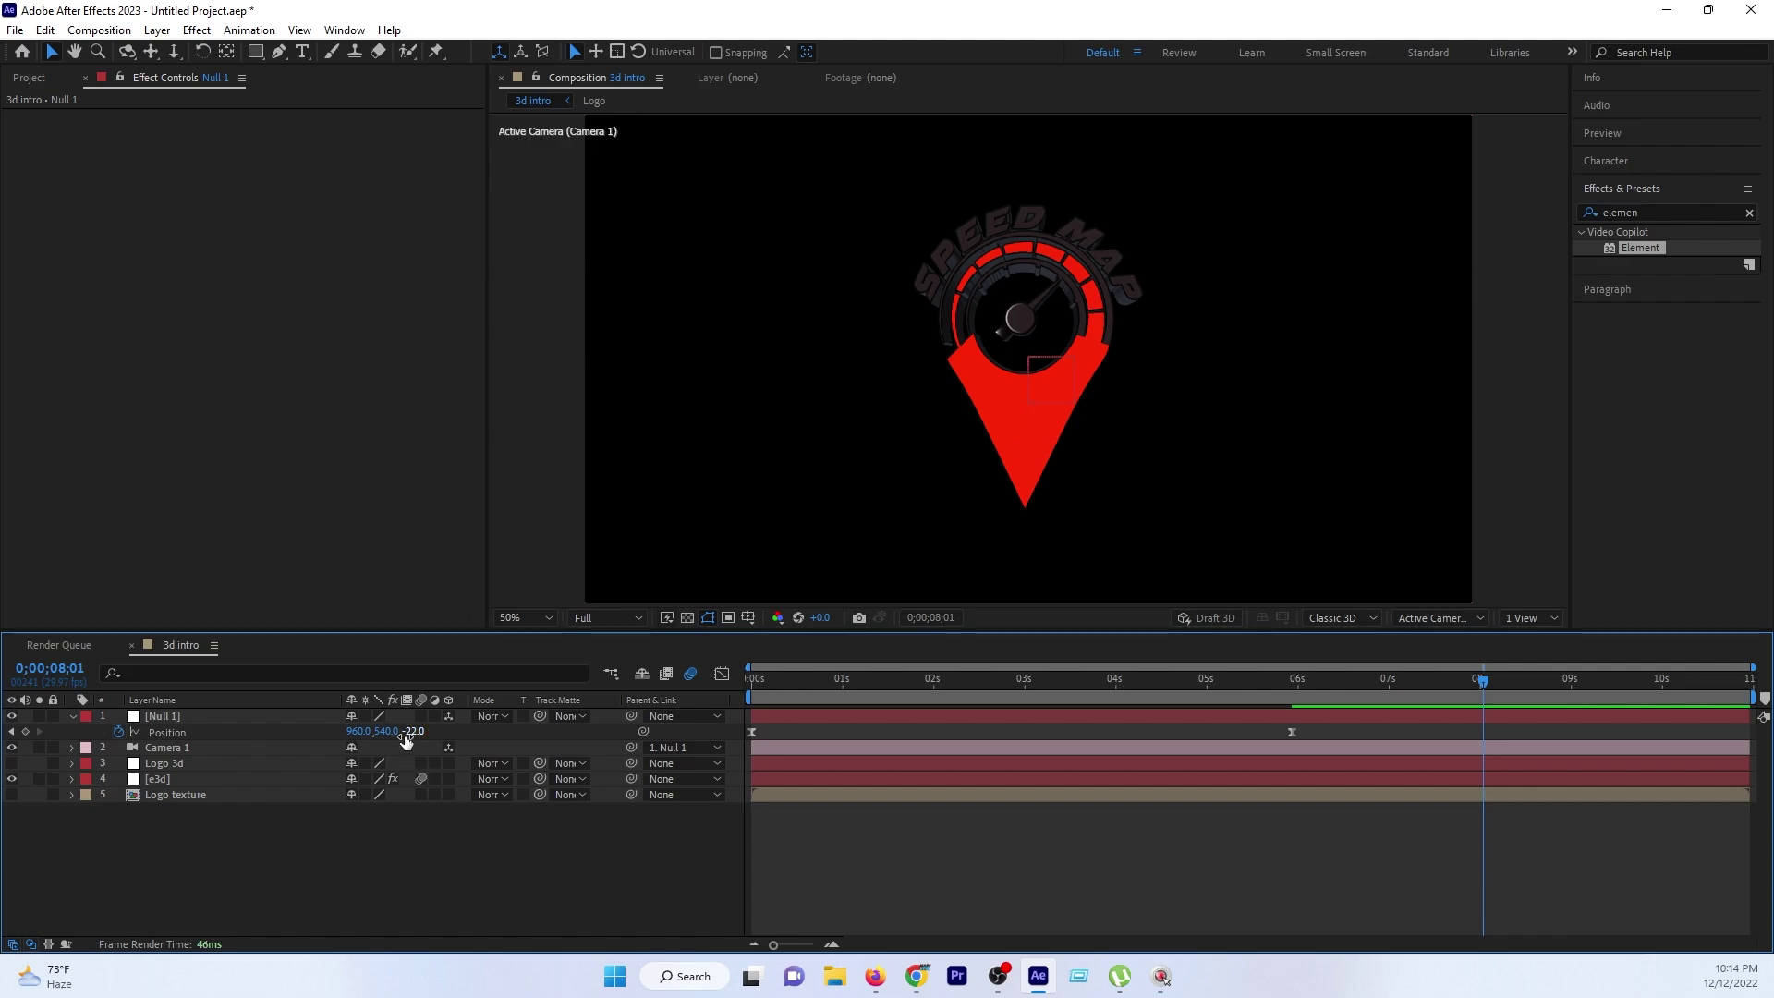
{"action": "left_click_drag", "start_coordinate": [416, 732], "coordinate": [138, 748]}
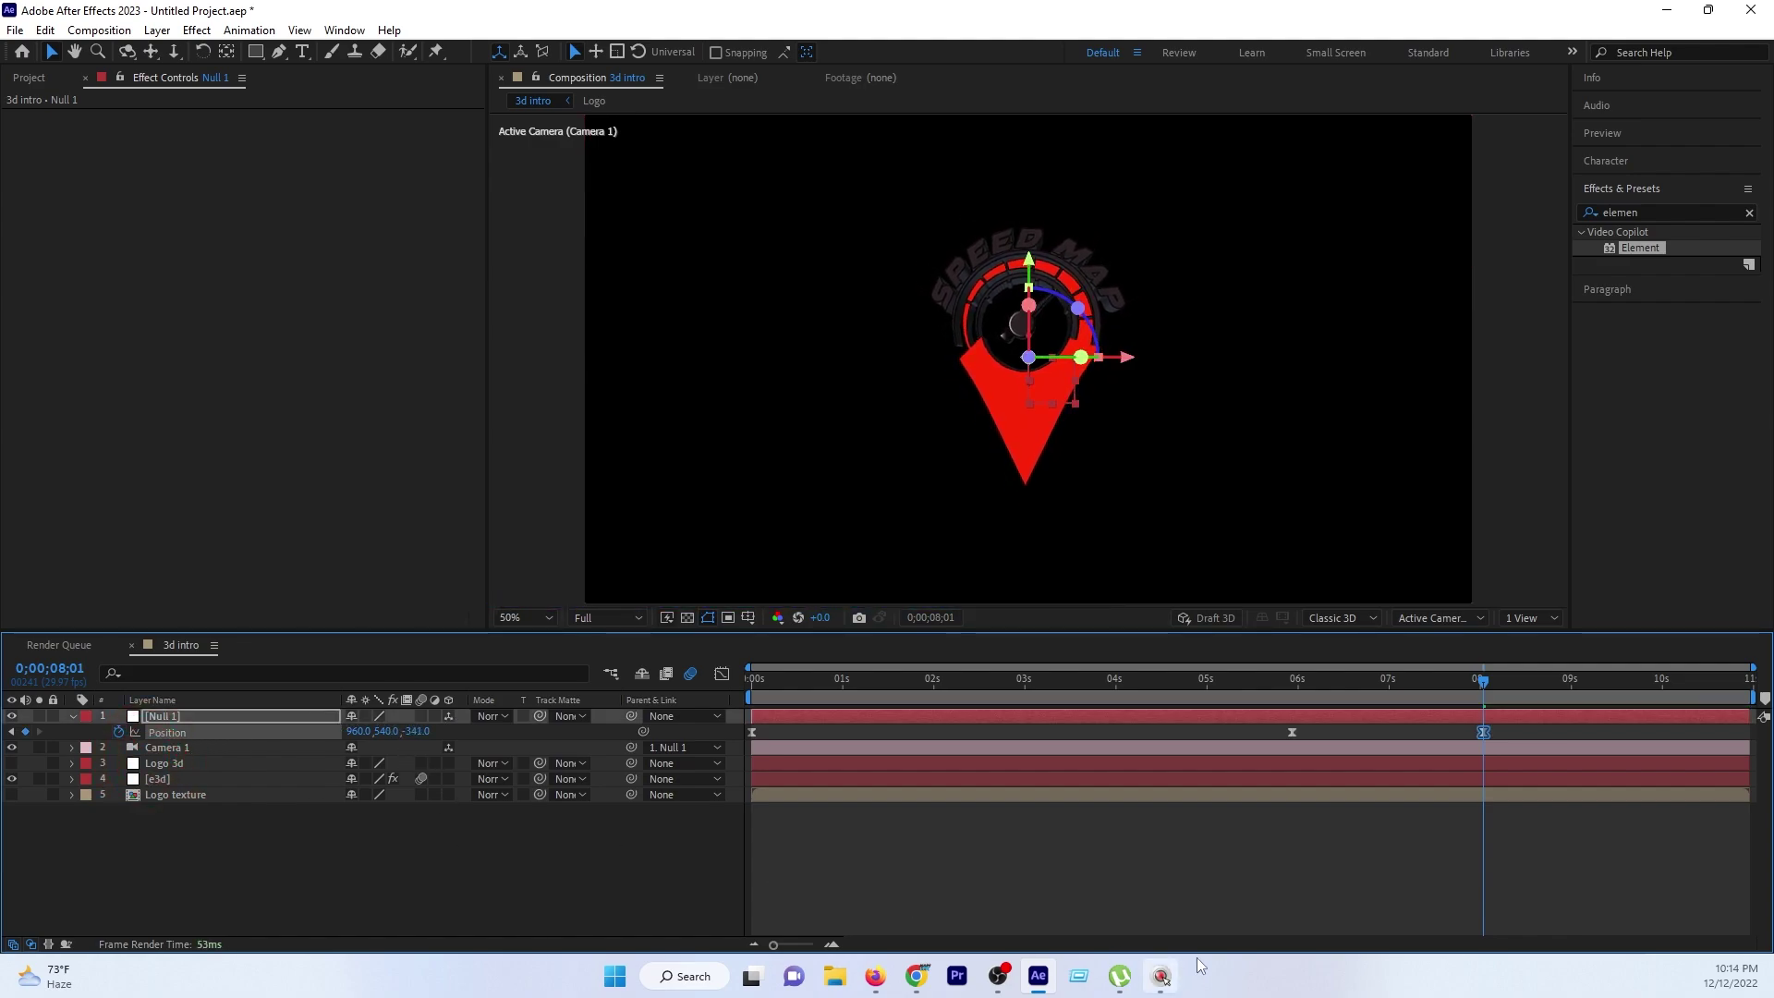
{"action": "left_click", "coordinate": [1327, 869]}
{"action": "left_click_drag", "start_coordinate": [1484, 733], "coordinate": [1588, 732]}
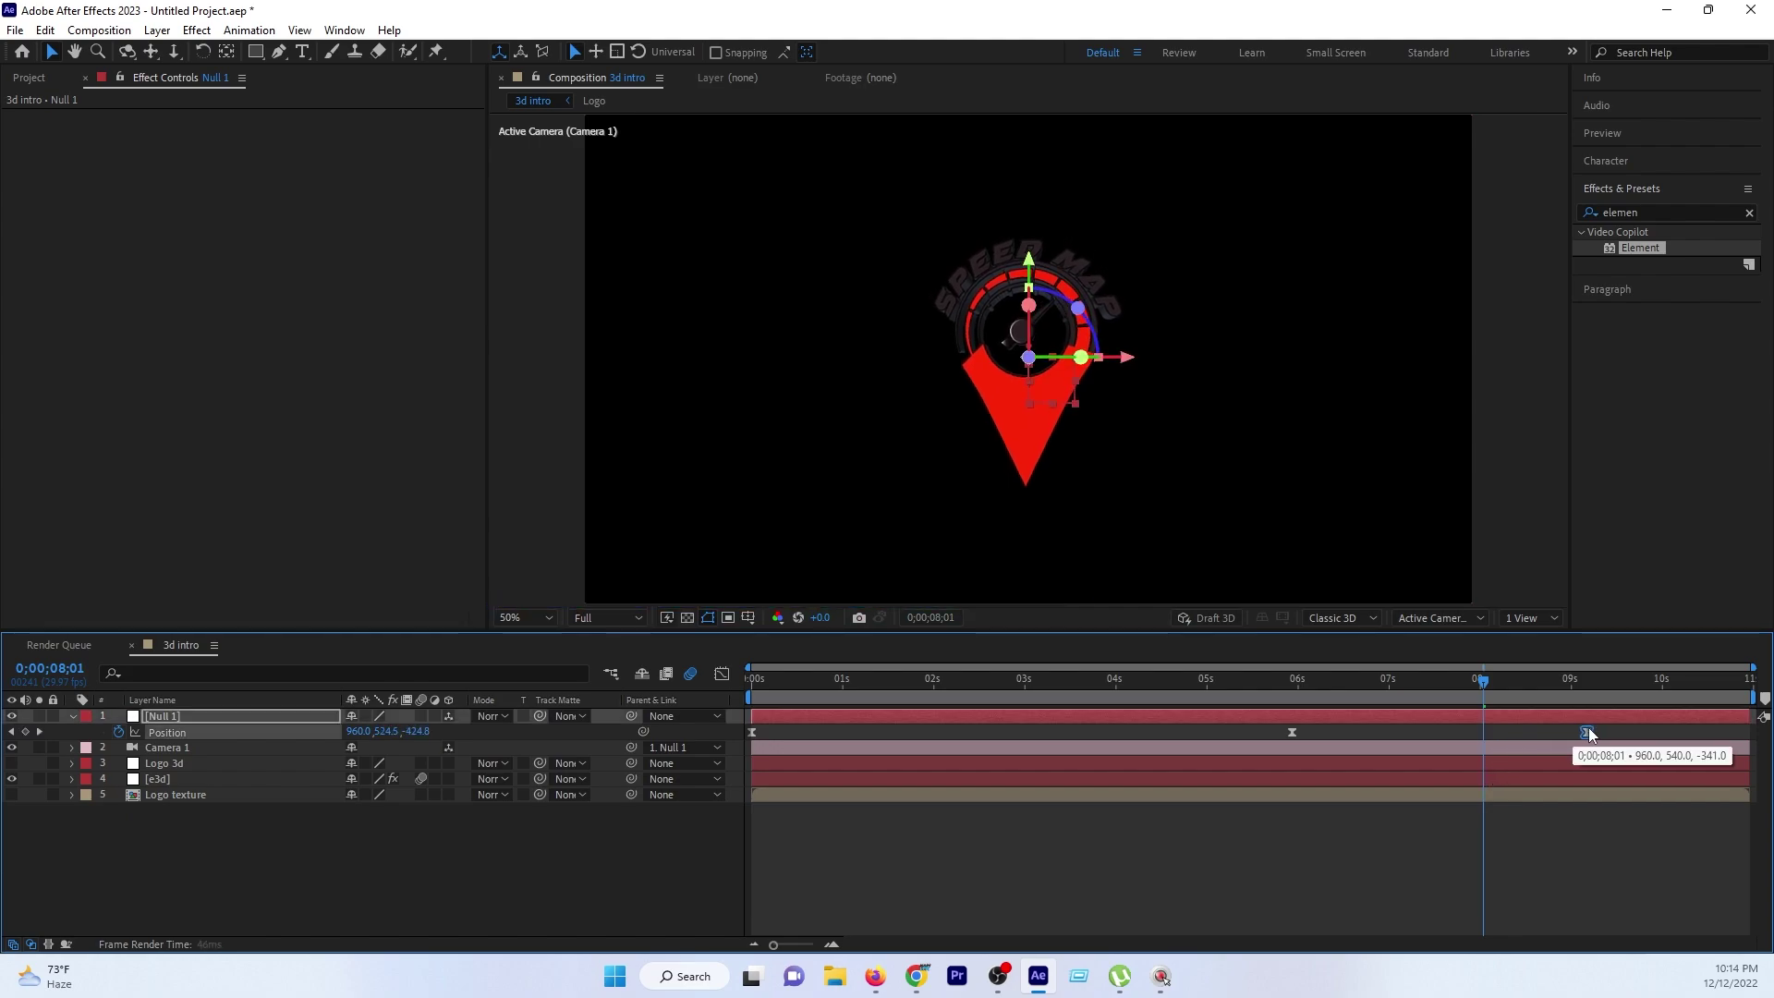
{"action": "left_click_drag", "start_coordinate": [1753, 699], "coordinate": [1599, 704]}
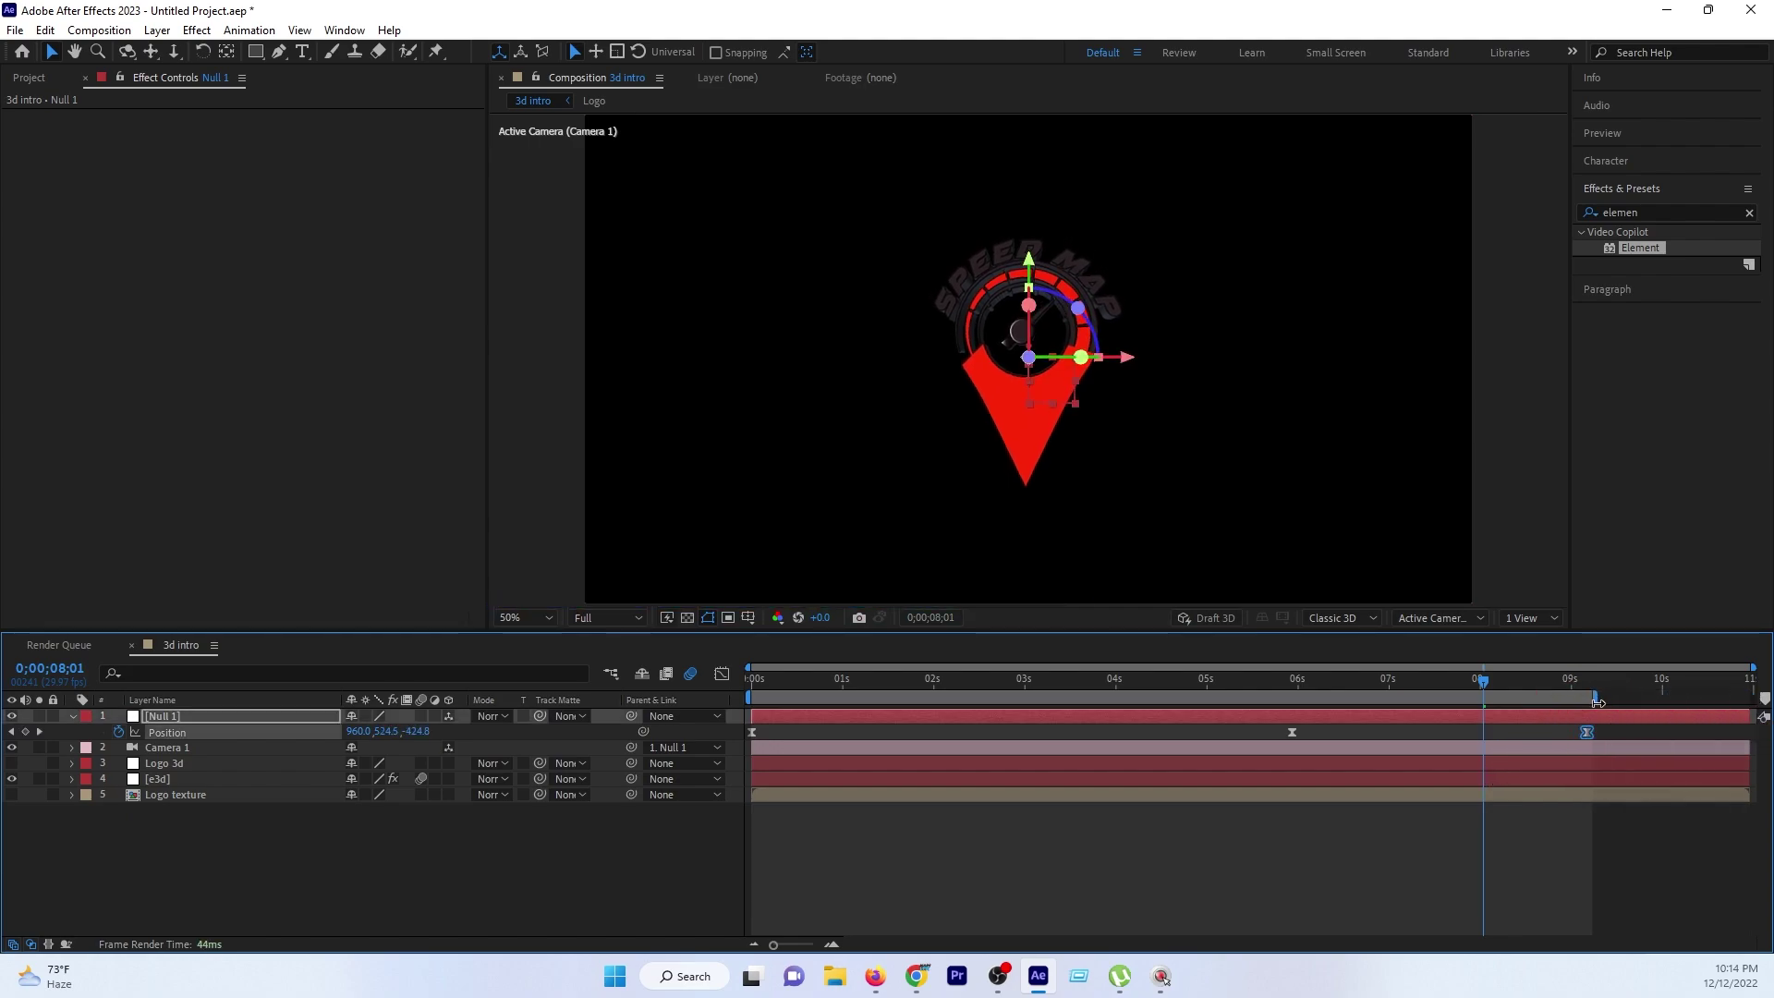
{"action": "left_click", "coordinate": [1291, 679]}
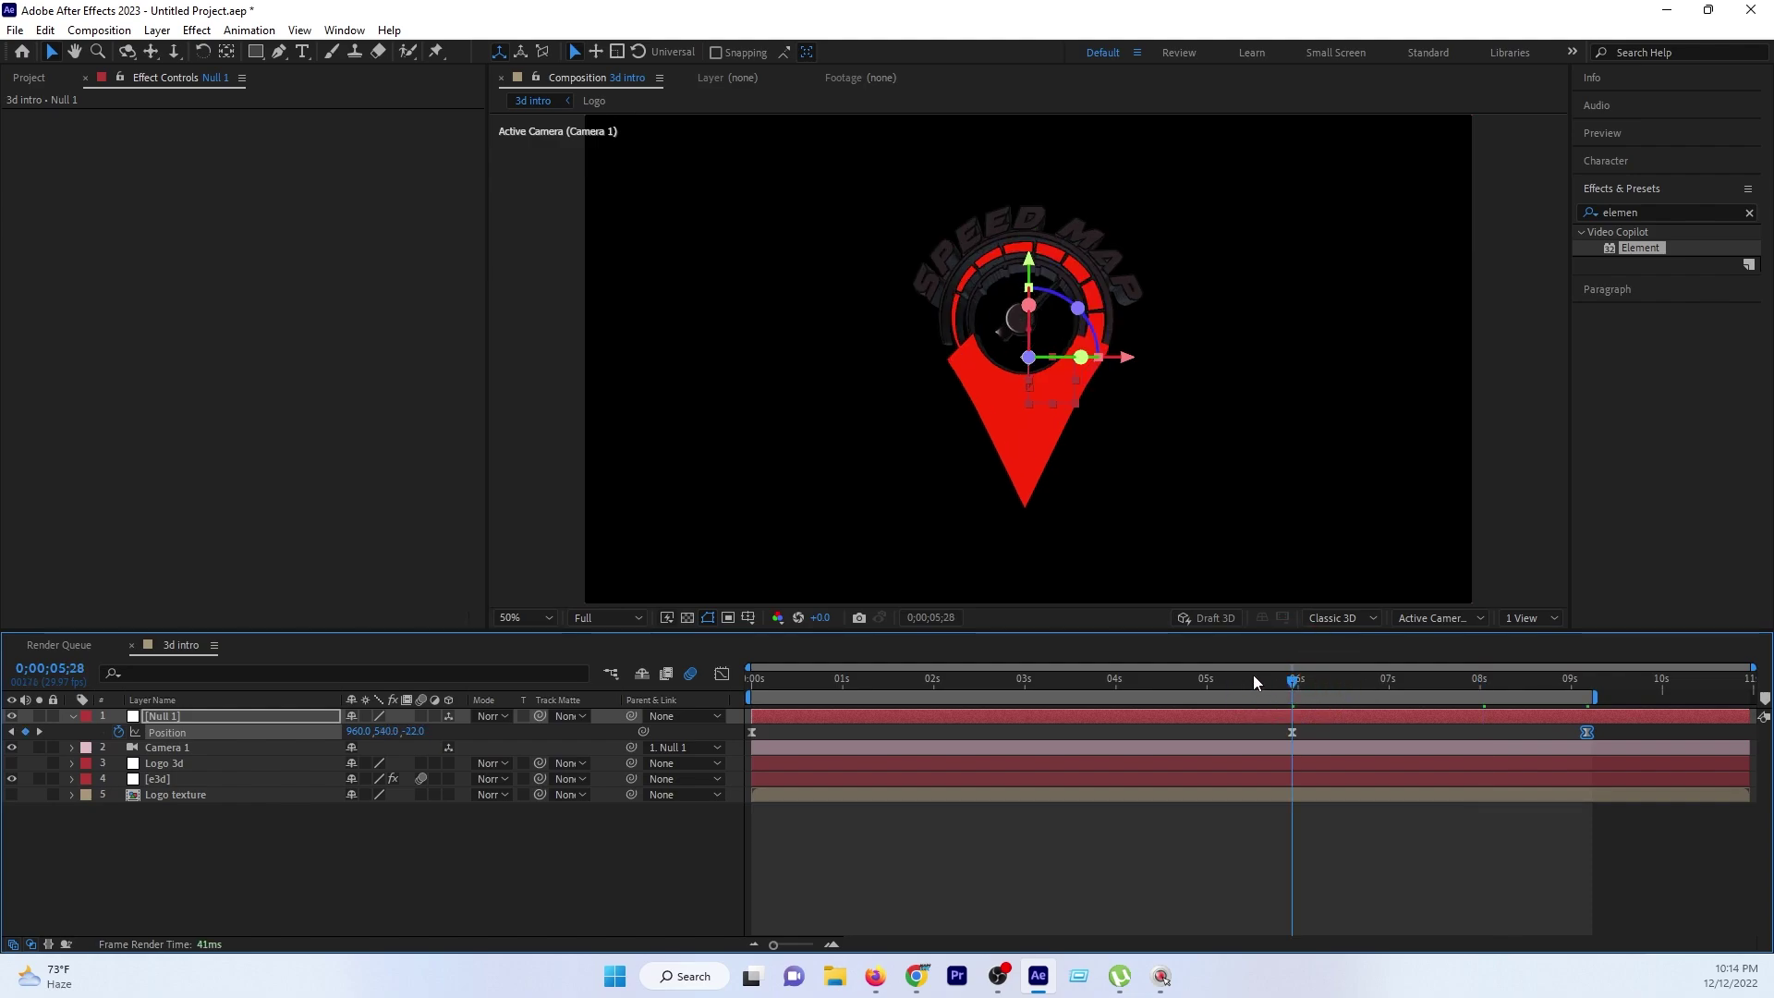
{"action": "left_click", "coordinate": [1255, 679]}
{"action": "key", "text": "space"}
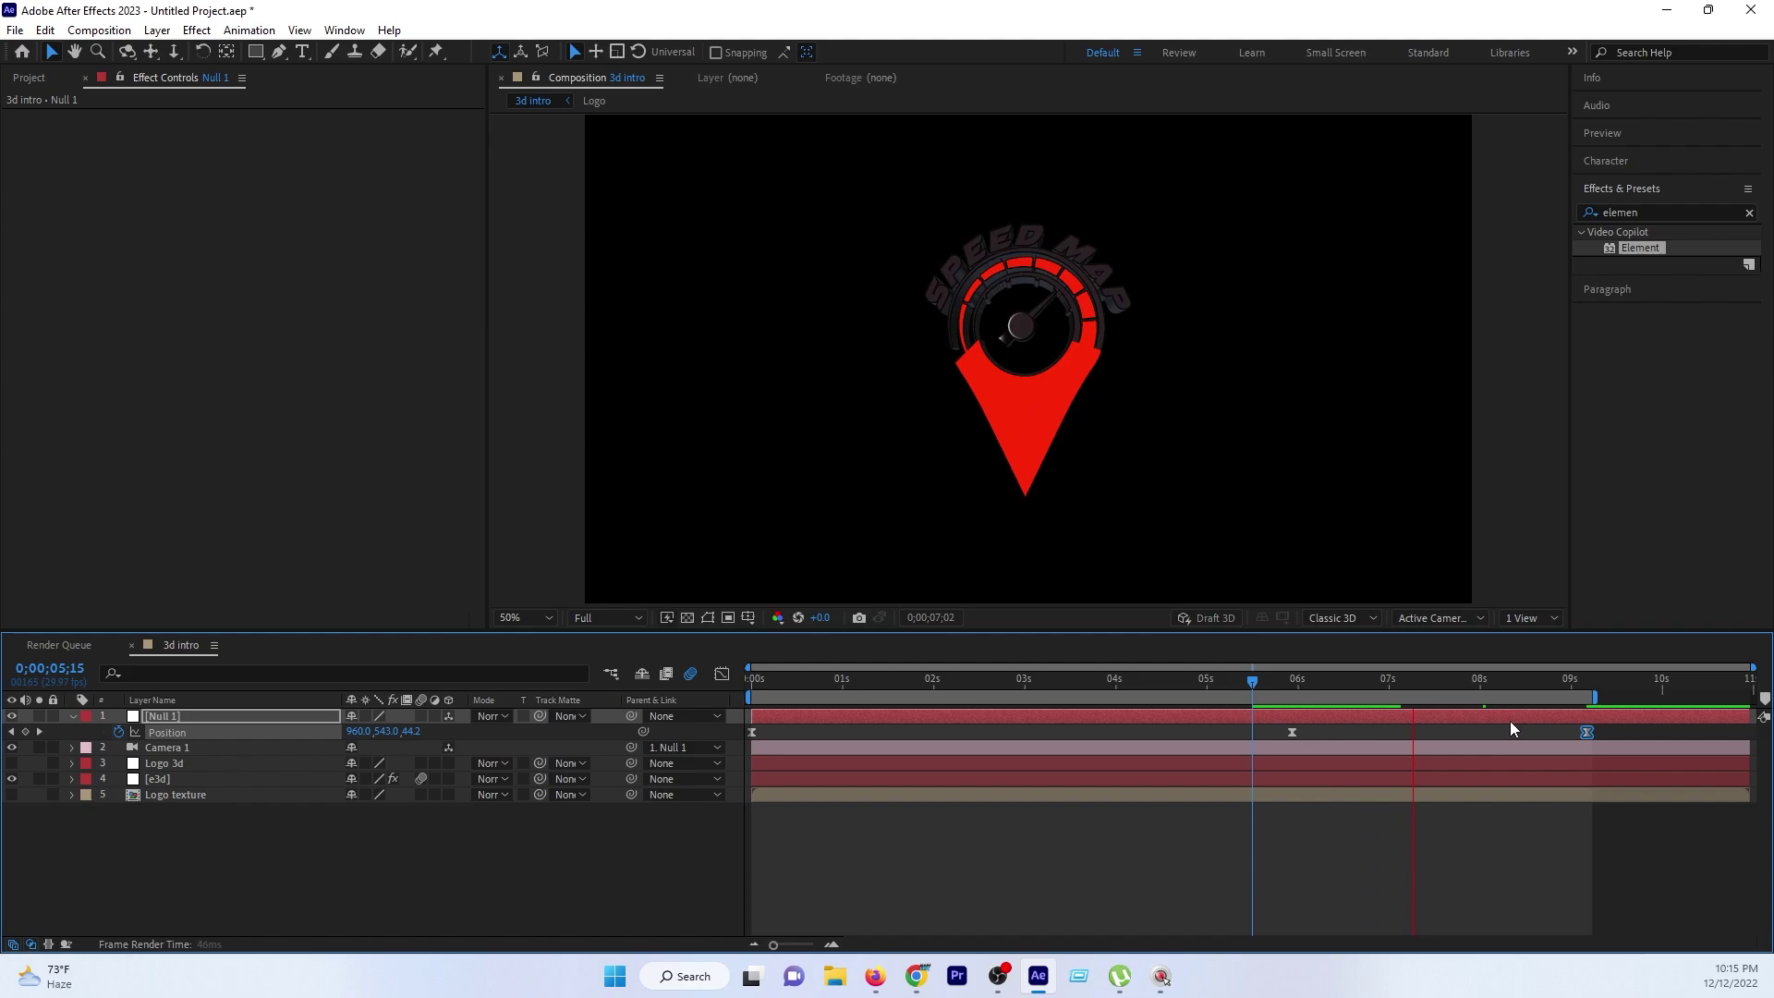
Shorten the work area to about 8 seconds, jump to 6;19, and select the e3d layer.
{"action": "left_click_drag", "start_coordinate": [1594, 698], "coordinate": [1487, 698]}
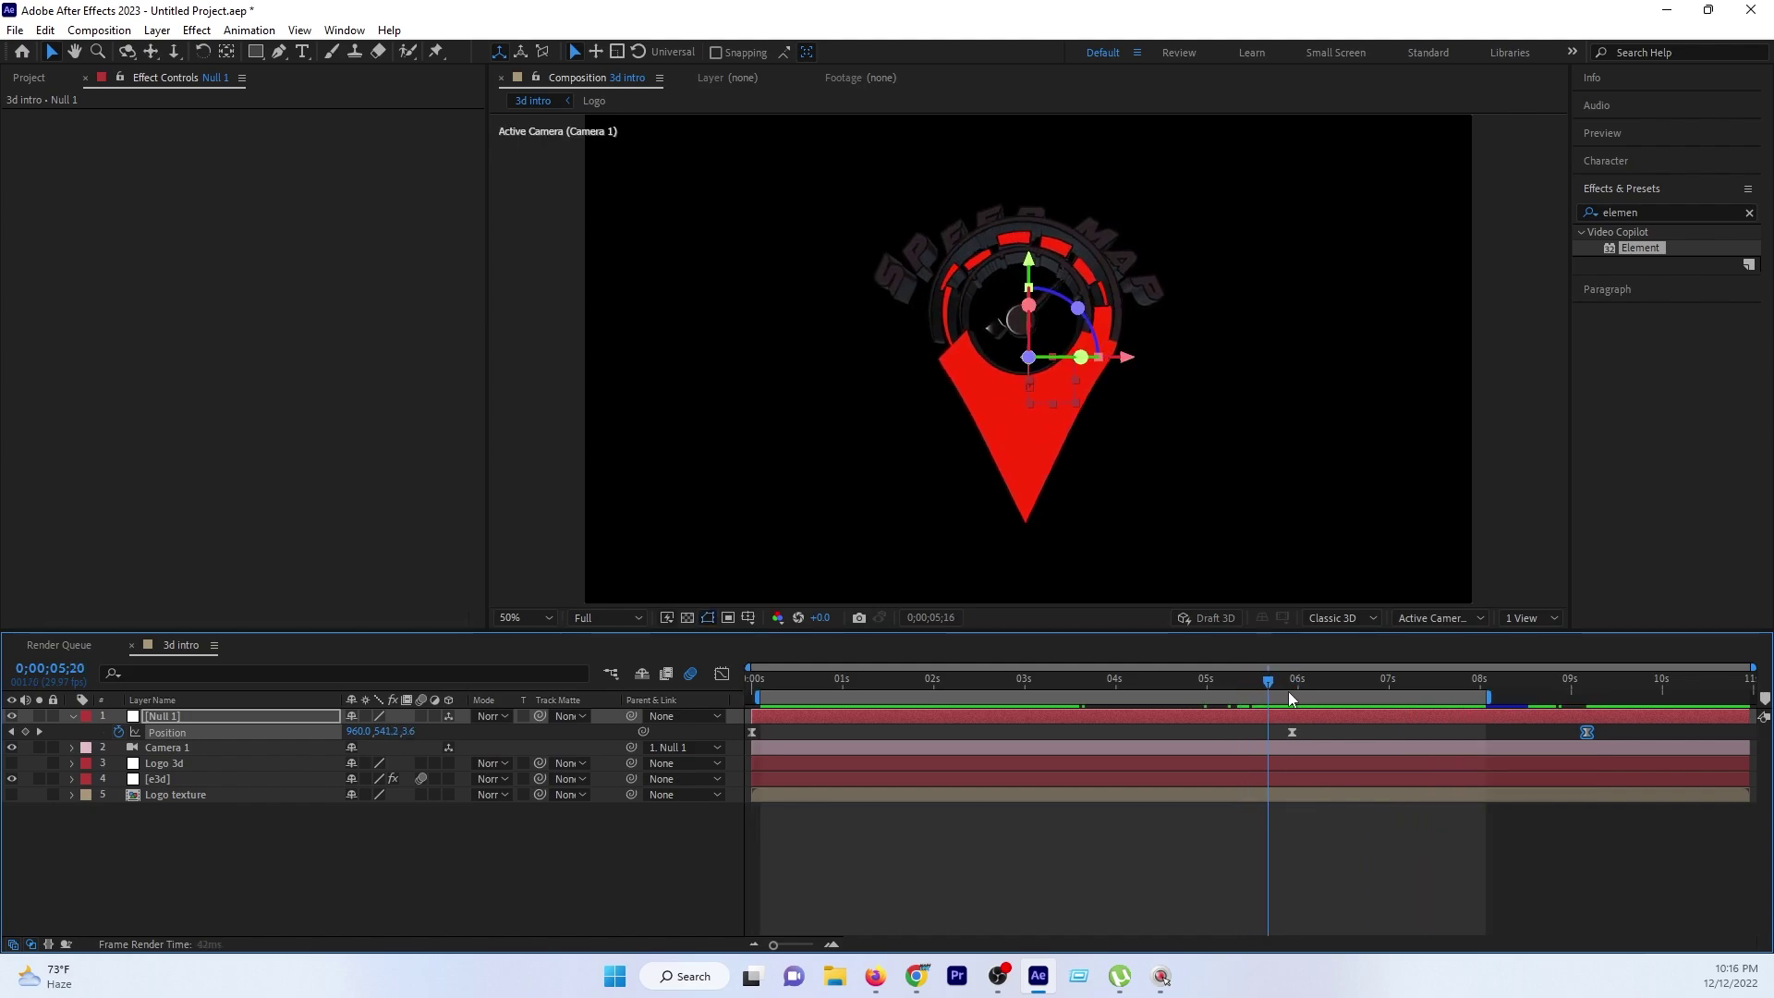
{"action": "left_click", "coordinate": [1323, 679]}
{"action": "left_click", "coordinate": [1355, 684]}
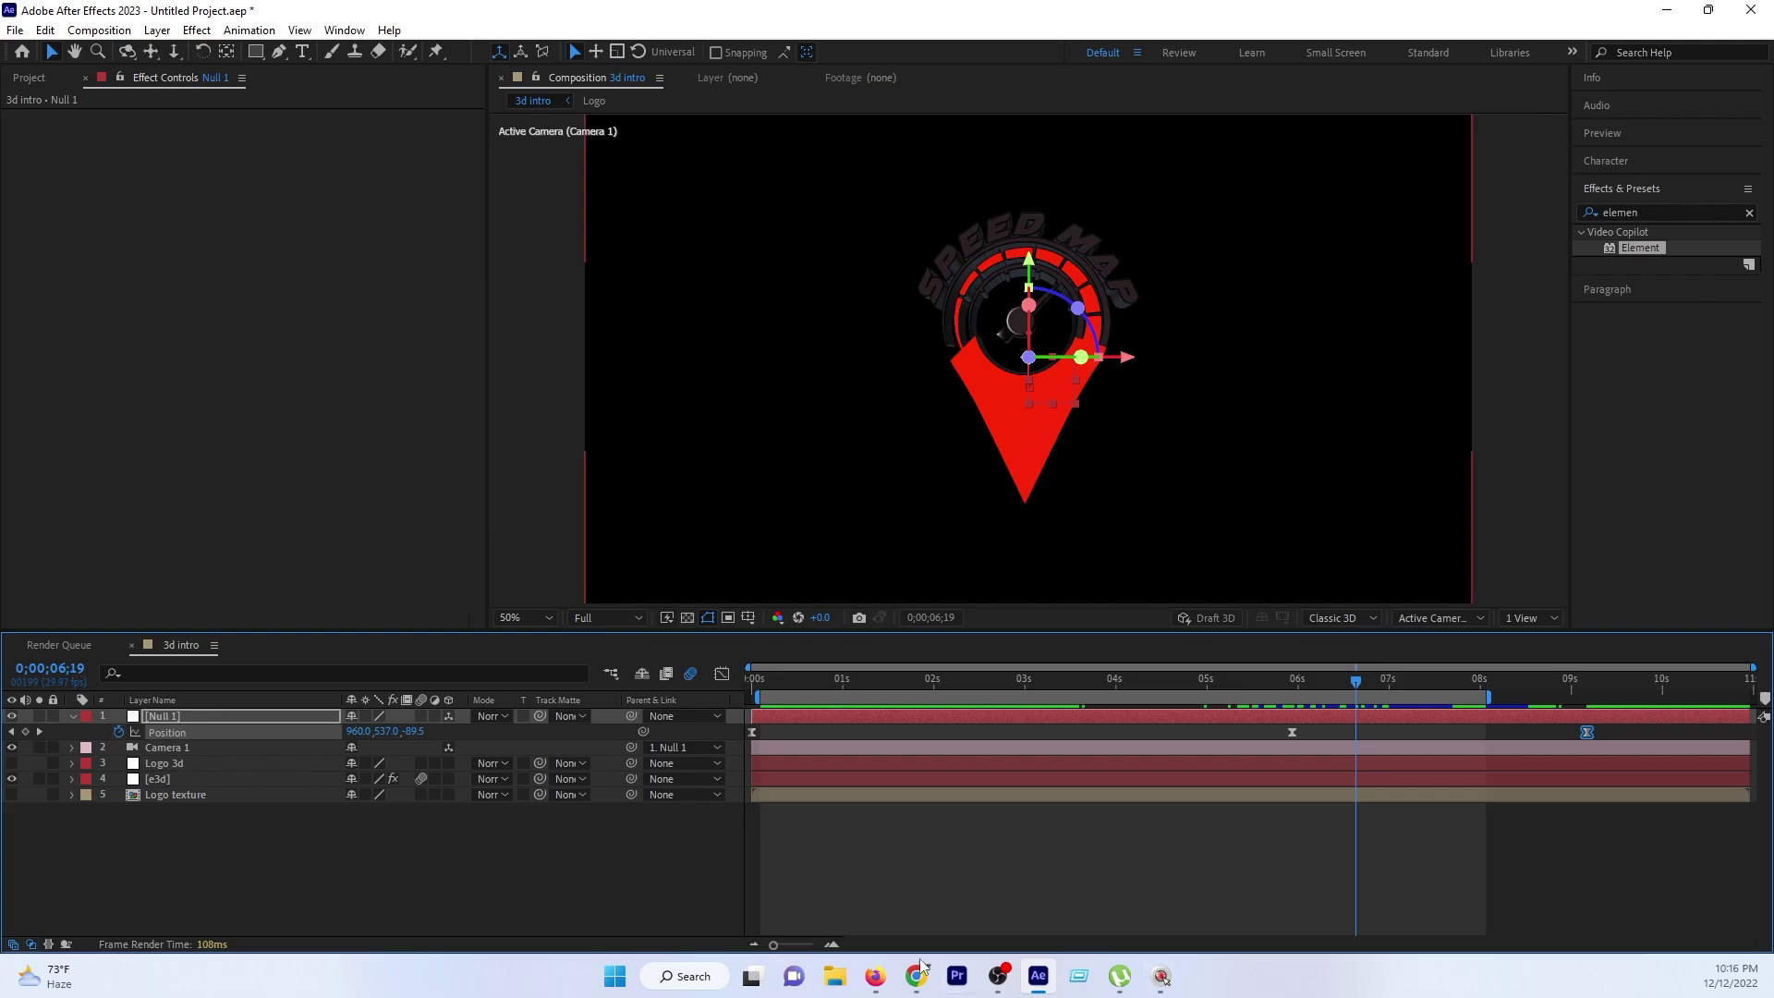
{"action": "left_click", "coordinate": [313, 779]}
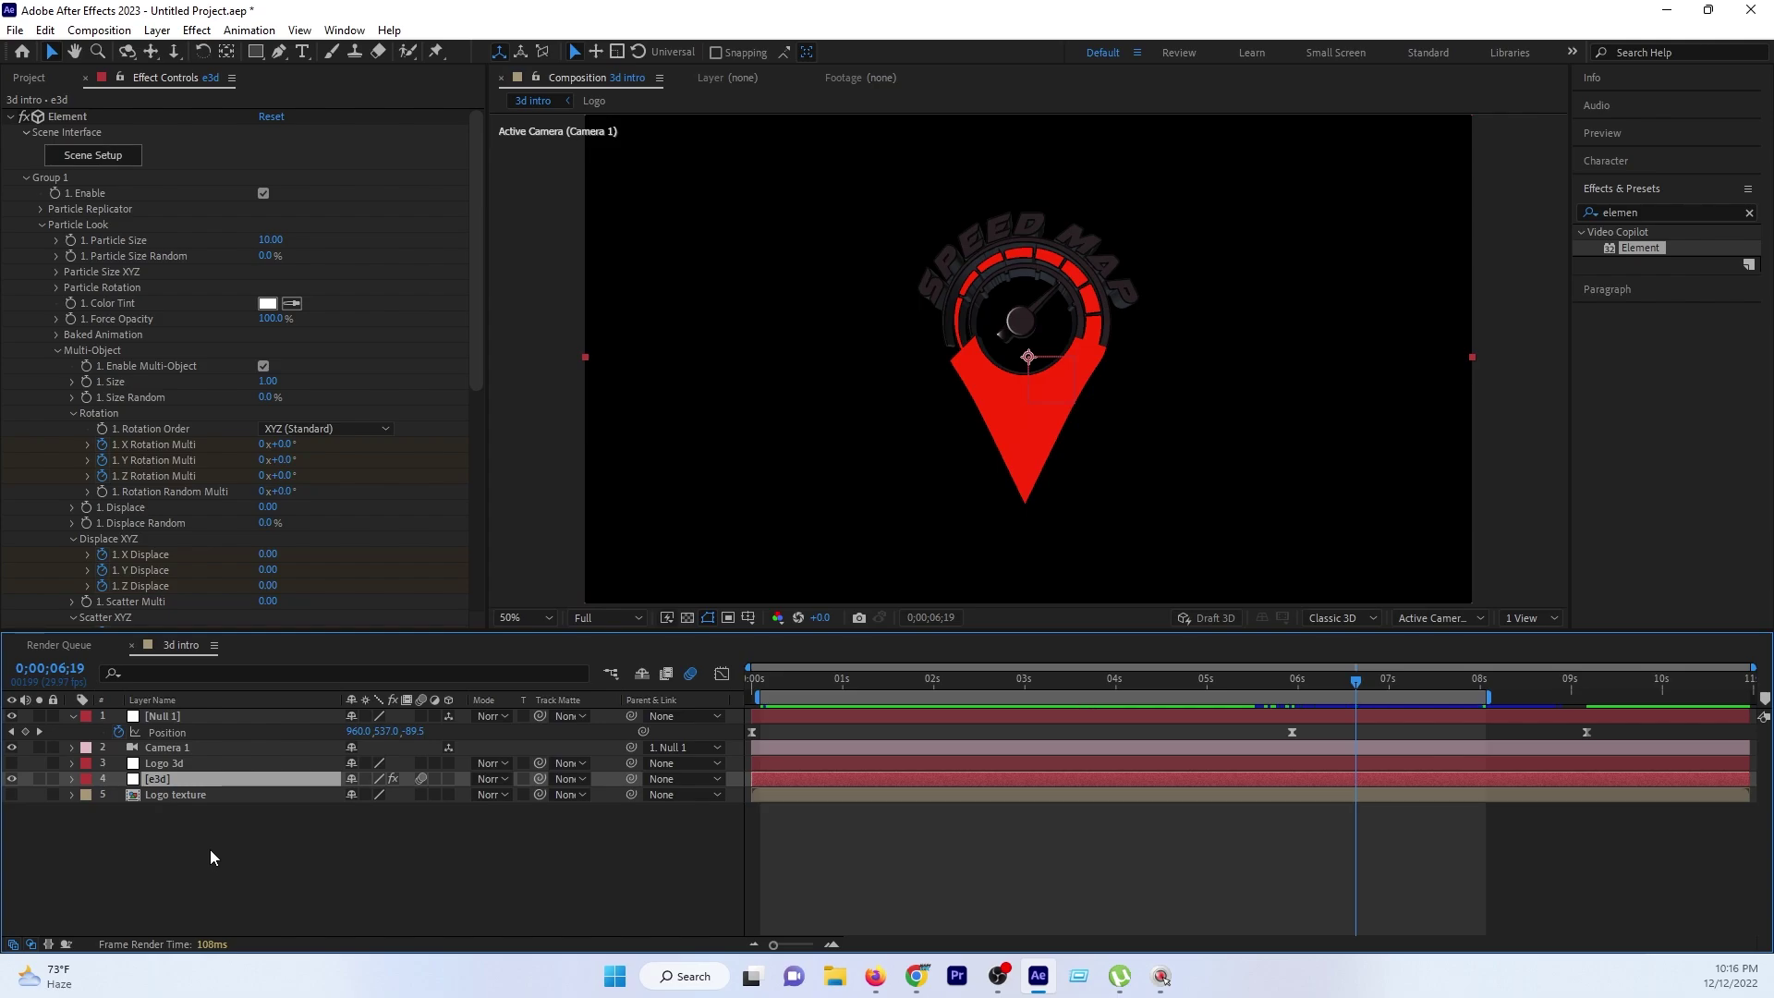
Create a solid named op and move it to the bottom of the layer stack.
{"action": "right_click", "coordinate": [262, 859]}
{"action": "mouse_move", "coordinate": [320, 629]}
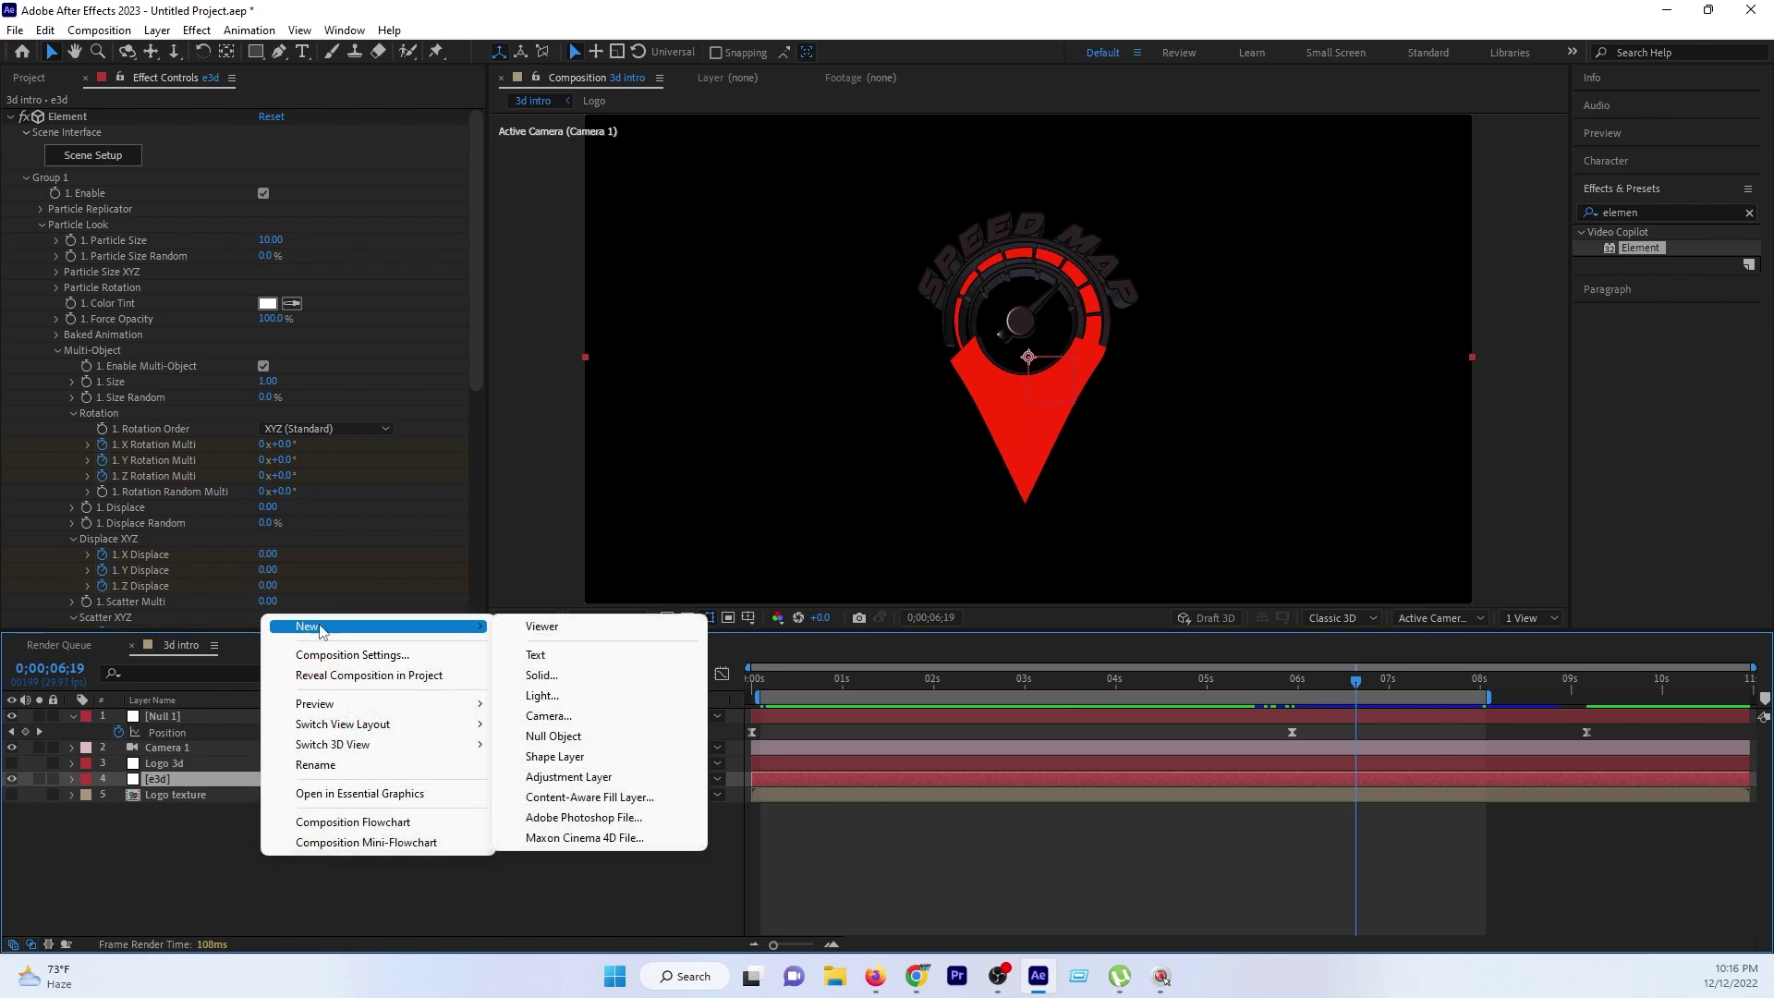
{"action": "left_click", "coordinate": [536, 676]}
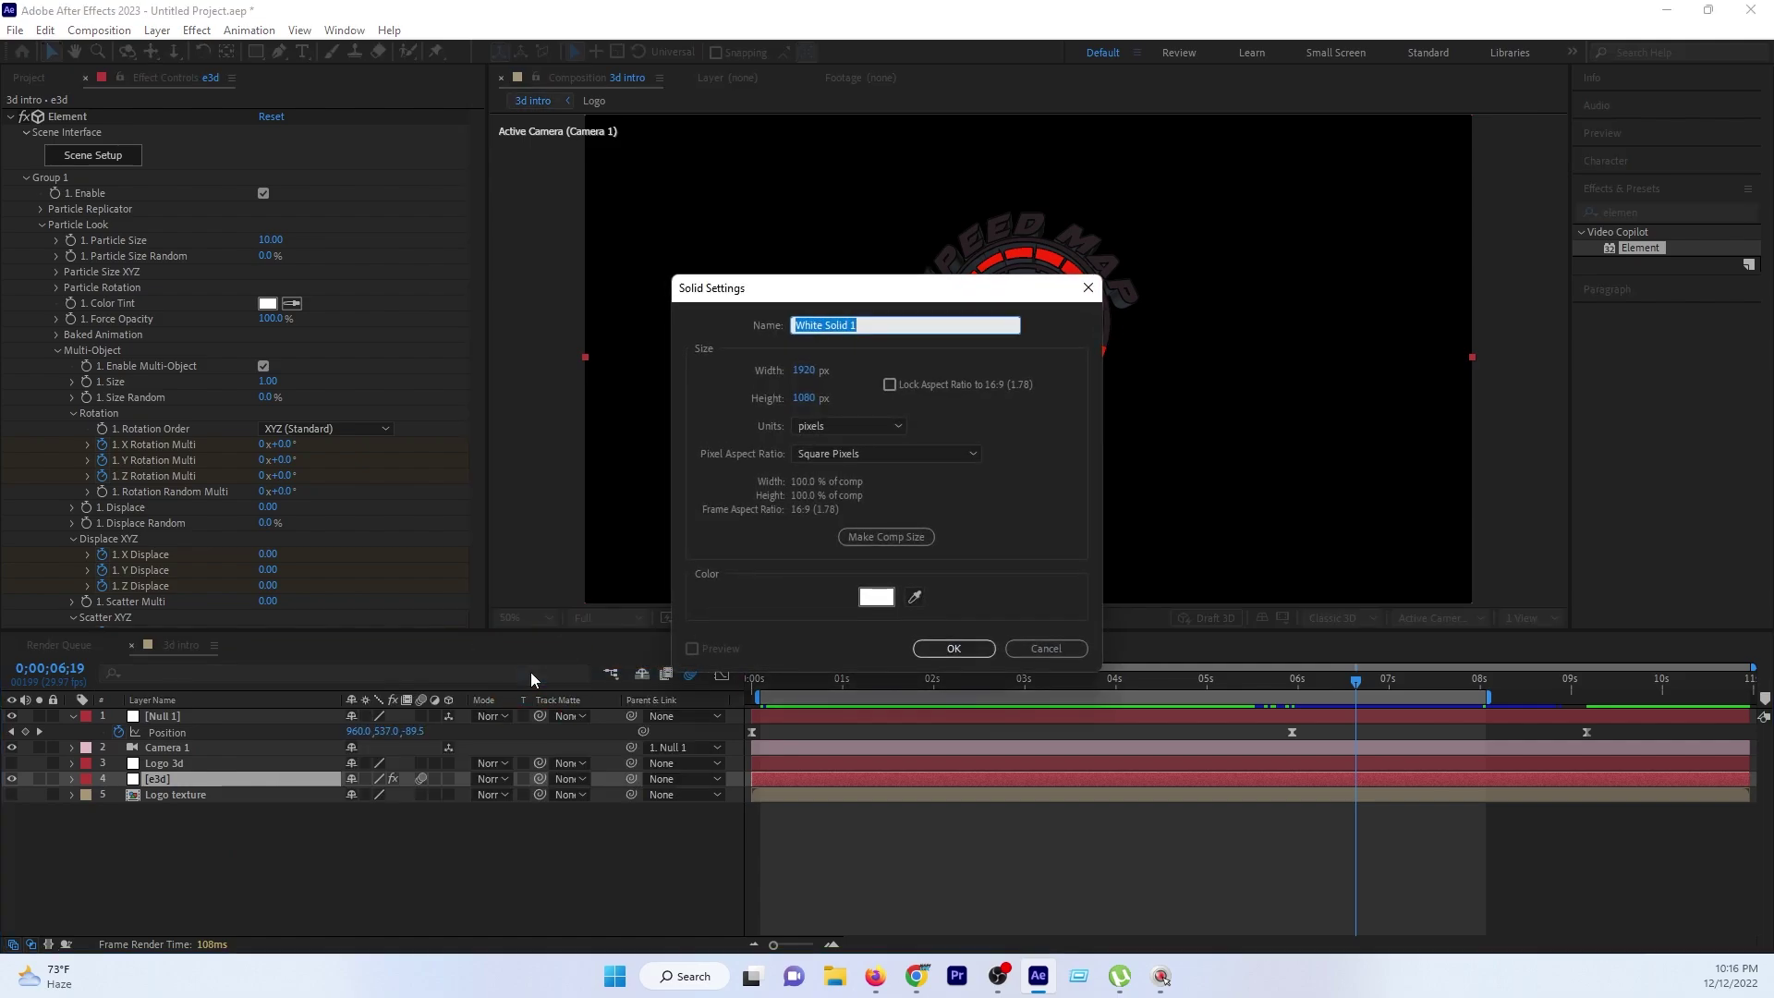
{"action": "type", "text": "op"}
{"action": "key", "text": "Return"}
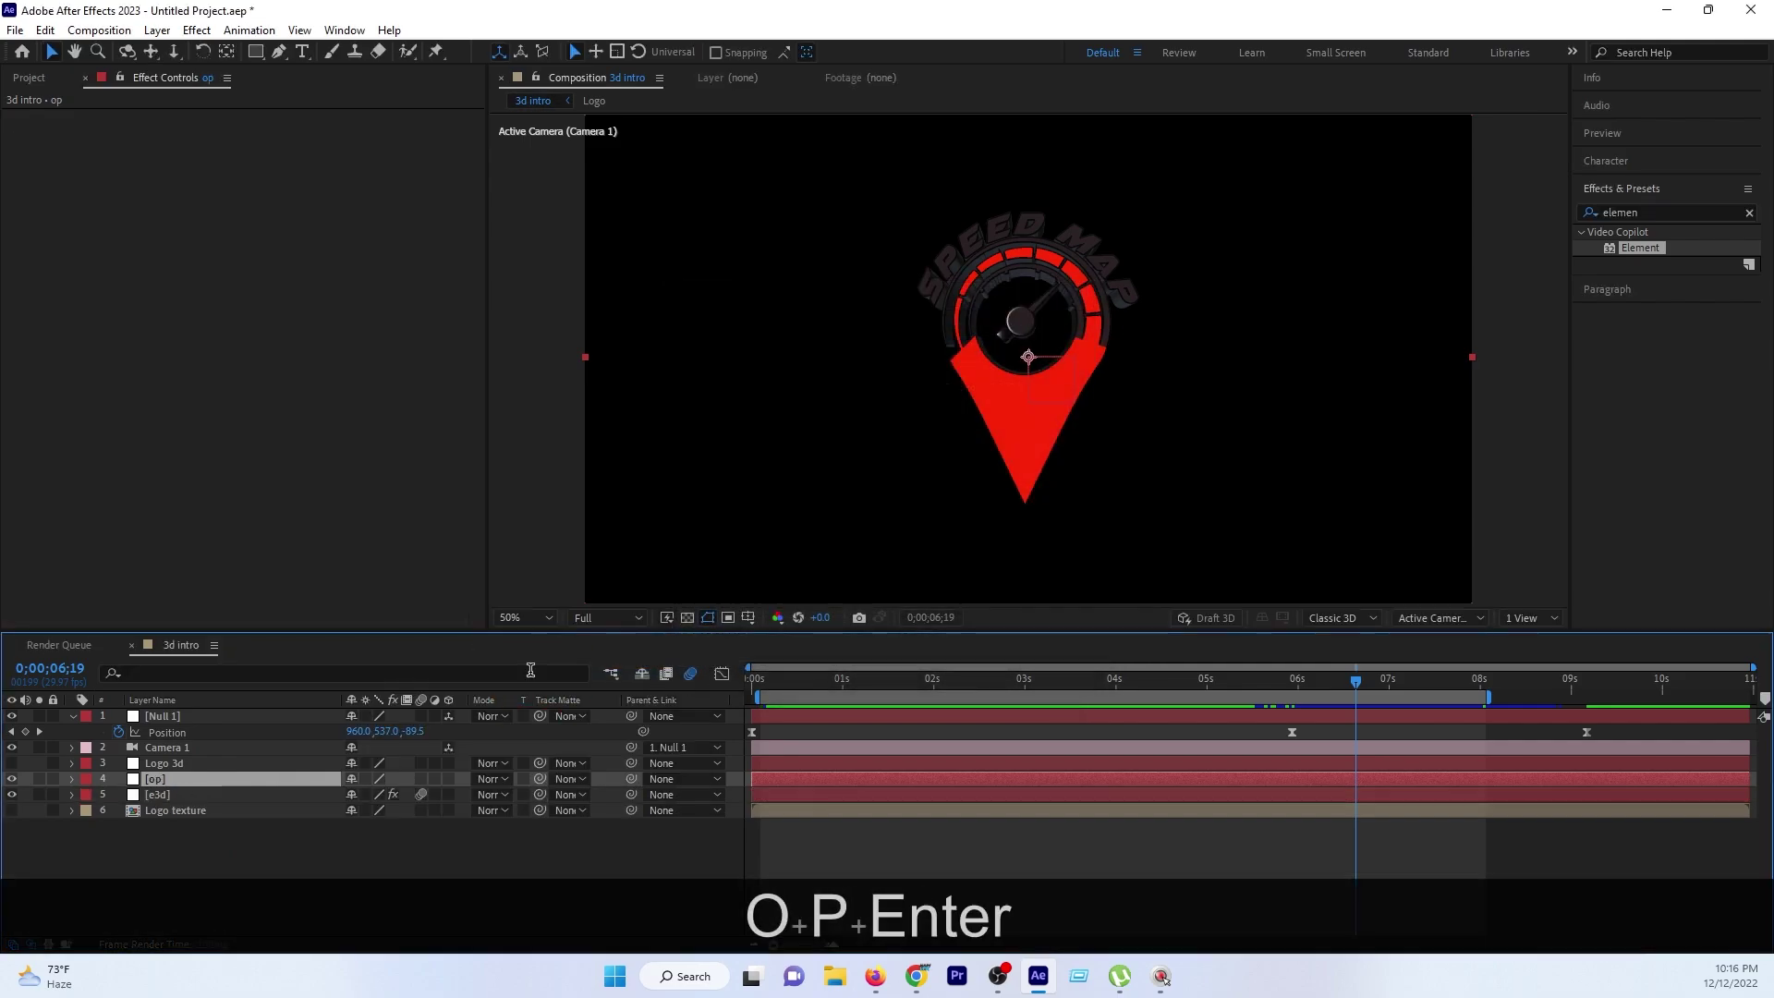
{"action": "left_click_drag", "start_coordinate": [218, 779], "coordinate": [217, 828]}
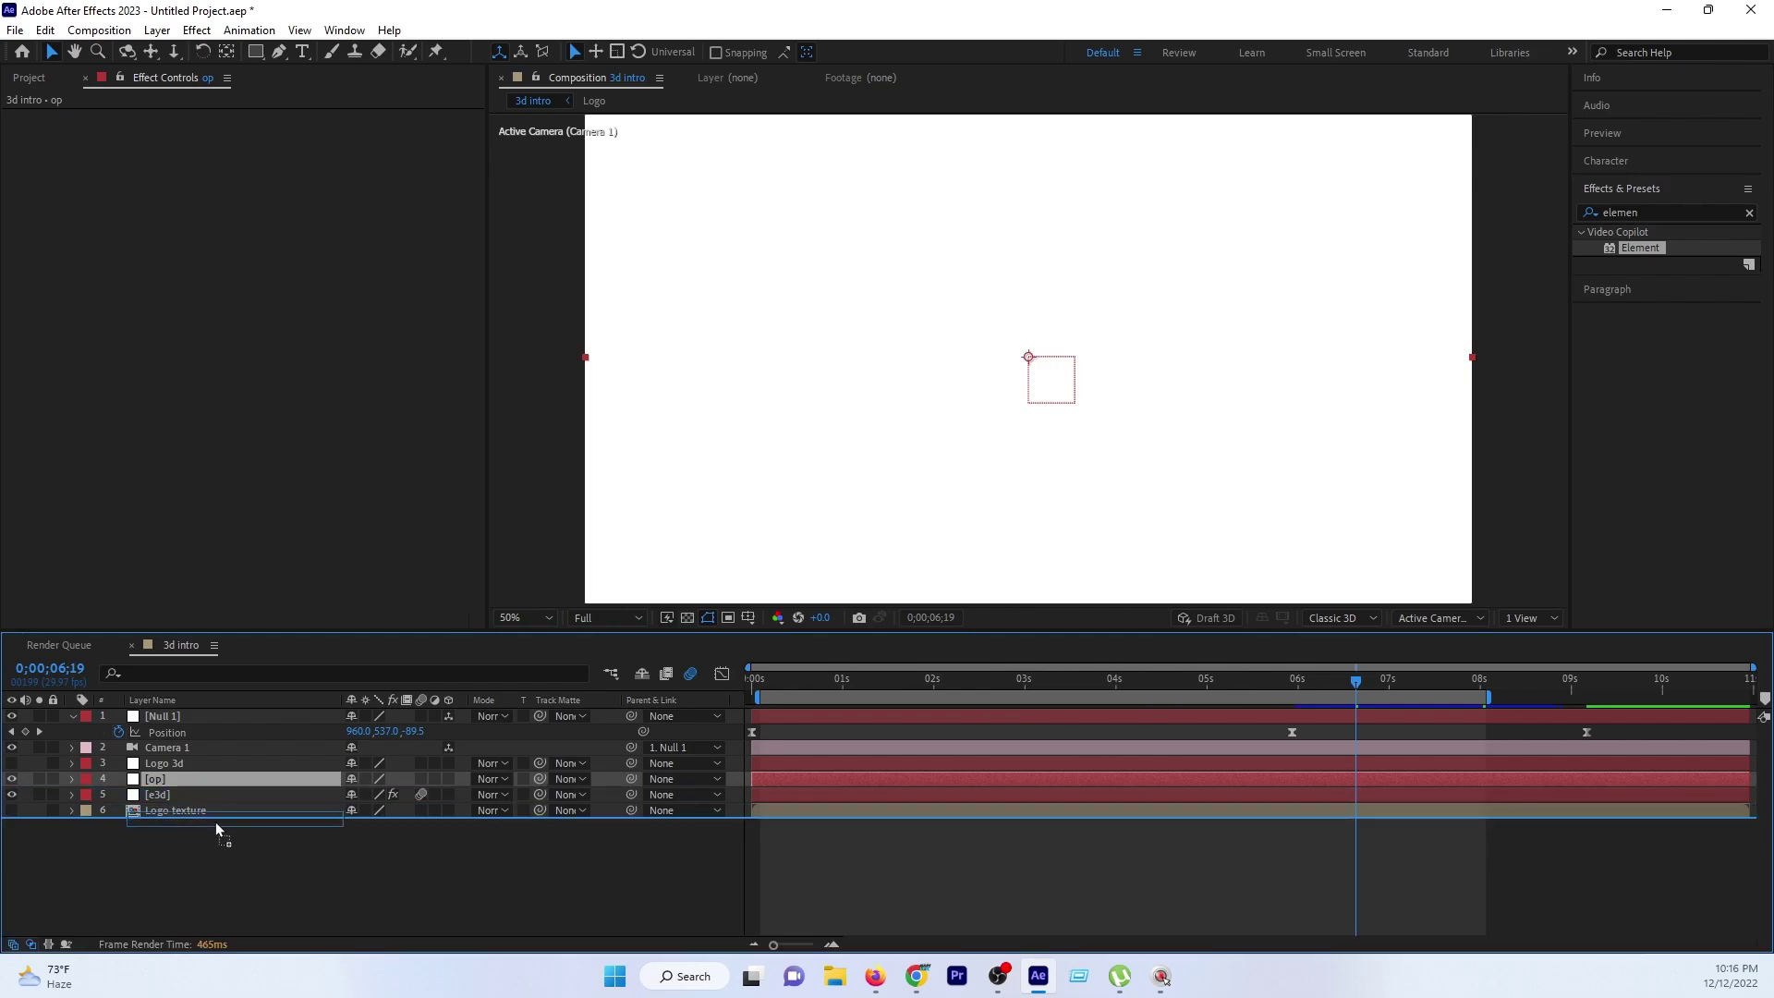
Search 'optica' in Effects & Presets and apply Optical Flares to the op solid.
{"action": "left_click", "coordinate": [1628, 215]}
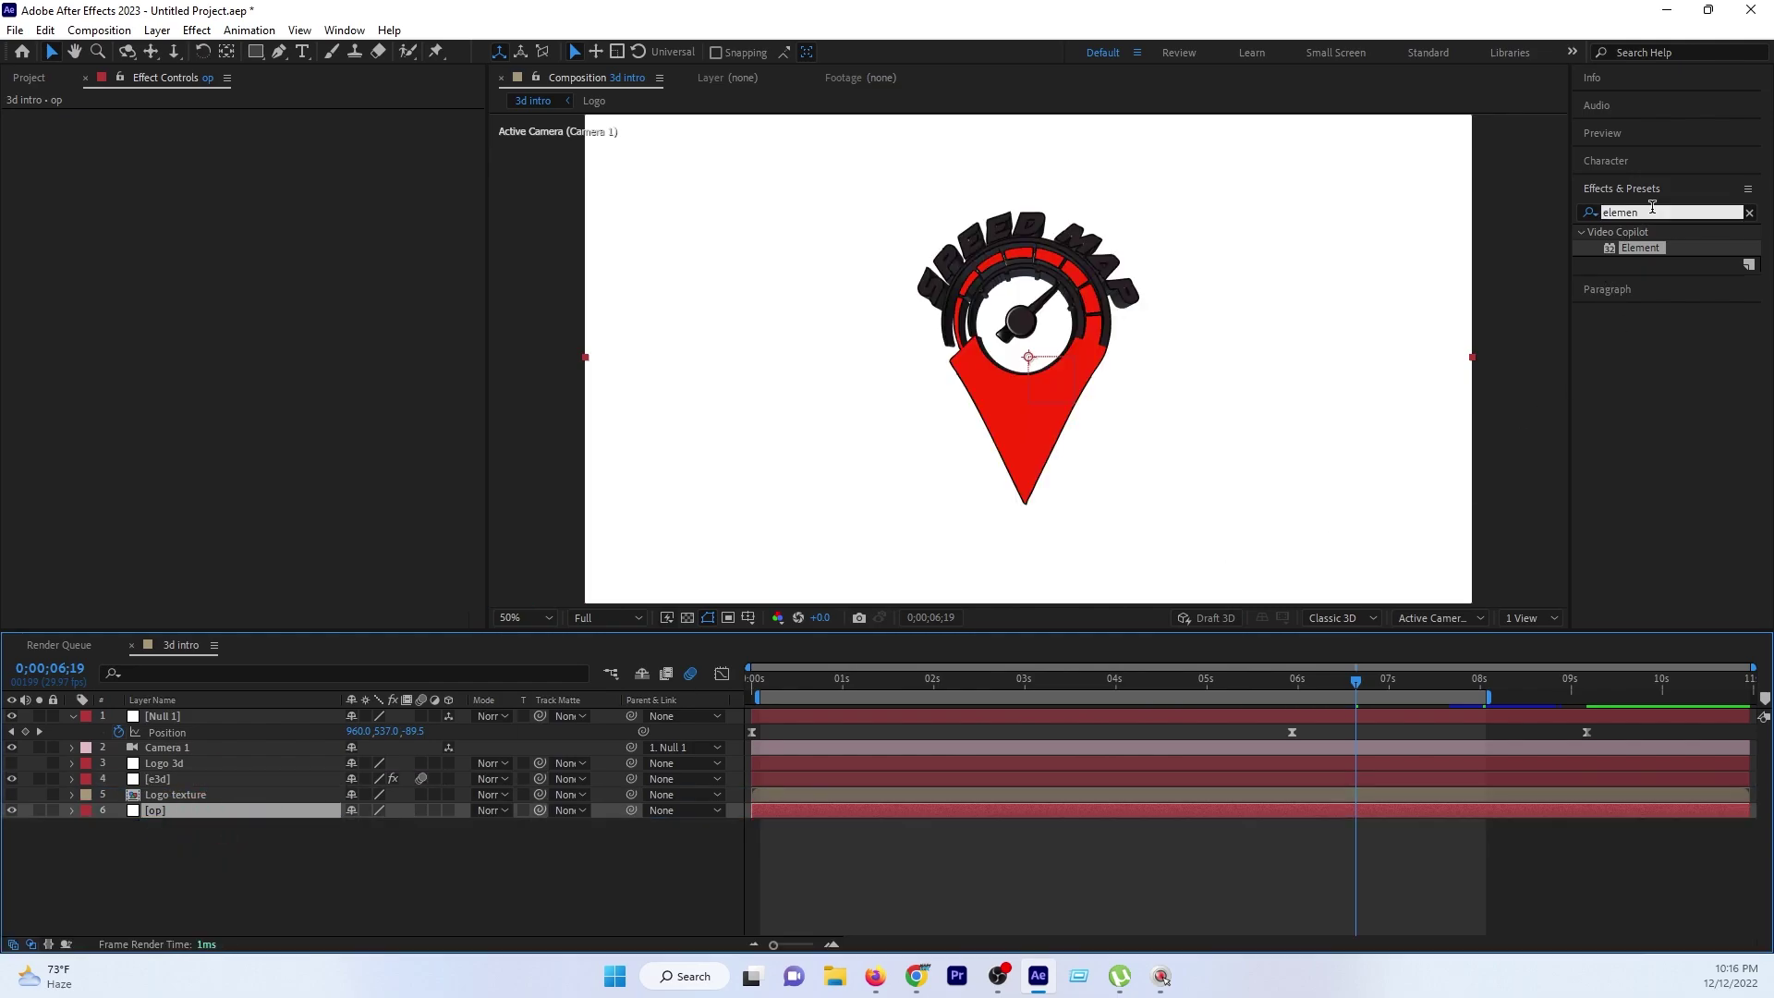
{"action": "key", "text": "BackSpace"}
{"action": "type", "text": "opti"}
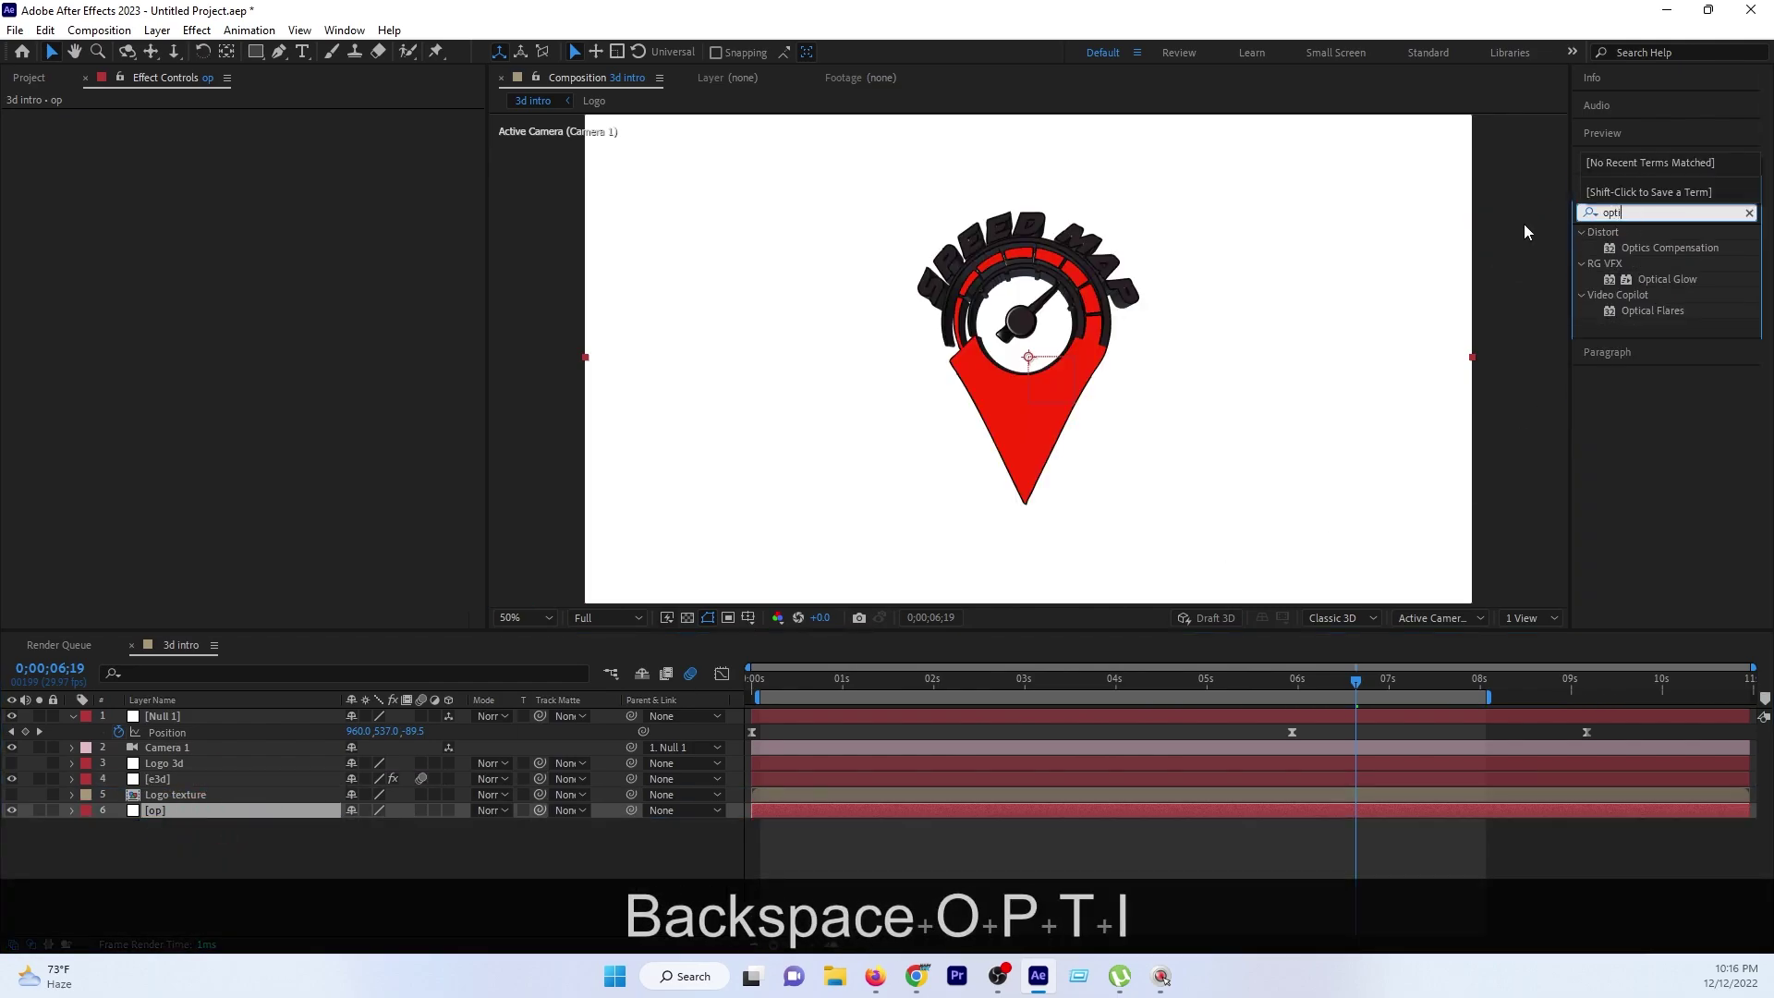
{"action": "type", "text": "ca"}
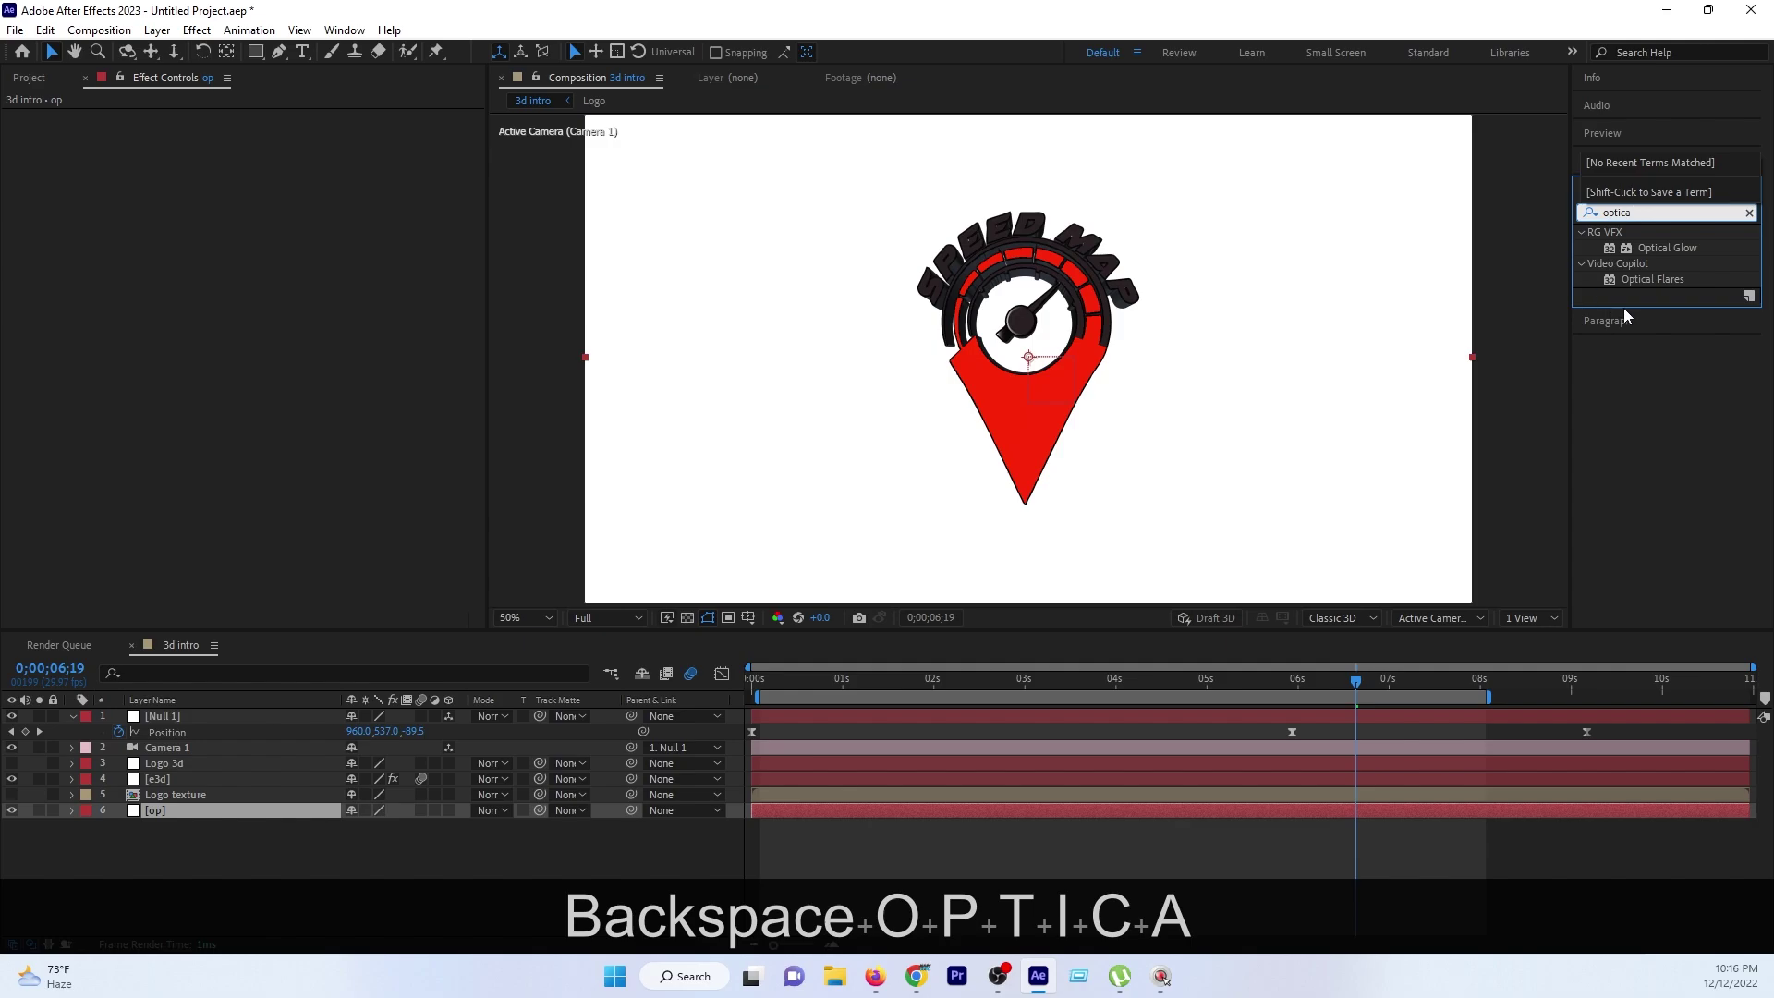
{"action": "double_click", "coordinate": [1645, 279]}
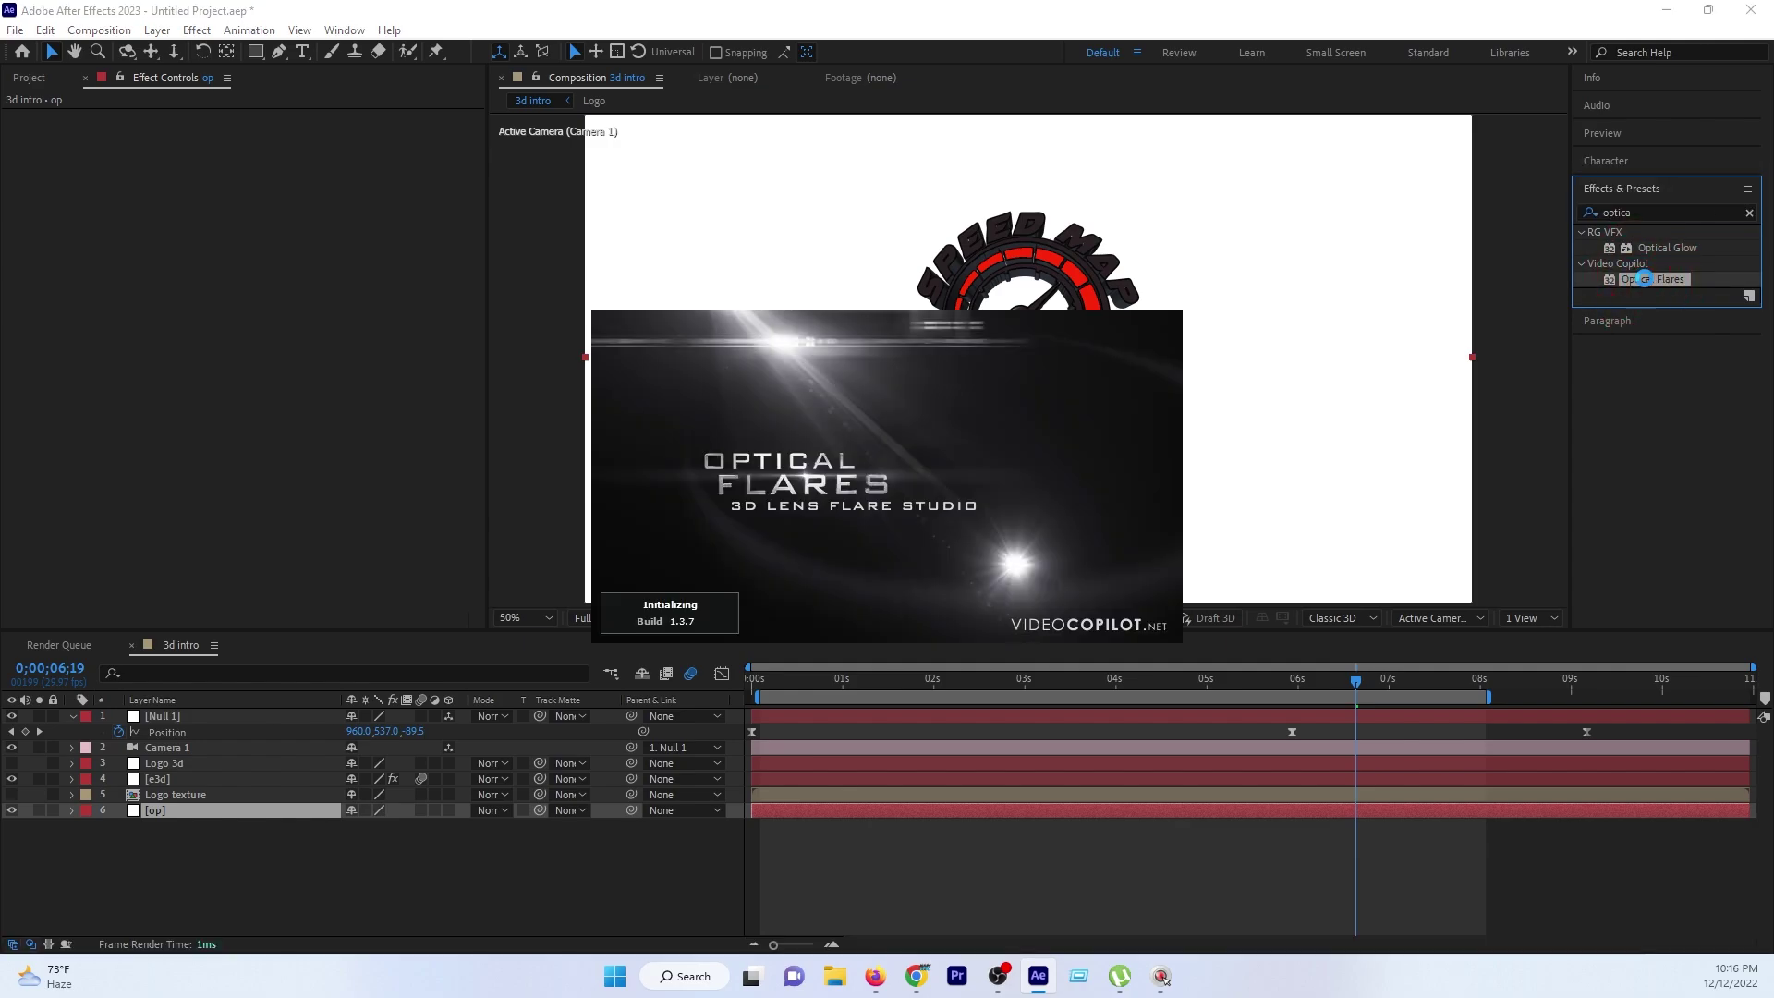
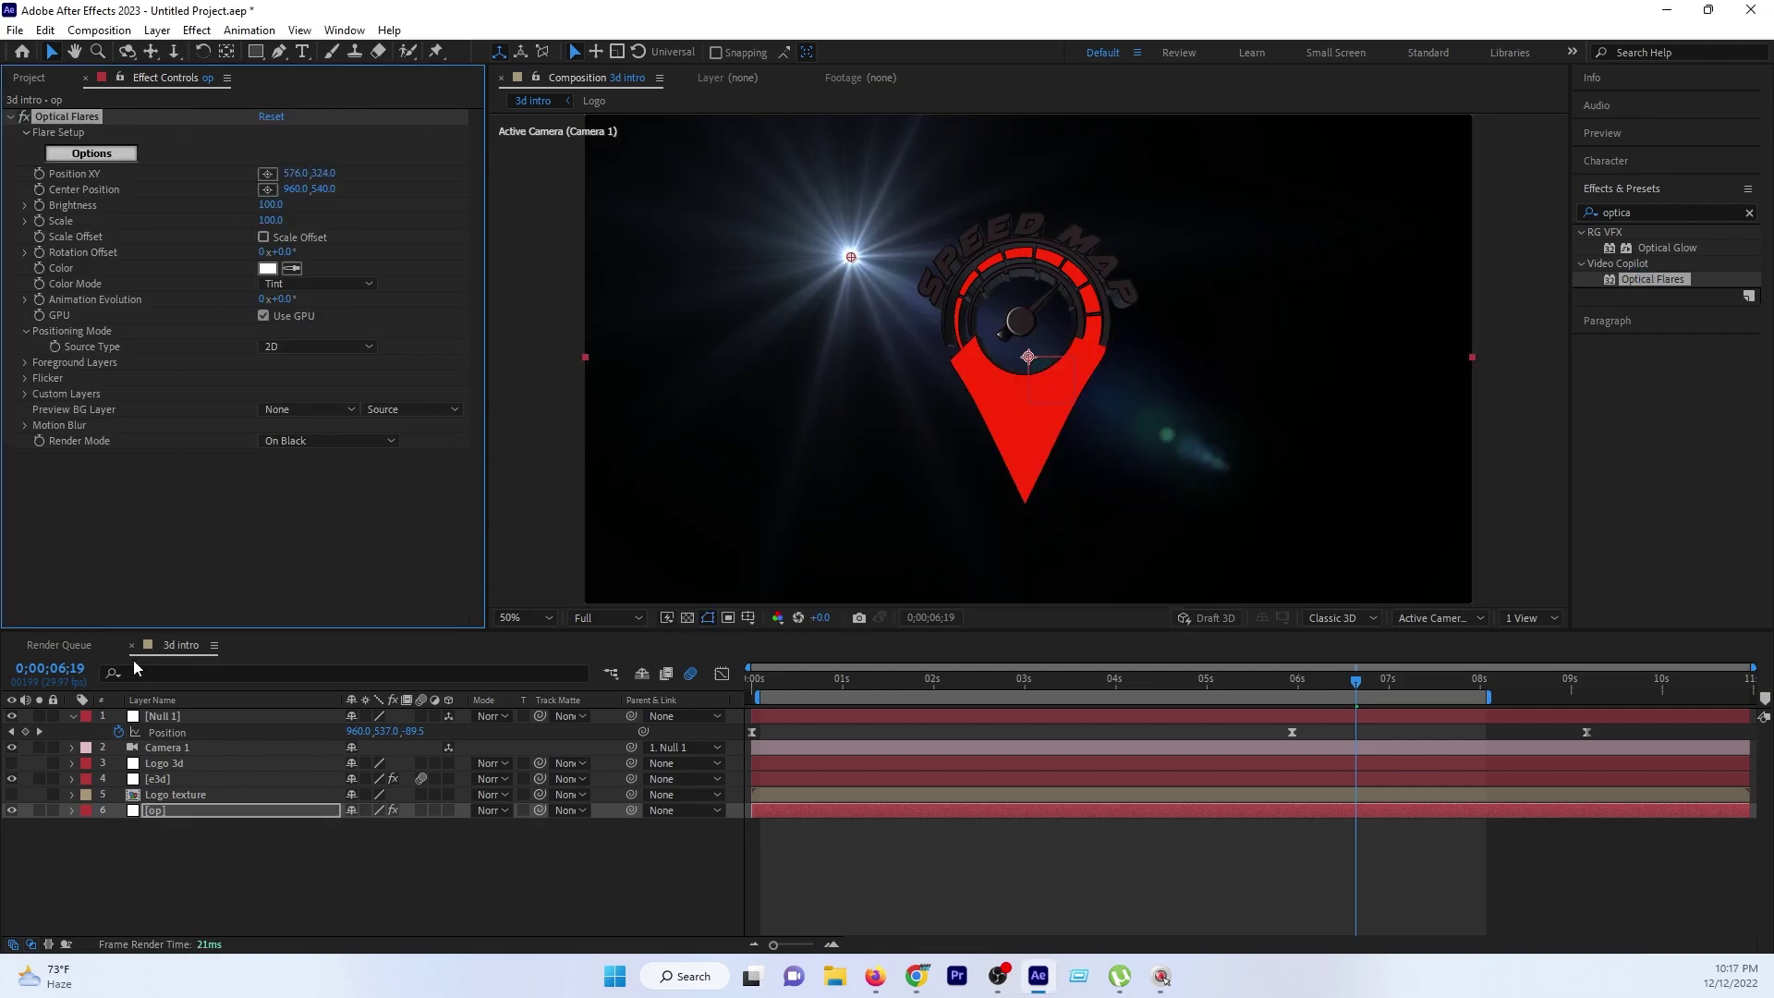
Clear all of the op layer's Optical Flares elements and replace them with one Glow element.
{"action": "left_click", "coordinate": [150, 812]}
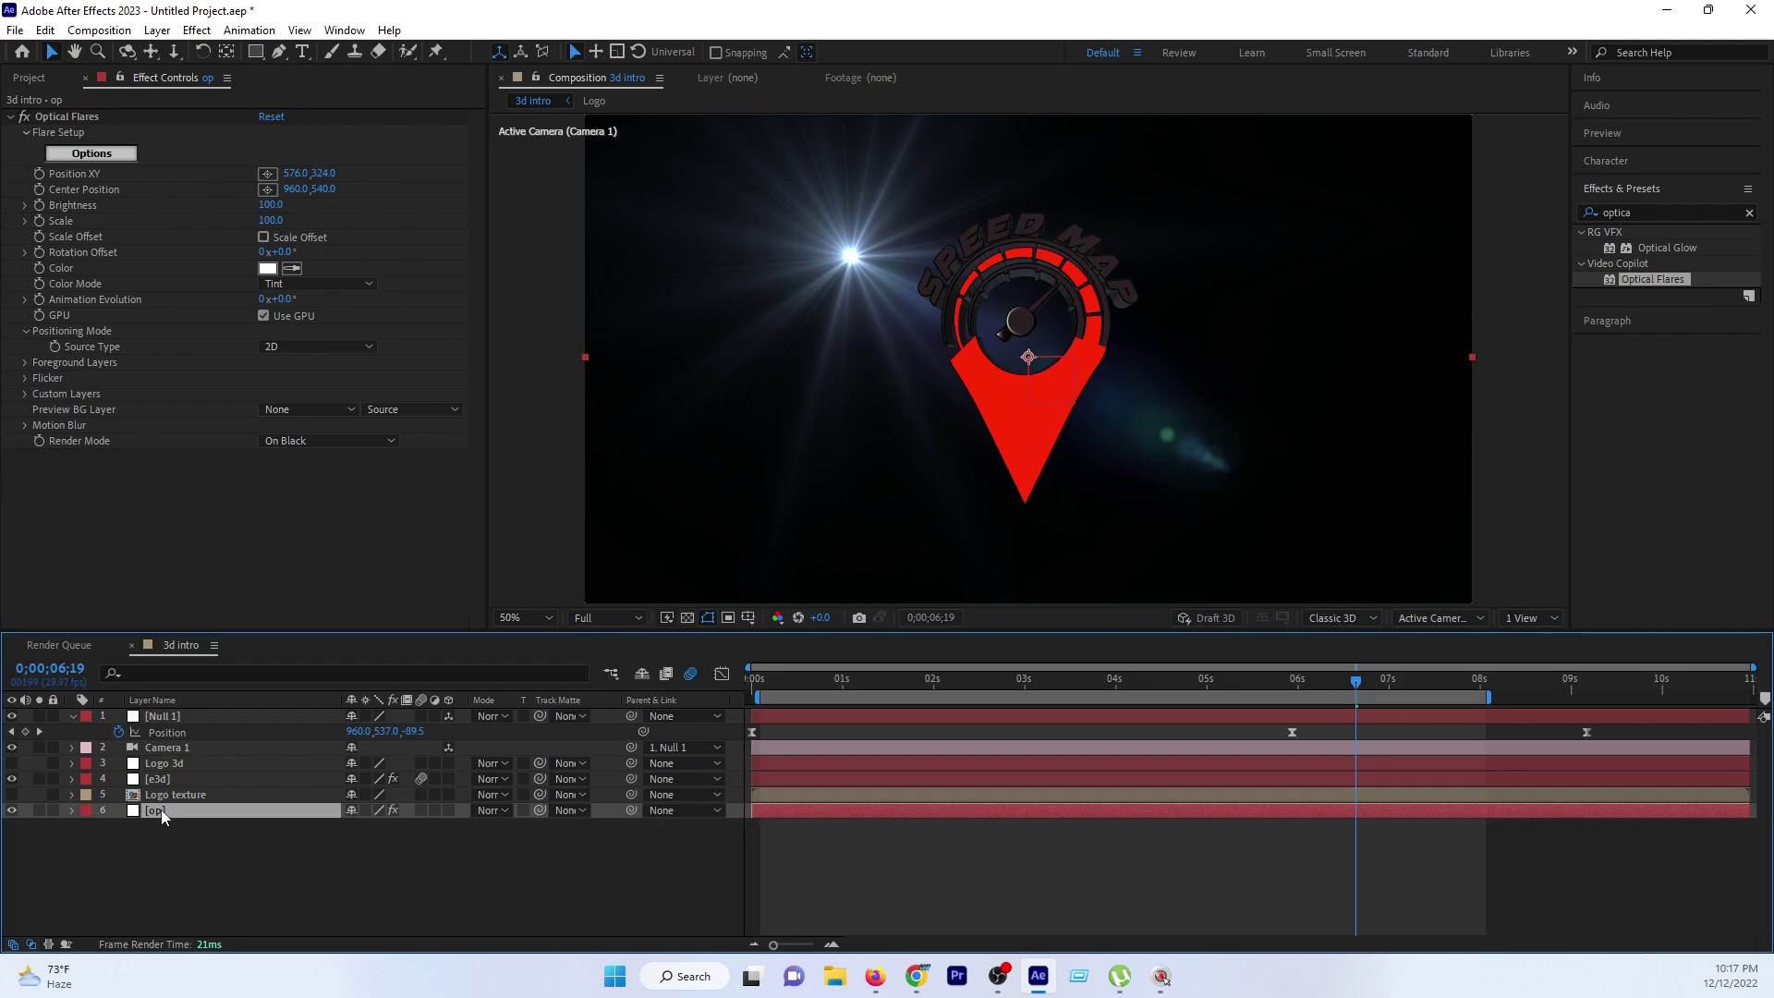
{"action": "left_click", "coordinate": [83, 154]}
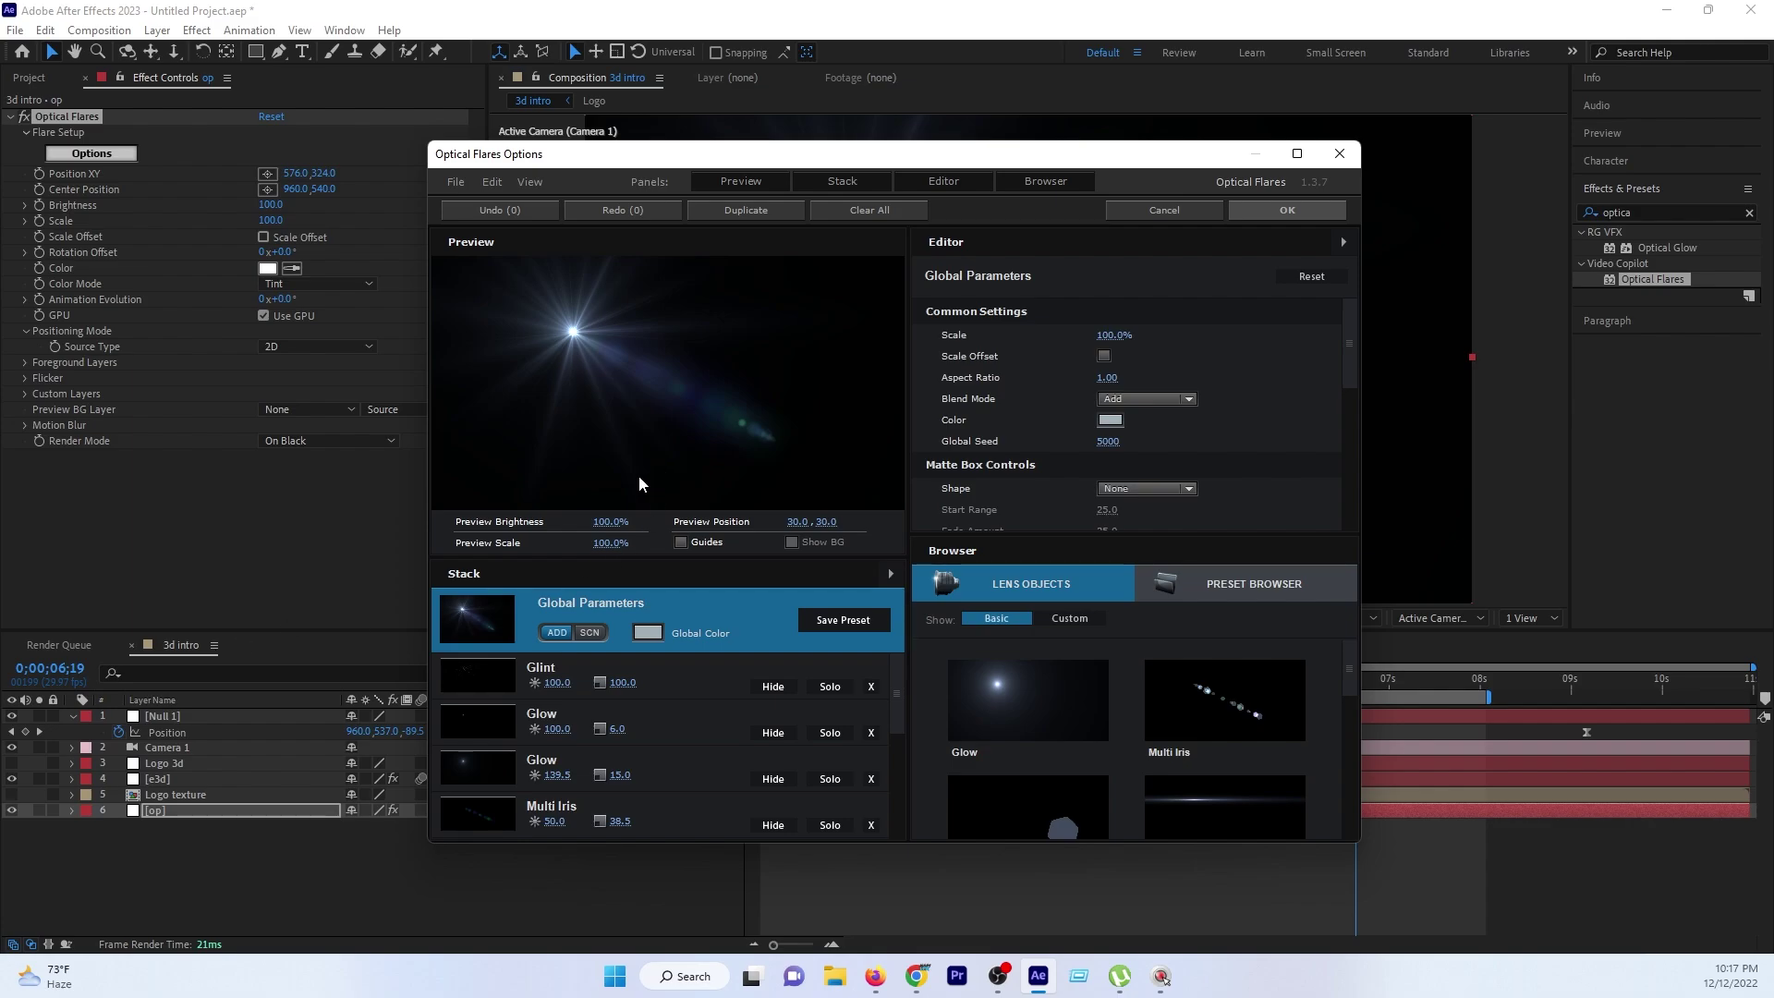
{"action": "left_click", "coordinate": [851, 213]}
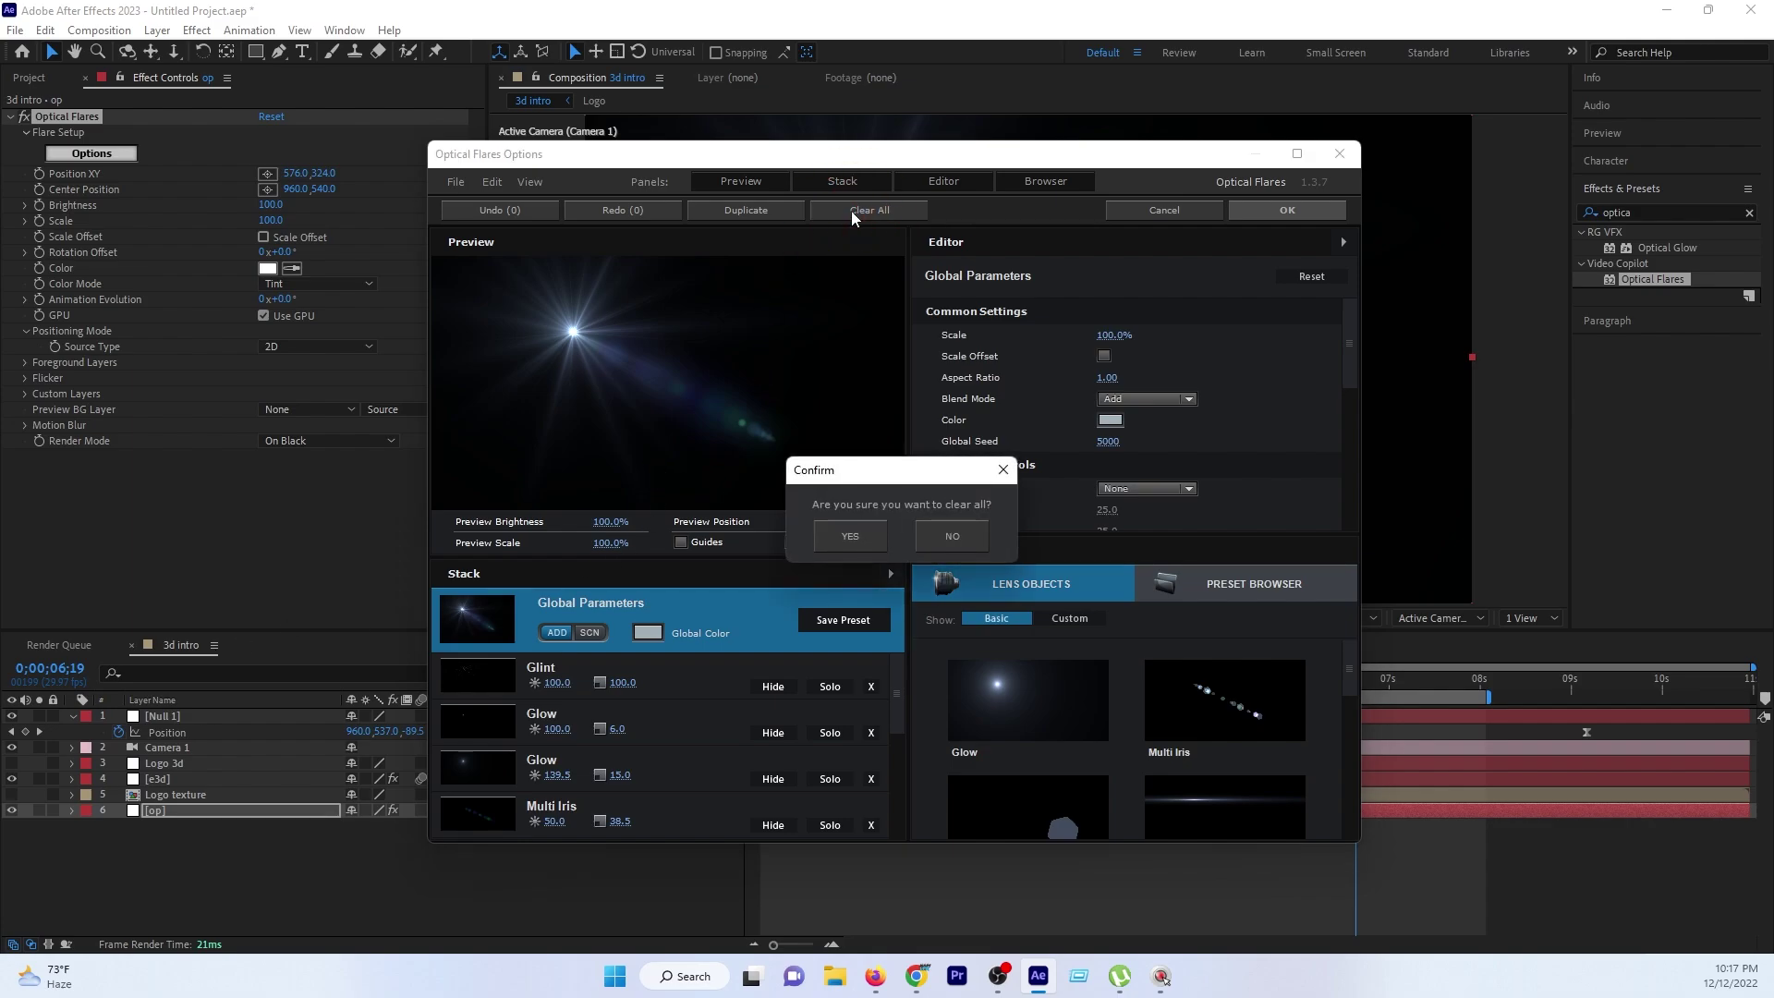
{"action": "left_click", "coordinate": [852, 536]}
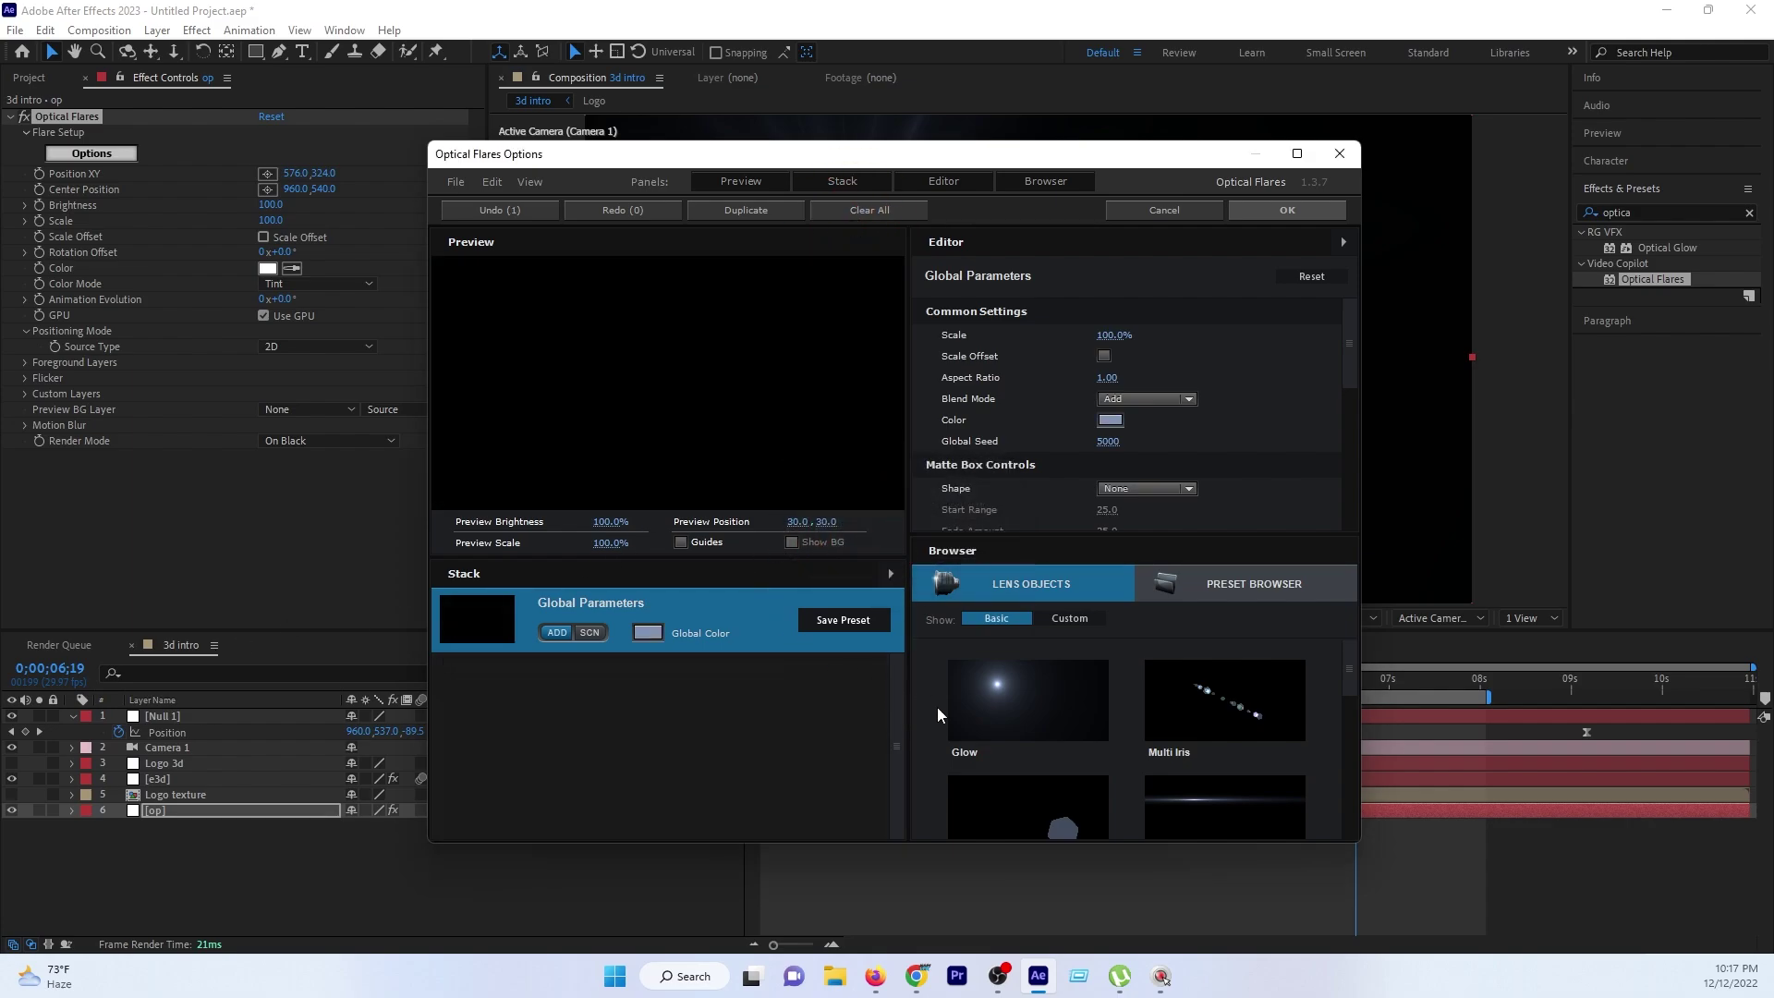
{"action": "scroll", "coordinate": [939, 710], "scroll_direction": "down", "scroll_amount": 1}
{"action": "scroll", "coordinate": [991, 697], "scroll_direction": "up", "scroll_amount": 1}
{"action": "left_click", "coordinate": [1002, 693]}
{"action": "left_click", "coordinate": [1266, 209]}
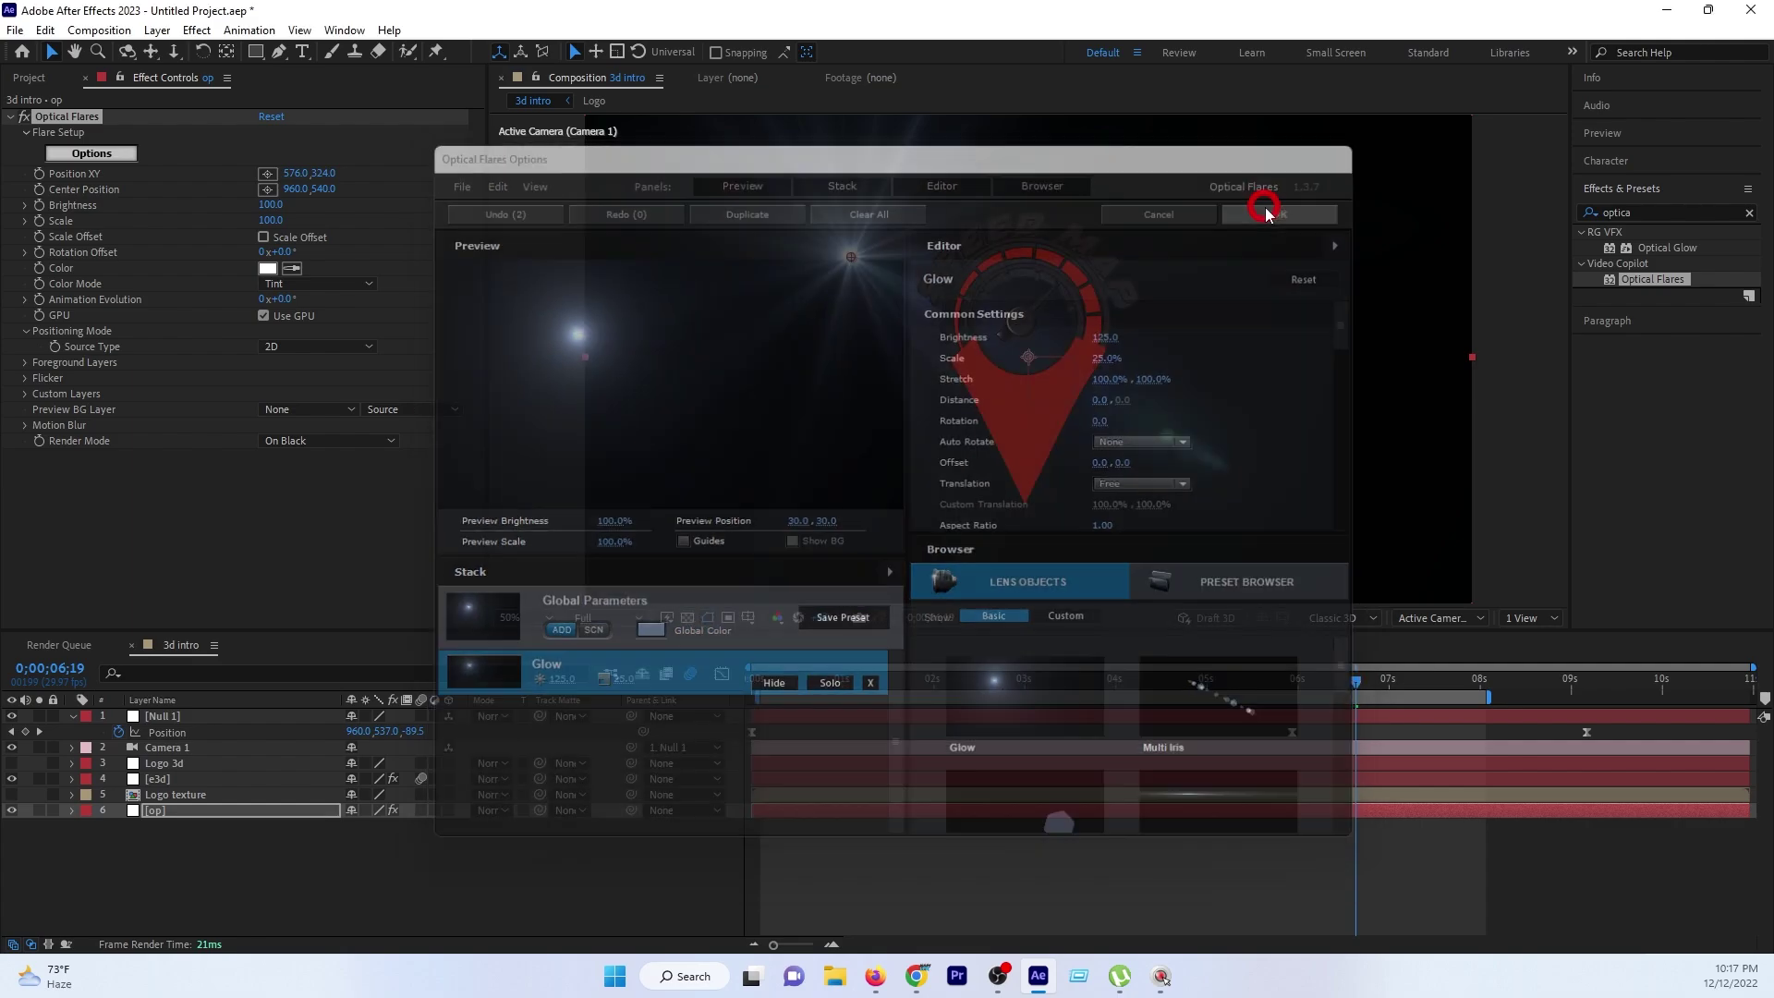
Move the glow to Position XY 2, 542, tint it red, and dim its Brightness to 70.
{"action": "left_click_drag", "start_coordinate": [850, 258], "coordinate": [811, 298]}
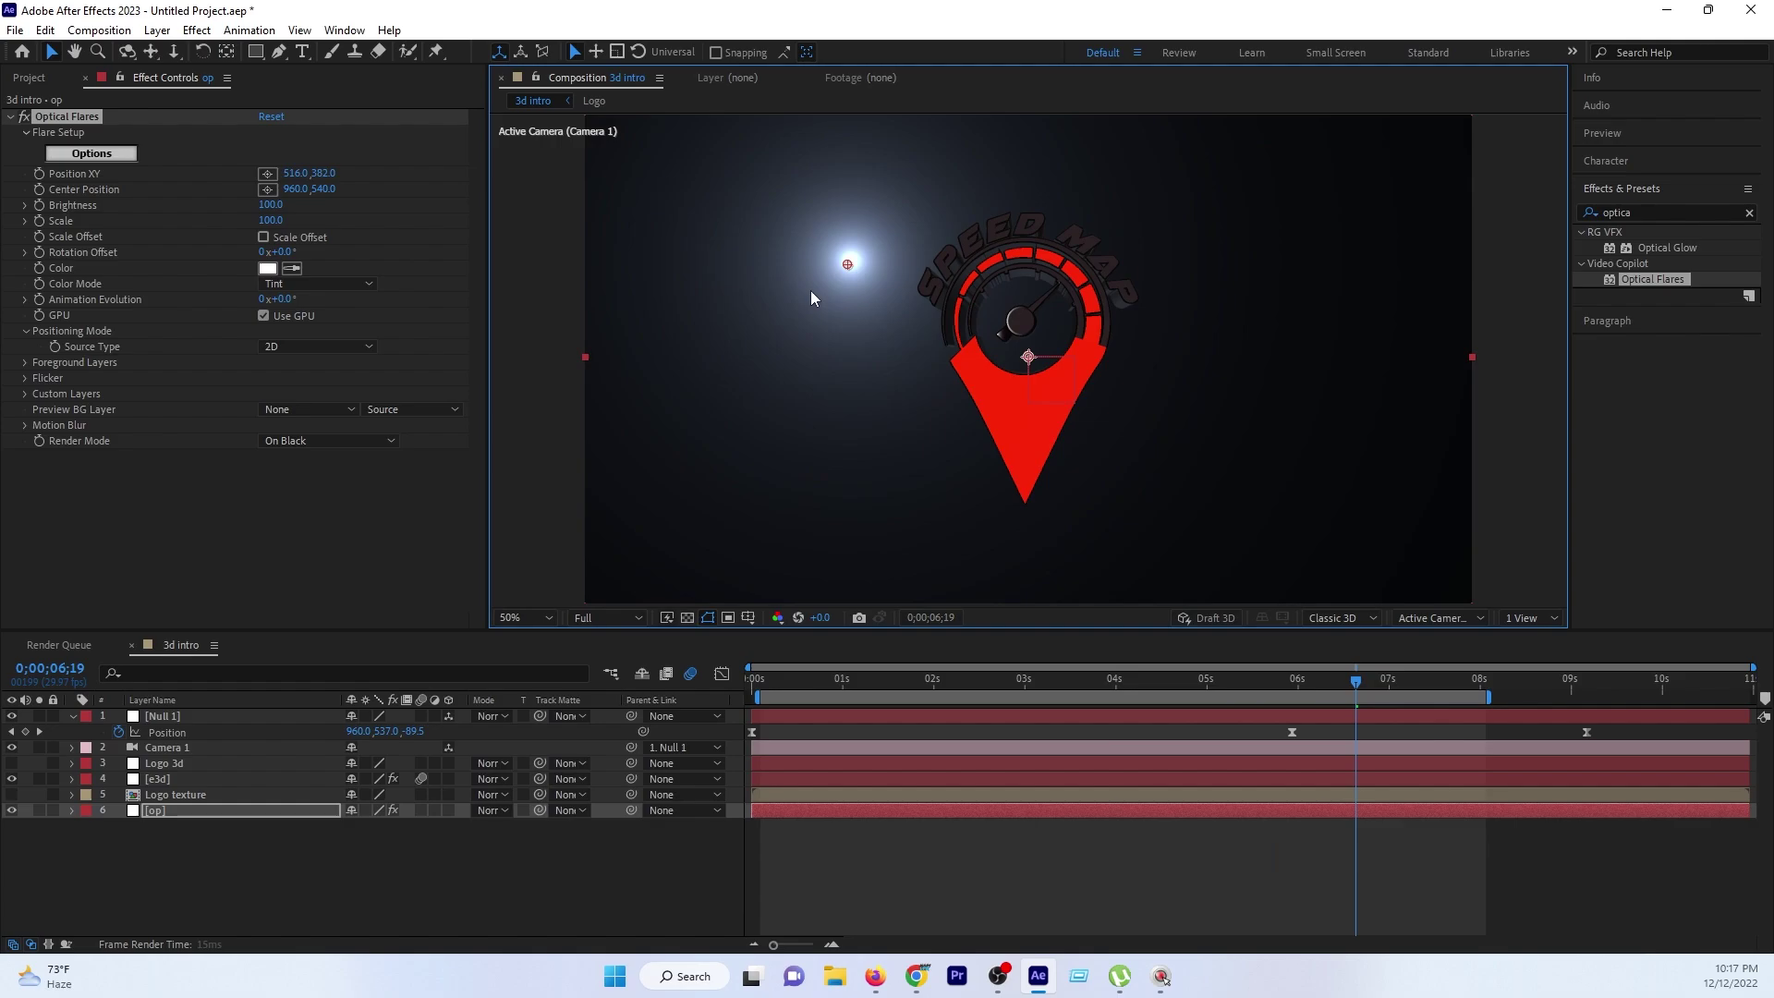
{"action": "left_click_drag", "start_coordinate": [647, 356], "coordinate": [587, 363]}
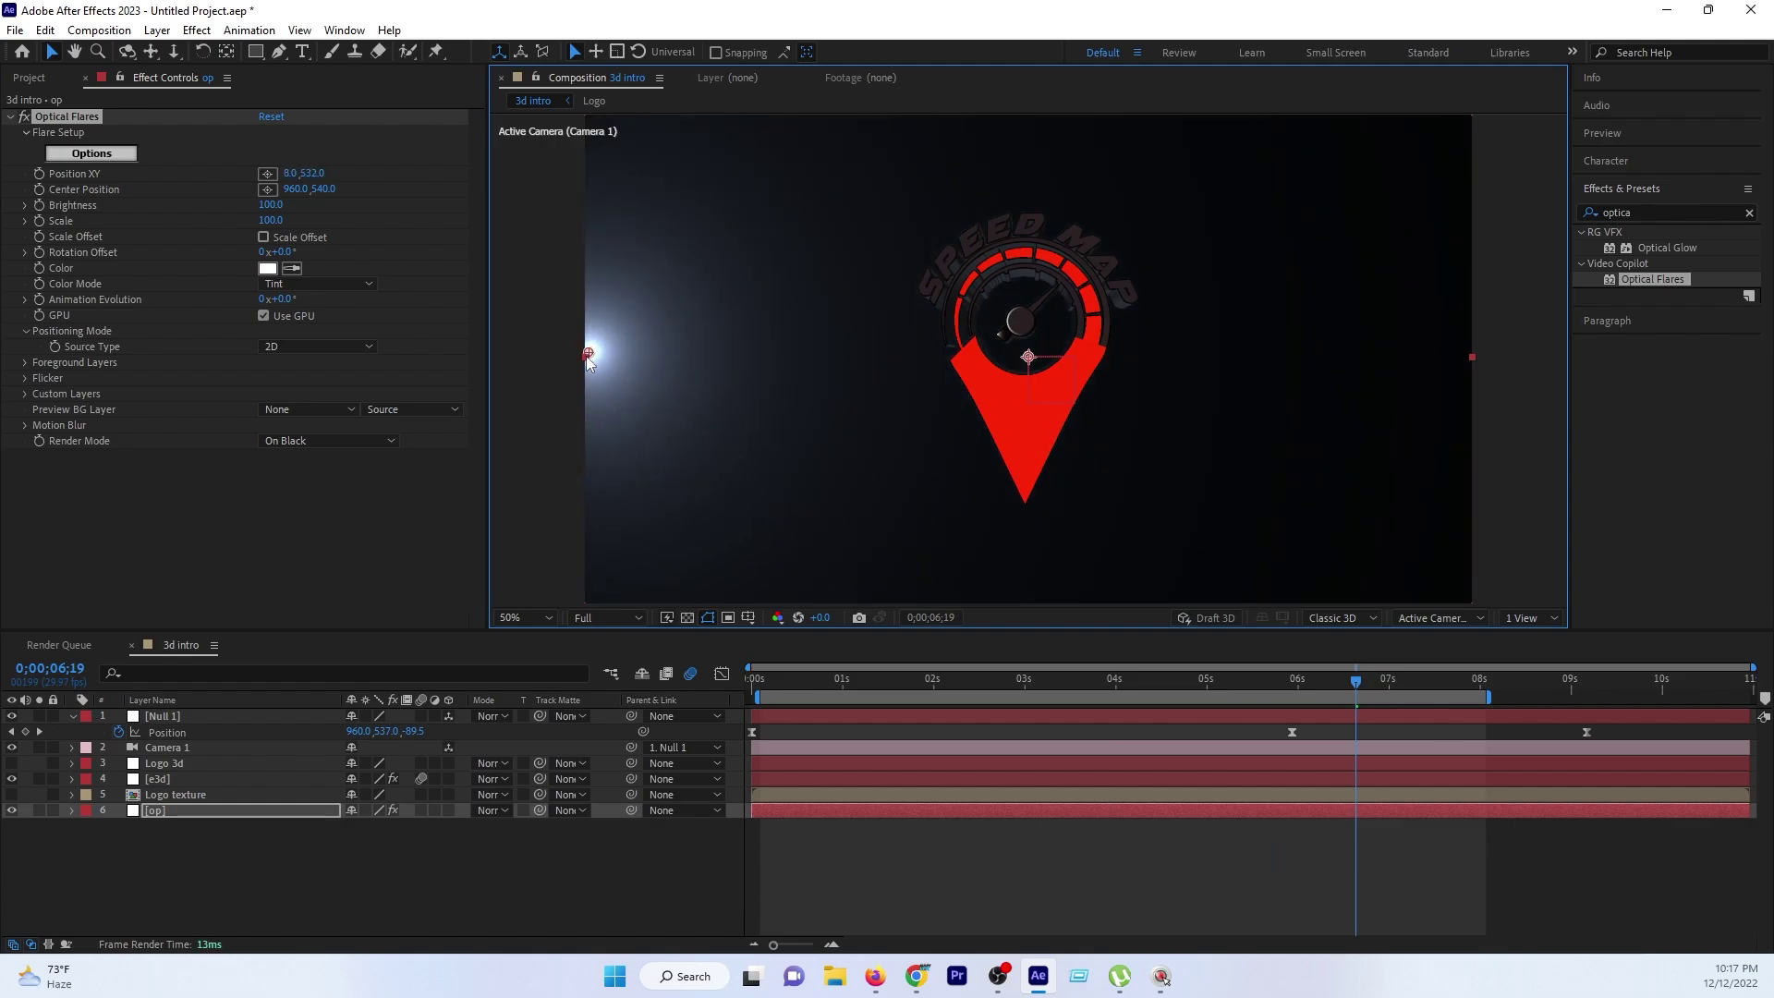
{"action": "left_click", "coordinate": [267, 268]}
{"action": "mouse_move", "coordinate": [332, 582]}
{"action": "left_mouse_down"}
{"action": "mouse_move", "coordinate": [370, 510]}
{"action": "mouse_move", "coordinate": [357, 504]}
{"action": "left_mouse_up"}
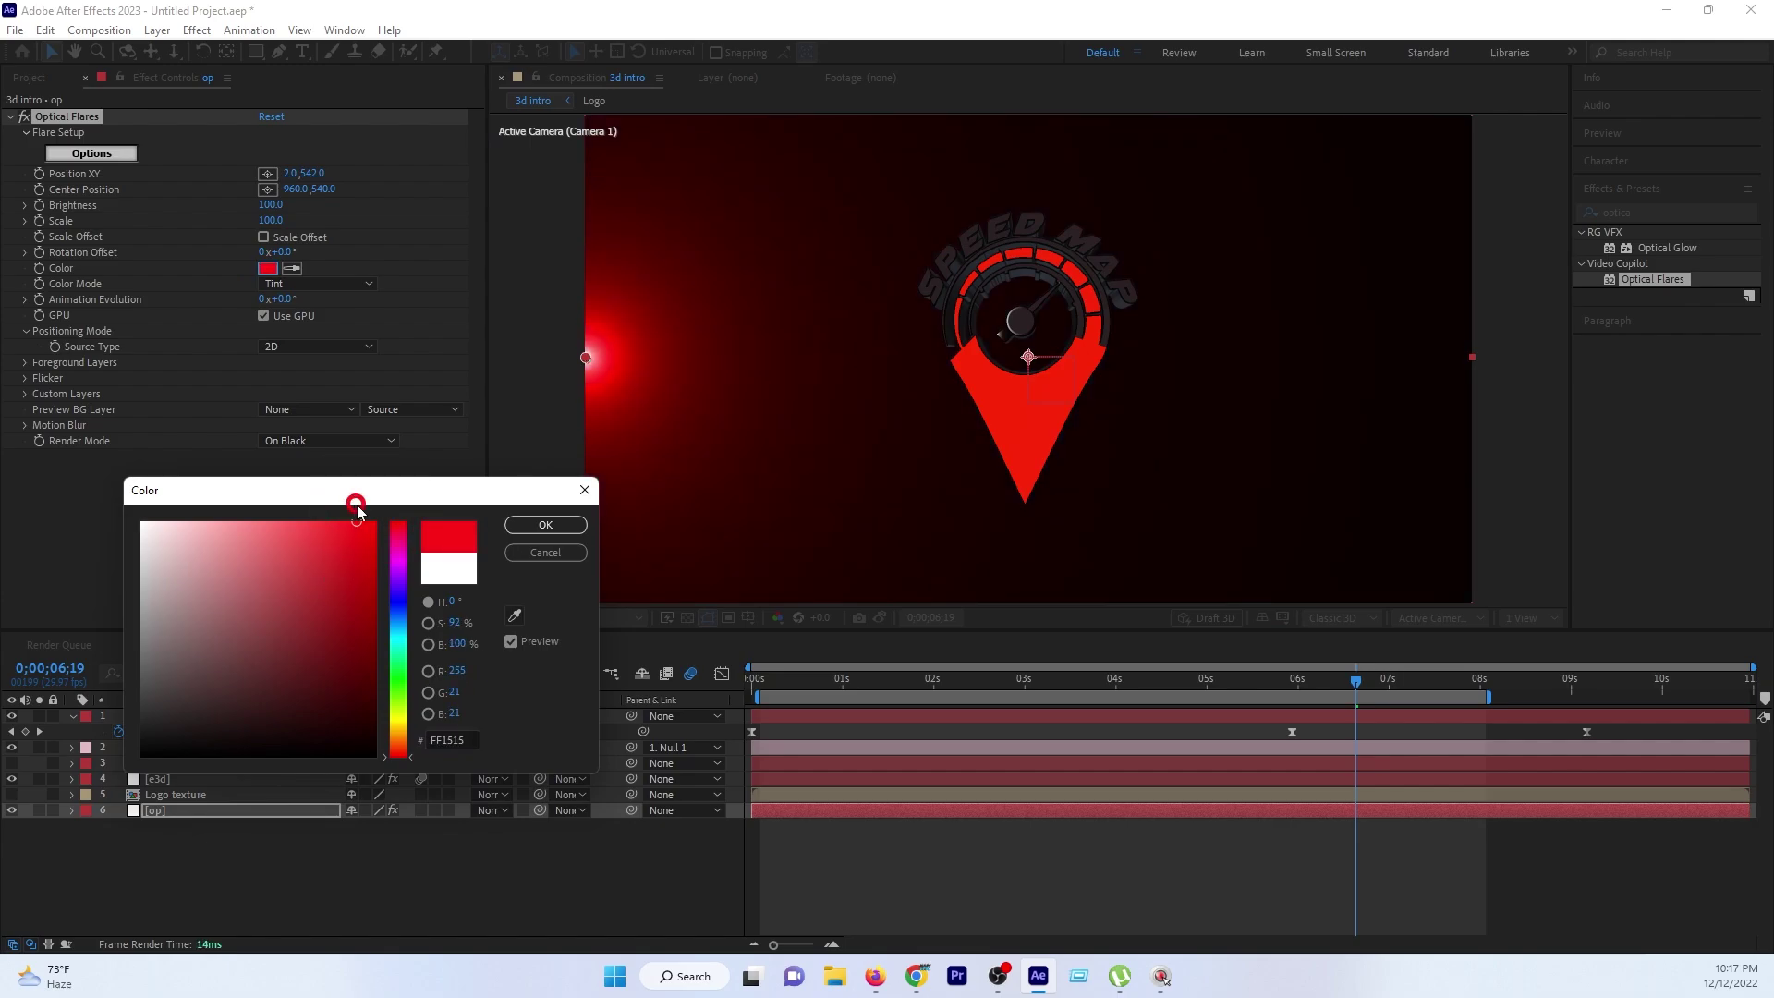
{"action": "left_click", "coordinate": [545, 524]}
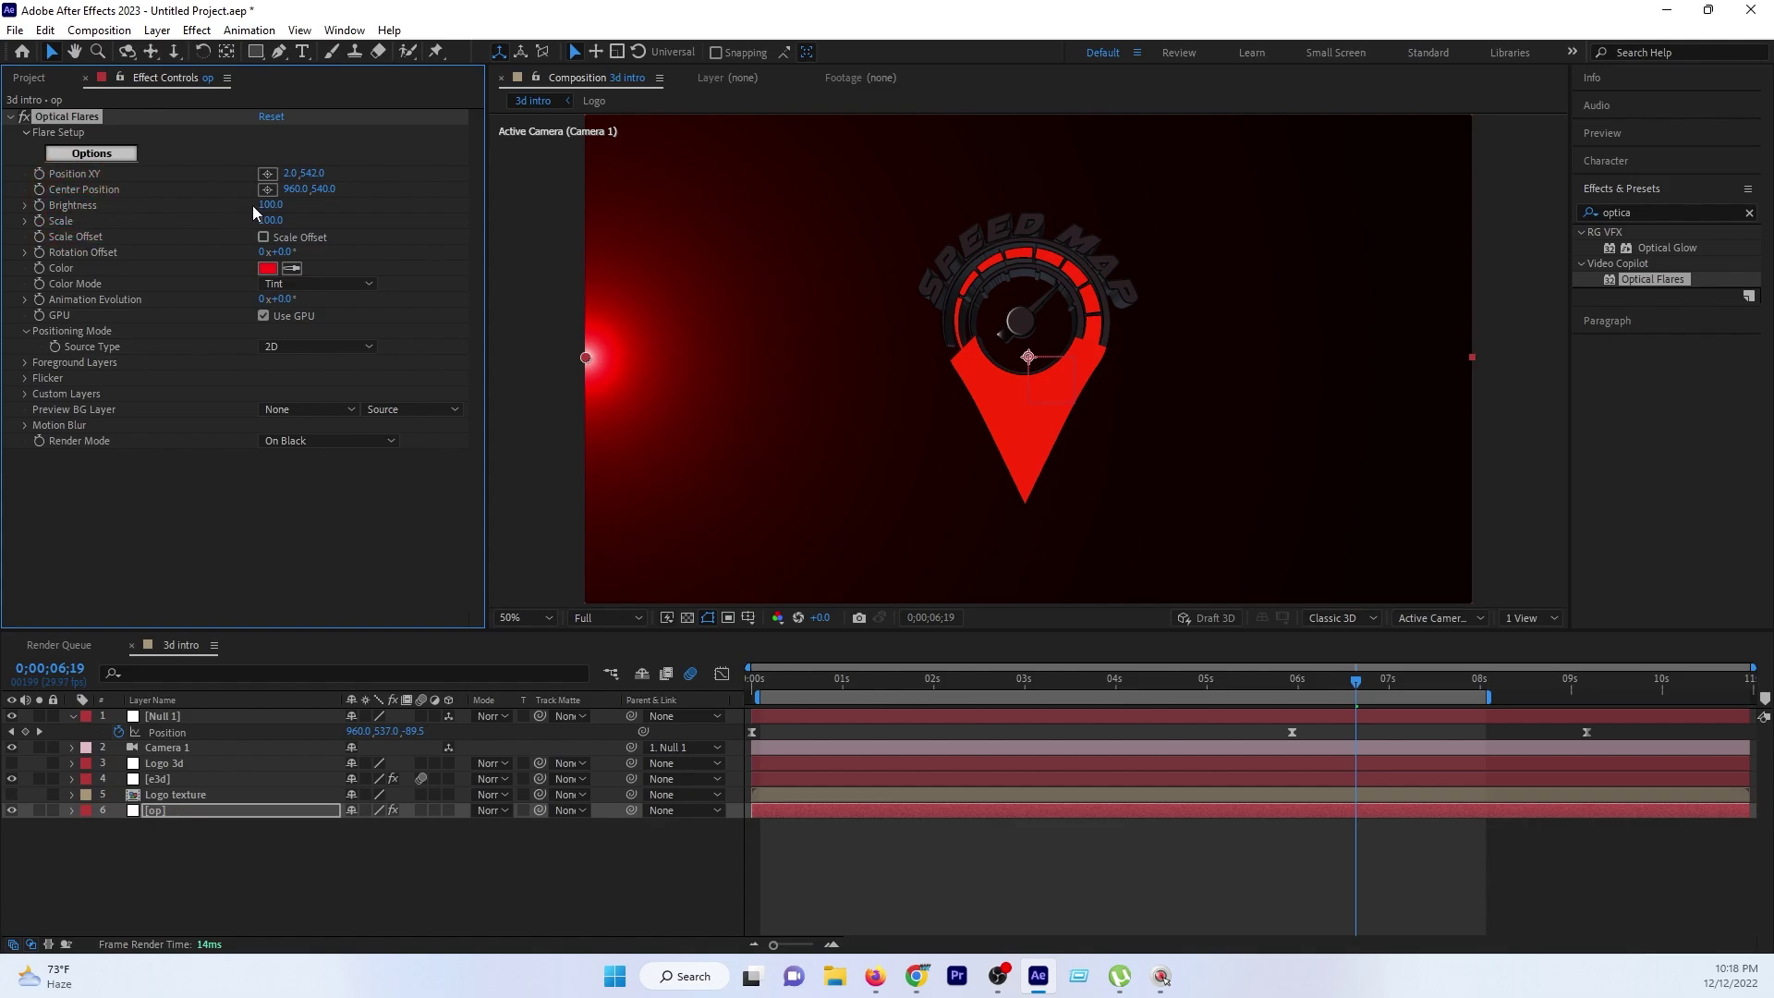
{"action": "left_click_drag", "start_coordinate": [262, 205], "coordinate": [261, 210]}
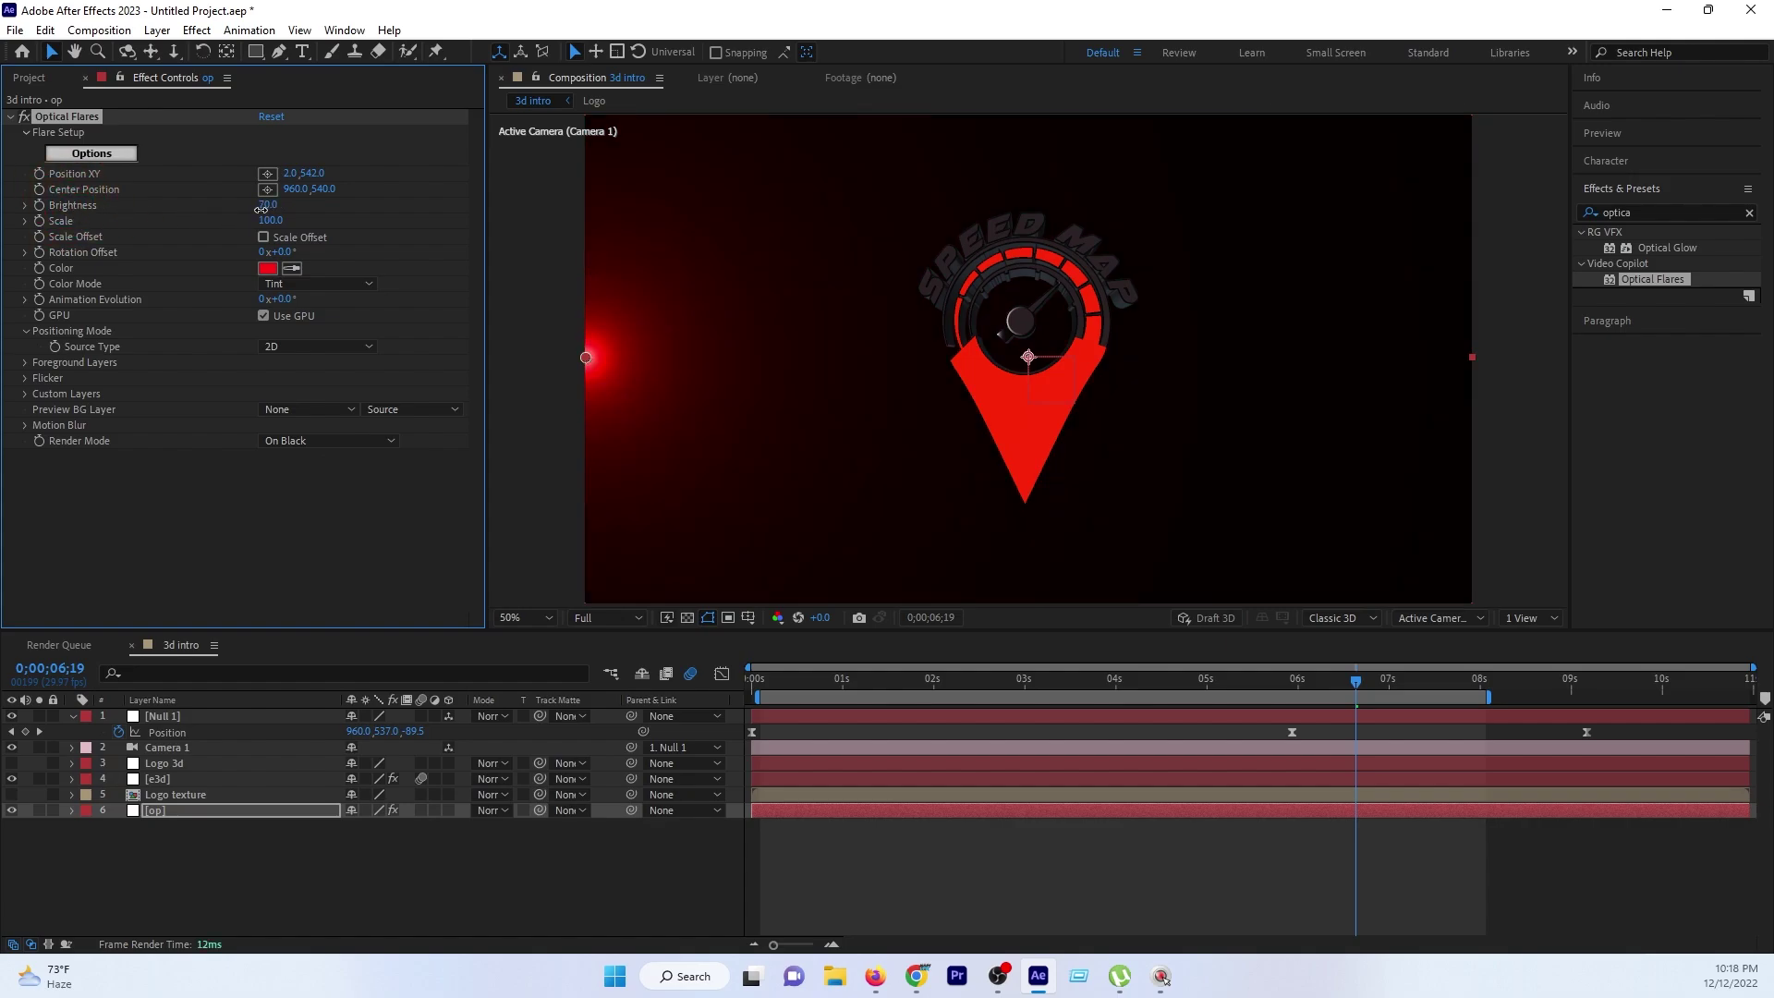
Push the flare just off-frame to Position XY -124, 544, trying 3D Source Type before reverting to 2D.
{"action": "left_click", "coordinate": [279, 347]}
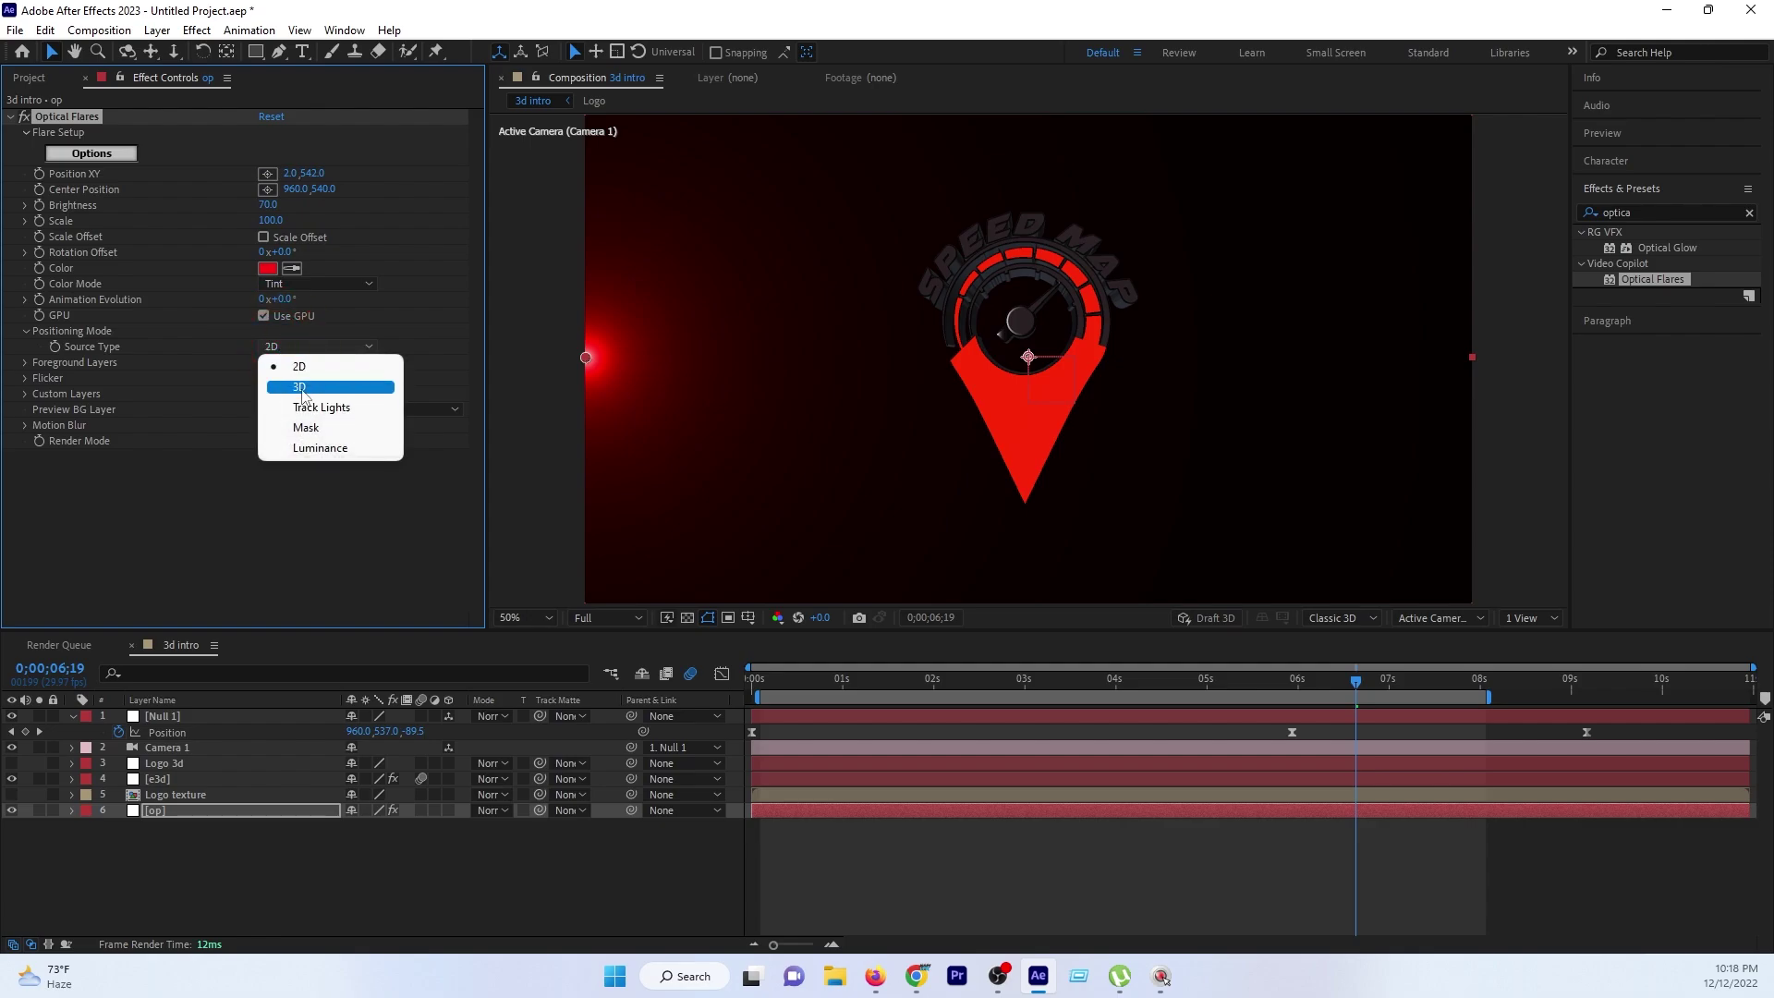
{"action": "left_click", "coordinate": [301, 388]}
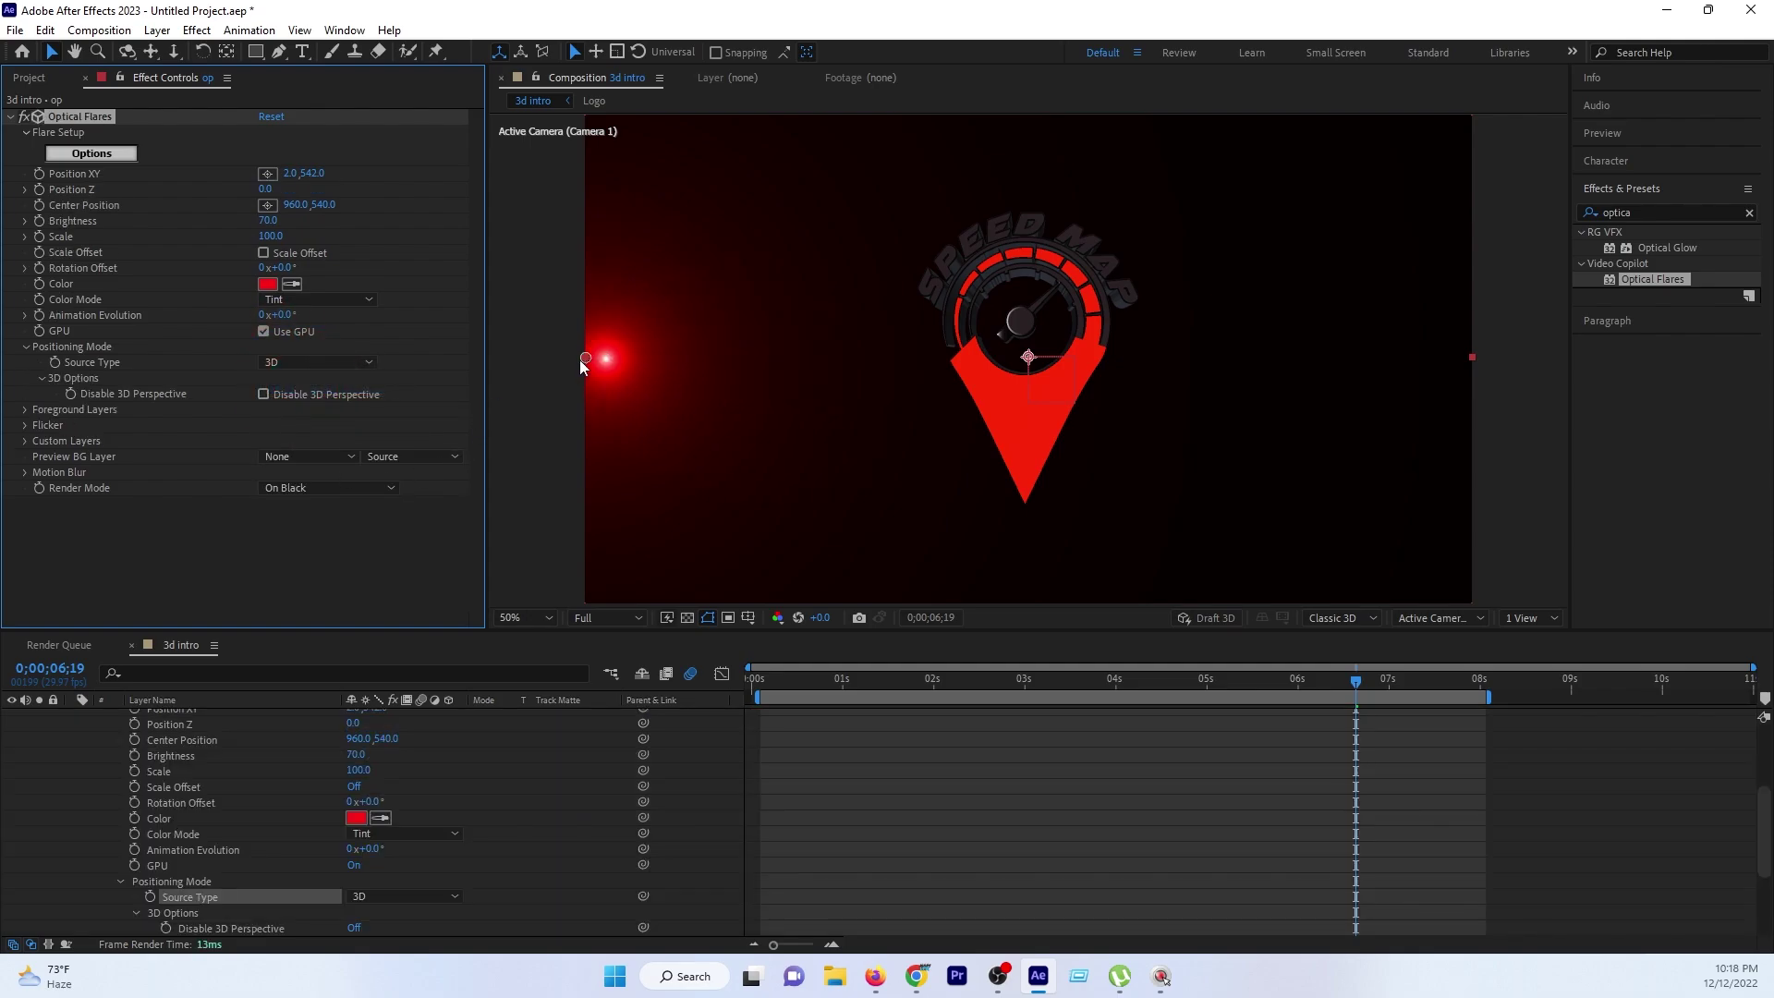
{"action": "left_click_drag", "start_coordinate": [585, 358], "coordinate": [523, 358]}
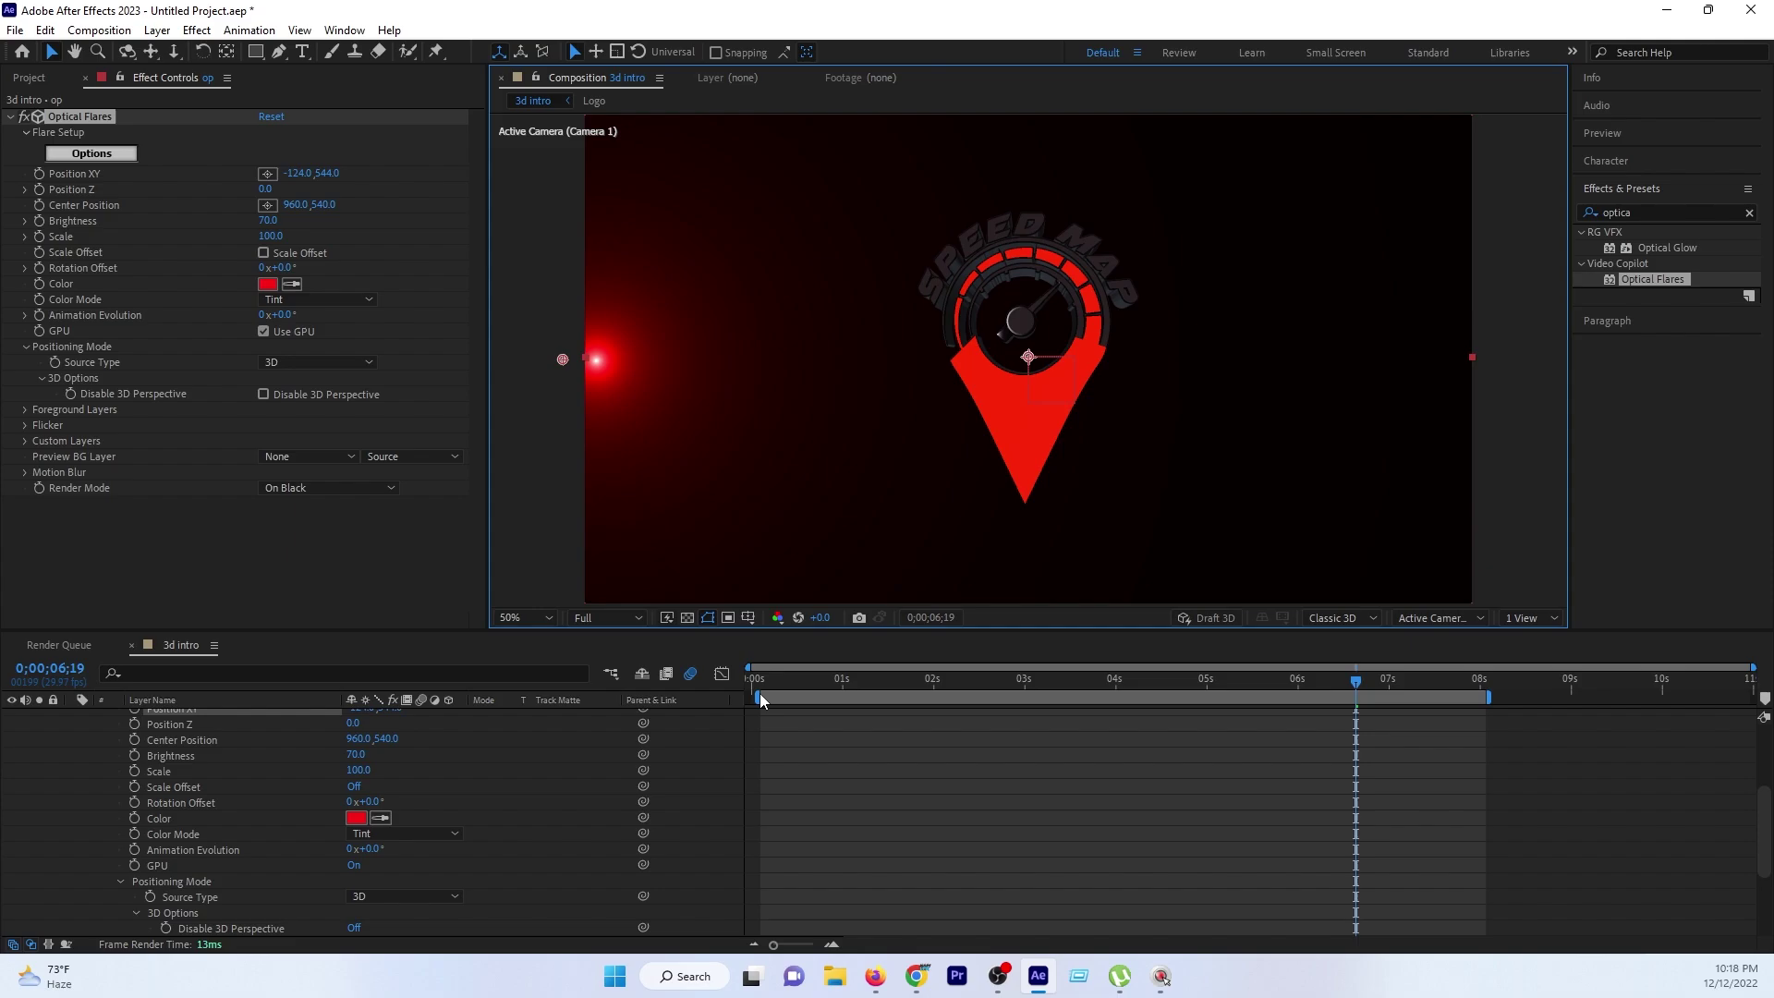
{"action": "left_click_drag", "start_coordinate": [782, 682], "coordinate": [1414, 694]}
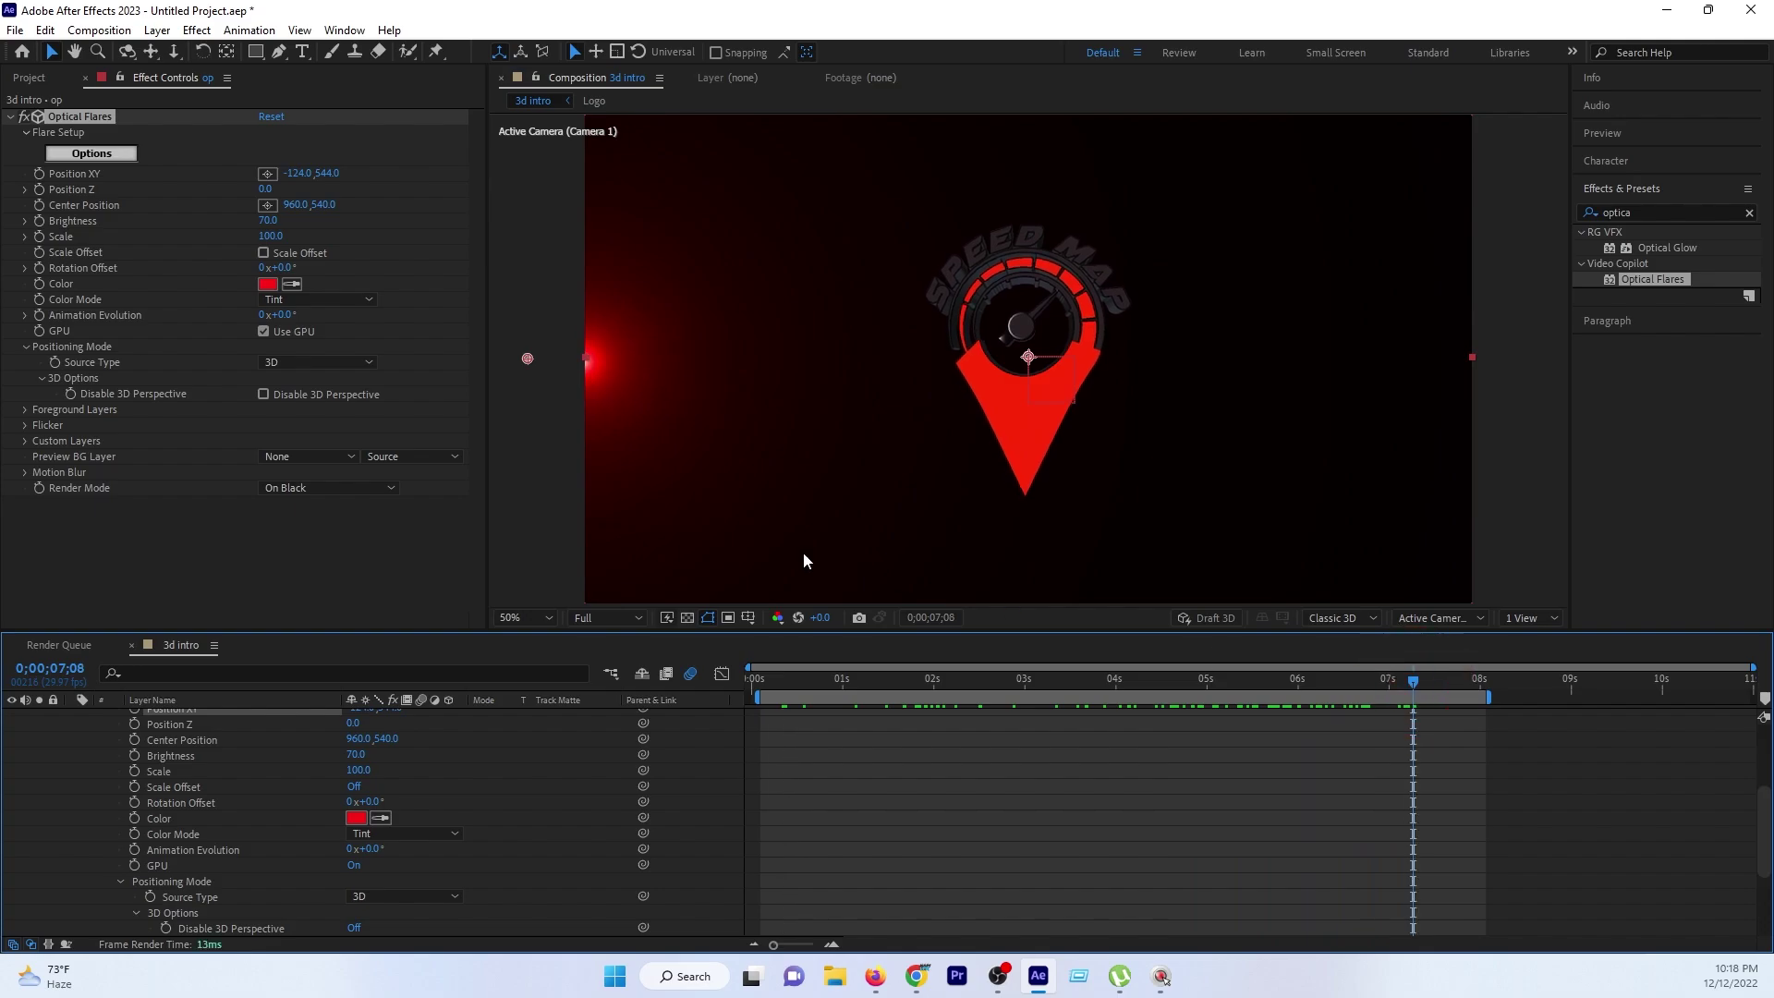
{"action": "left_click", "coordinate": [368, 362]}
{"action": "left_click", "coordinate": [287, 377]}
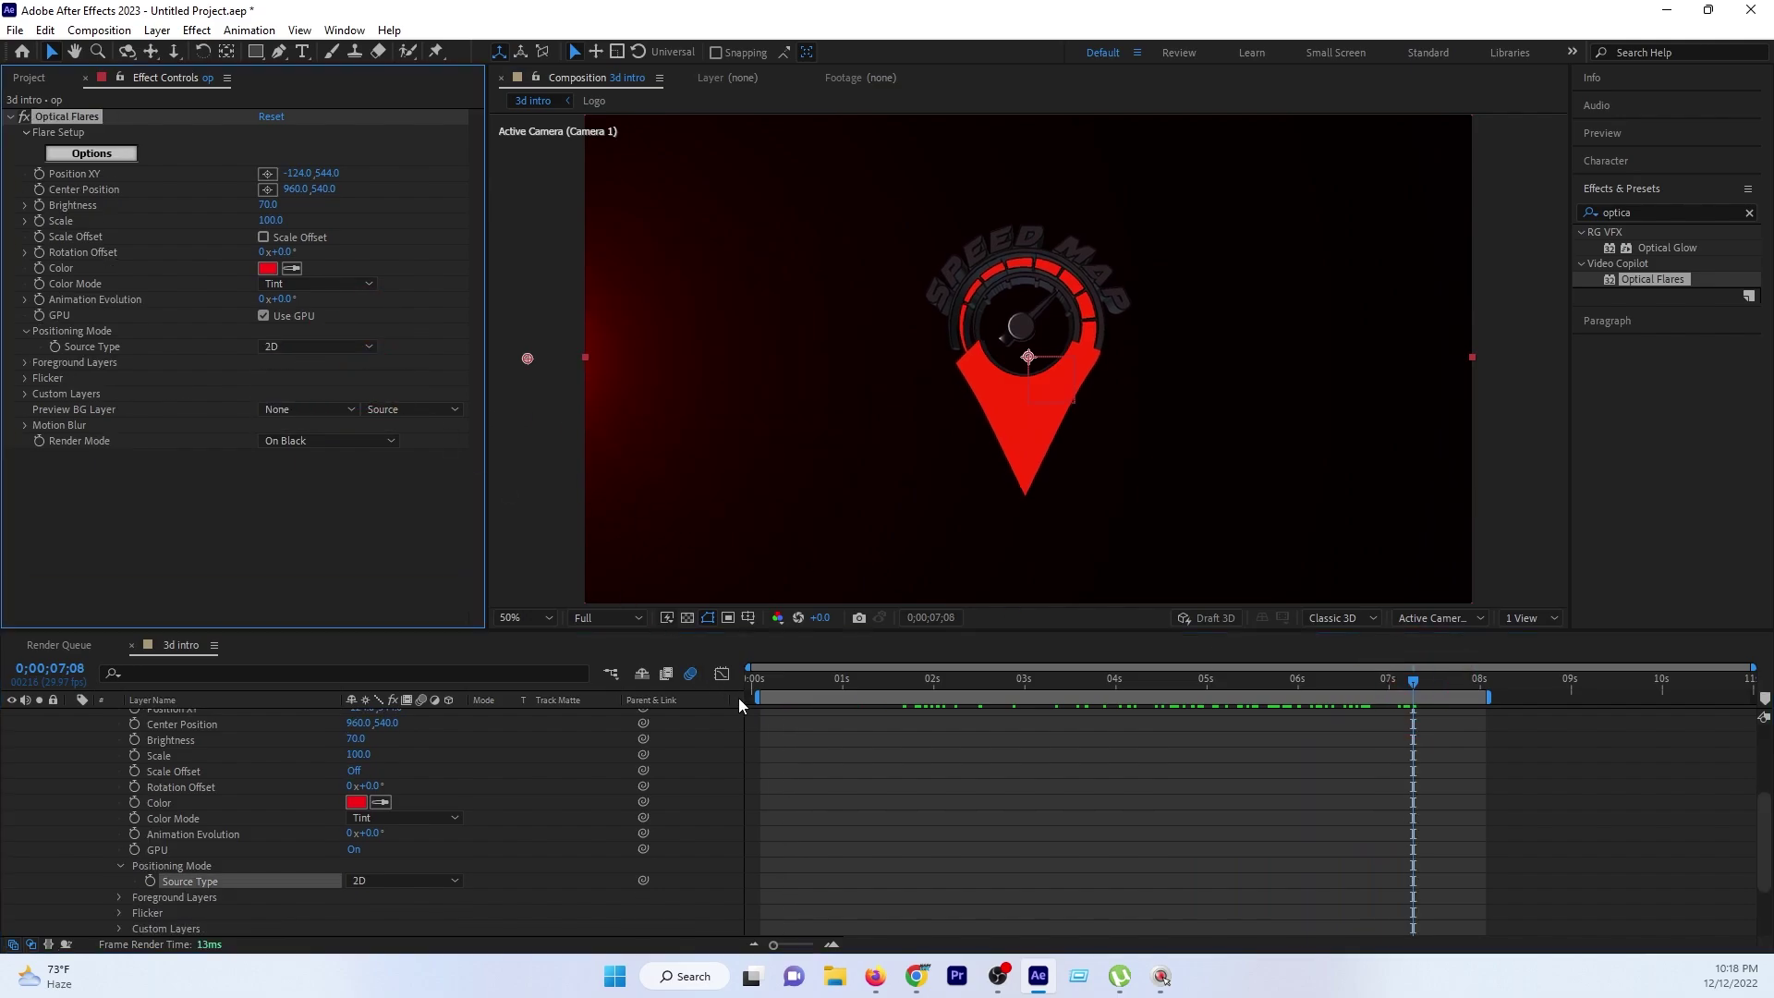
{"action": "left_click_drag", "start_coordinate": [769, 681], "coordinate": [1307, 712]}
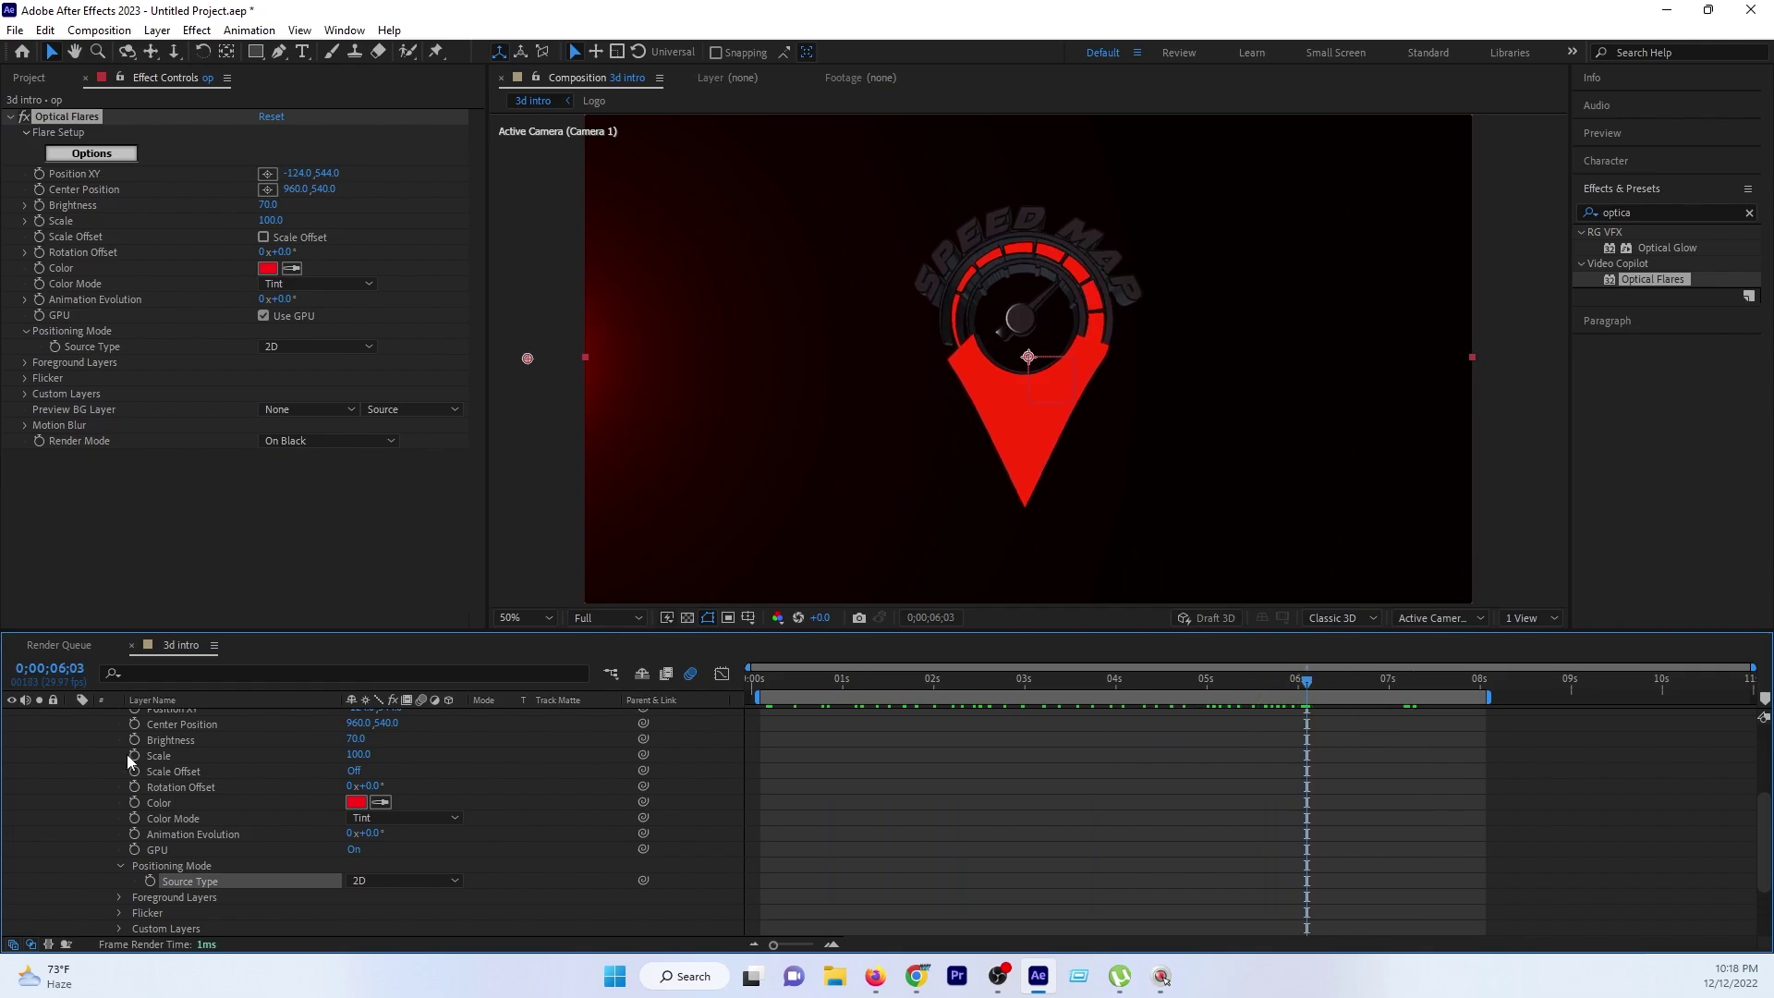
Set the flare's Render Mode to On Transparent and show the Project items.
{"action": "scroll", "coordinate": [78, 764], "scroll_direction": "up", "scroll_amount": 3}
{"action": "left_click", "coordinate": [74, 813]}
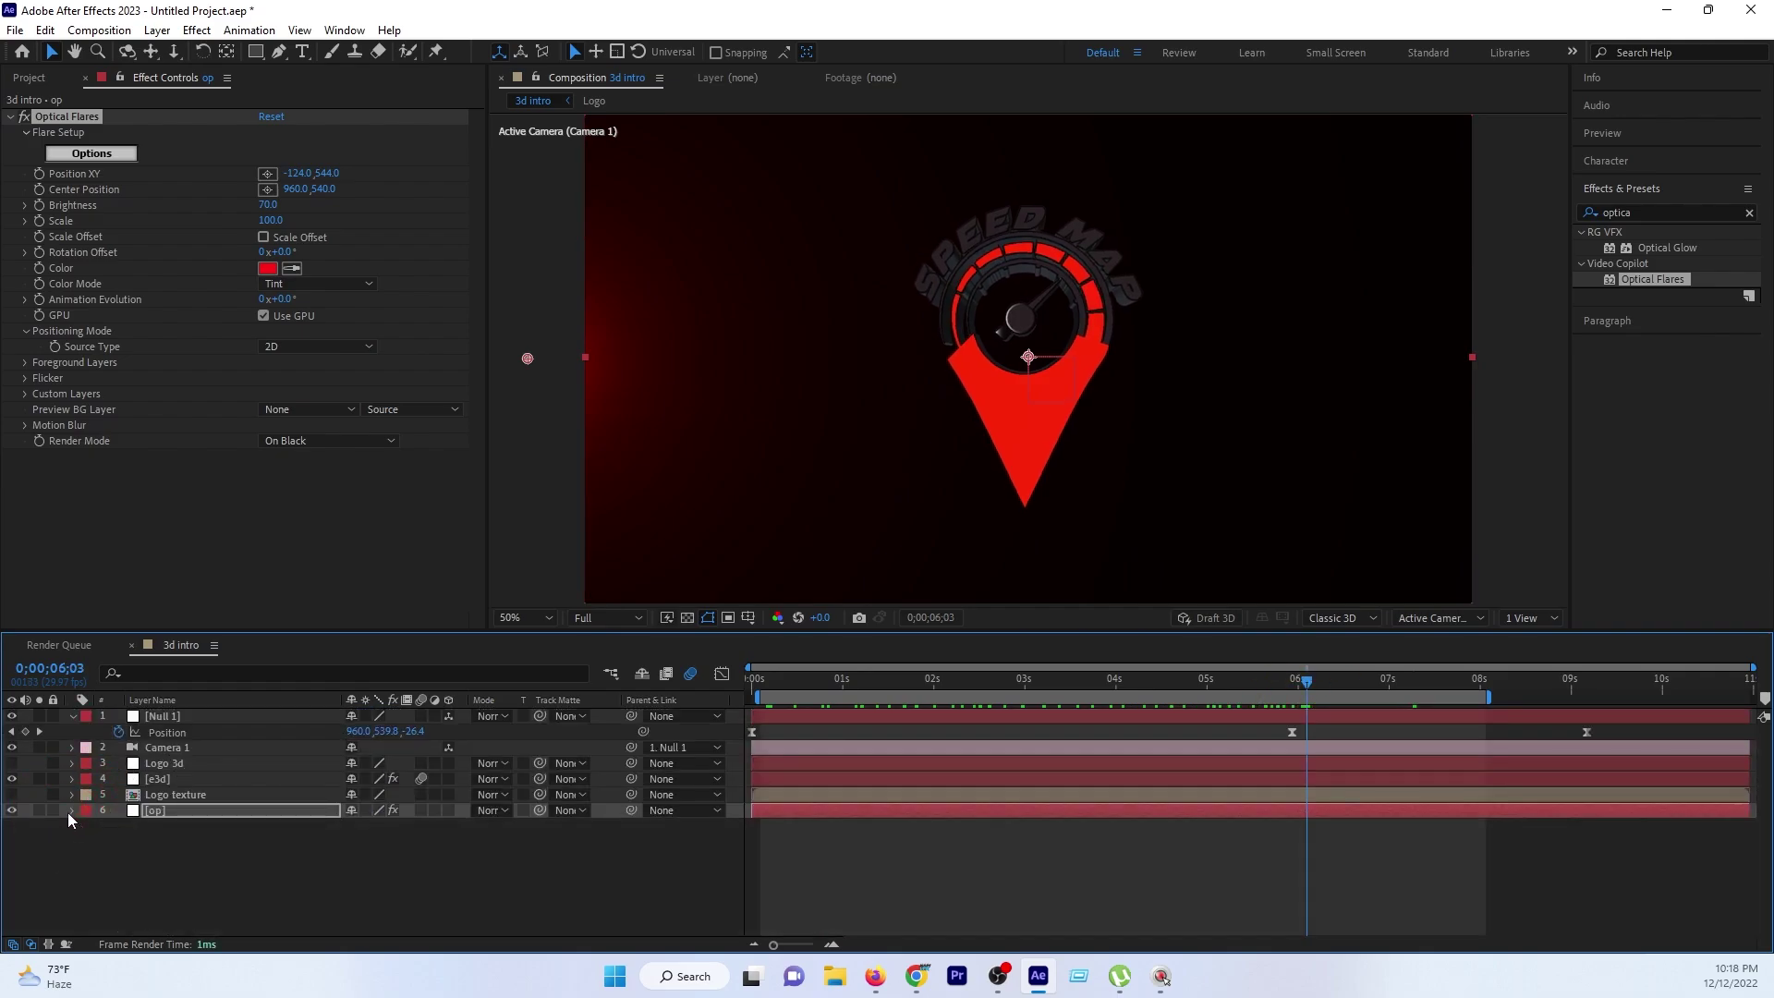
{"action": "left_click", "coordinate": [81, 441]}
{"action": "left_click", "coordinate": [314, 441]}
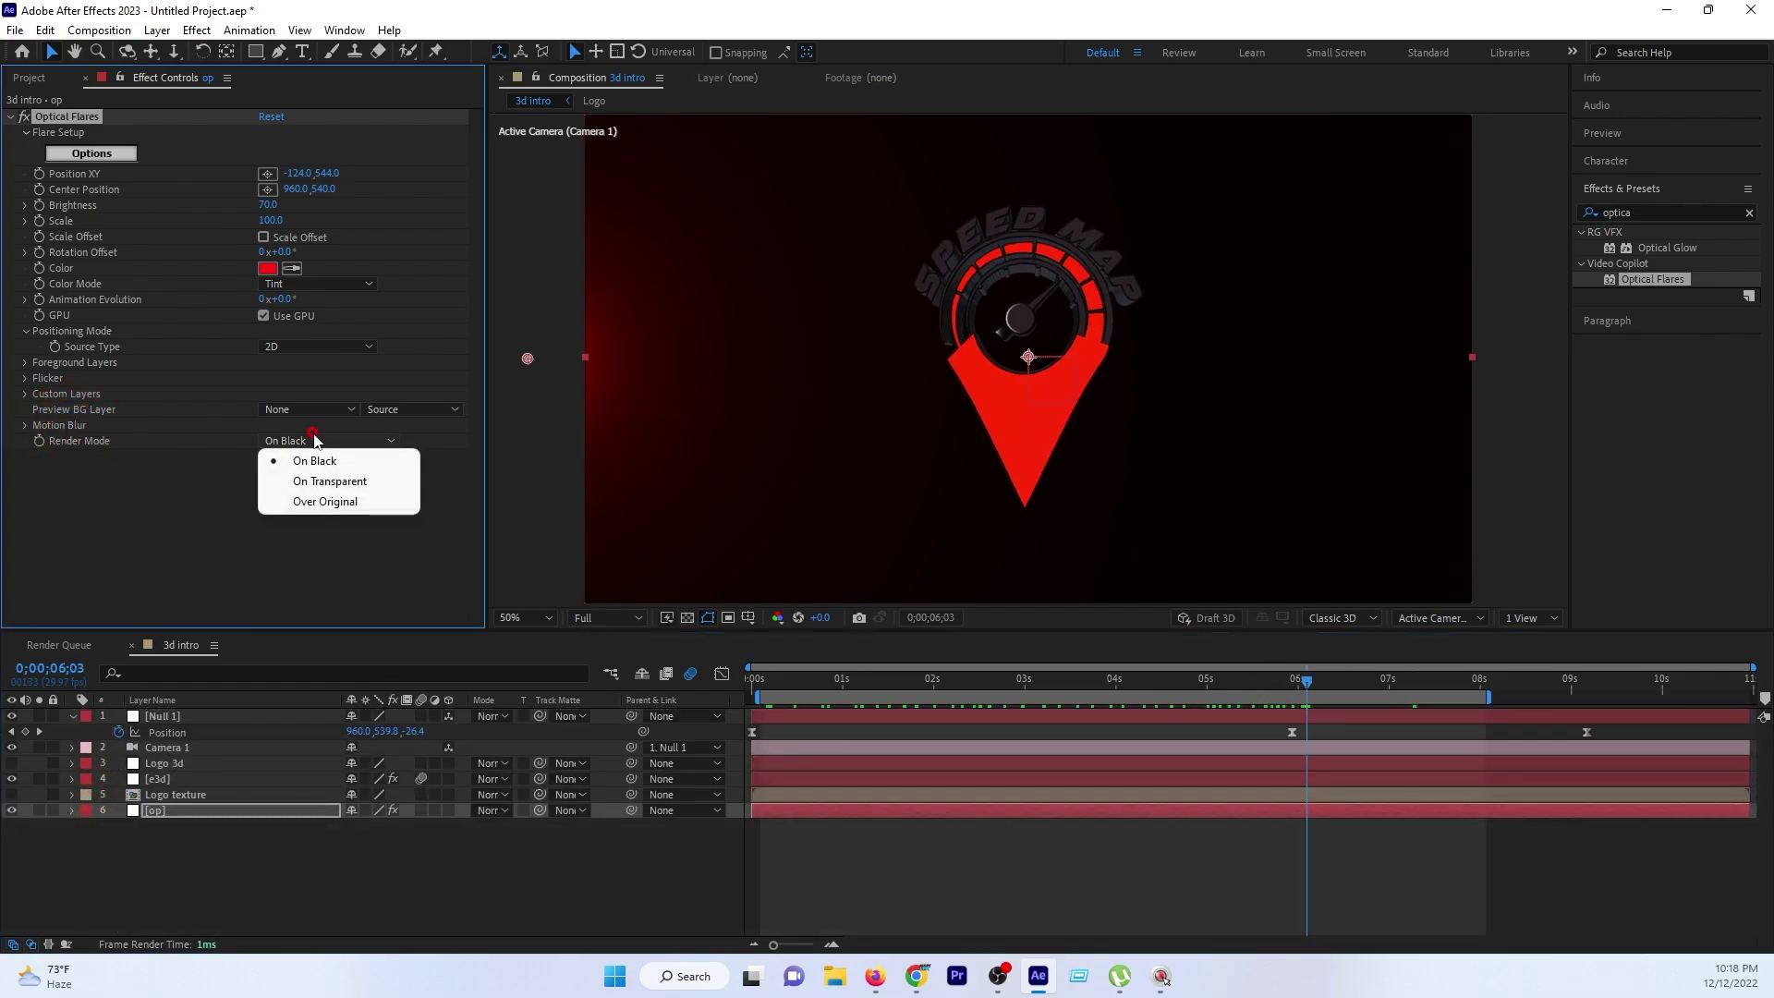
{"action": "left_click", "coordinate": [315, 480]}
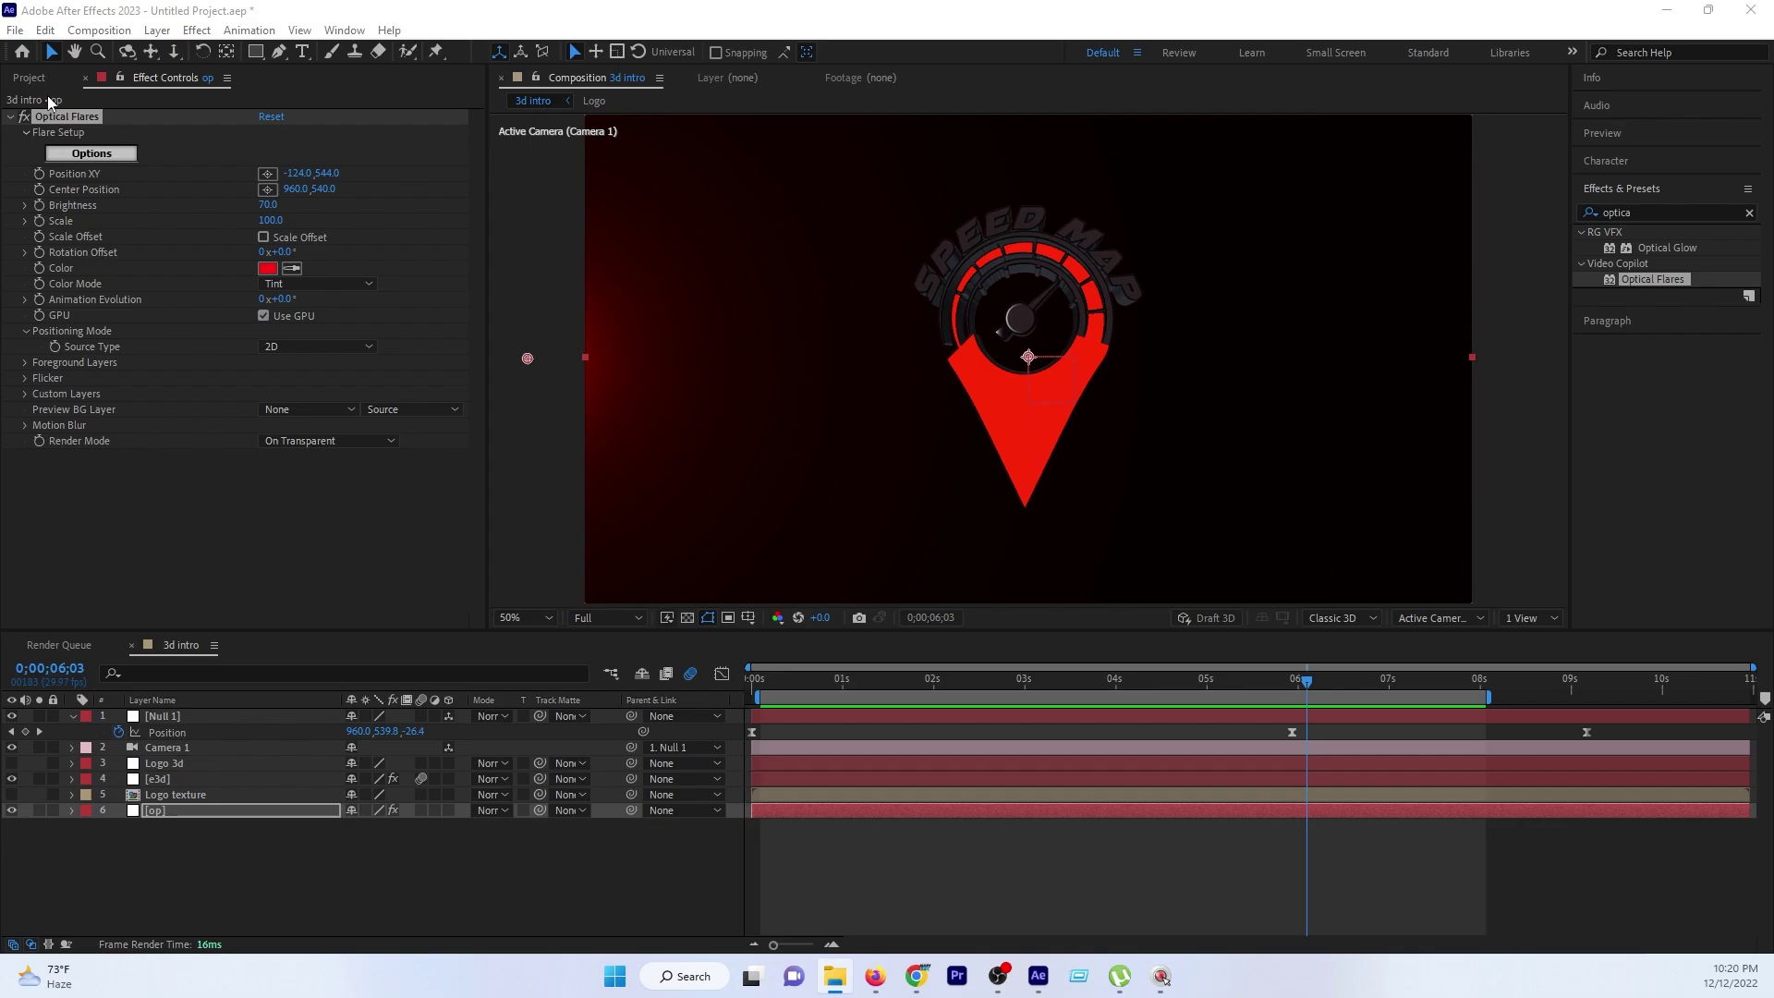
{"action": "left_click", "coordinate": [31, 77]}
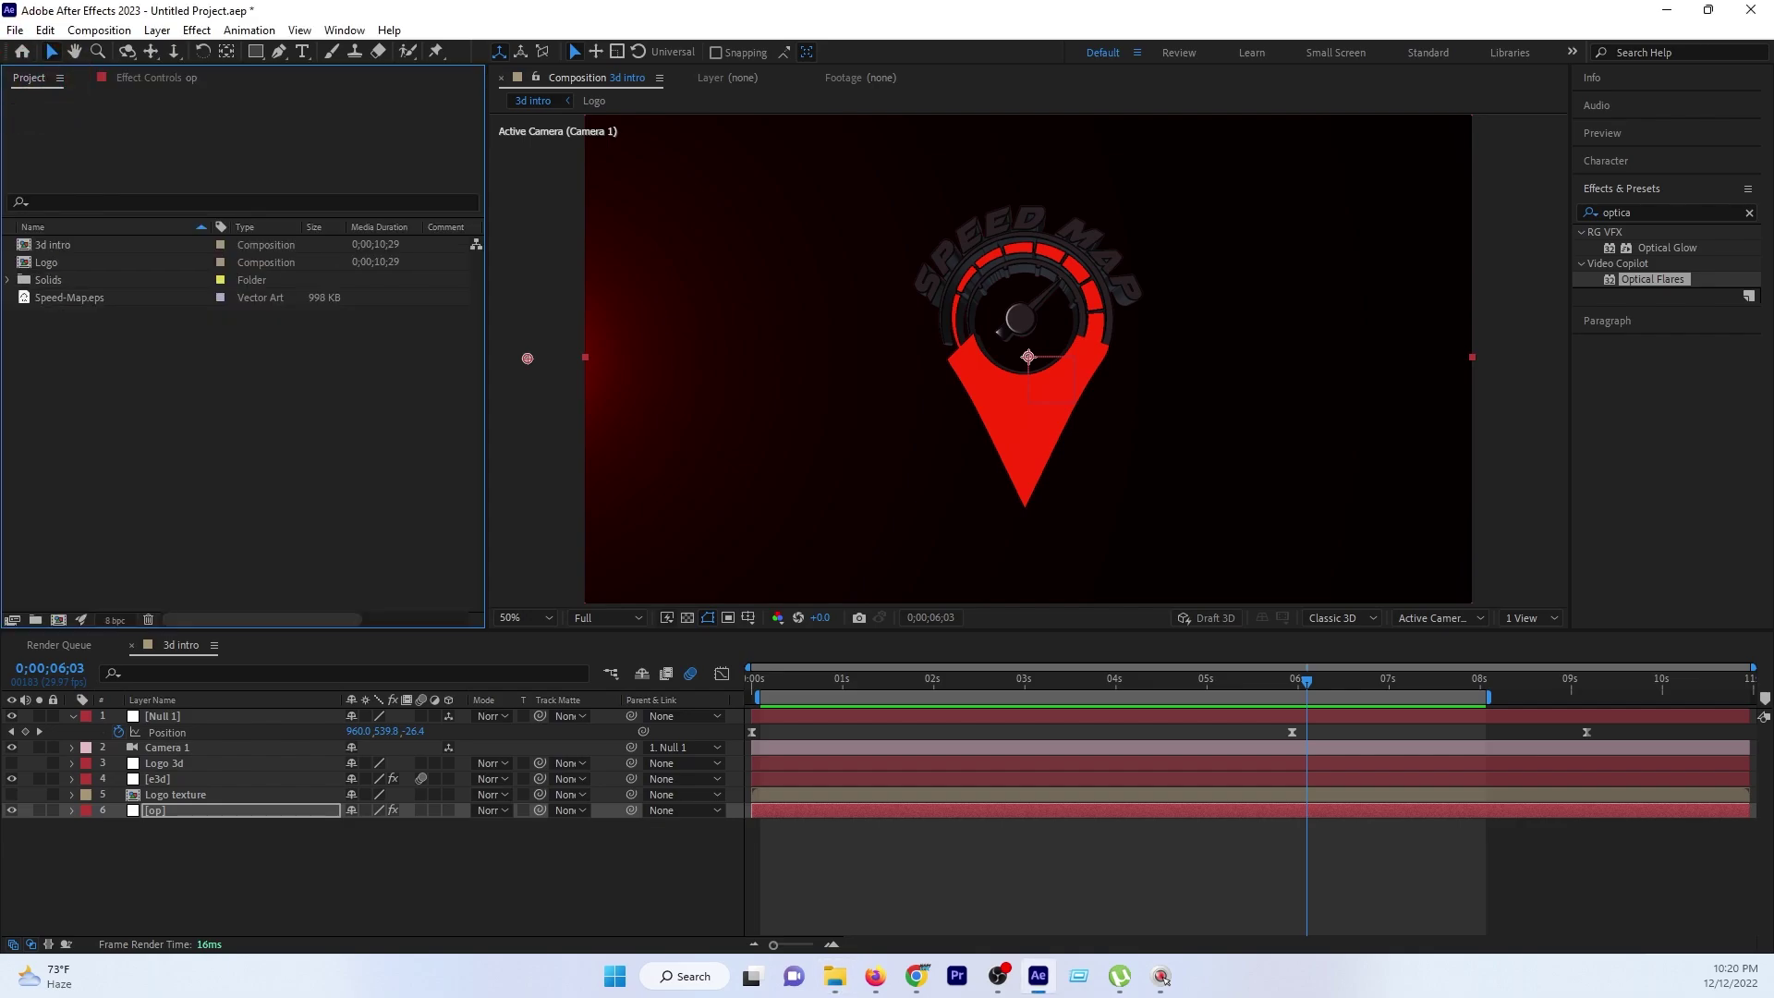
Import Dust 01.mp4, add it to the 3d intro comp, and scale it to 152%.
{"action": "left_click", "coordinate": [1164, 979]}
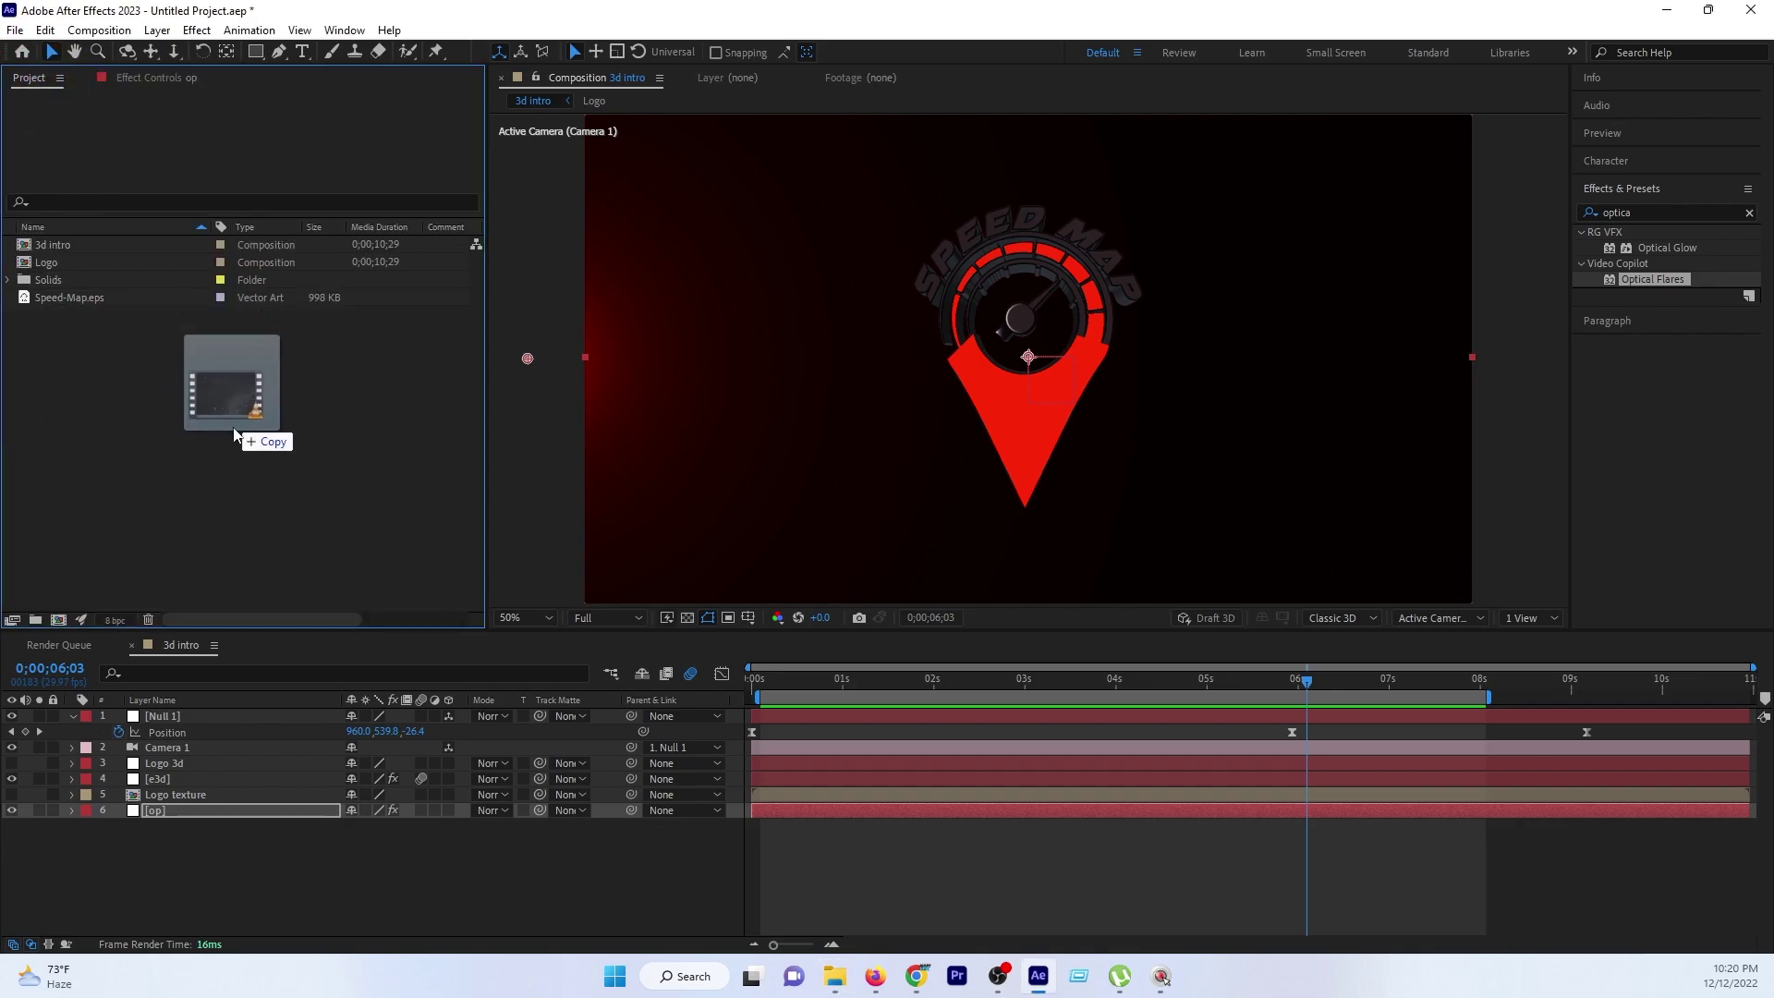
{"action": "left_click_drag", "start_coordinate": [1166, 981], "coordinate": [231, 458]}
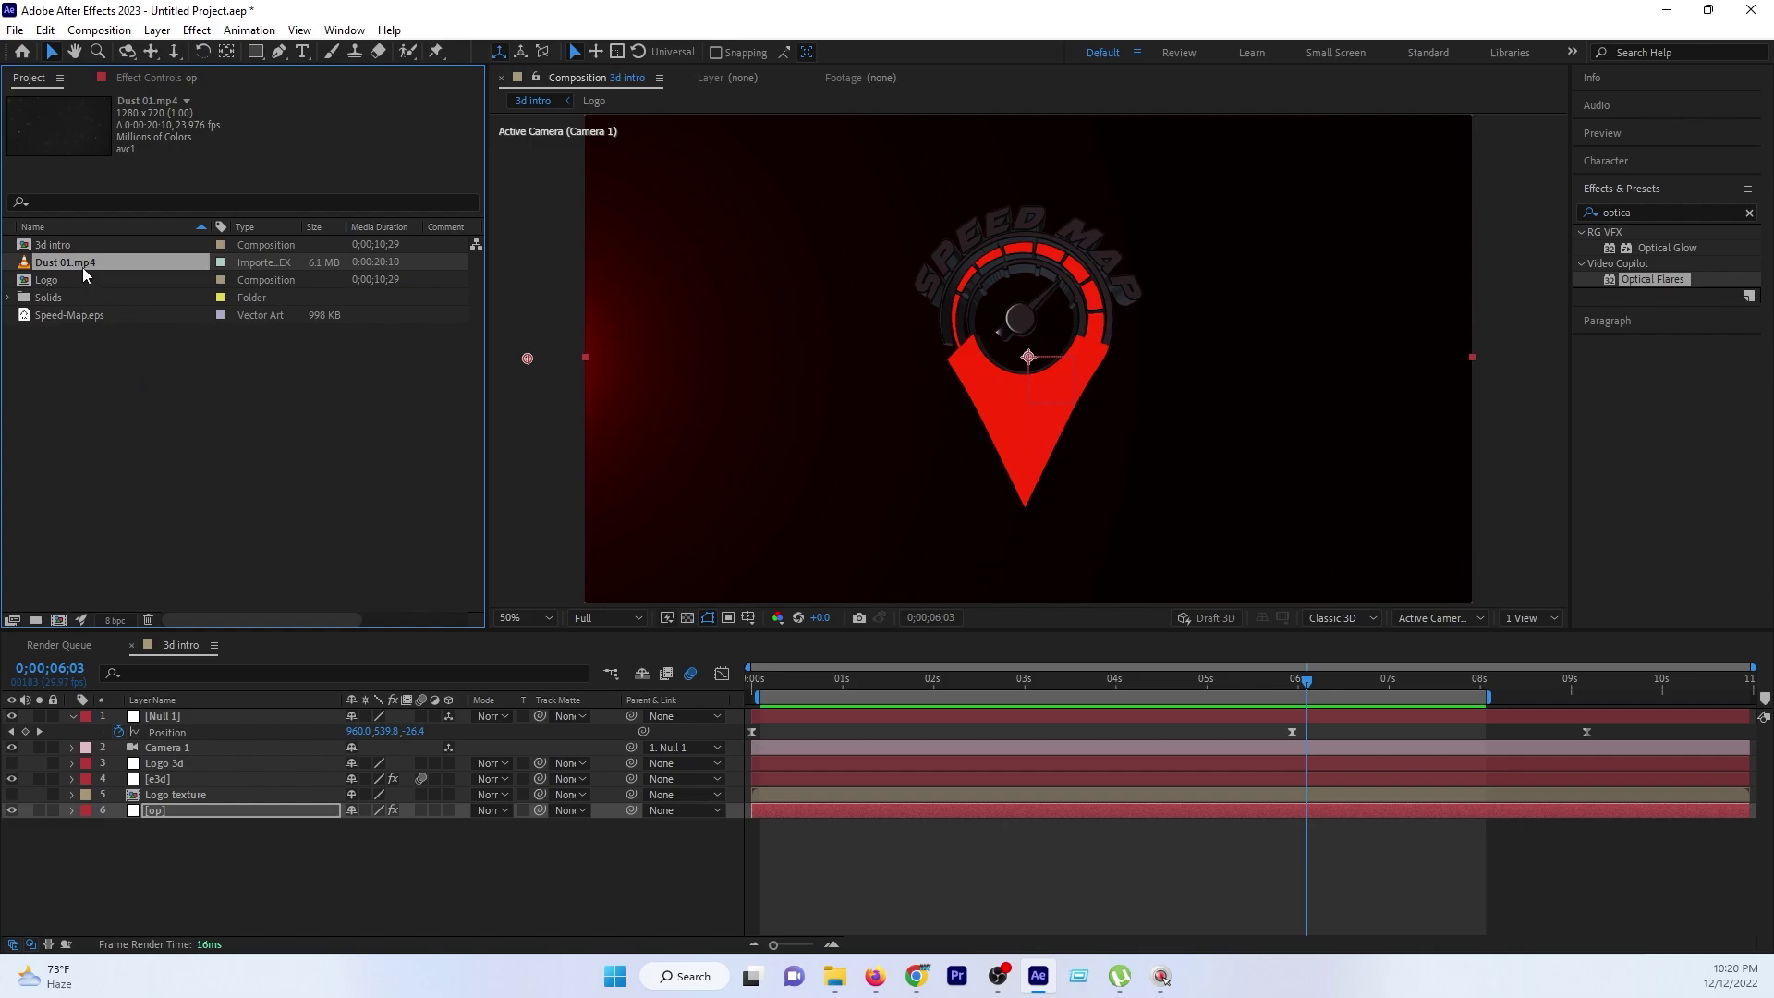
{"action": "left_click_drag", "start_coordinate": [80, 263], "coordinate": [242, 895]}
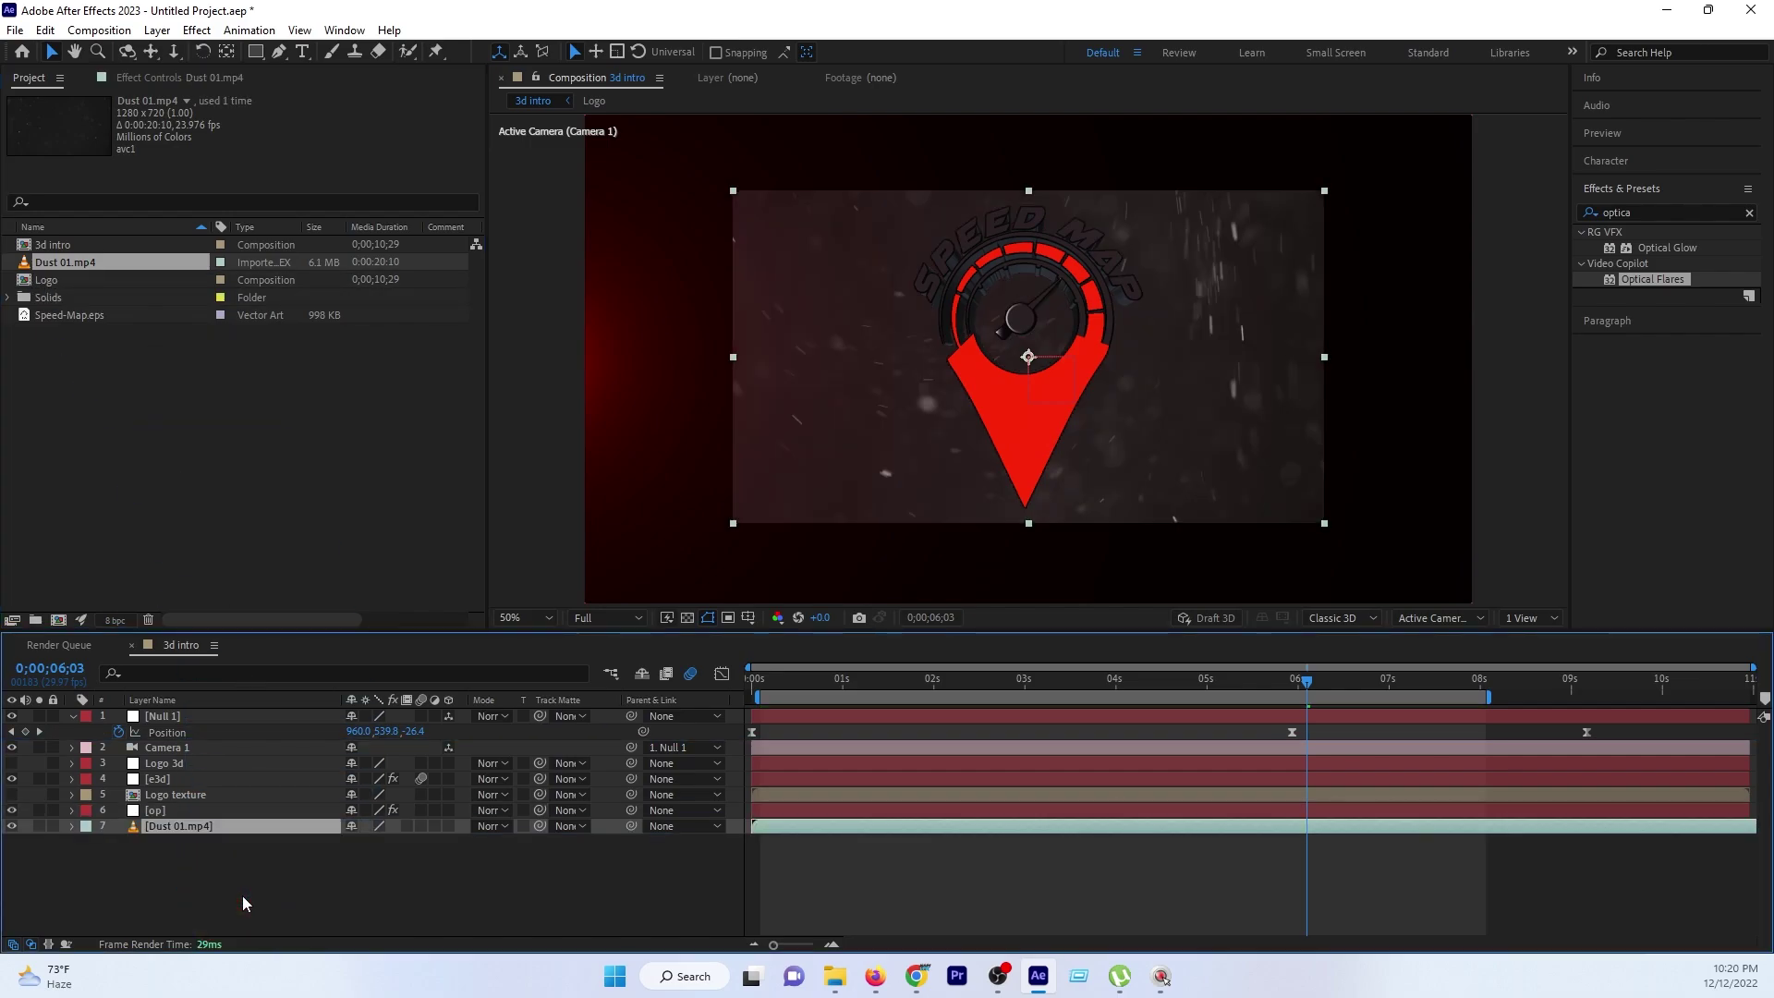
{"action": "key", "text": "s"}
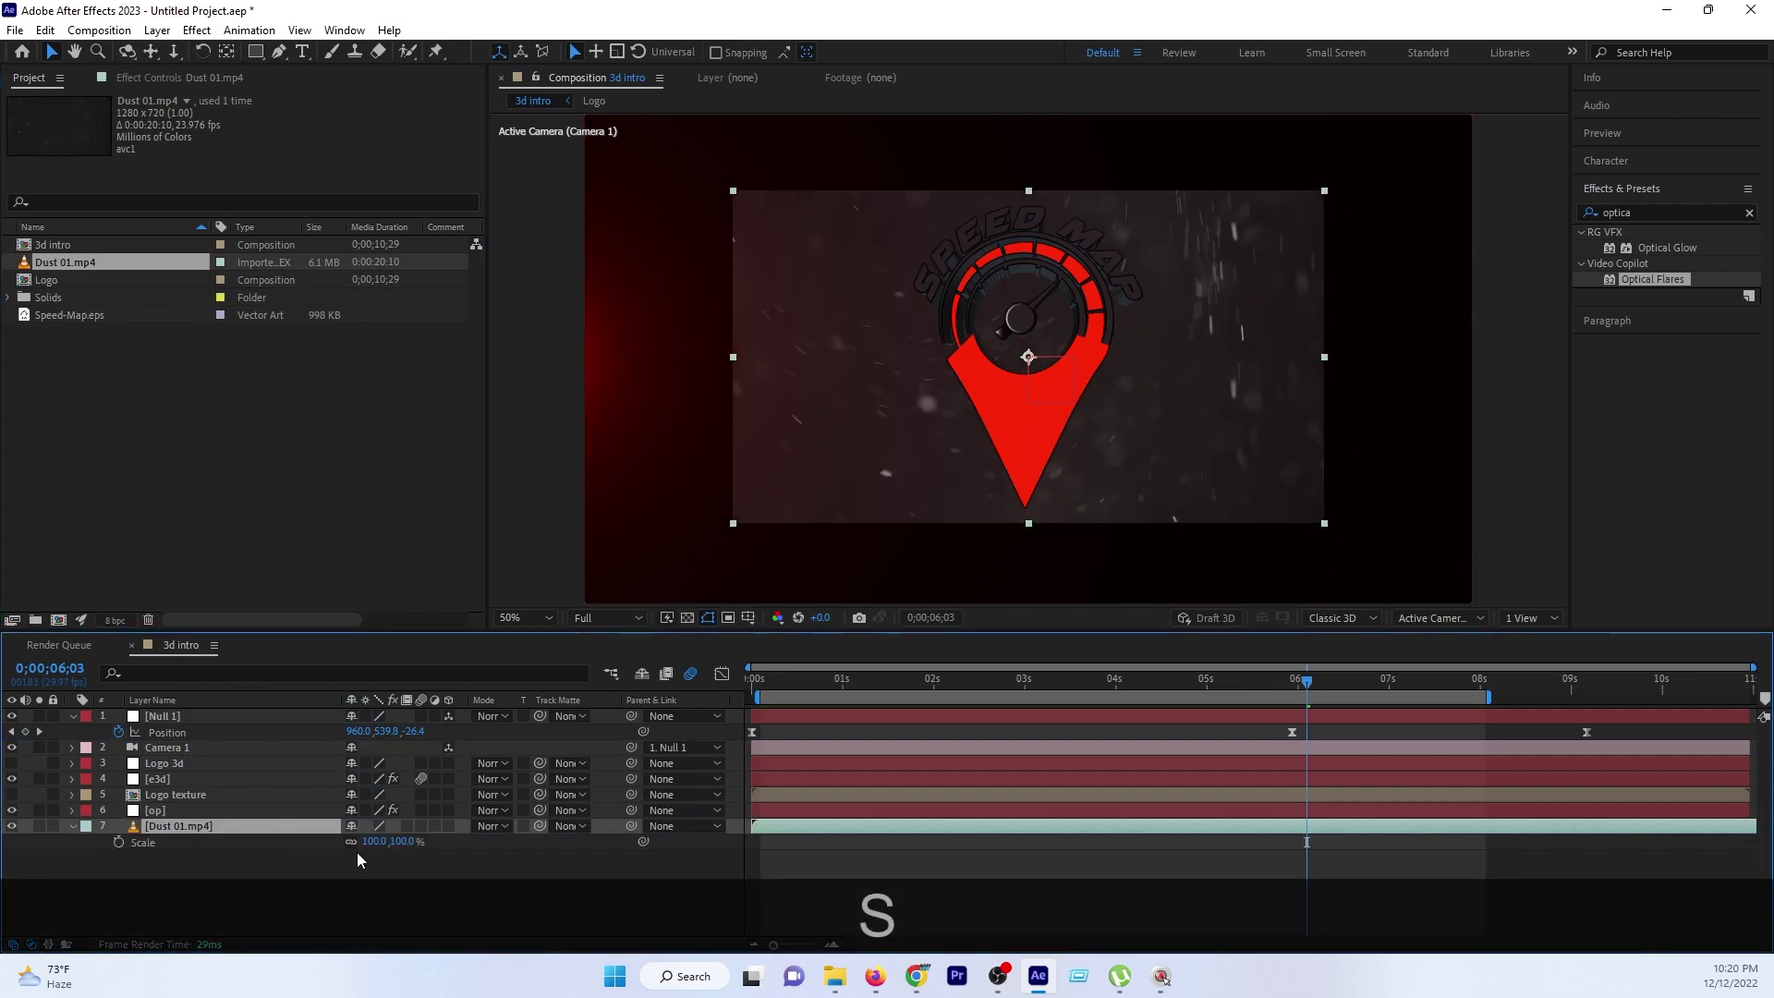
{"action": "left_click_drag", "start_coordinate": [372, 841], "coordinate": [413, 830]}
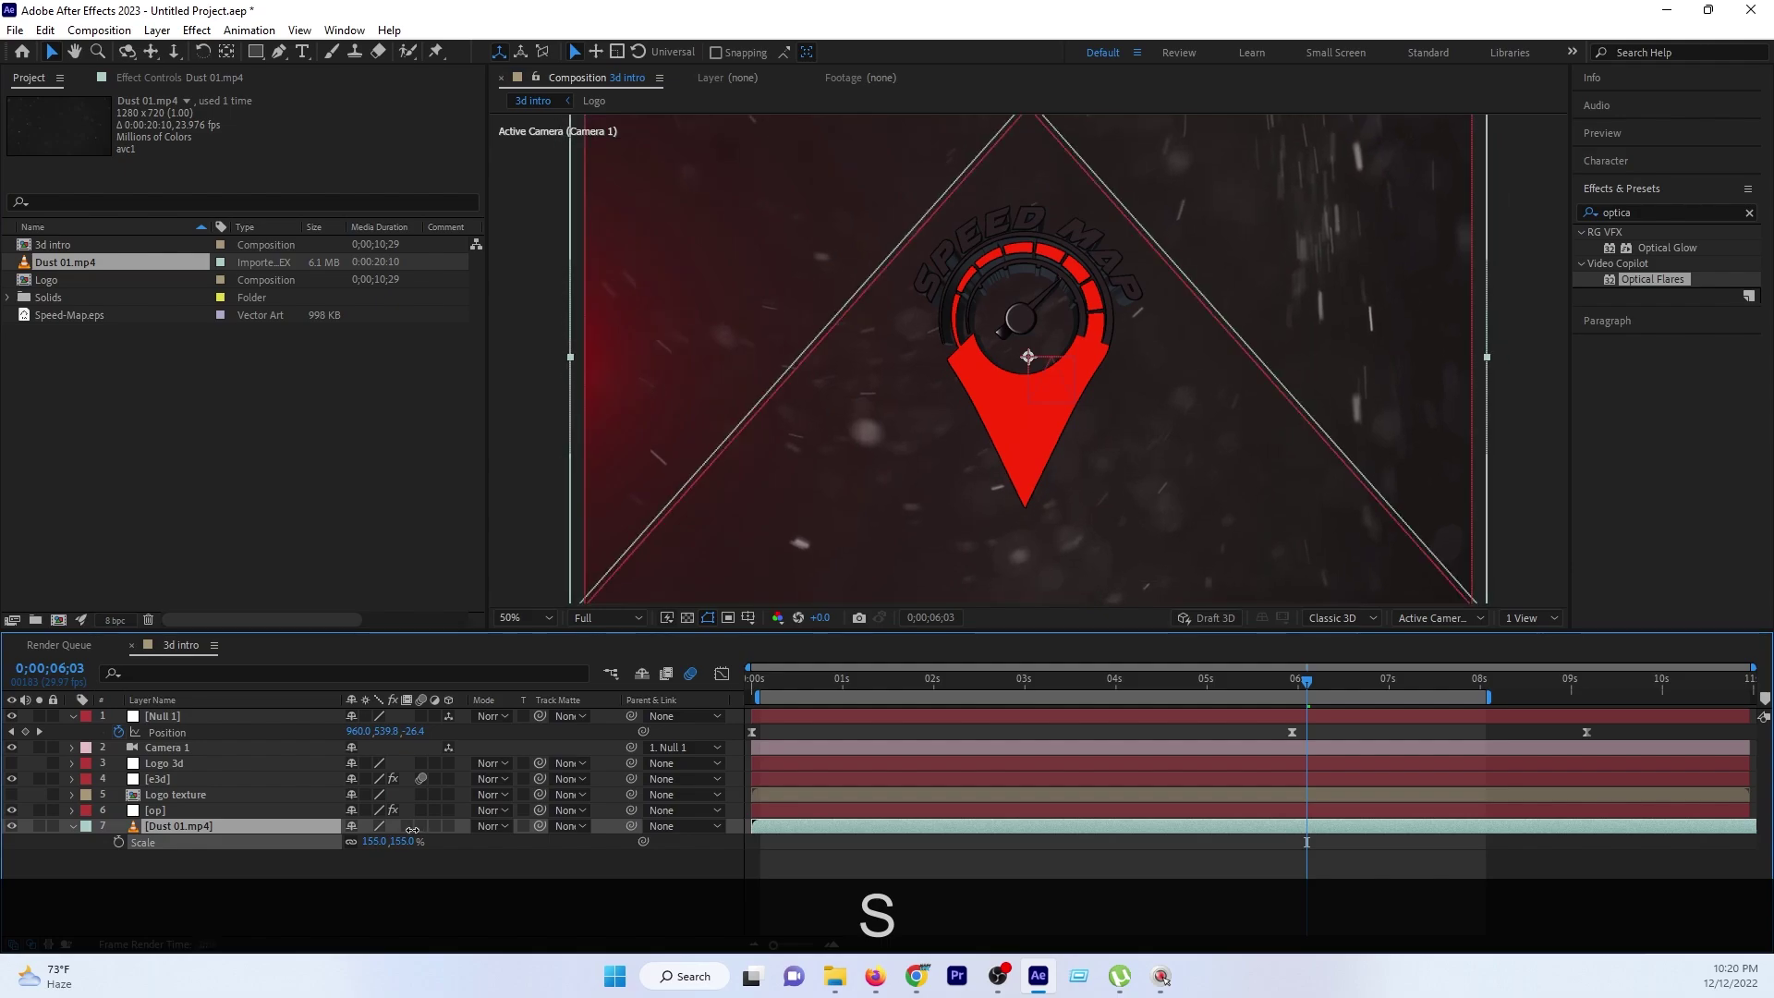
{"action": "left_click_drag", "start_coordinate": [413, 829], "coordinate": [409, 830]}
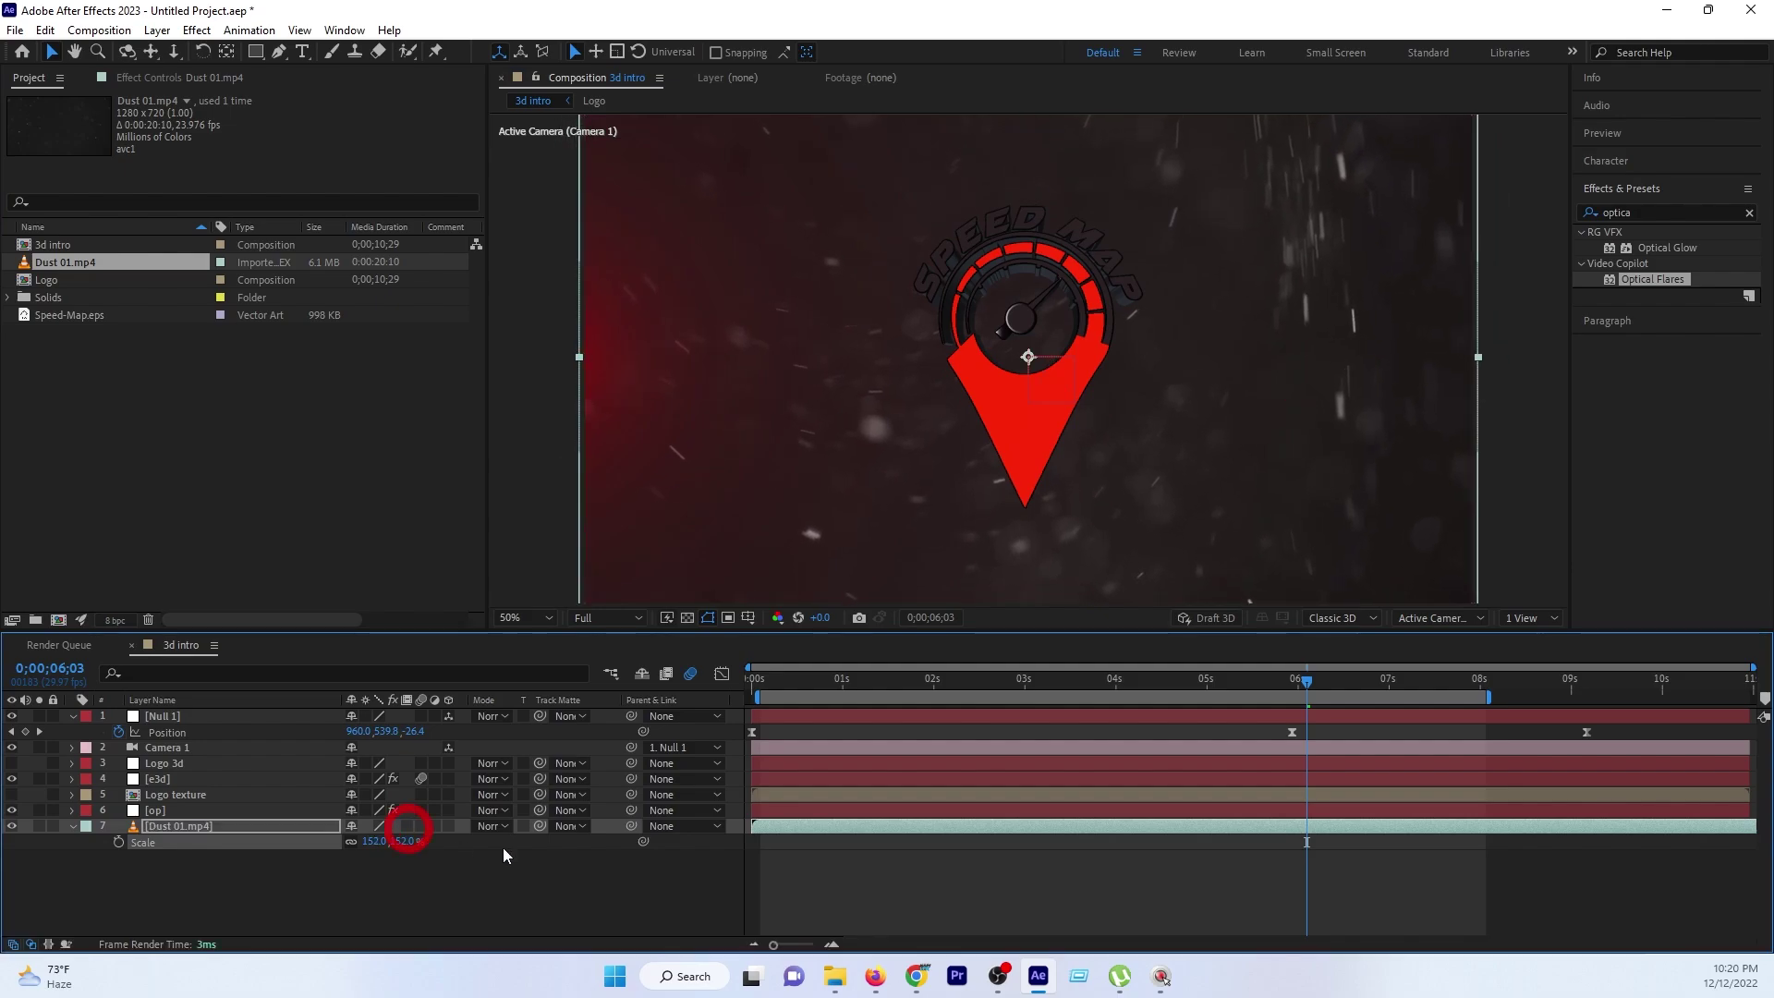
Preview the intro, then set the Dust 01.mp4 layer's blend mode to Screen.
{"action": "left_click", "coordinate": [763, 684]}
{"action": "key", "text": "space"}
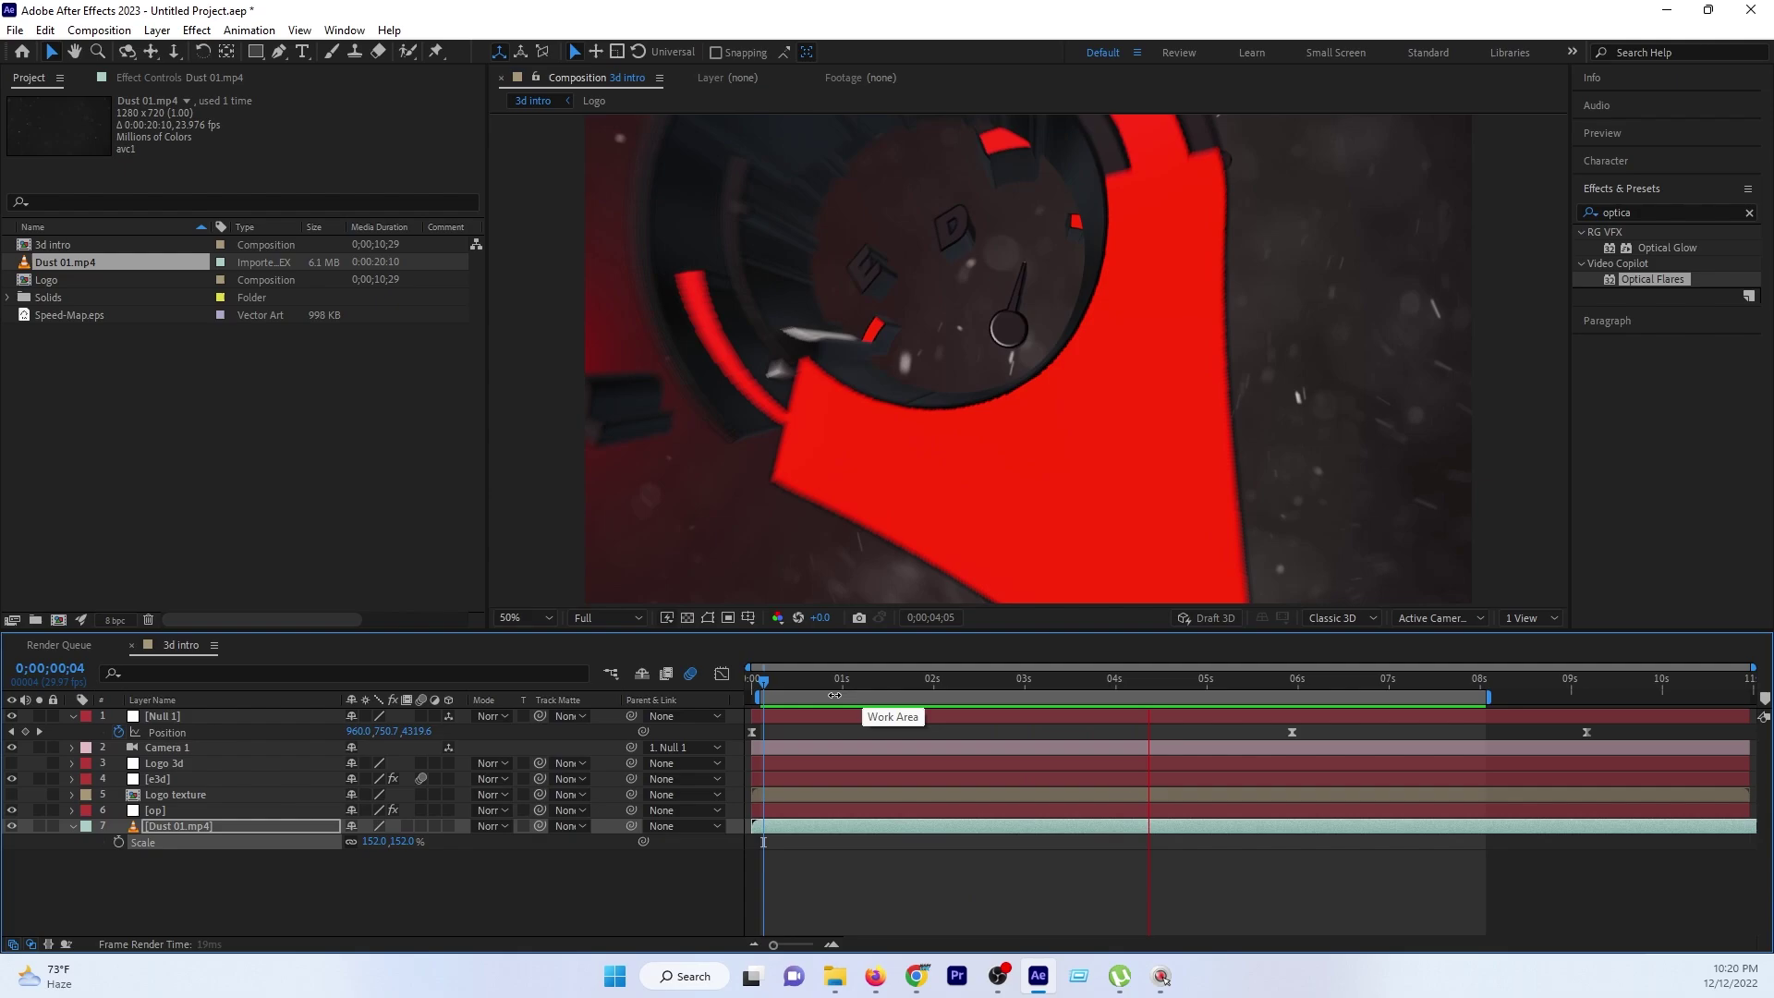
{"action": "key", "text": "space"}
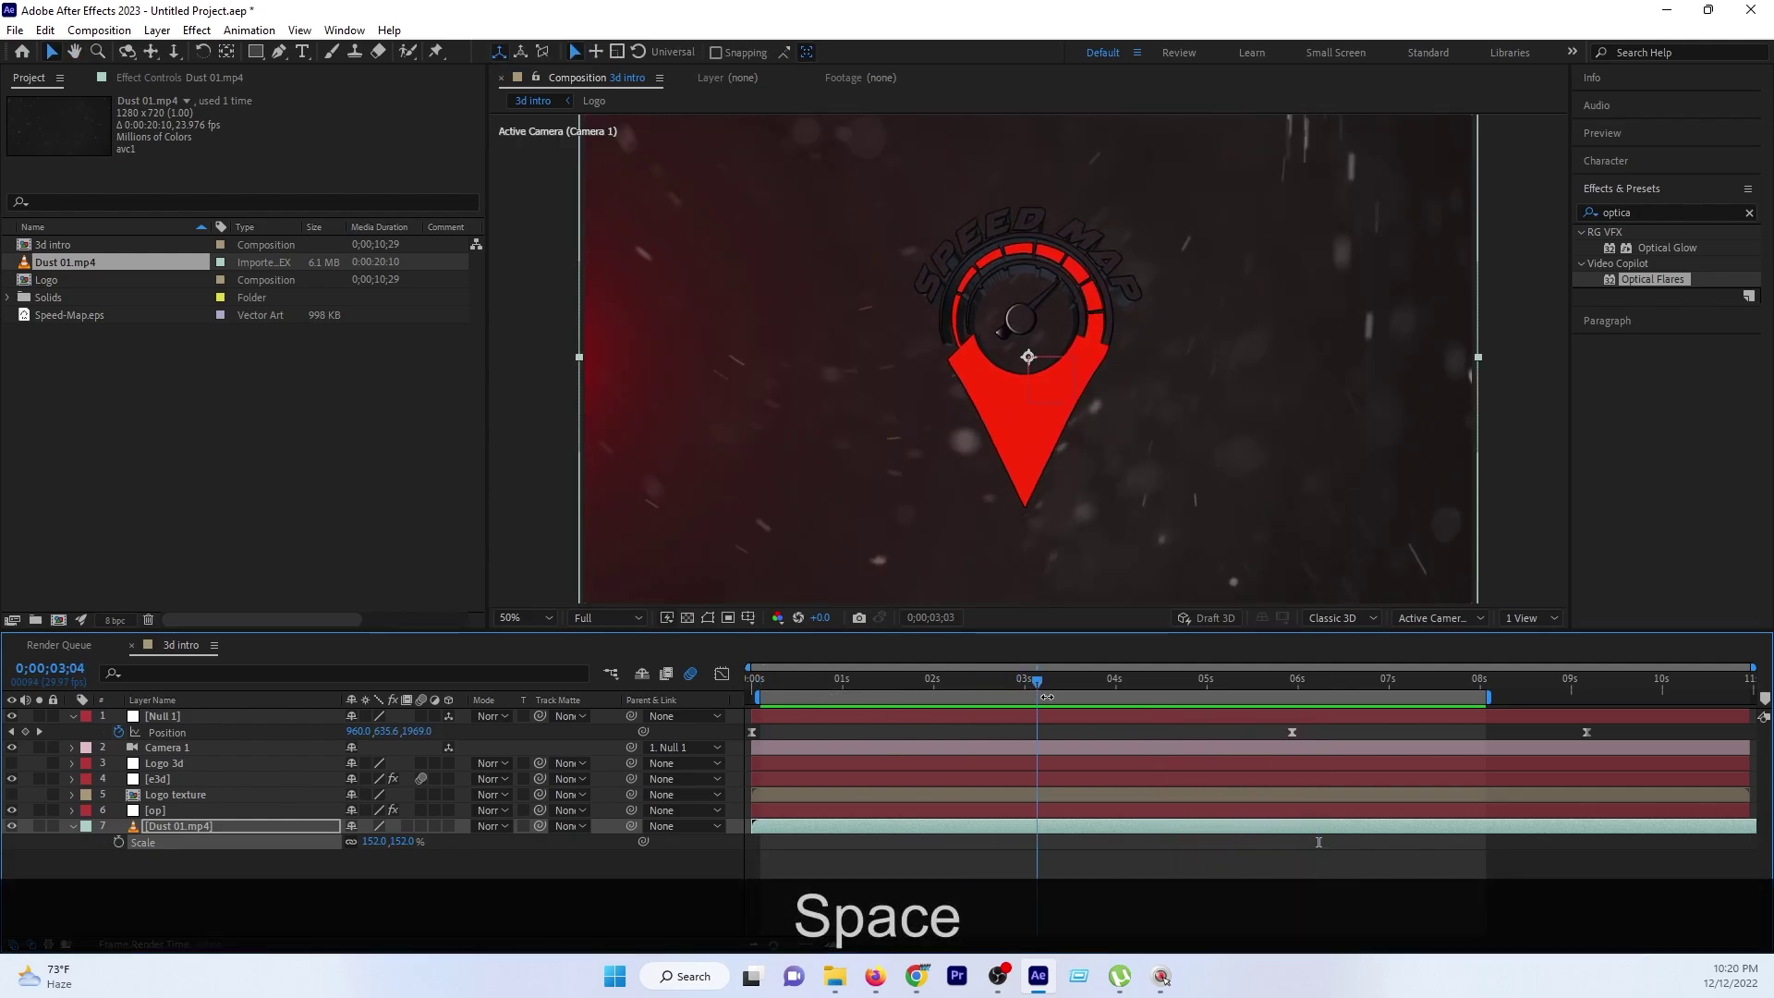
{"action": "left_click", "coordinate": [1110, 695]}
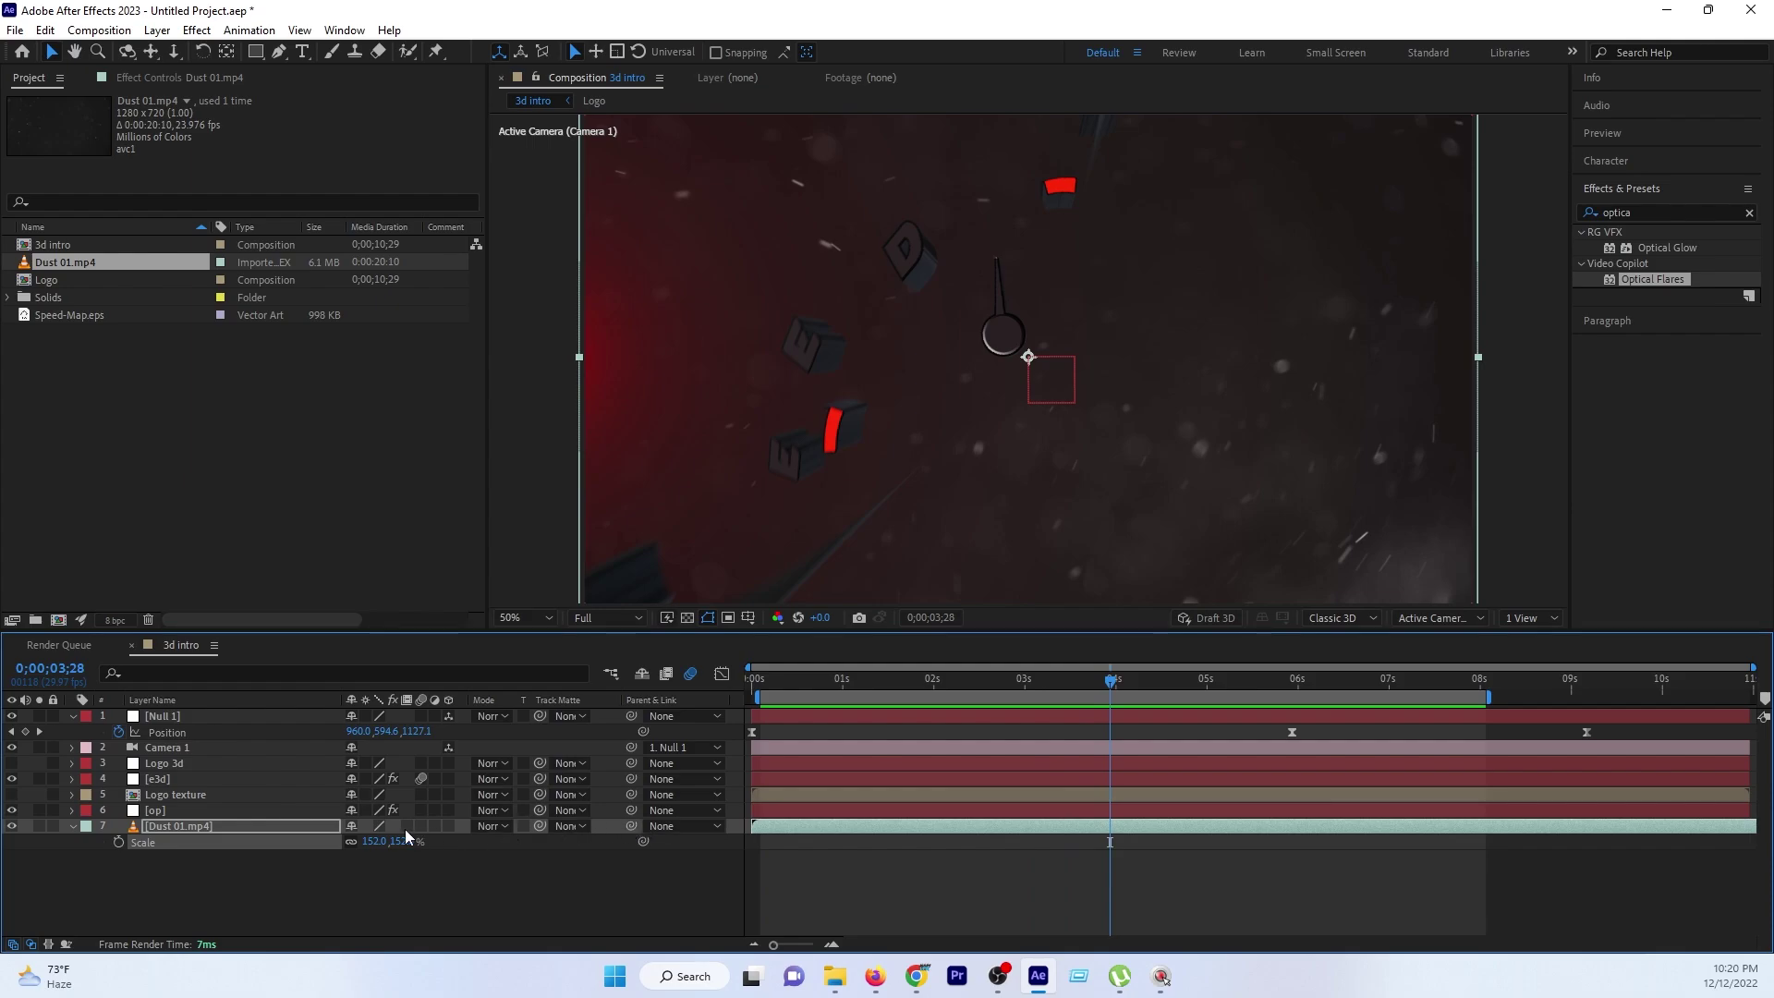
{"action": "key", "text": "F4"}
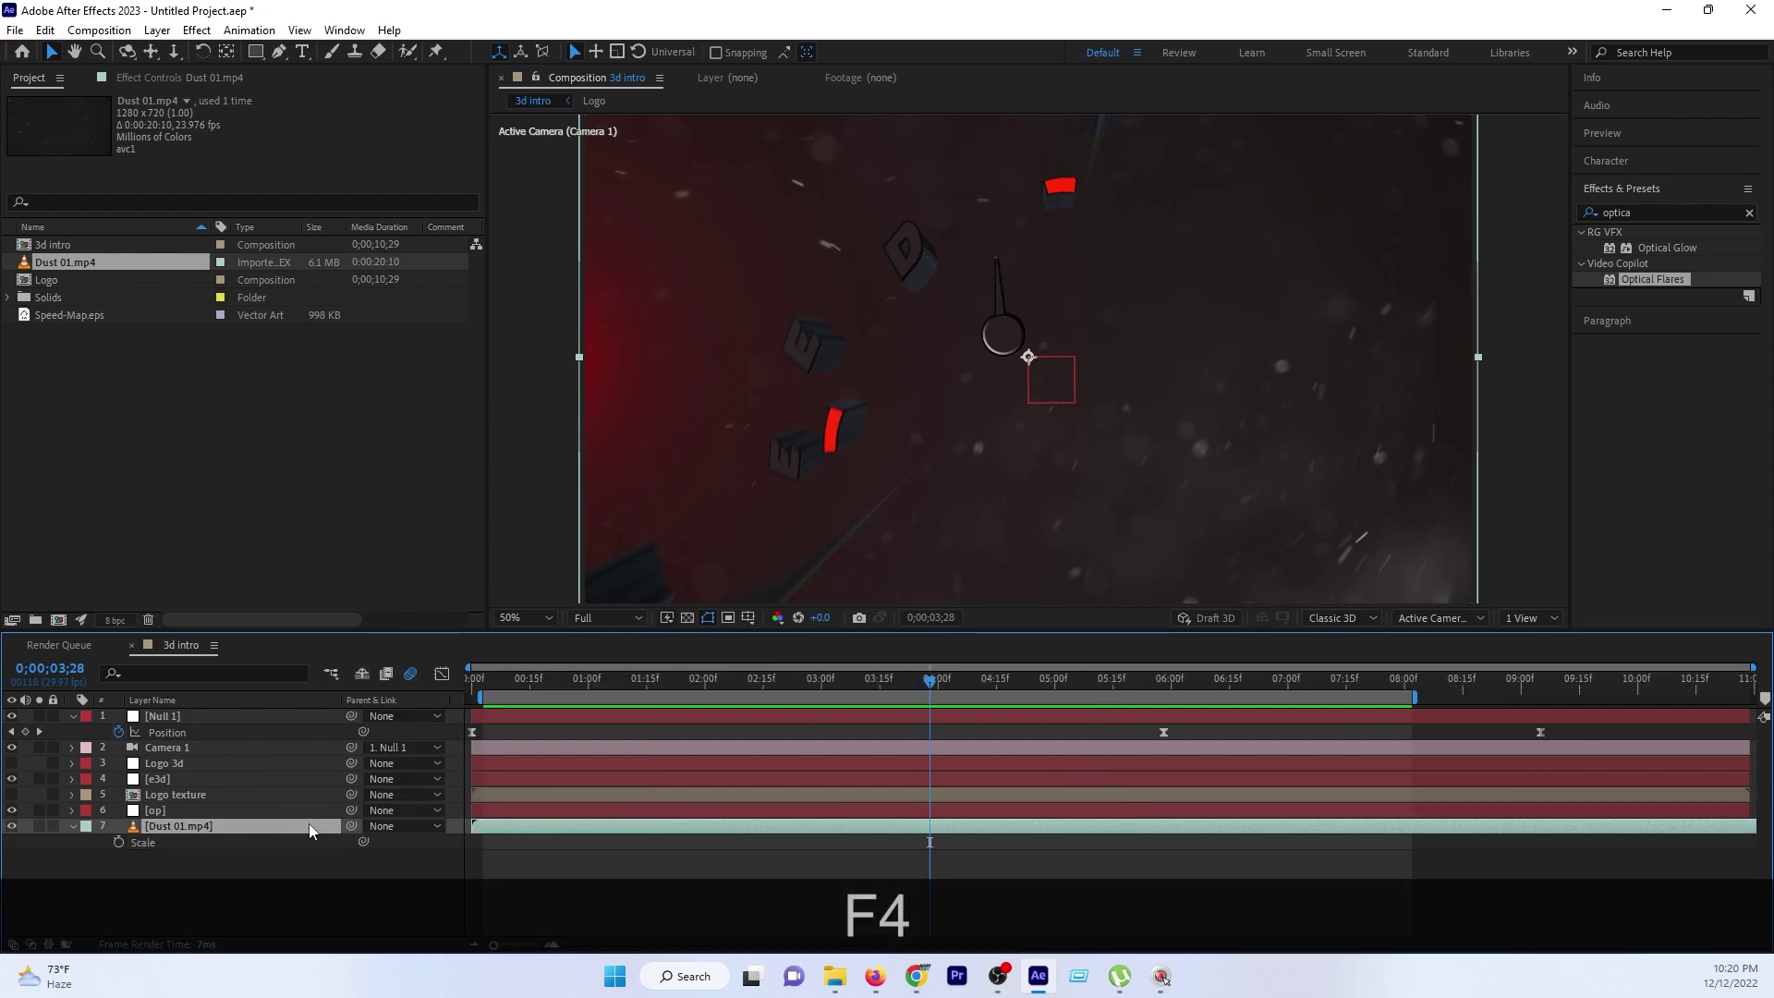
{"action": "key", "text": "F4"}
{"action": "left_click", "coordinate": [497, 828]}
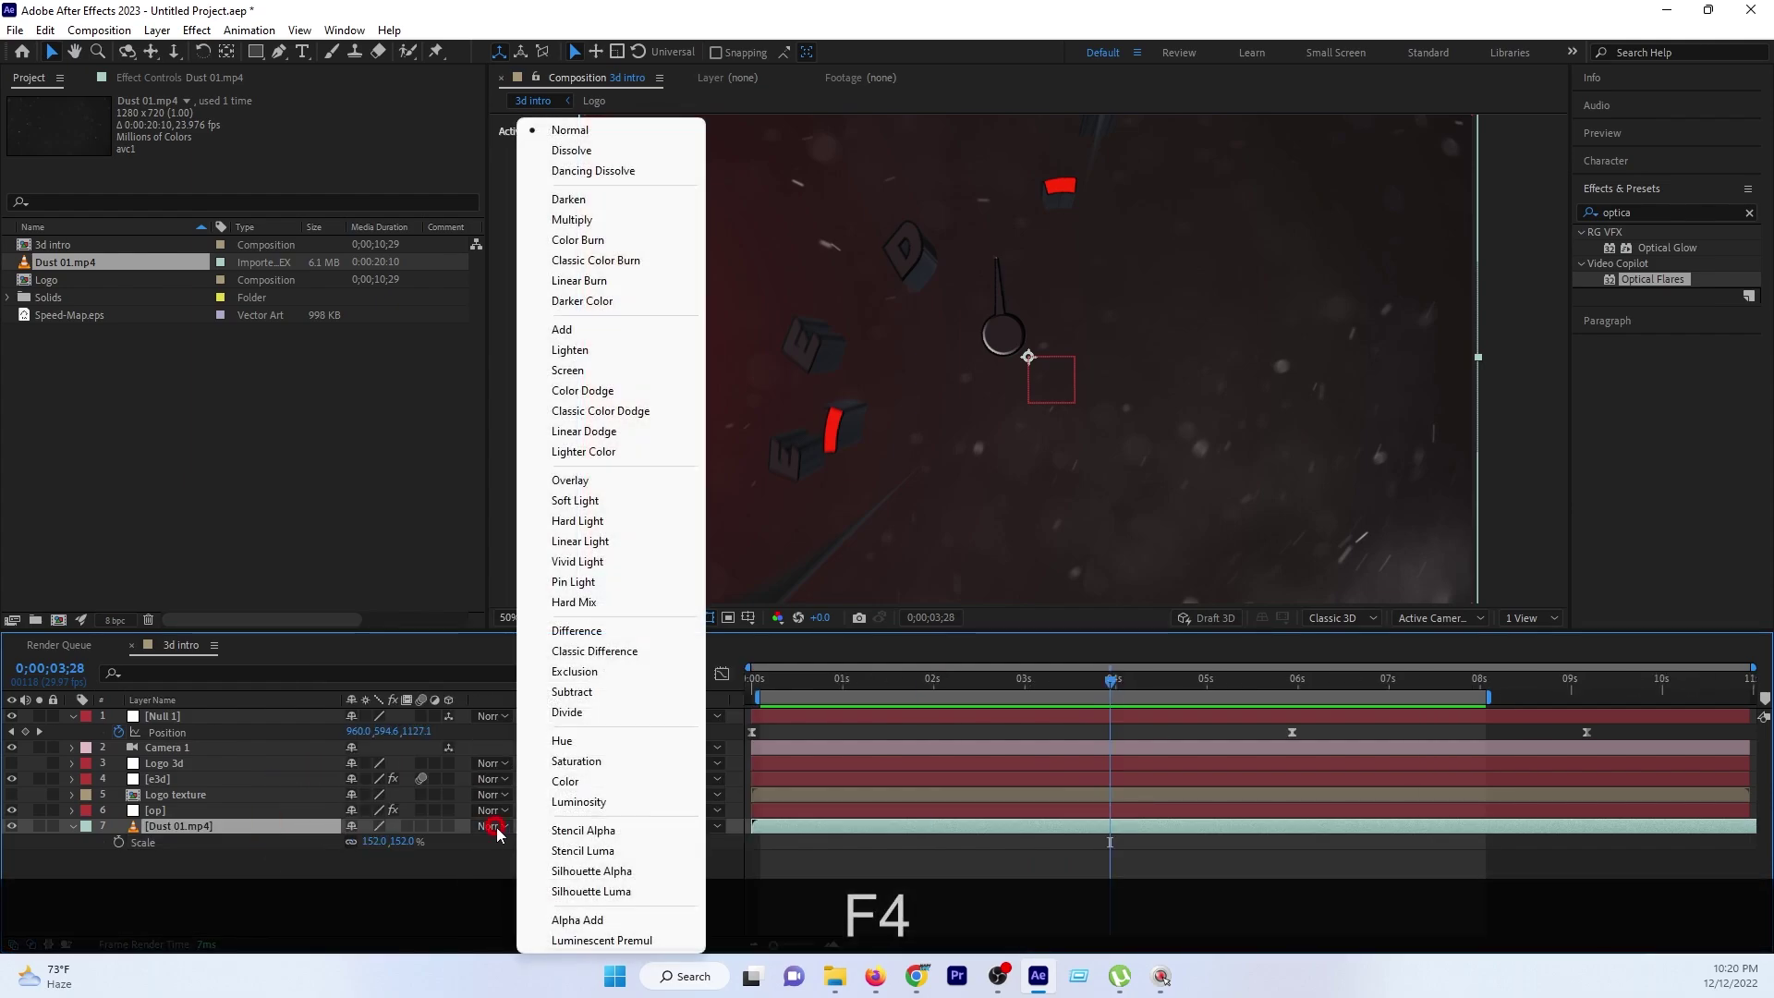
{"action": "left_click", "coordinate": [640, 371]}
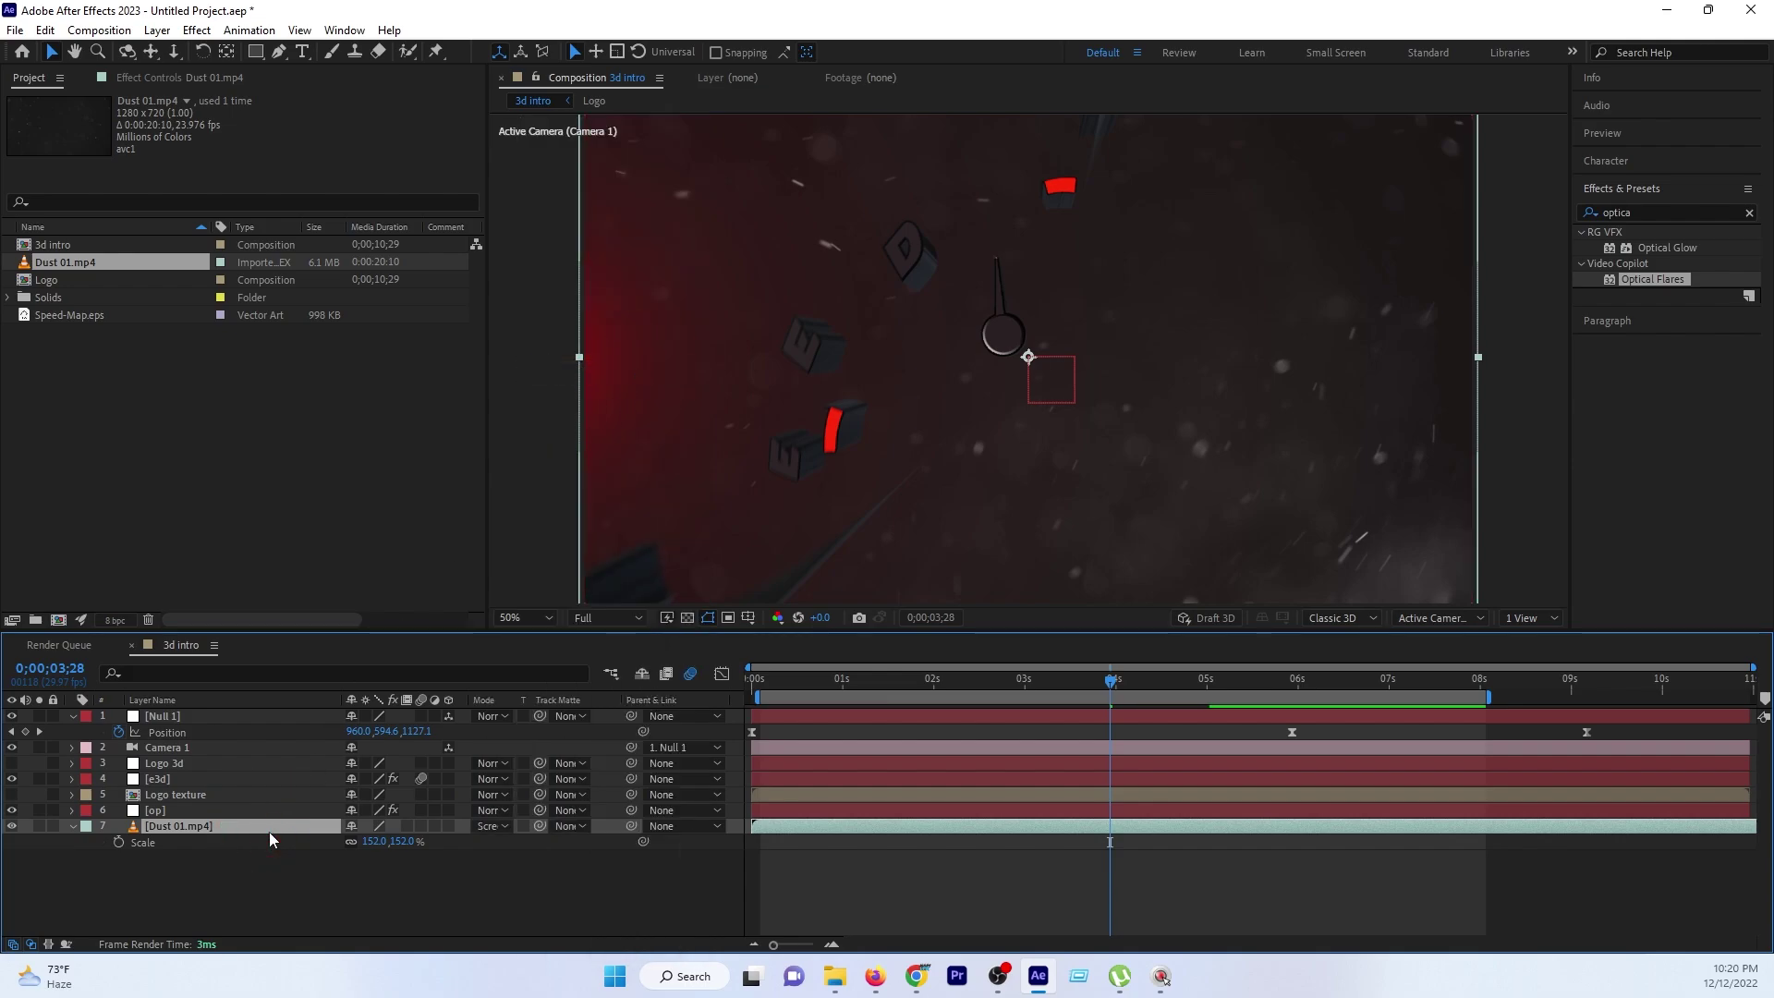
{"action": "left_click", "coordinate": [1652, 214]}
Apply Curves to the dust layer and bow the RGB curve downward to darken it.
{"action": "key", "text": "BackSpace"}
{"action": "type", "text": "c"}
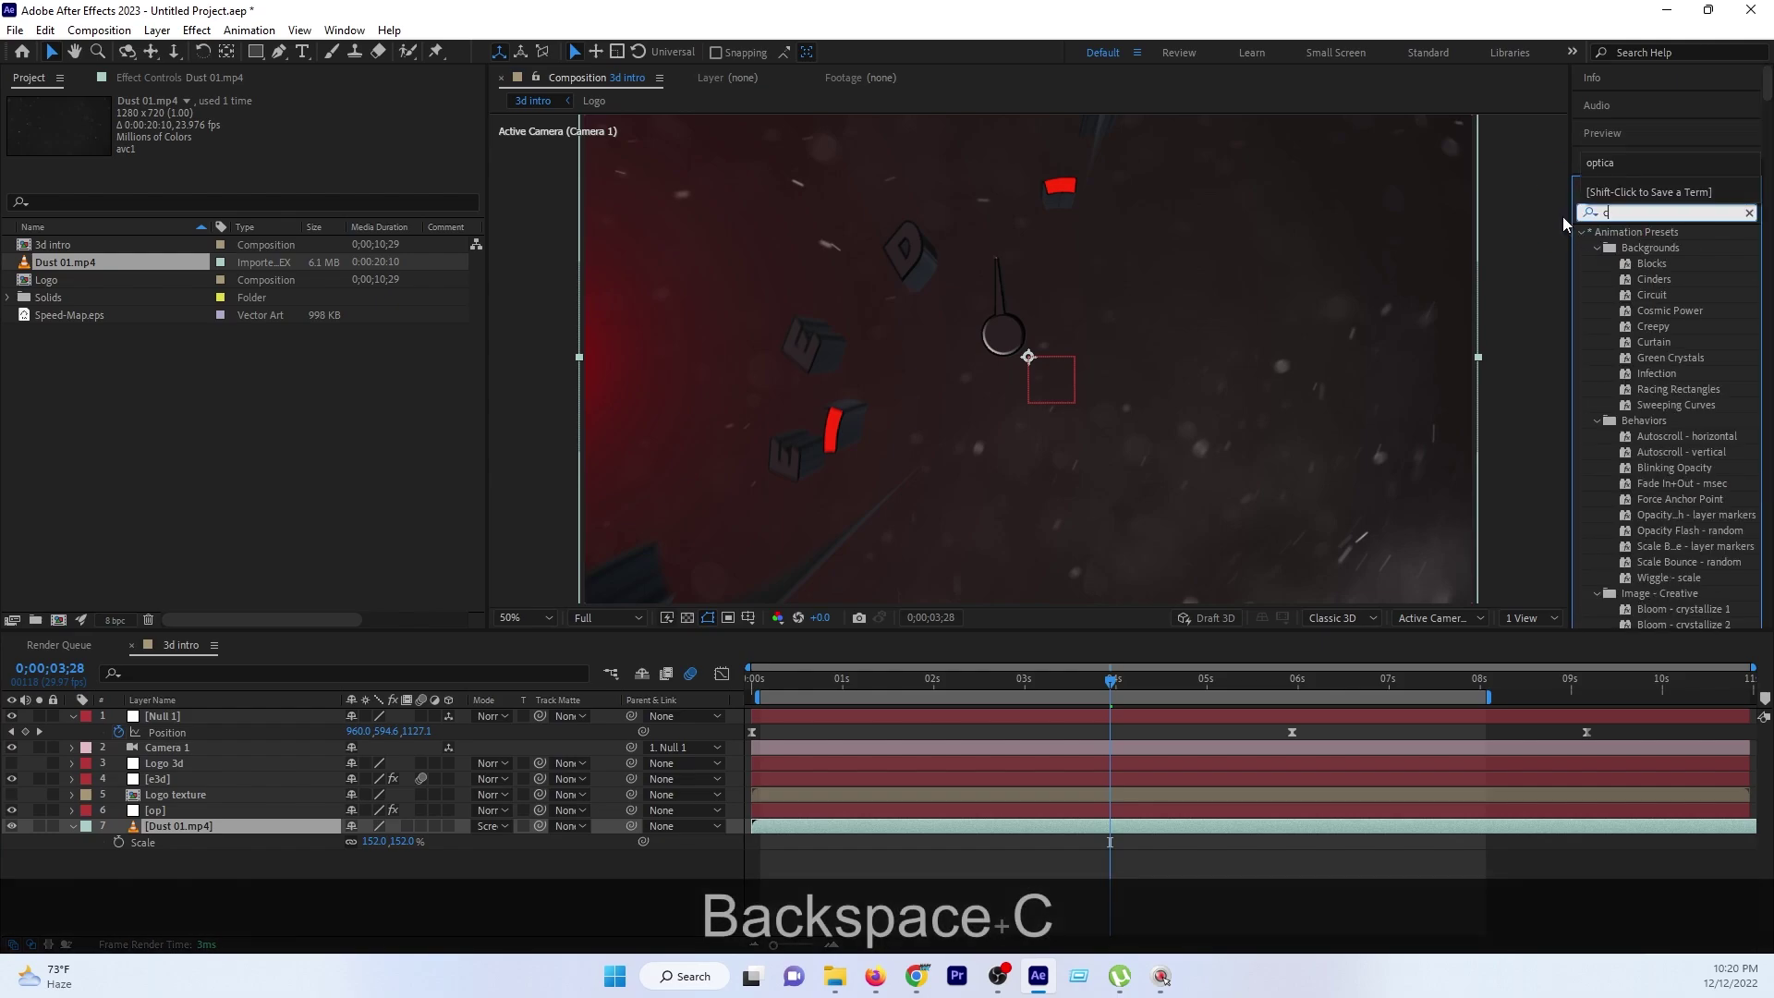
{"action": "type", "text": "urve"}
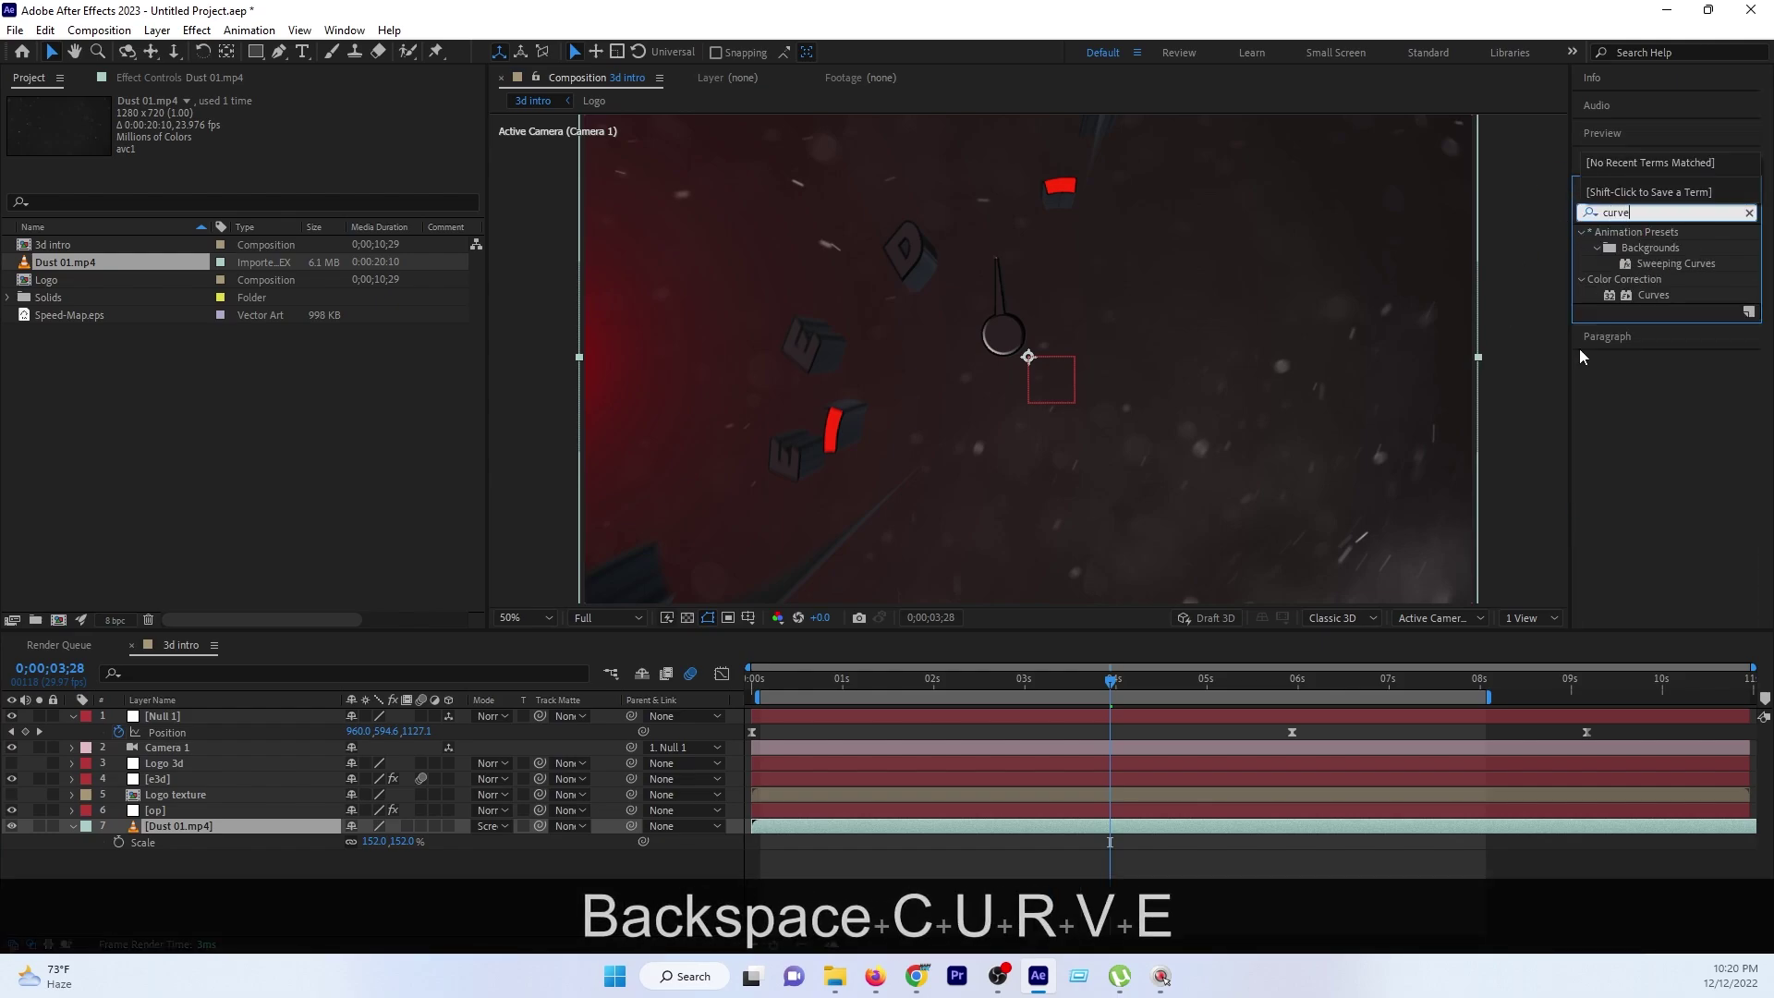
{"action": "double_click", "coordinate": [1654, 295]}
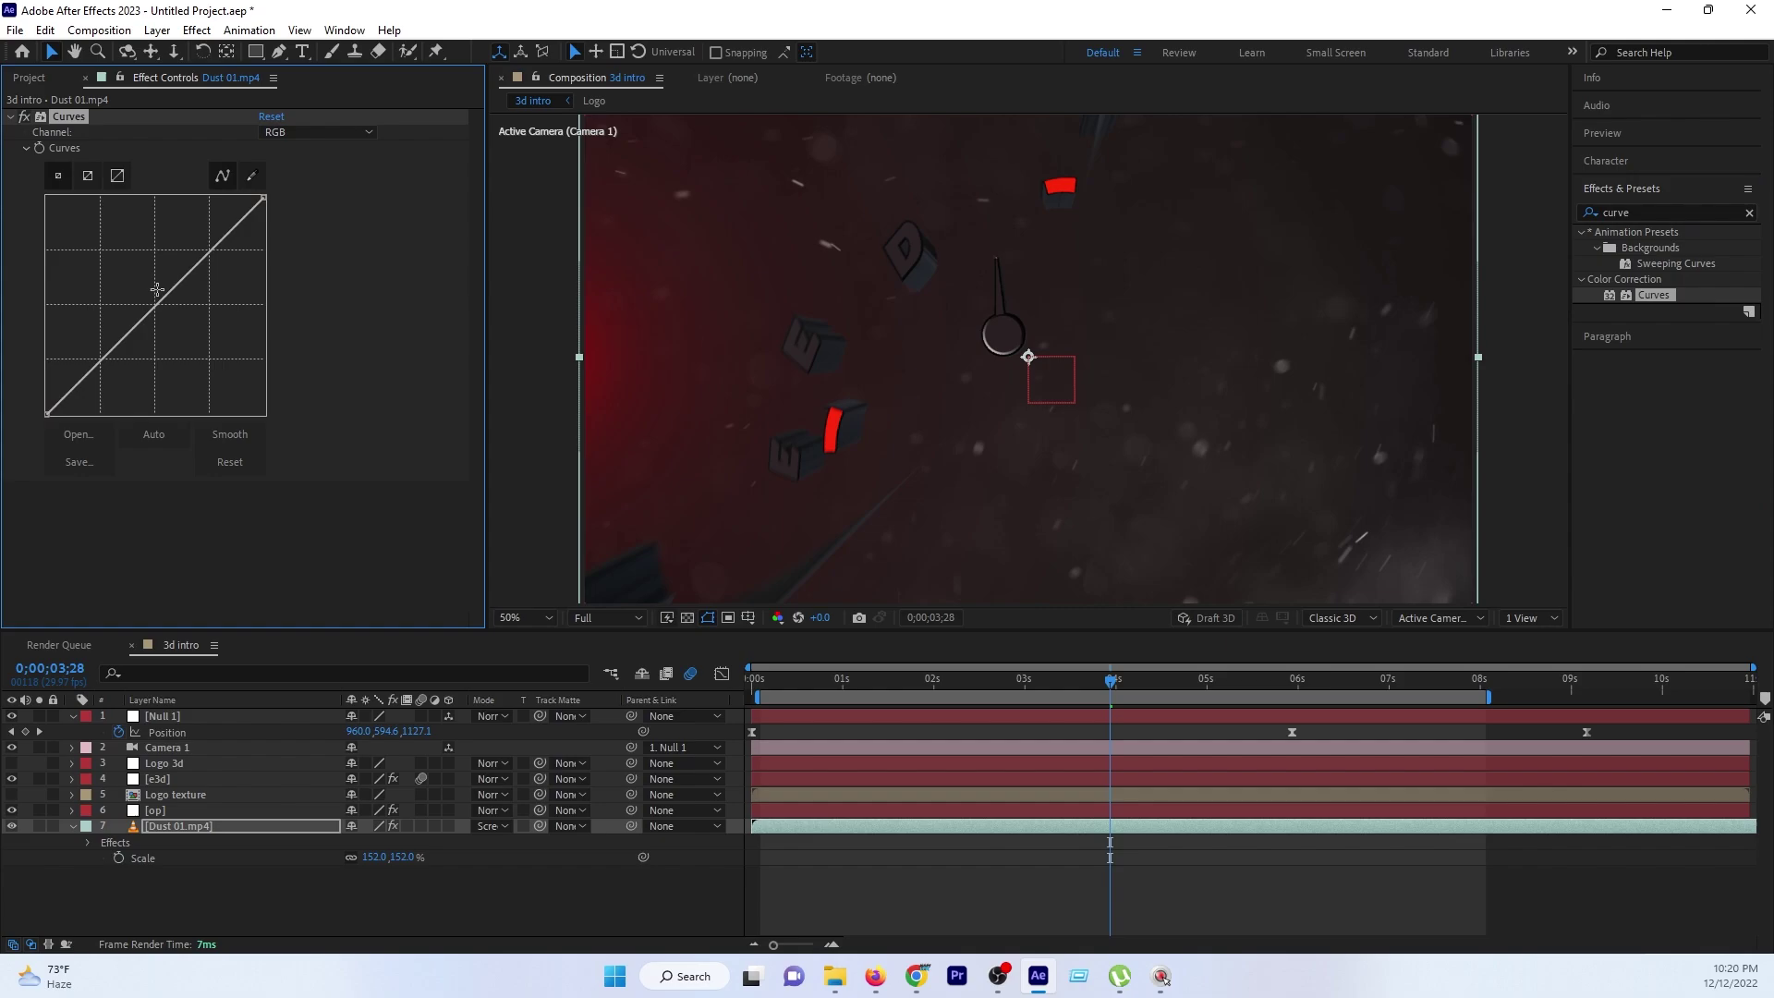
{"action": "left_click_drag", "start_coordinate": [158, 299], "coordinate": [190, 319]}
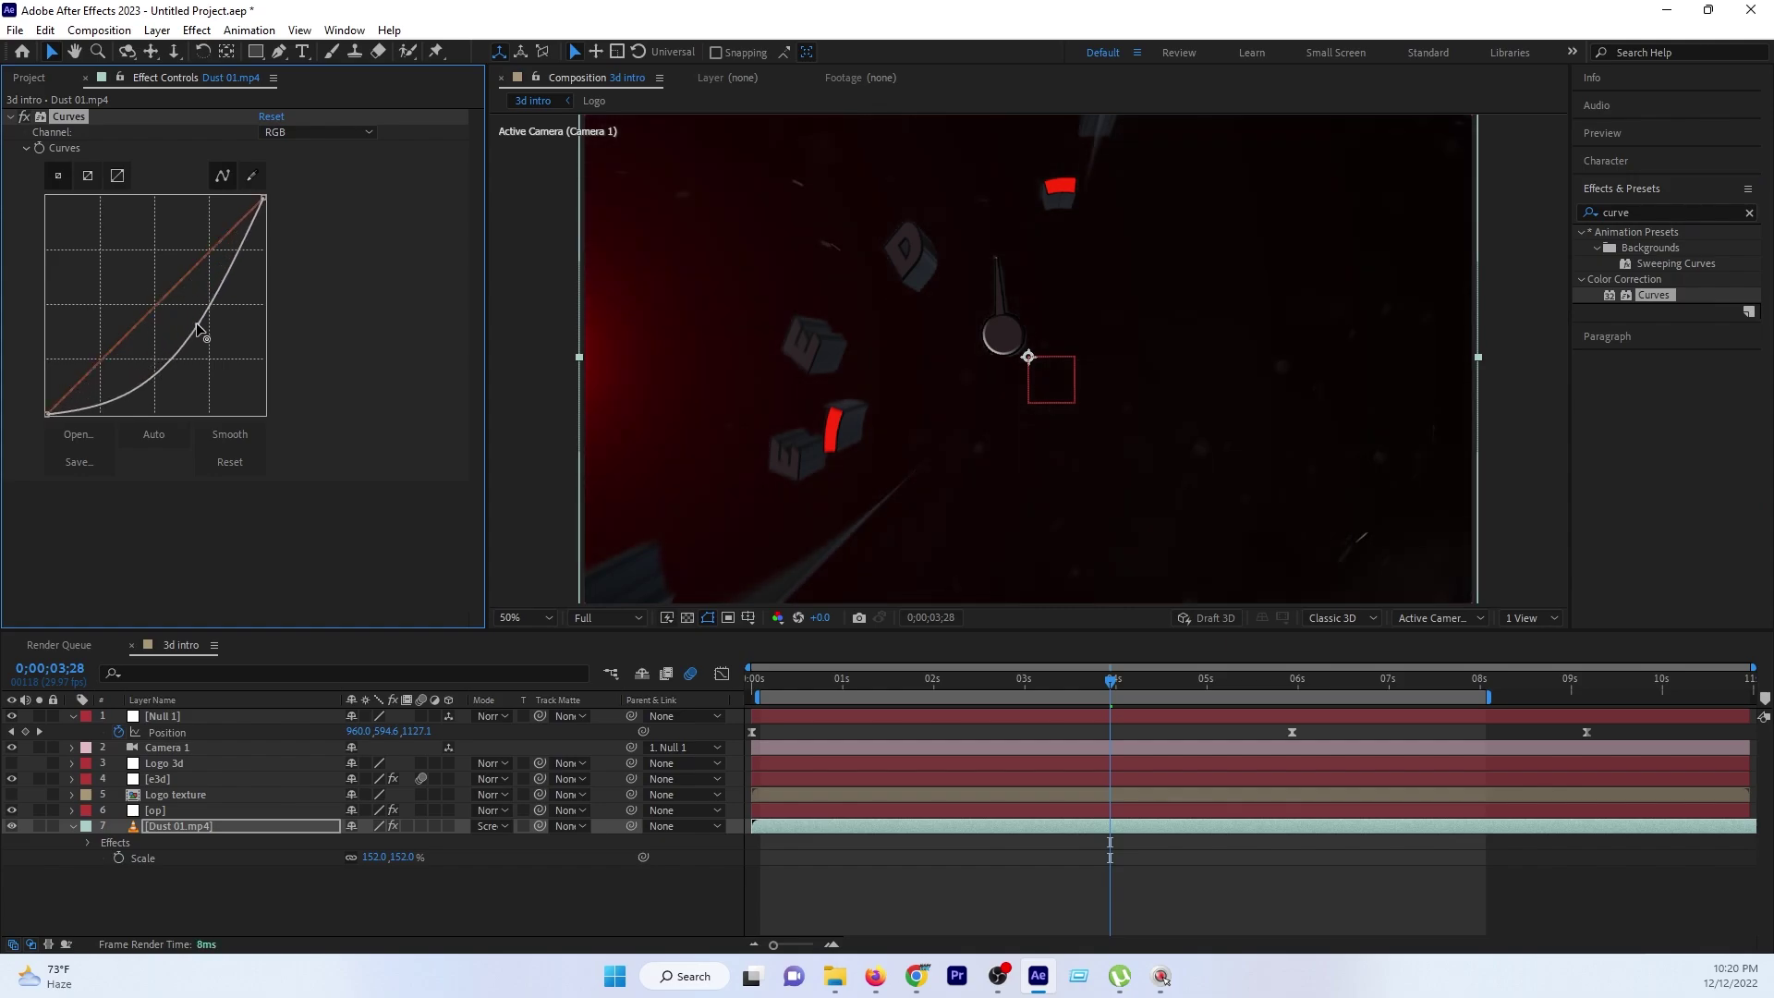
{"action": "mouse_move", "coordinate": [190, 319]}
{"action": "left_mouse_down"}
{"action": "mouse_move", "coordinate": [131, 266]}
{"action": "mouse_move", "coordinate": [190, 312]}
{"action": "left_mouse_up"}
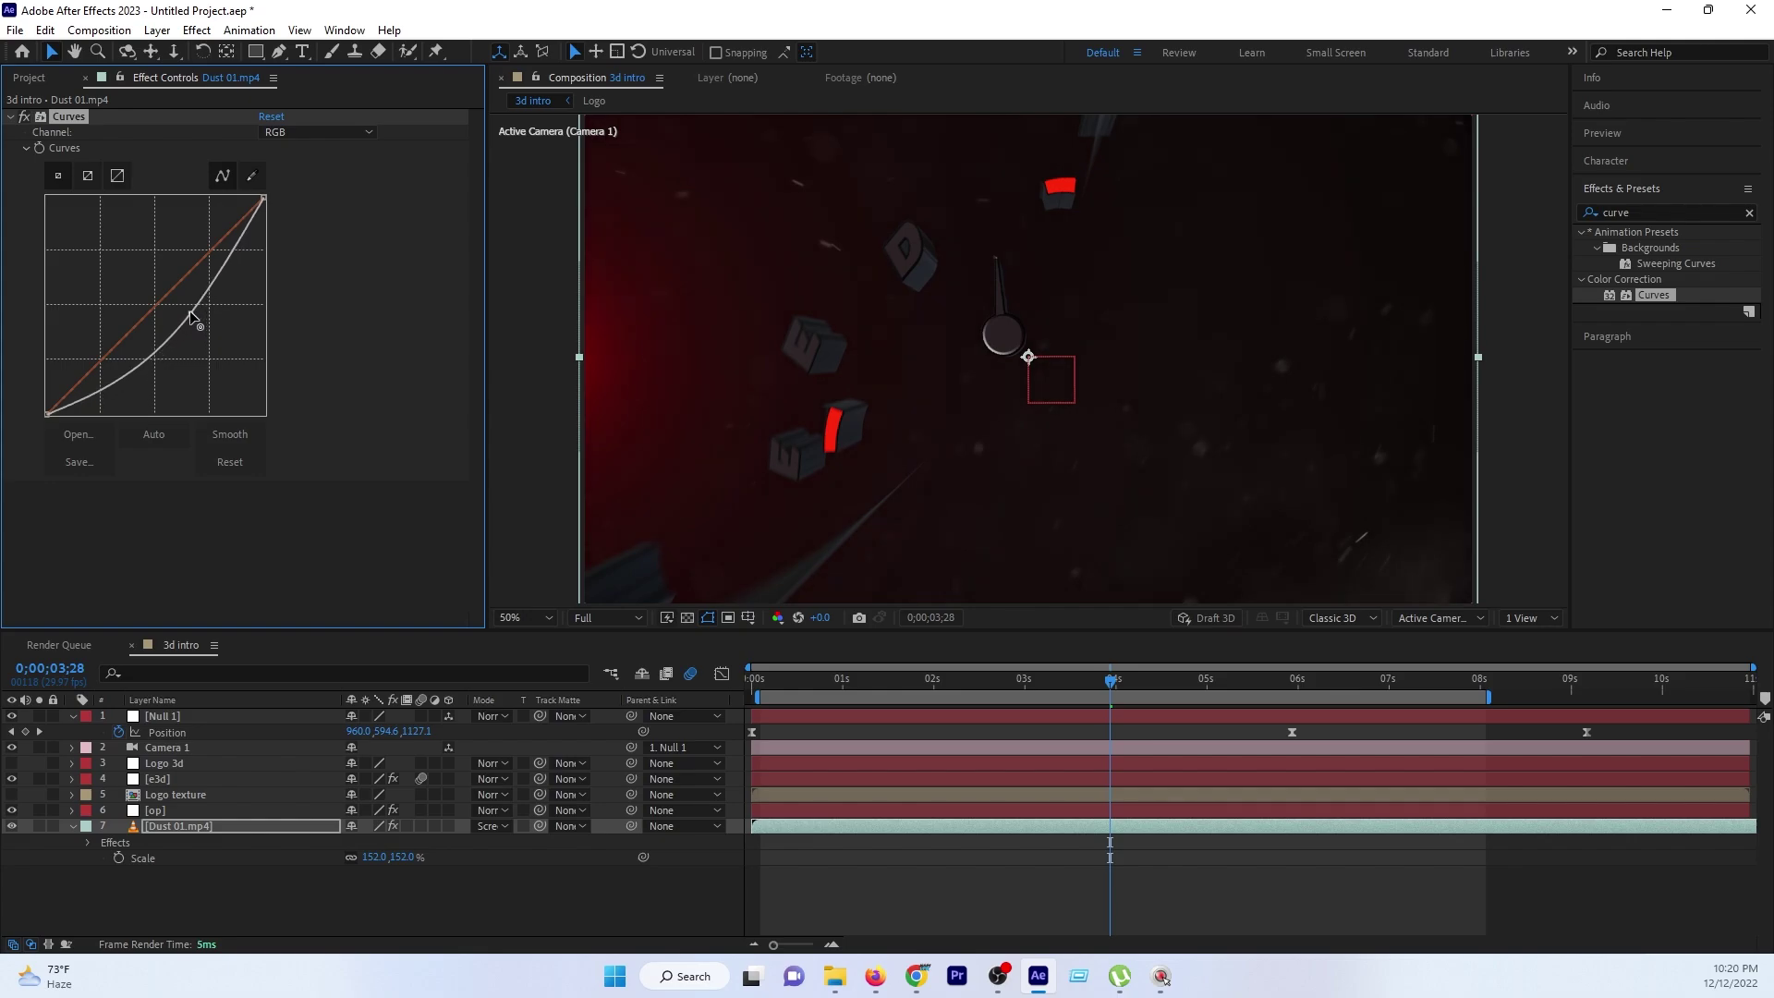
Preview the intro from the start to review the darkened dust over the logo reveal.
{"action": "left_click_drag", "start_coordinate": [767, 675], "coordinate": [752, 678]}
{"action": "key", "text": "space"}
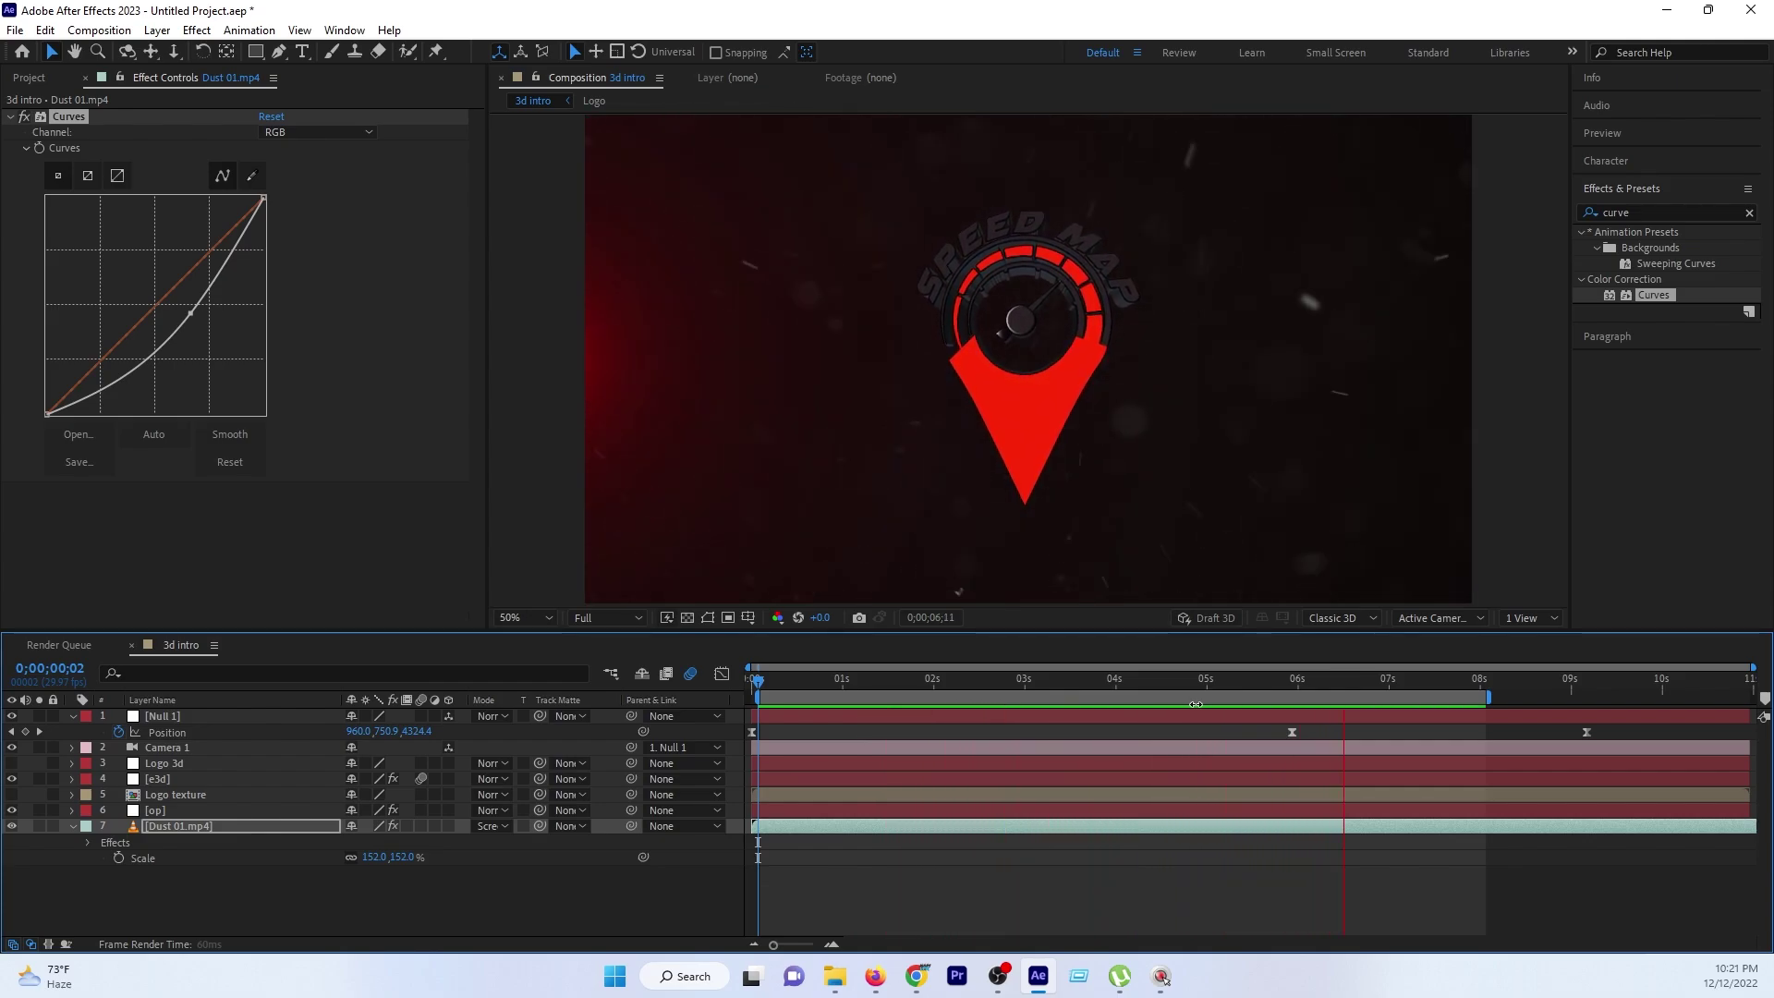
{"action": "key", "text": "space"}
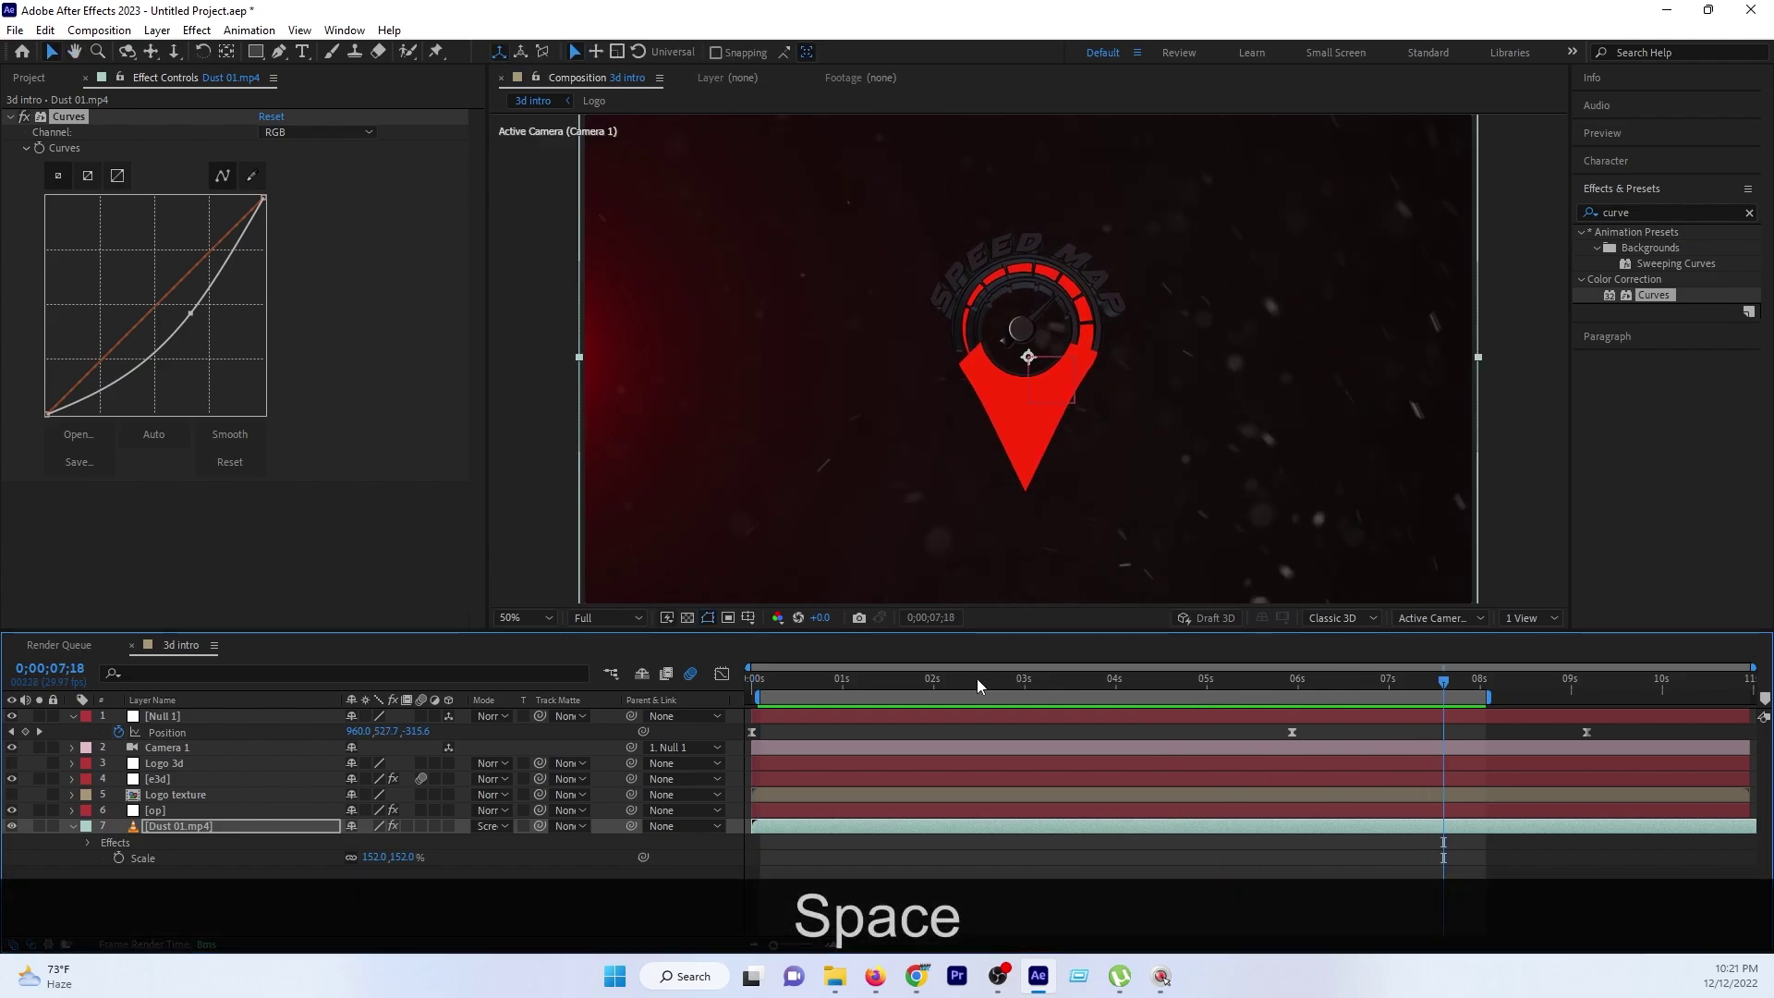
{"action": "left_click_drag", "start_coordinate": [978, 679], "coordinate": [1282, 717]}
{"action": "key", "text": "space"}
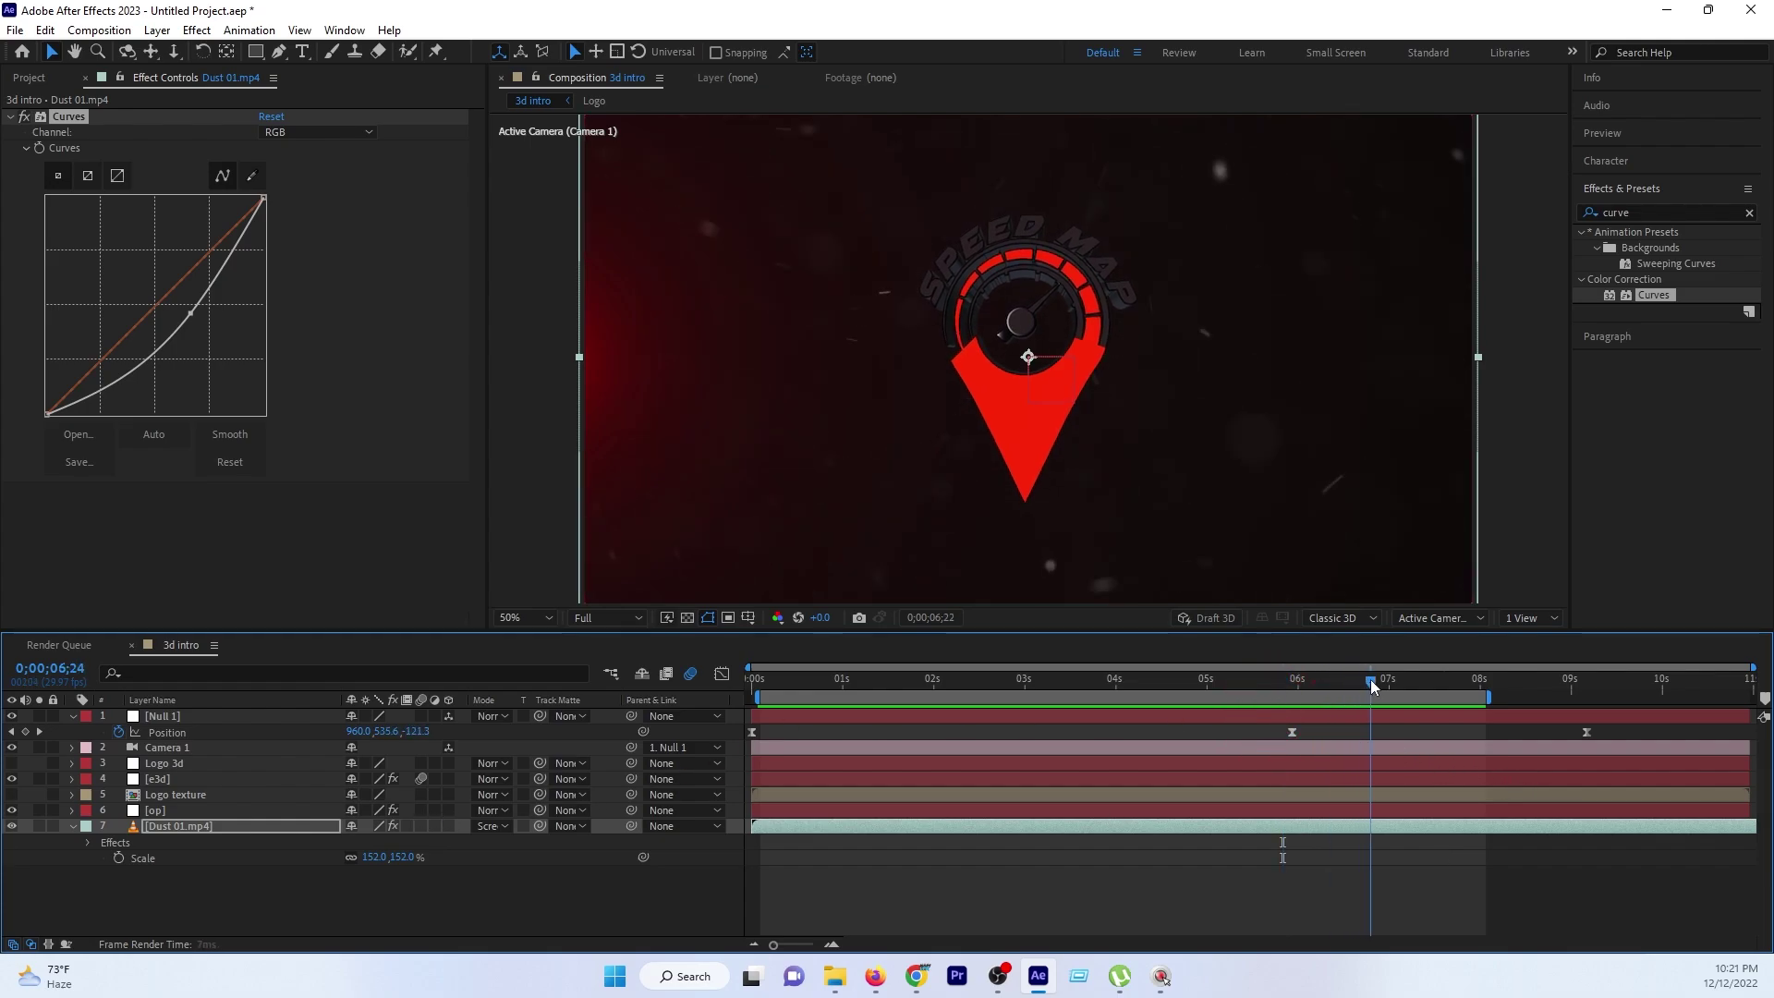
Duplicate the op layer and push the copy's flare past the right edge to Position X 2034.
{"action": "left_click", "coordinate": [162, 810]}
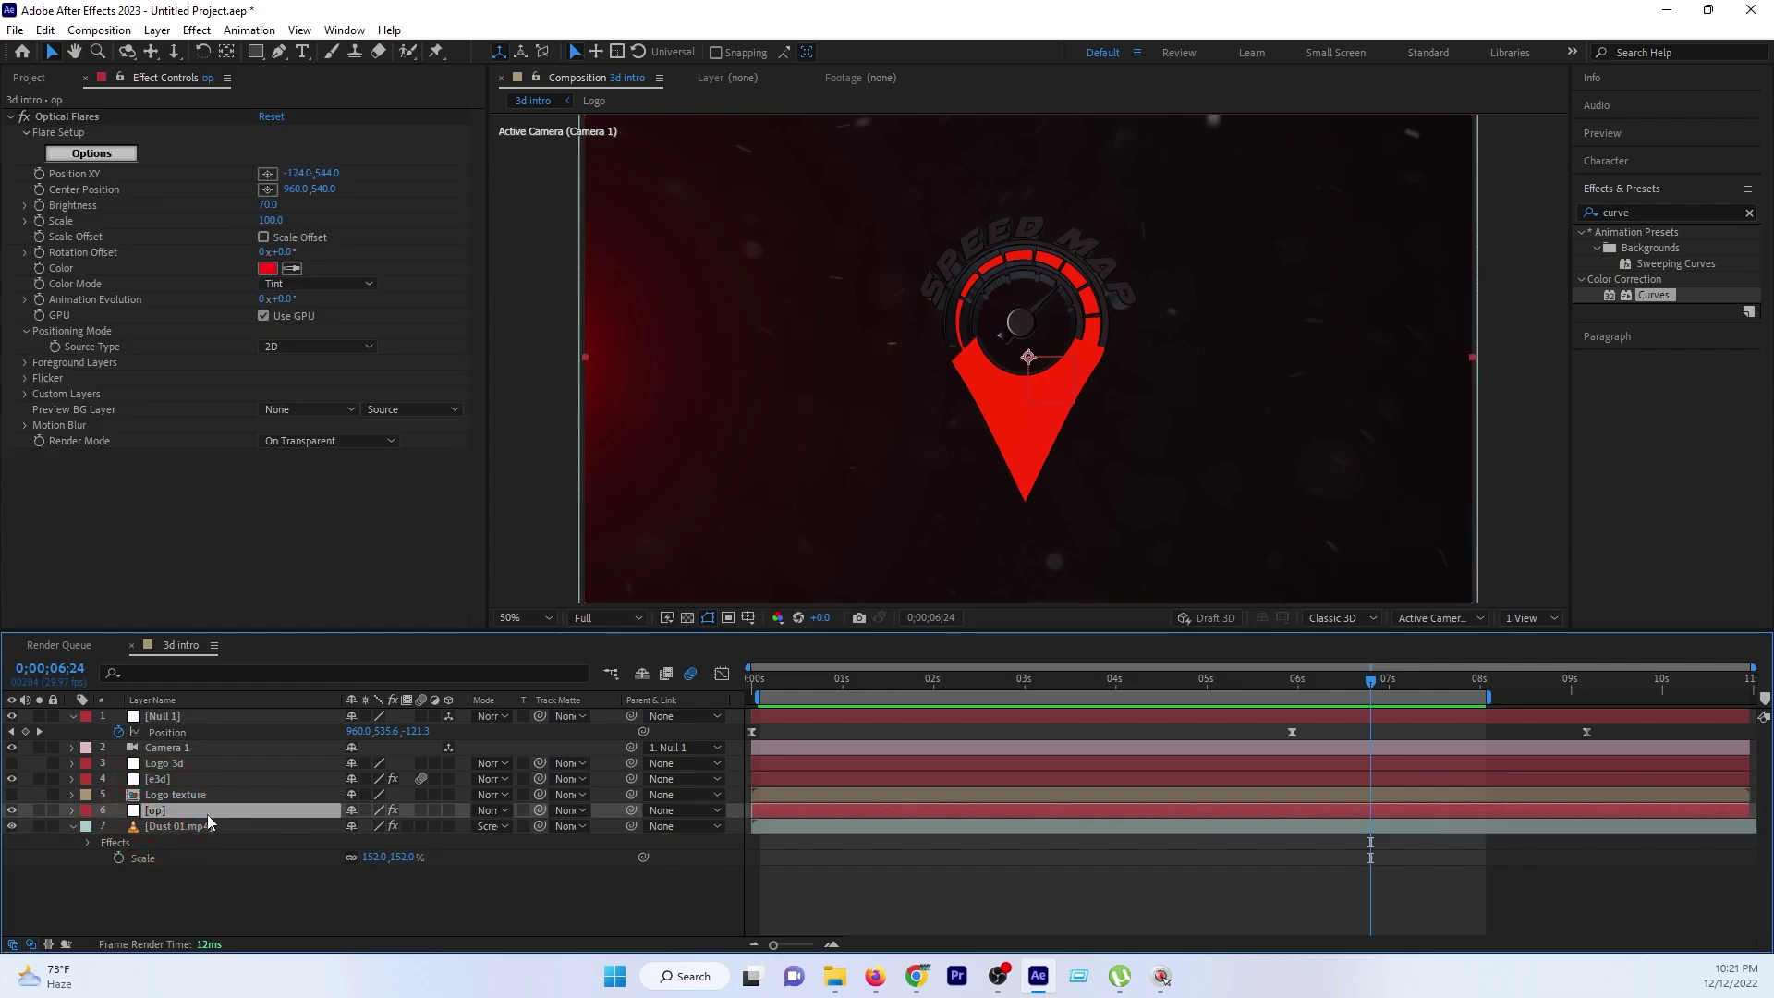
{"action": "key", "text": "ctrl+d"}
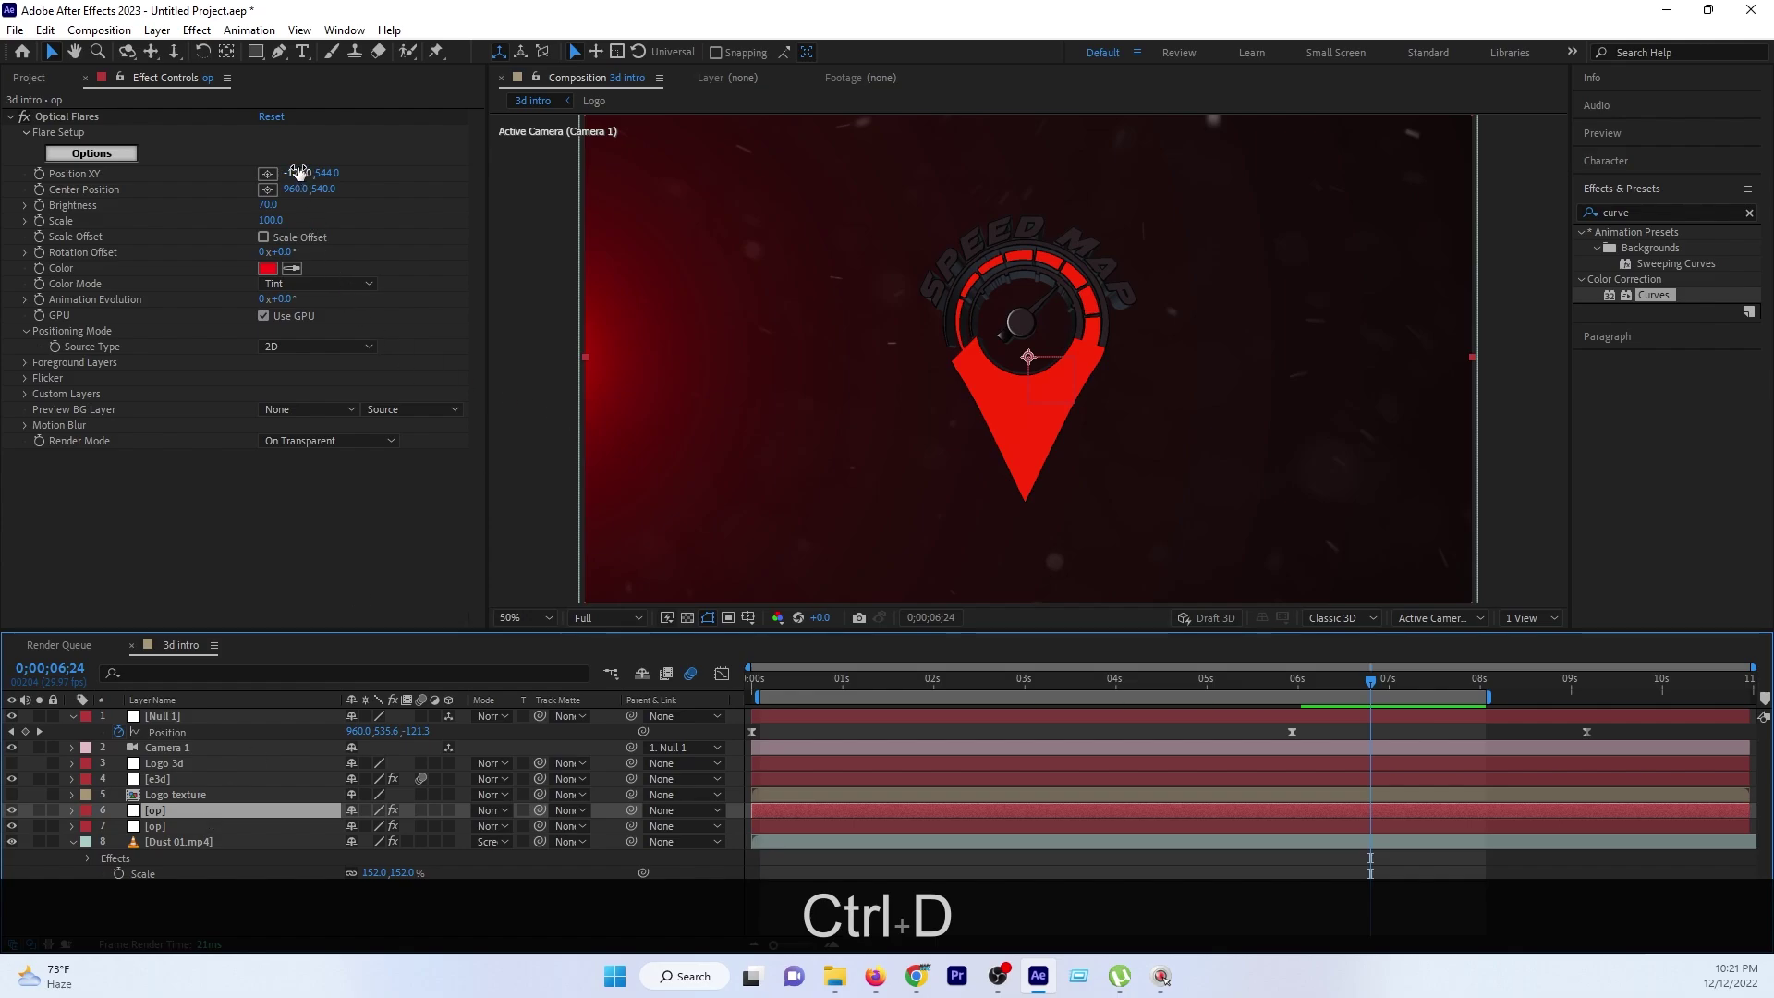
{"action": "left_click_drag", "start_coordinate": [294, 173], "coordinate": [1763, 208]}
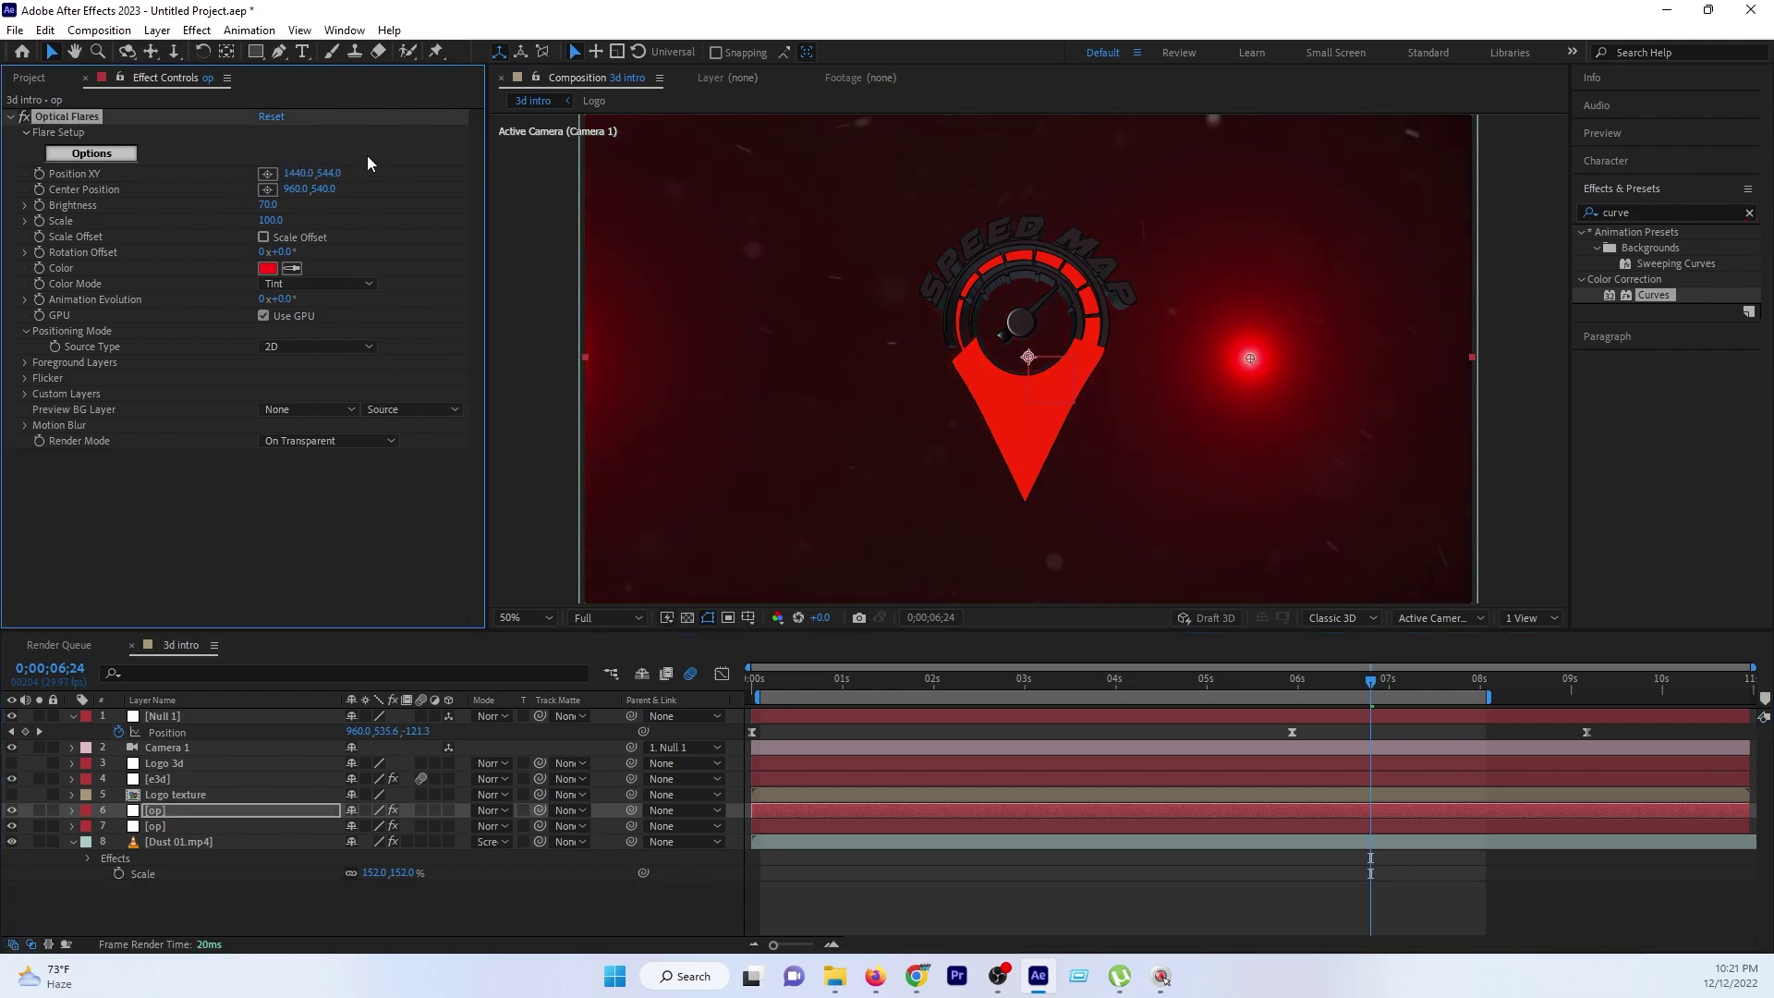
{"action": "left_click_drag", "start_coordinate": [368, 164], "coordinate": [846, 173]}
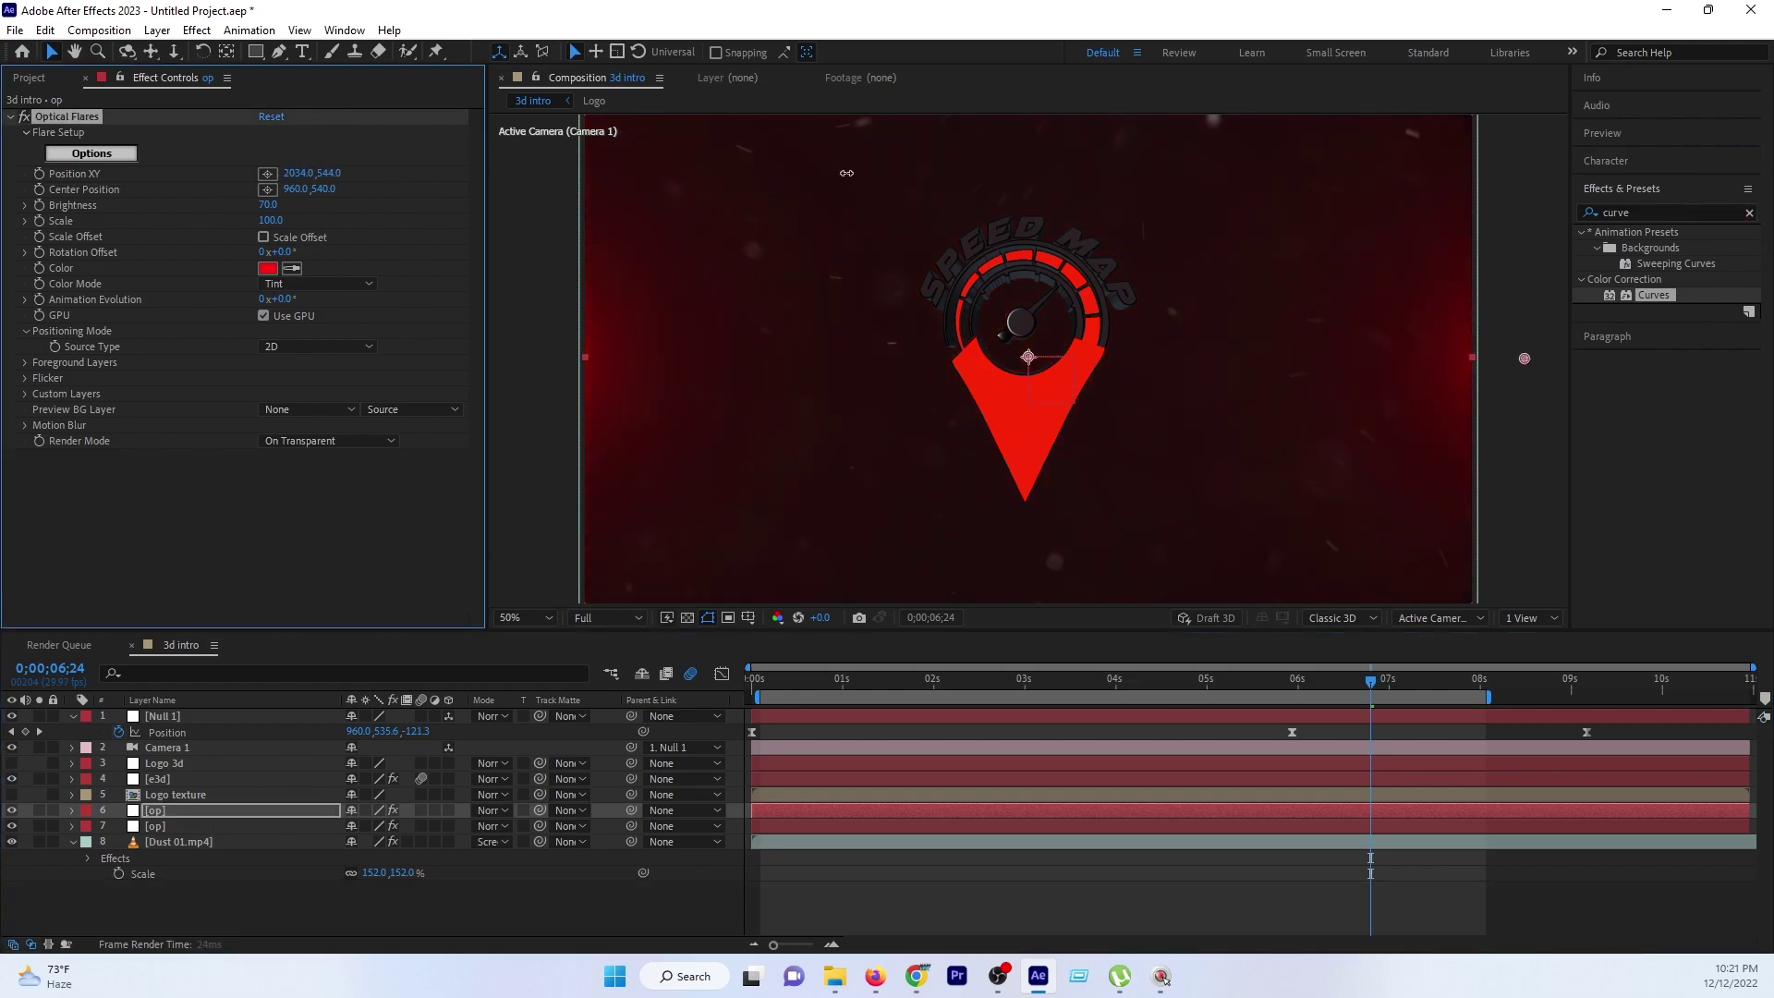
Recolour the copied flare blue (#157EFF), replacing a trial green.
{"action": "left_click", "coordinate": [267, 268]}
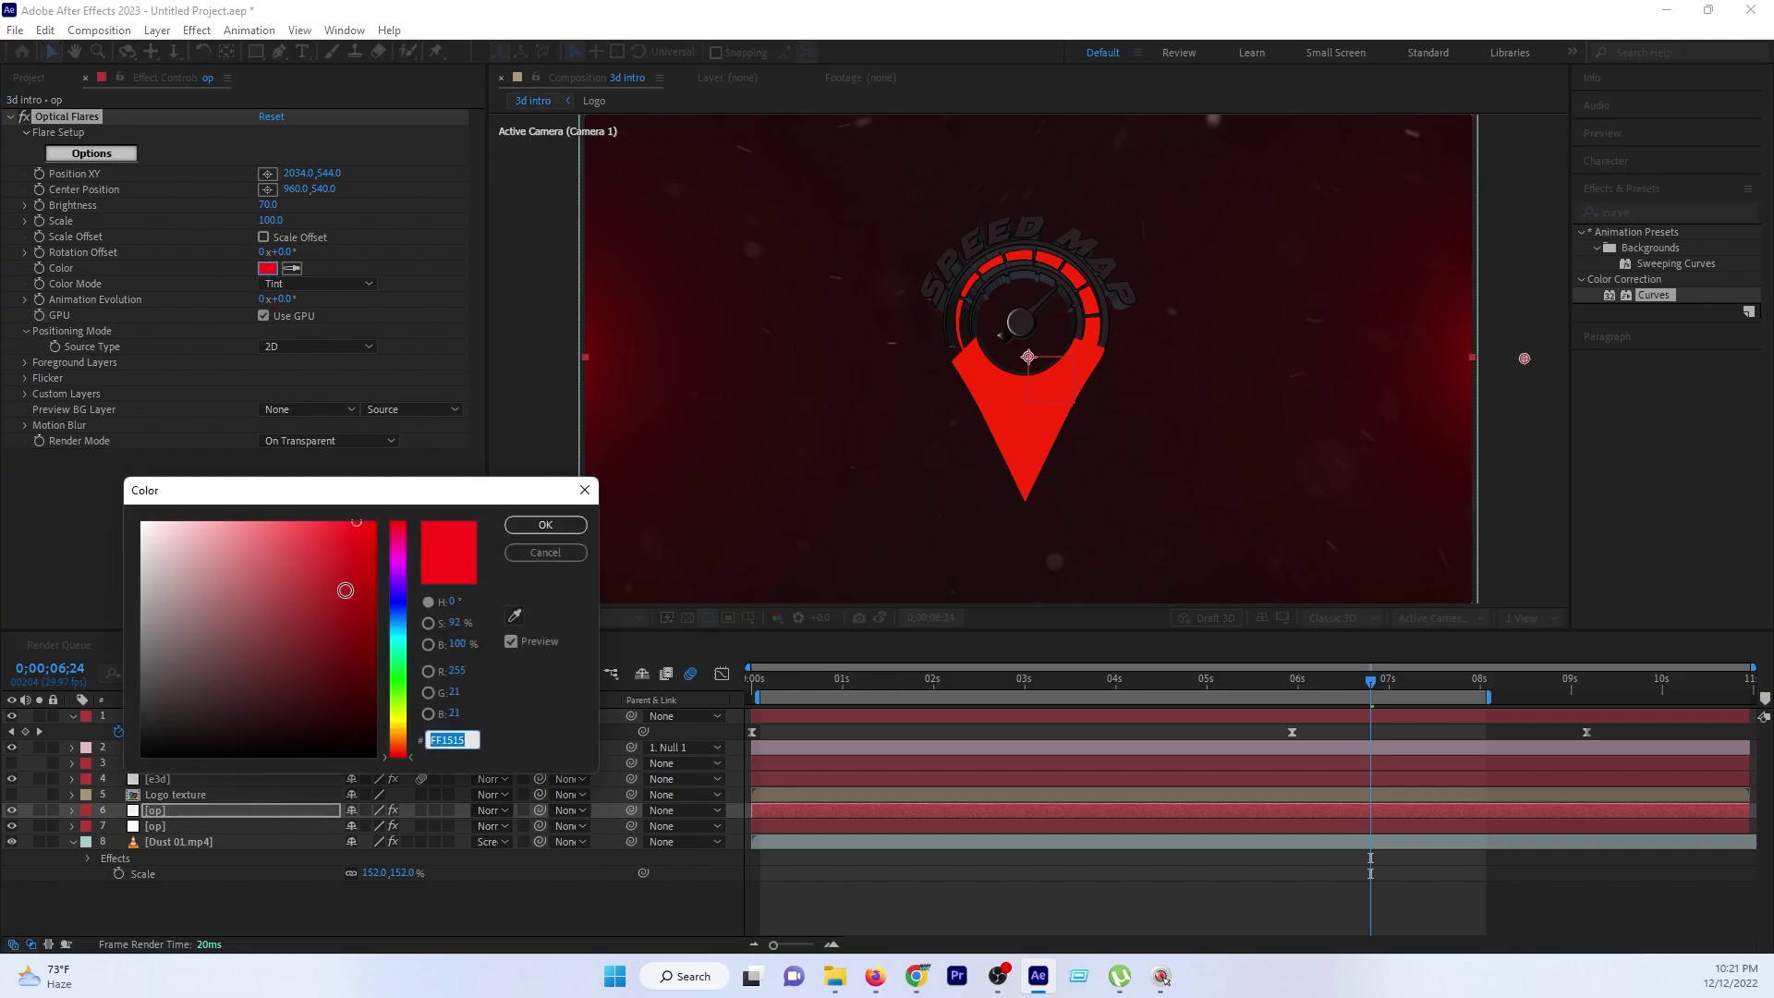
{"action": "left_click_drag", "start_coordinate": [398, 592], "coordinate": [390, 693]}
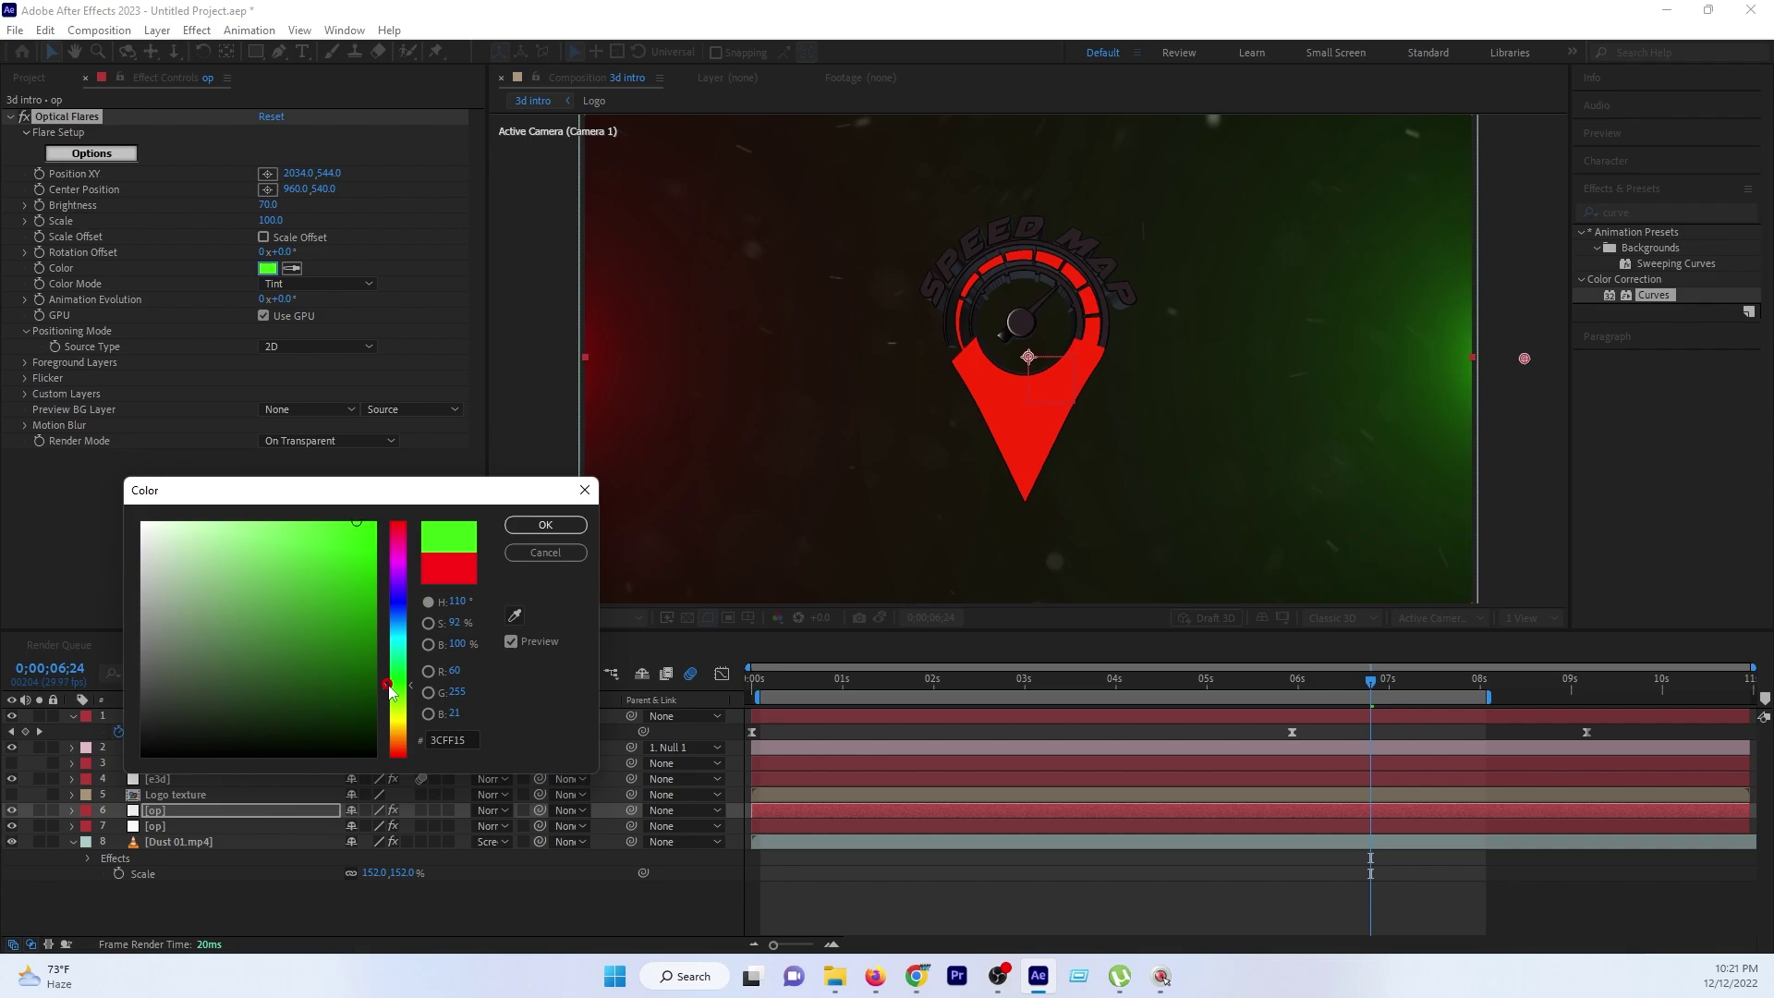
{"action": "left_click", "coordinate": [544, 526]}
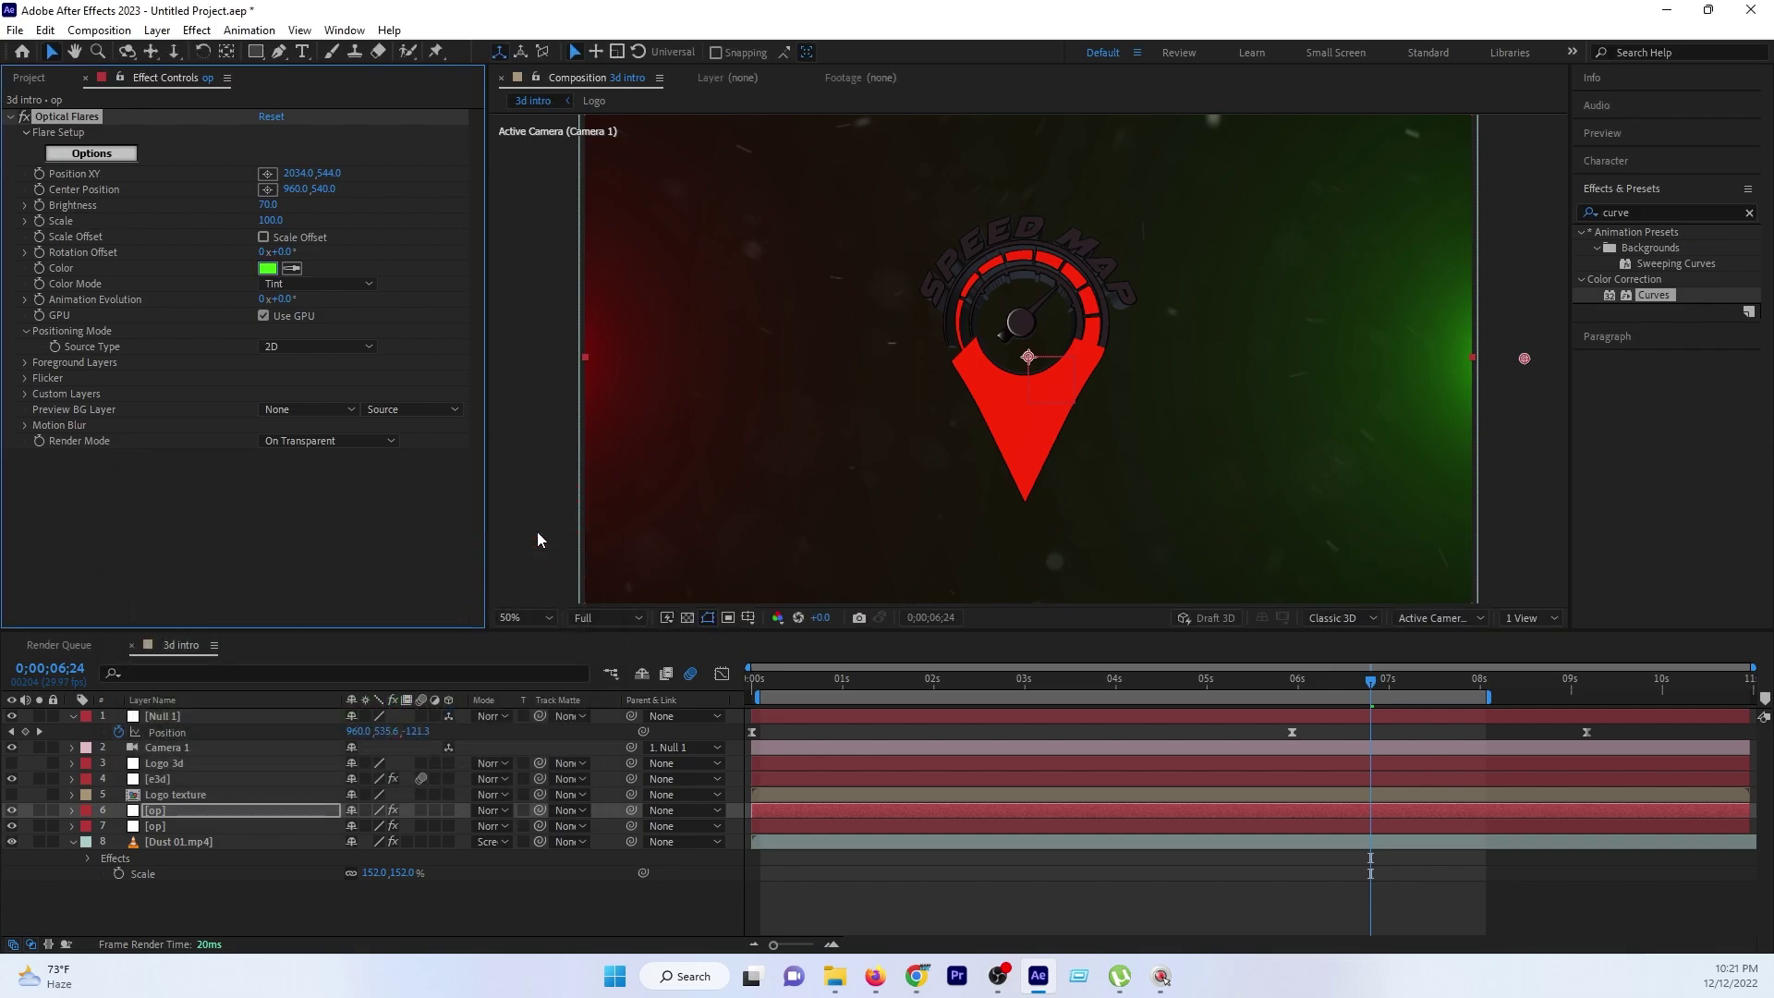
{"action": "left_click", "coordinate": [266, 270]}
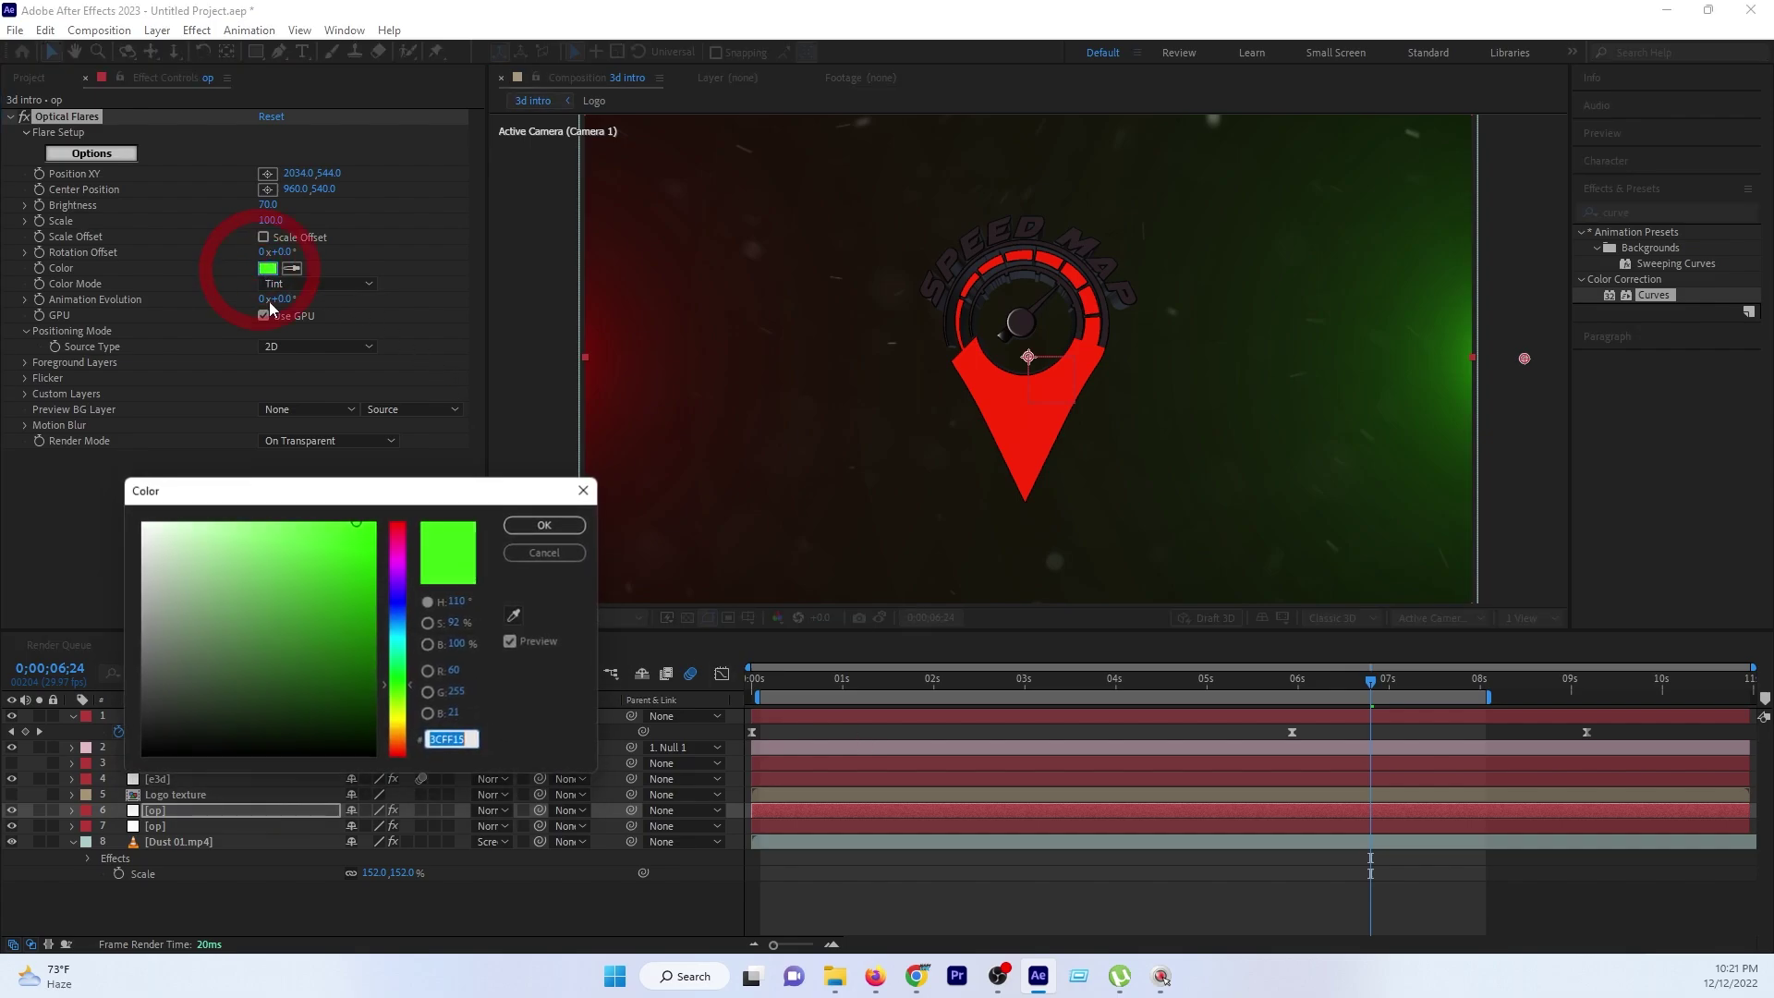
{"action": "left_click", "coordinate": [400, 628]}
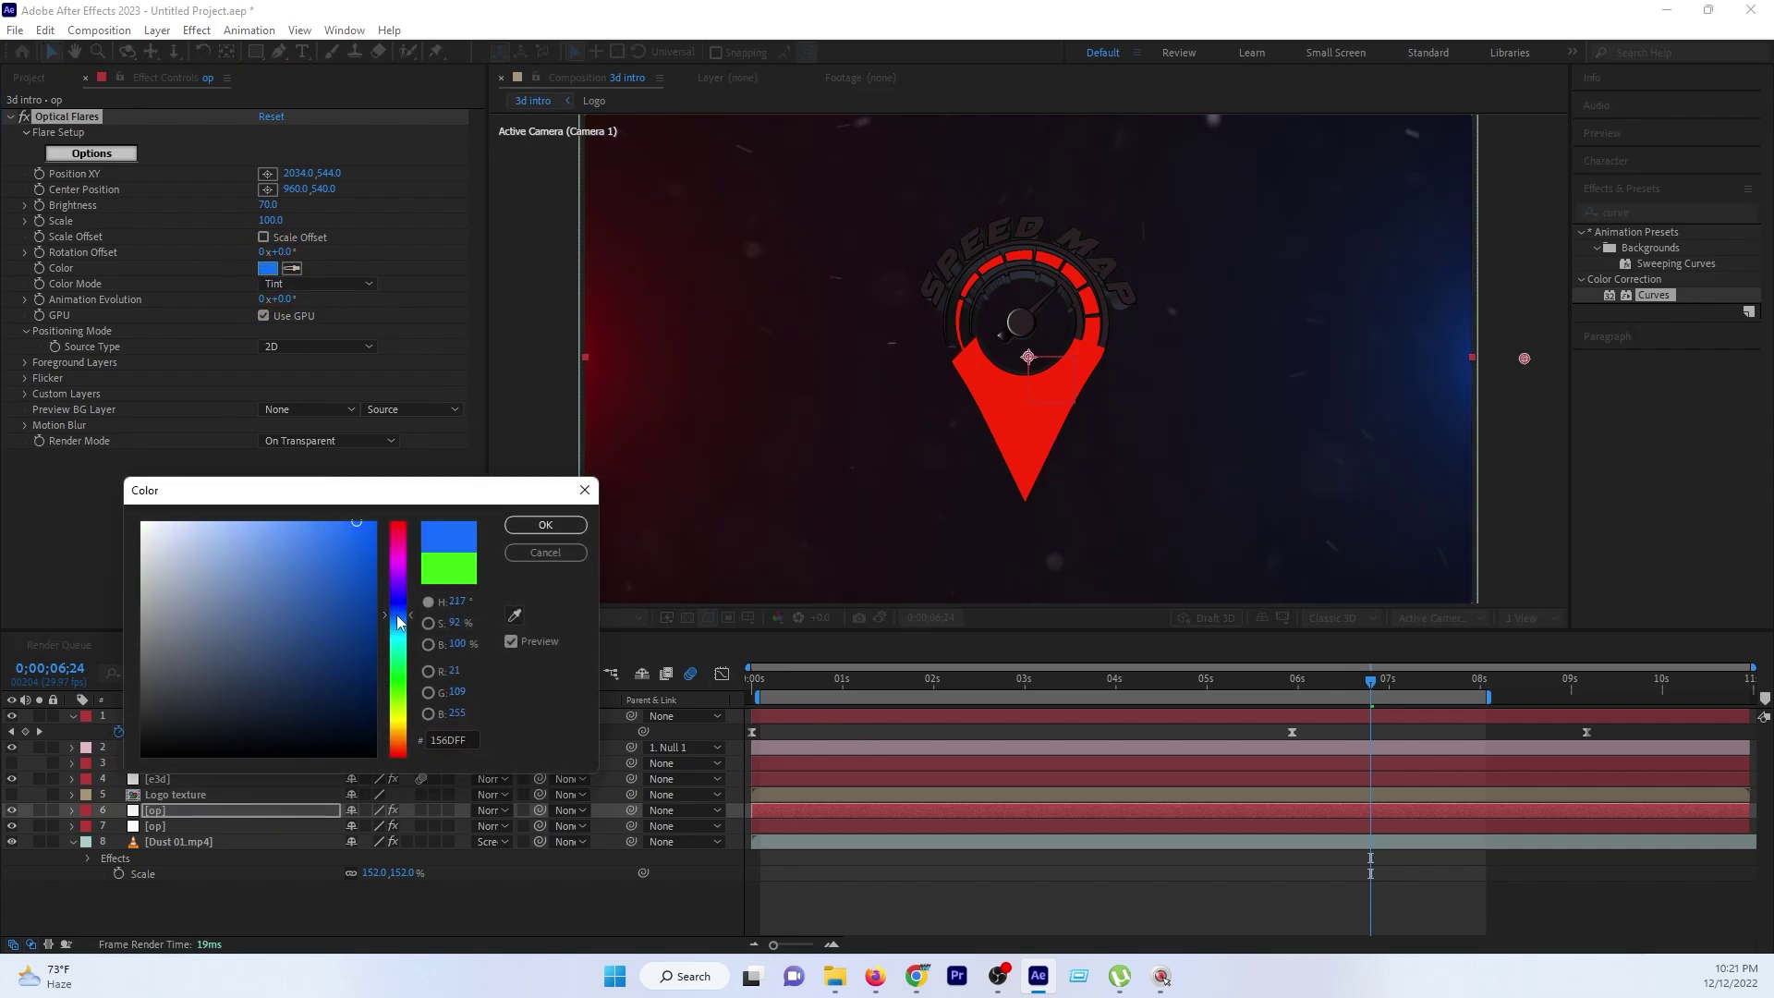
{"action": "left_click", "coordinate": [545, 525]}
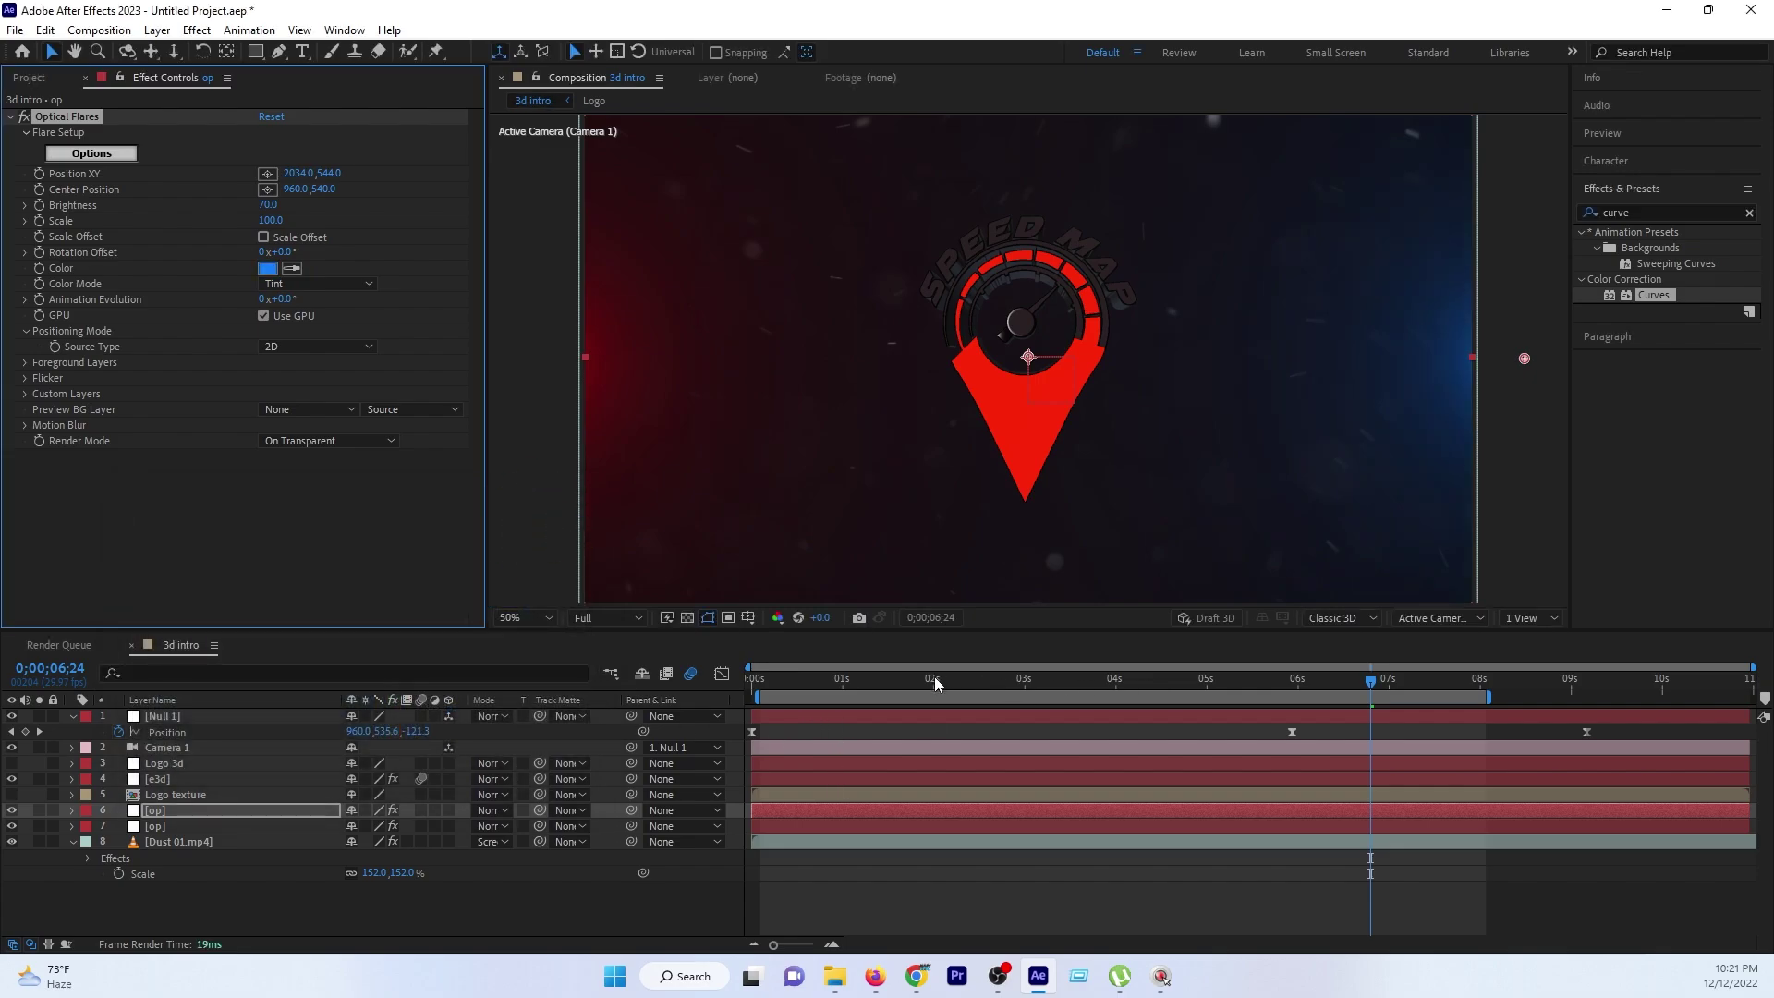
{"action": "left_click_drag", "start_coordinate": [934, 679], "coordinate": [1337, 685]}
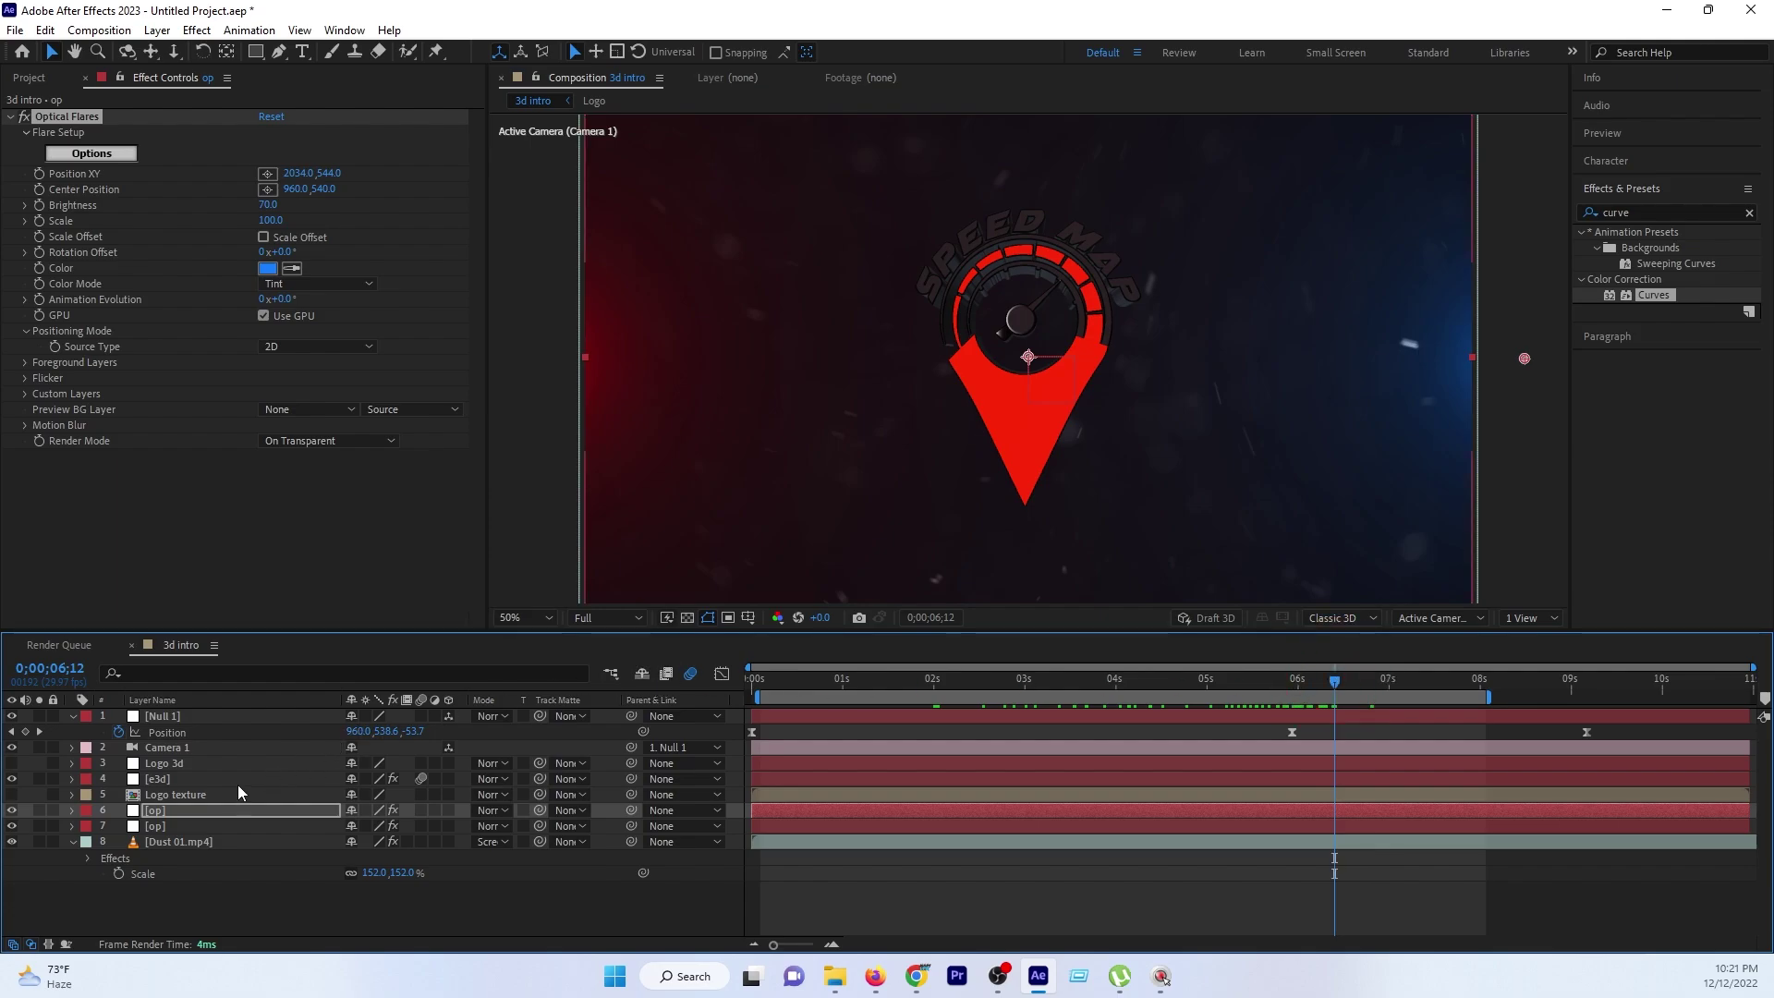
Open the e3d layer's Render Settings Physical Environment and set Exposure to 1.50.
{"action": "left_click", "coordinate": [158, 779]}
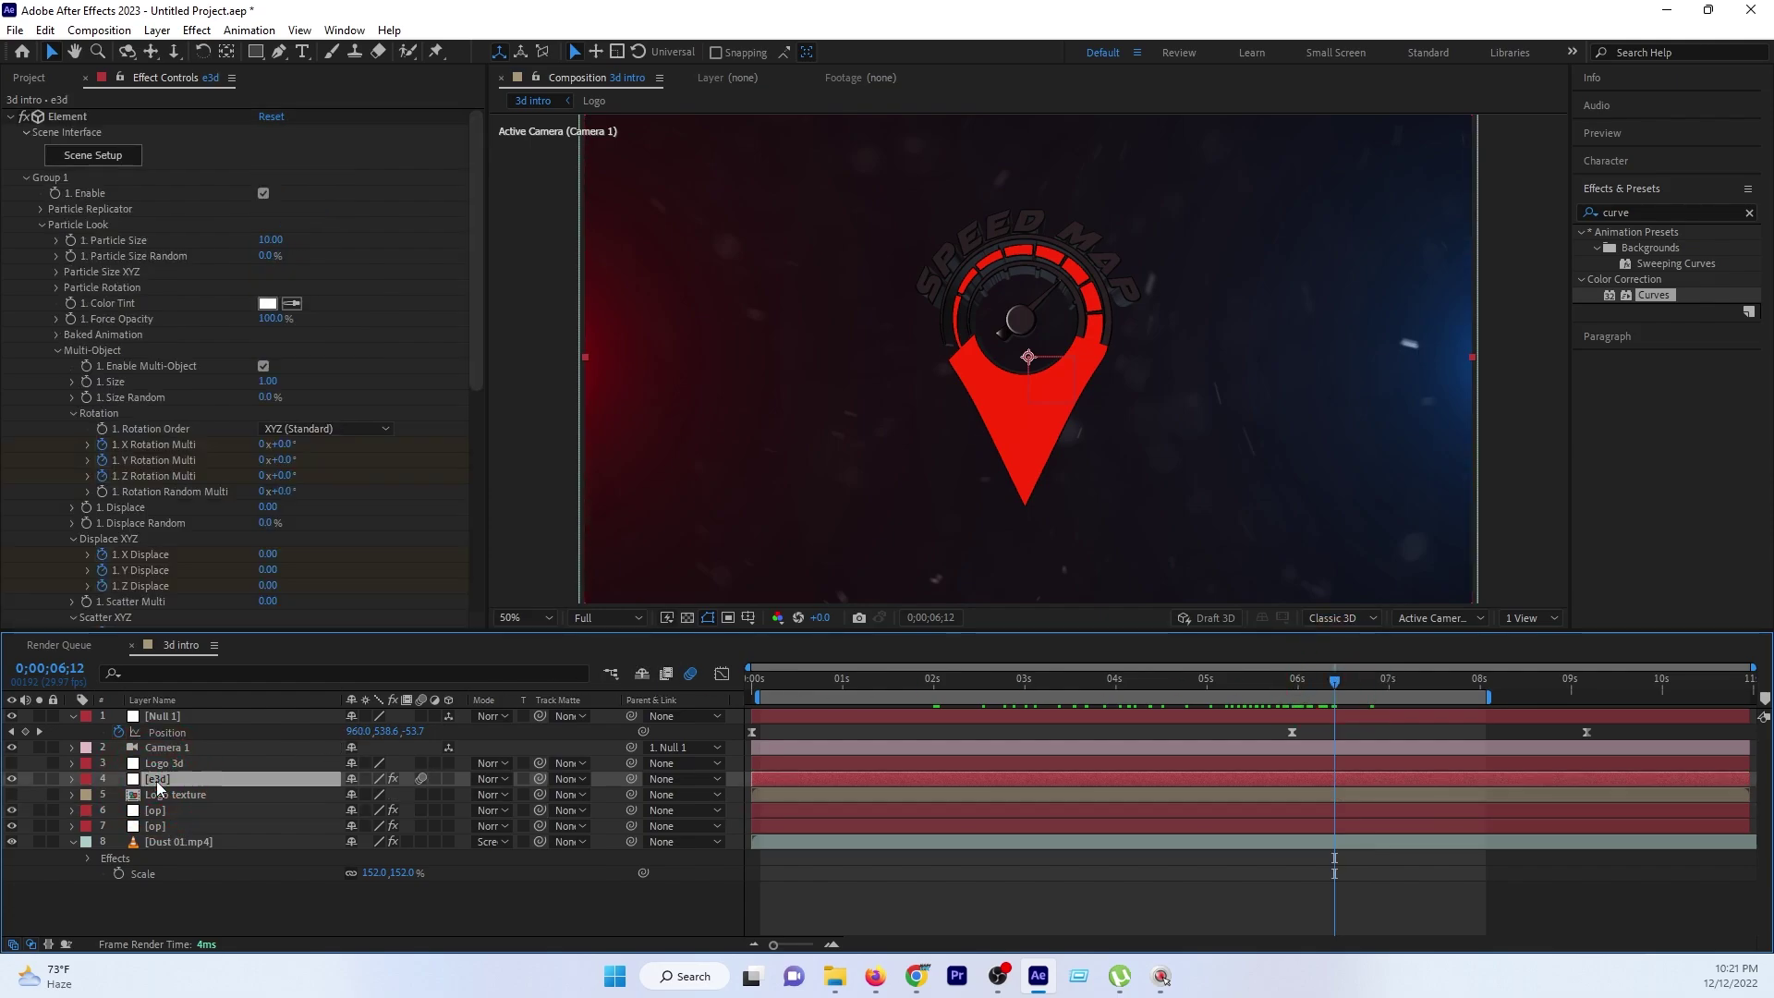
{"action": "left_click", "coordinate": [26, 178]}
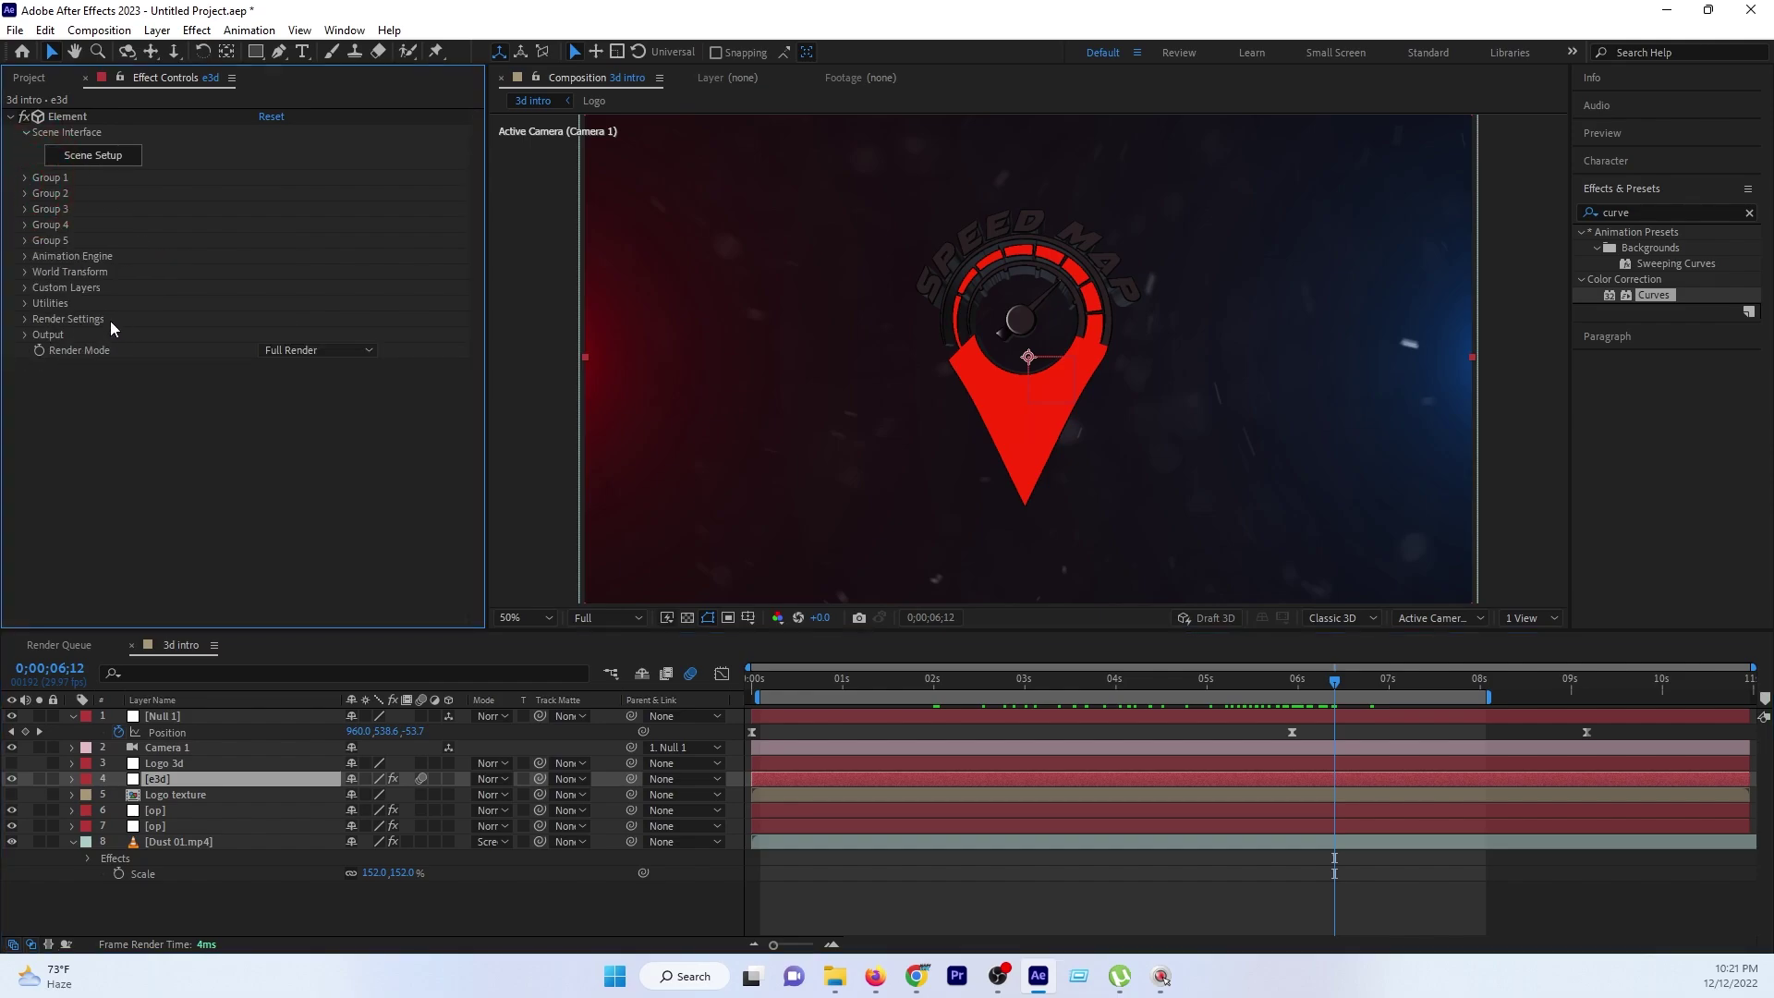
{"action": "left_click", "coordinate": [25, 319]}
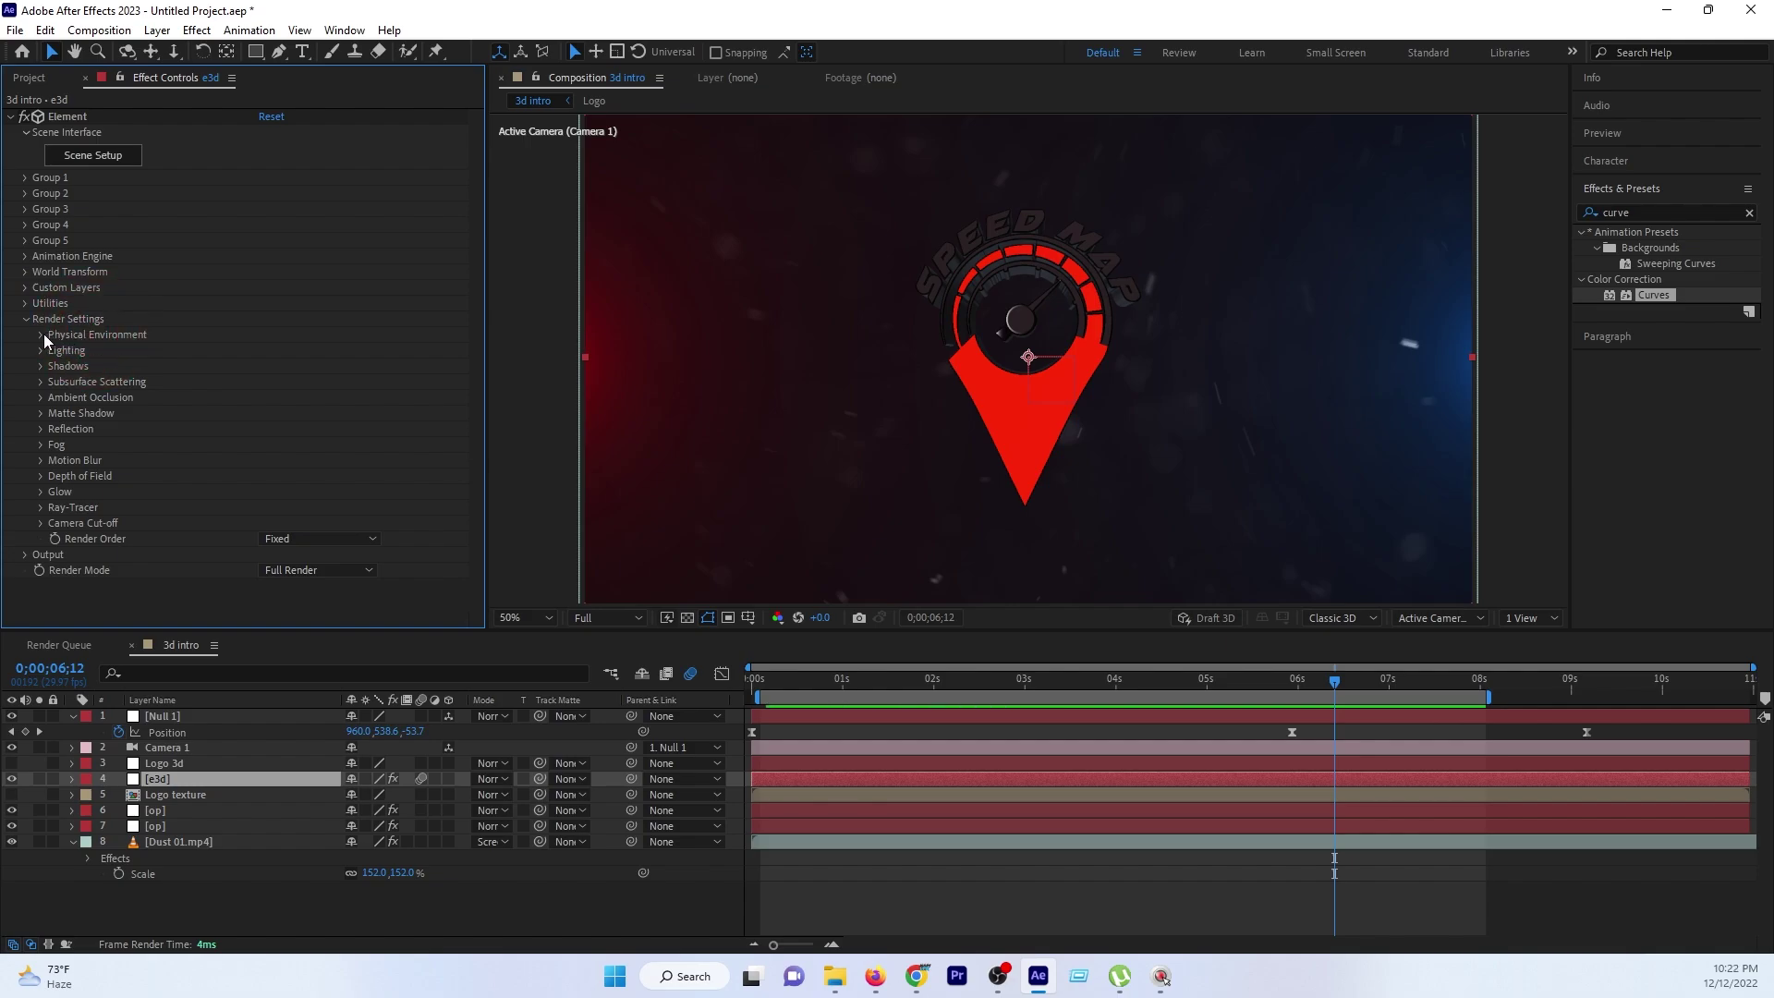
{"action": "left_click", "coordinate": [41, 334]}
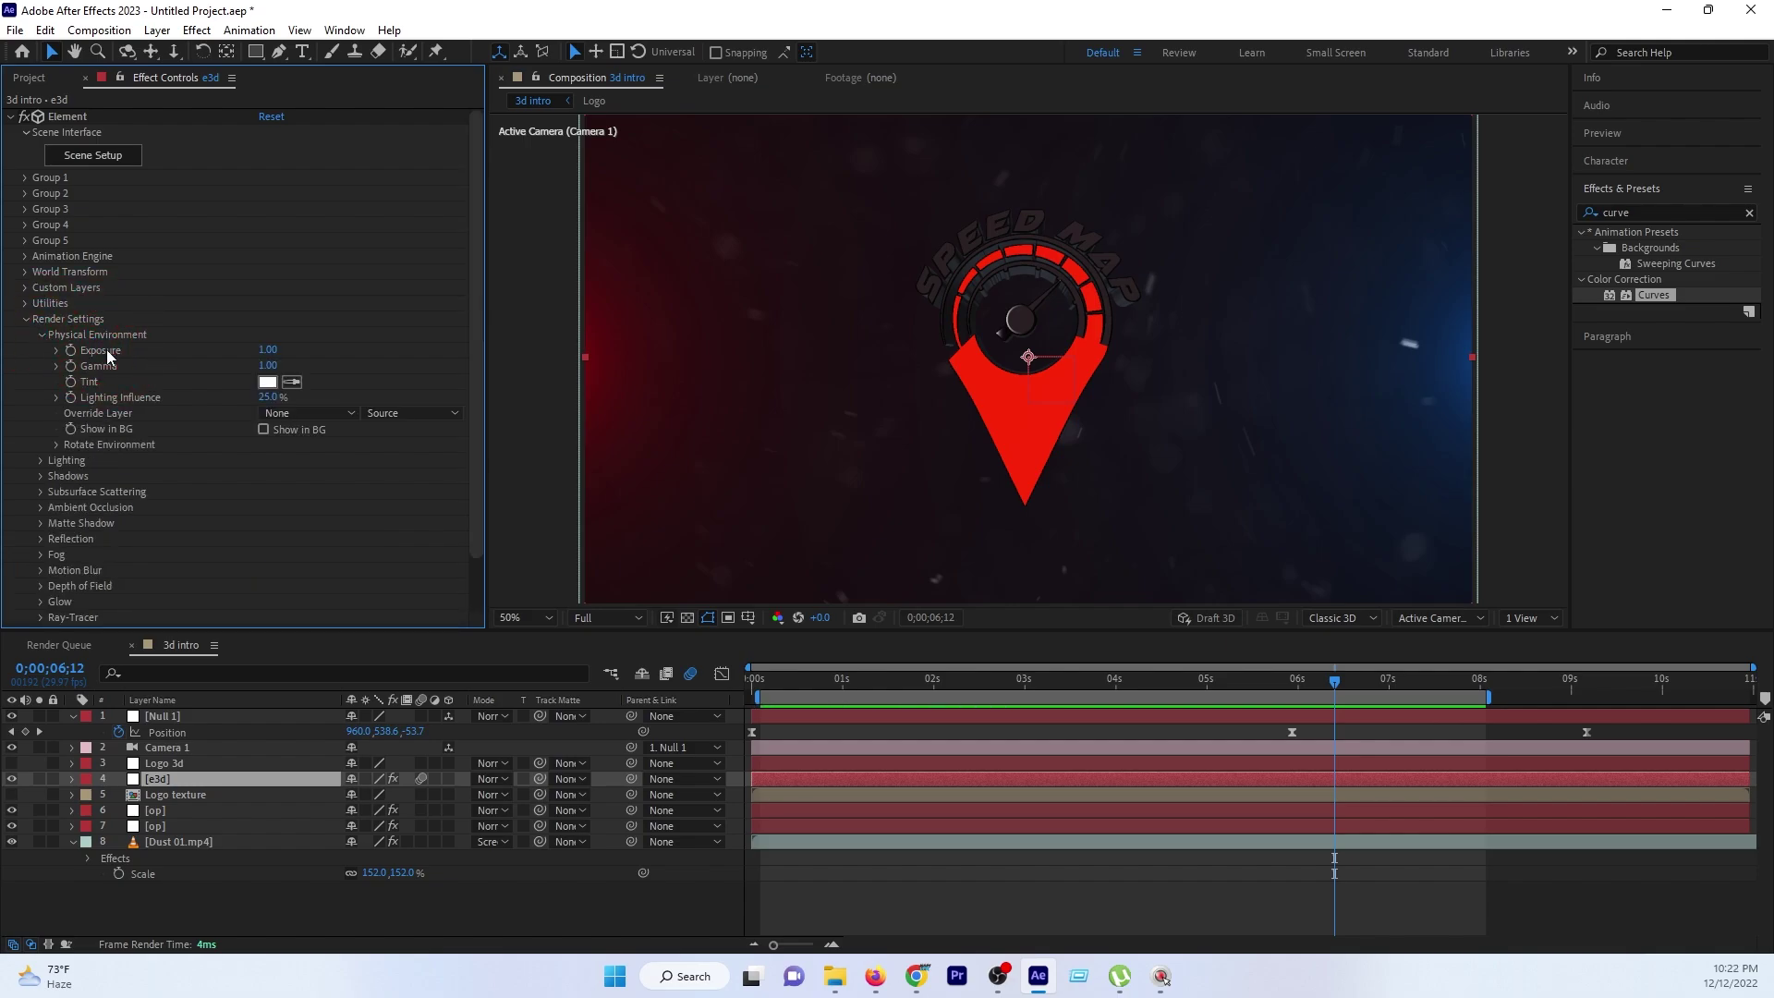
{"action": "left_click", "coordinate": [266, 351]}
{"action": "type", "text": "1.5"}
{"action": "key", "text": "Return"}
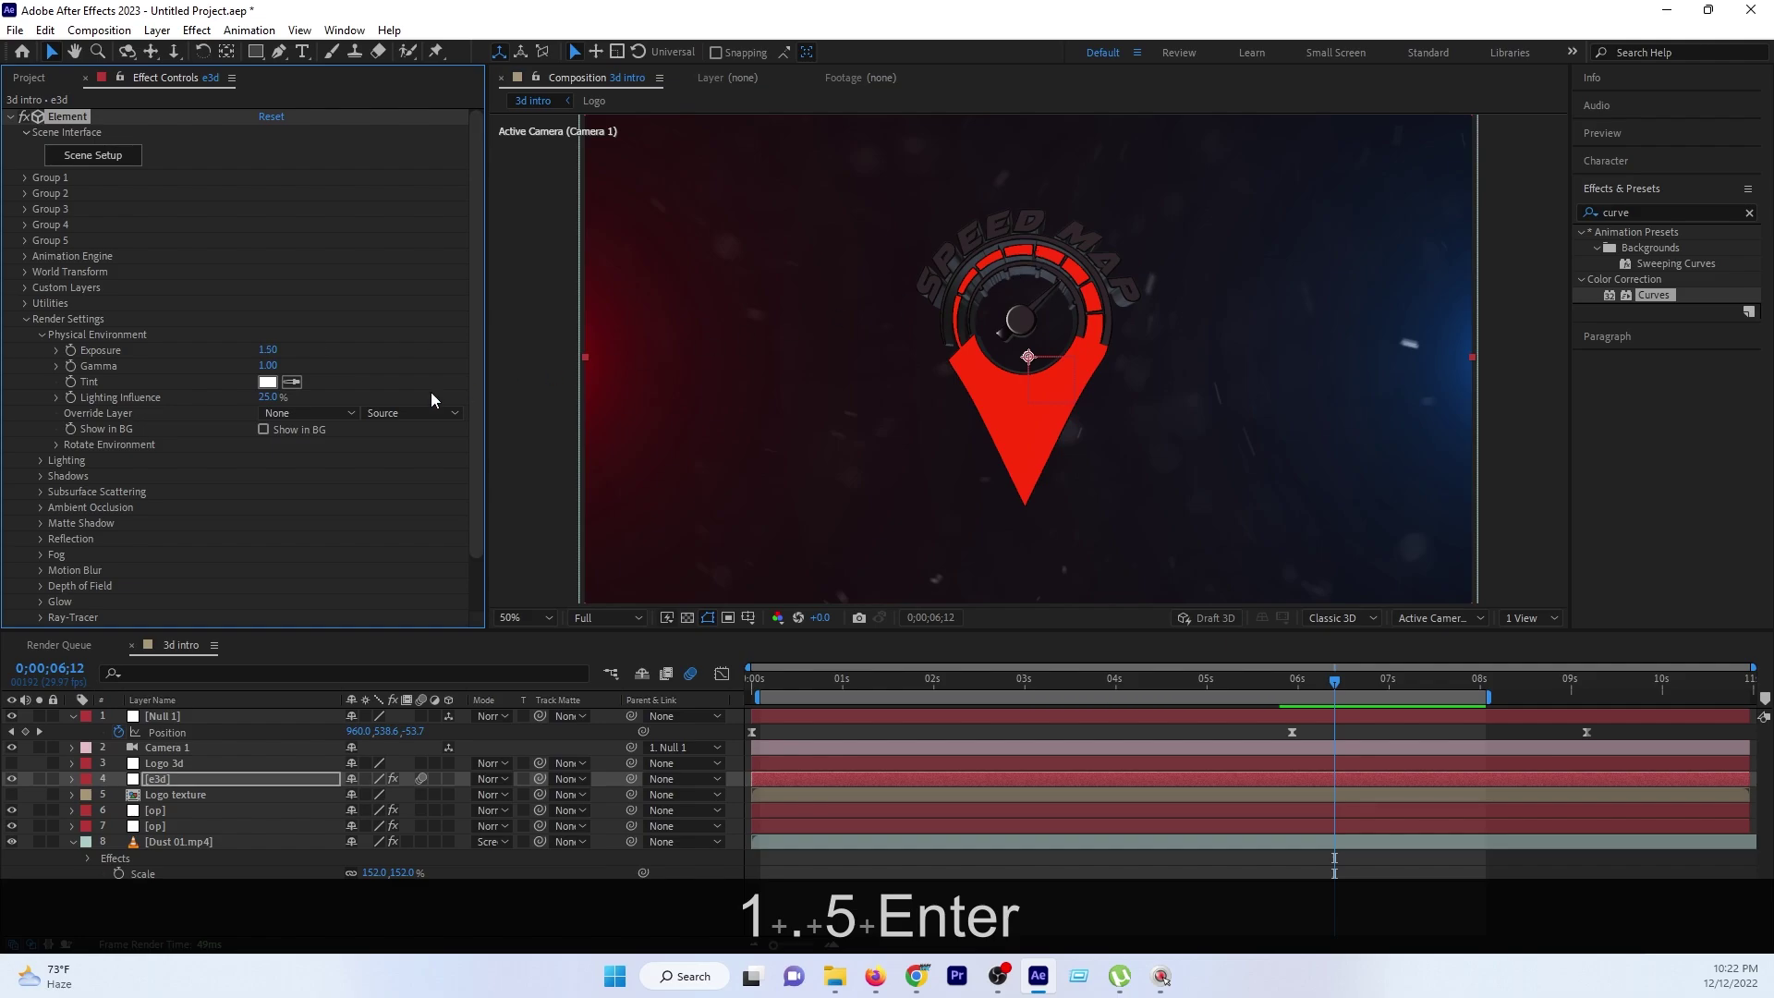
Set Gamma to 1.50 after trying 2, checking the logo in an enlarged preview.
{"action": "left_click", "coordinate": [266, 366]}
{"action": "type", "text": "2"}
{"action": "key", "text": "Return"}
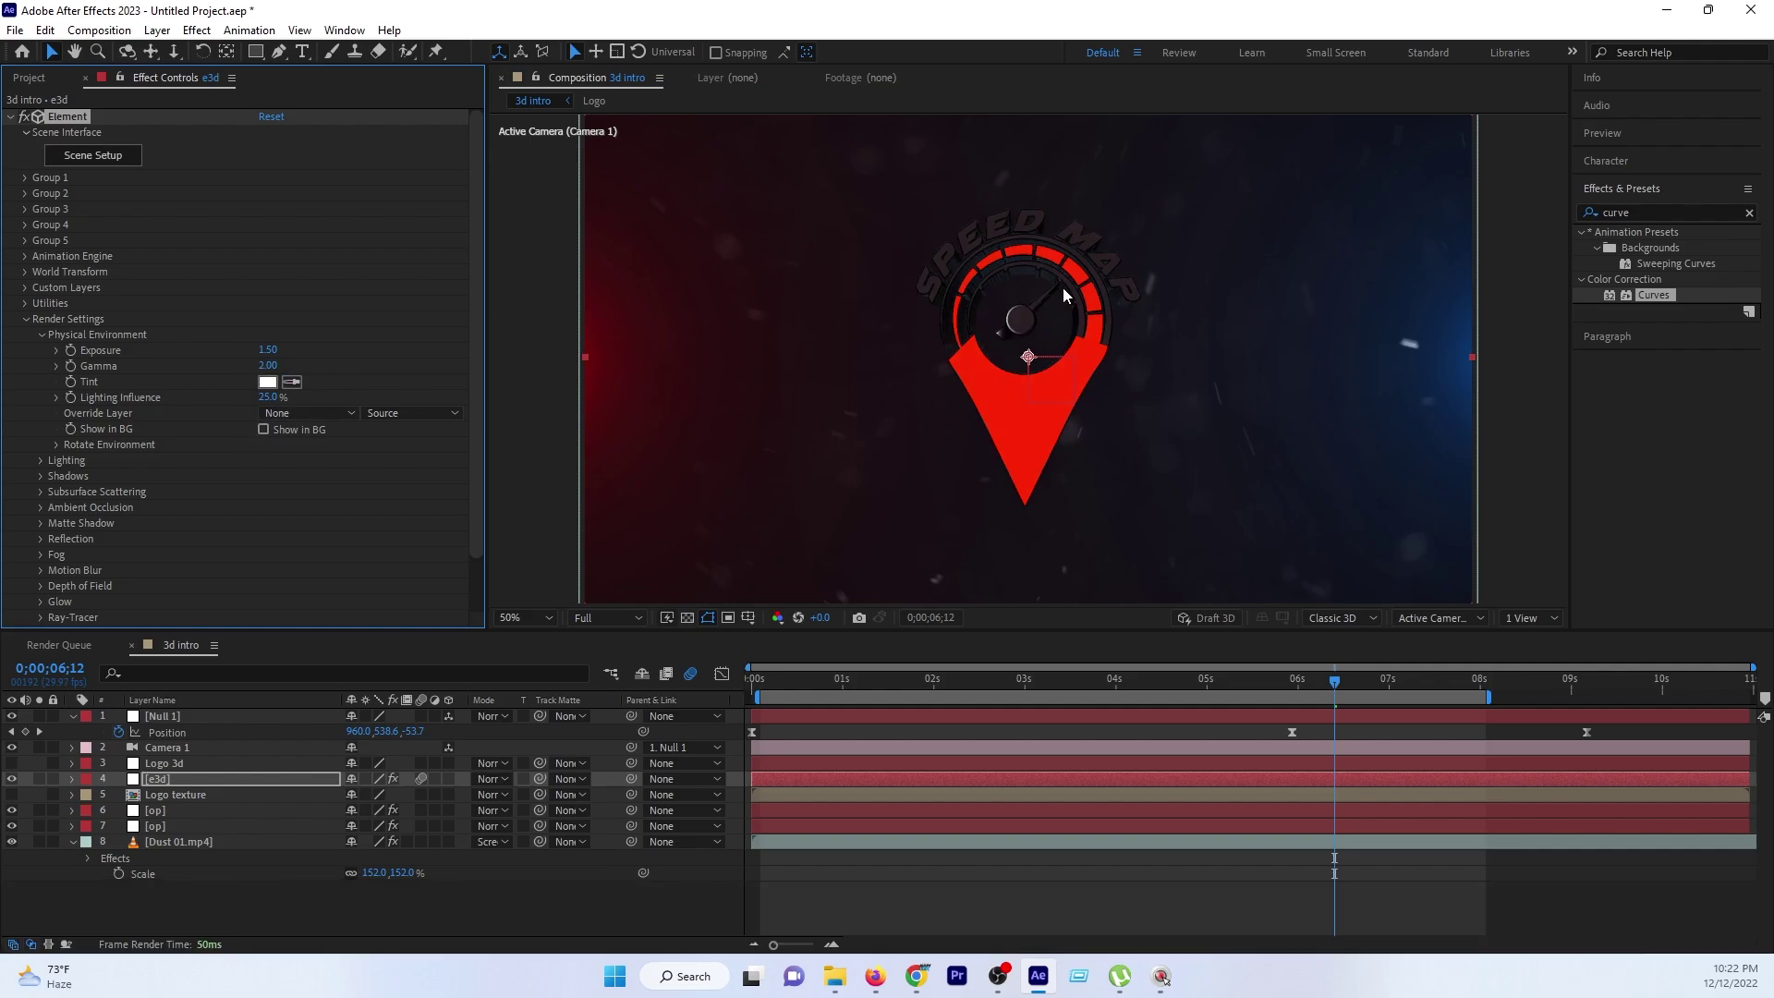
{"action": "key", "text": "period"}
{"action": "key", "text": "period"}
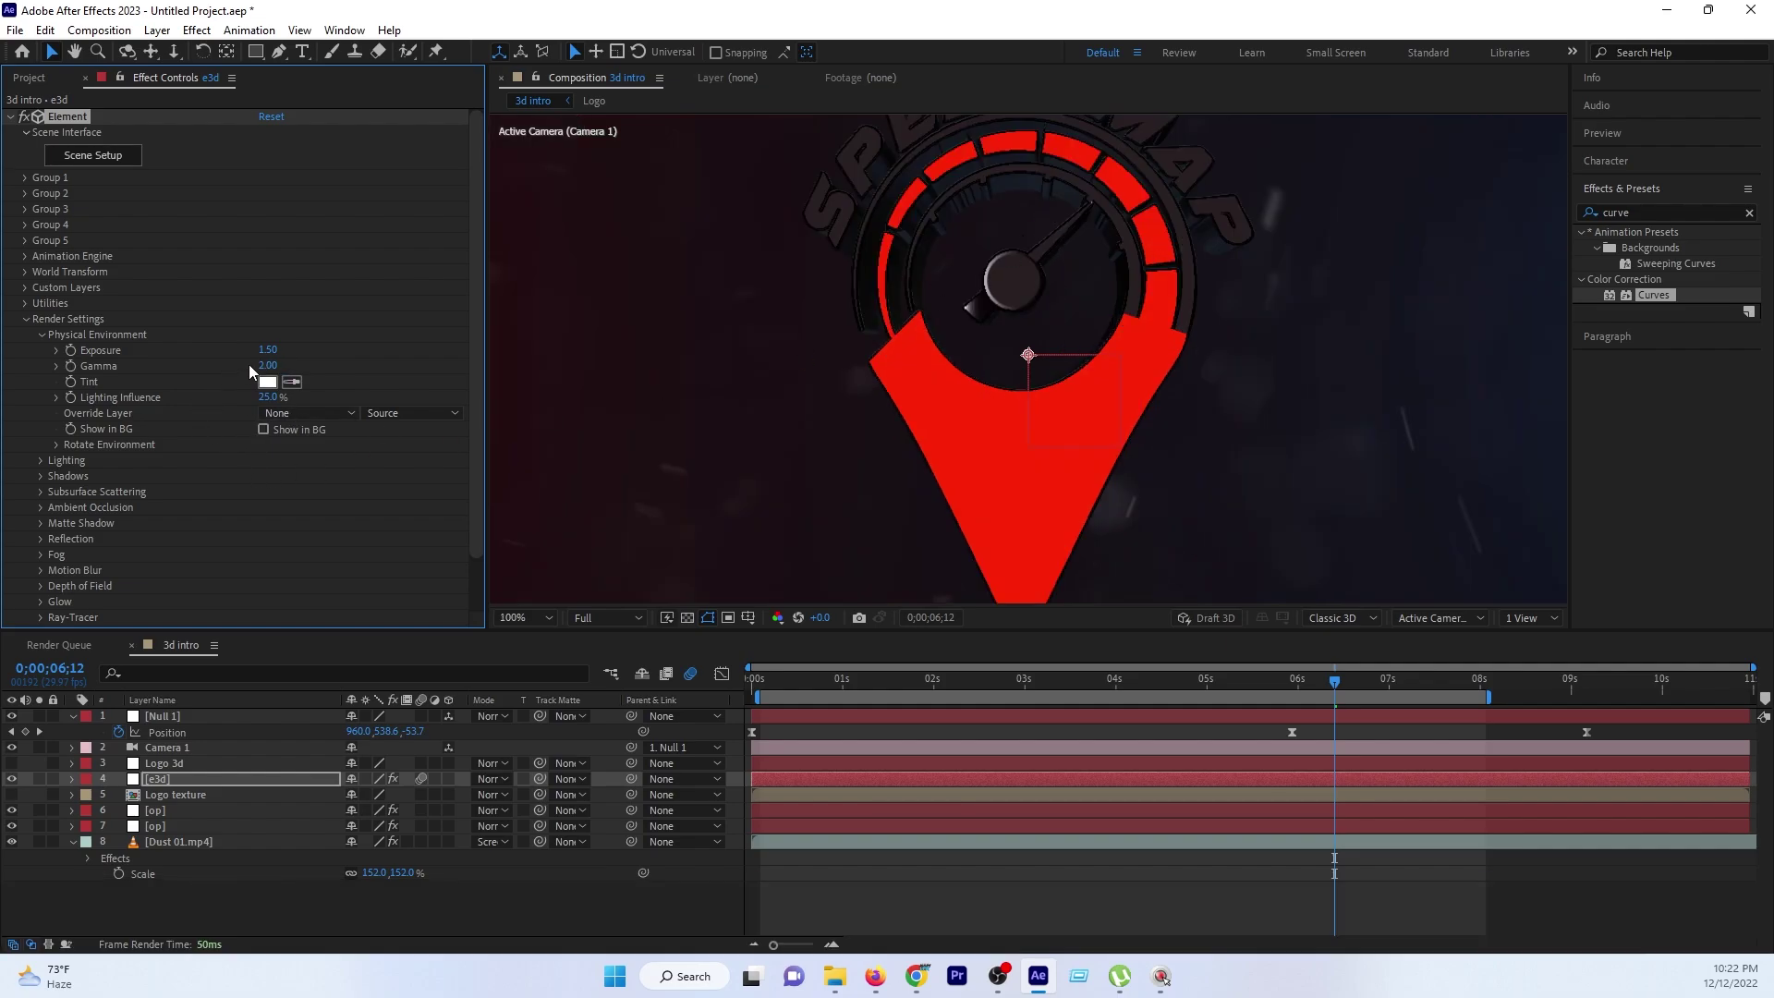
{"action": "type", "text": "1.5"}
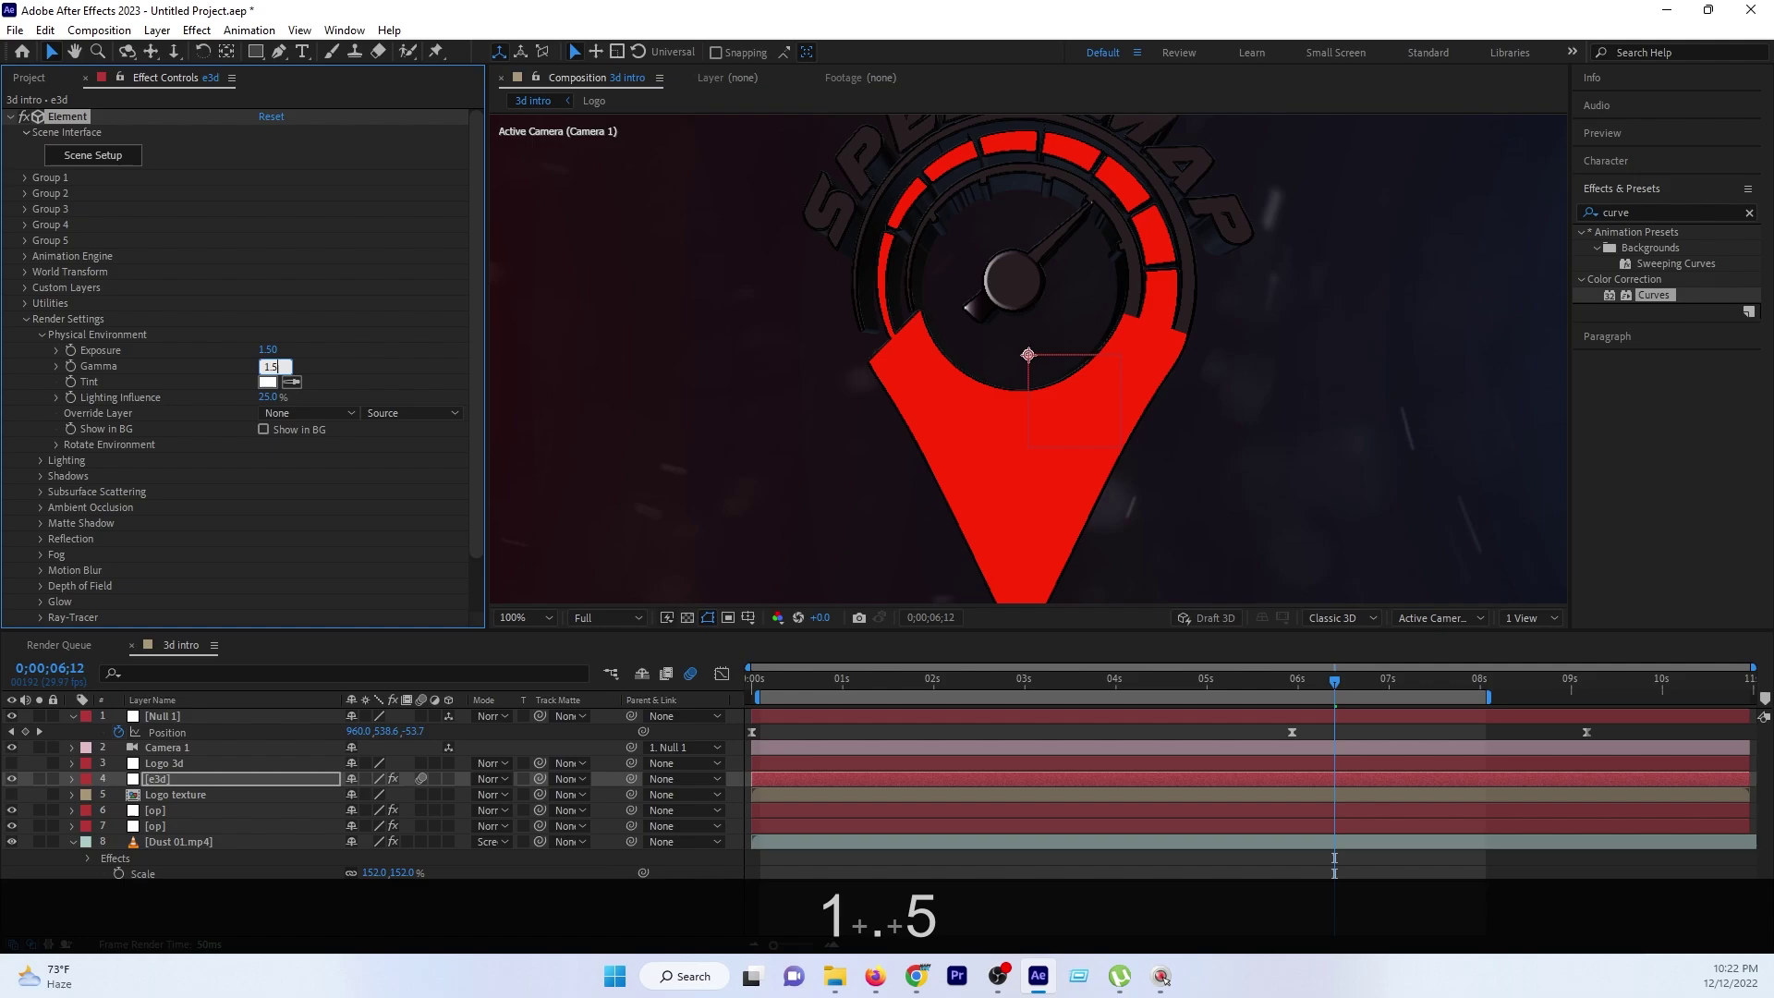
{"action": "key", "text": "Return"}
{"action": "key", "text": "comma"}
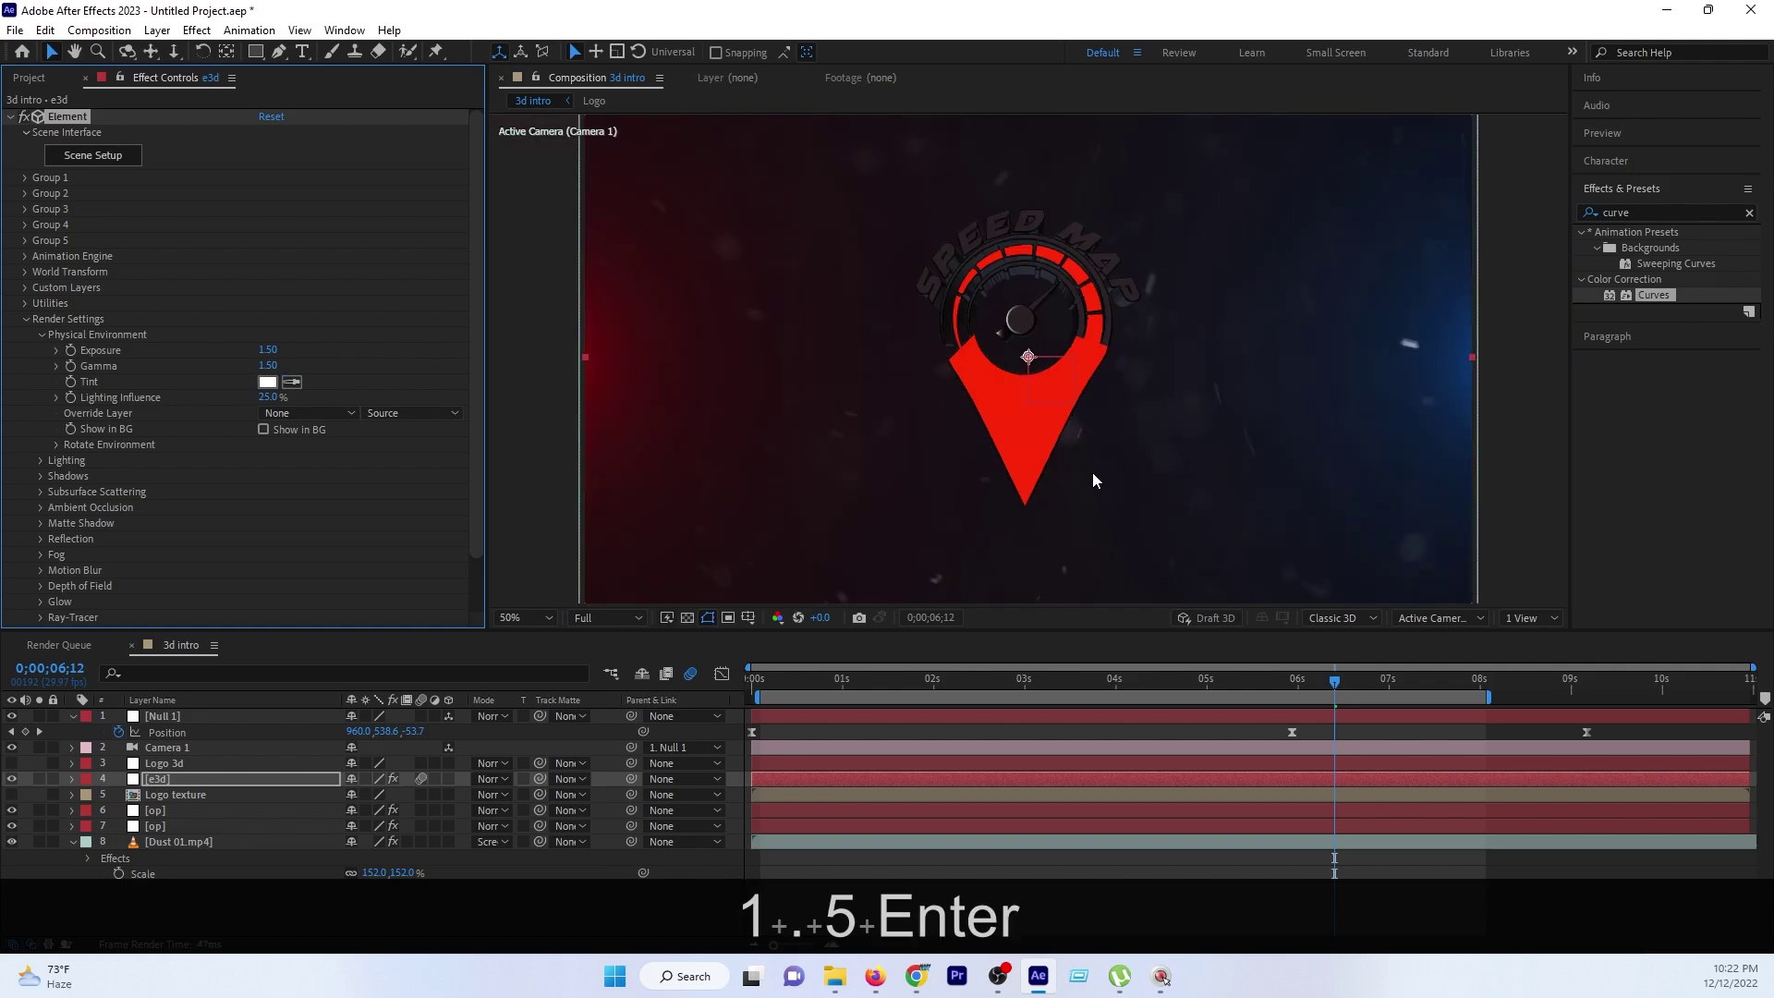
{"action": "left_click", "coordinate": [74, 843]}
{"action": "left_click", "coordinate": [172, 843]}
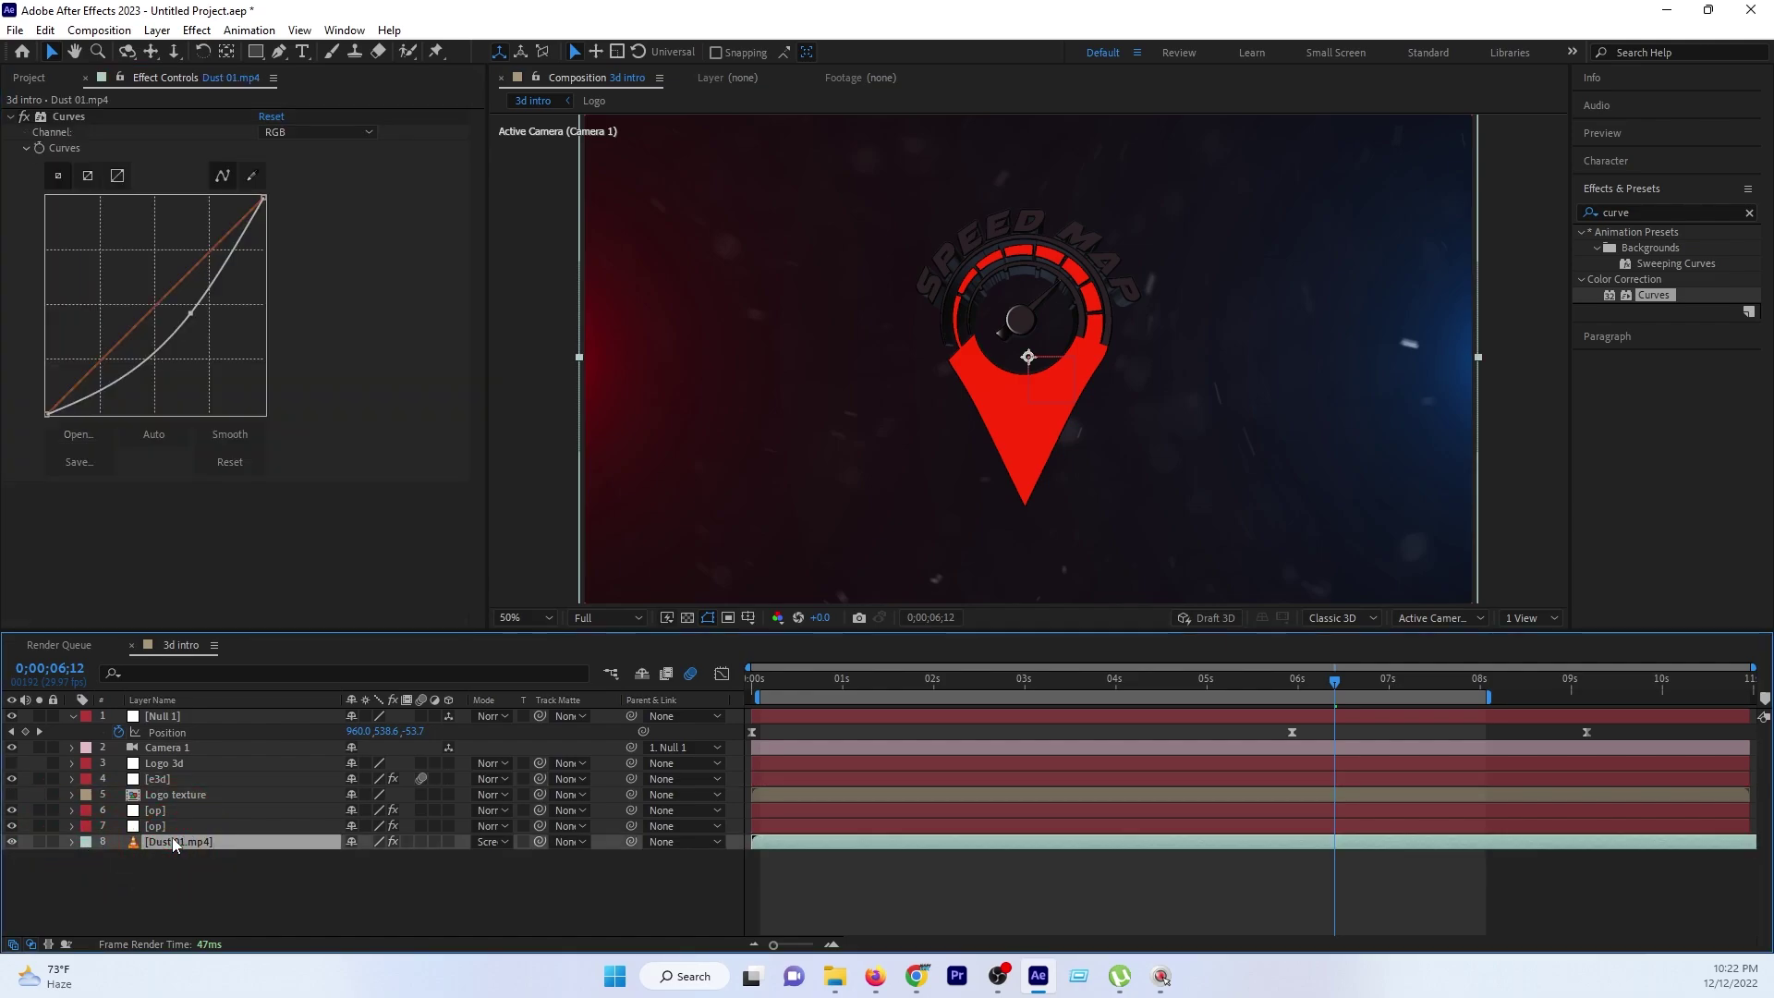
{"action": "left_click", "coordinate": [158, 781]}
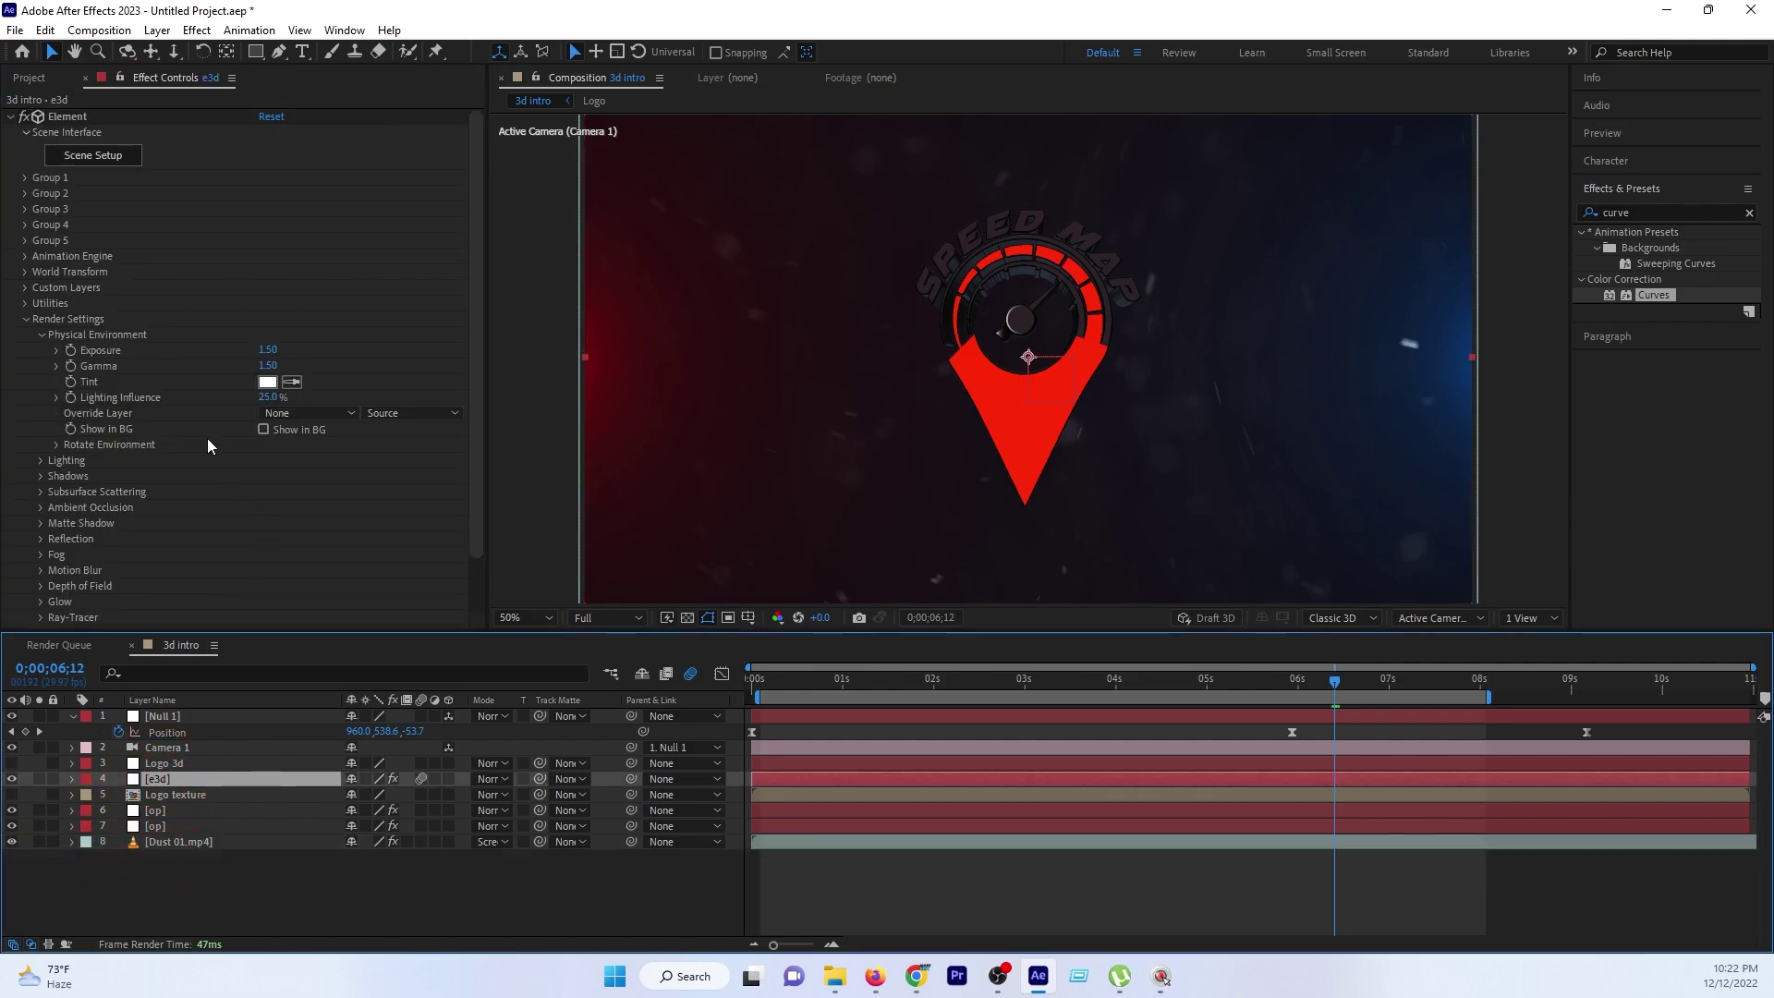
{"action": "left_click", "coordinate": [272, 413]}
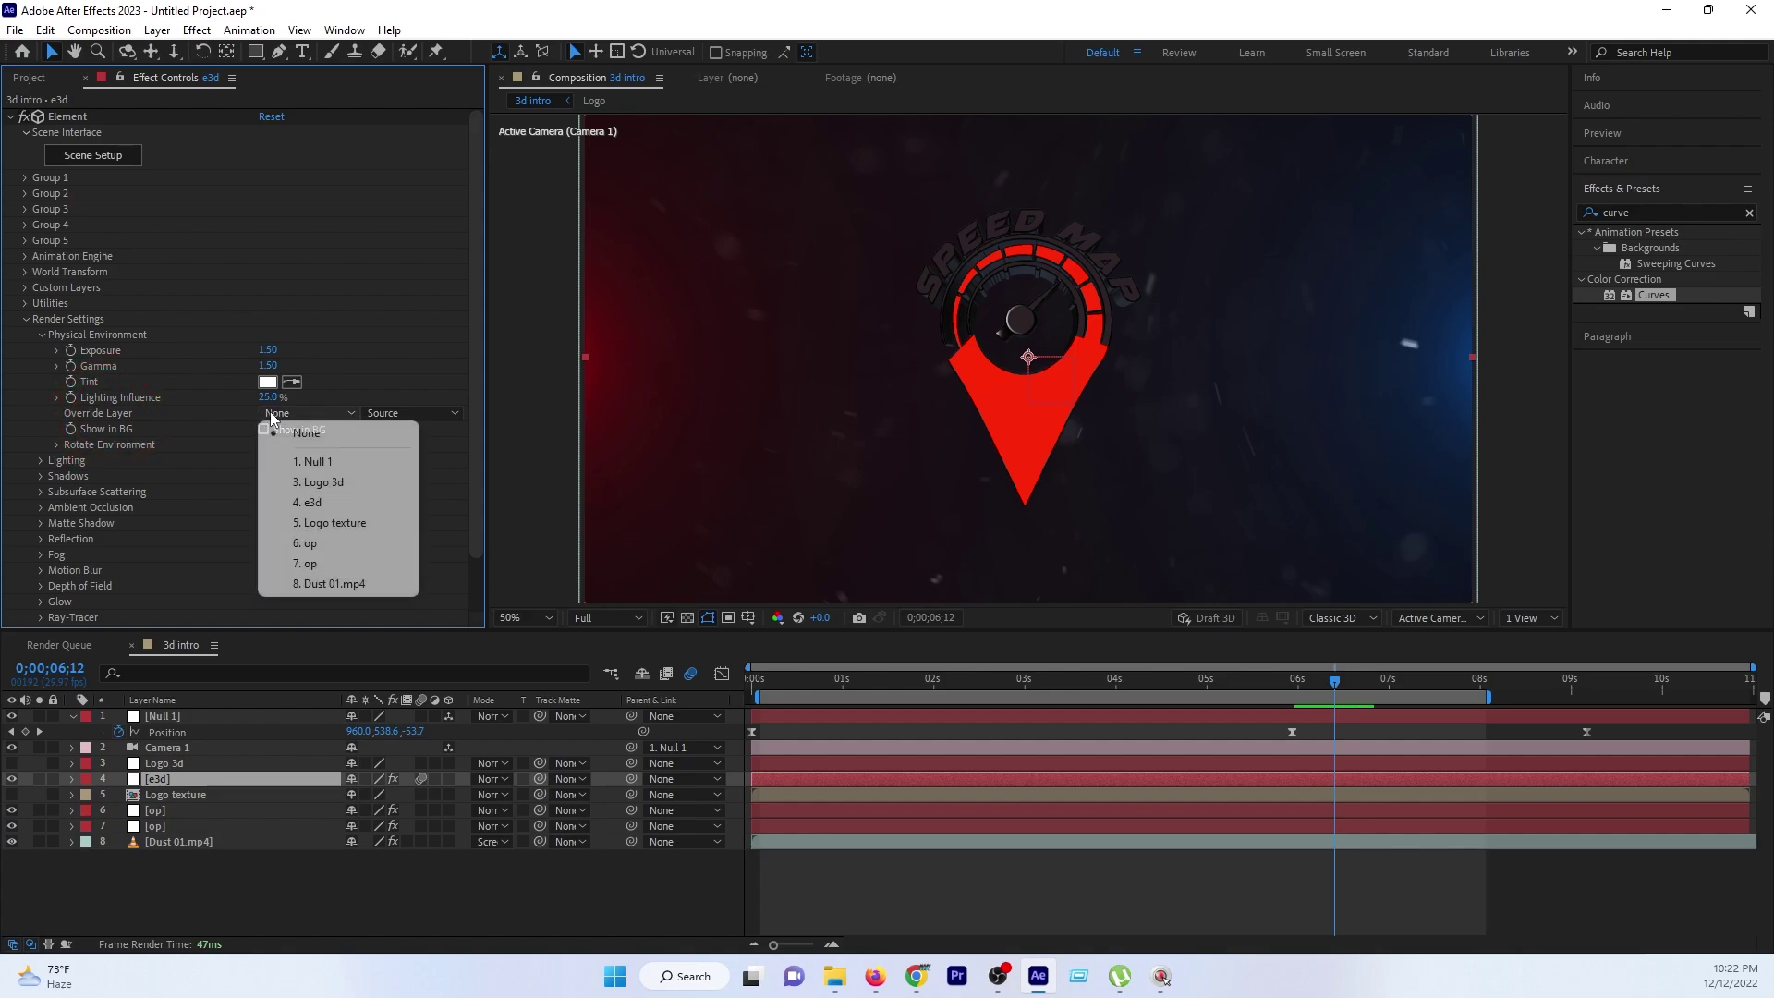
{"action": "left_click", "coordinate": [337, 584]}
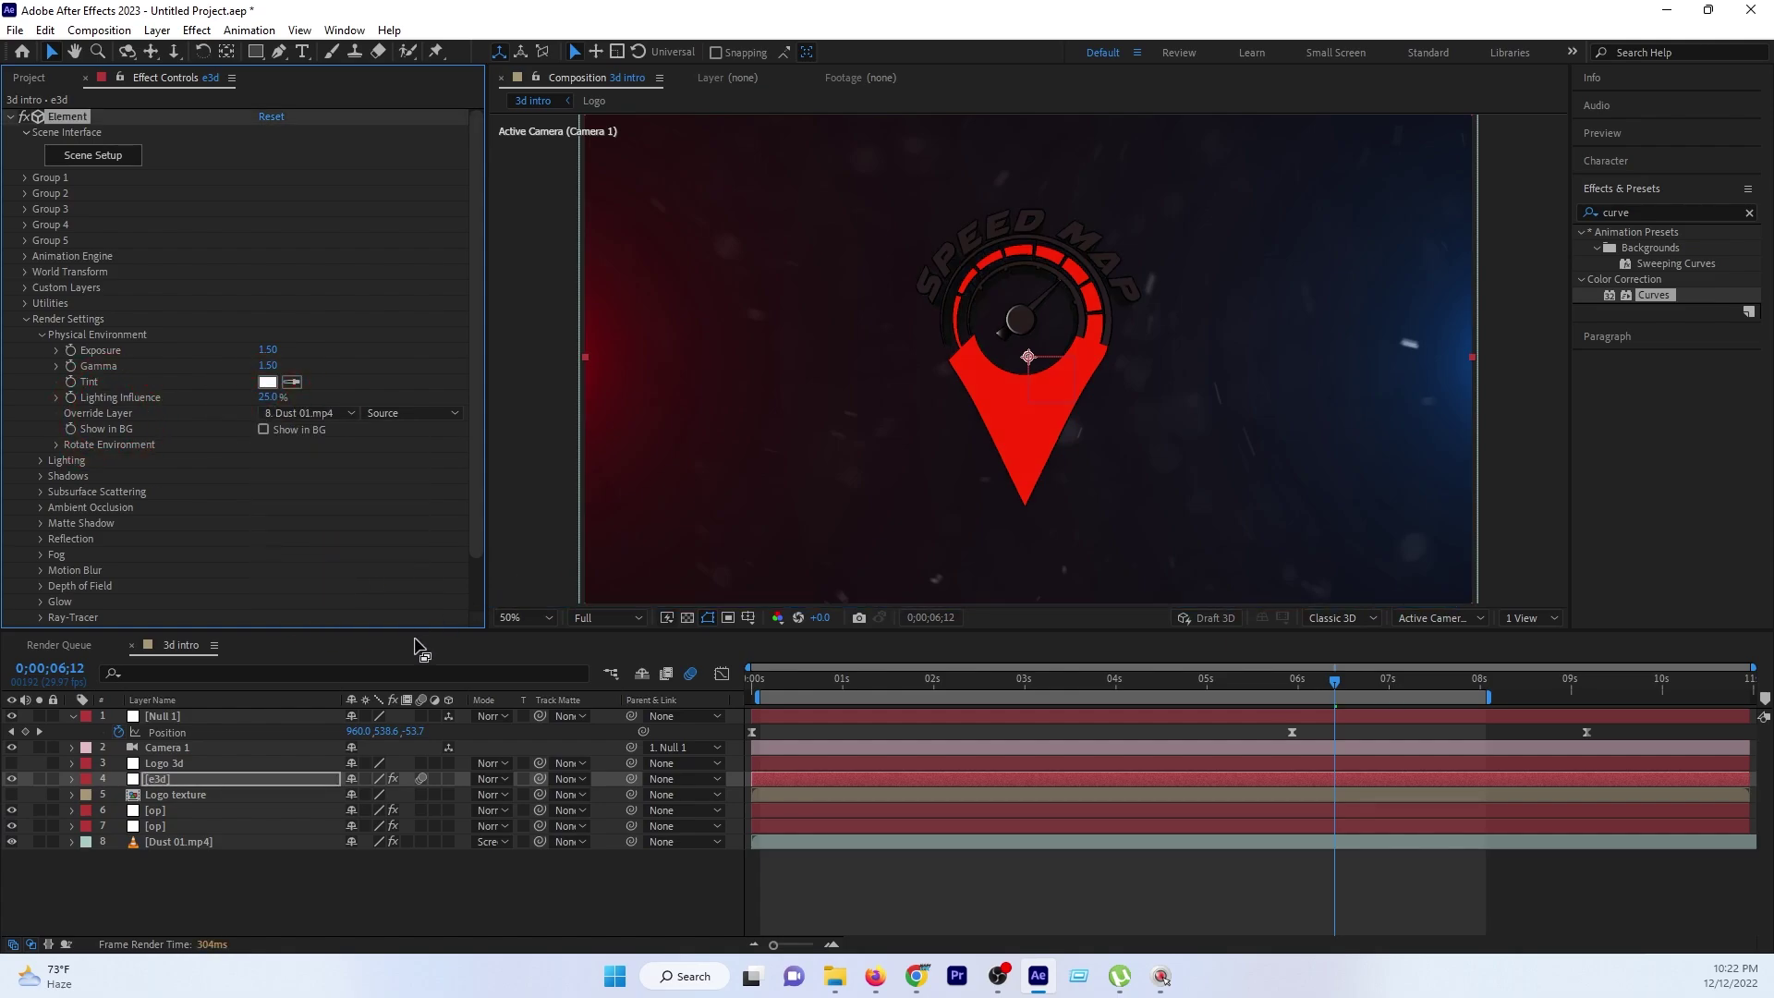
{"action": "scroll", "coordinate": [977, 360], "scroll_direction": "up", "scroll_amount": 1}
{"action": "scroll", "coordinate": [1046, 316], "scroll_direction": "up", "scroll_amount": 2}
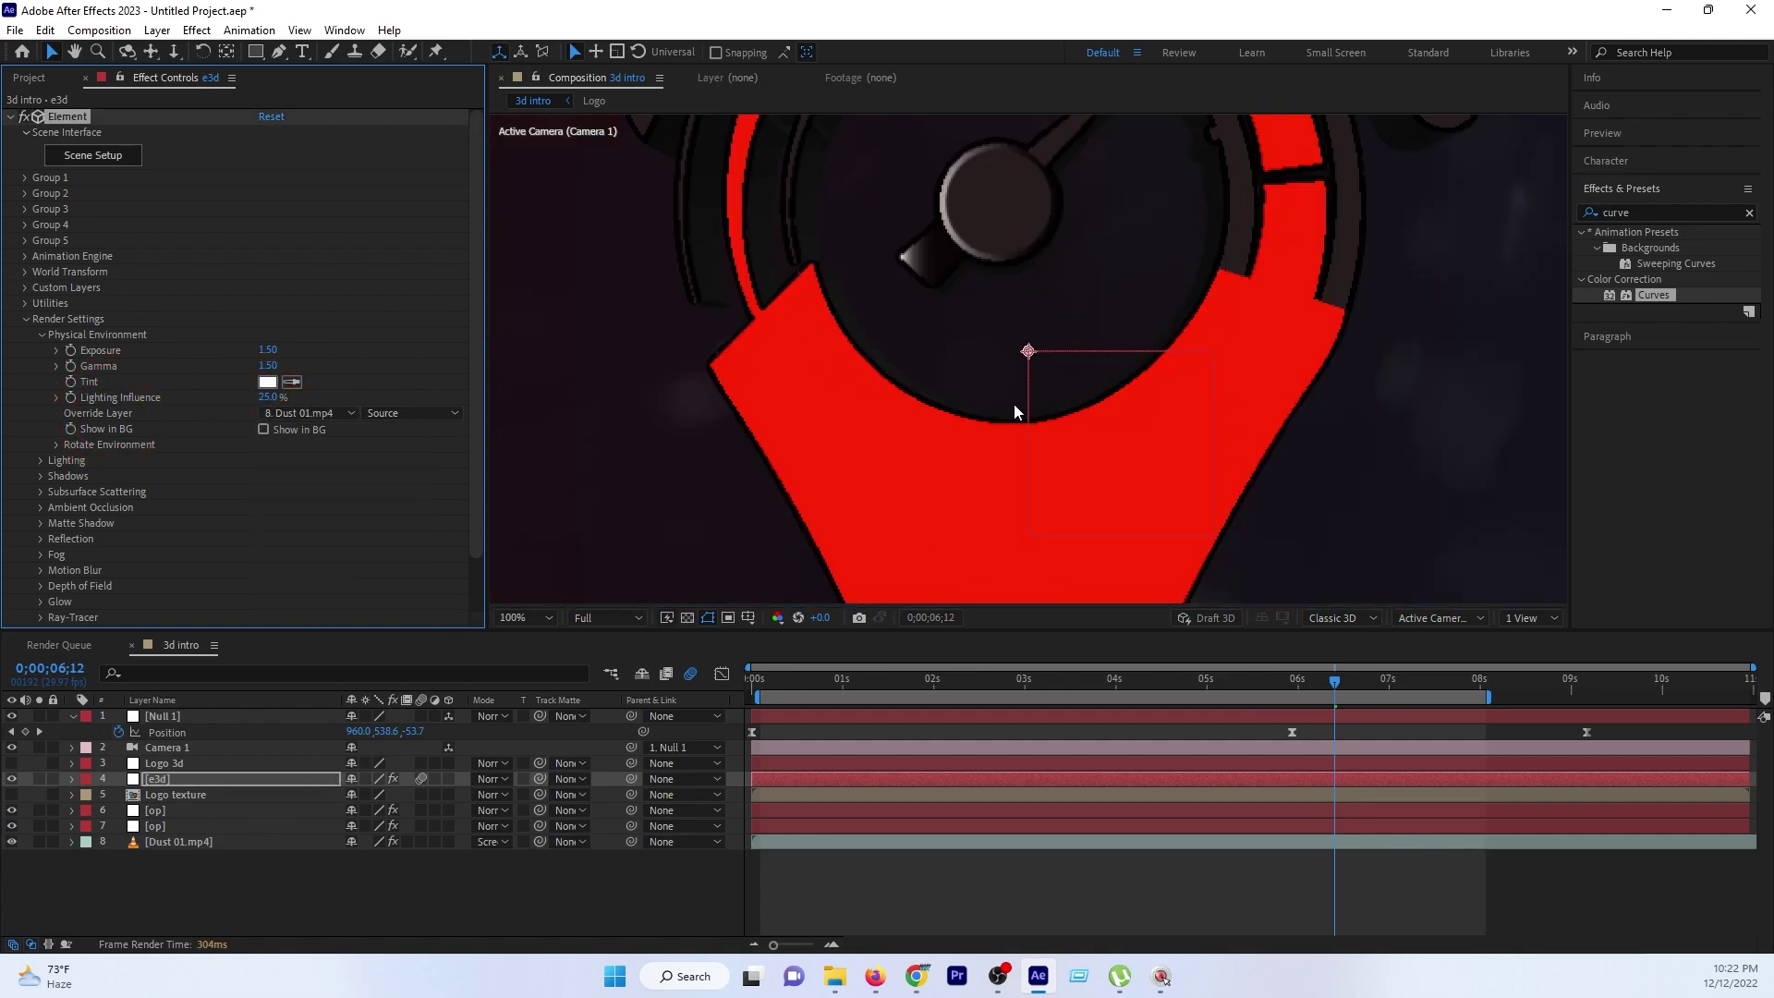
{"action": "scroll", "coordinate": [1013, 403], "scroll_direction": "down", "scroll_amount": 3}
{"action": "left_click", "coordinate": [333, 412]}
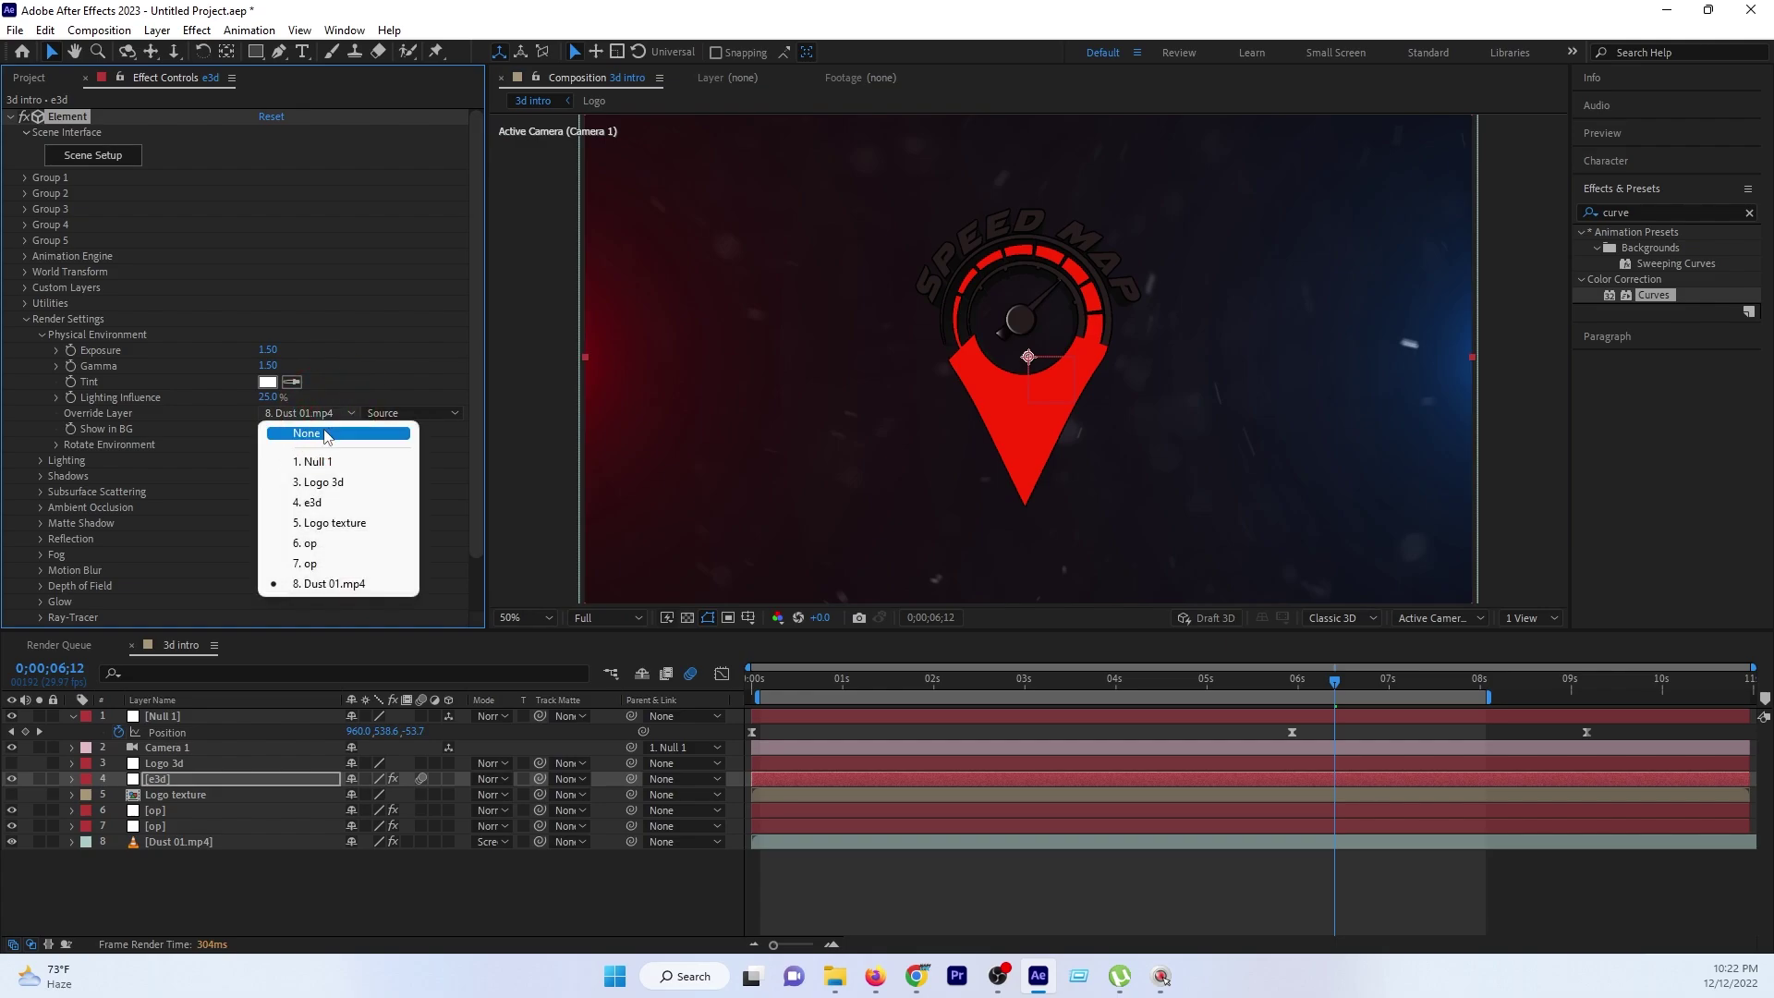
{"action": "left_click", "coordinate": [324, 428]}
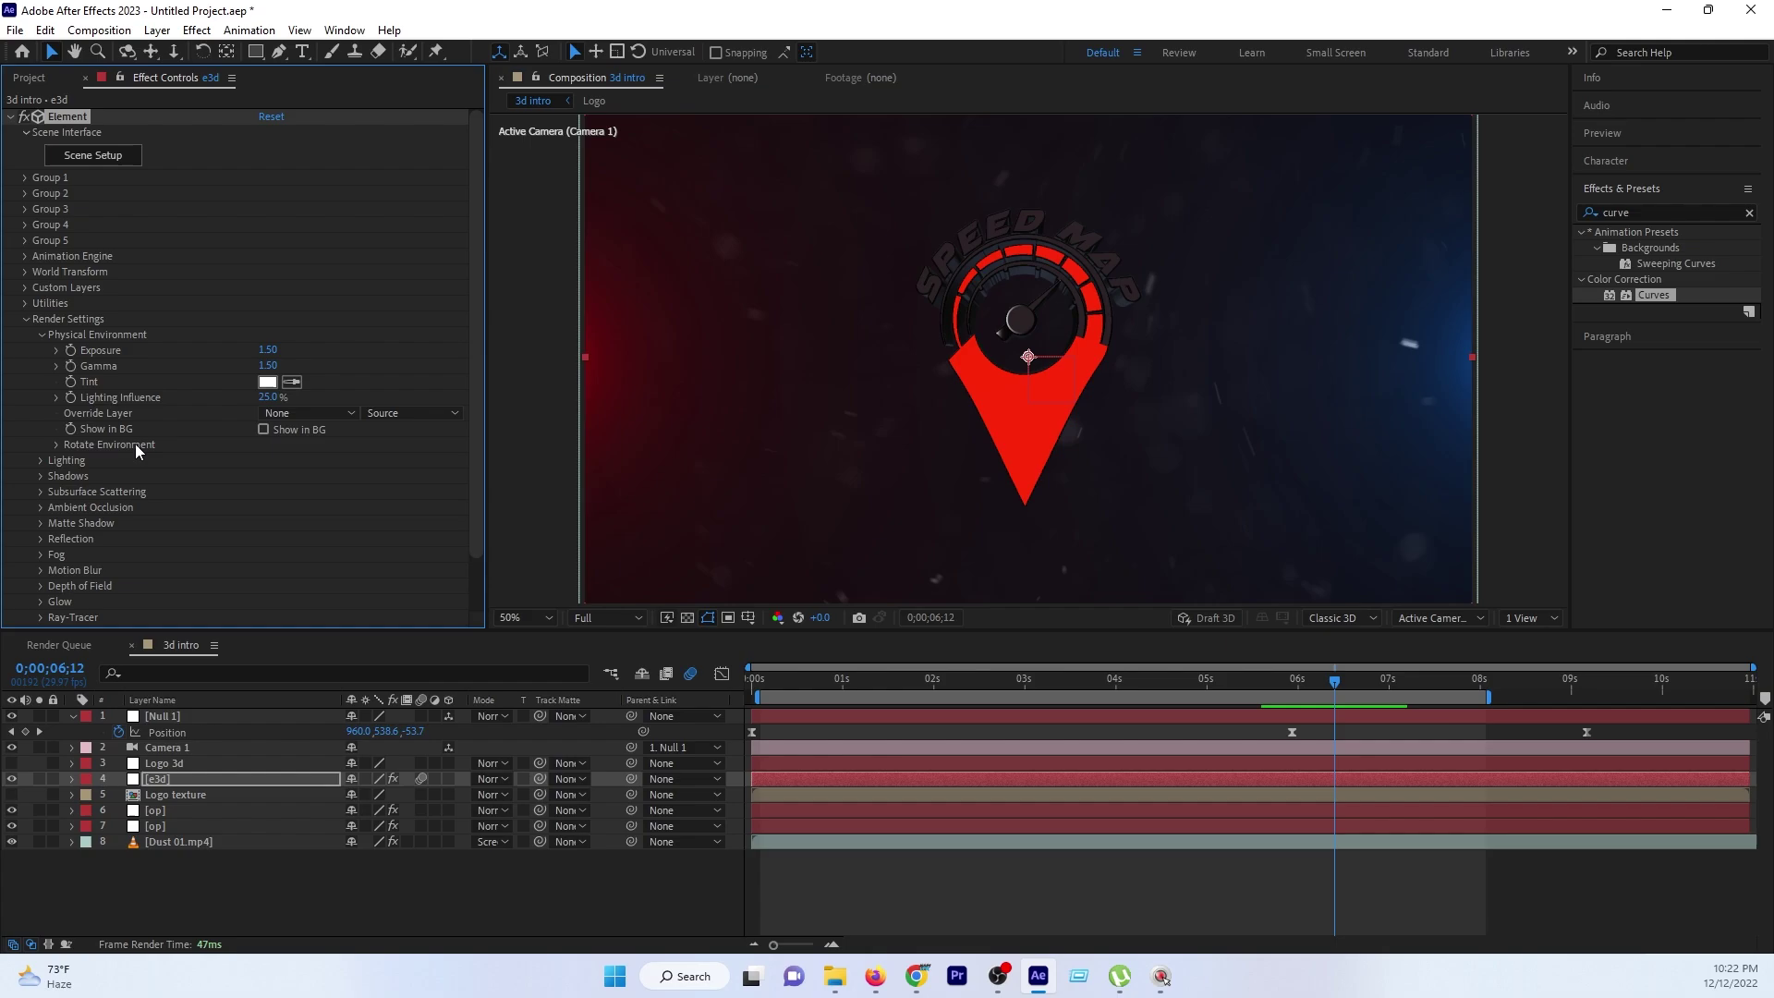
Expand Rotate Environment and keyframe Y Rotation Environment at 0 near 8 seconds.
{"action": "left_click", "coordinate": [55, 444]}
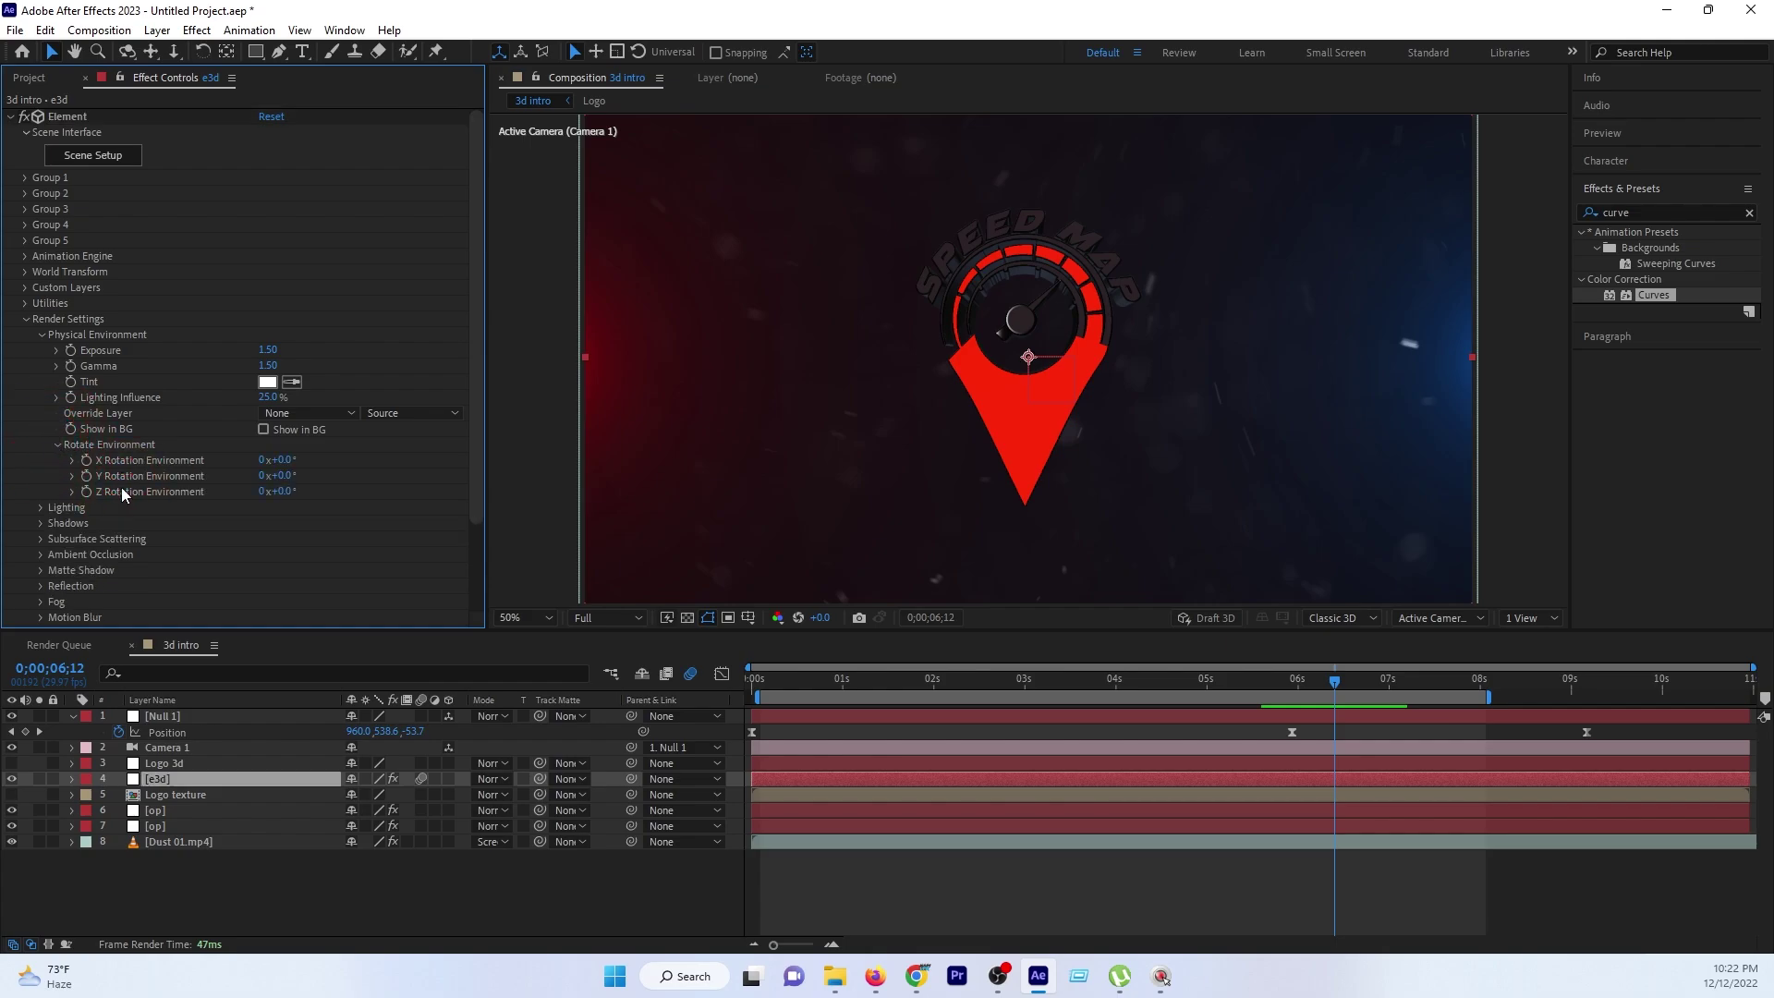
{"action": "mouse_move", "coordinate": [286, 481]}
{"action": "left_mouse_down"}
{"action": "mouse_move", "coordinate": [396, 472]}
{"action": "mouse_move", "coordinate": [348, 479]}
{"action": "left_mouse_up"}
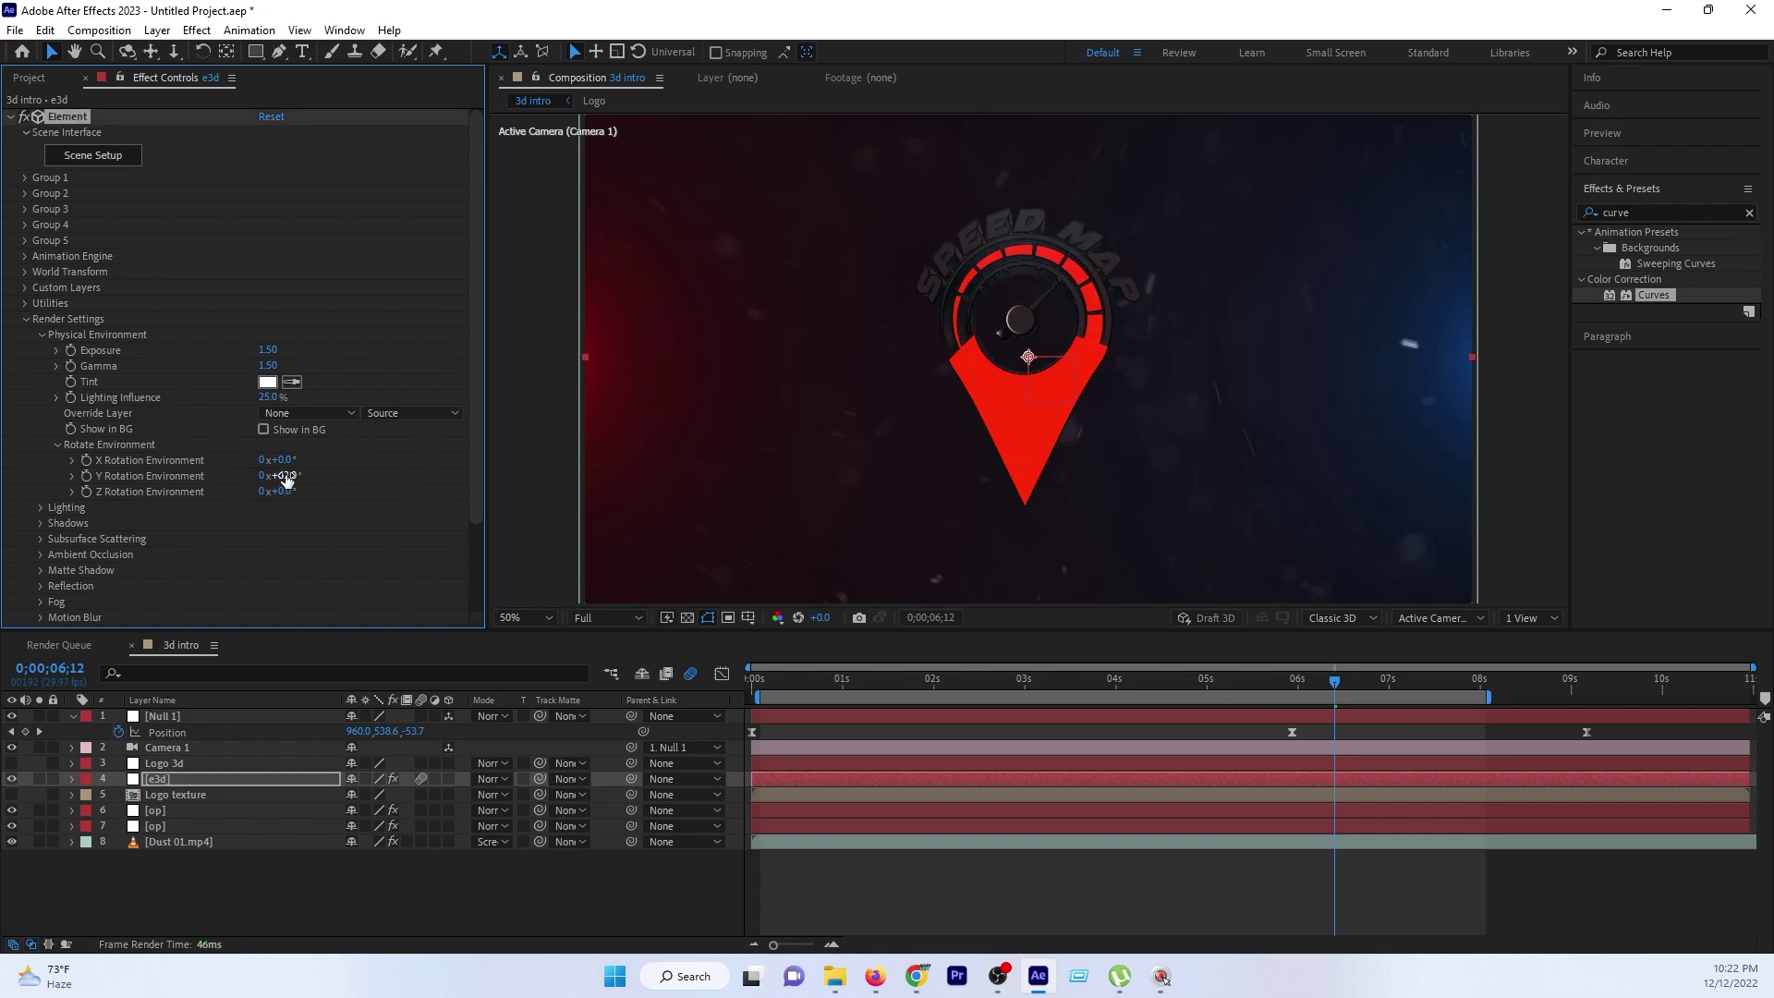
{"action": "key", "text": "ctrl+z"}
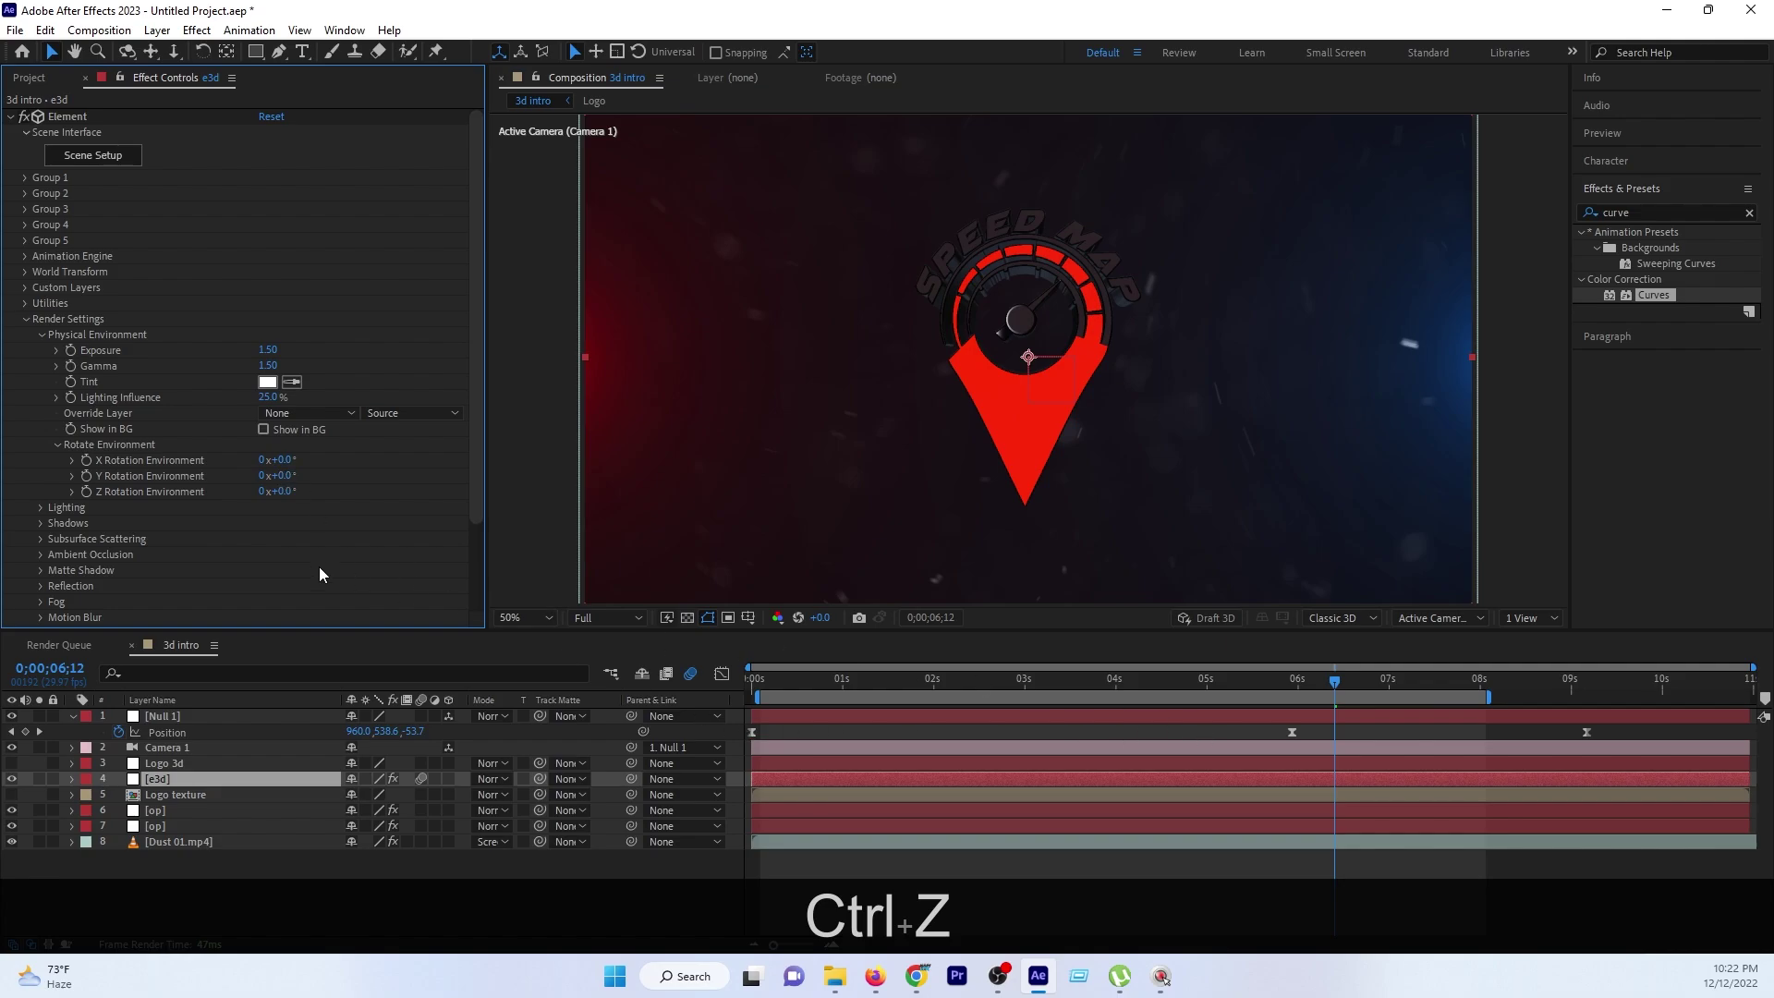
{"action": "left_click", "coordinate": [1484, 686]}
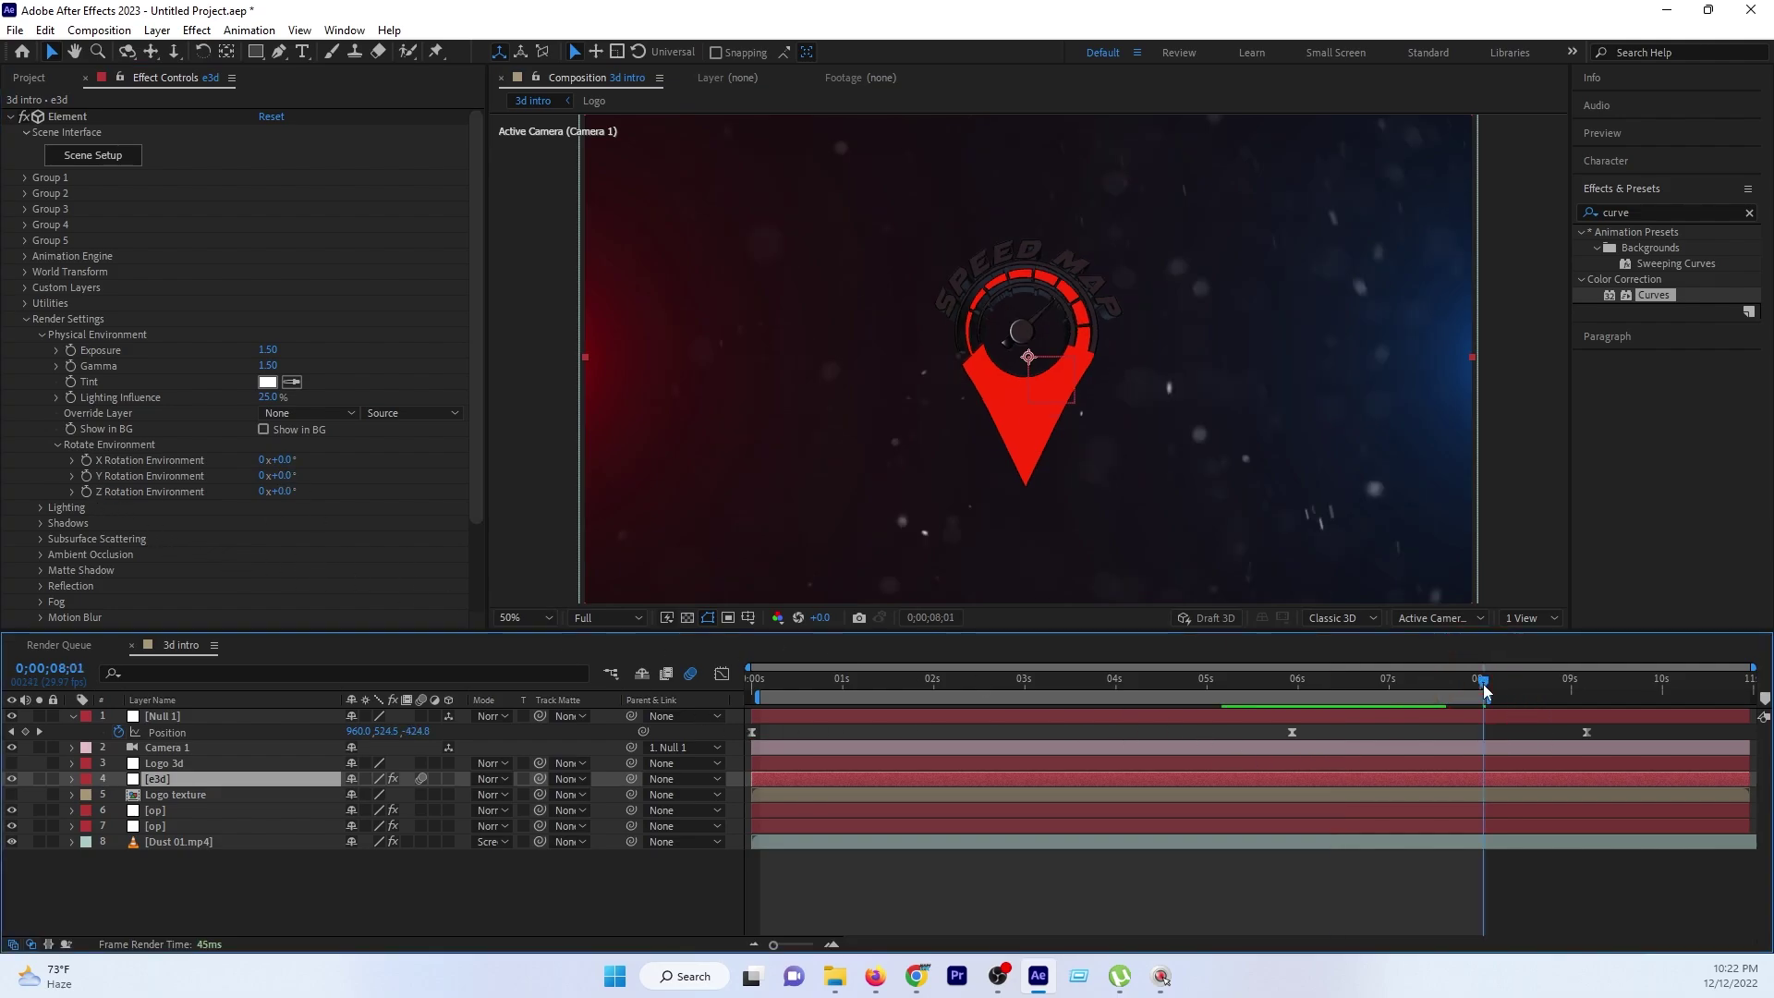
{"action": "left_click", "coordinate": [86, 476]}
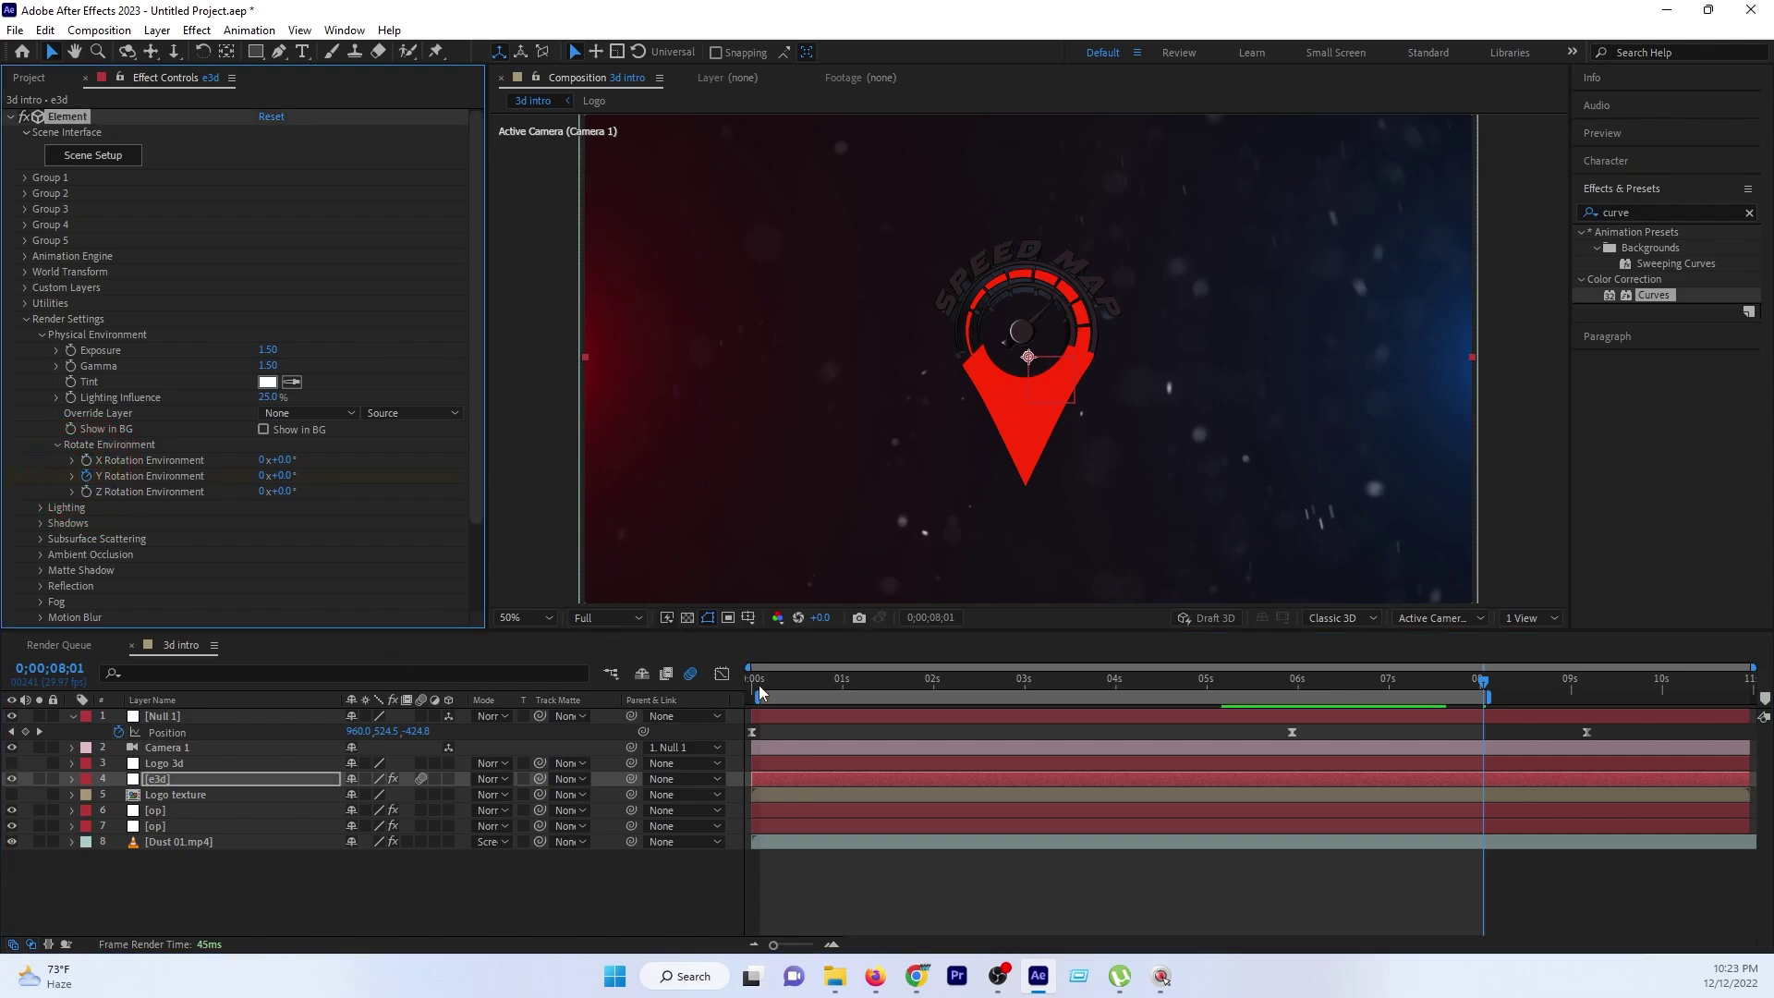
Add a 1x Y rotation keyframe, move it to 0s, and preview the rotation.
{"action": "left_click_drag", "start_coordinate": [760, 688], "coordinate": [1240, 708]}
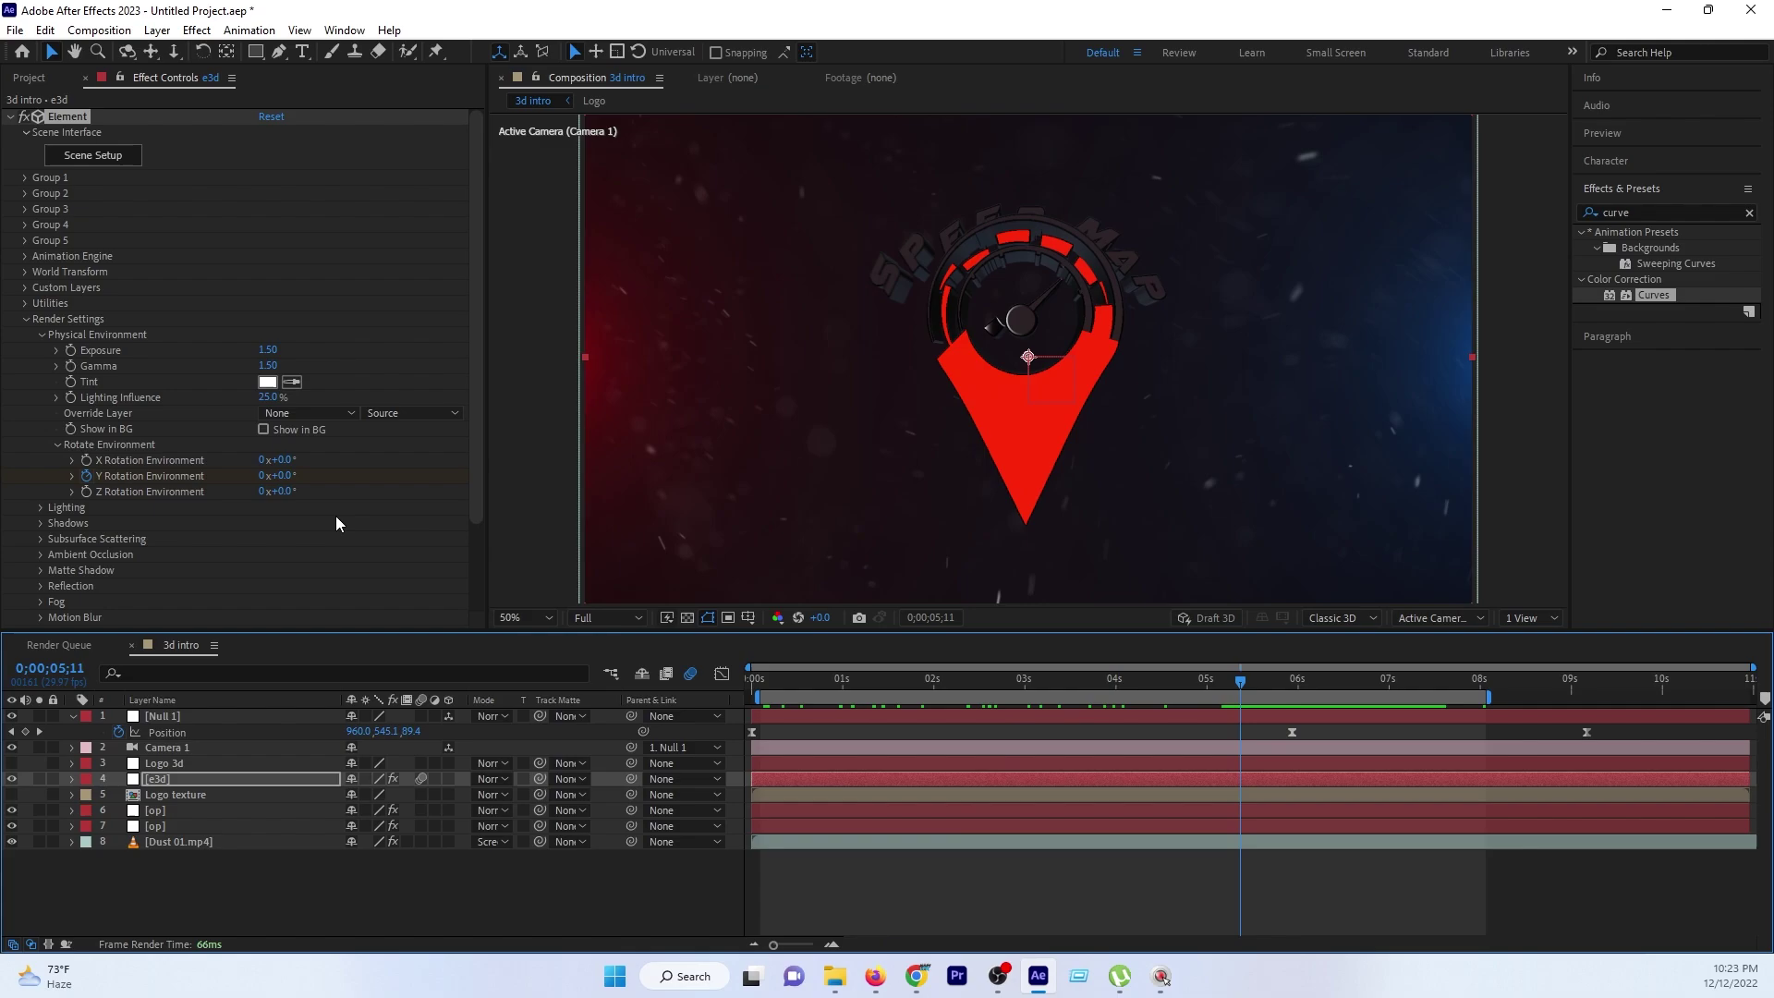
{"action": "left_click", "coordinate": [265, 475]}
{"action": "type", "text": "1"}
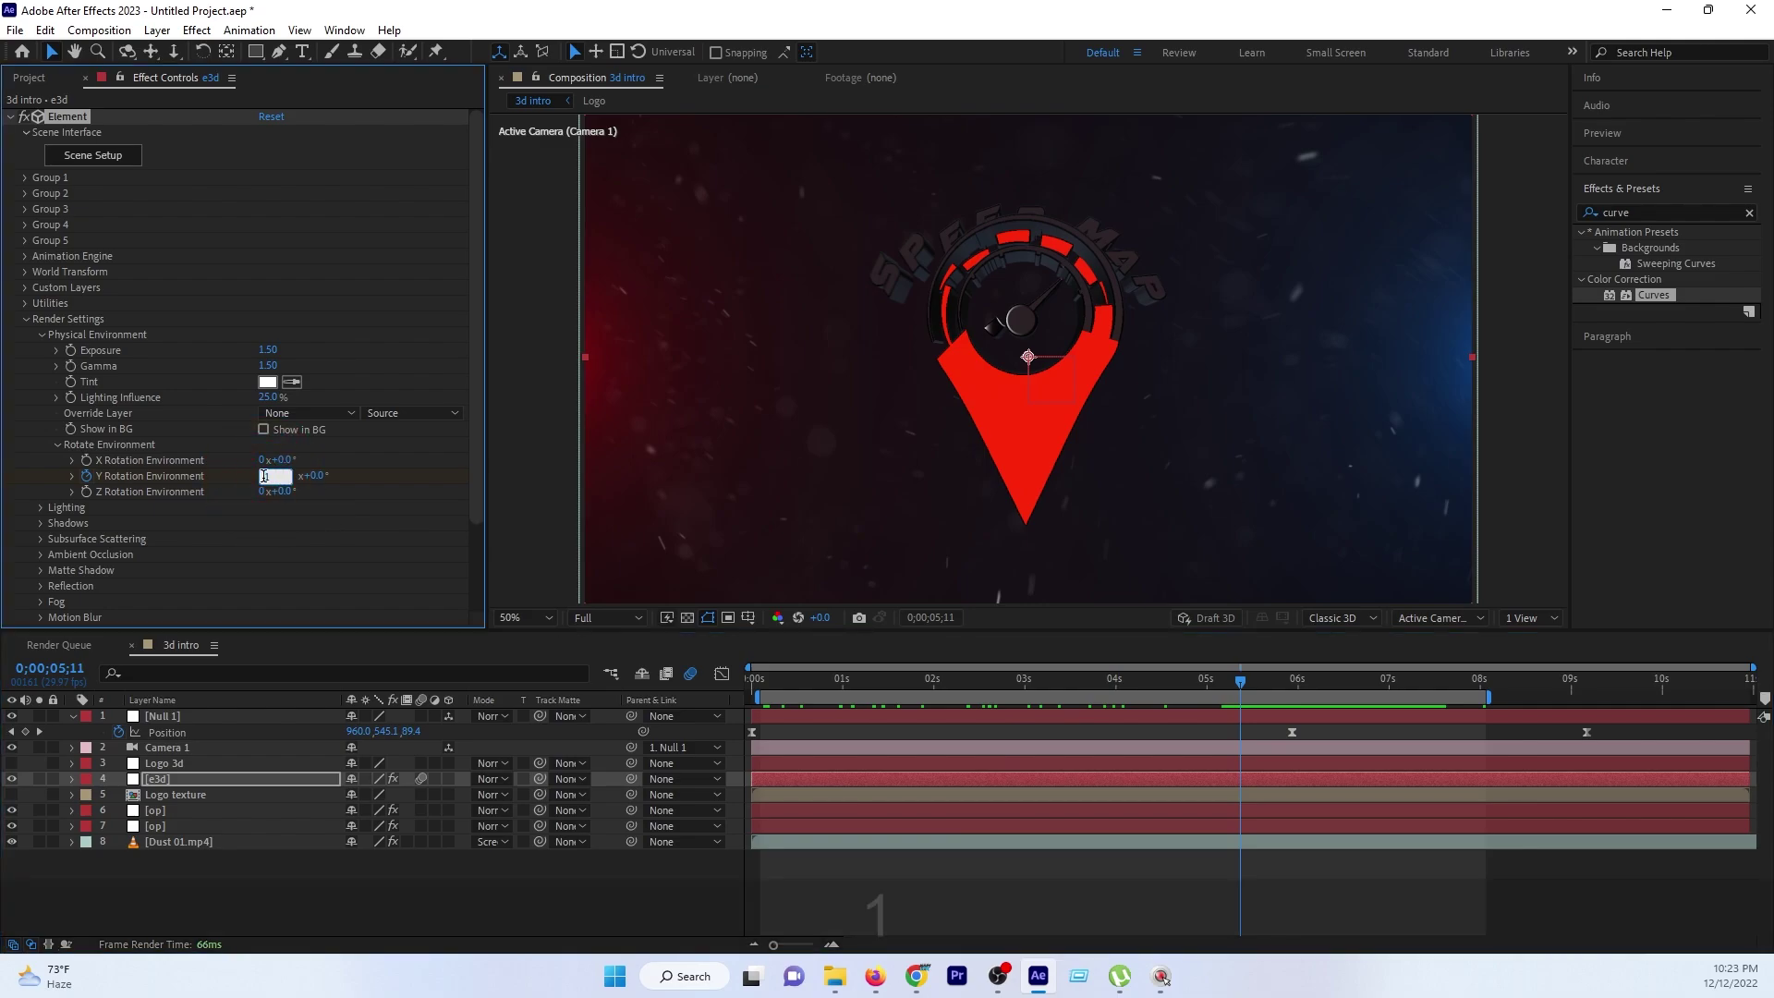
{"action": "key", "text": "Return"}
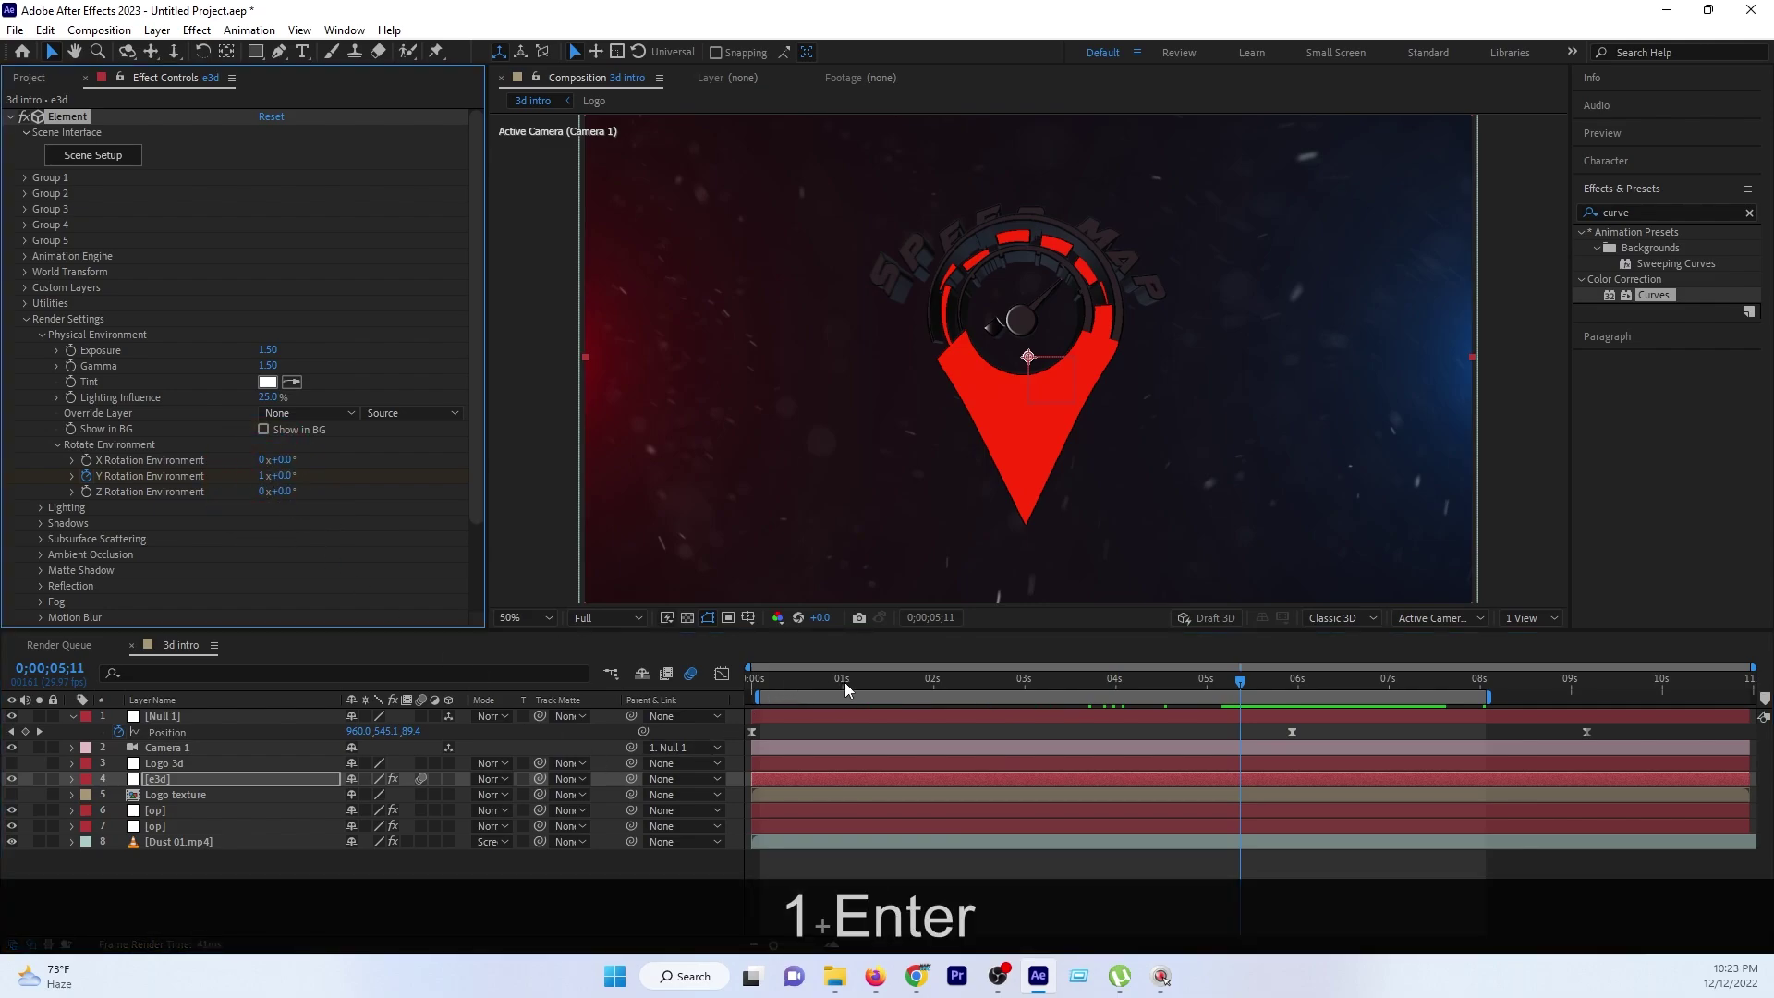
{"action": "key", "text": "u"}
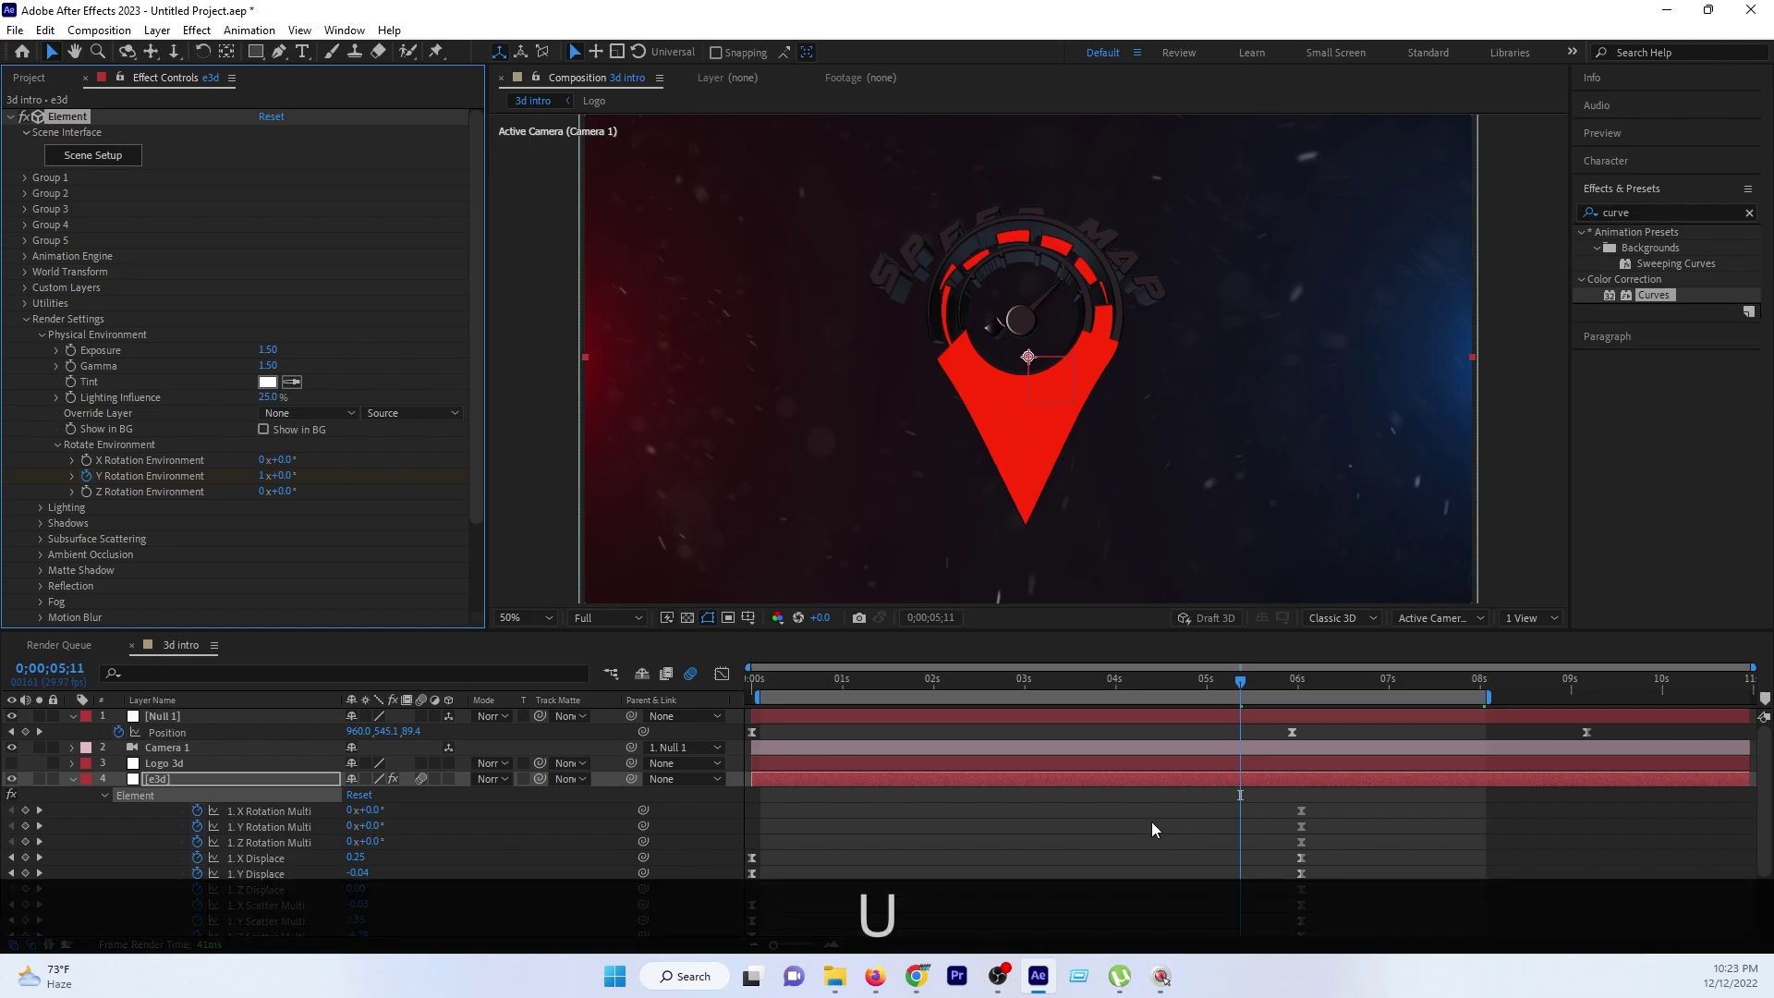
{"action": "left_click_drag", "start_coordinate": [1239, 866], "coordinate": [767, 866]}
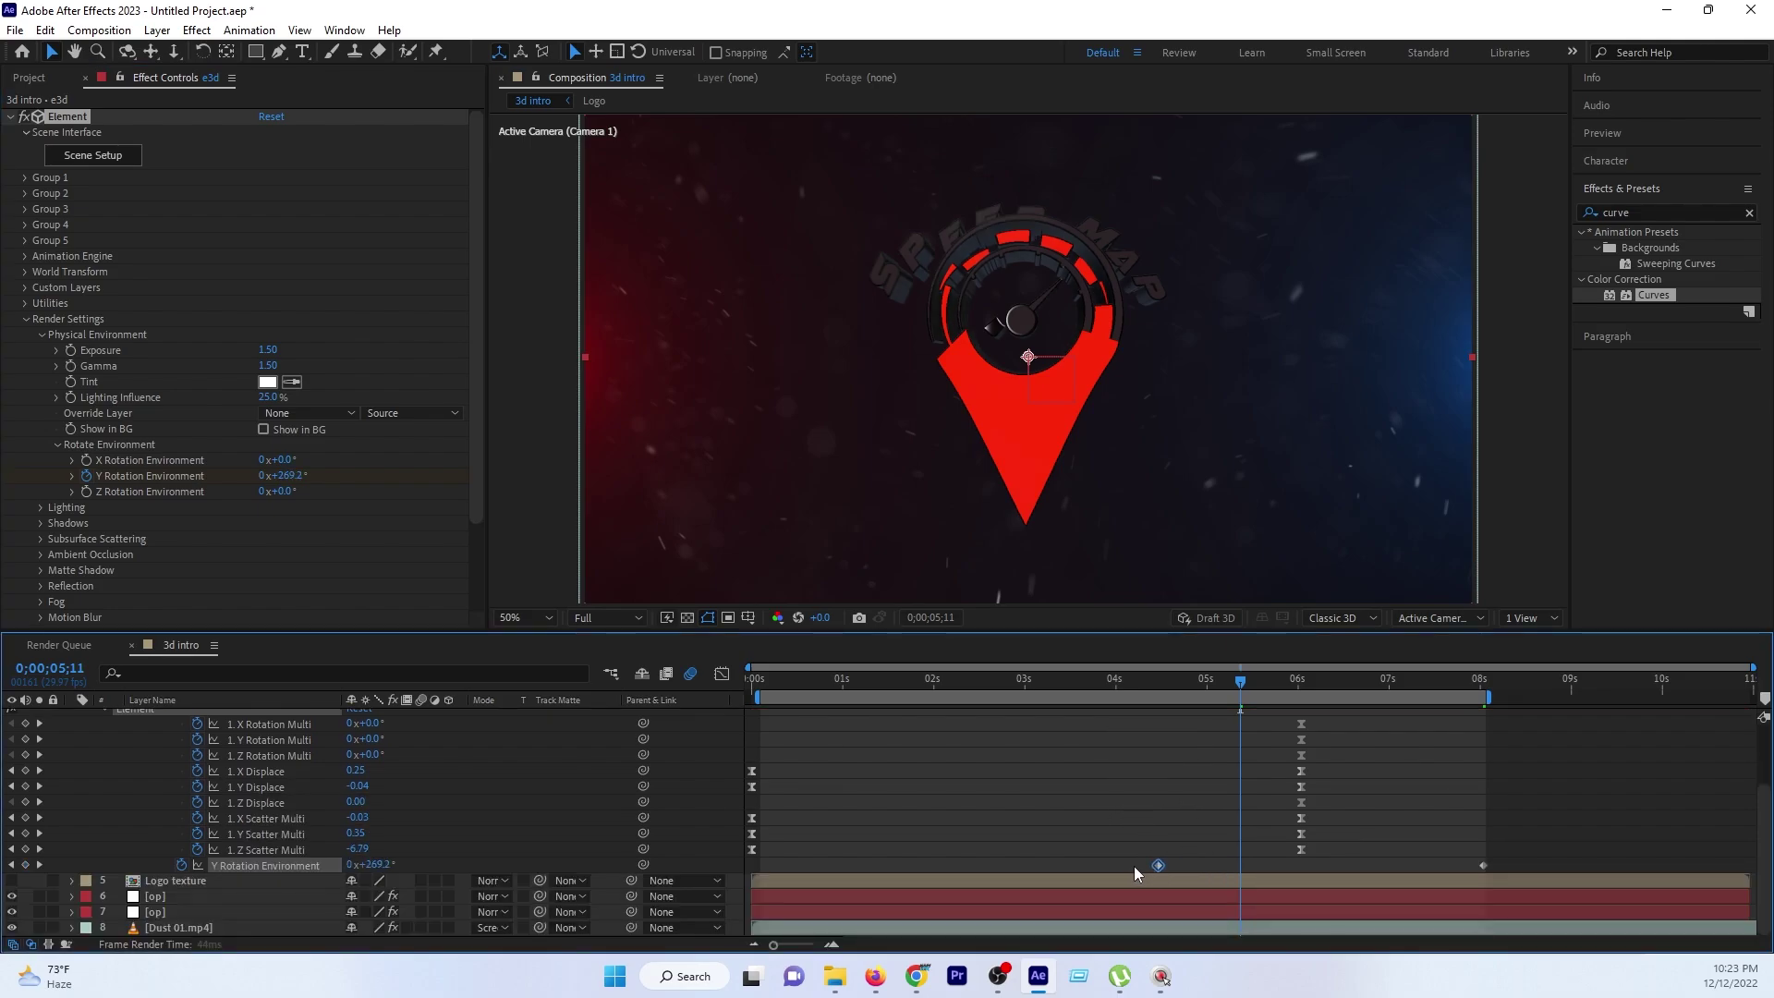
{"action": "key", "text": "space"}
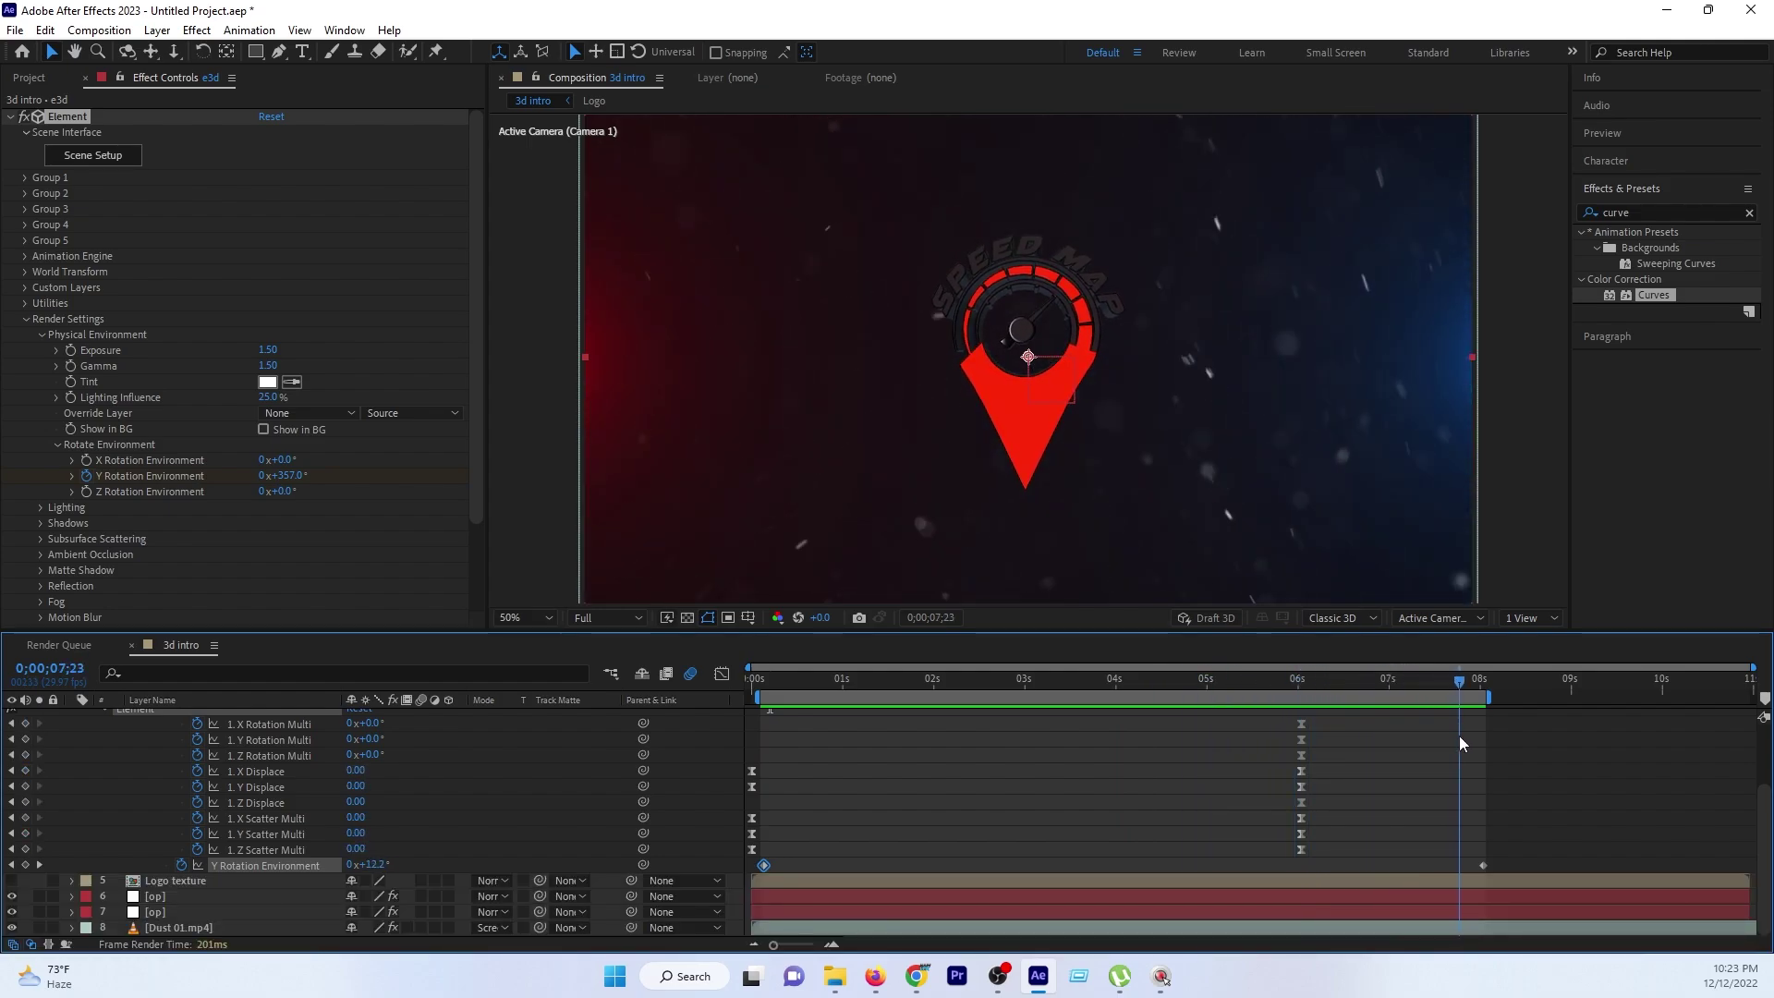
Try the Dramatic and Warm lighting presets, then set Element's Add Lighting to None.
{"action": "left_click", "coordinate": [40, 510]}
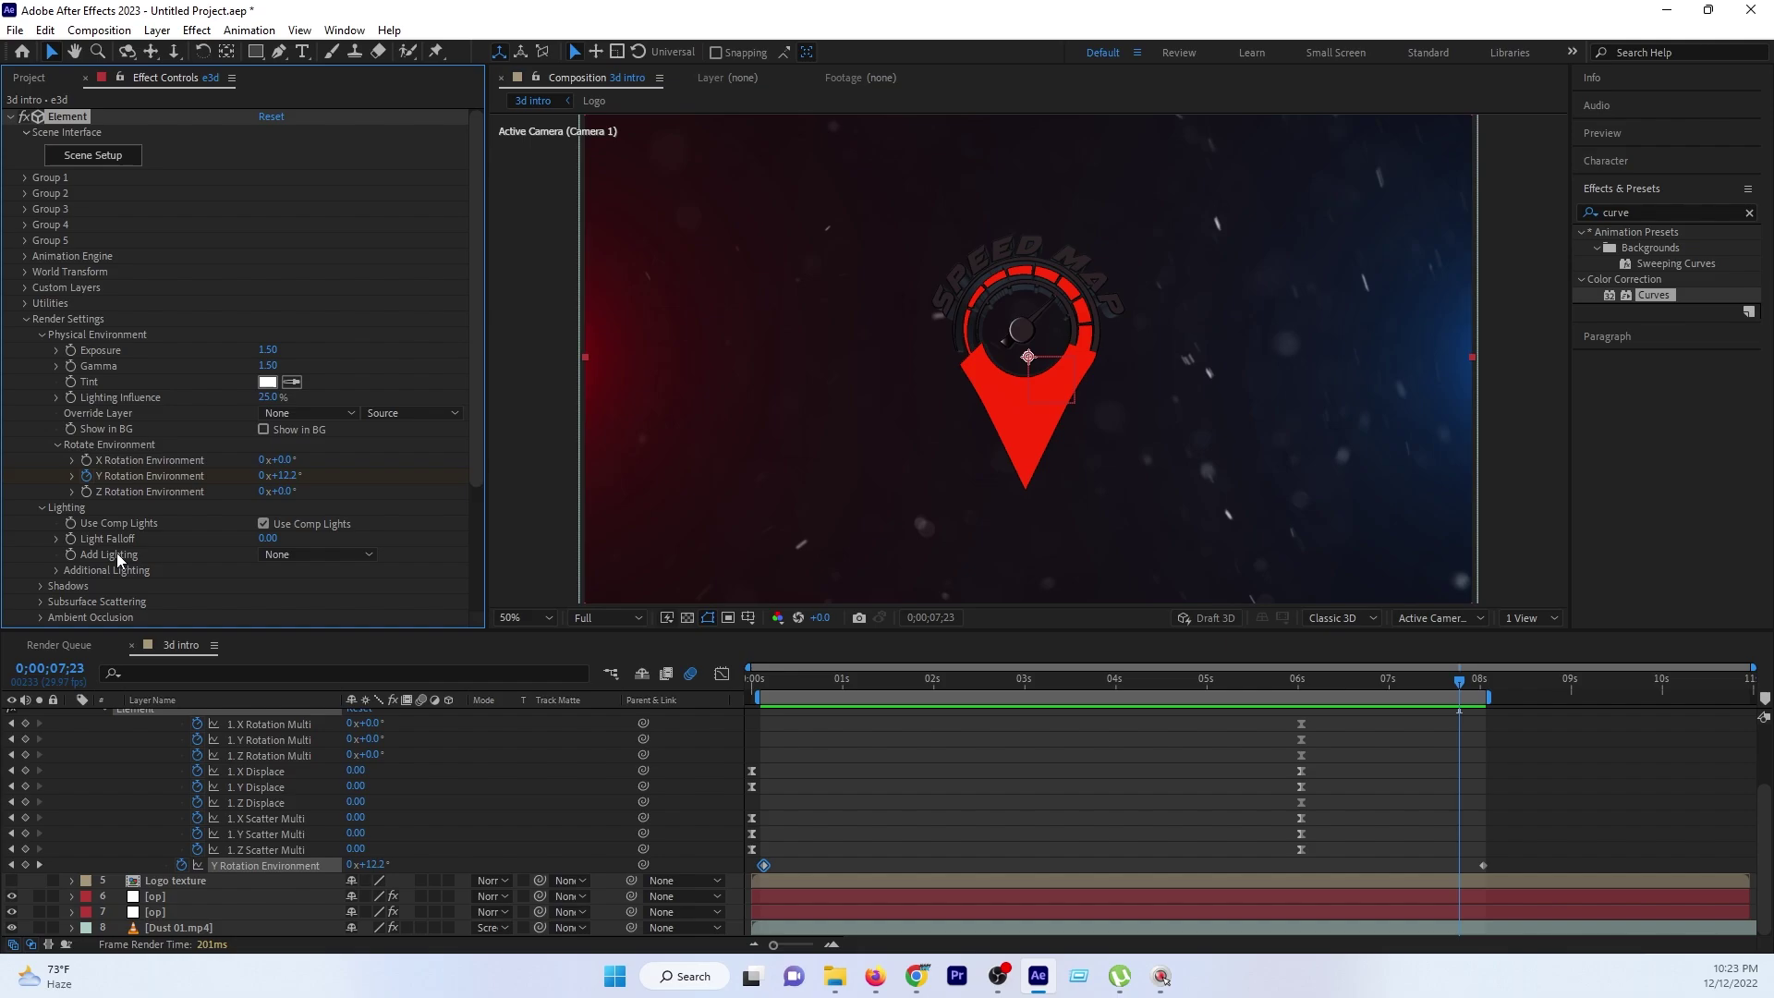
{"action": "left_click", "coordinate": [277, 556]}
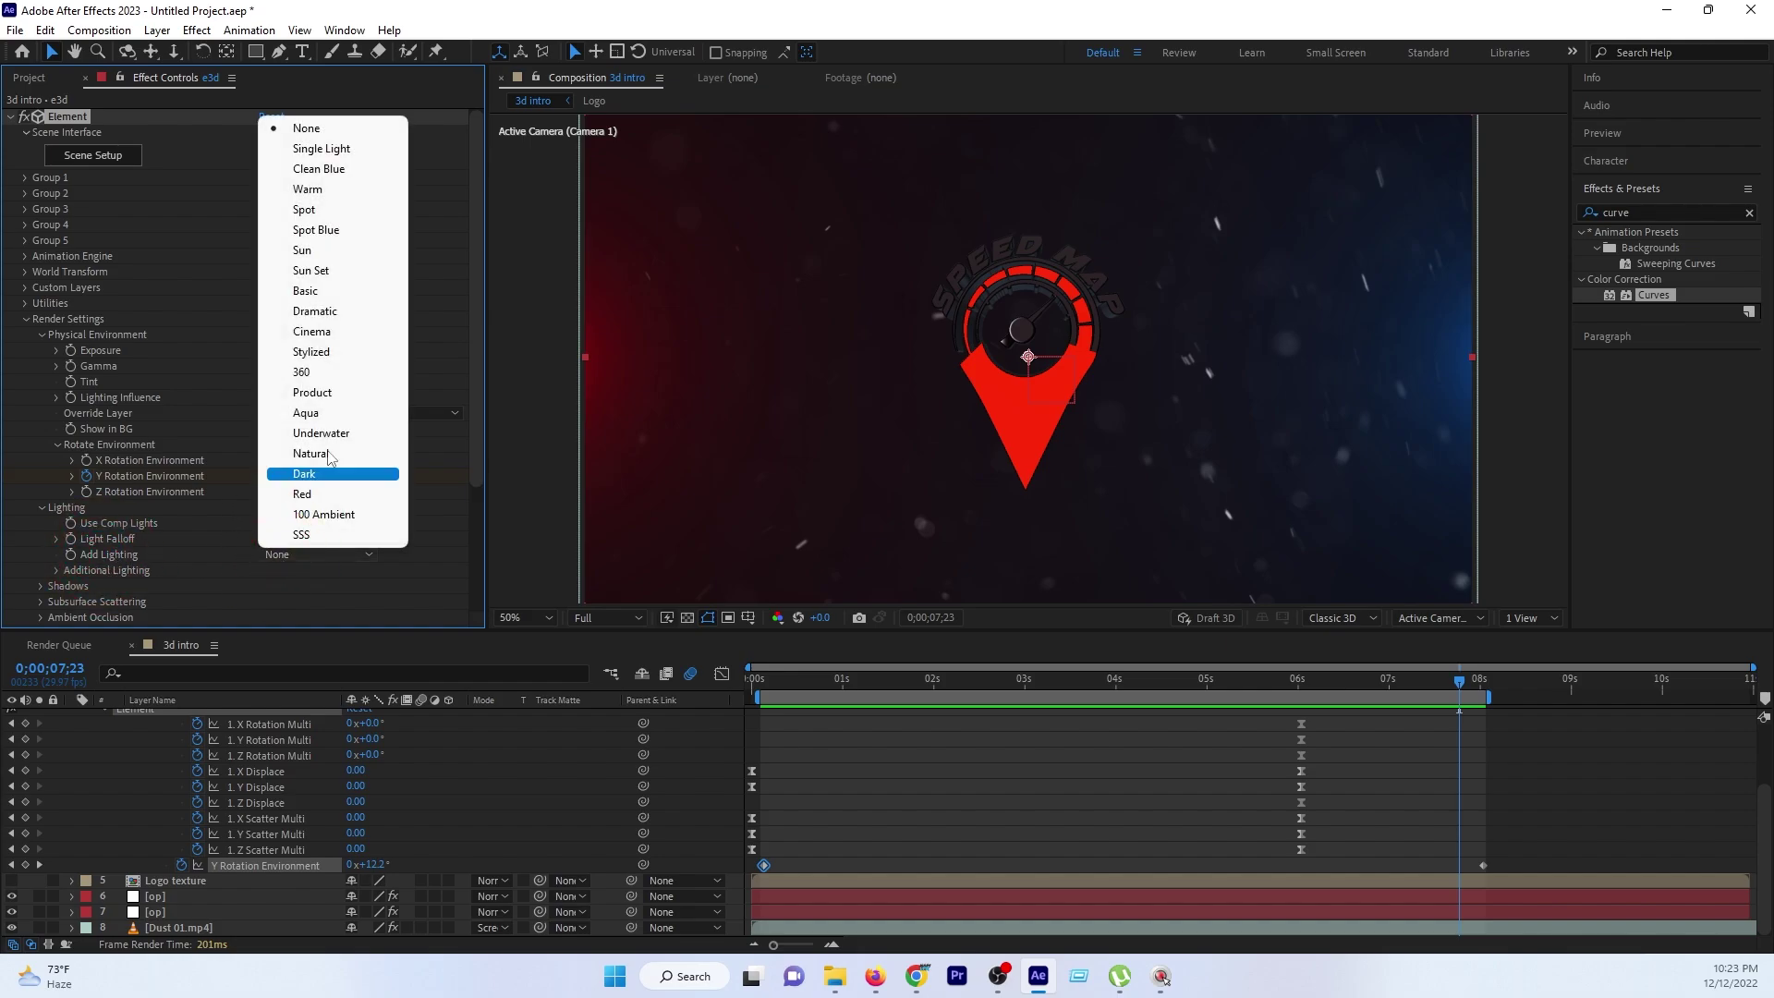
{"action": "left_click", "coordinate": [343, 312]}
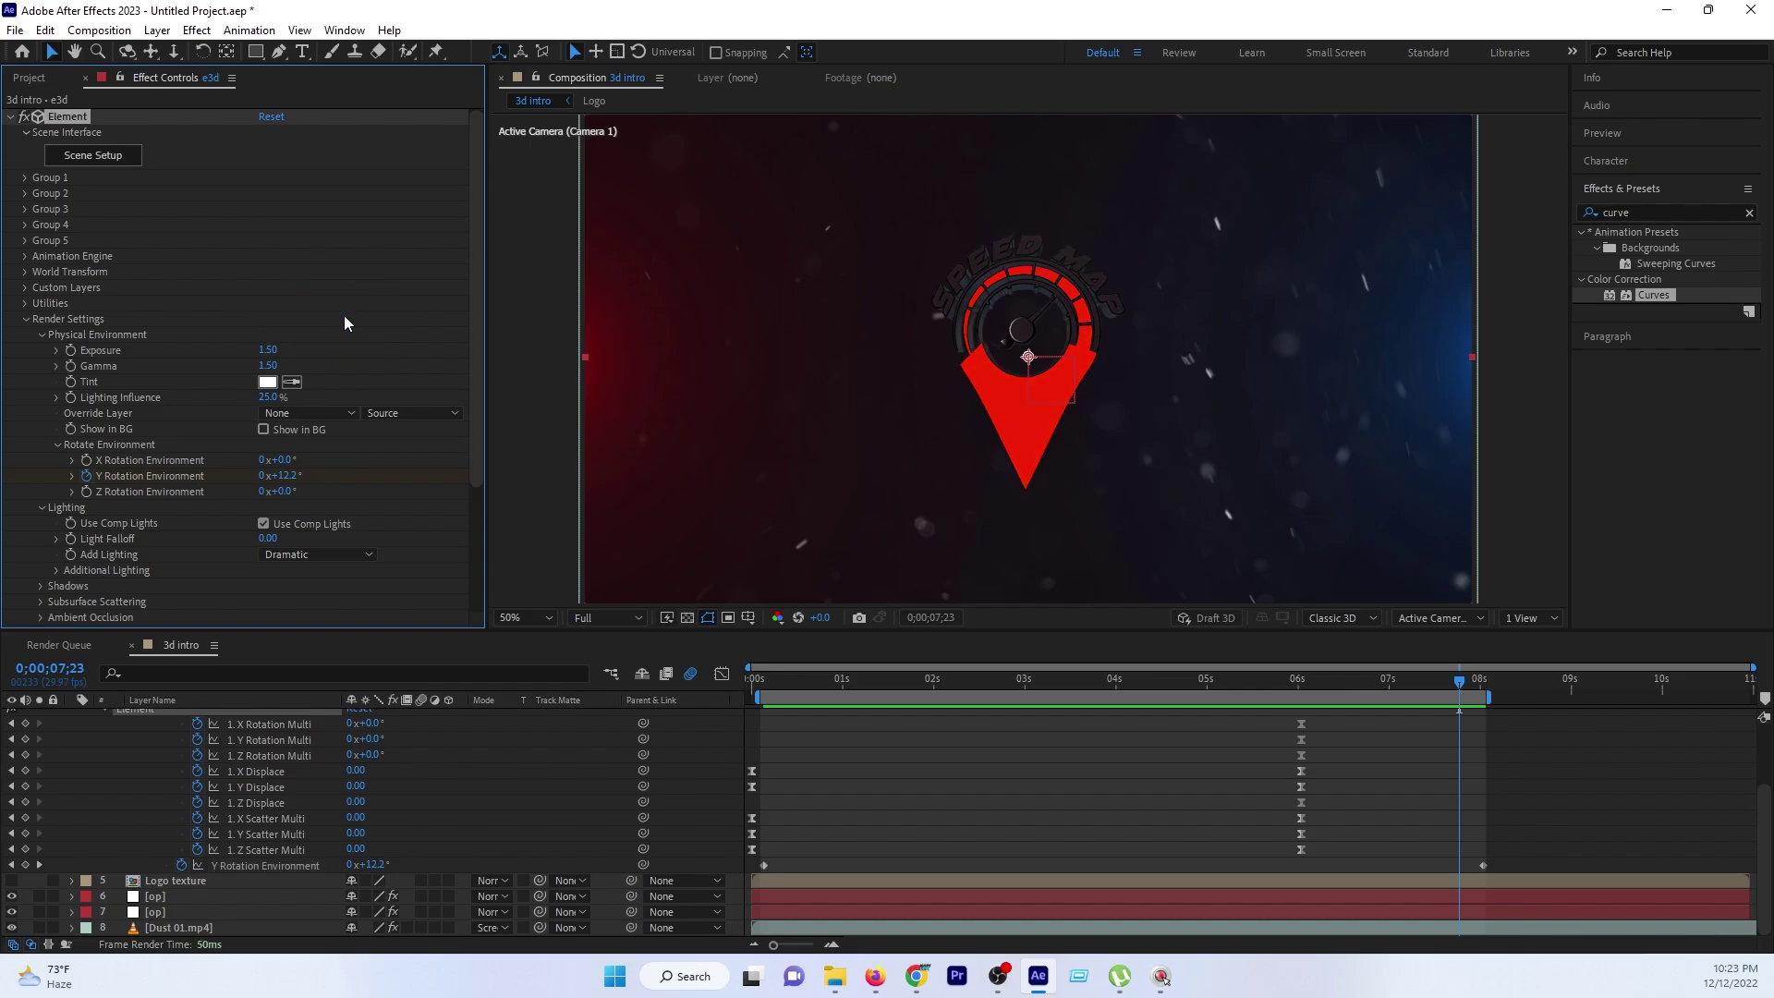
{"action": "left_click", "coordinate": [307, 555]}
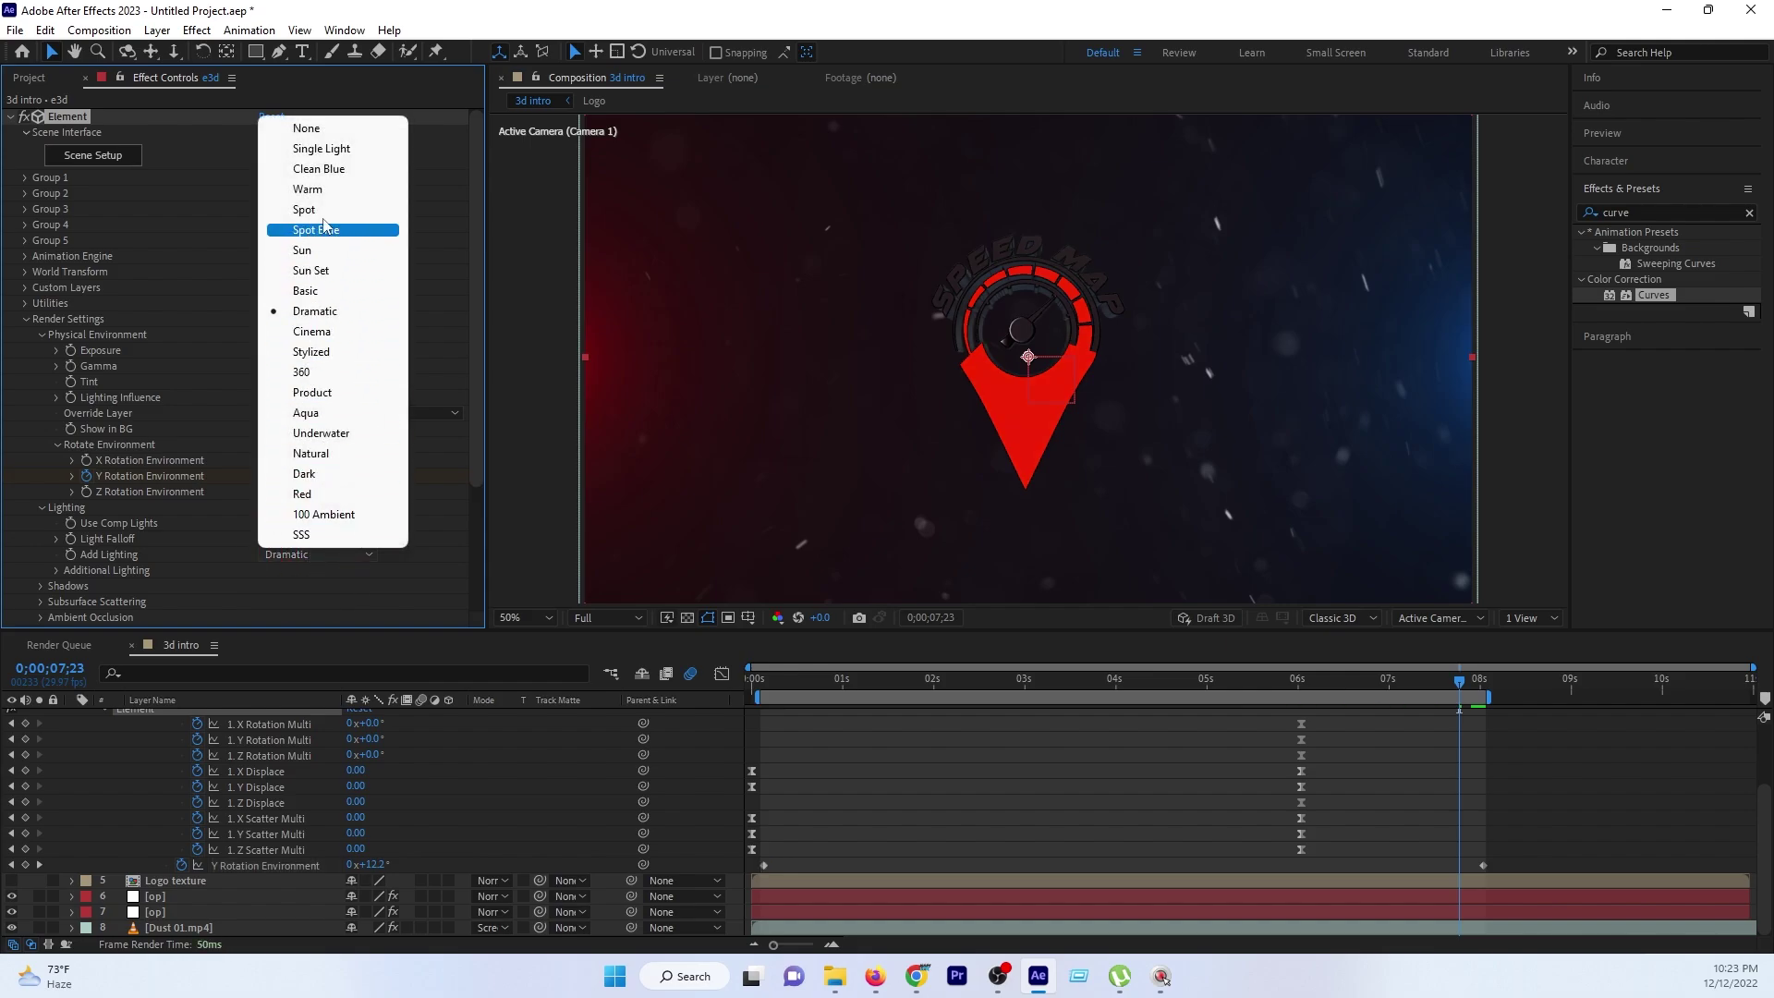
{"action": "left_click", "coordinate": [314, 189]}
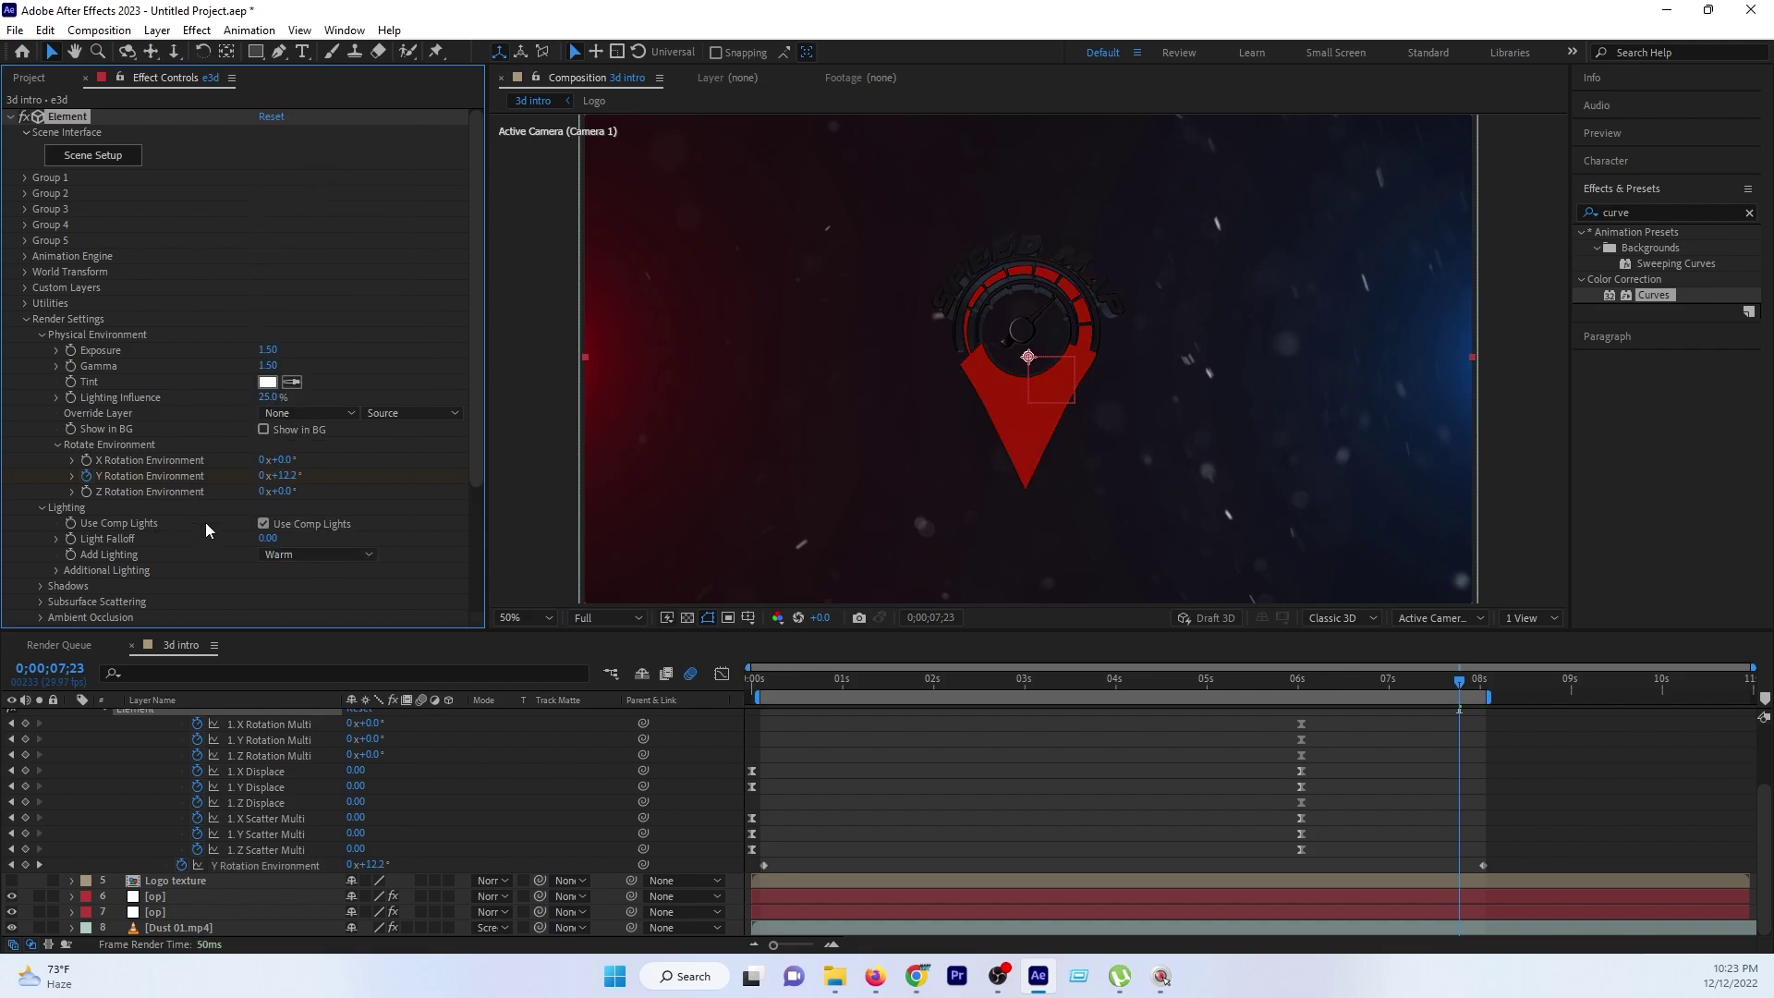
{"action": "left_click", "coordinate": [317, 555]}
{"action": "left_click", "coordinate": [277, 388]}
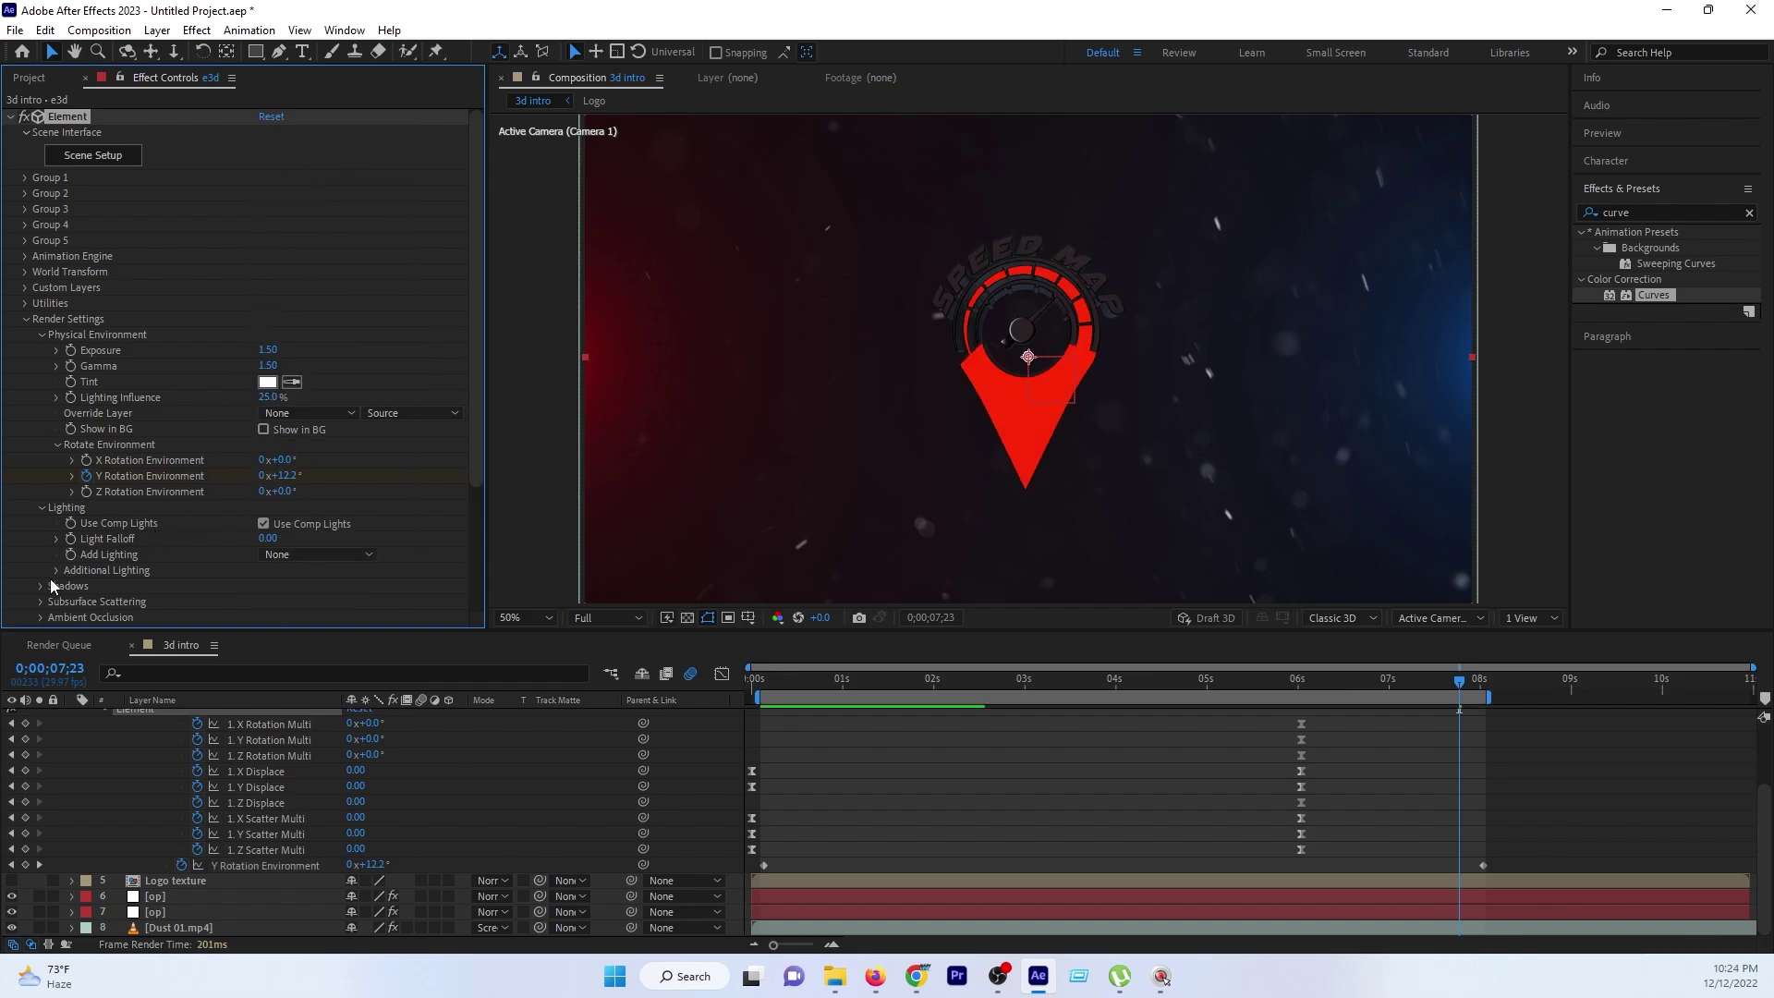
Collapse the Lighting group and the e3d layer's properties so all eight layers are listed.
{"action": "left_click", "coordinate": [41, 507]}
{"action": "scroll", "coordinate": [127, 756], "scroll_direction": "up", "scroll_amount": 3}
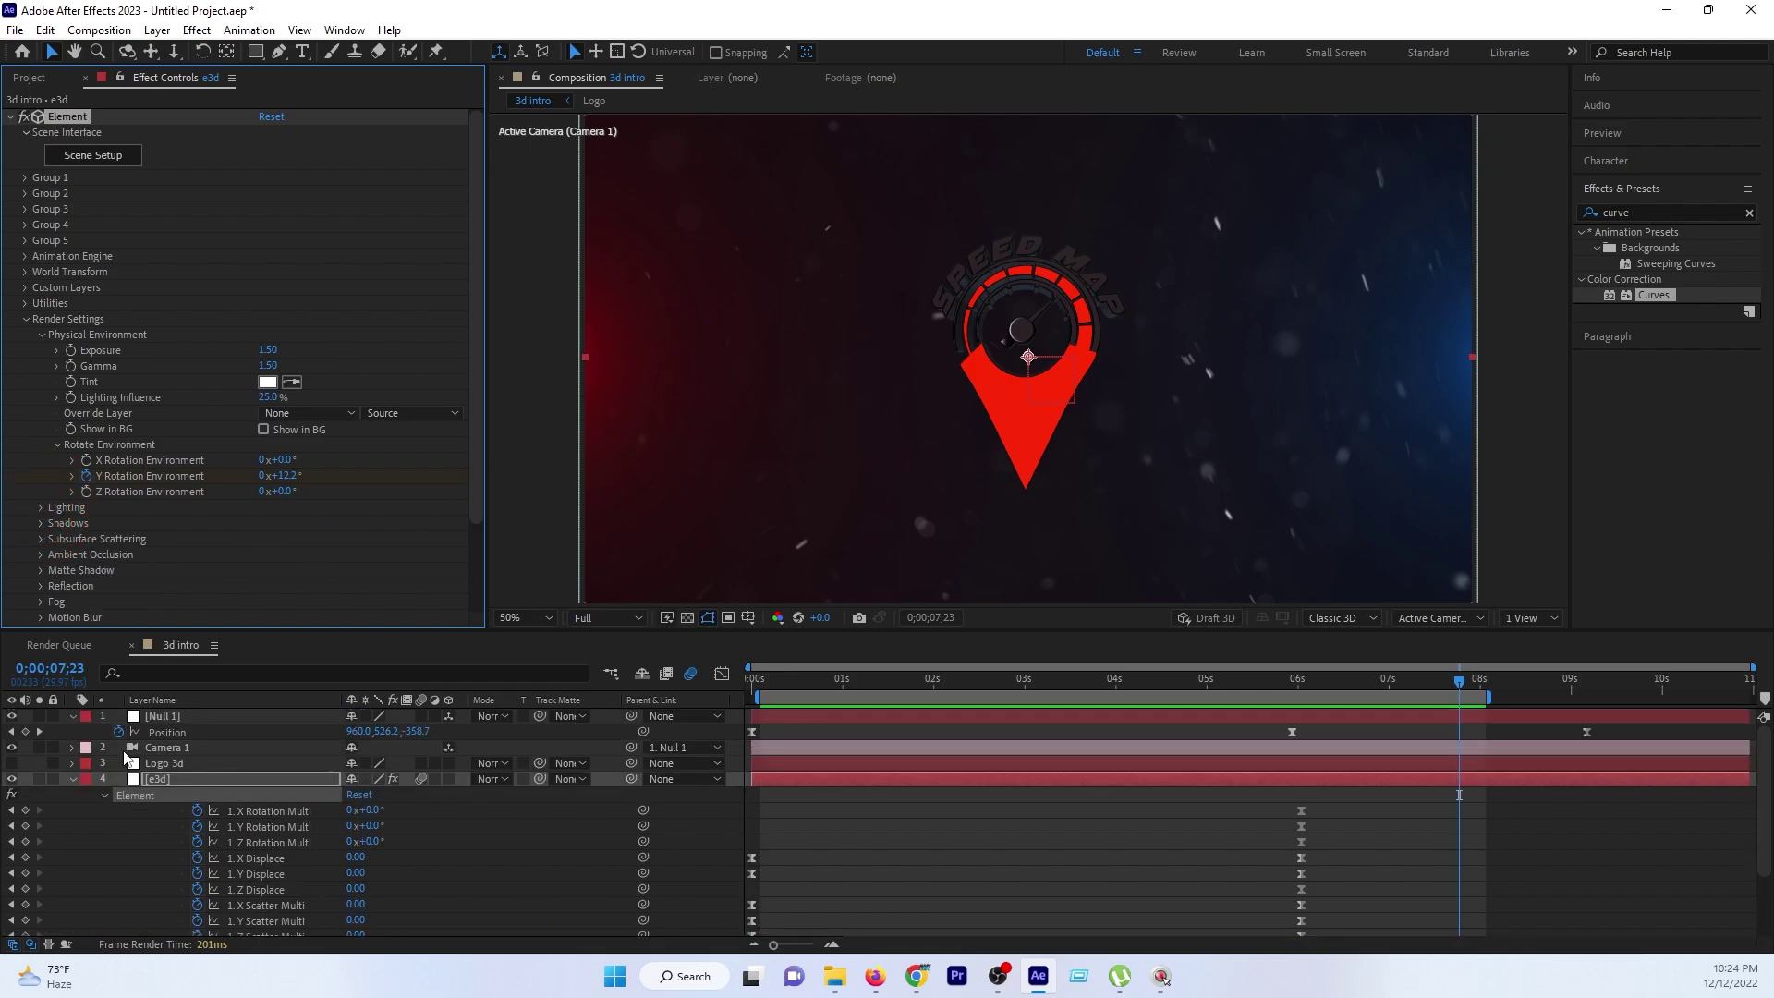
{"action": "left_click", "coordinate": [70, 780]}
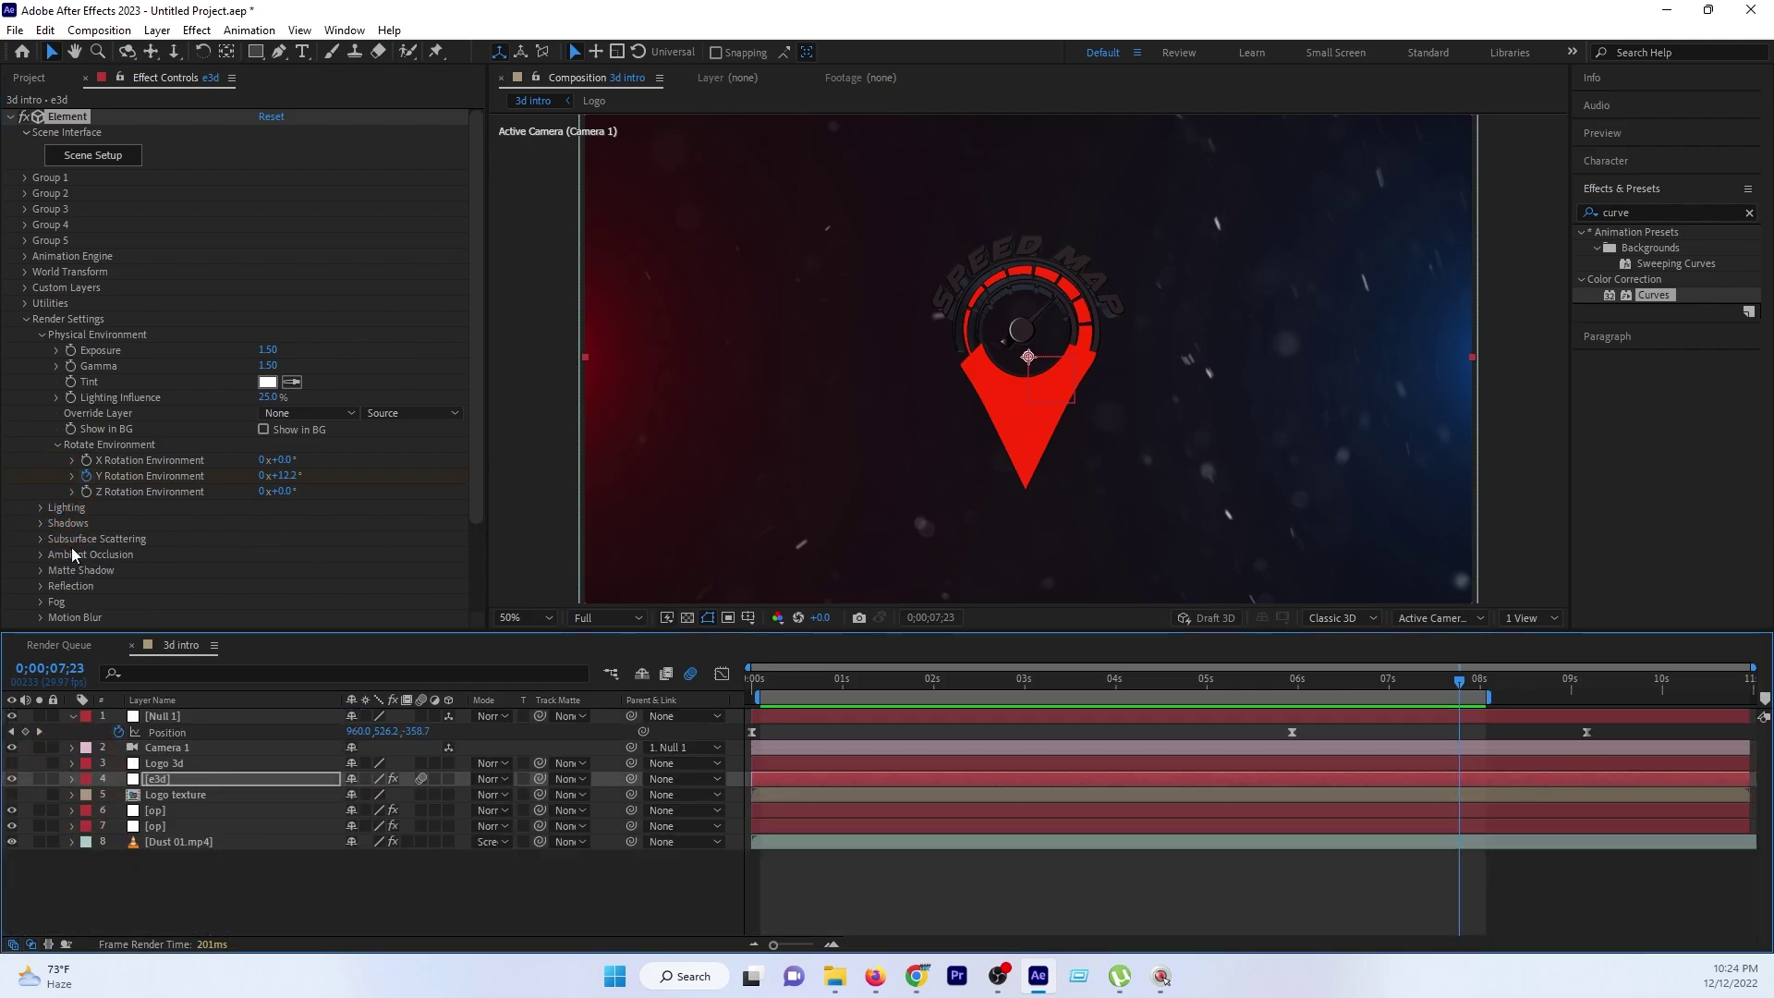
{"action": "scroll", "coordinate": [102, 538], "scroll_direction": "down", "scroll_amount": 1}
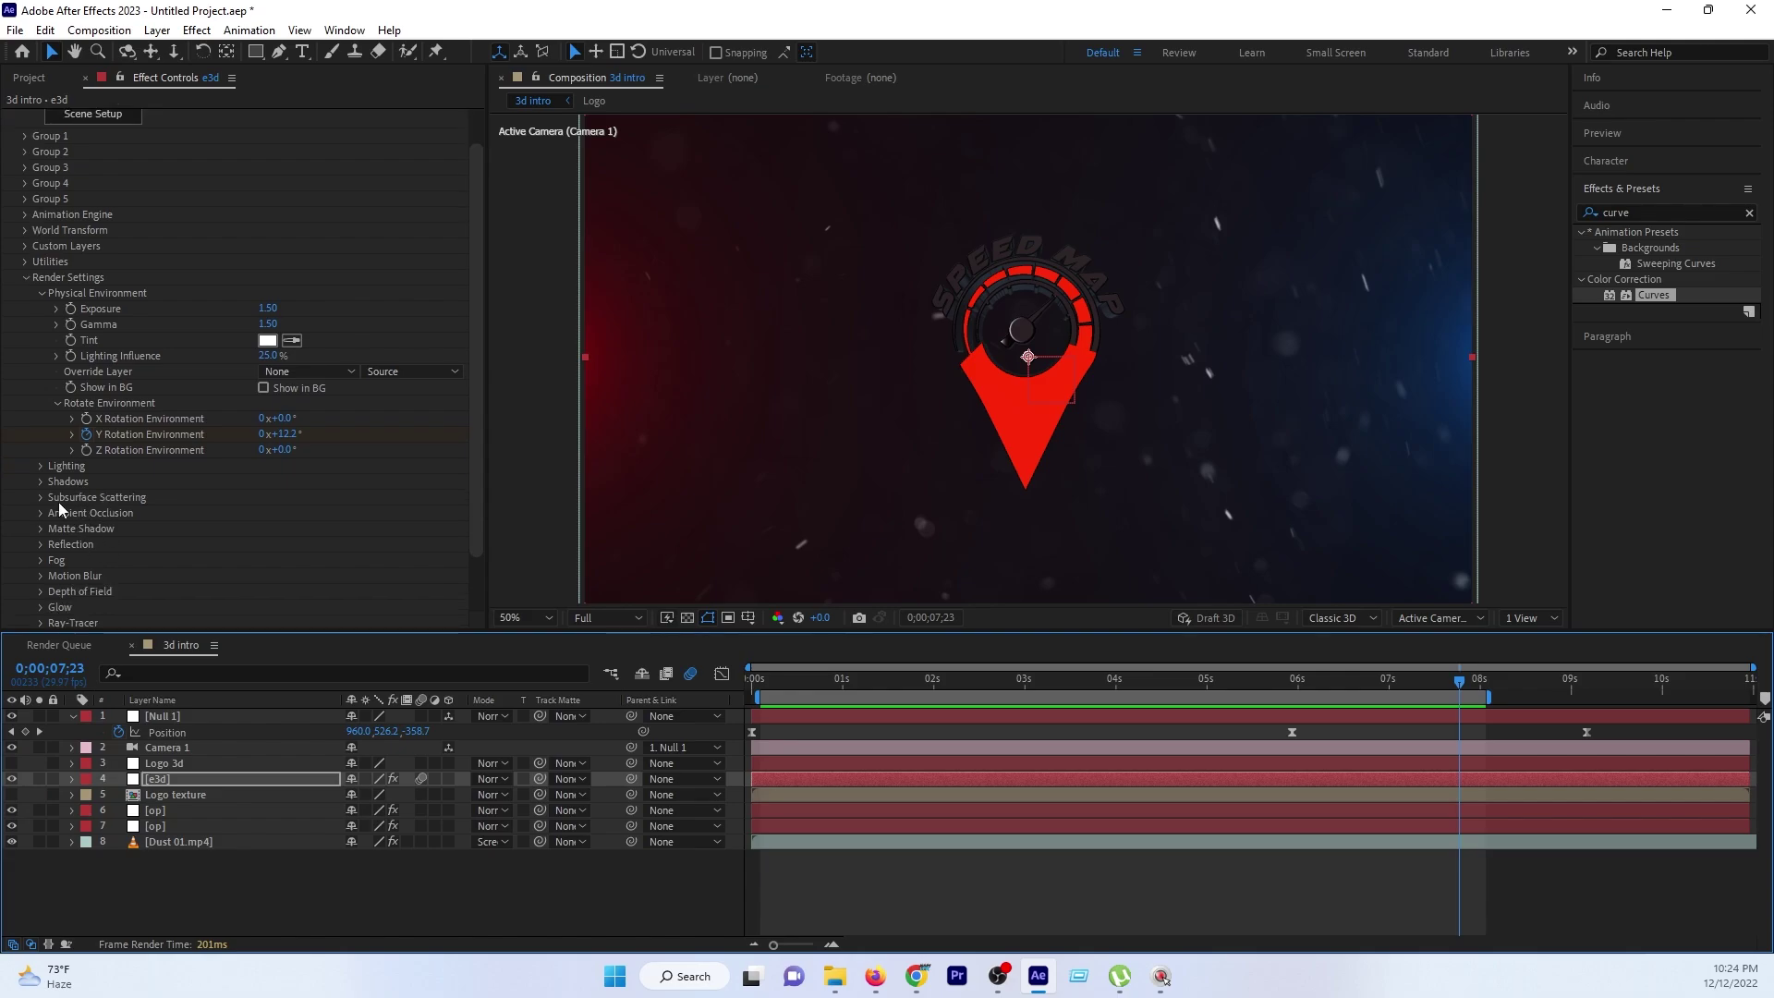
{"action": "left_click", "coordinate": [39, 480]}
{"action": "left_click", "coordinate": [38, 479]}
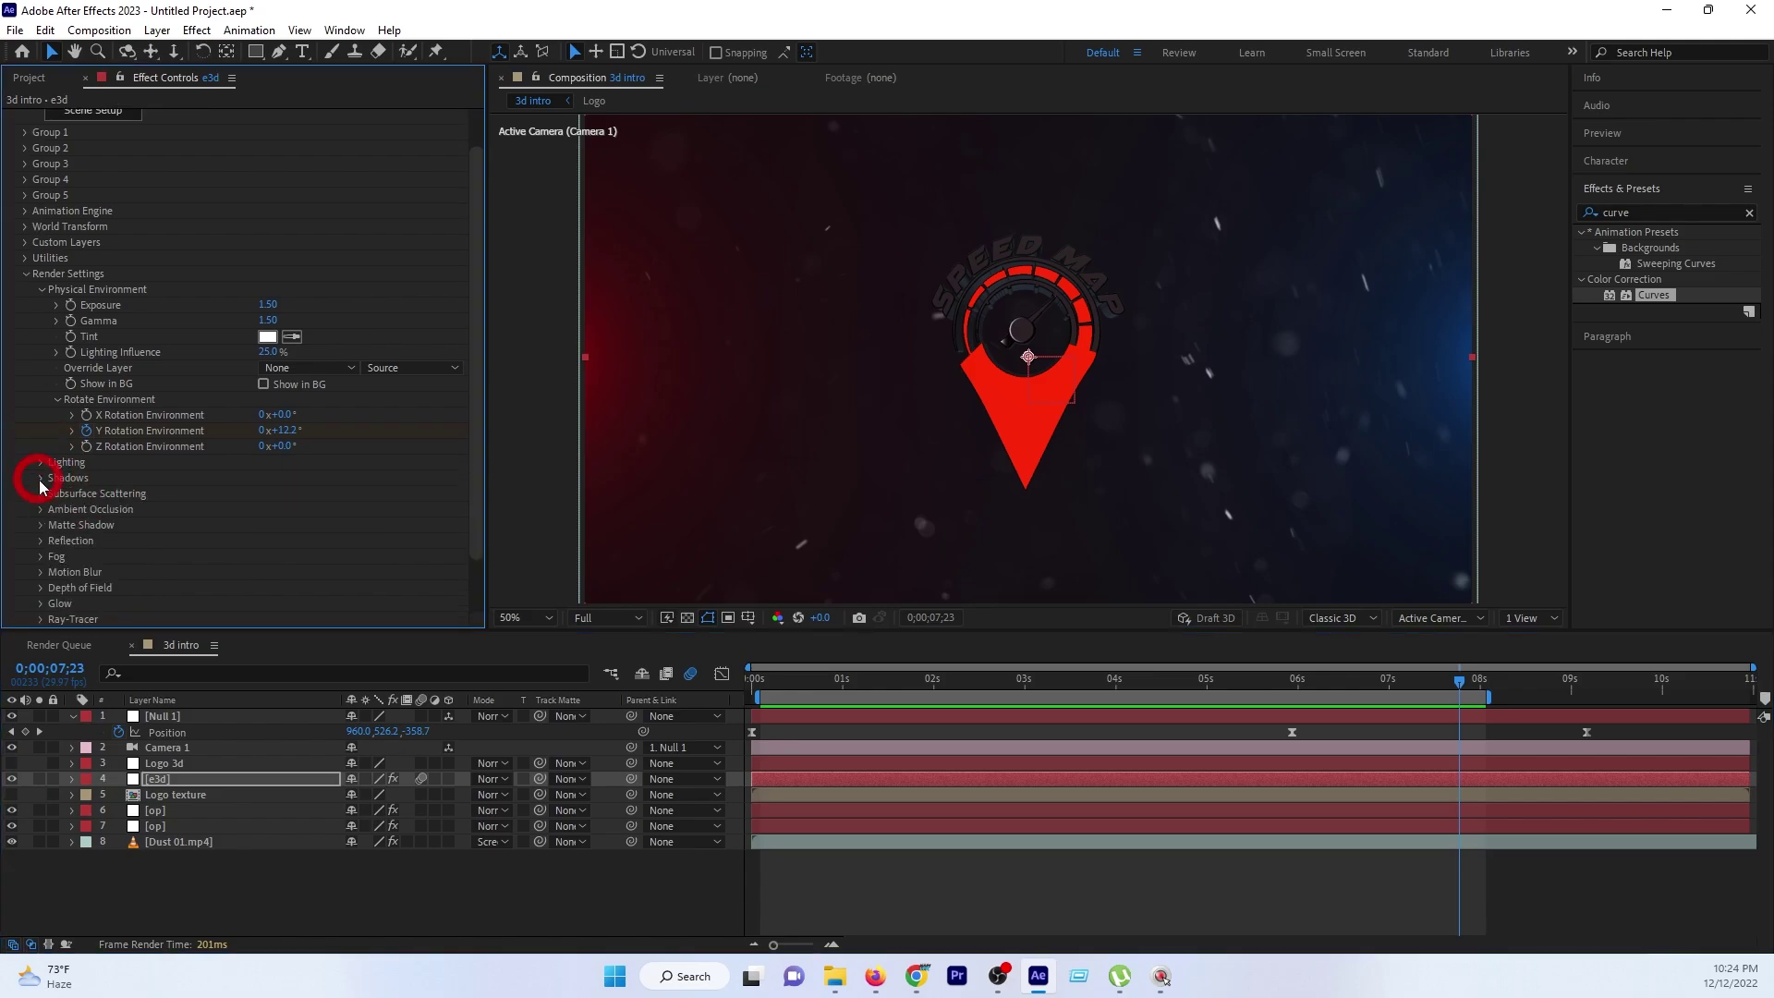
{"action": "scroll", "coordinate": [157, 568], "scroll_direction": "down", "scroll_amount": 1}
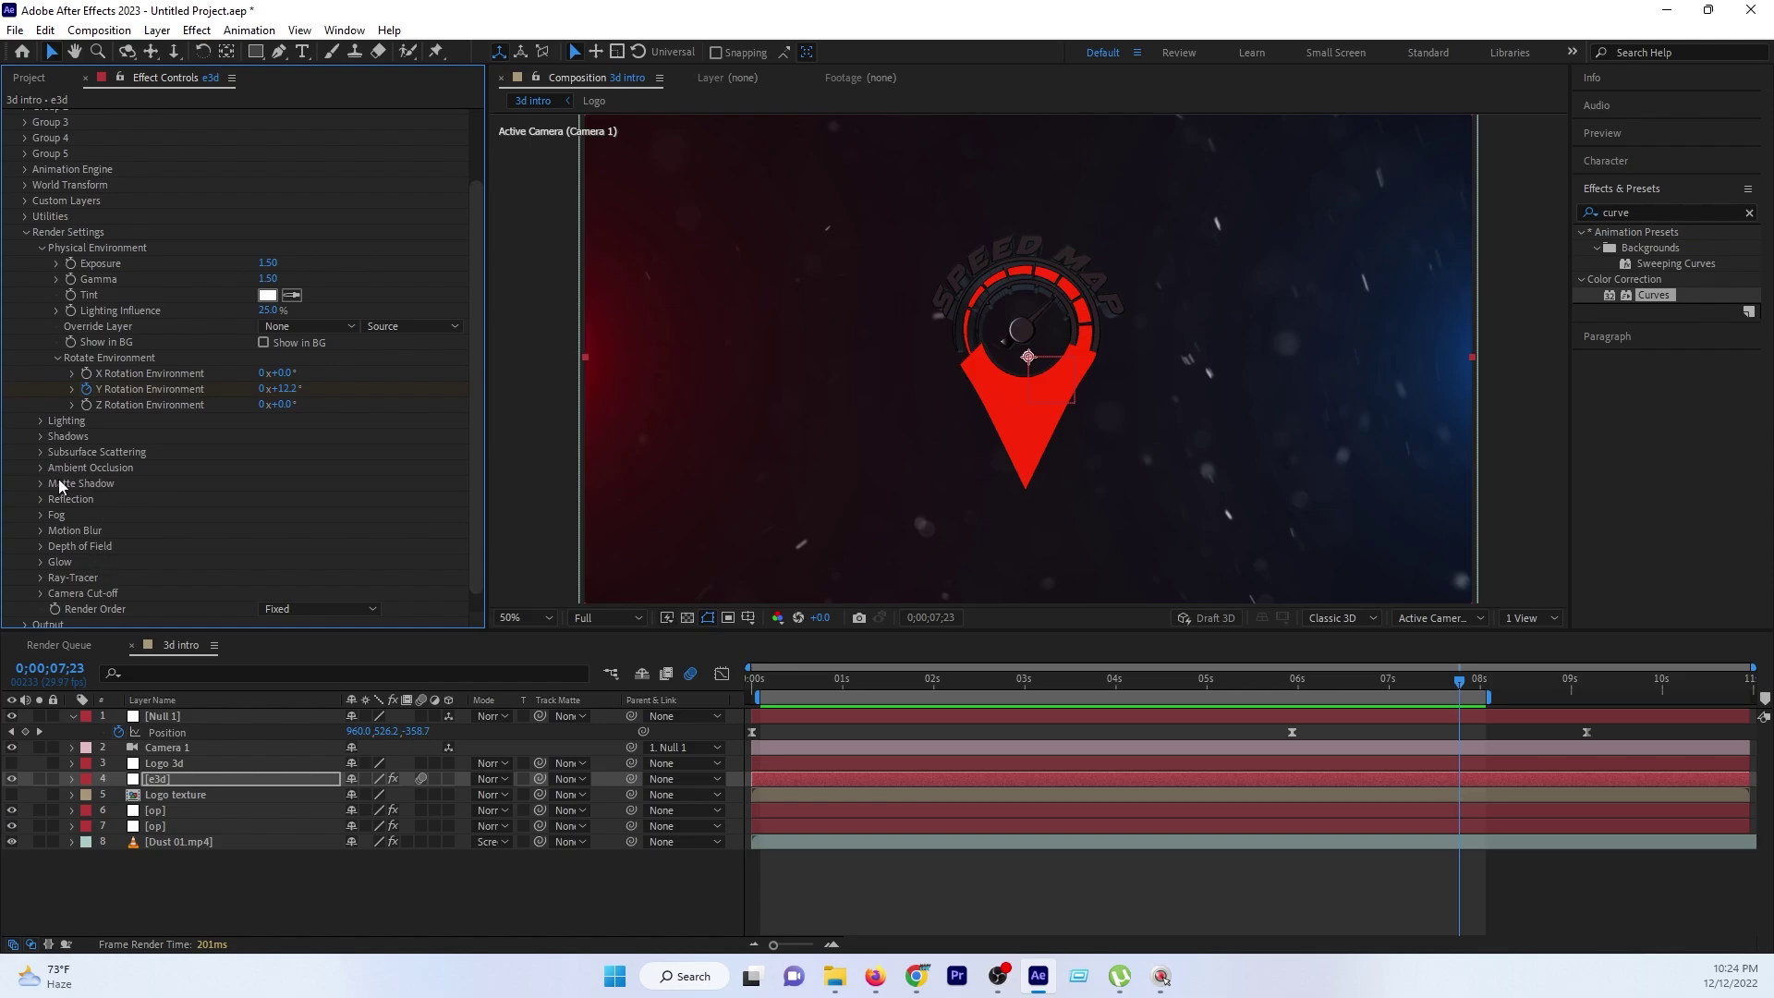
Create a new Spot light layer, initially coloured cyan.
{"action": "right_click", "coordinate": [225, 902]}
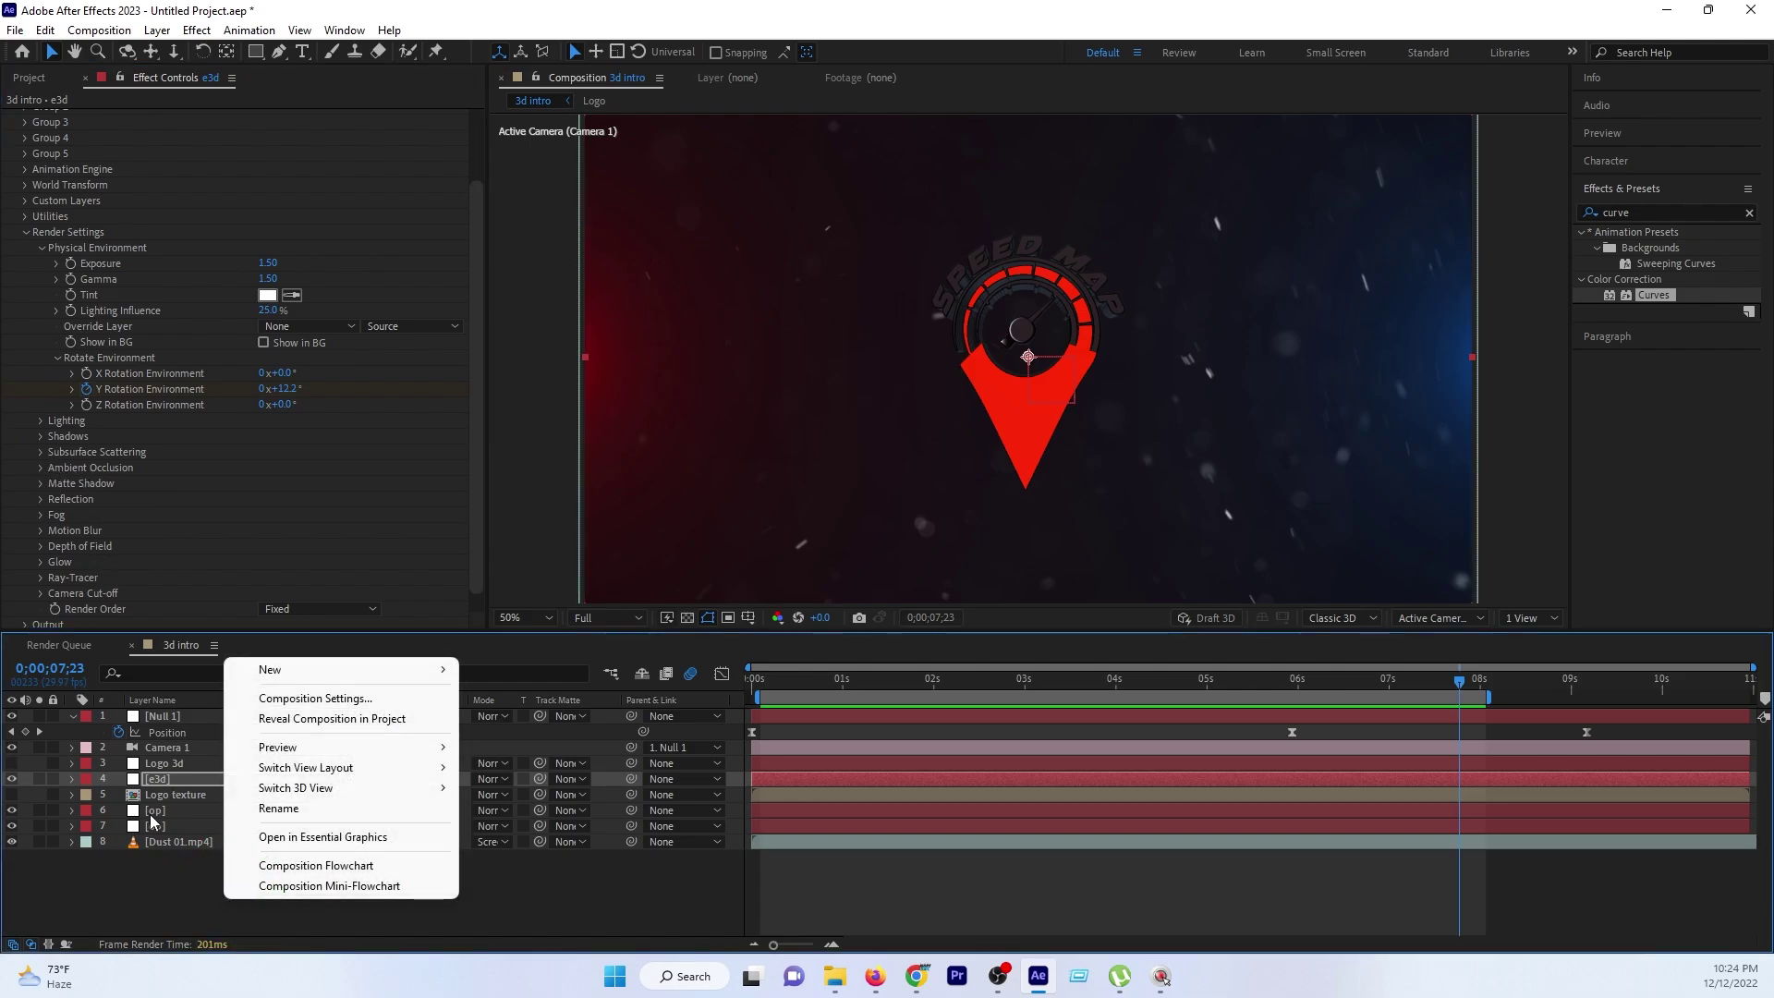
{"action": "mouse_move", "coordinate": [273, 670]}
{"action": "left_click", "coordinate": [506, 738]}
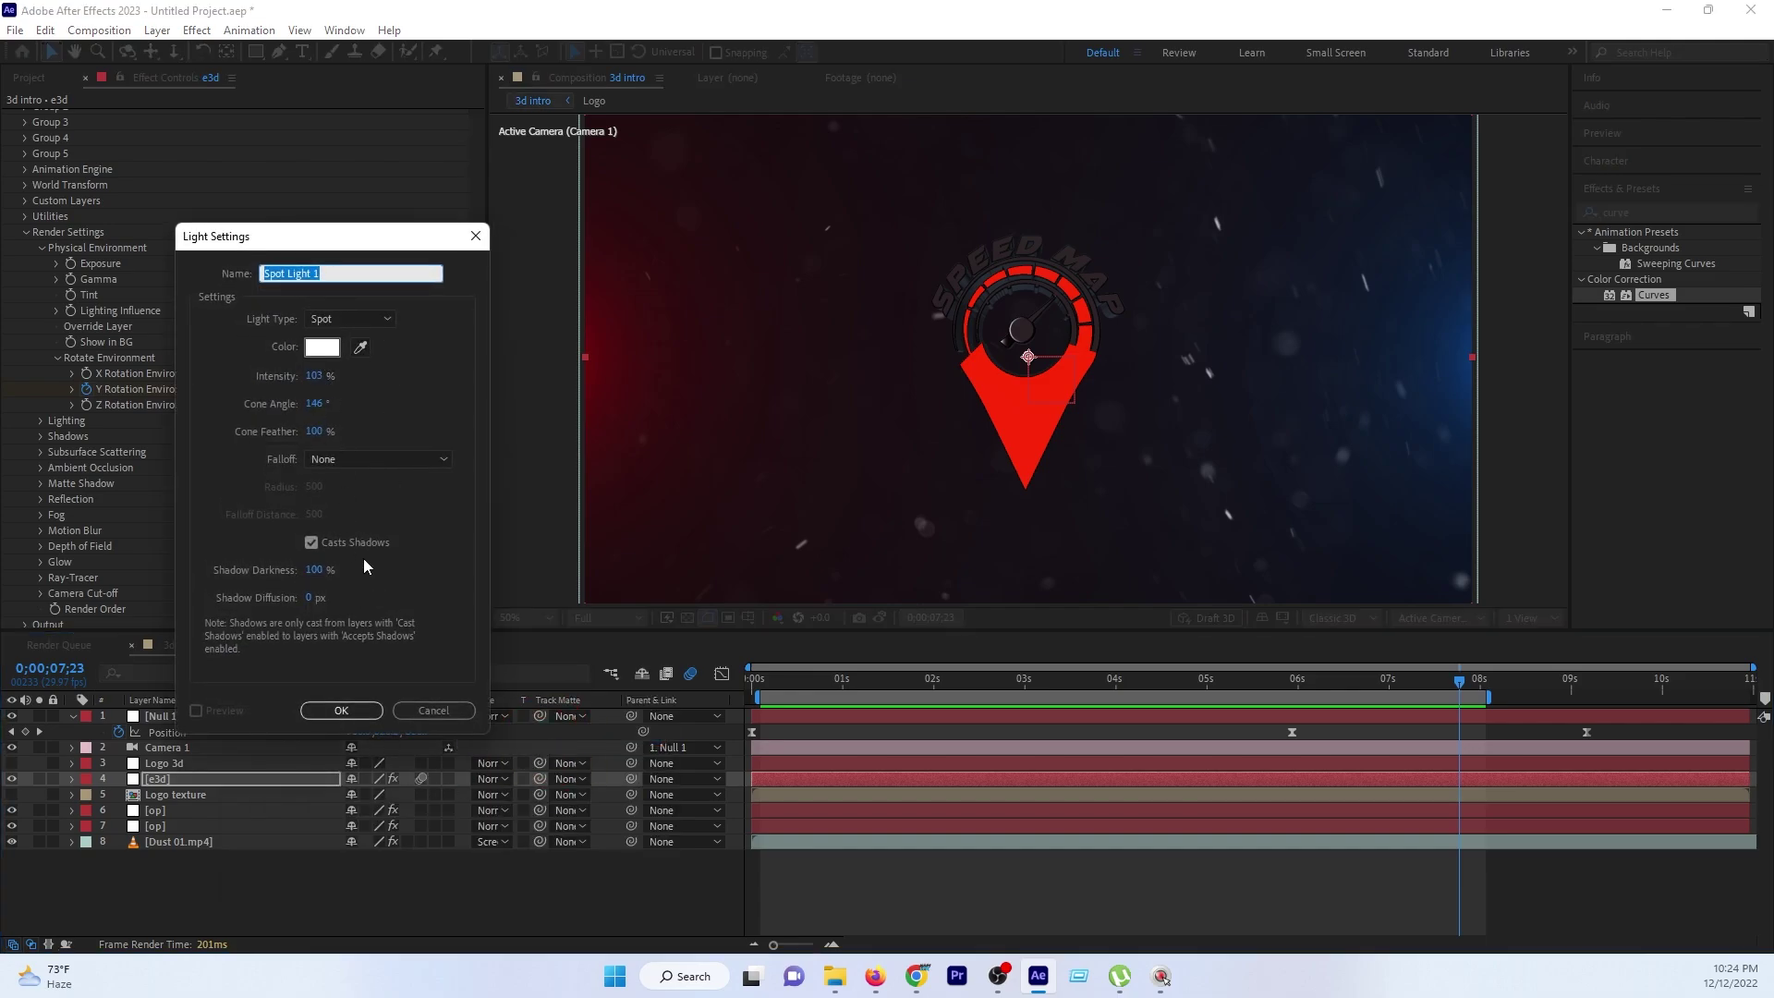
{"action": "left_click", "coordinate": [362, 349]}
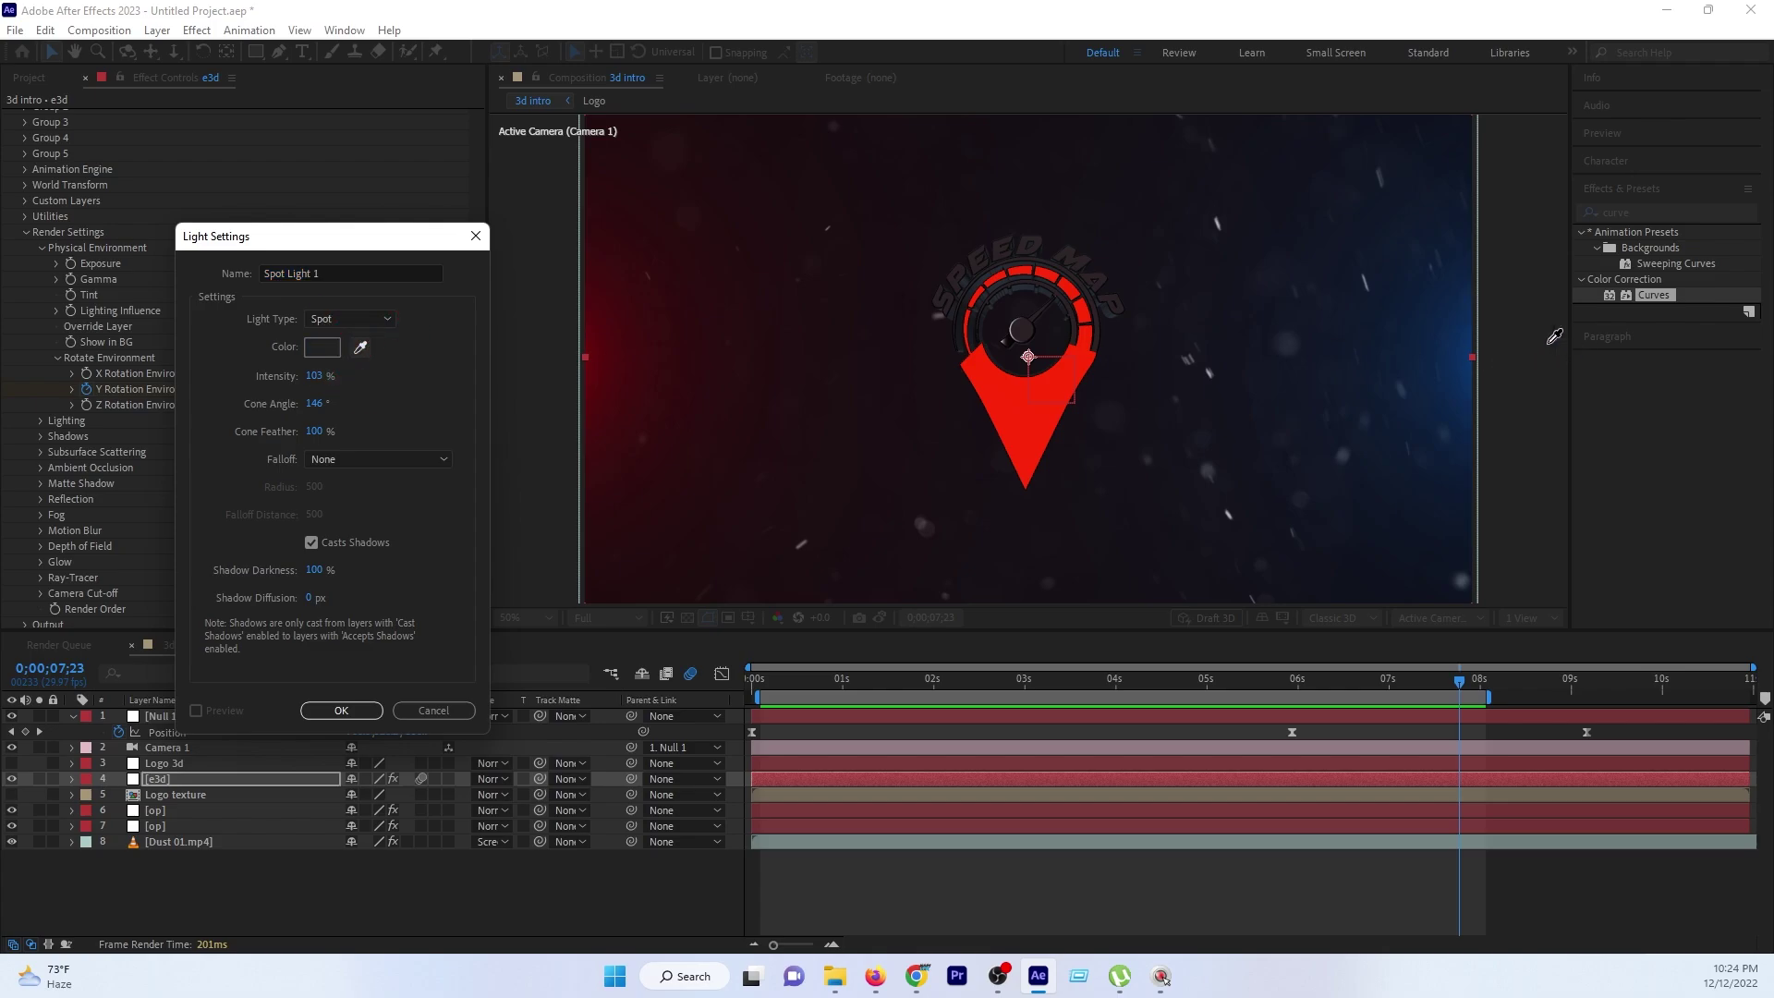
{"action": "left_click", "coordinate": [365, 345]}
{"action": "left_click", "coordinate": [334, 354]}
{"action": "left_click", "coordinate": [397, 632]}
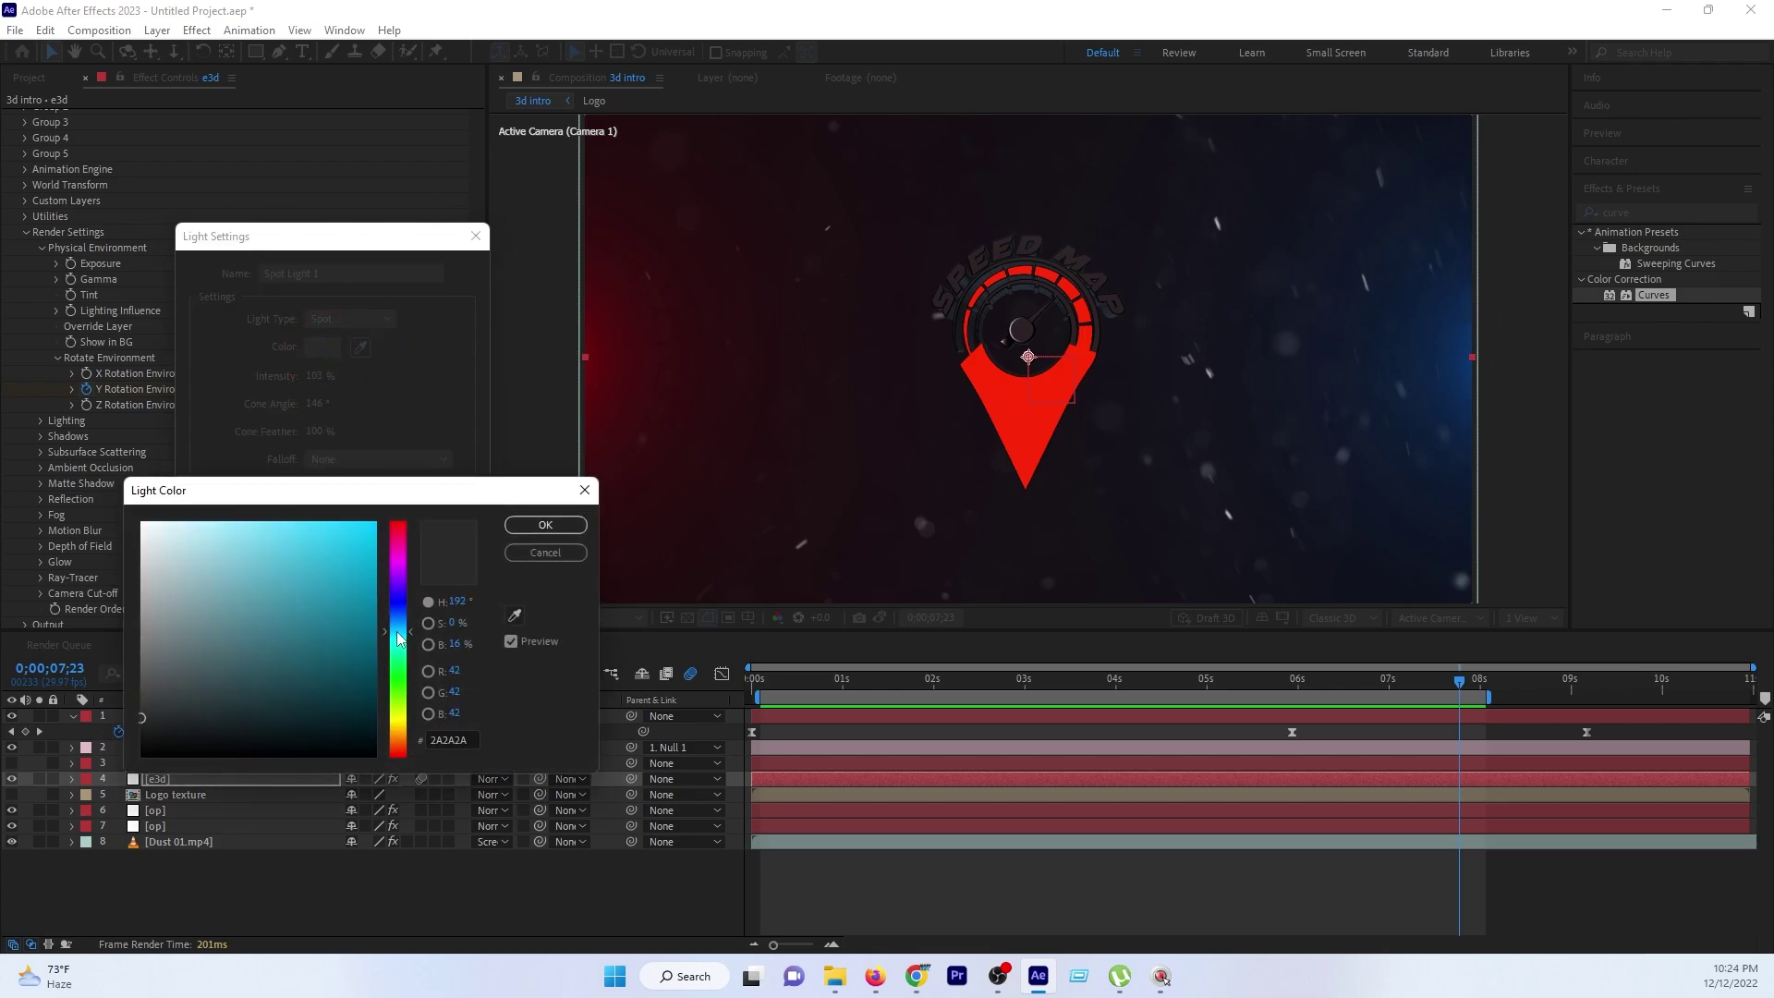
{"action": "left_click", "coordinate": [340, 548]}
{"action": "left_click", "coordinate": [543, 524]}
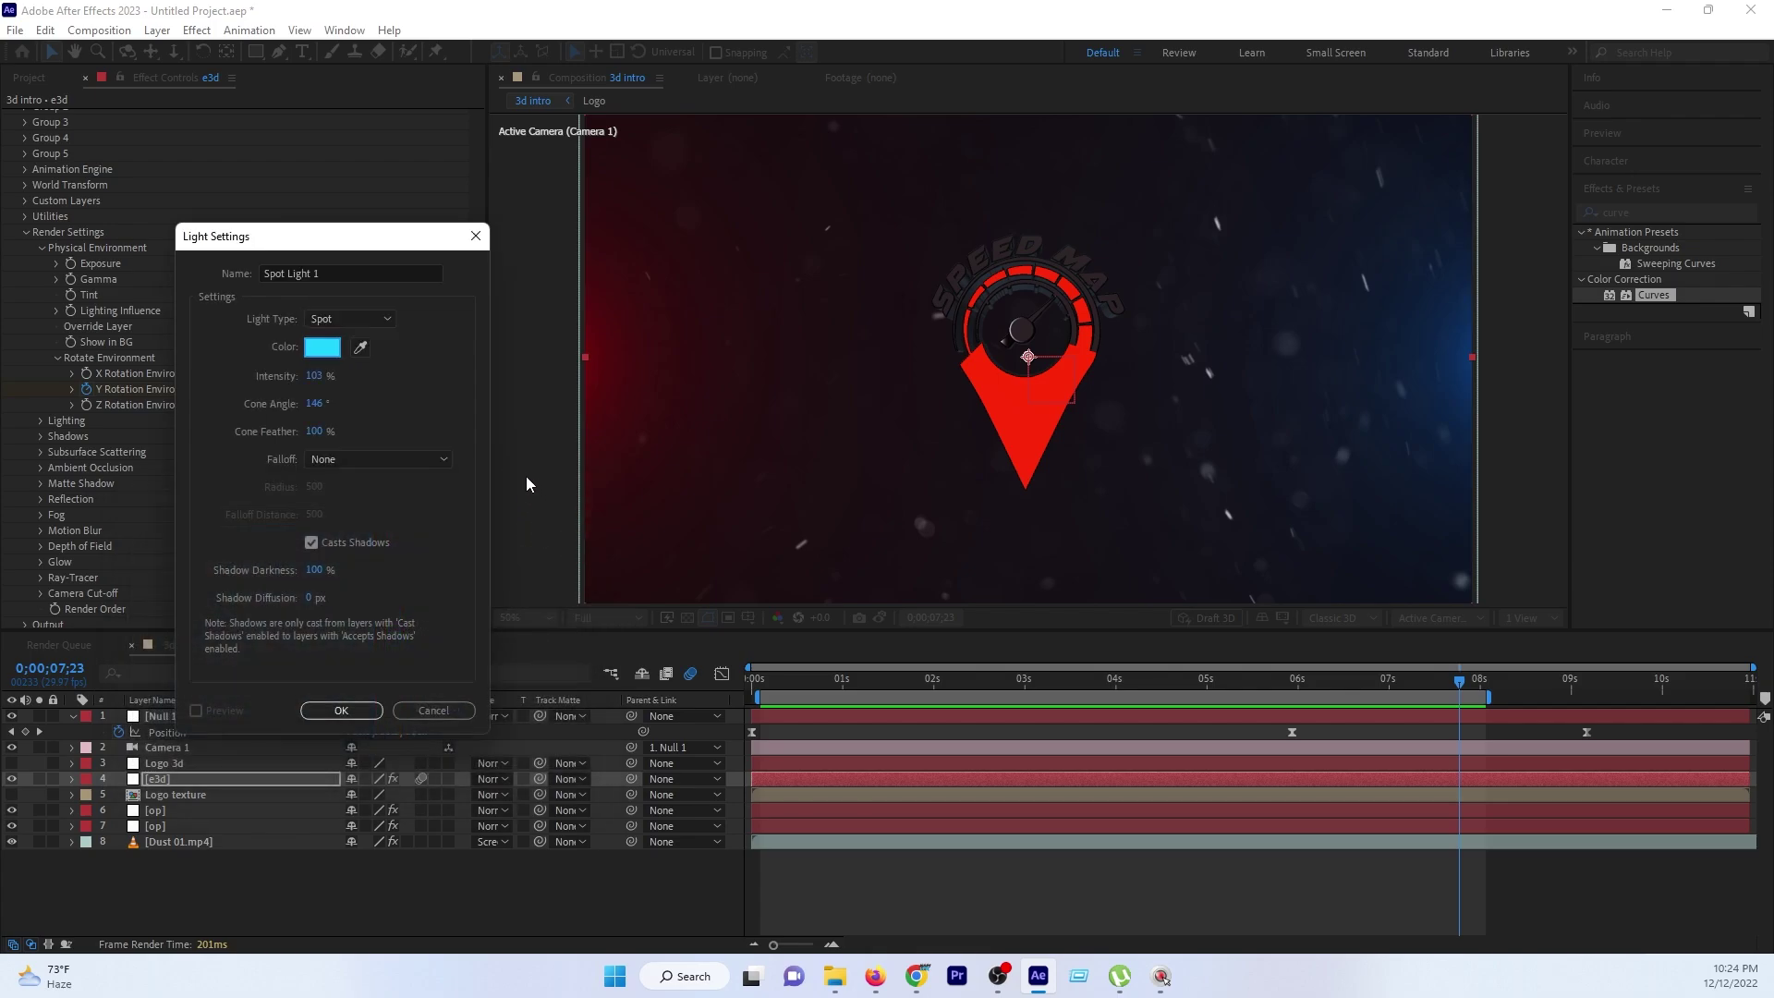
{"action": "left_click", "coordinate": [329, 708]}
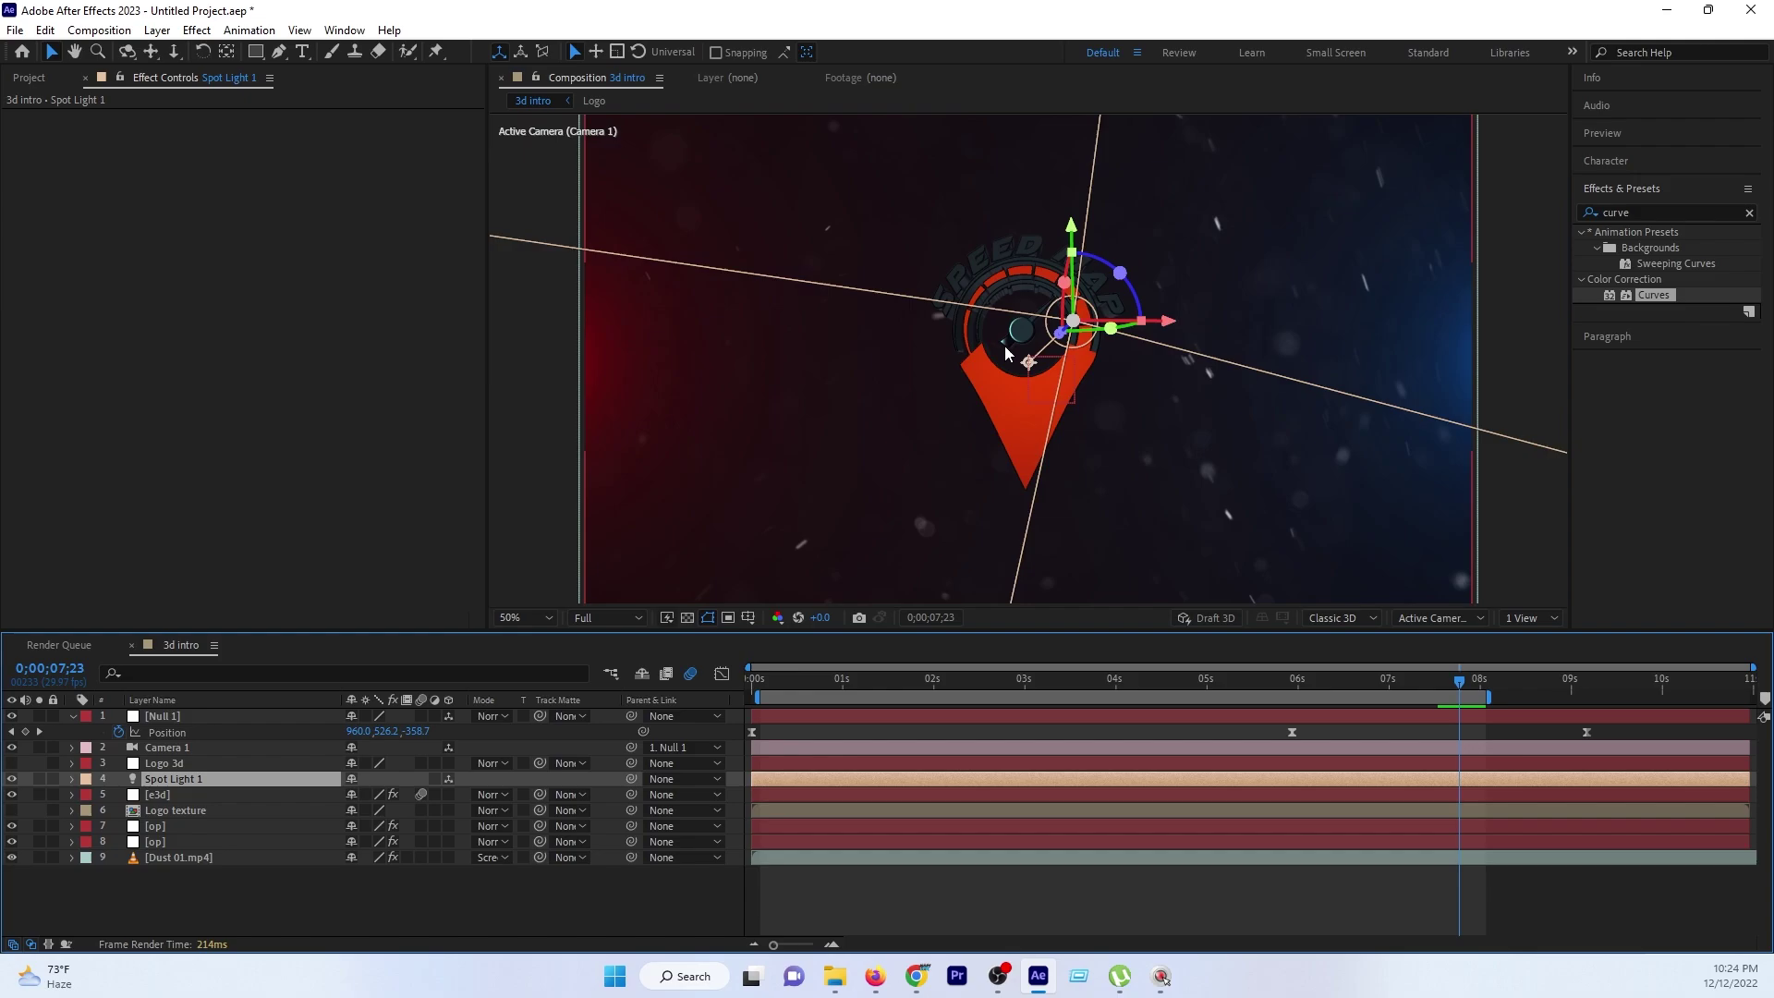
Change Spot Light 1 to white with 467% intensity and a 101° cone angle.
{"action": "double_click", "coordinate": [159, 779]}
{"action": "left_click_drag", "start_coordinate": [312, 376], "coordinate": [501, 383]}
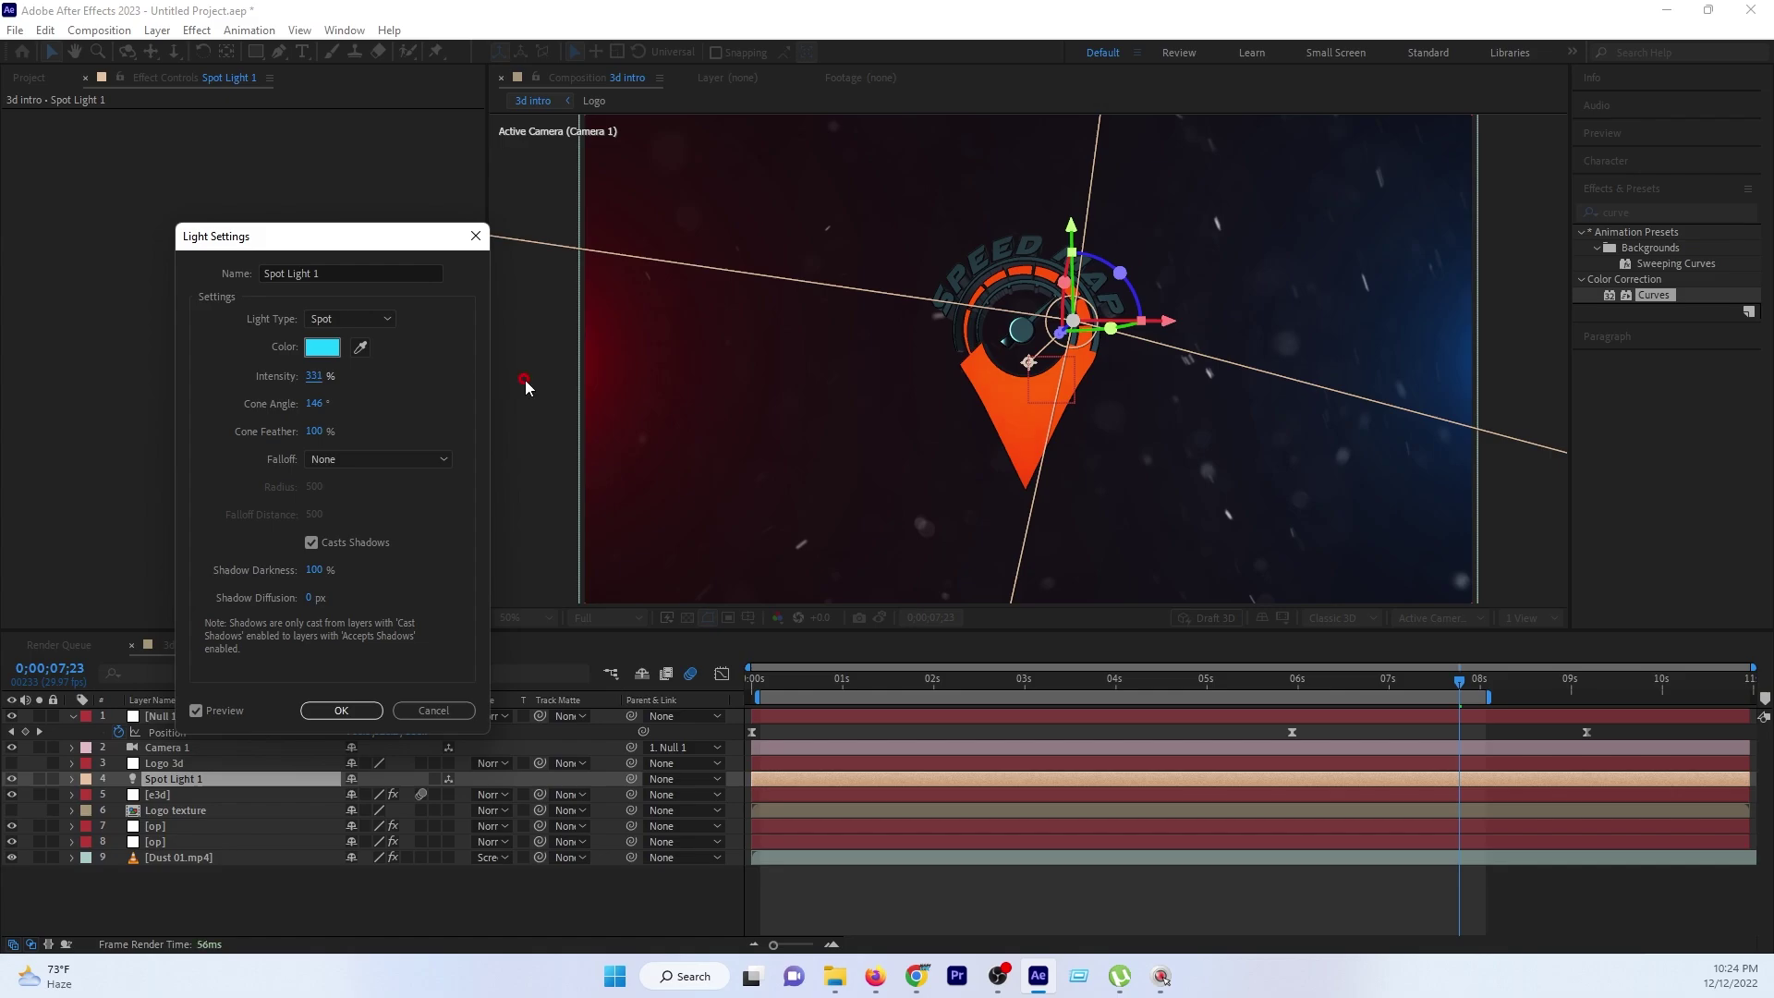
{"action": "left_click", "coordinate": [322, 346]}
{"action": "left_click_drag", "start_coordinate": [241, 600], "coordinate": [143, 523]}
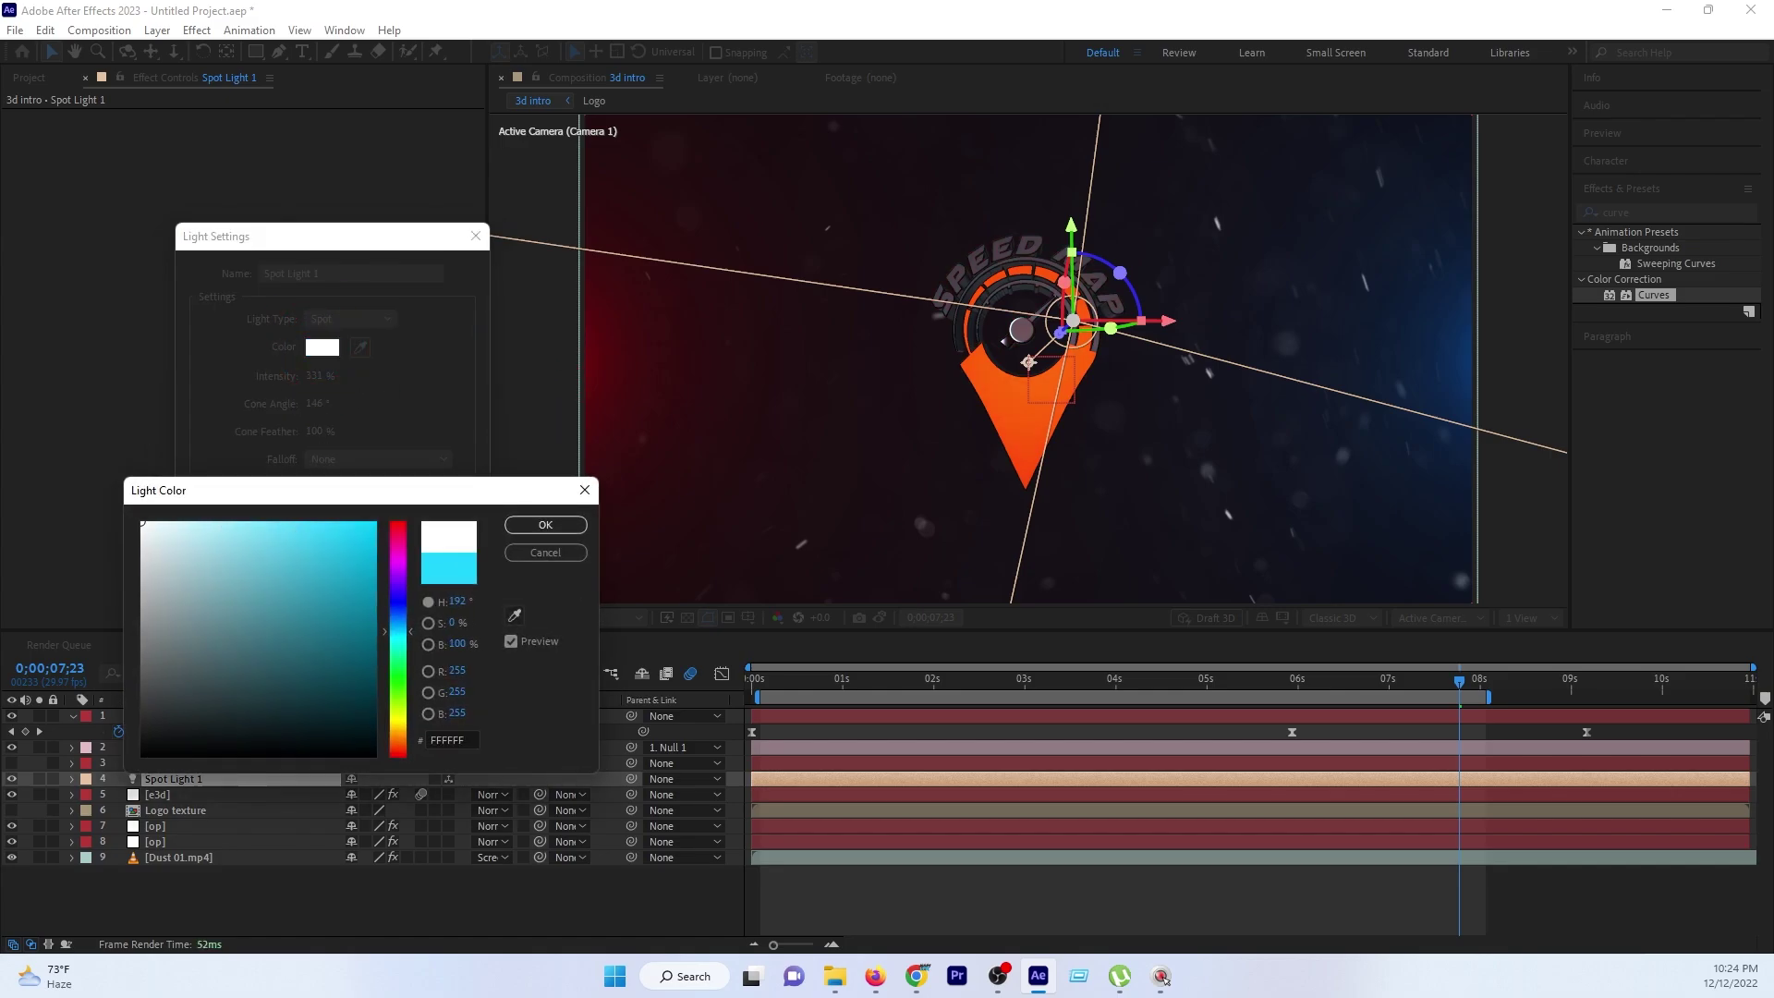
{"action": "left_click", "coordinate": [546, 525]}
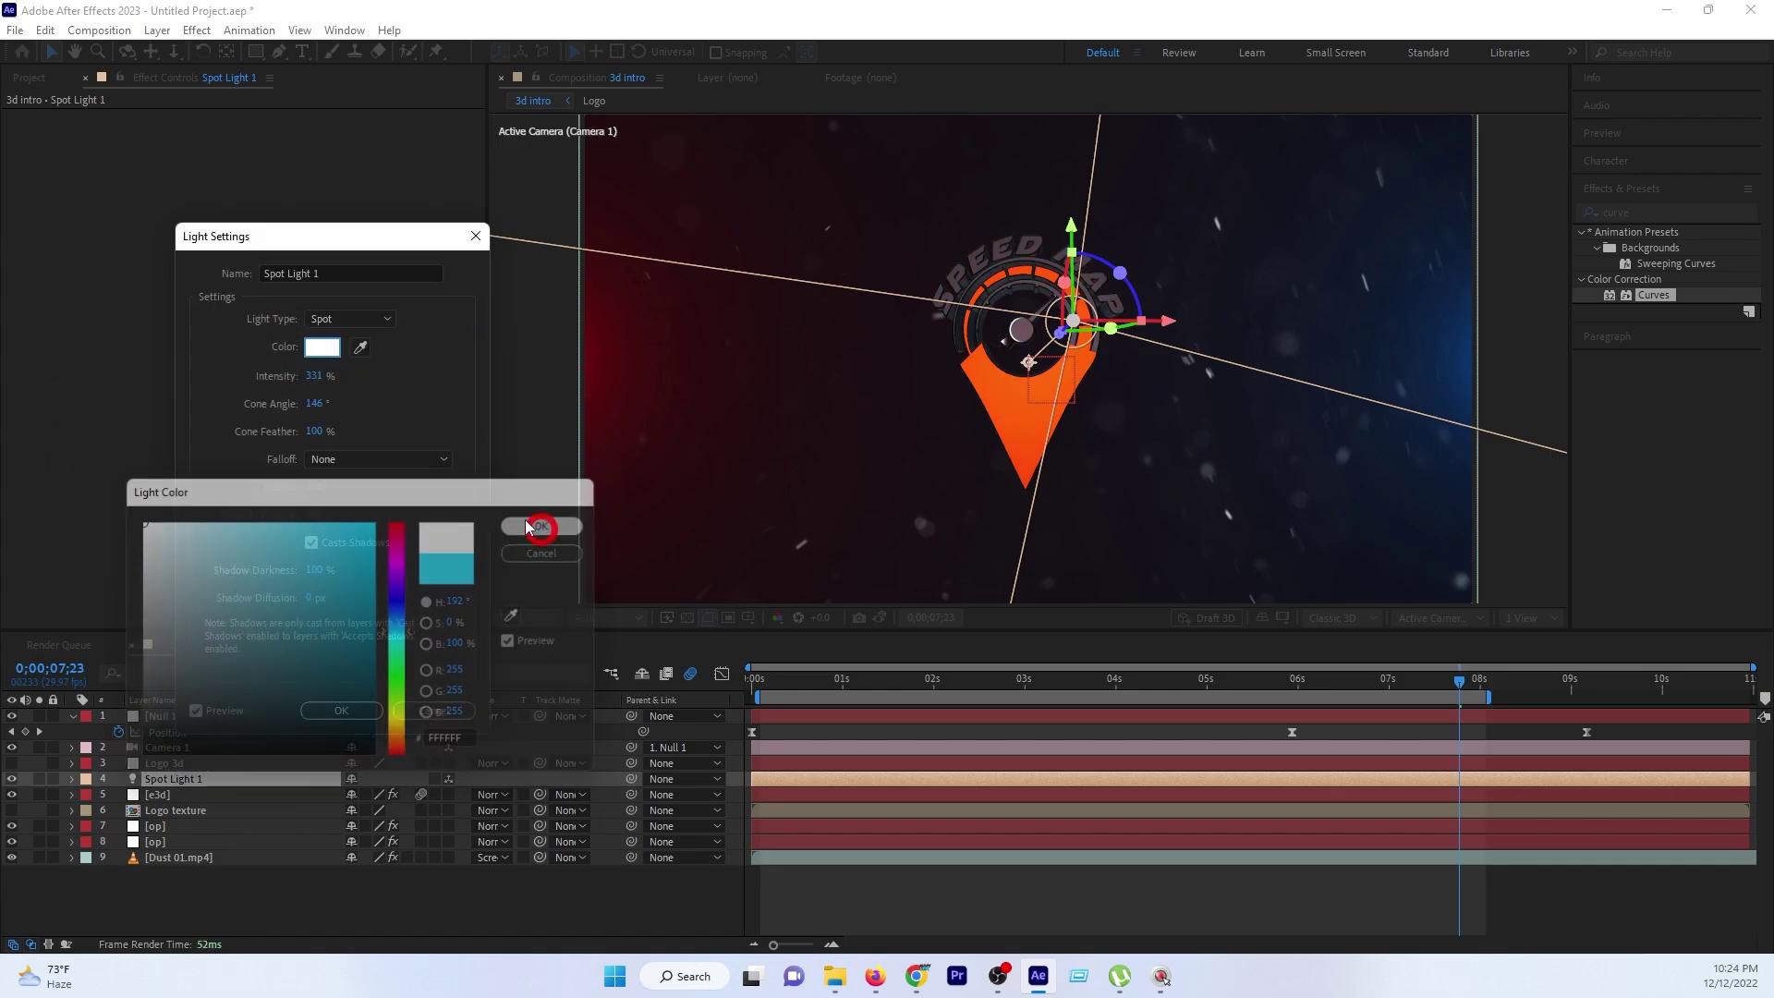
{"action": "mouse_move", "coordinate": [315, 404]}
{"action": "left_mouse_down"}
{"action": "mouse_move", "coordinate": [298, 407]}
{"action": "mouse_move", "coordinate": [360, 424]}
{"action": "mouse_move", "coordinate": [328, 381]}
{"action": "left_mouse_up"}
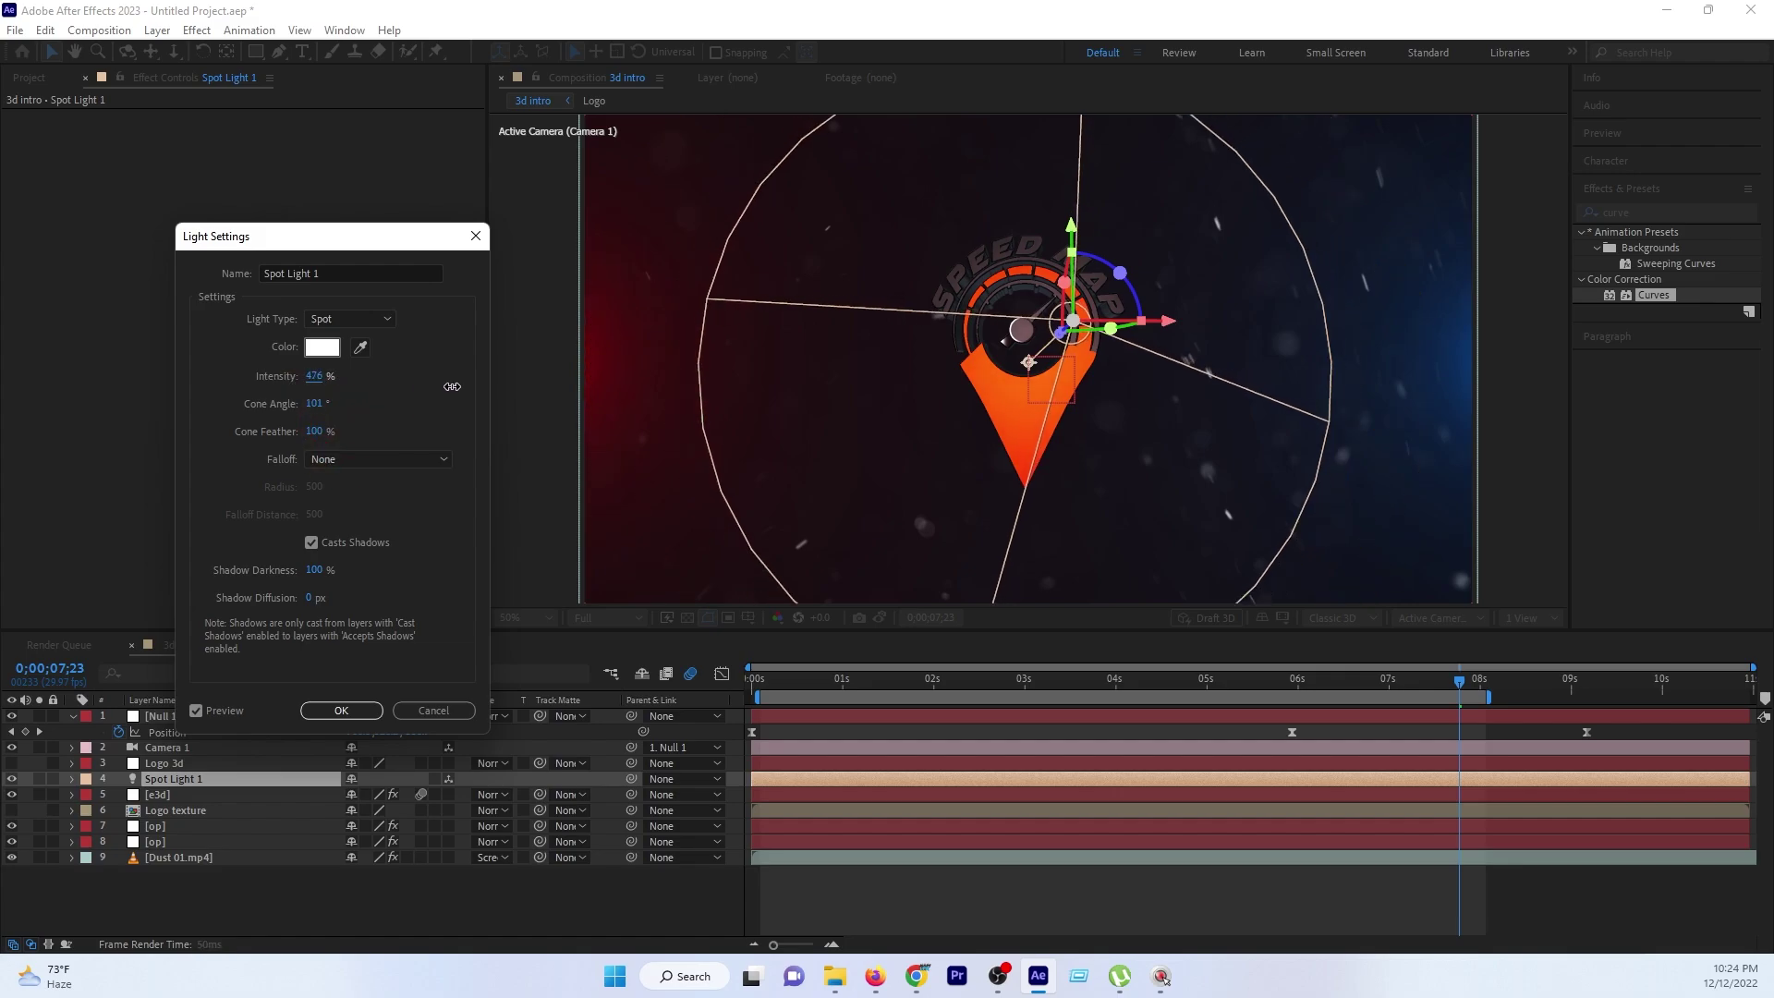
{"action": "left_click_drag", "start_coordinate": [452, 386], "coordinate": [470, 391]}
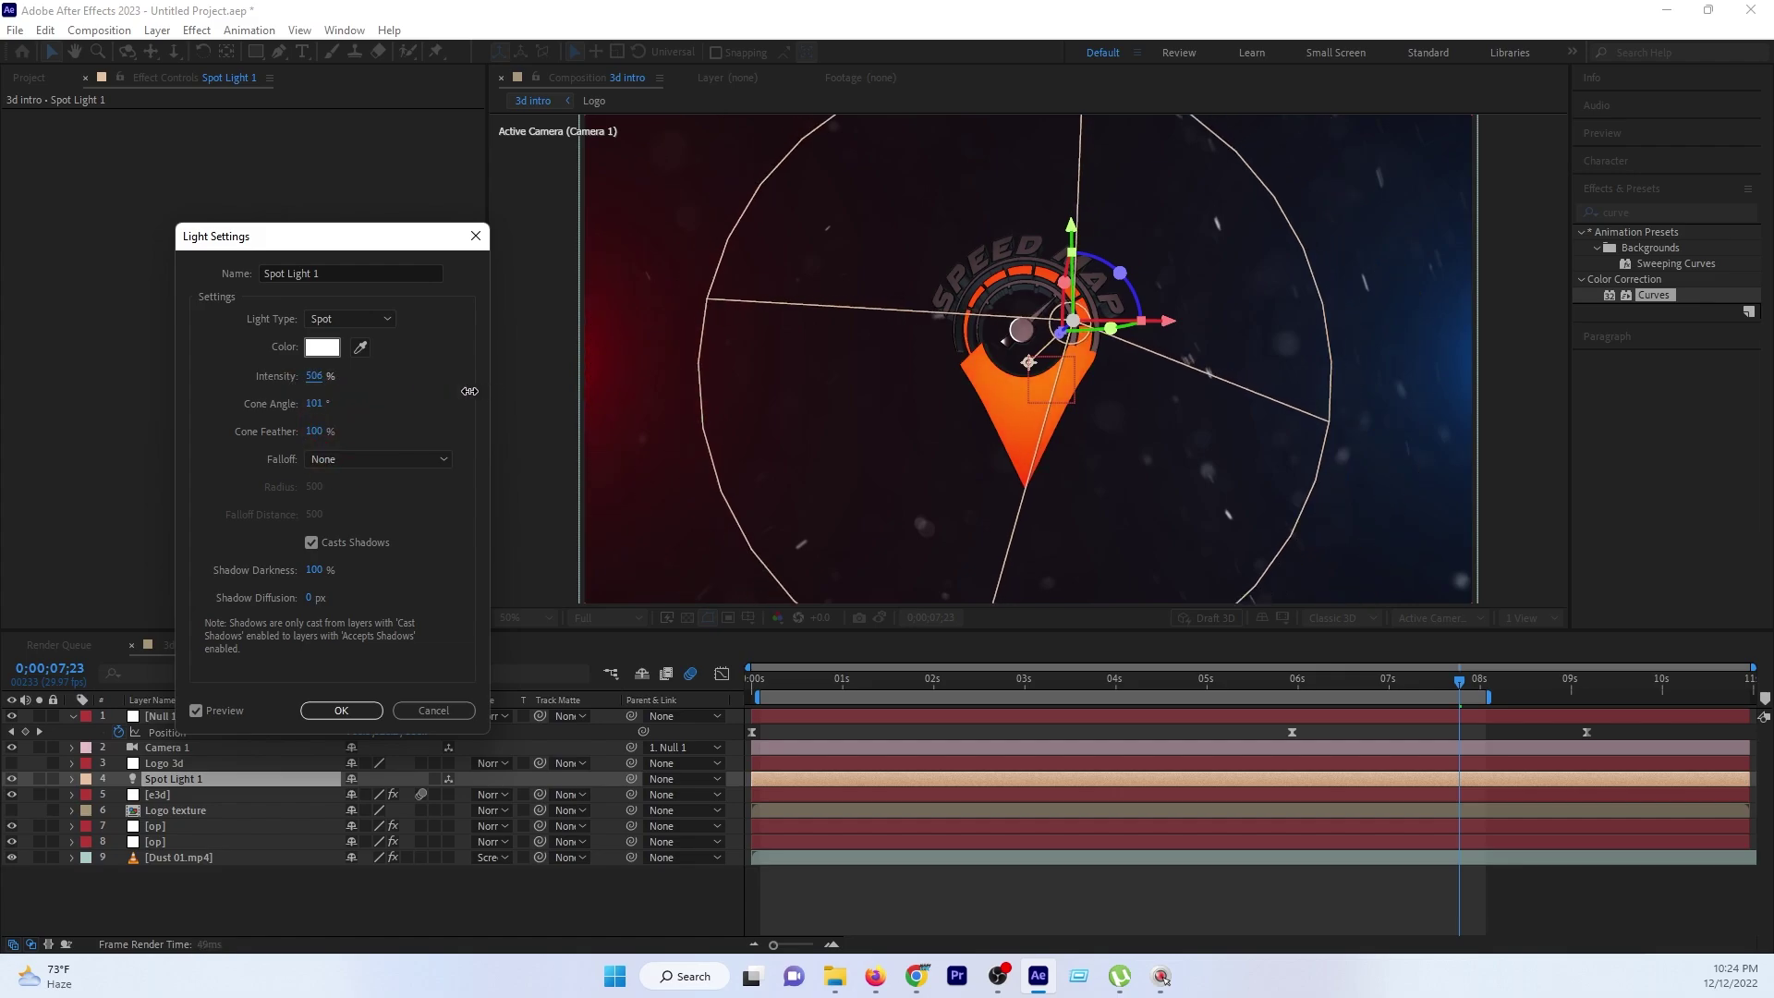
{"action": "left_click", "coordinate": [333, 711]}
Create a new Parallel light layer with colour FF0000 and intensity raised to about 200%.
{"action": "right_click", "coordinate": [273, 894]}
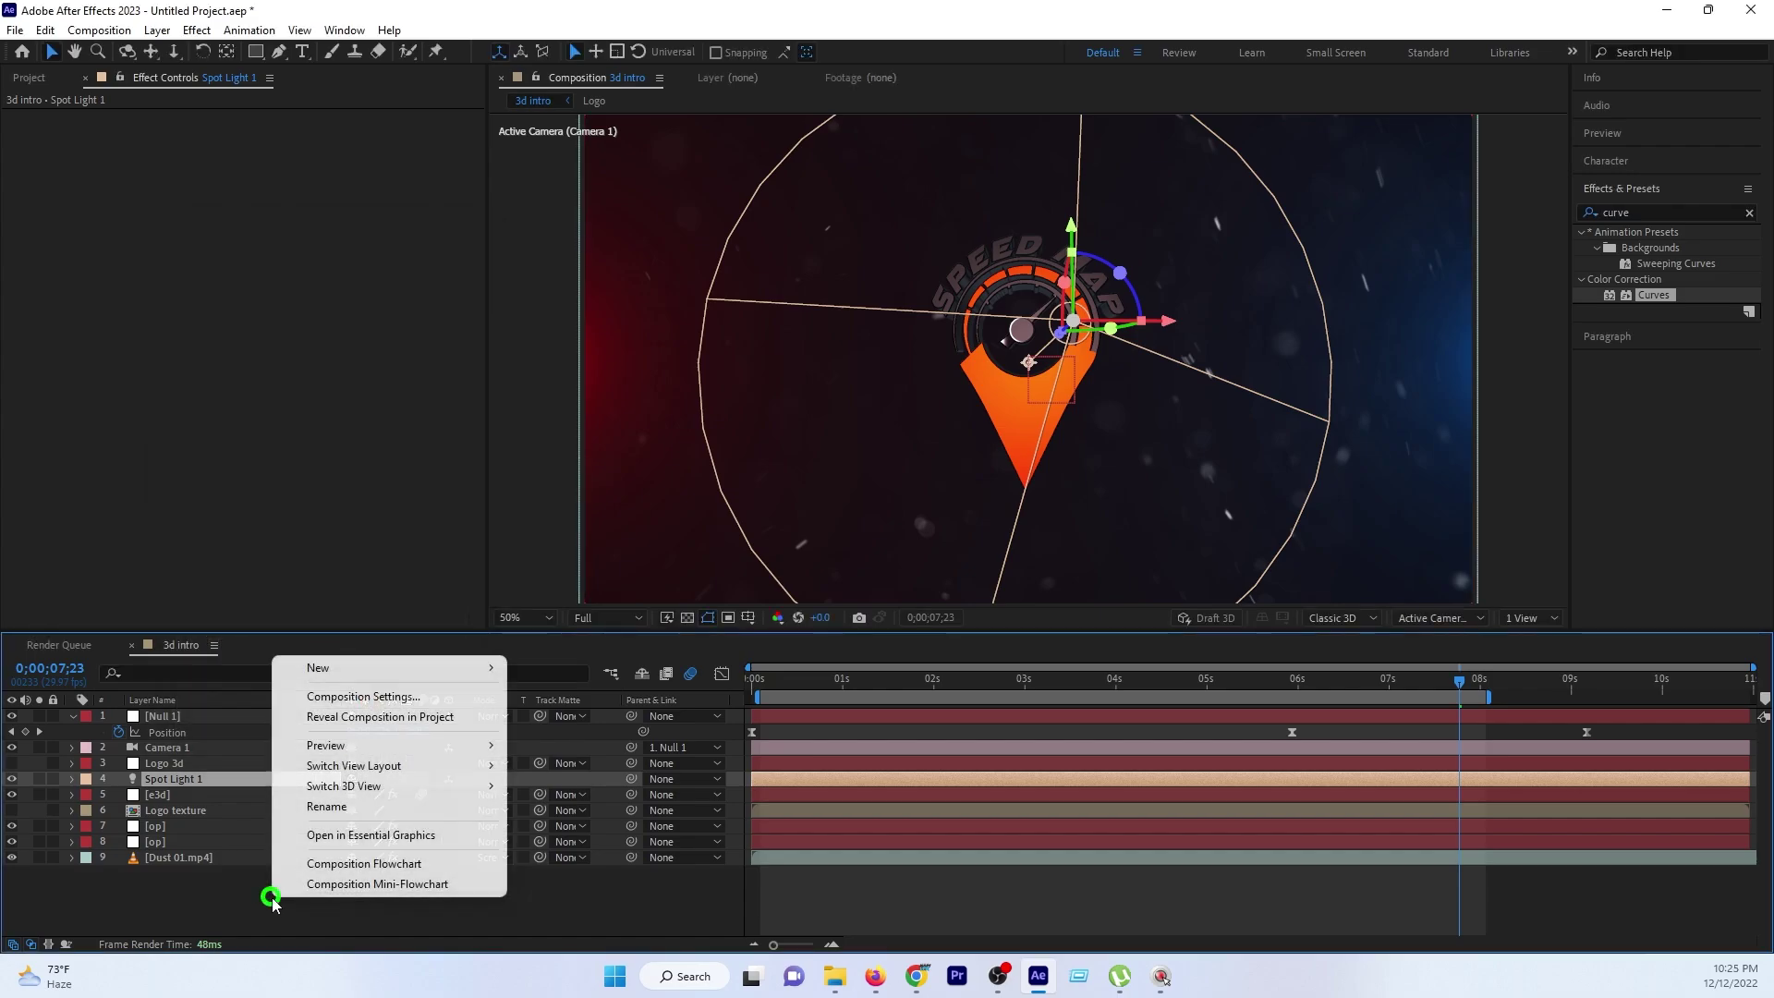
{"action": "mouse_move", "coordinate": [302, 674]}
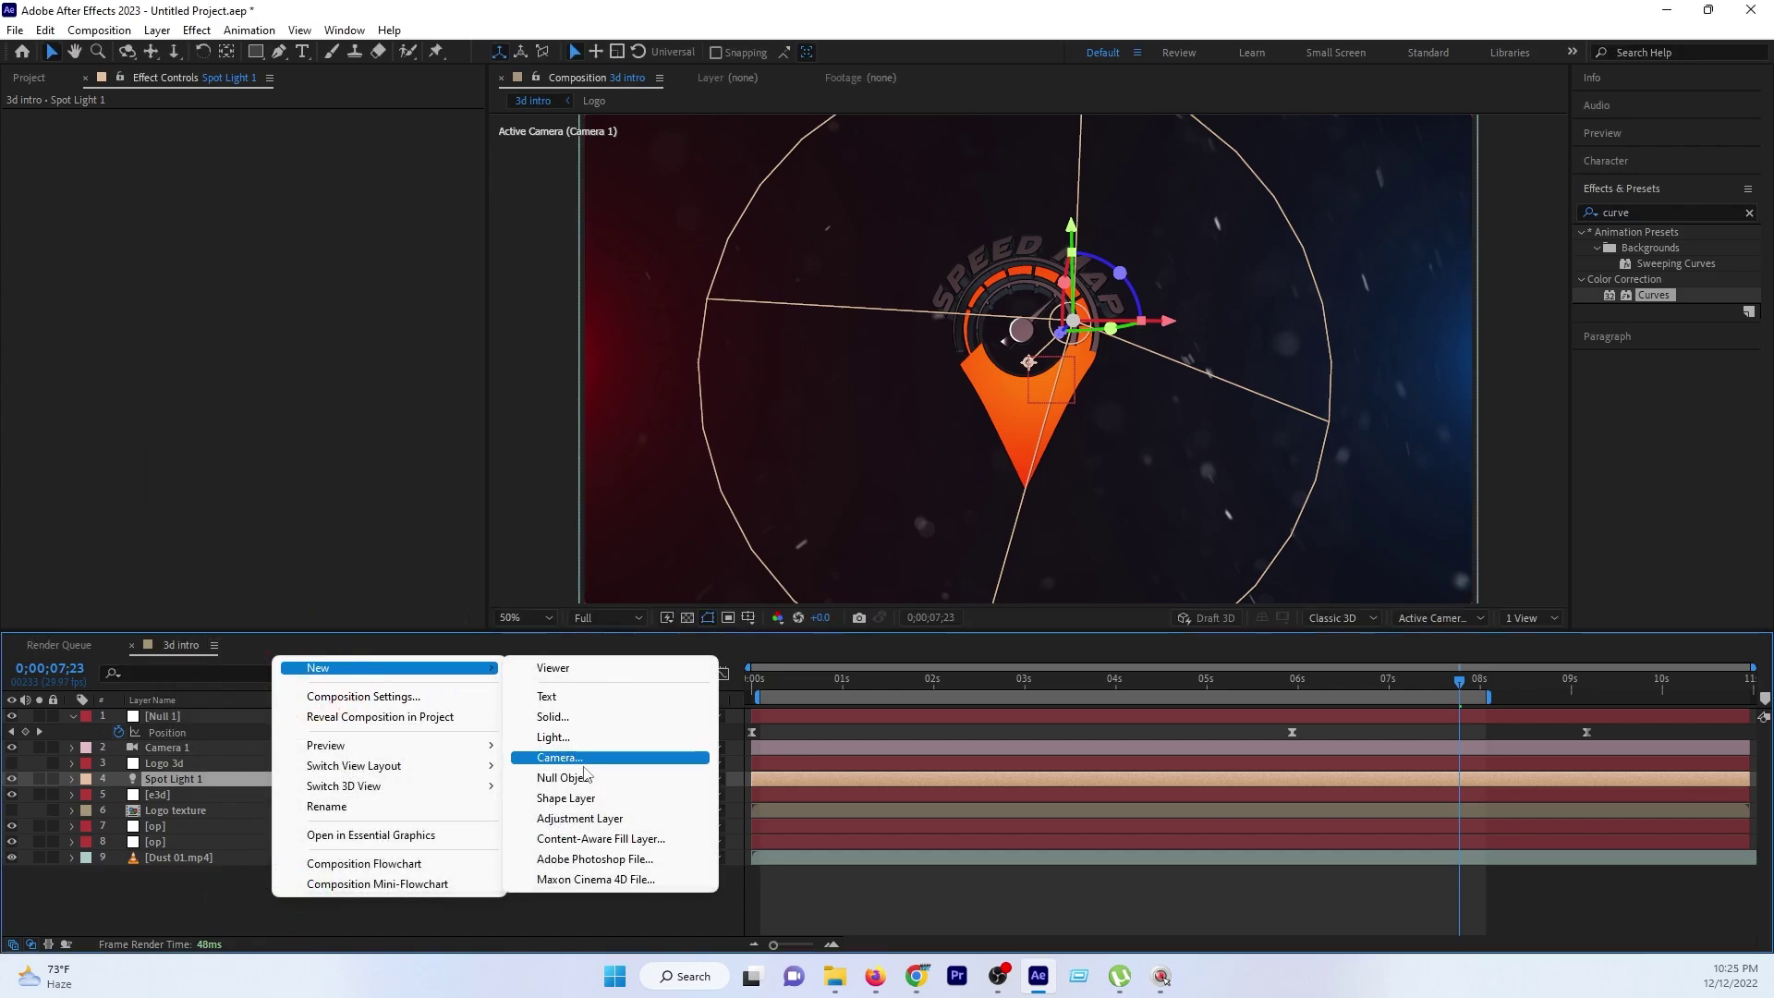
{"action": "left_click", "coordinate": [552, 736]}
{"action": "left_click", "coordinate": [335, 320]}
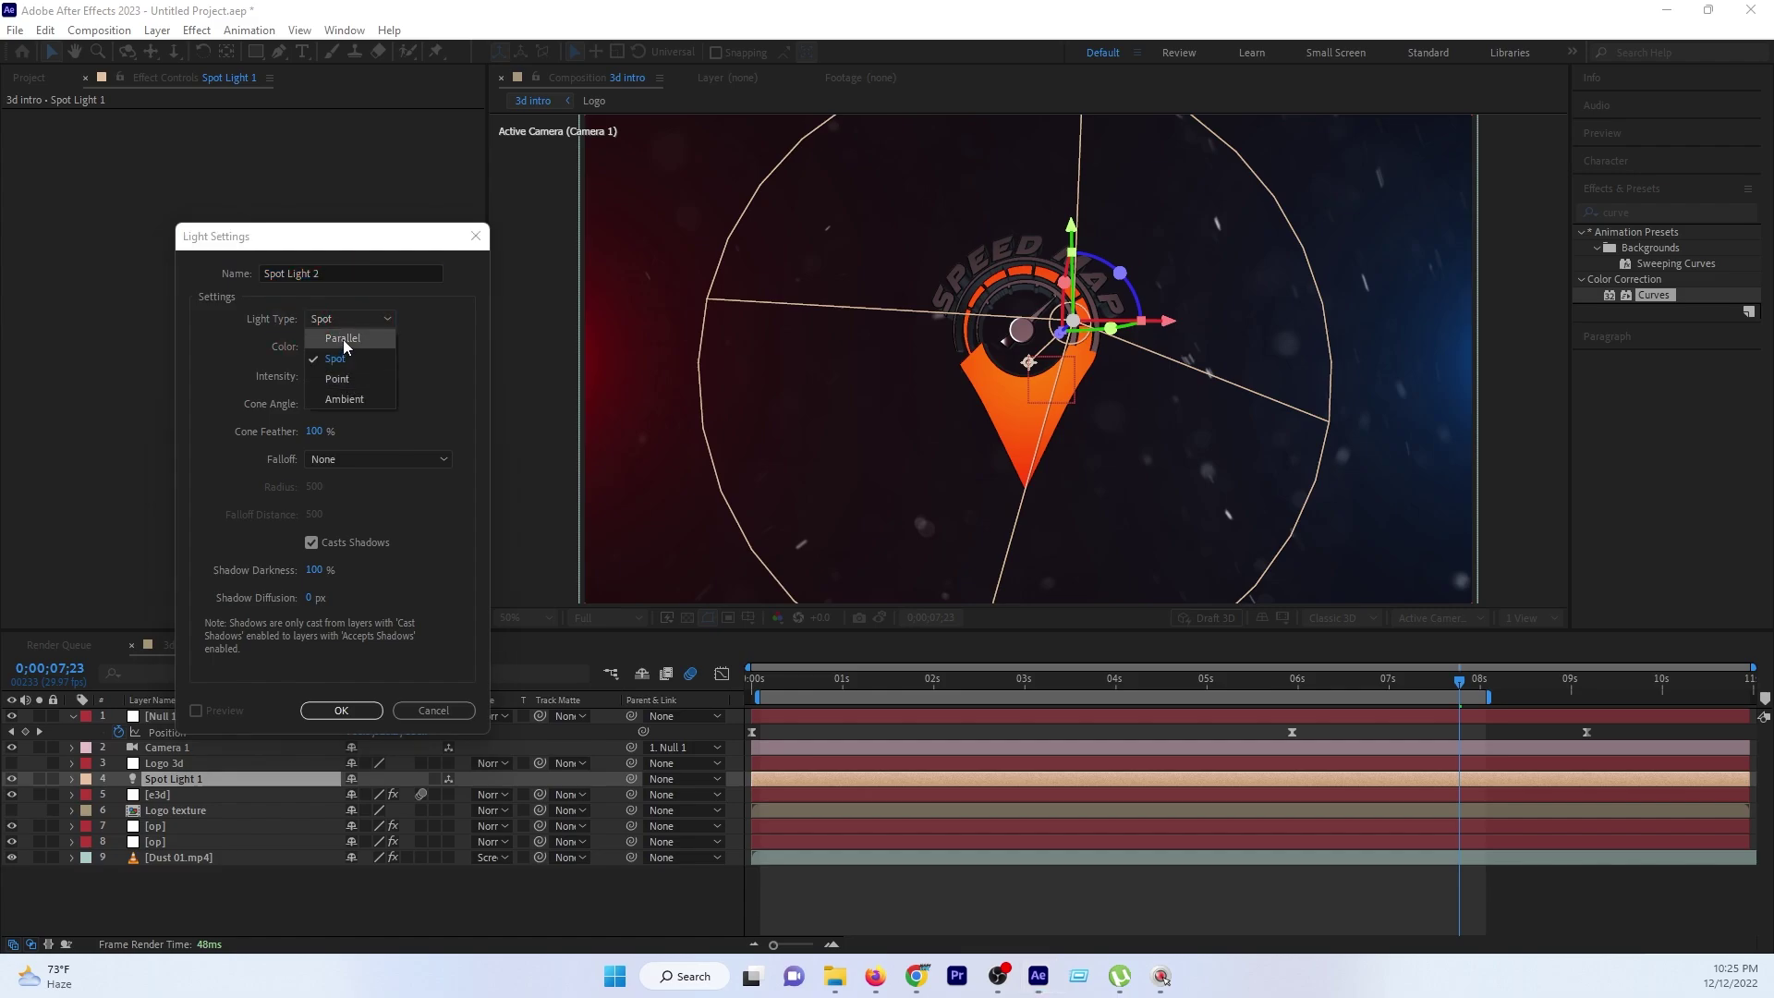
{"action": "left_click", "coordinate": [343, 340]}
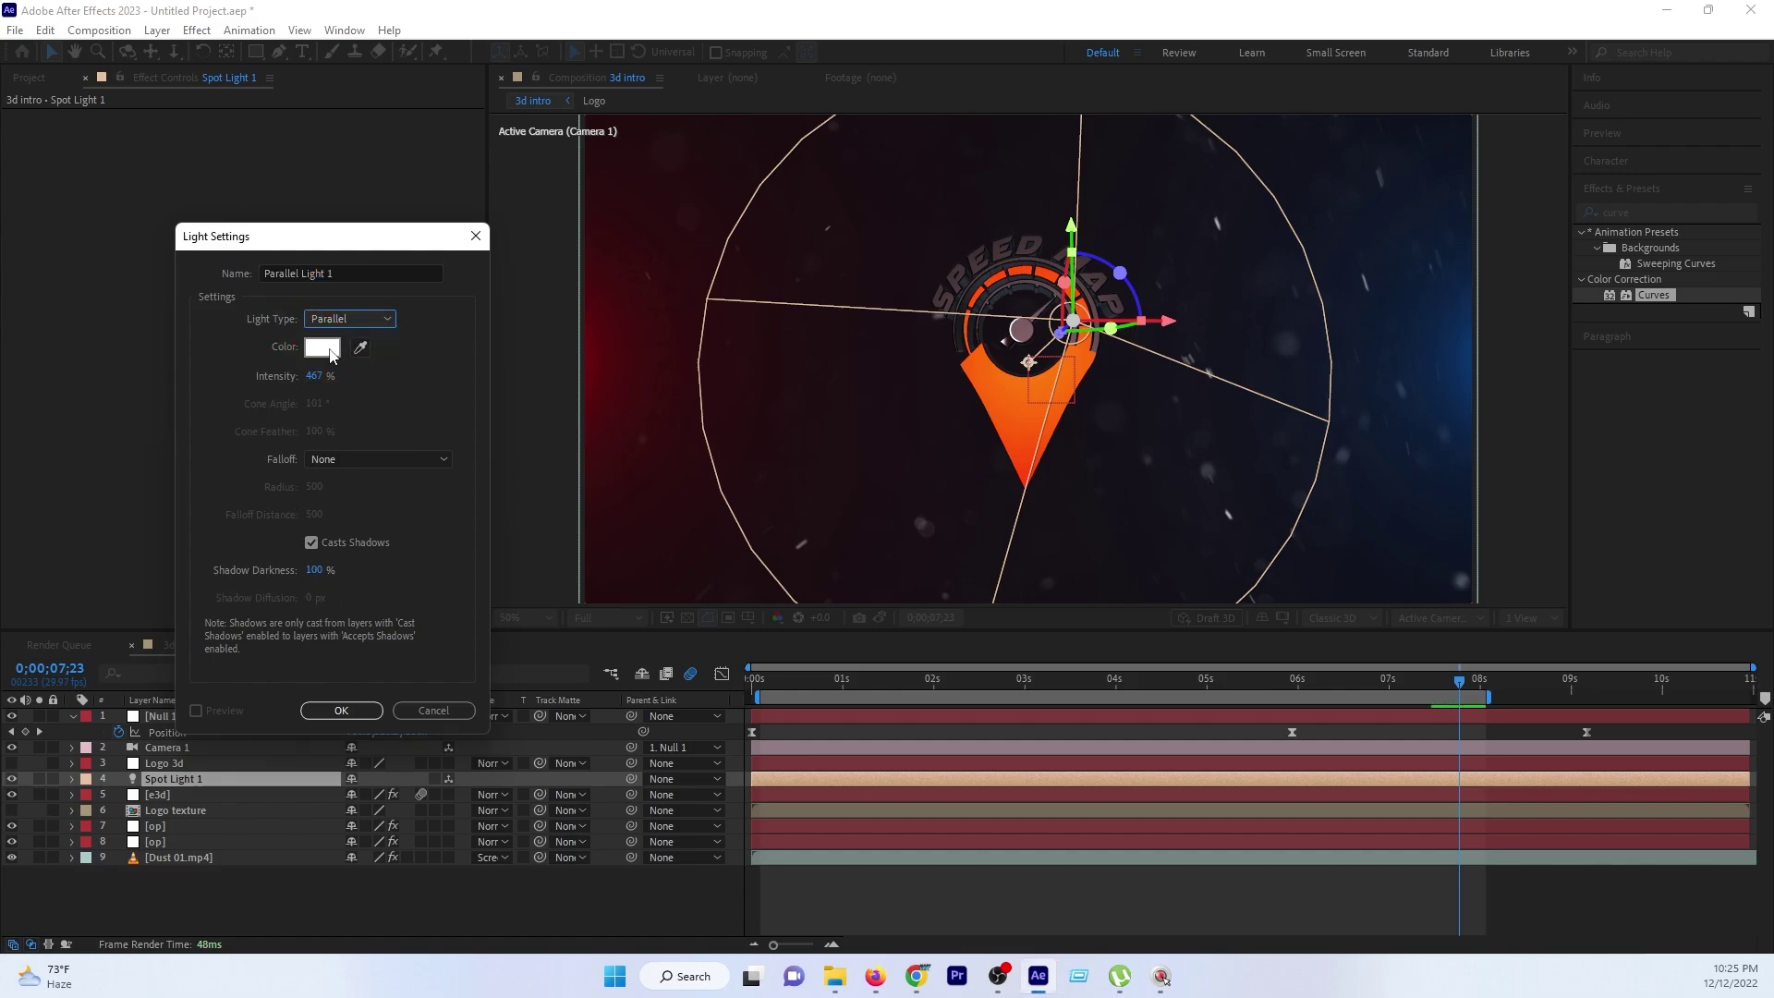
{"action": "left_click", "coordinate": [331, 351]}
{"action": "left_click_drag", "start_coordinate": [337, 564], "coordinate": [388, 483]}
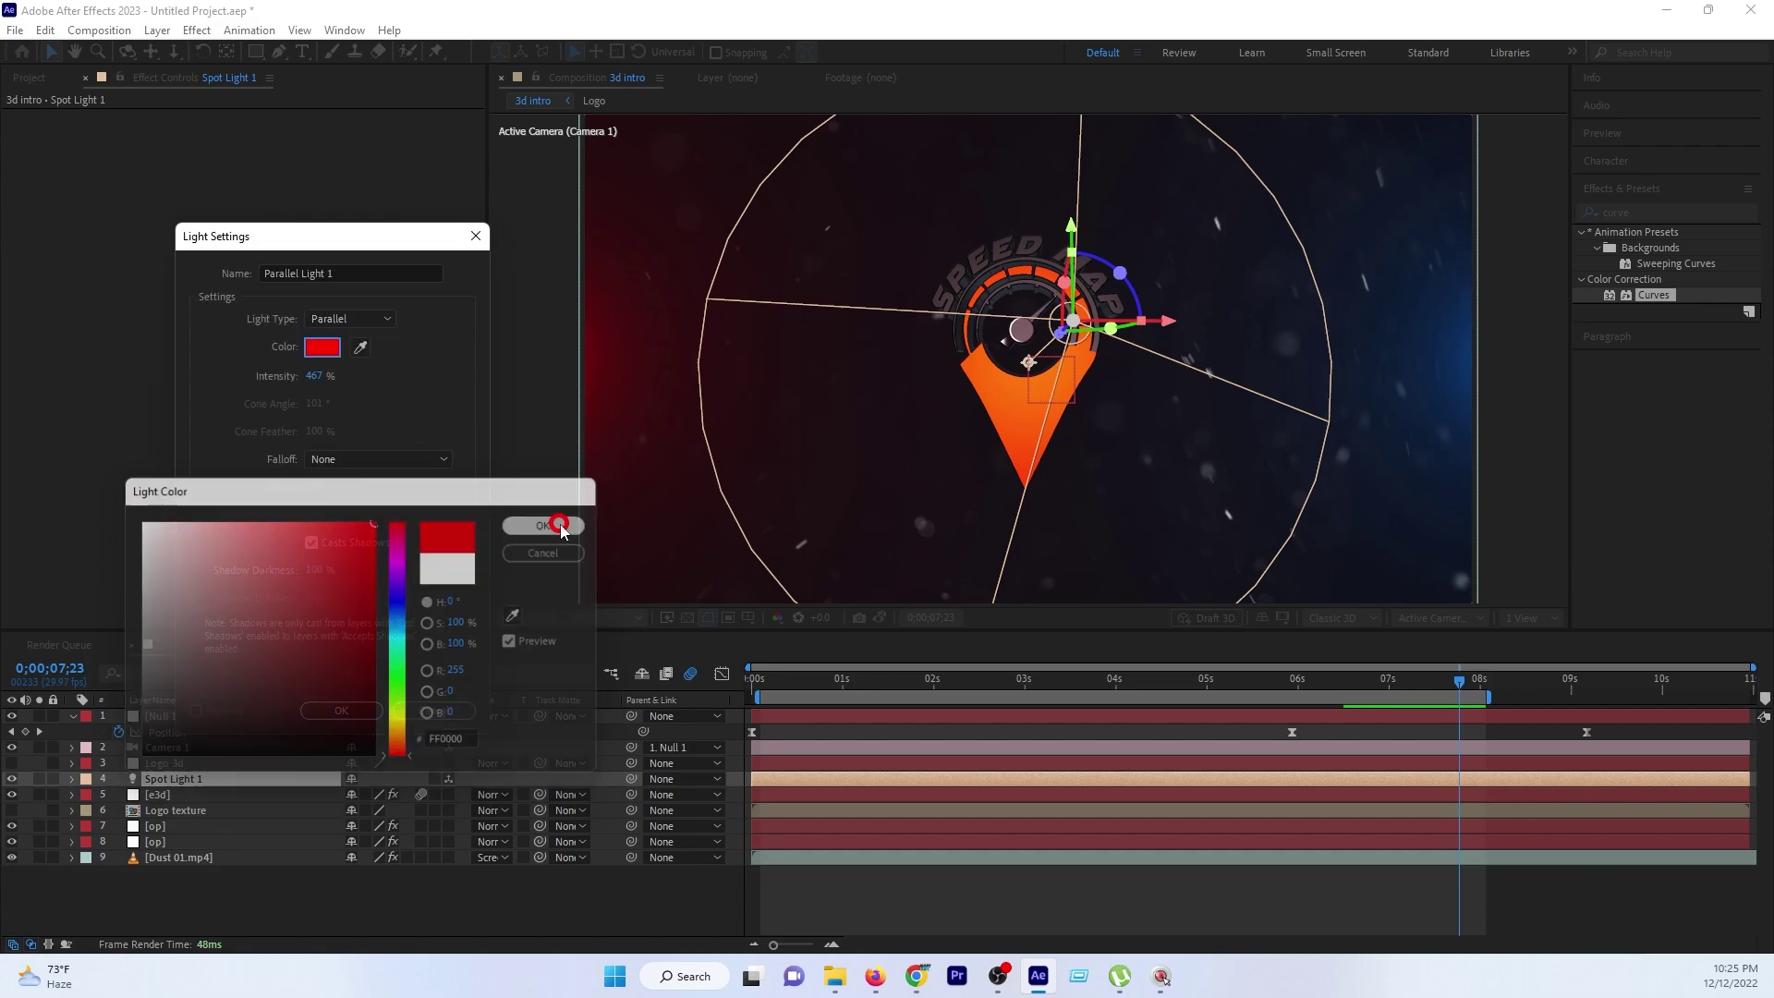
{"action": "left_click", "coordinate": [558, 524]}
{"action": "left_click_drag", "start_coordinate": [315, 379], "coordinate": [76, 376]}
Add the red light and position Parallel Light 1 at 1571.0, 460.0, 1202.3, right of the logo.
{"action": "left_click", "coordinate": [341, 710]}
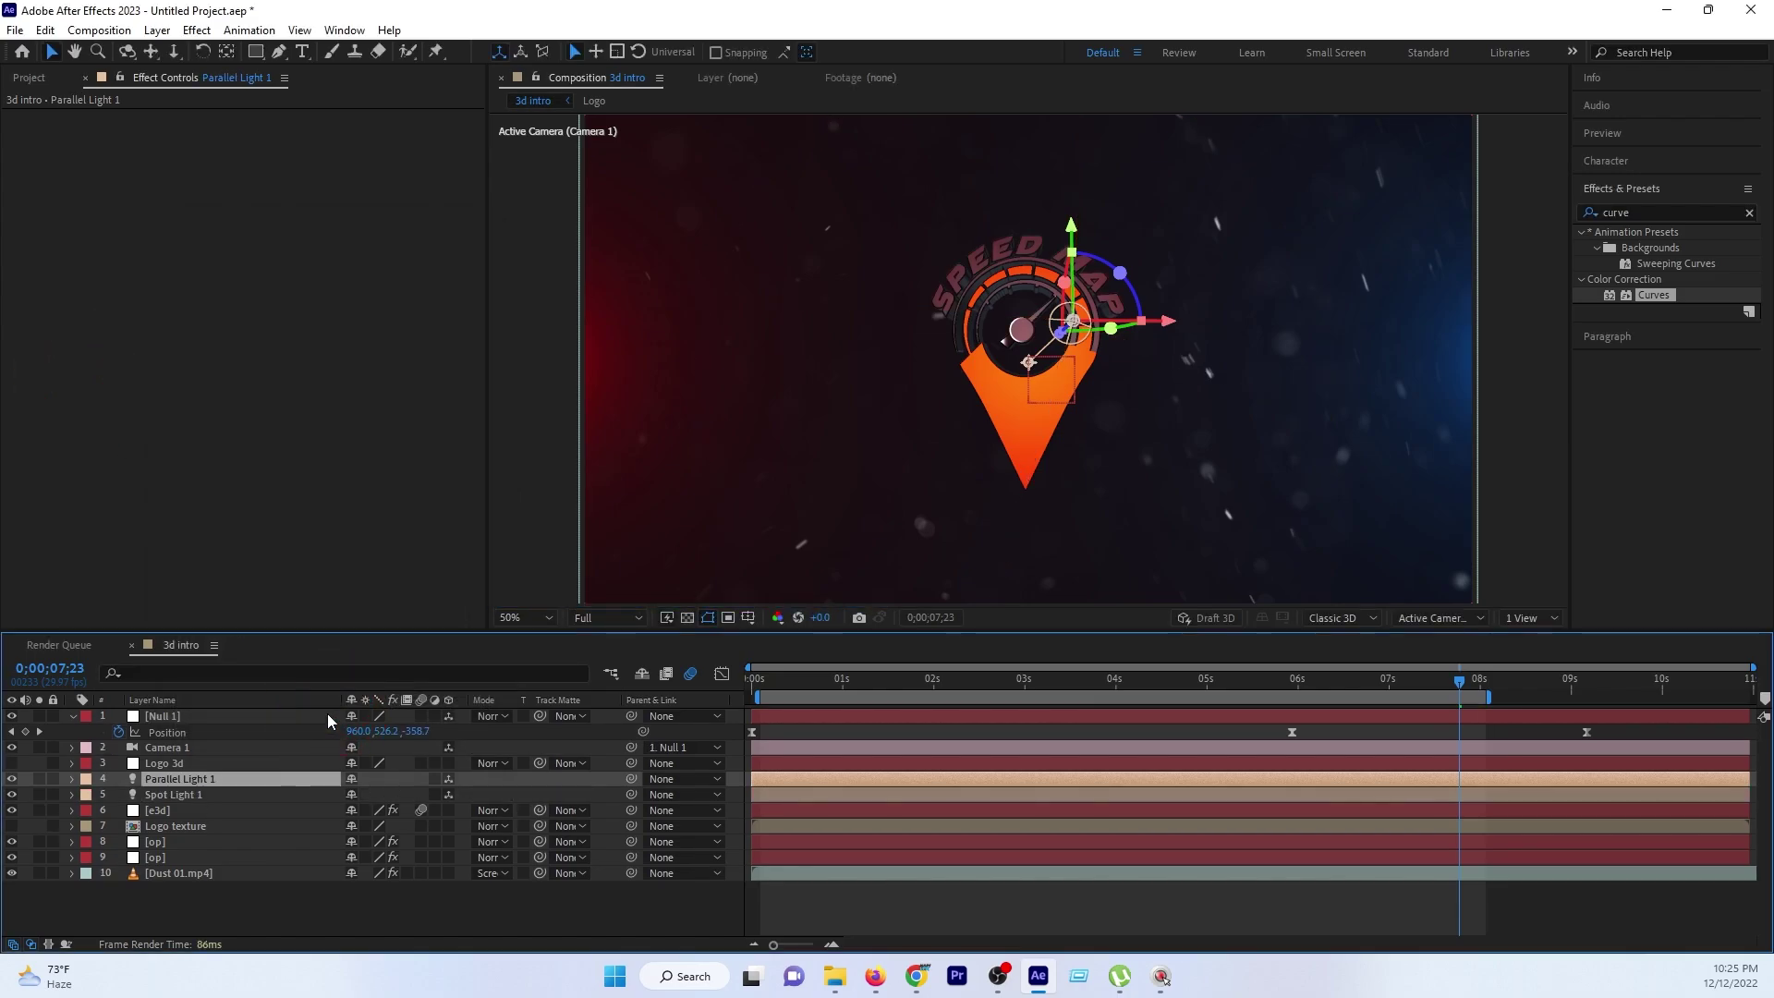
{"action": "key", "text": "p"}
{"action": "mouse_move", "coordinate": [876, 705]}
{"action": "left_mouse_down"}
{"action": "mouse_move", "coordinate": [630, 542]}
{"action": "mouse_move", "coordinate": [1024, 521]}
{"action": "left_mouse_up"}
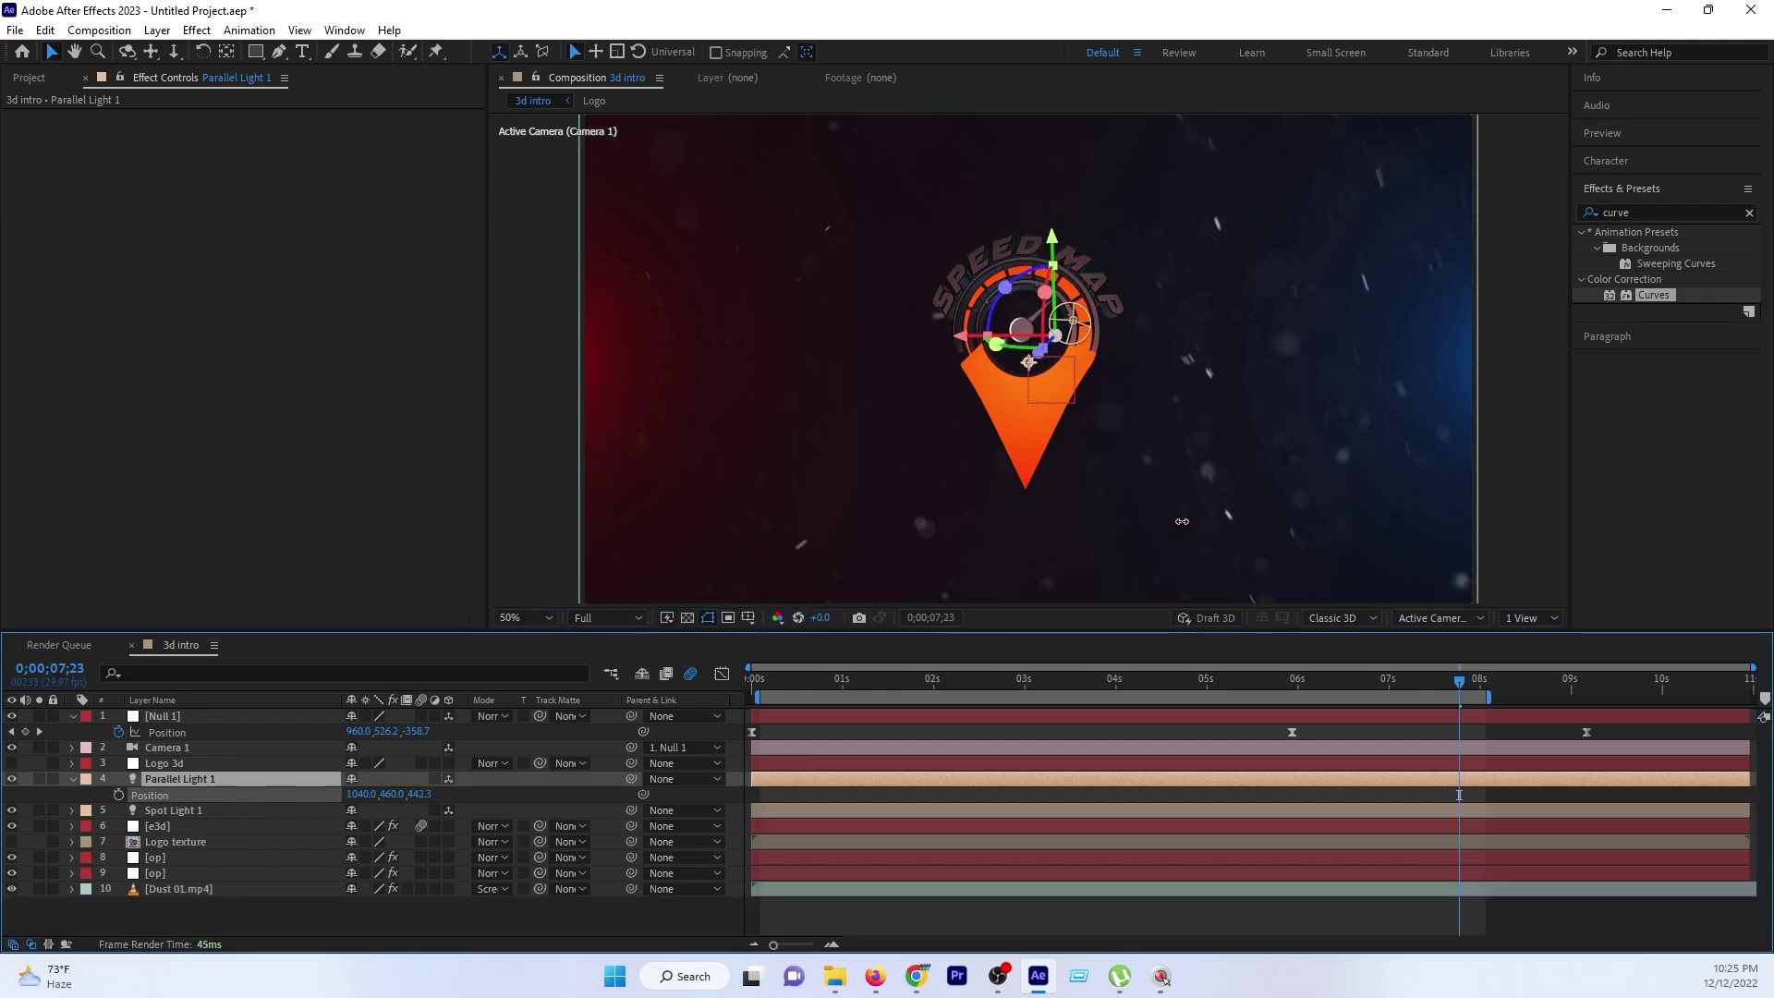
{"action": "mouse_move", "coordinate": [1024, 521]}
{"action": "left_mouse_down"}
{"action": "mouse_move", "coordinate": [1021, 313]}
{"action": "mouse_move", "coordinate": [1046, 427]}
{"action": "left_mouse_up"}
{"action": "key", "text": "period"}
{"action": "key", "text": "period"}
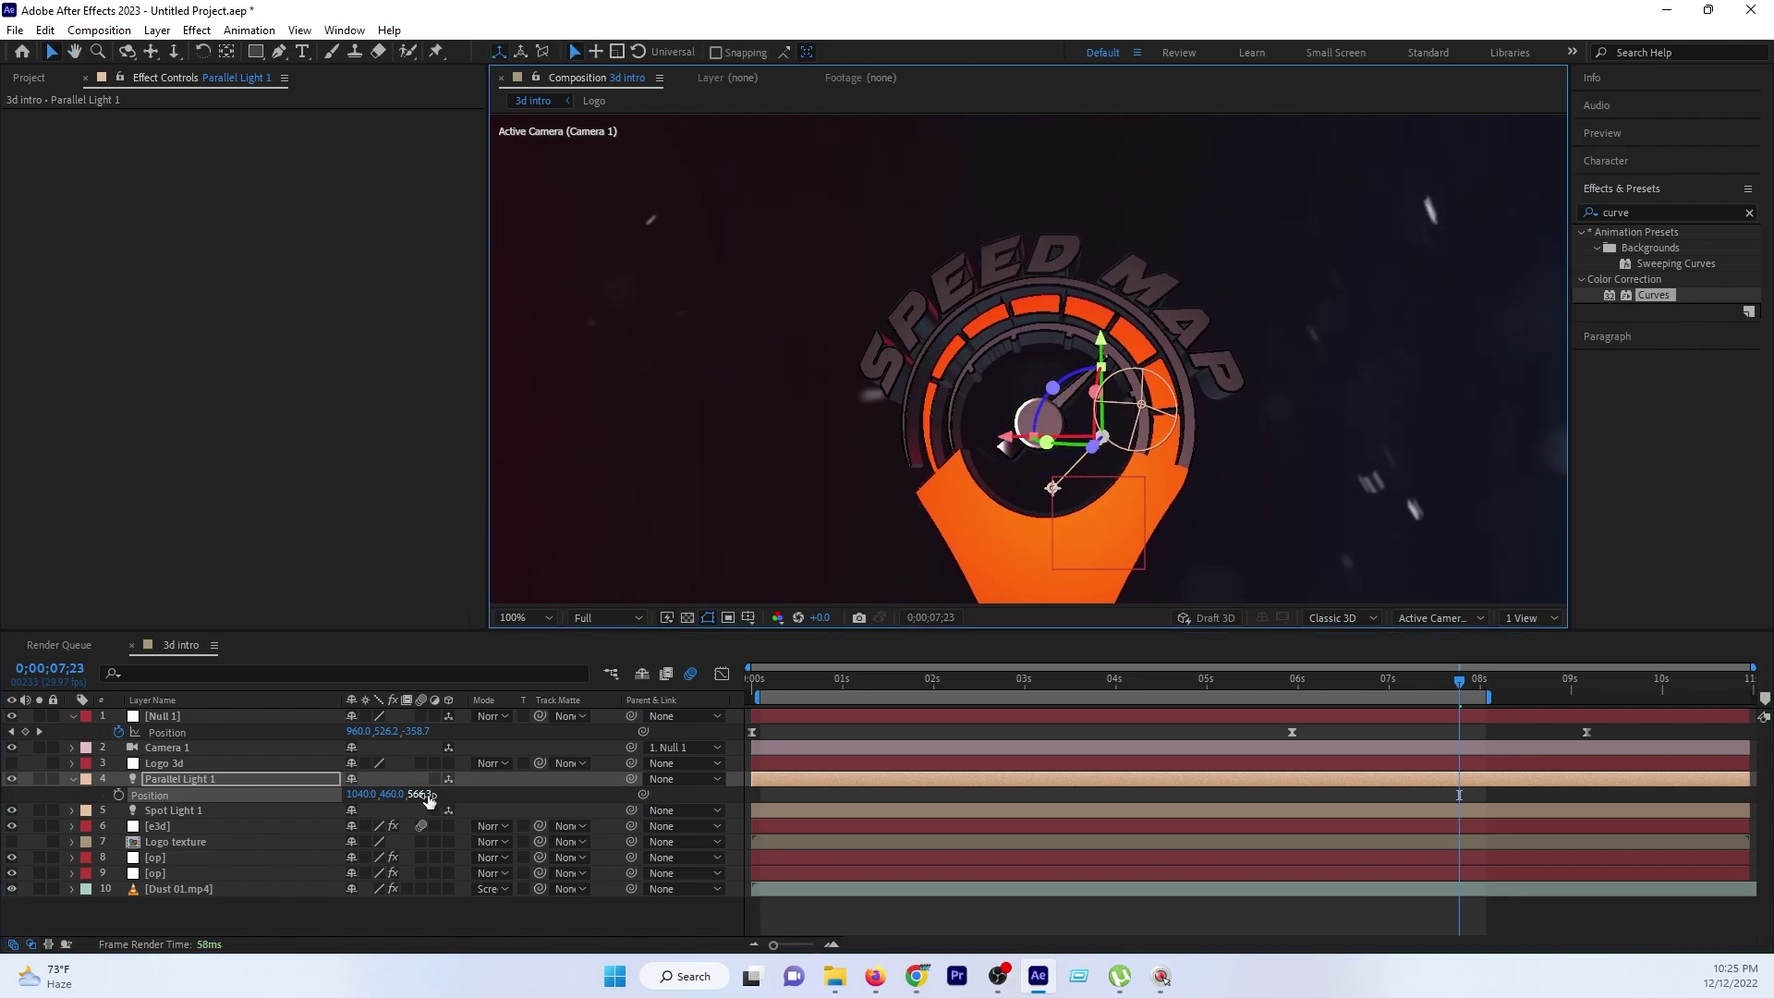
{"action": "mouse_move", "coordinate": [423, 794]}
{"action": "left_mouse_down"}
{"action": "mouse_move", "coordinate": [1130, 740]}
{"action": "mouse_move", "coordinate": [957, 742]}
{"action": "left_mouse_up"}
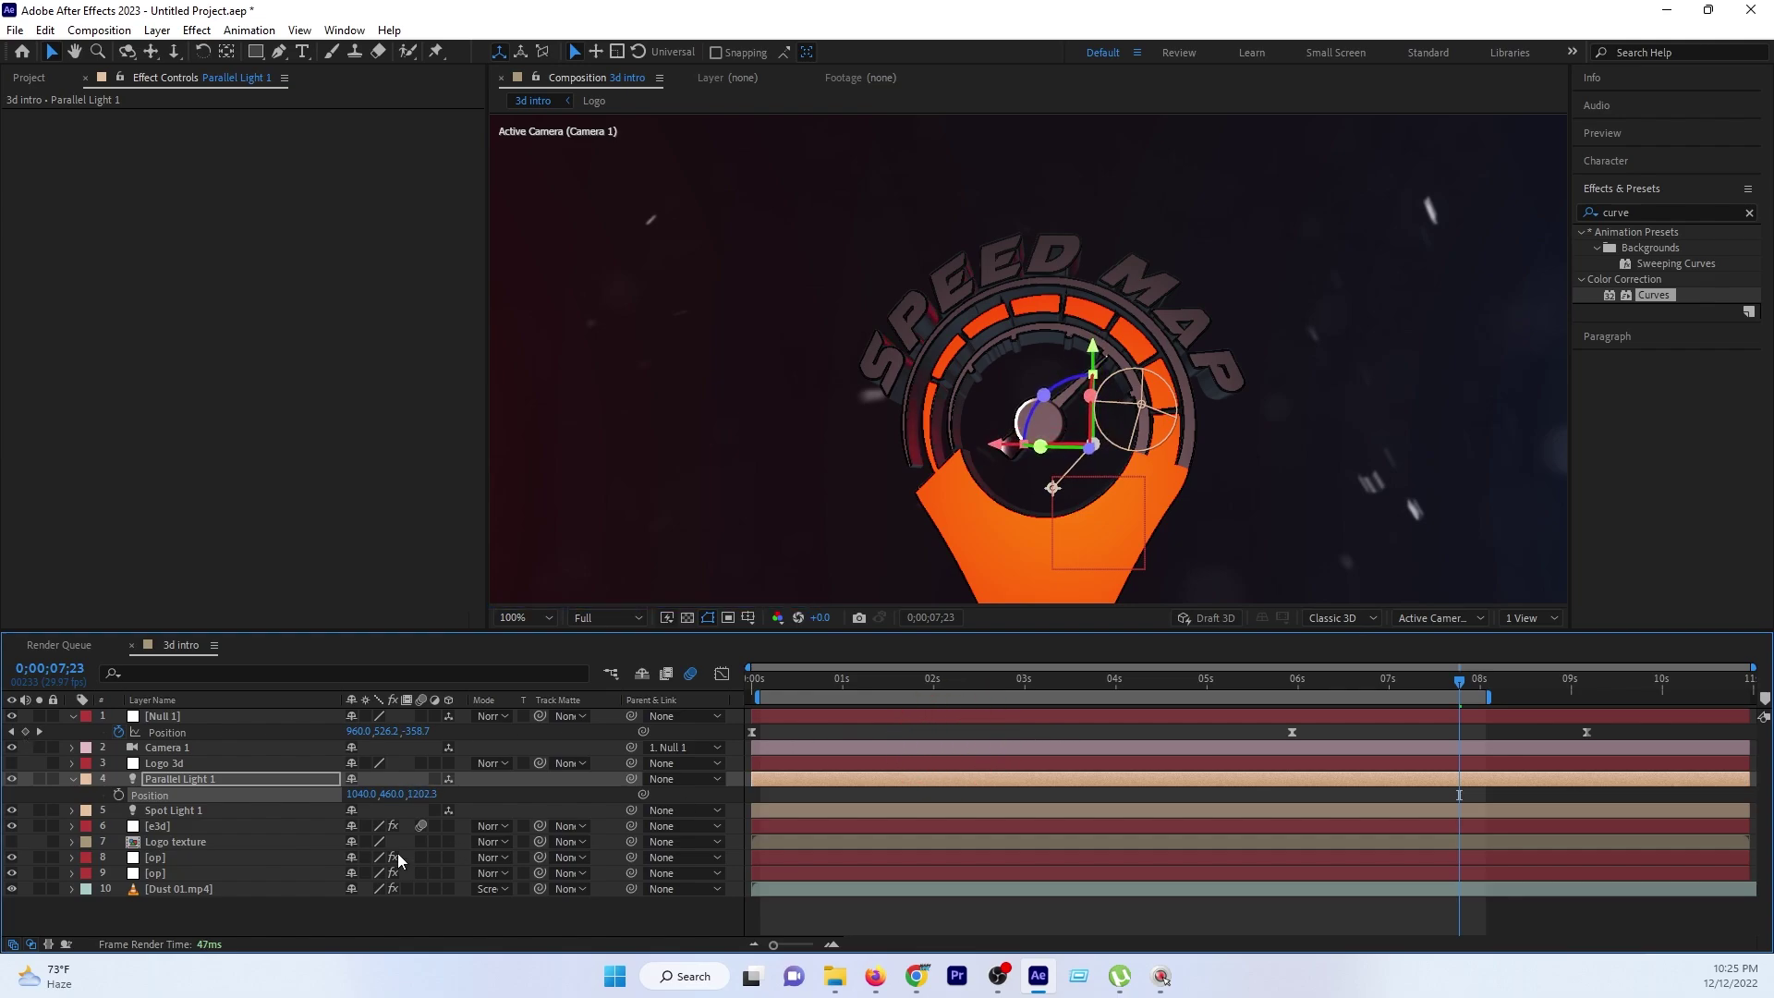
{"action": "left_click_drag", "start_coordinate": [359, 795], "coordinate": [851, 796]}
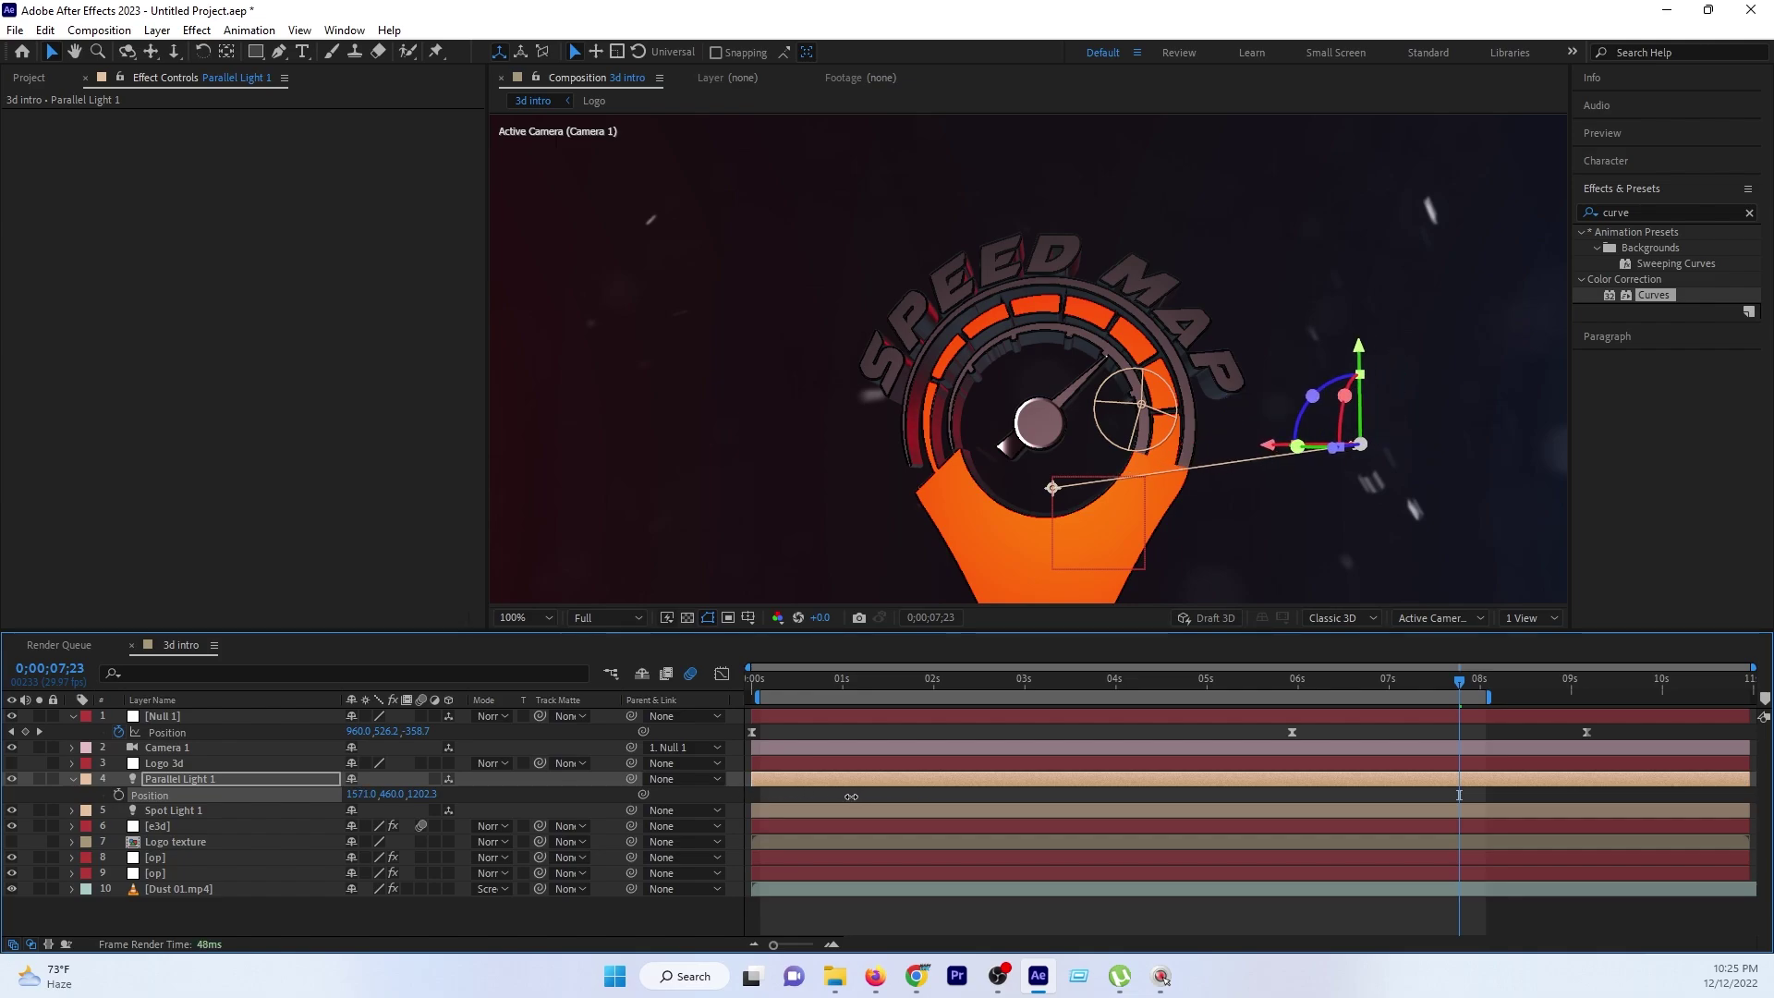
{"action": "key", "text": "comma"}
{"action": "key", "text": "comma"}
{"action": "key", "text": "comma"}
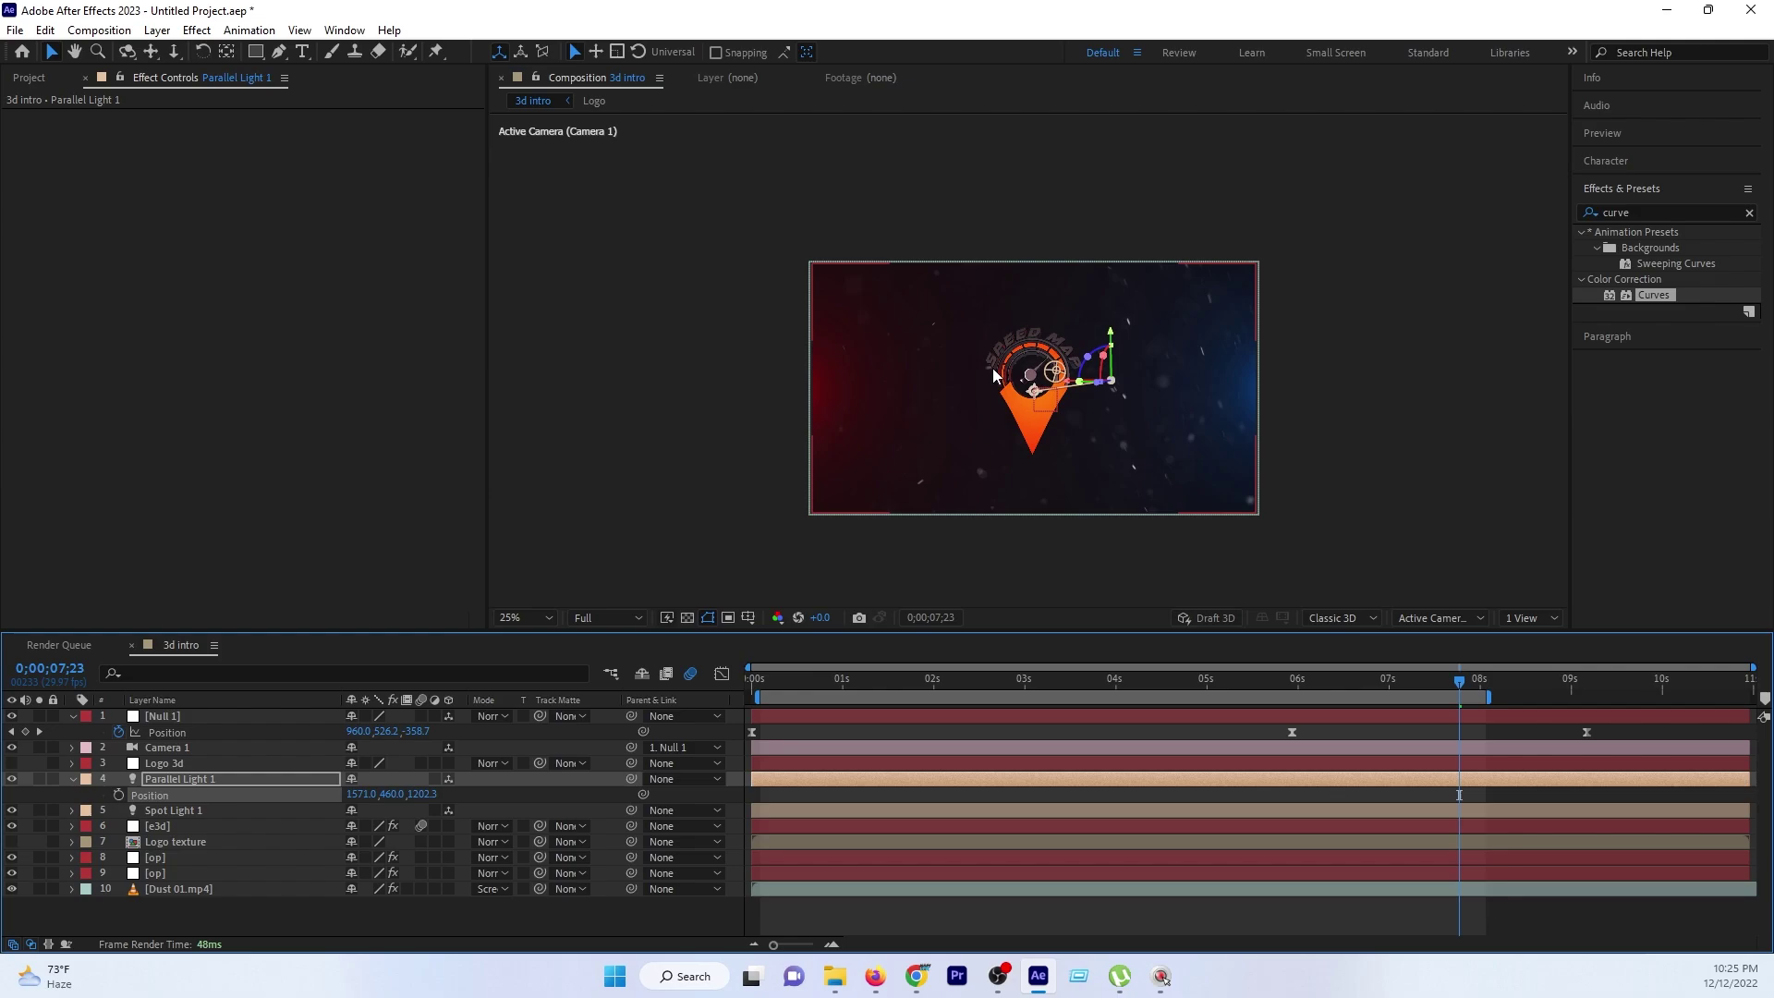
Change Parallel Light 1's colour from red to blue.
{"action": "double_click", "coordinate": [307, 783]}
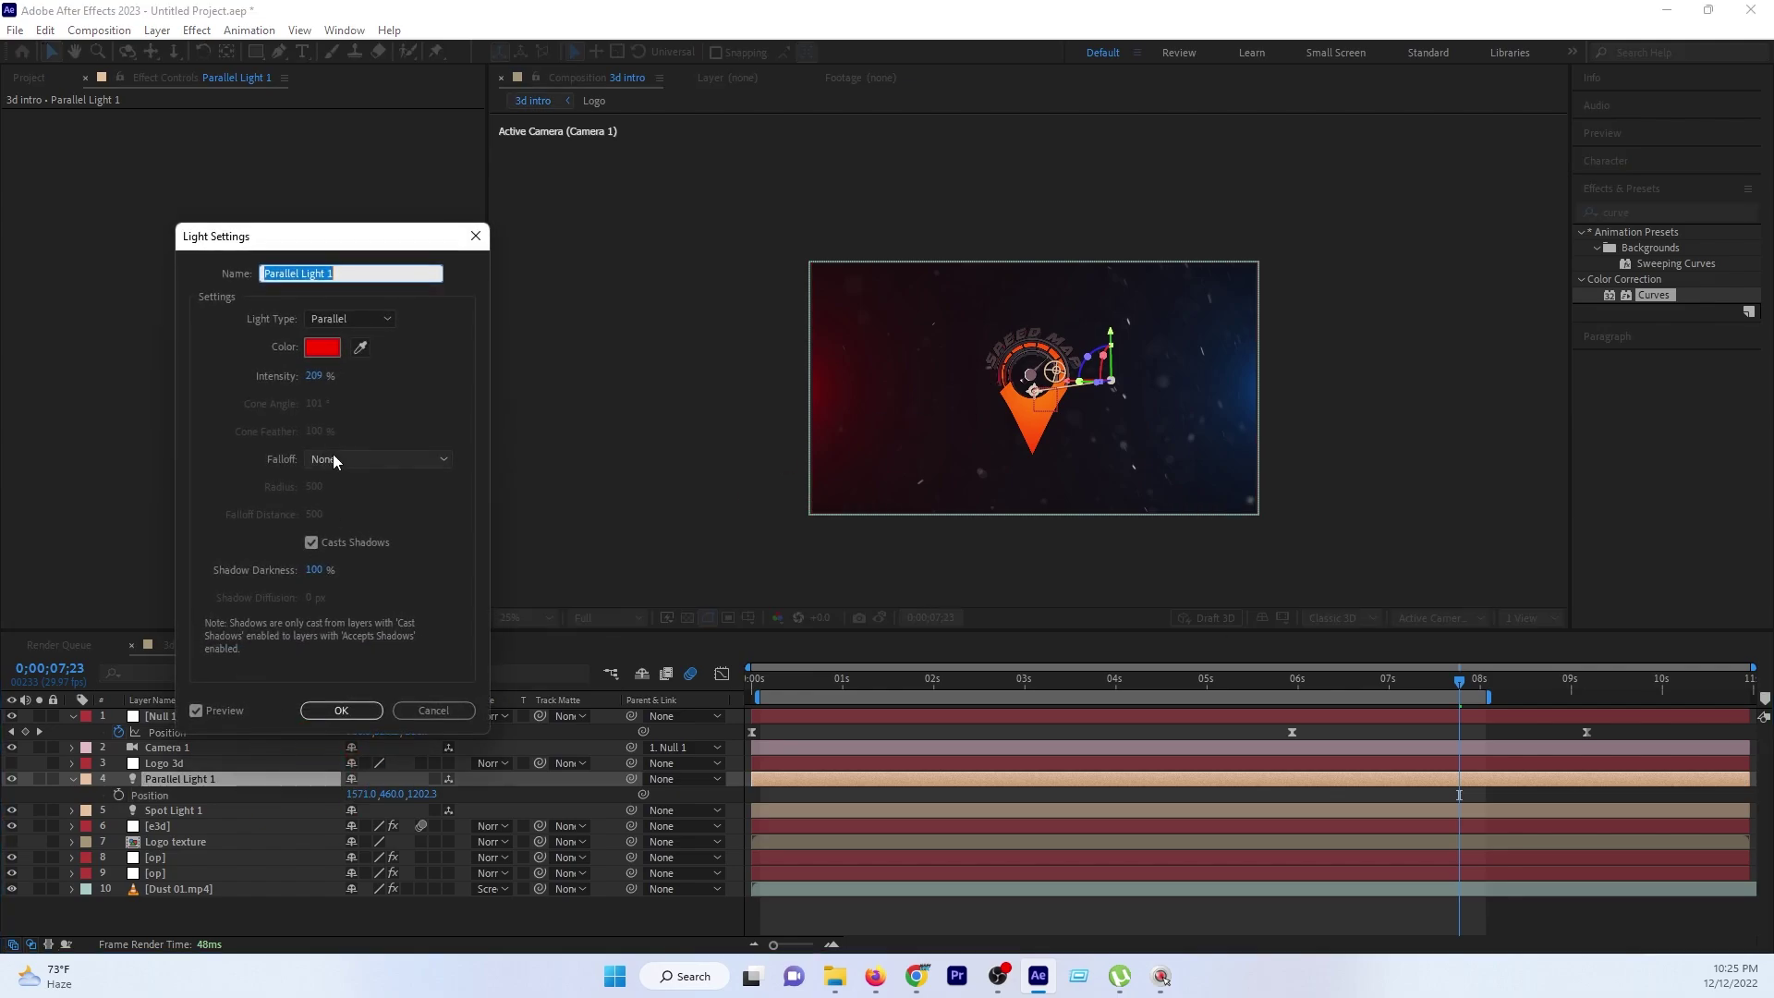
{"action": "left_click", "coordinate": [316, 347]}
{"action": "left_click", "coordinate": [398, 599]}
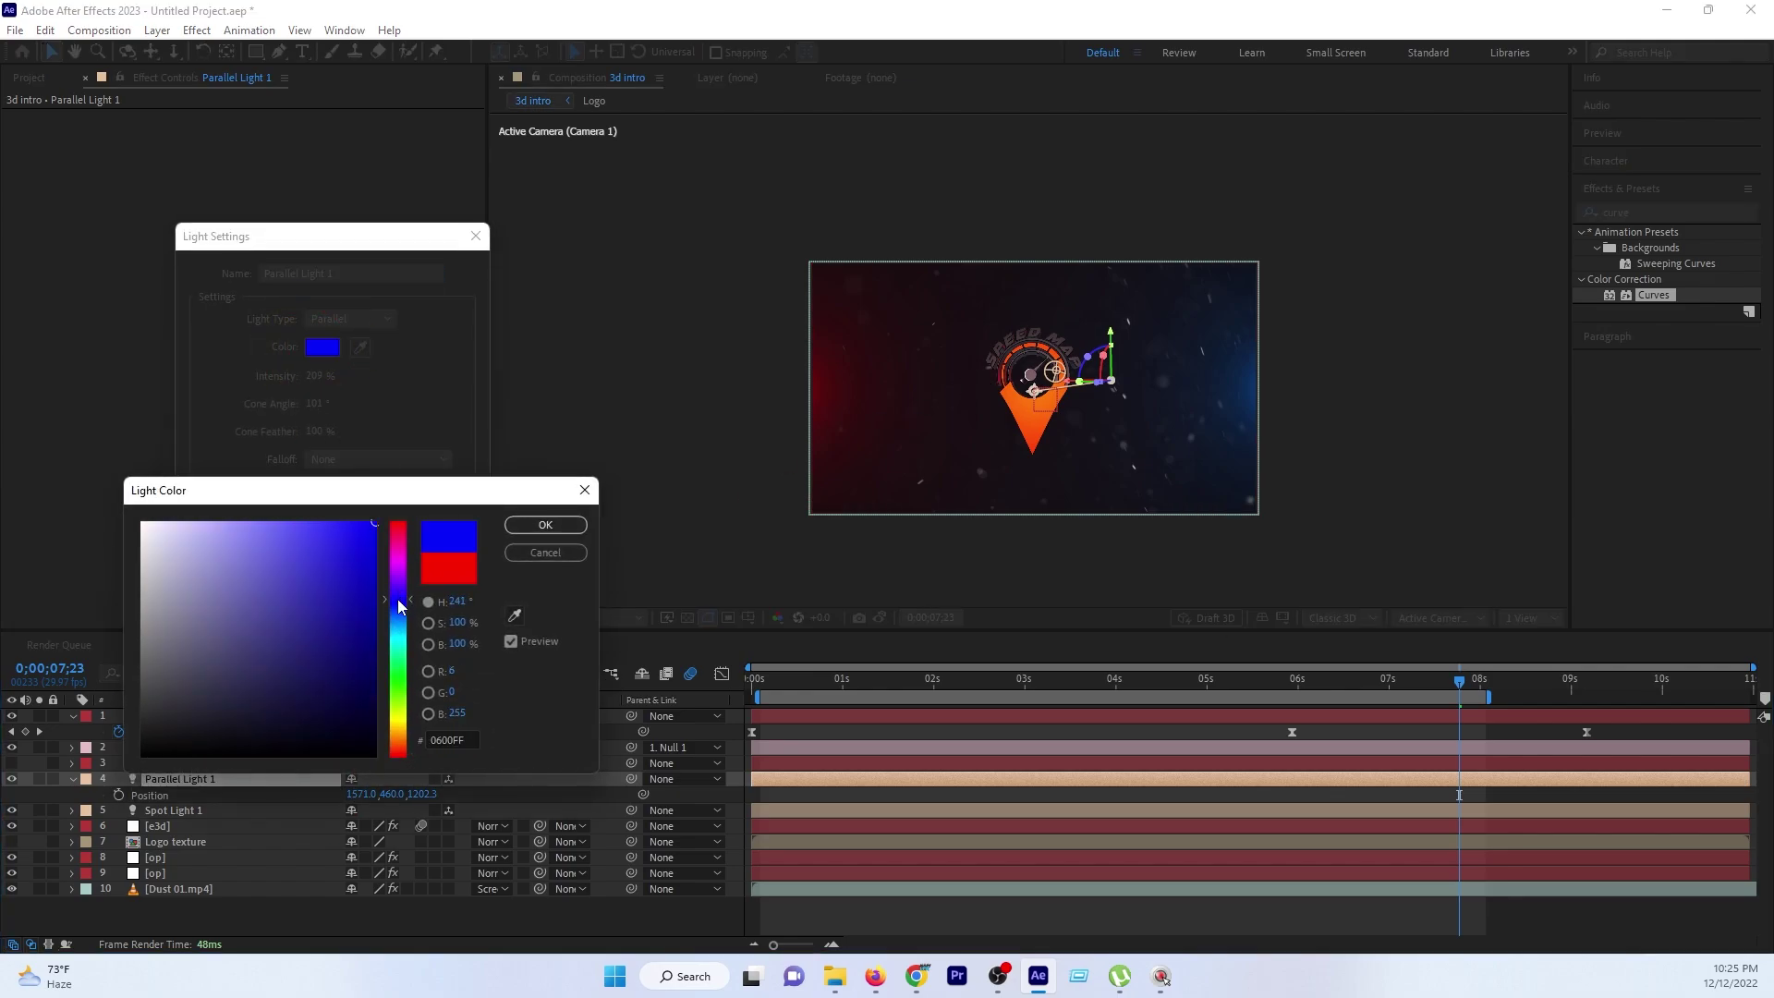
{"action": "left_click", "coordinate": [546, 524]}
{"action": "left_click", "coordinate": [341, 709]}
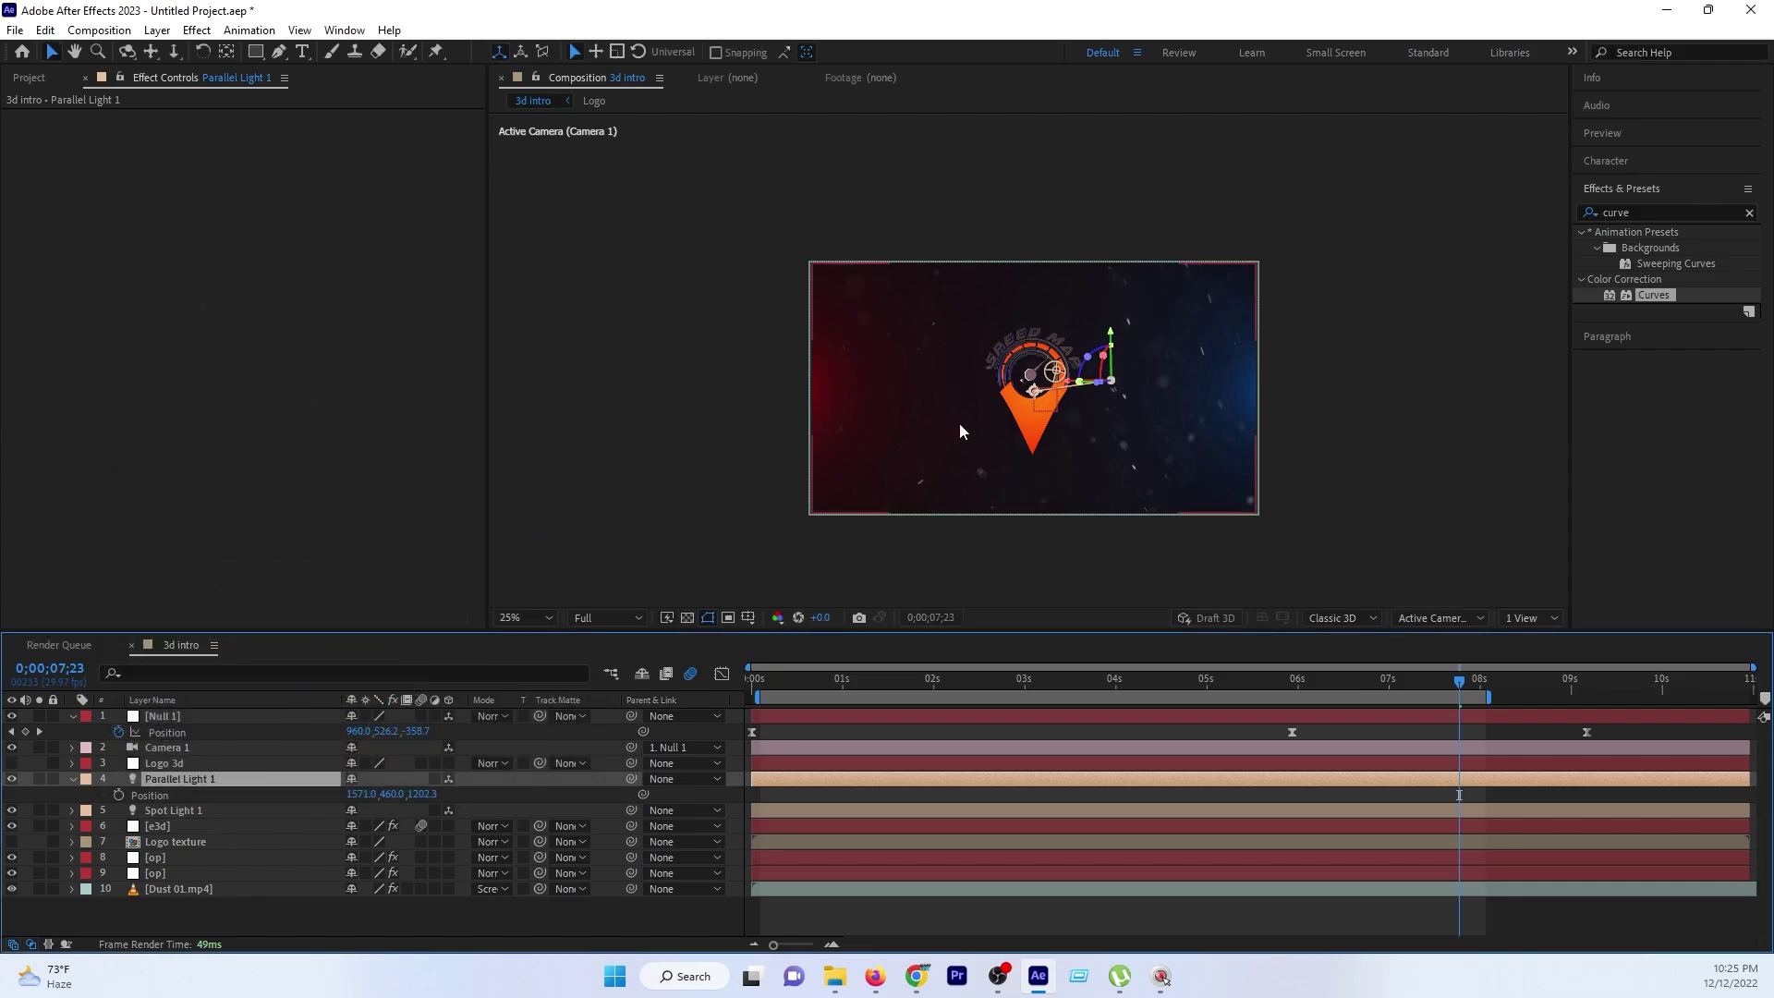
{"action": "scroll", "coordinate": [961, 423], "scroll_direction": "up", "scroll_amount": 2}
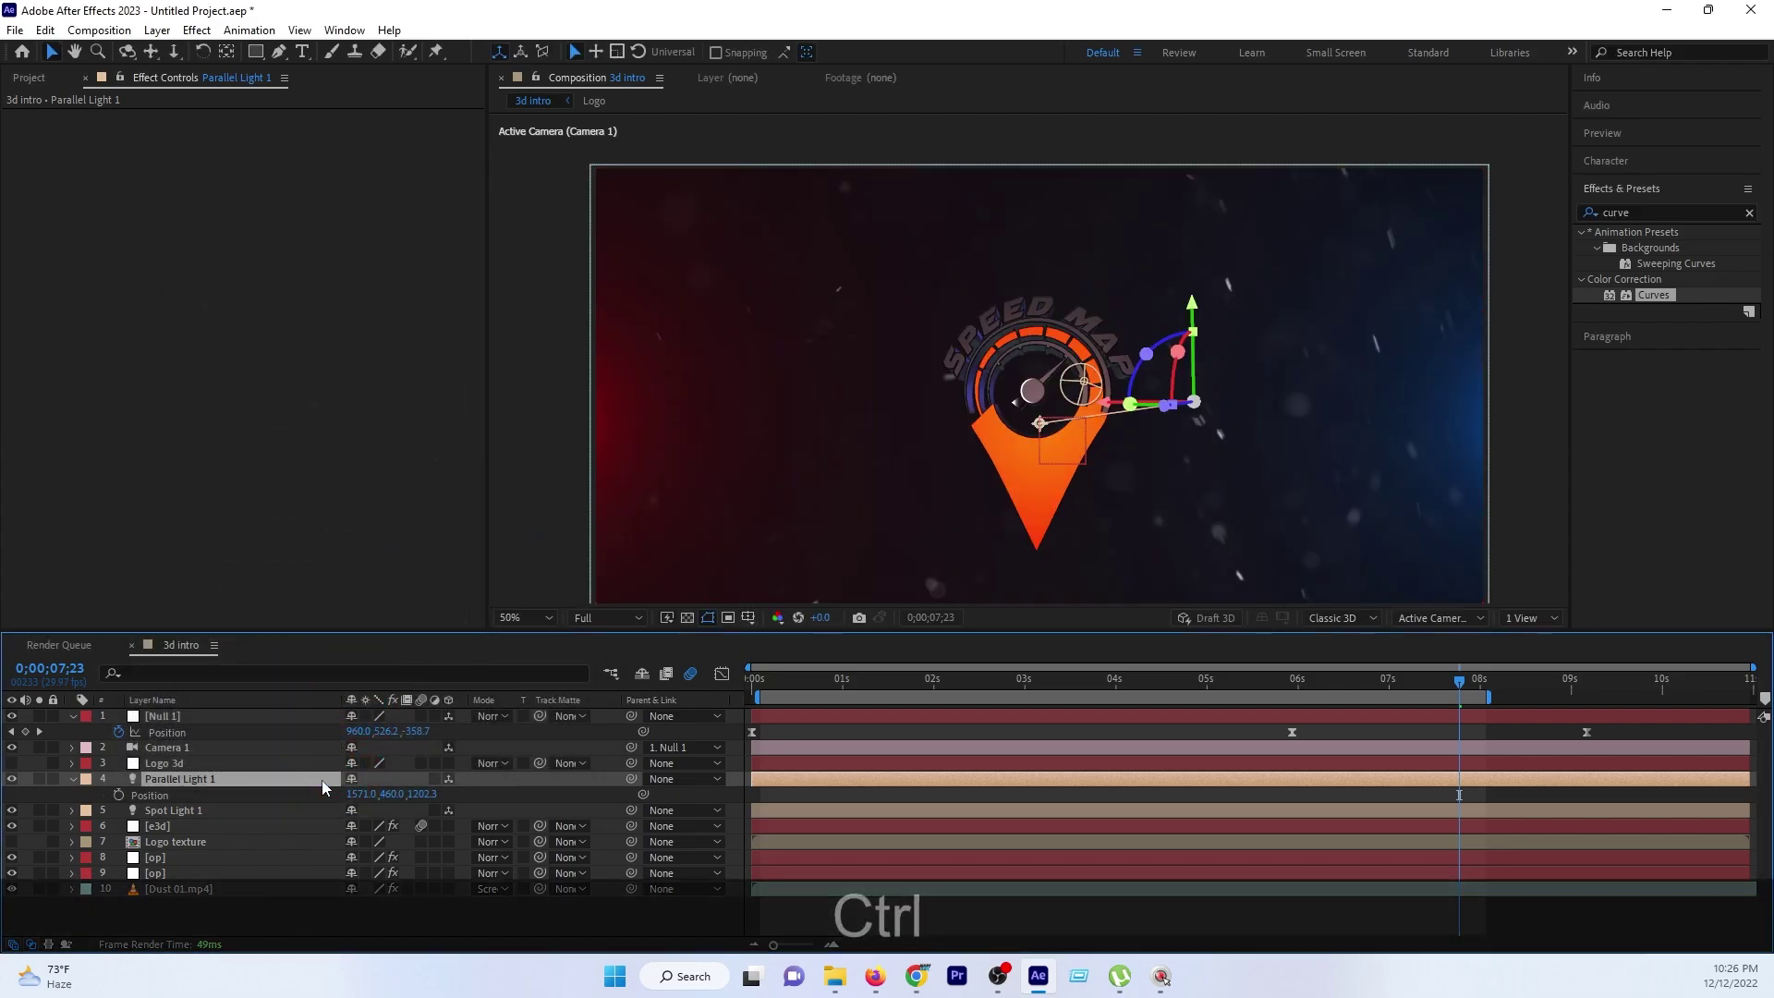
Duplicate it as Parallel Light 2 and move it left and back to 196.0, 460.0, 2700.0.
{"action": "key", "text": "ctrl+d"}
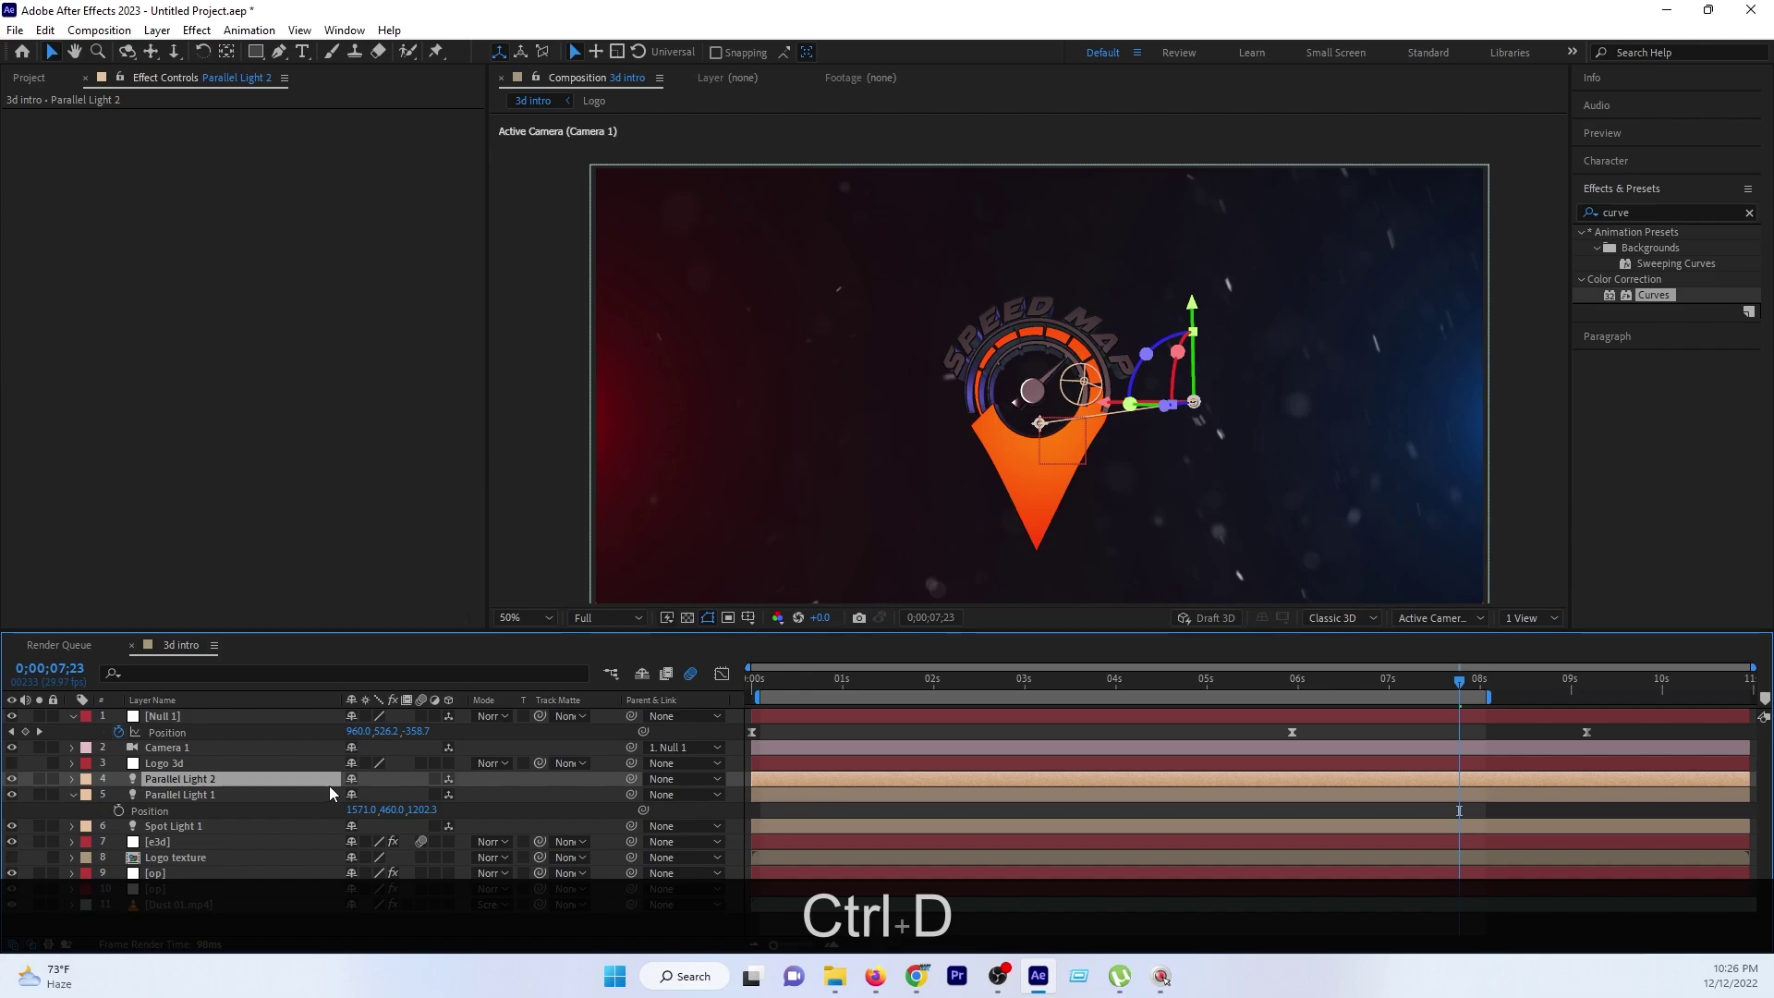
{"action": "key", "text": "p"}
{"action": "mouse_move", "coordinate": [360, 795]}
{"action": "left_mouse_down"}
{"action": "mouse_move", "coordinate": [231, 795]}
{"action": "mouse_move", "coordinate": [530, 876]}
{"action": "left_mouse_up"}
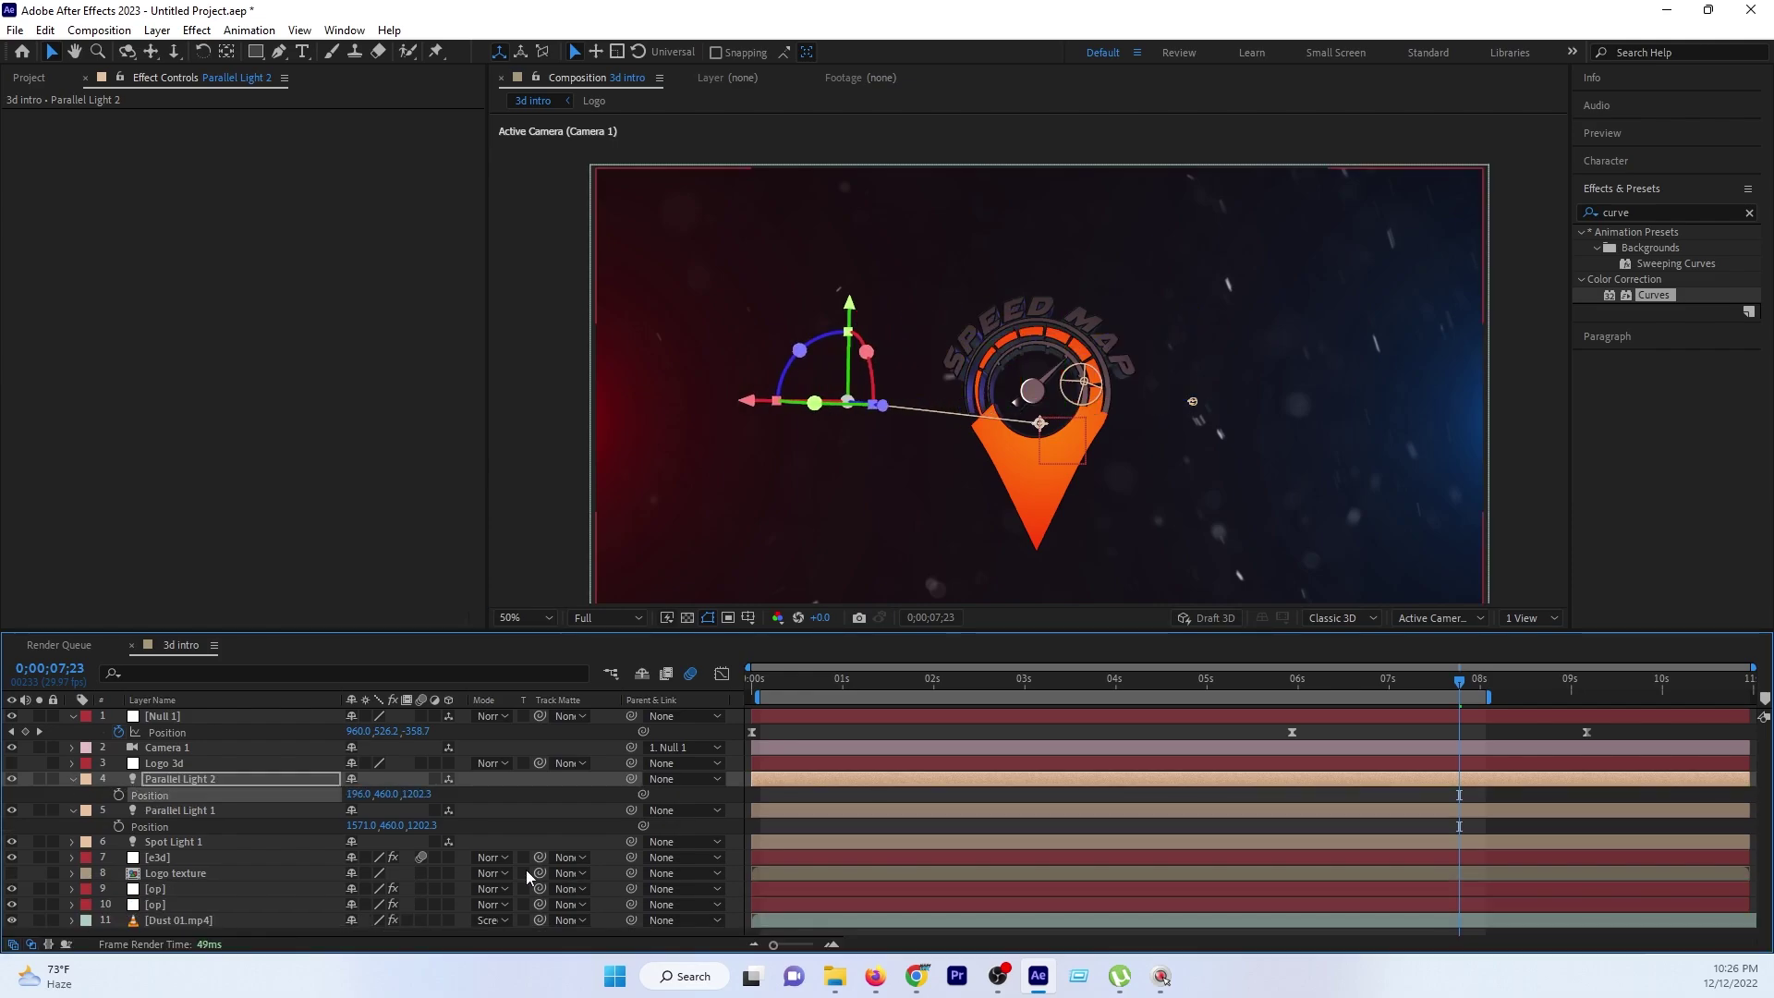
{"action": "left_click_drag", "start_coordinate": [420, 794], "coordinate": [1586, 583]}
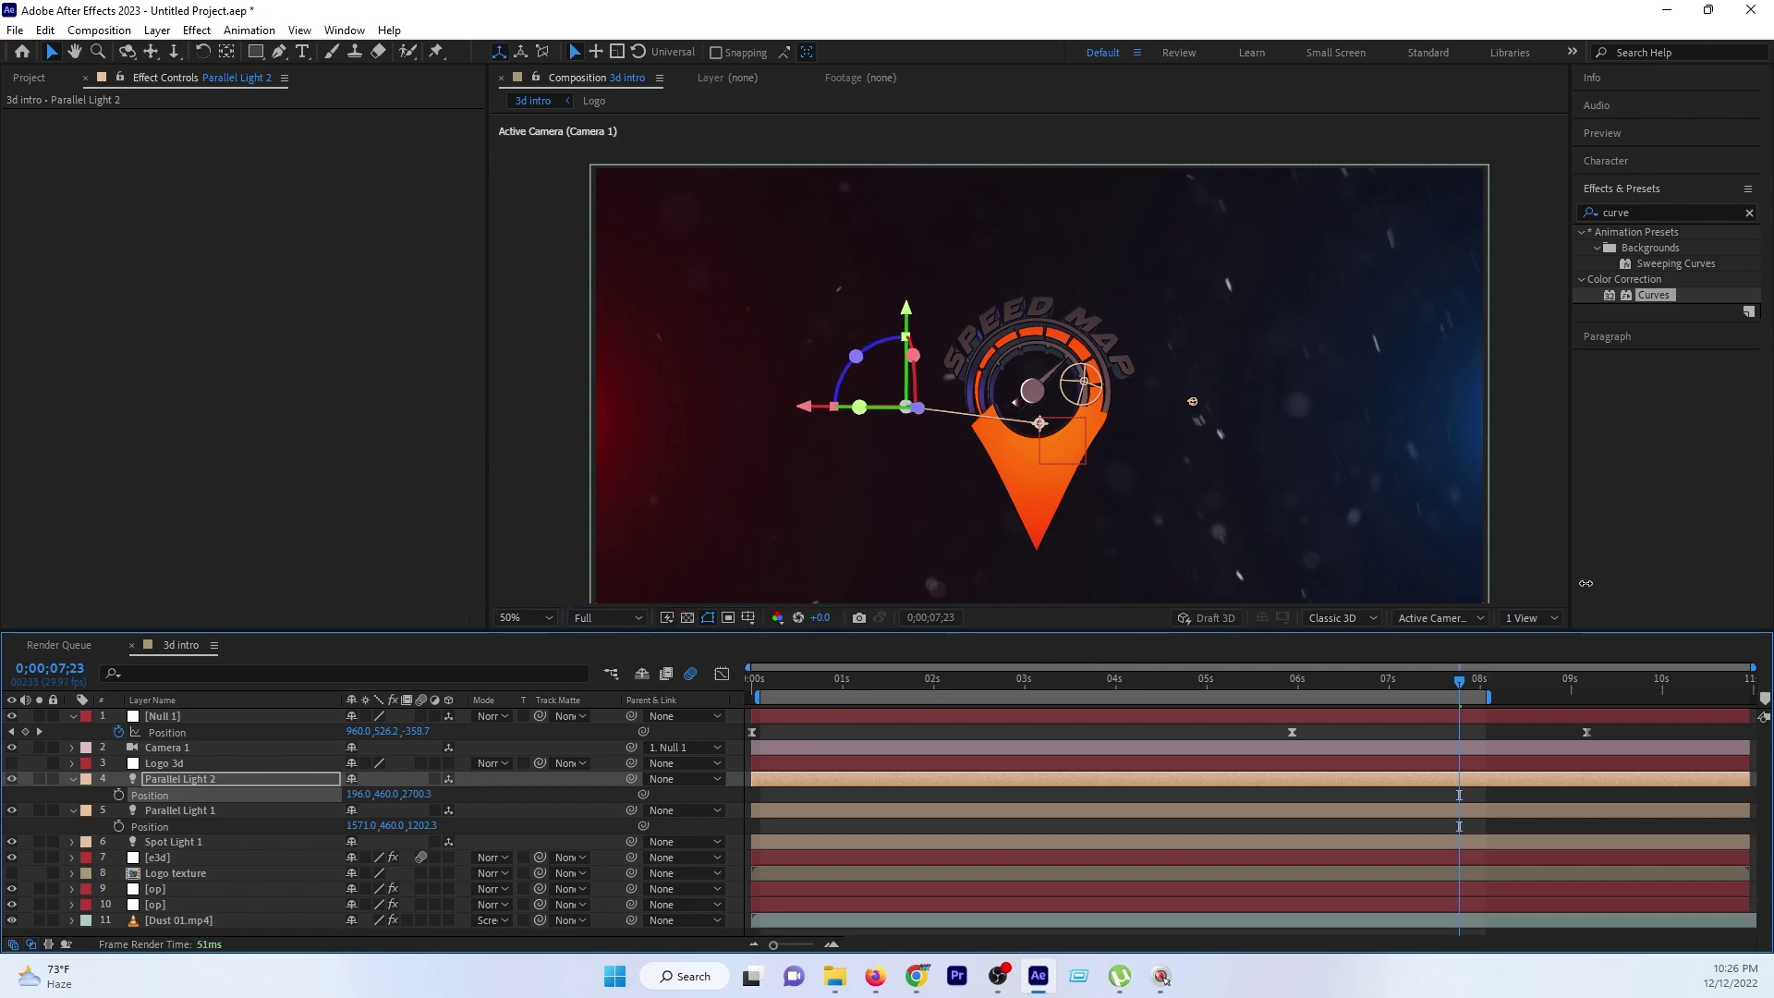
Recolour Parallel Light 2 to red #FF2424.
{"action": "double_click", "coordinate": [280, 782]}
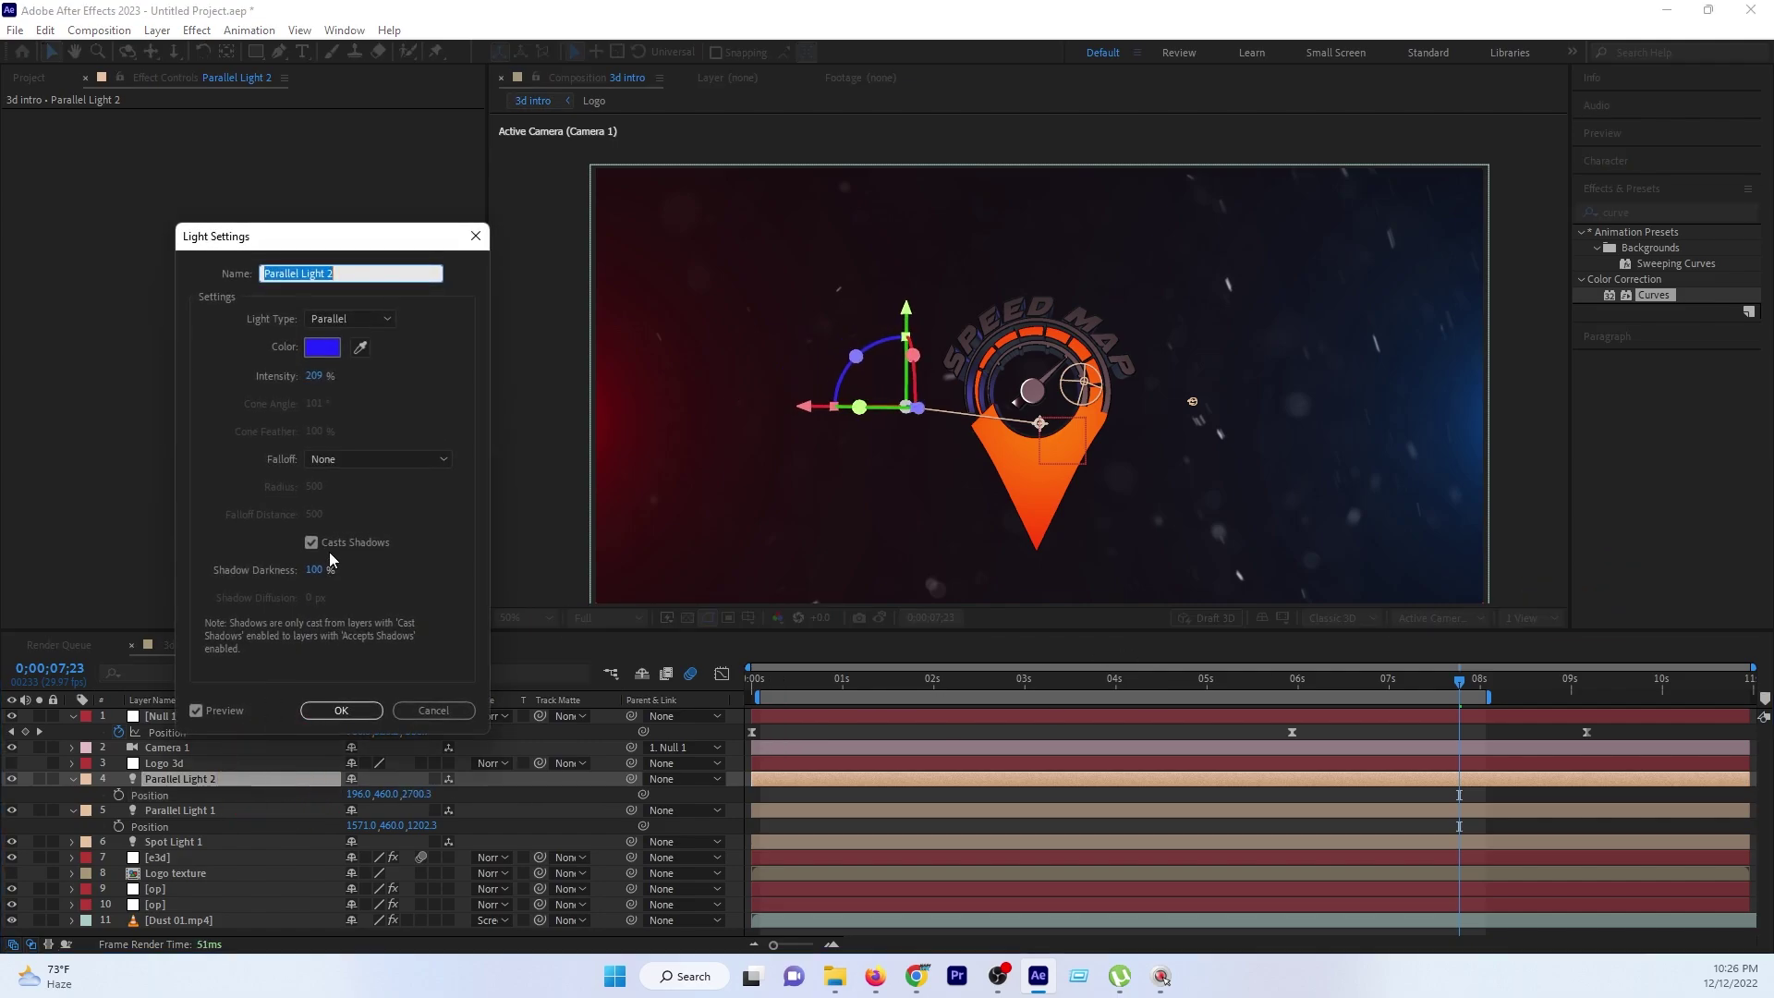
{"action": "left_click", "coordinate": [325, 349]}
{"action": "left_click_drag", "start_coordinate": [396, 545], "coordinate": [397, 517]}
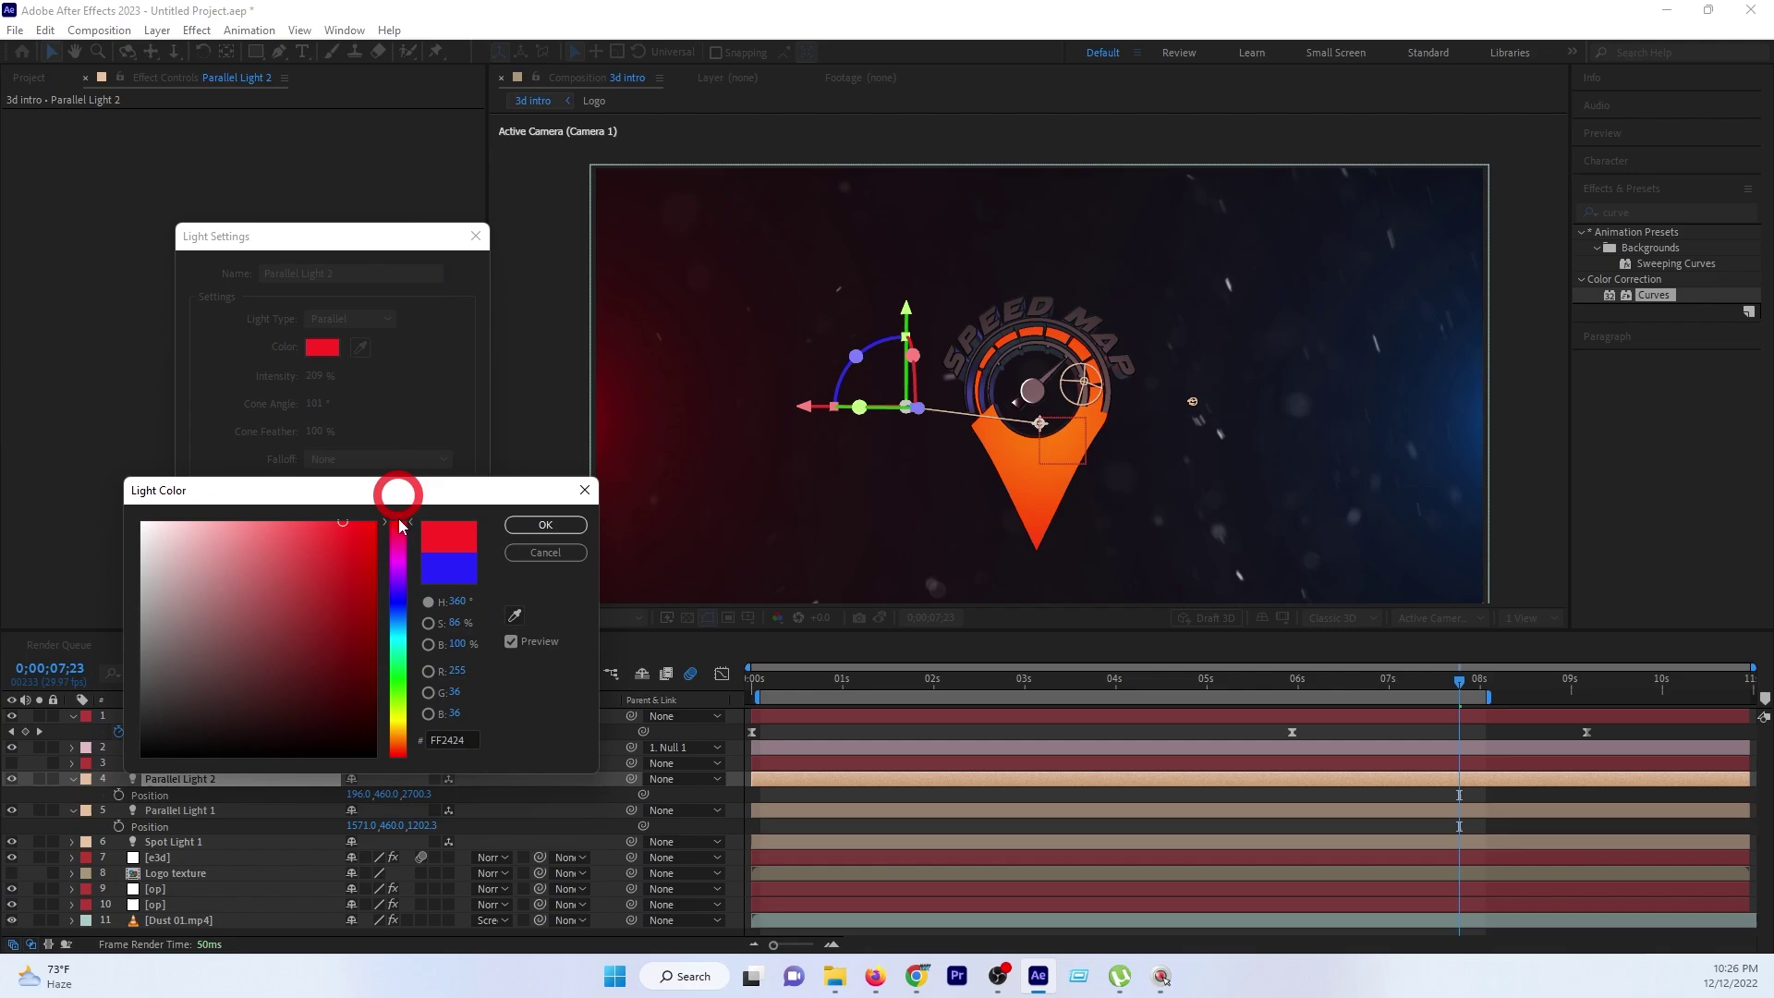
{"action": "left_click", "coordinate": [376, 523]}
{"action": "left_click", "coordinate": [519, 525]}
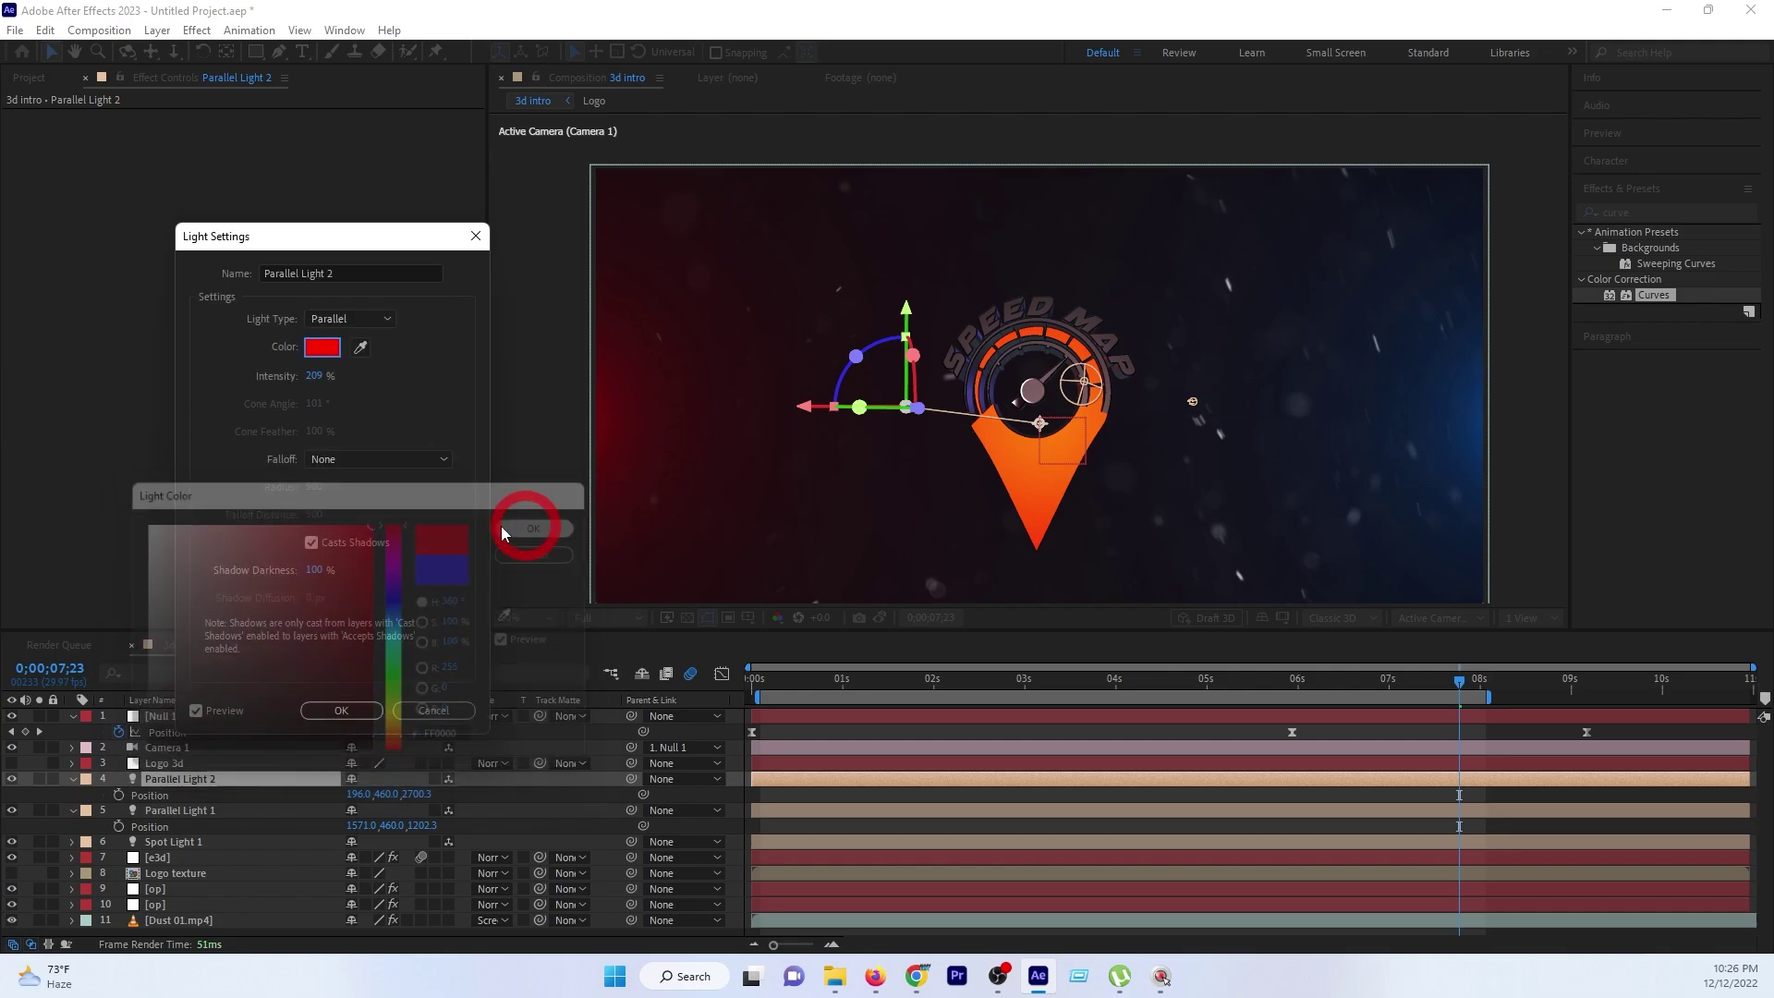
{"action": "left_click", "coordinate": [349, 710]}
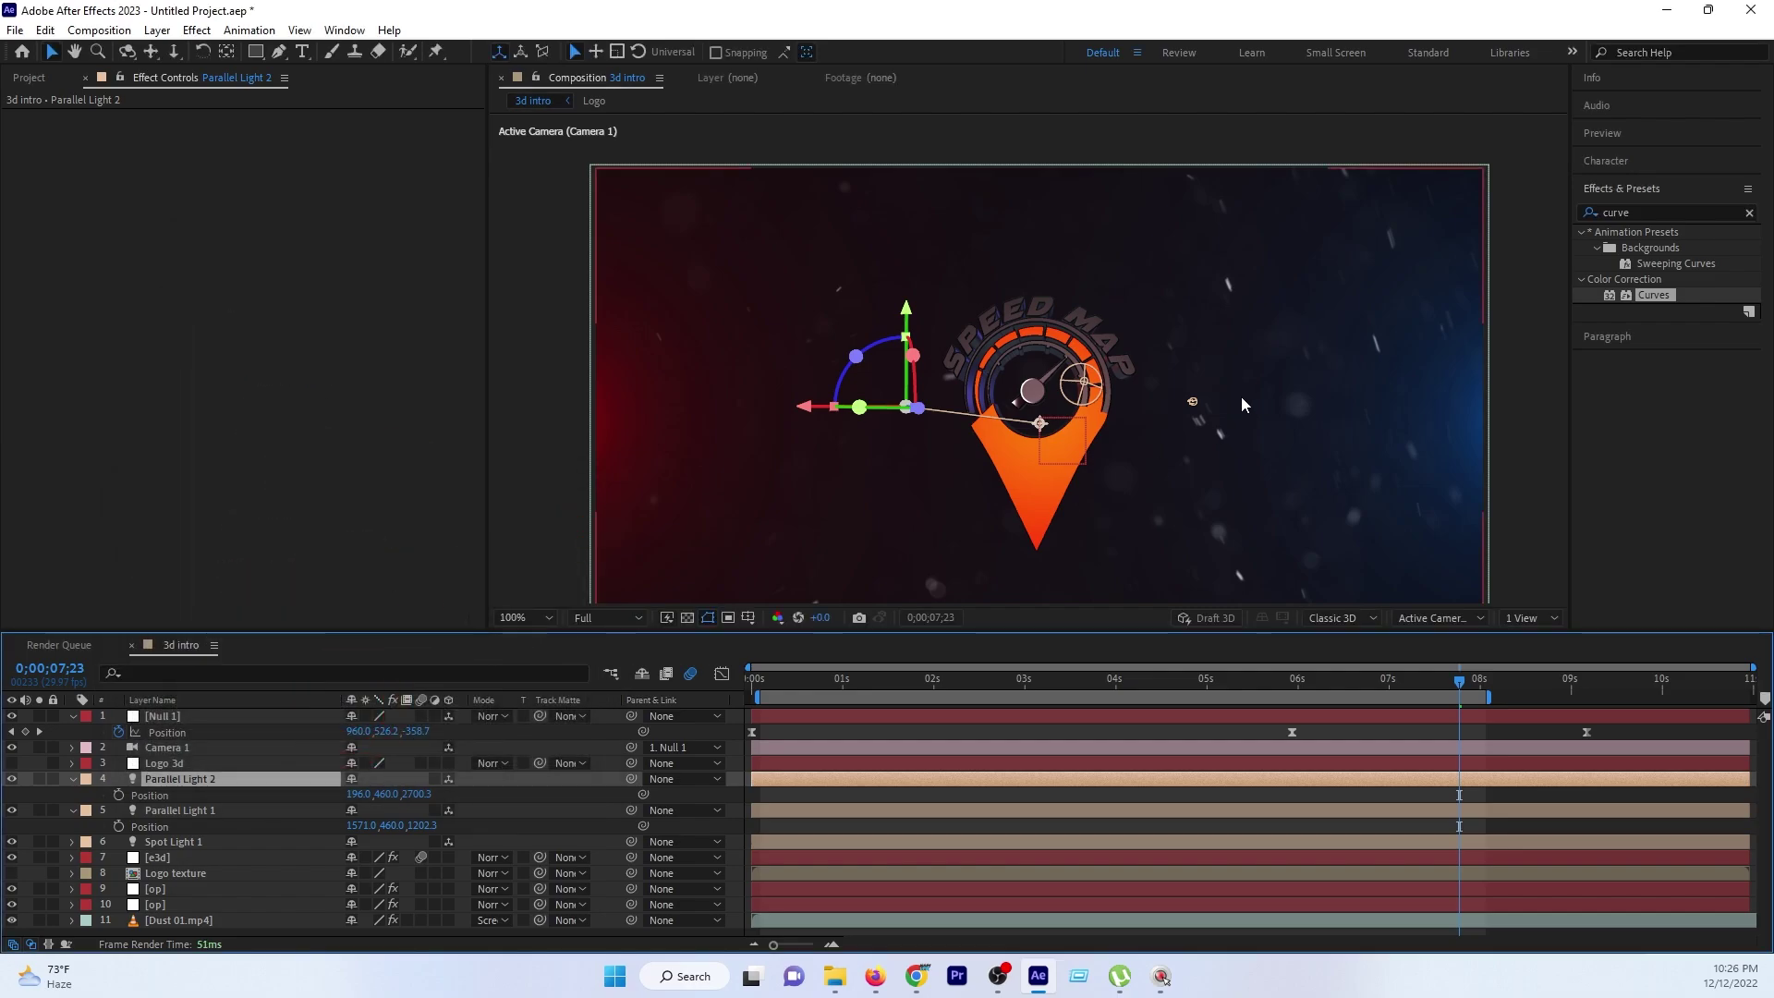
{"action": "scroll", "coordinate": [1240, 396], "scroll_direction": "up", "scroll_amount": 2}
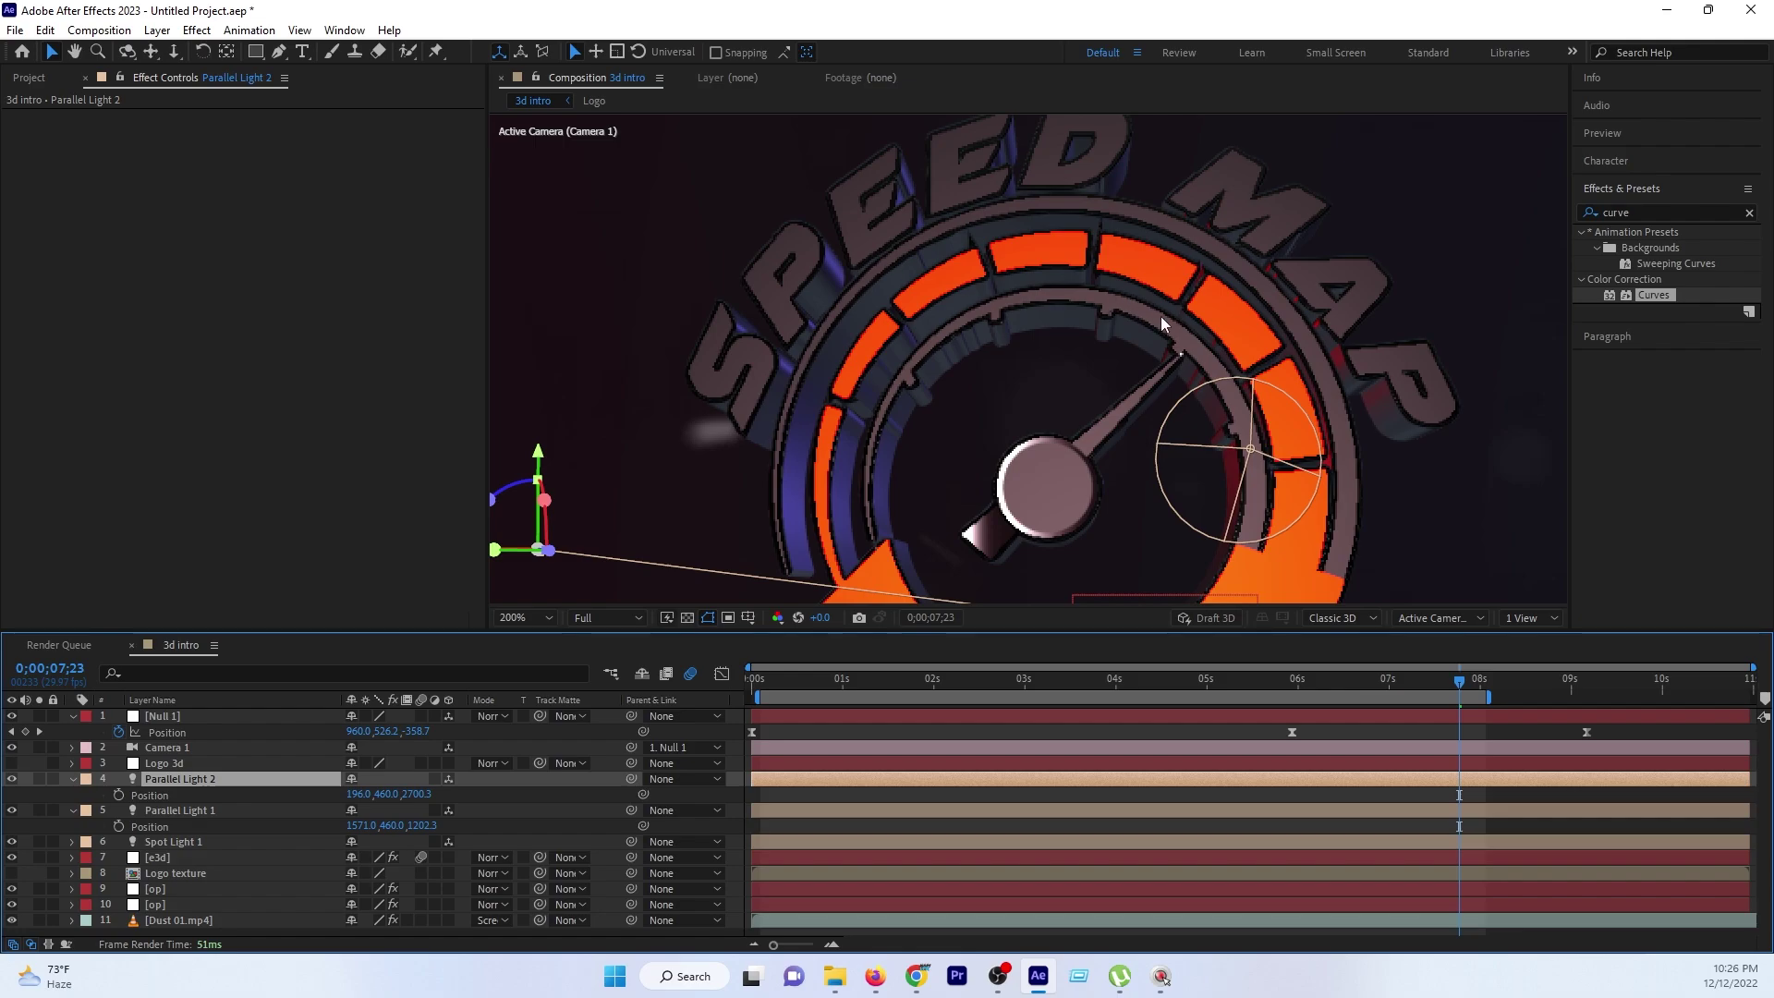
Move Parallel Light 2 lower and further back to Position 196.0, 1133.0, 4328.3.
{"action": "scroll", "coordinate": [1161, 316], "scroll_direction": "down", "scroll_amount": 1}
{"action": "mouse_move", "coordinate": [412, 795]}
{"action": "left_mouse_down"}
{"action": "mouse_move", "coordinate": [1361, 653]}
{"action": "mouse_move", "coordinate": [1768, 658]}
{"action": "left_mouse_up"}
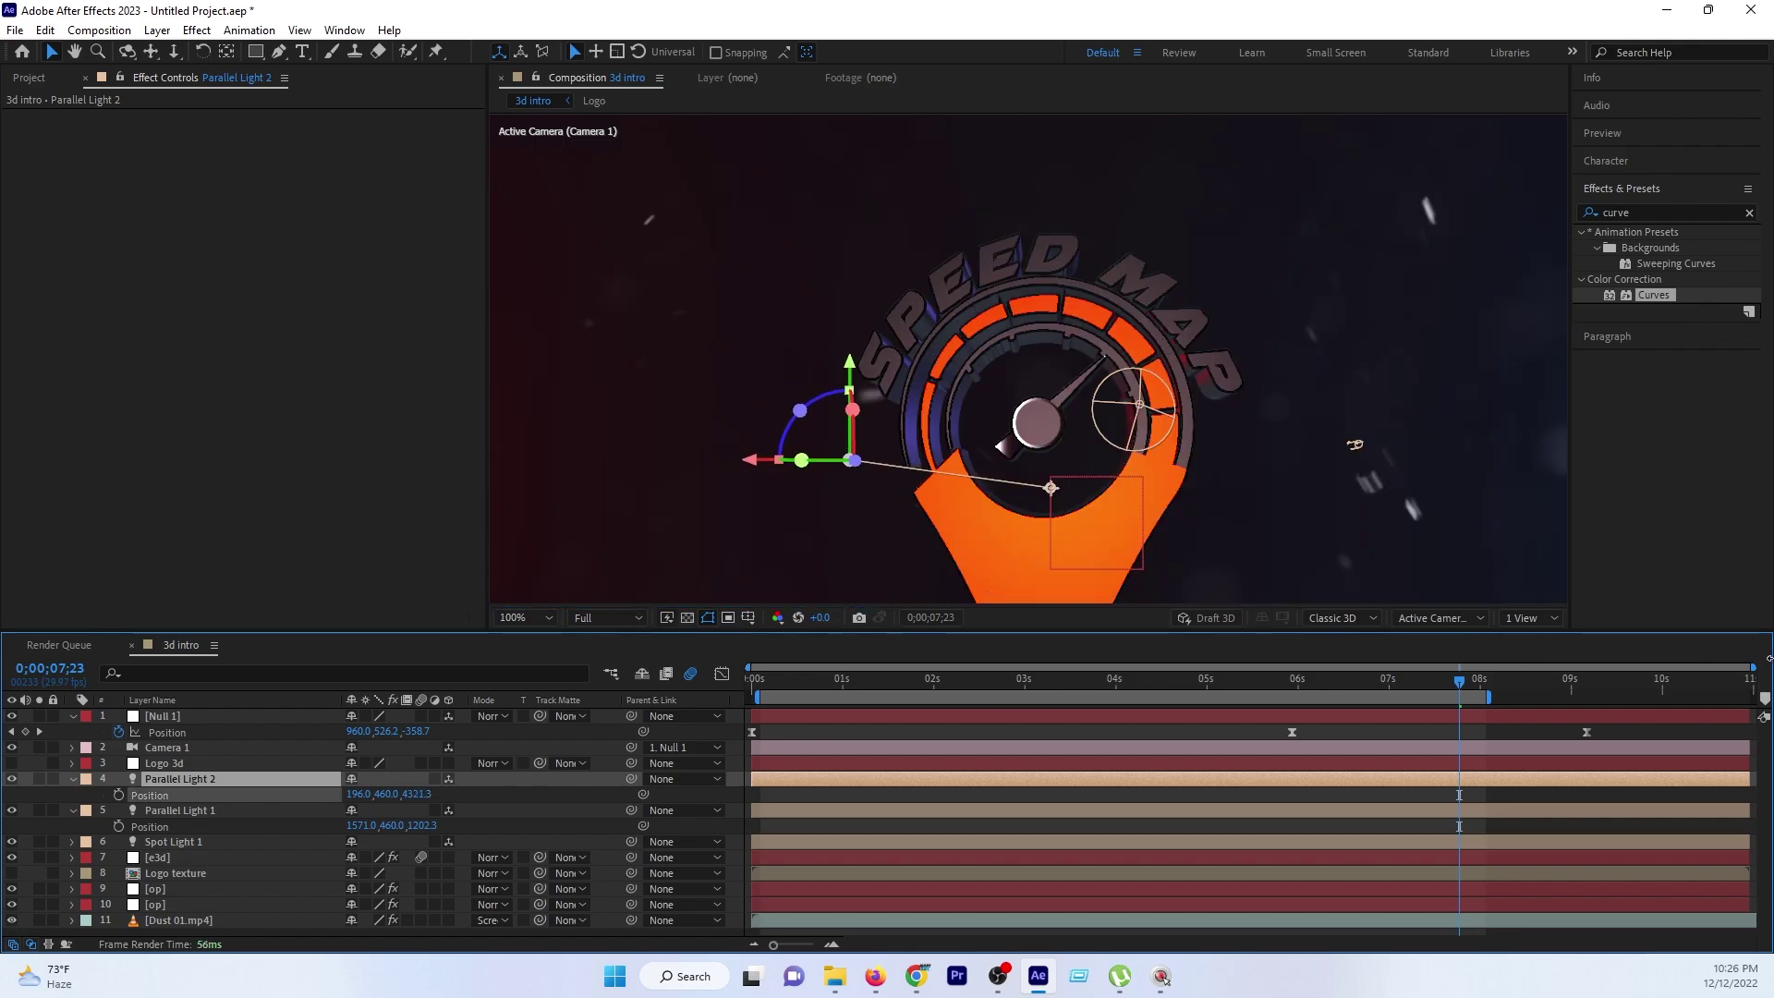
{"action": "mouse_move", "coordinate": [381, 795]}
{"action": "left_mouse_down"}
{"action": "mouse_move", "coordinate": [830, 785]}
{"action": "mouse_move", "coordinate": [670, 763]}
{"action": "mouse_move", "coordinate": [1052, 744]}
{"action": "left_mouse_up"}
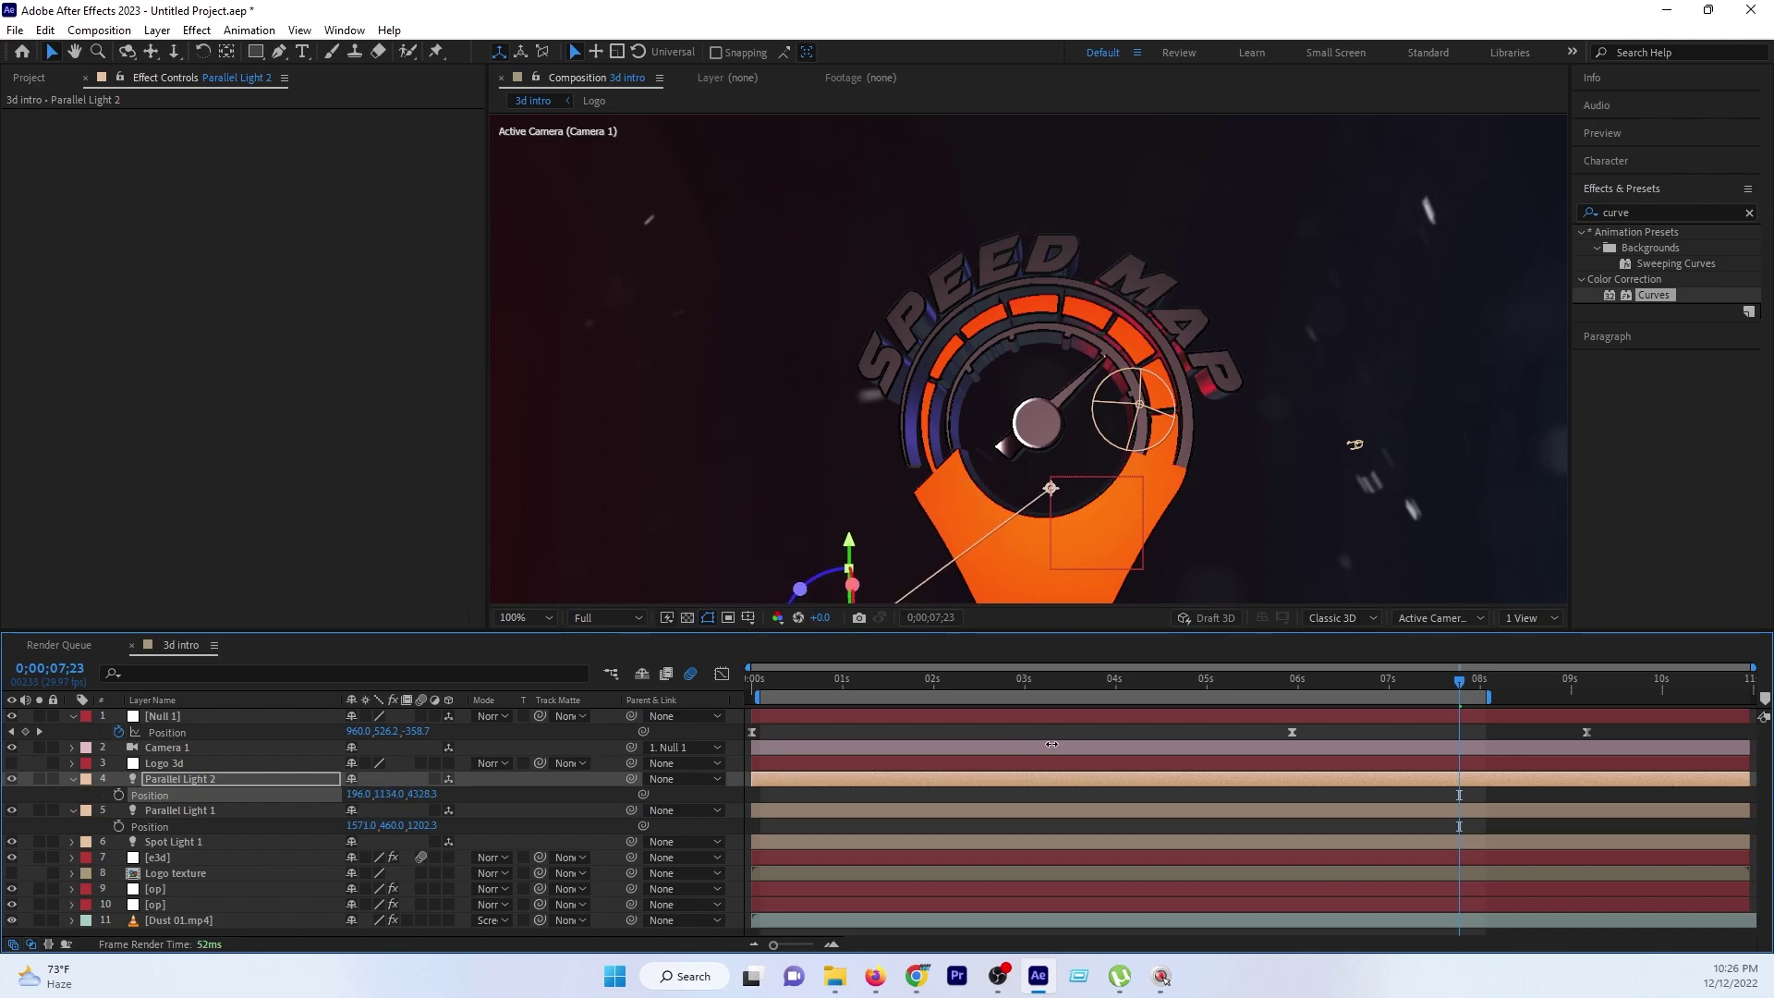
Scrub and play back the animation to check the red-blue lighting on the logo.
{"action": "scroll", "coordinate": [1152, 483], "scroll_direction": "down", "scroll_amount": 2}
{"action": "scroll", "coordinate": [1151, 483], "scroll_direction": "down", "scroll_amount": 2}
{"action": "scroll", "coordinate": [1133, 496], "scroll_direction": "up", "scroll_amount": 2}
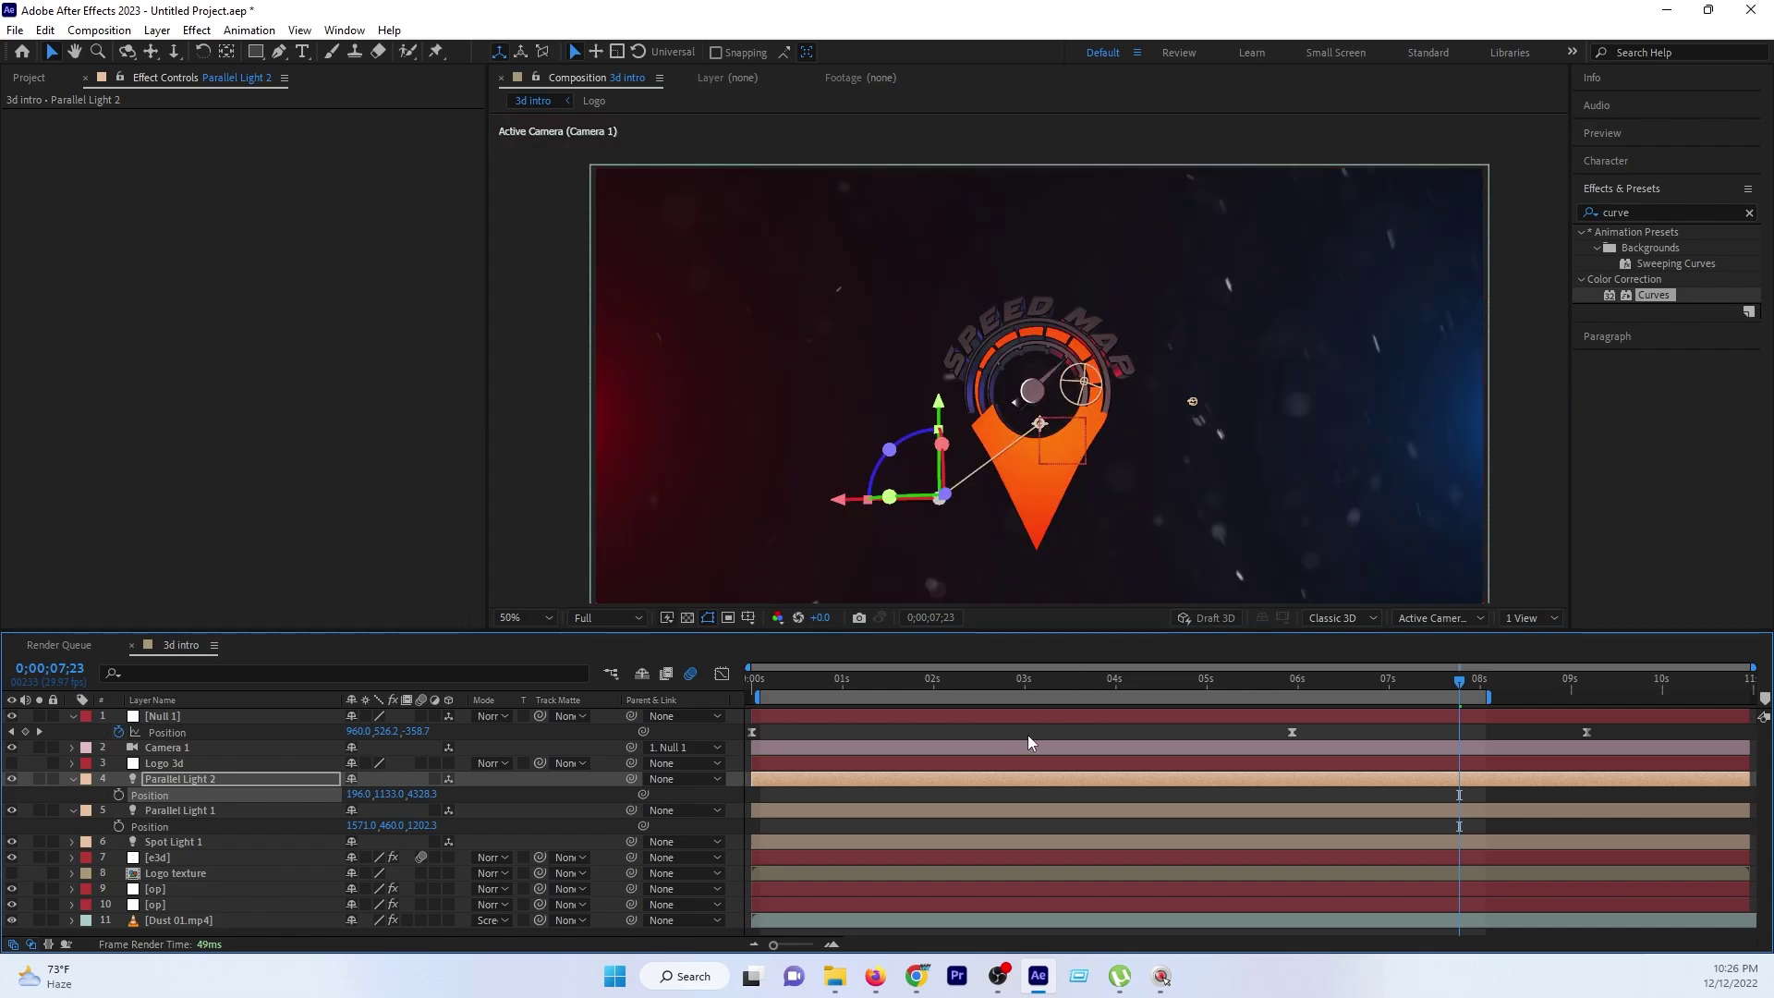
{"action": "left_click_drag", "start_coordinate": [957, 678], "coordinate": [1280, 685]}
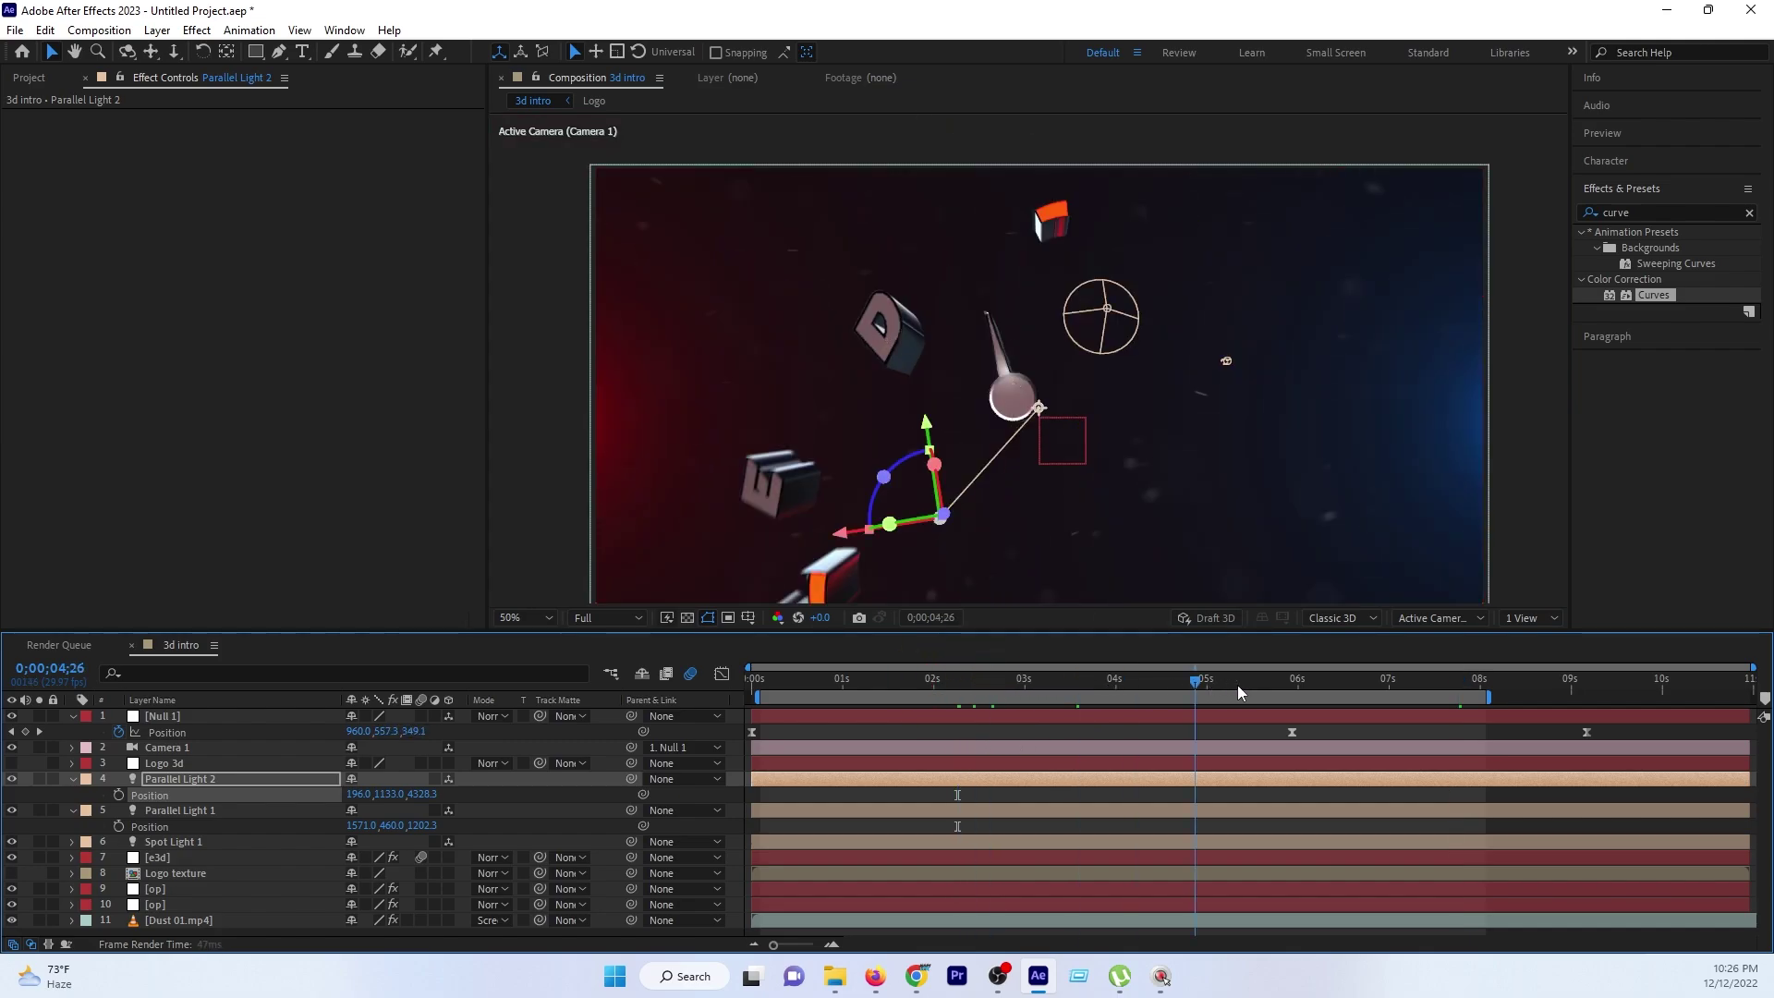
{"action": "key", "text": "space"}
{"action": "key", "text": "comma"}
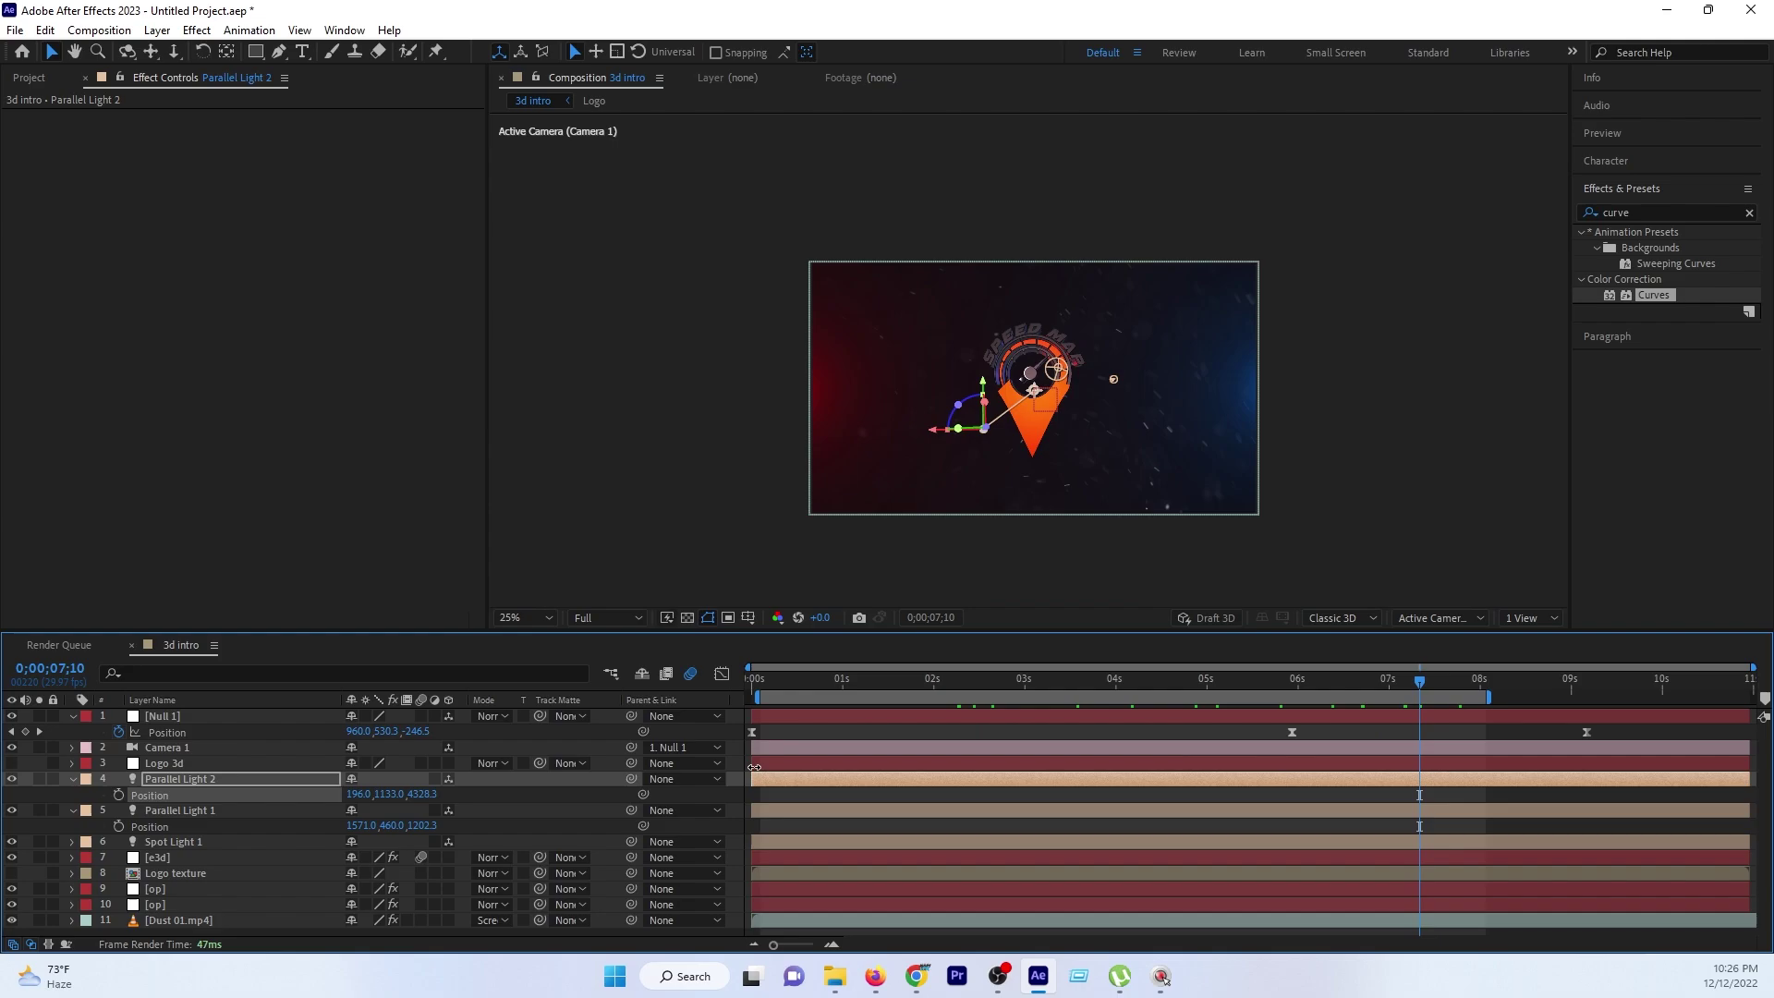
{"action": "mouse_move", "coordinate": [763, 684]}
{"action": "left_mouse_down"}
{"action": "mouse_move", "coordinate": [1289, 739]}
{"action": "mouse_move", "coordinate": [1404, 715]}
{"action": "left_mouse_up"}
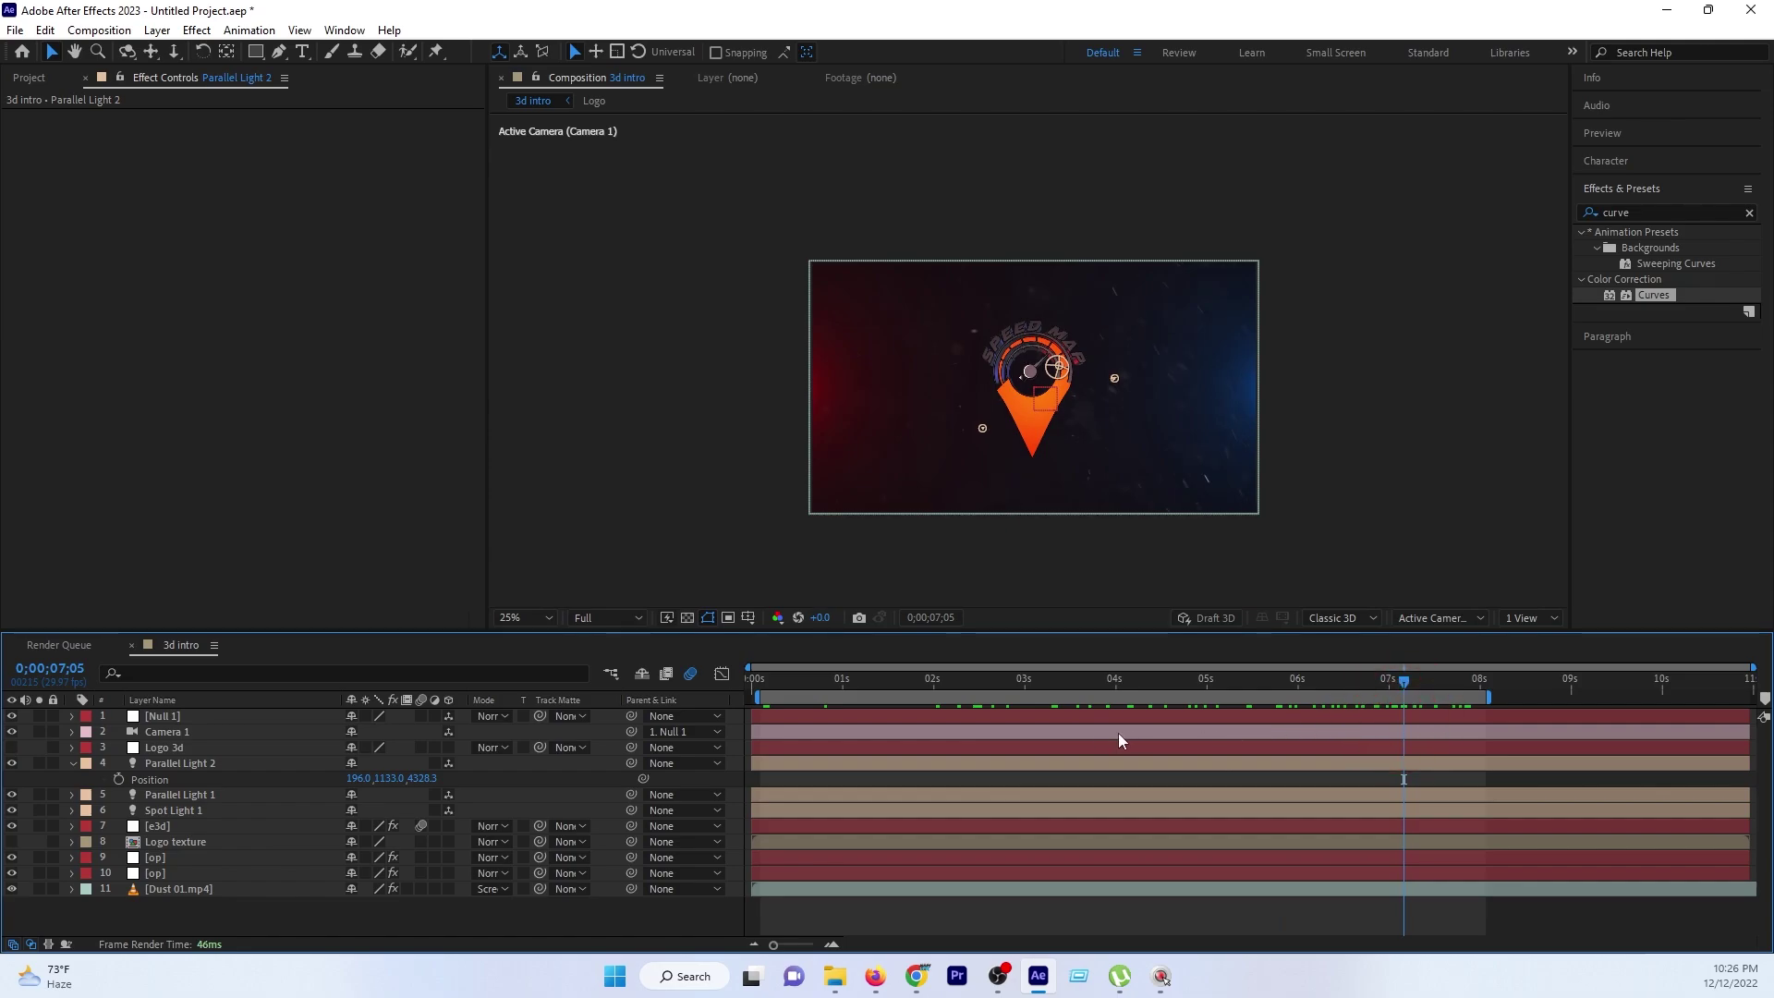
Select all eleven layers and pre-compose them into a comp named 'logo intro main'.
{"action": "key", "text": "ctrl"}
{"action": "key", "text": "ctrl+a"}
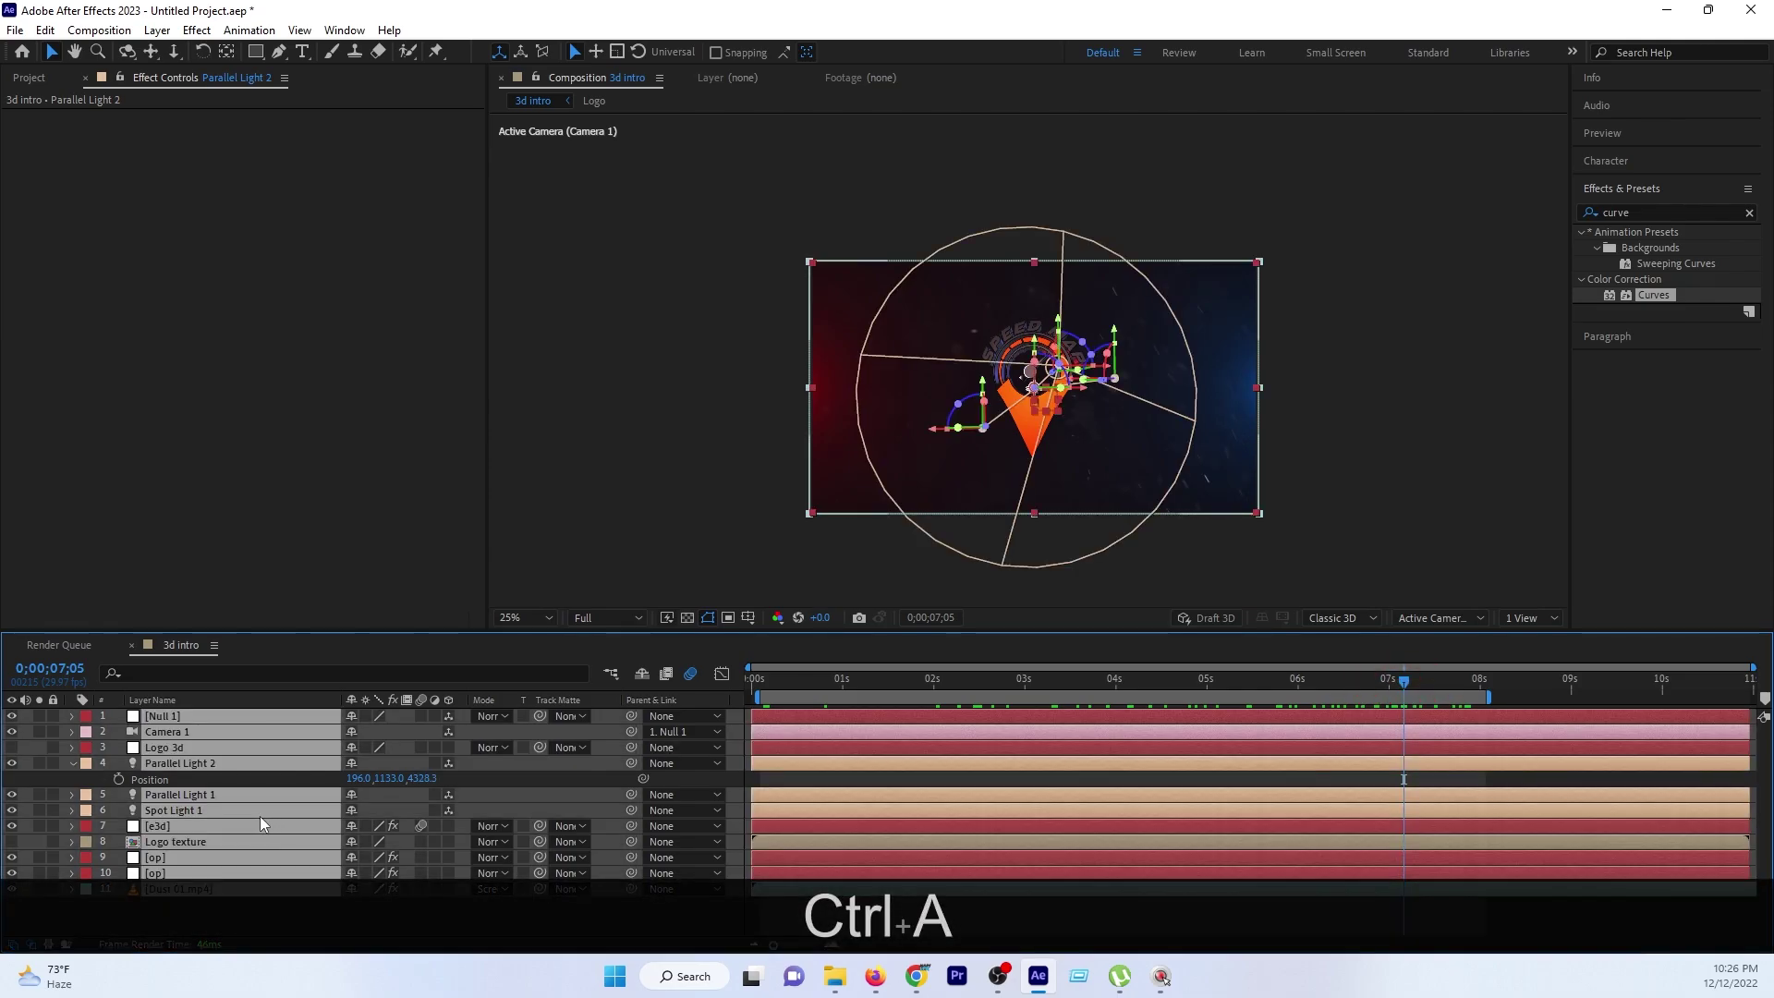
{"action": "left_click_drag", "start_coordinate": [545, 630], "coordinate": [542, 531]}
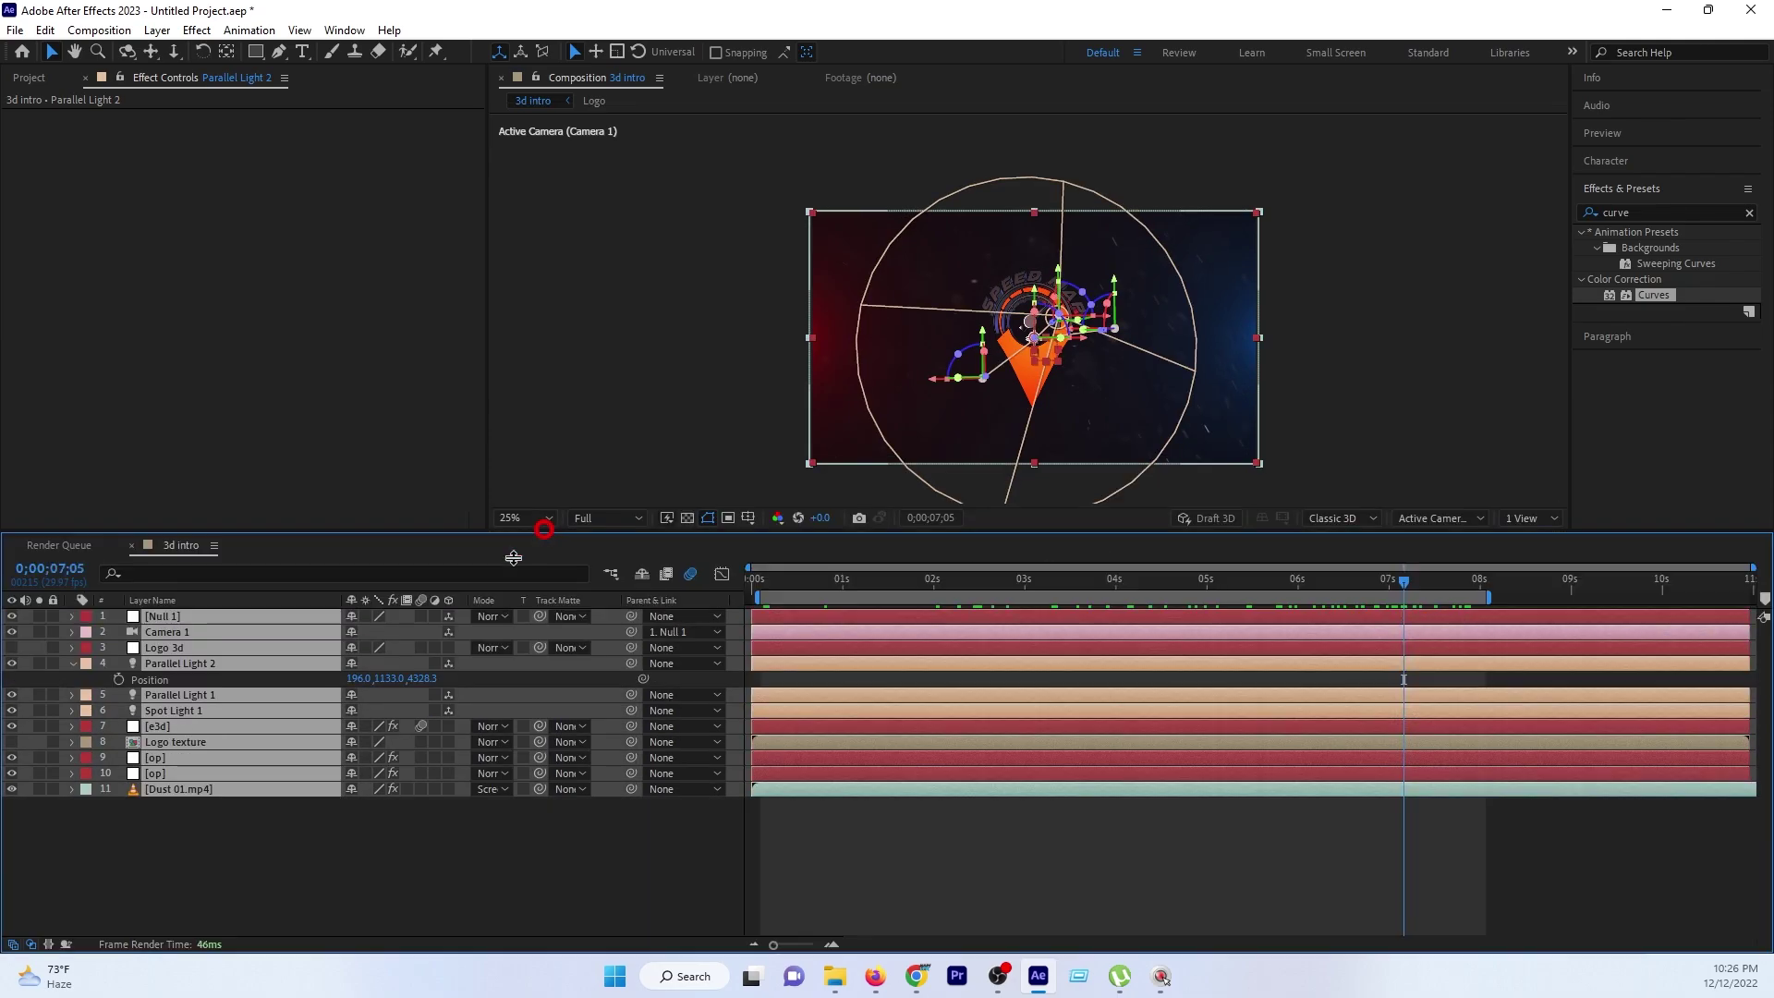
{"action": "right_click", "coordinate": [231, 727]}
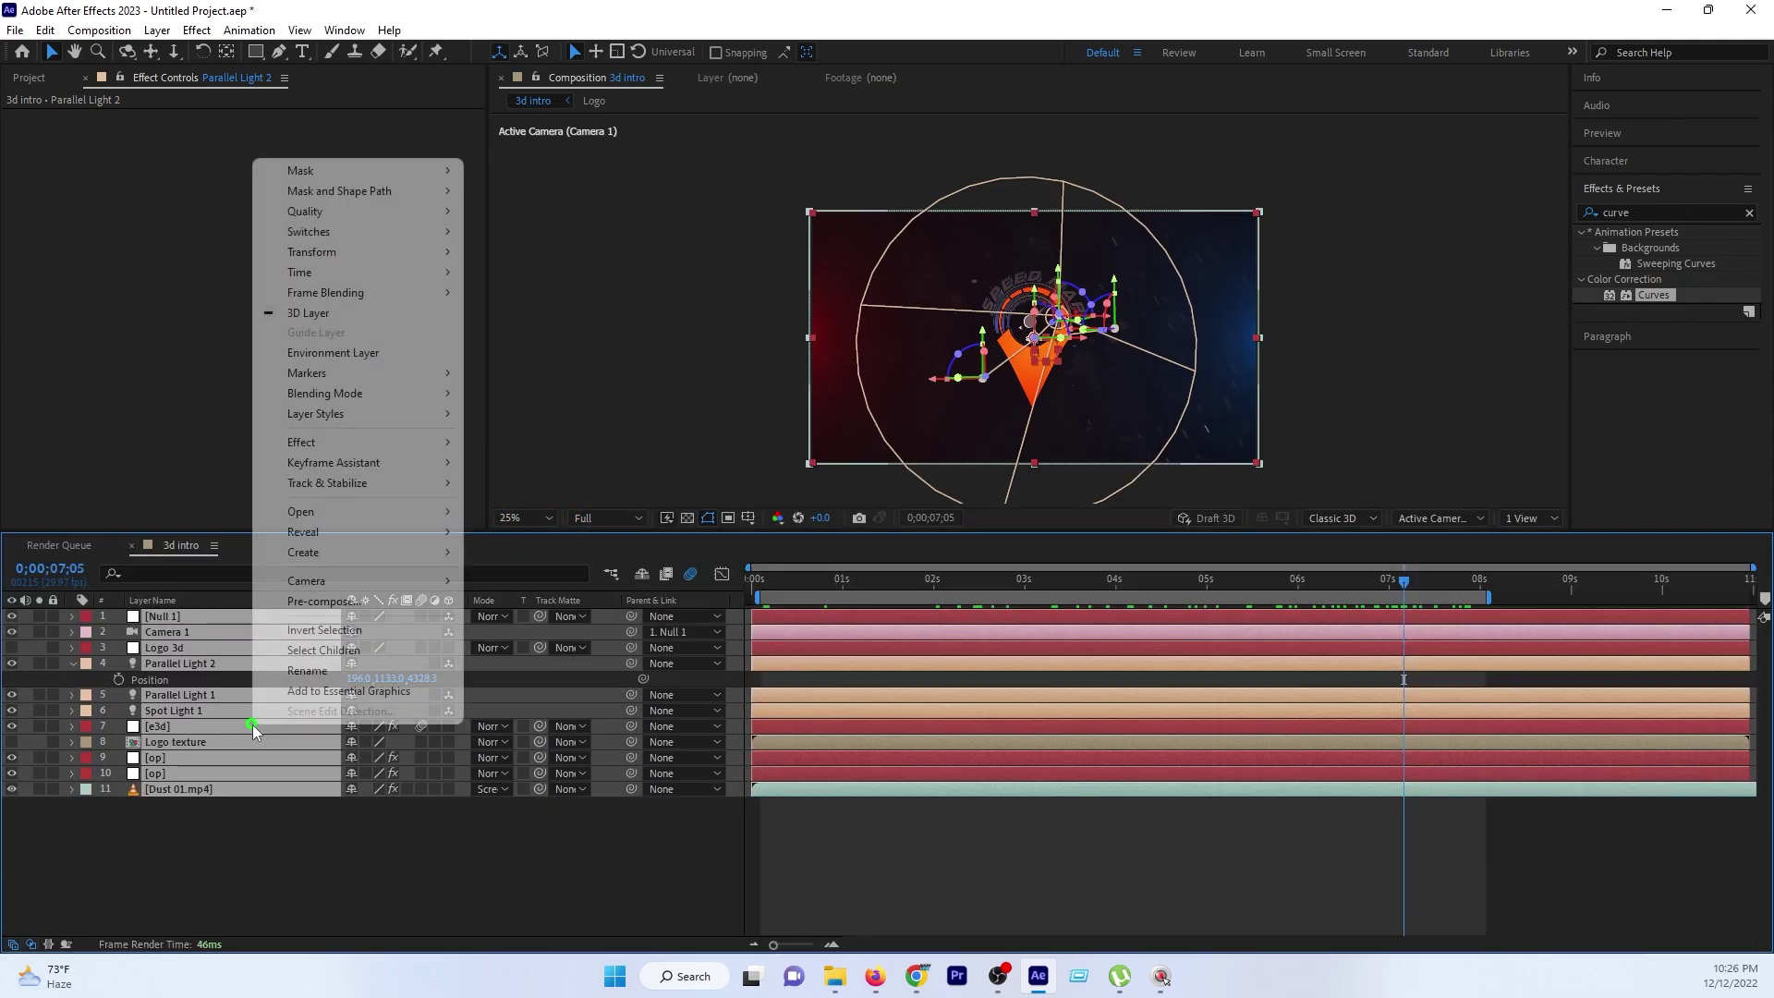
{"action": "left_click", "coordinate": [340, 603]}
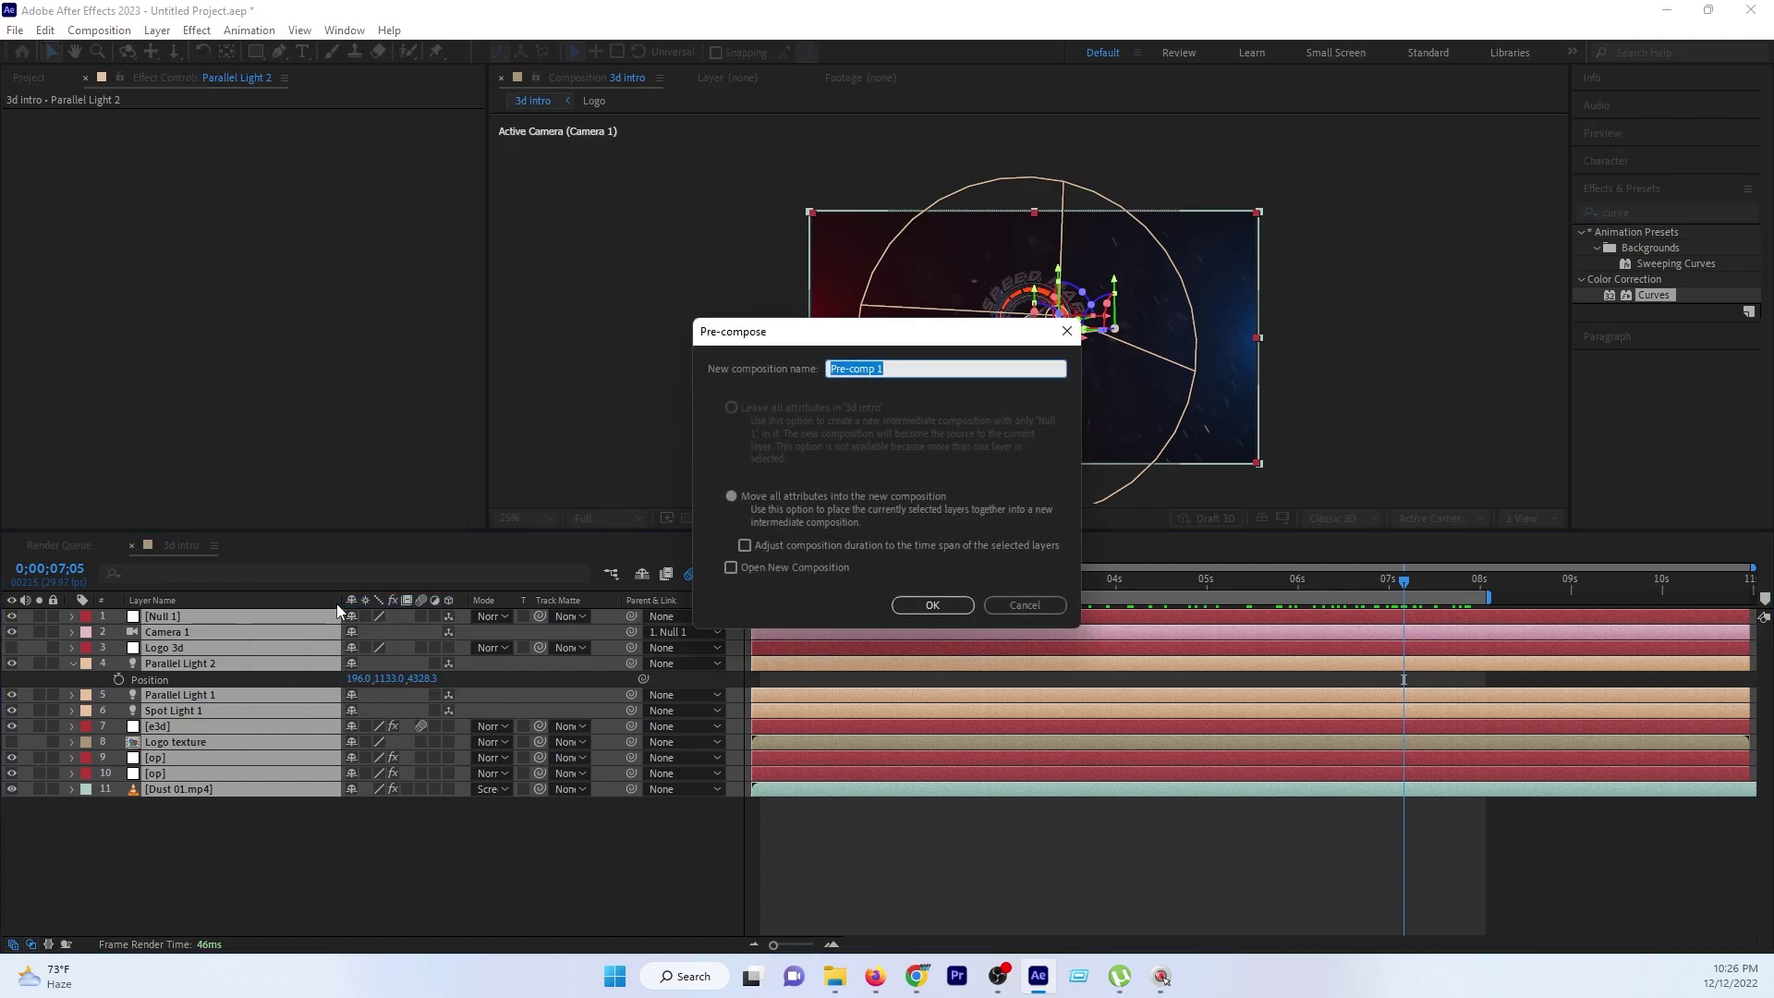
{"action": "type", "text": "log"}
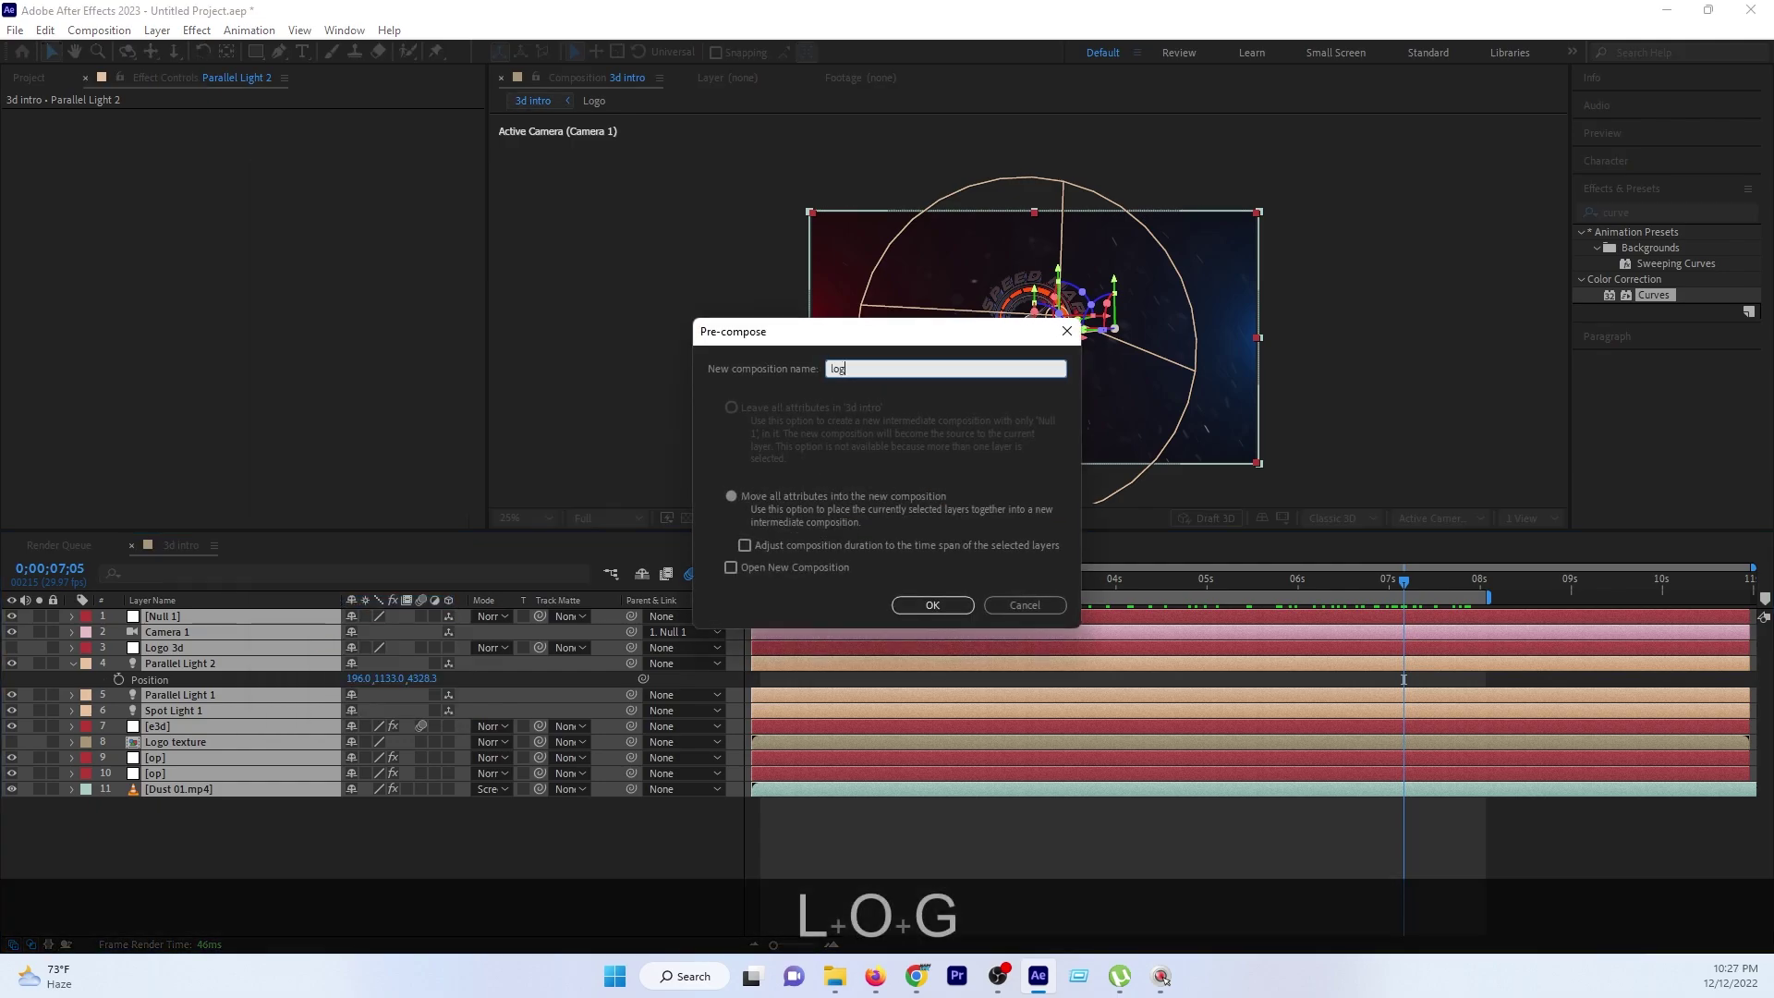
{"action": "type", "text": "o intro m"}
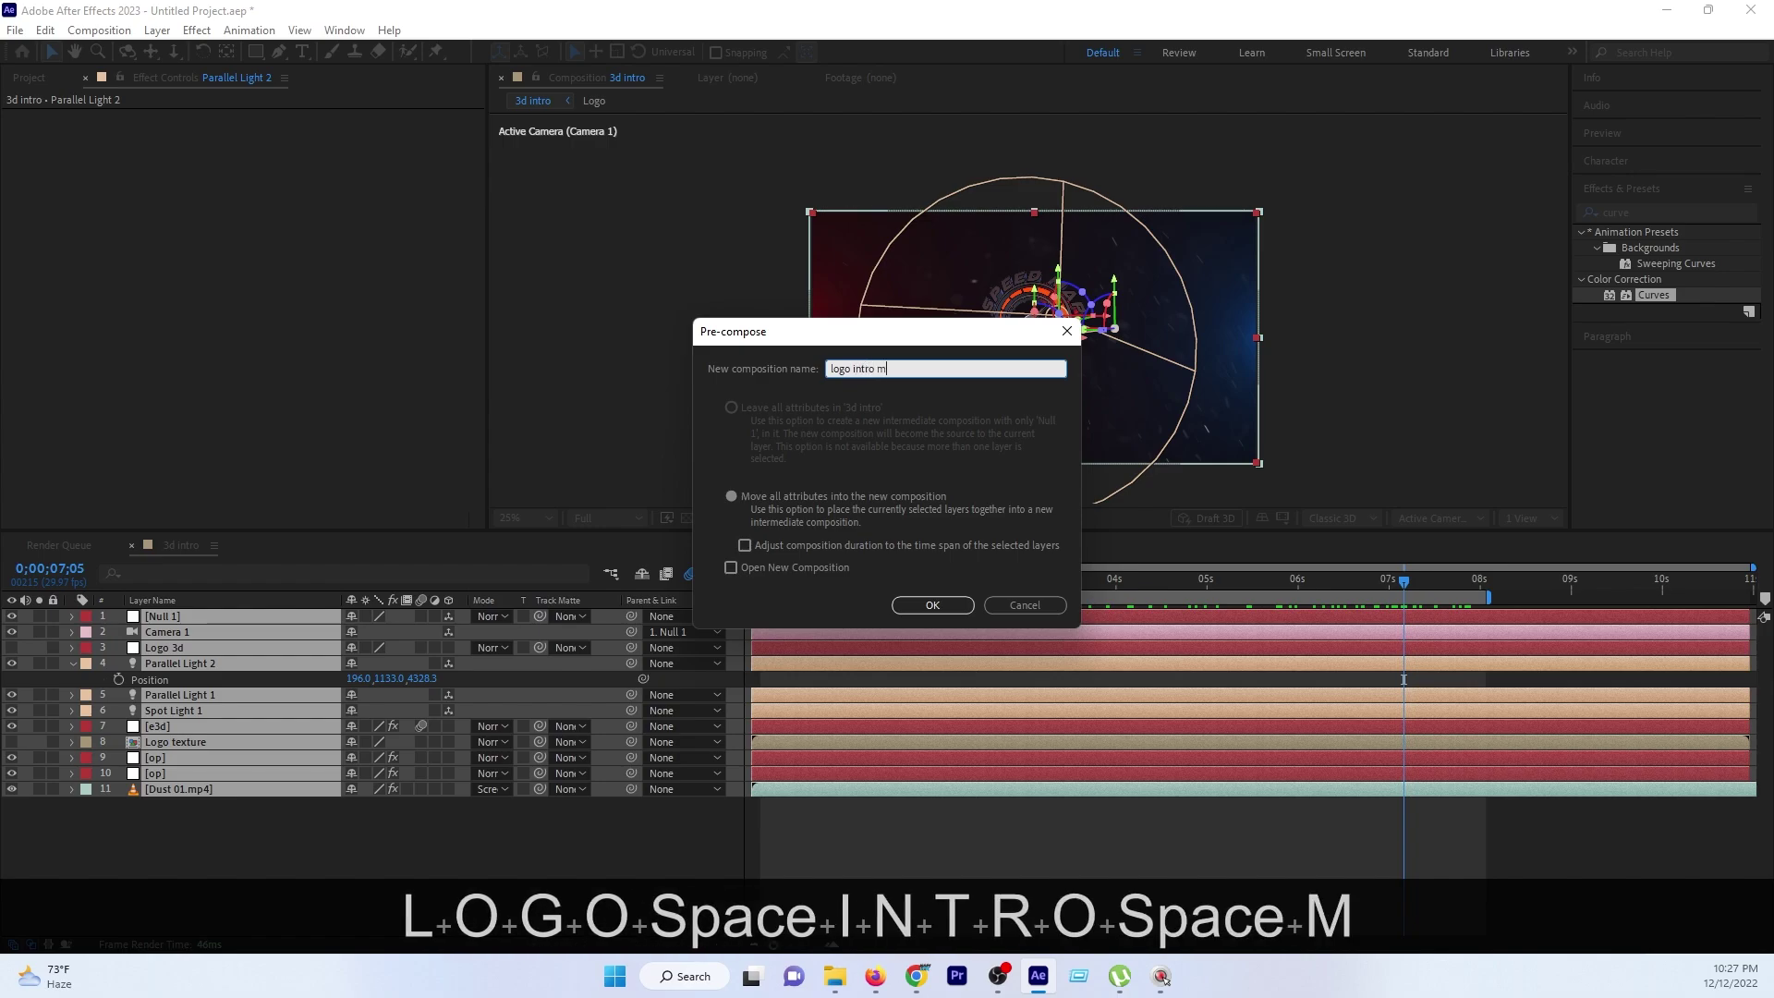
{"action": "type", "text": "ain"}
{"action": "key", "text": "Return"}
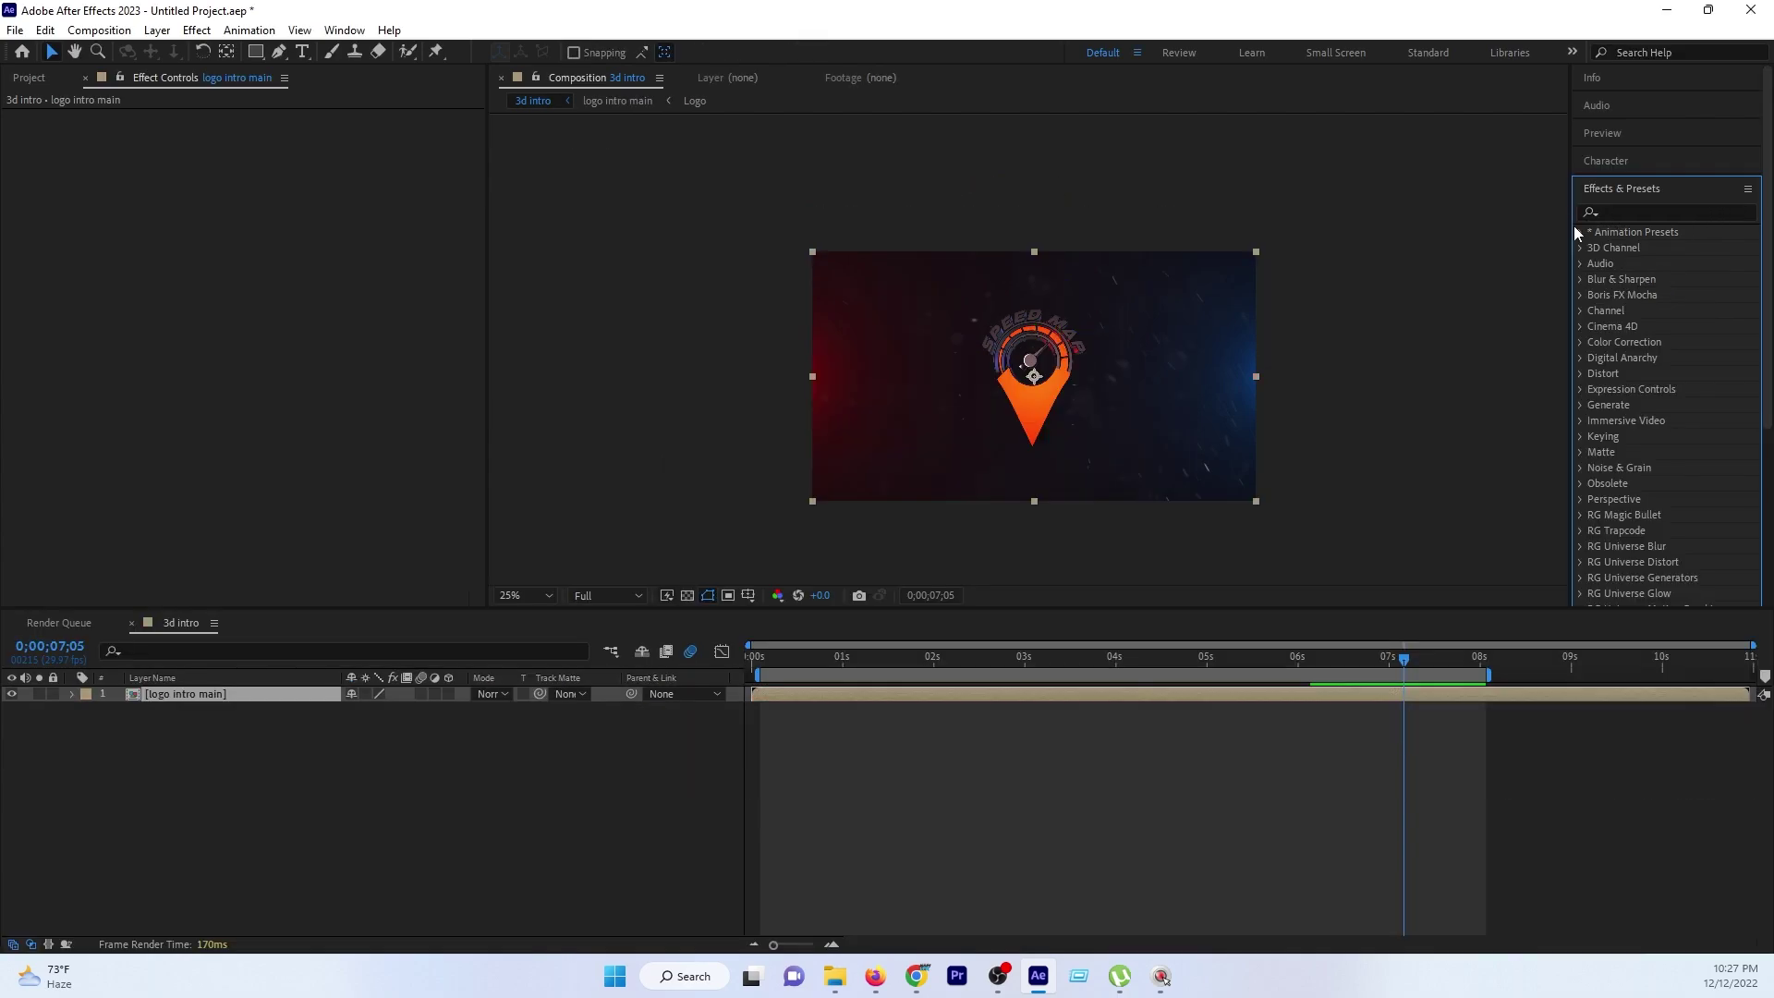
Apply the Curves effect to logo intro main and pull the RGB midpoint down to darken.
{"action": "left_click", "coordinate": [1622, 208]}
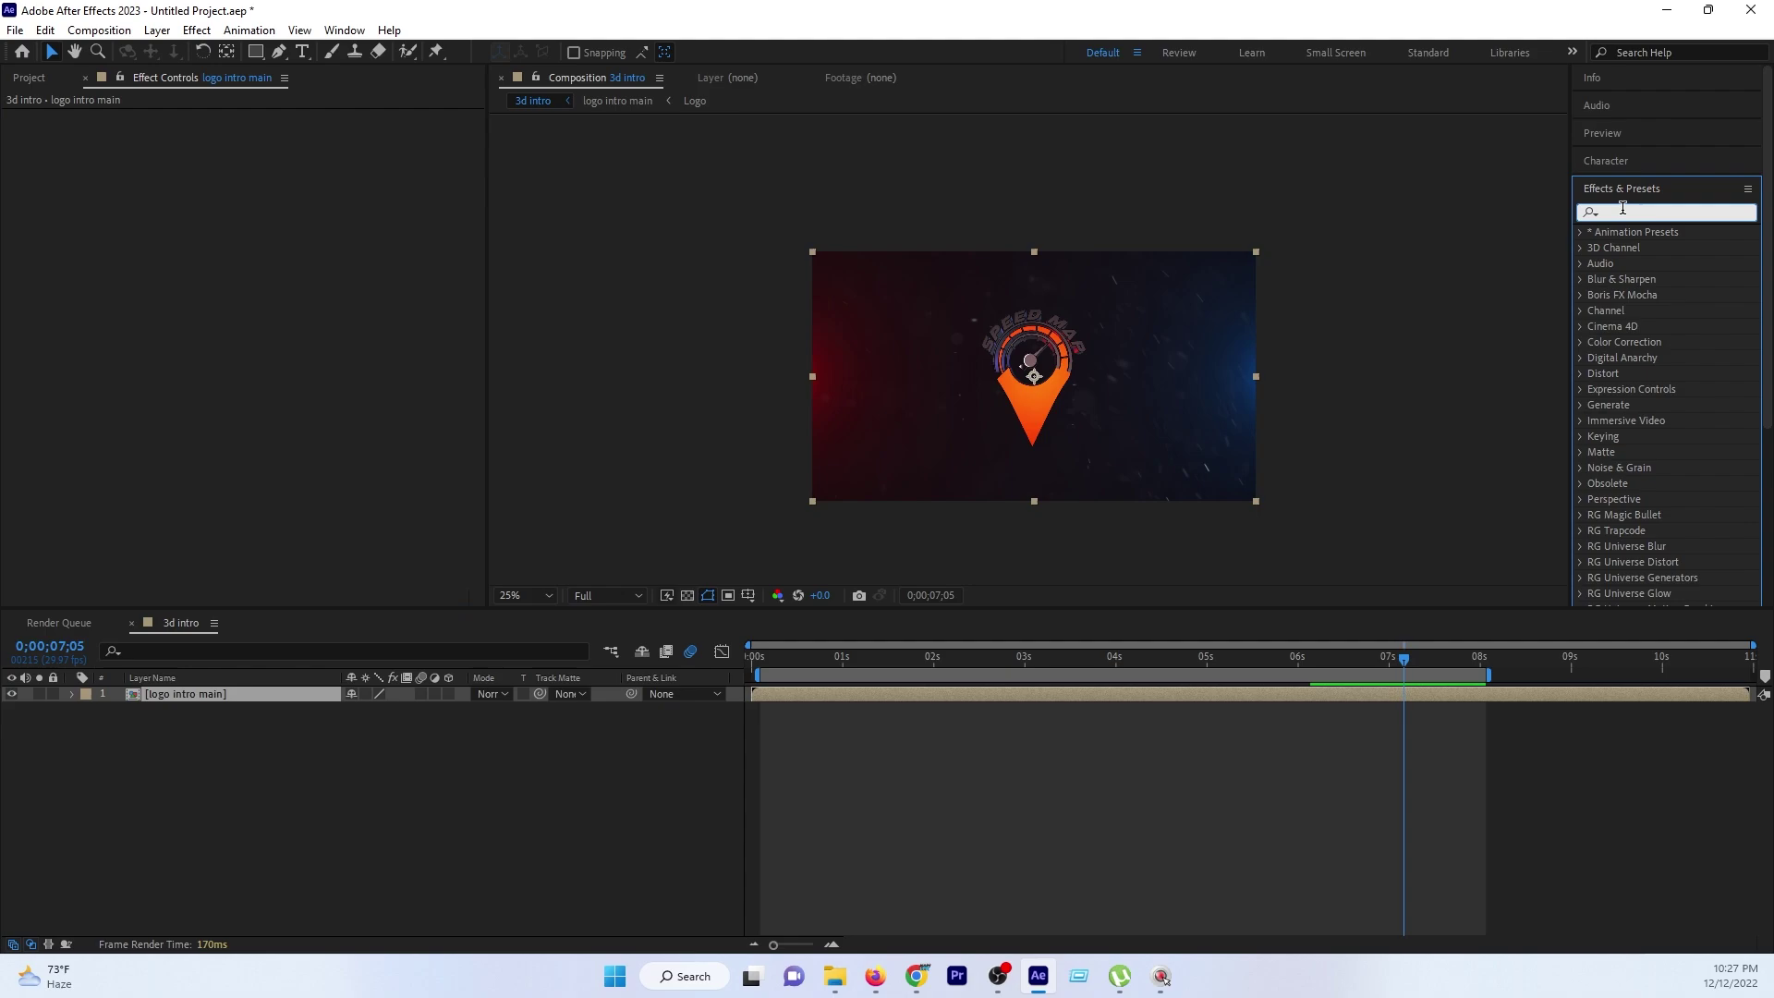
{"action": "type", "text": "curev"}
{"action": "key", "text": "BackSpace"}
{"action": "key", "text": "BackSpace"}
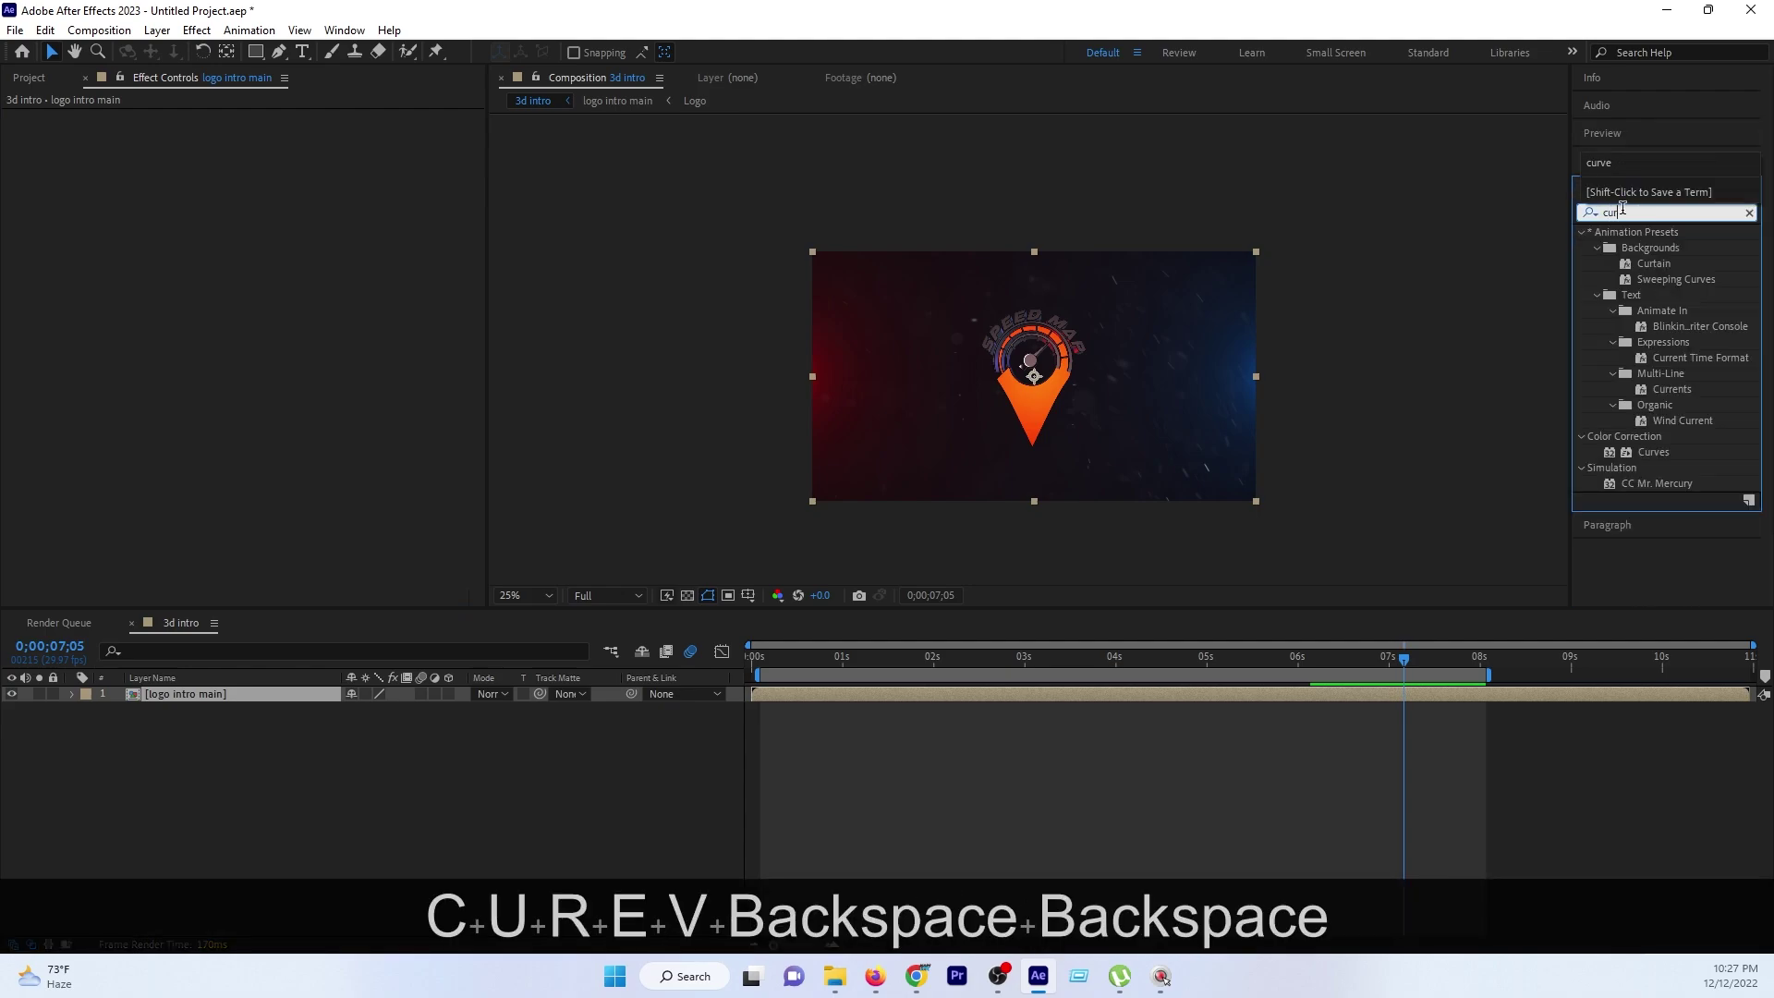
{"action": "type", "text": "ve"}
{"action": "double_click", "coordinate": [1653, 295]}
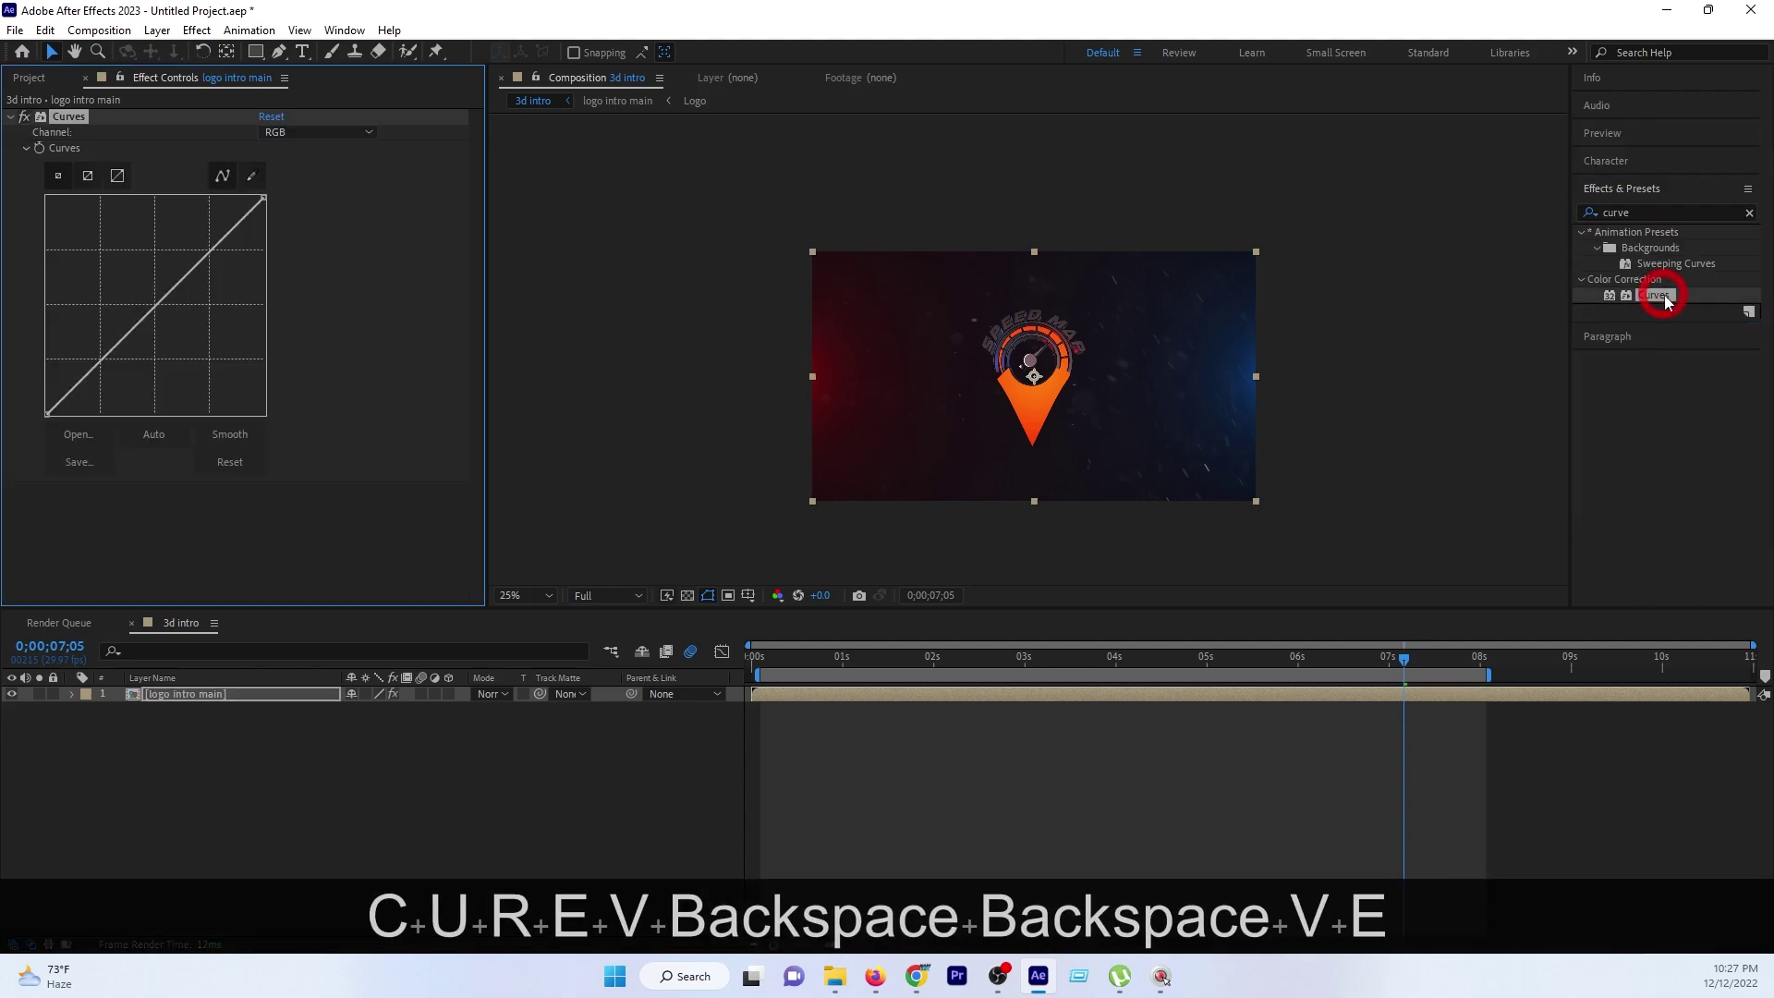
{"action": "left_click_drag", "start_coordinate": [159, 298], "coordinate": [173, 315]}
{"action": "key", "text": "period"}
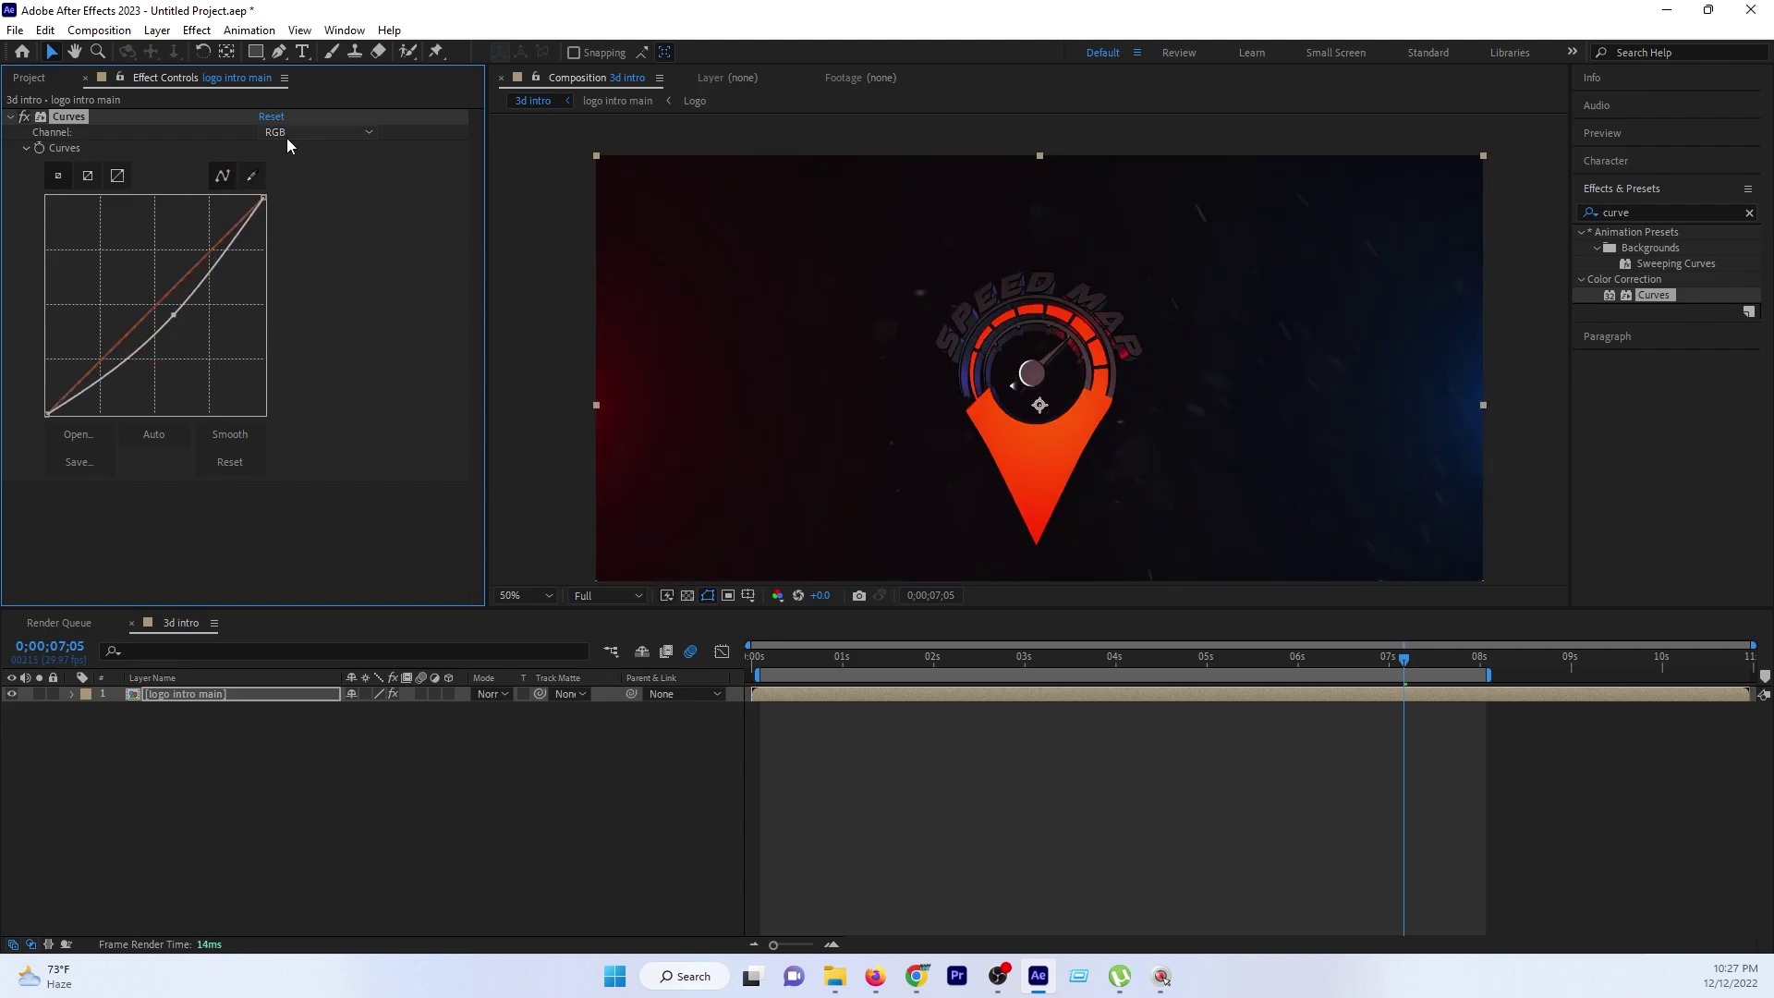
Bow the Red channel curve upward, then reshape the Blue channel curve.
{"action": "left_click", "coordinate": [287, 132]}
{"action": "left_click", "coordinate": [296, 172]}
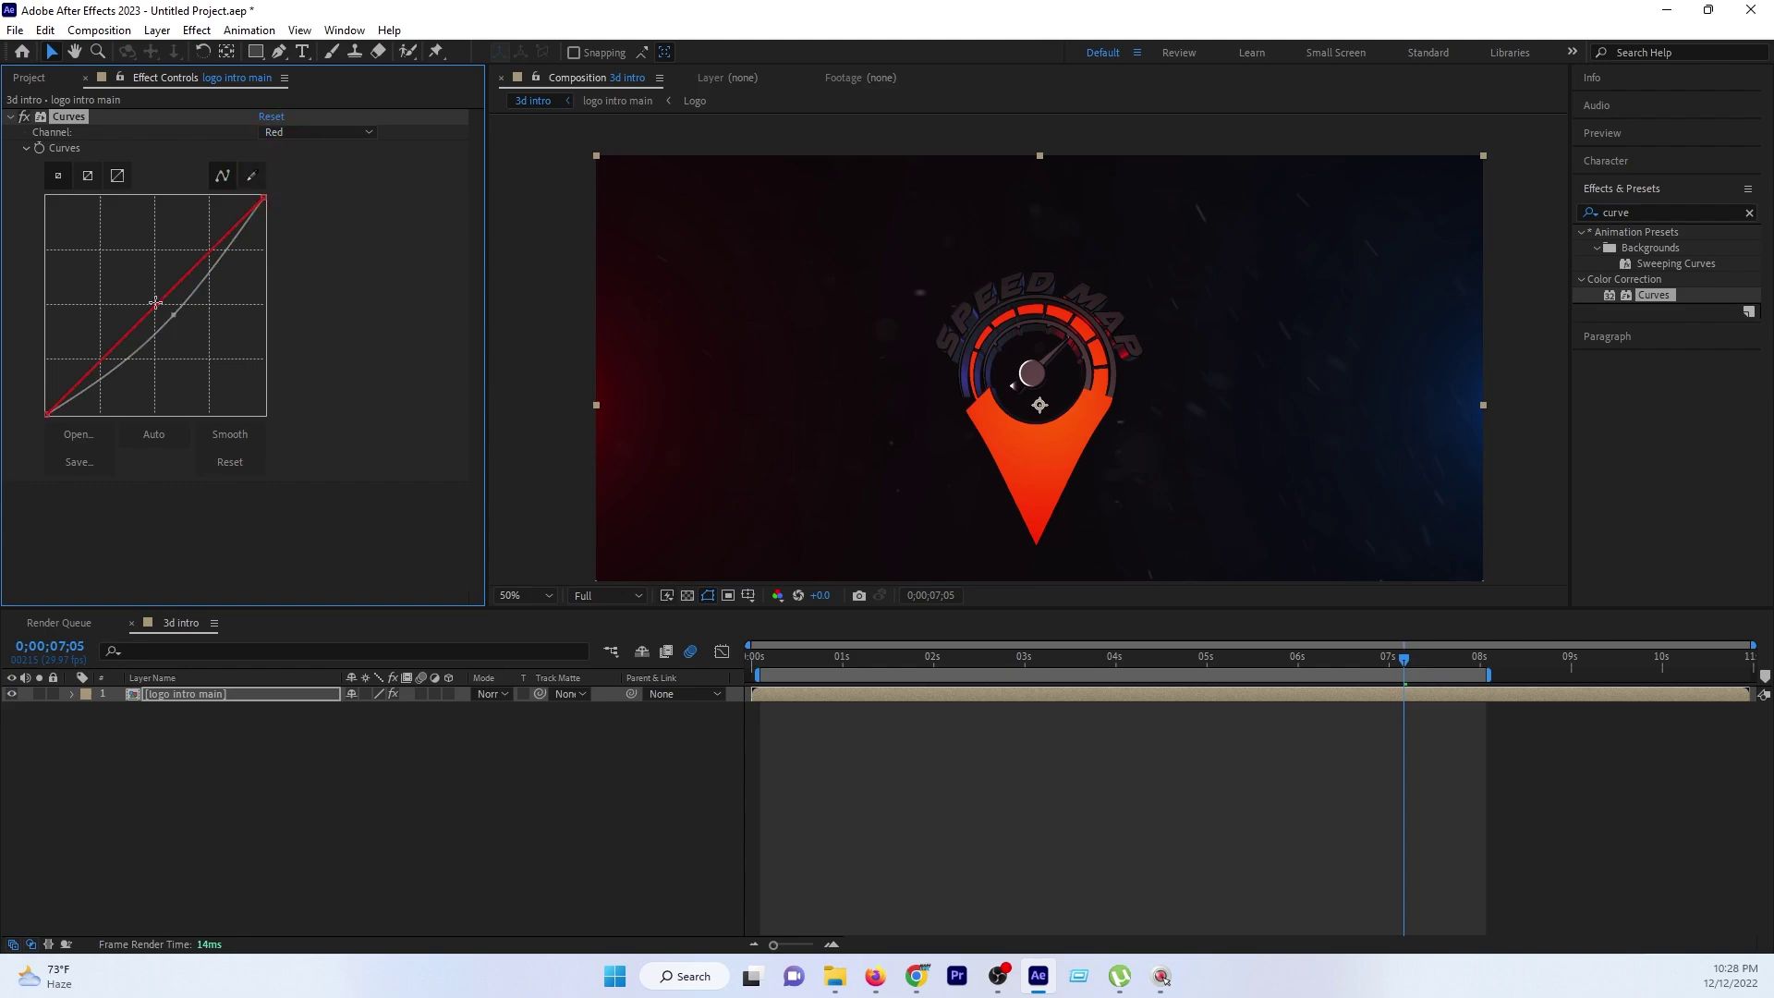
{"action": "left_click_drag", "start_coordinate": [155, 302], "coordinate": [135, 285]}
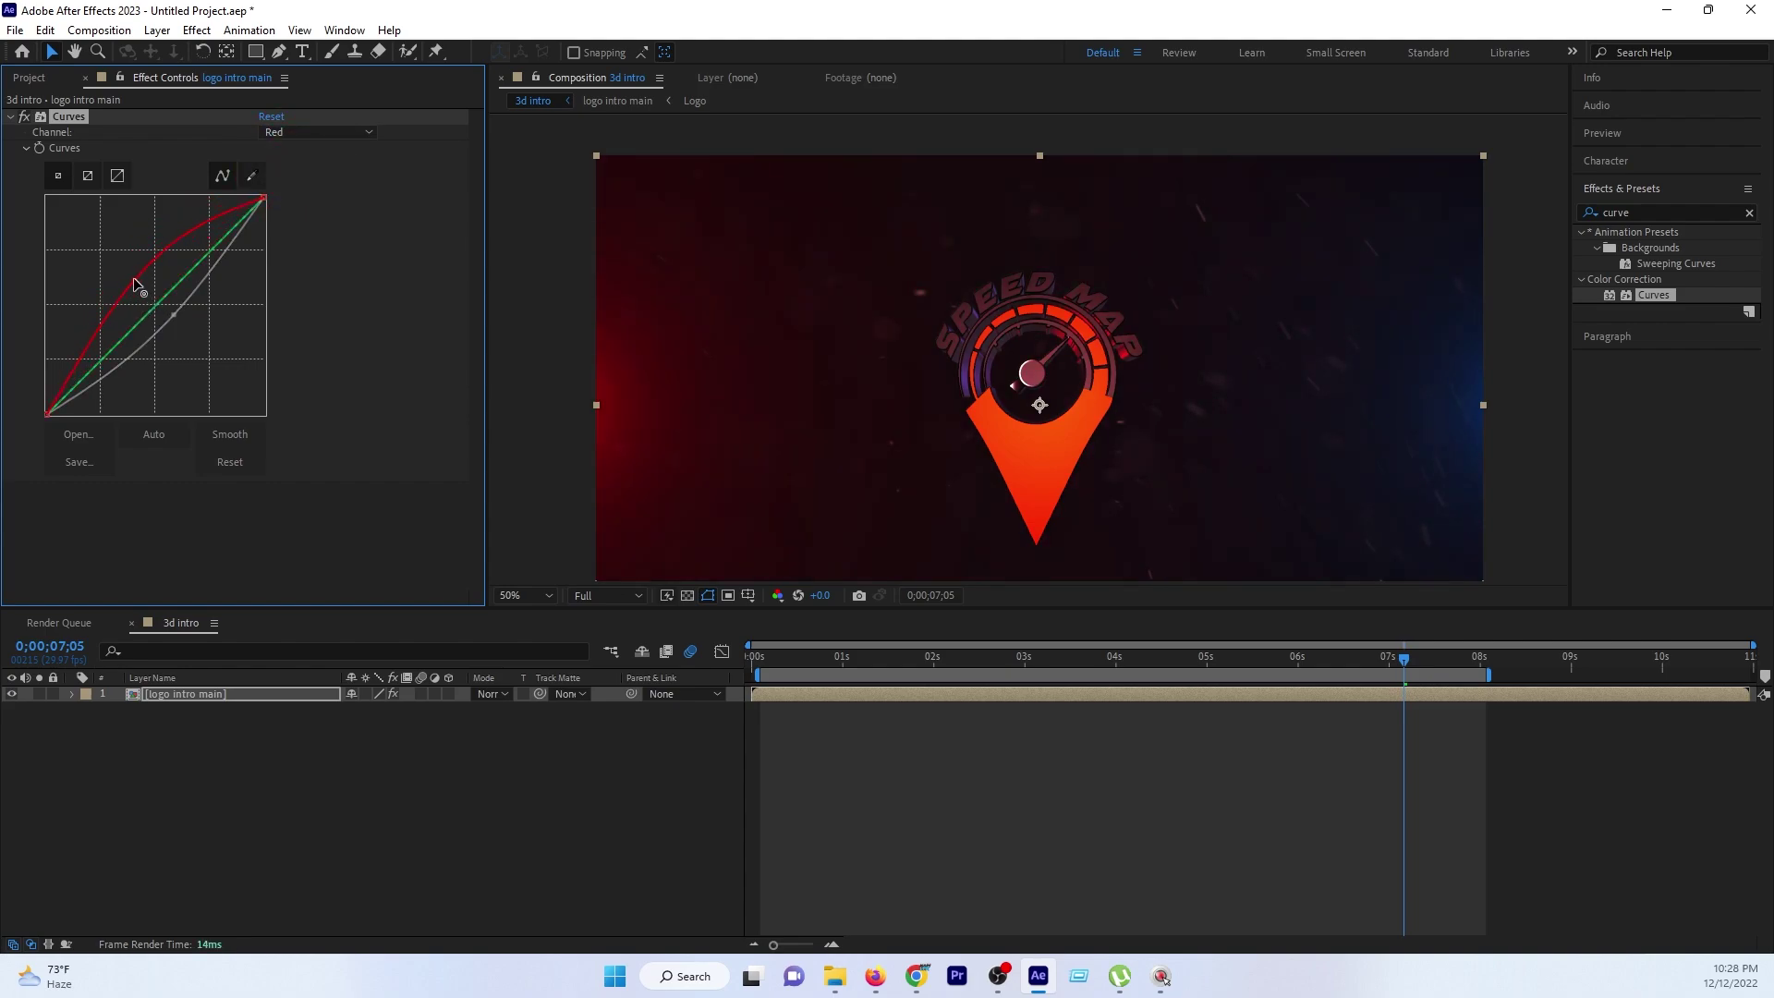
{"action": "left_click", "coordinate": [135, 285]}
{"action": "left_click", "coordinate": [293, 131]}
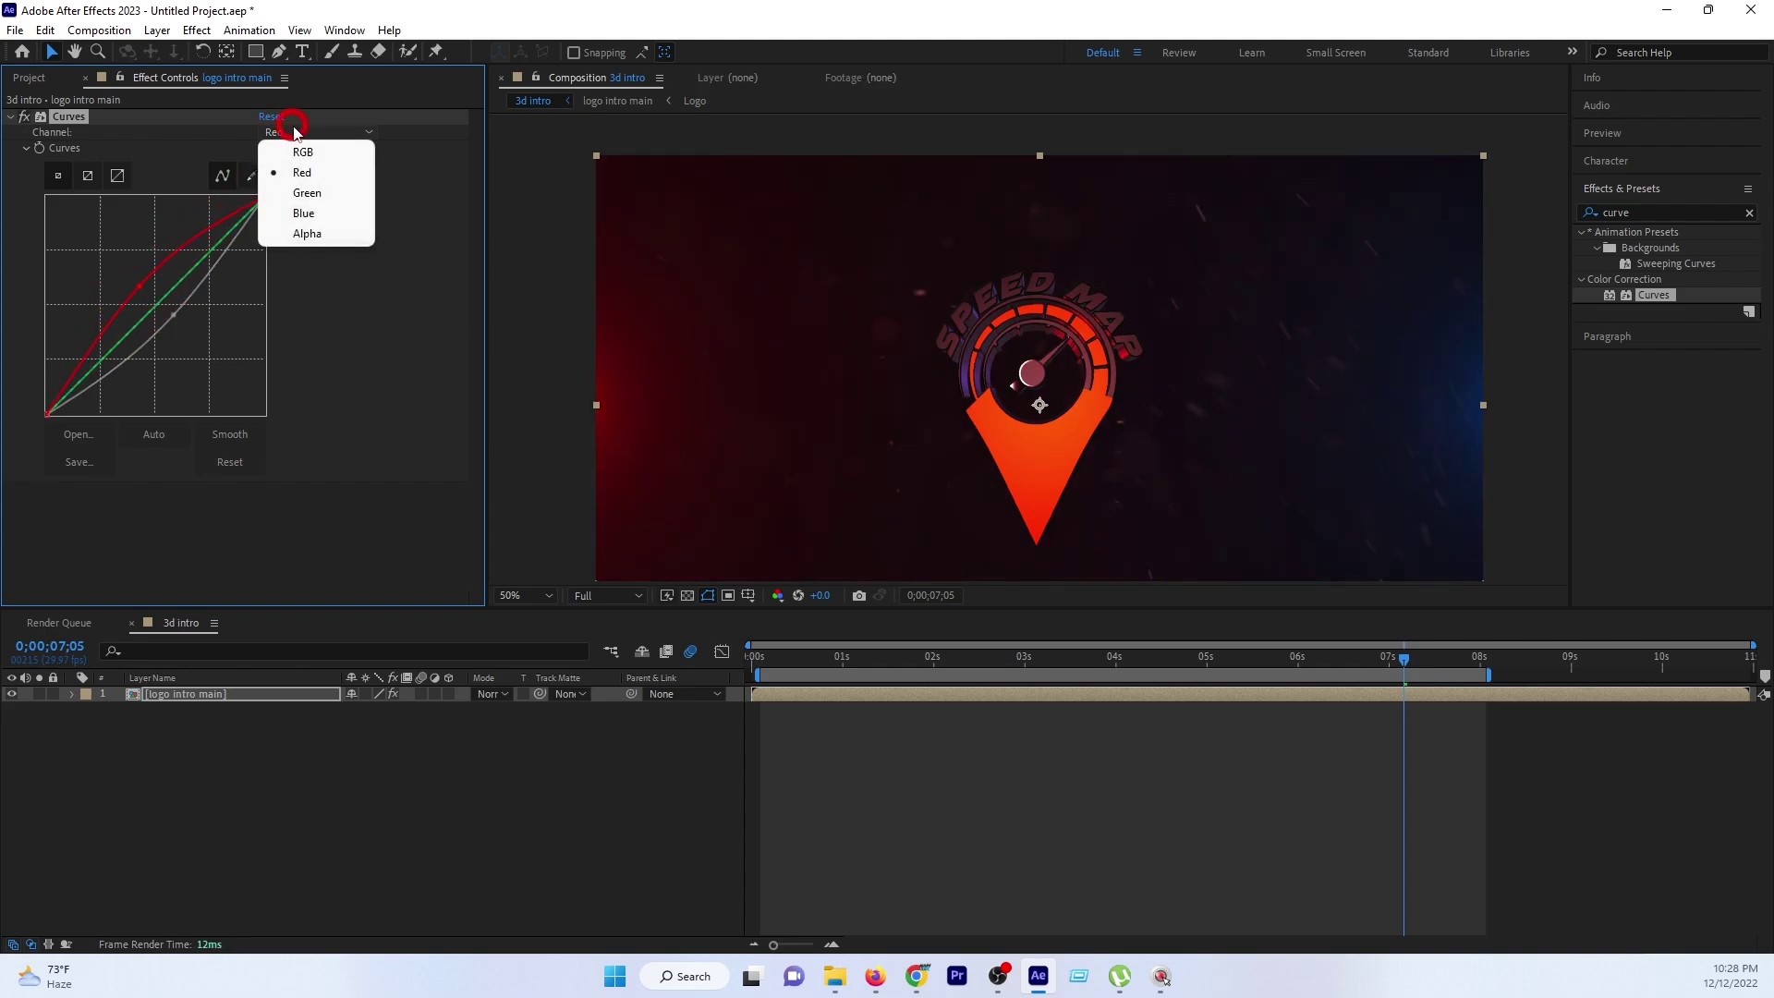
{"action": "left_click", "coordinate": [303, 213]}
{"action": "mouse_move", "coordinate": [159, 294]}
{"action": "left_mouse_down"}
{"action": "mouse_move", "coordinate": [184, 323]}
{"action": "mouse_move", "coordinate": [140, 299]}
{"action": "left_mouse_up"}
{"action": "scroll", "coordinate": [1063, 430], "scroll_direction": "down", "scroll_amount": 2}
{"action": "scroll", "coordinate": [1062, 429], "scroll_direction": "up", "scroll_amount": 2}
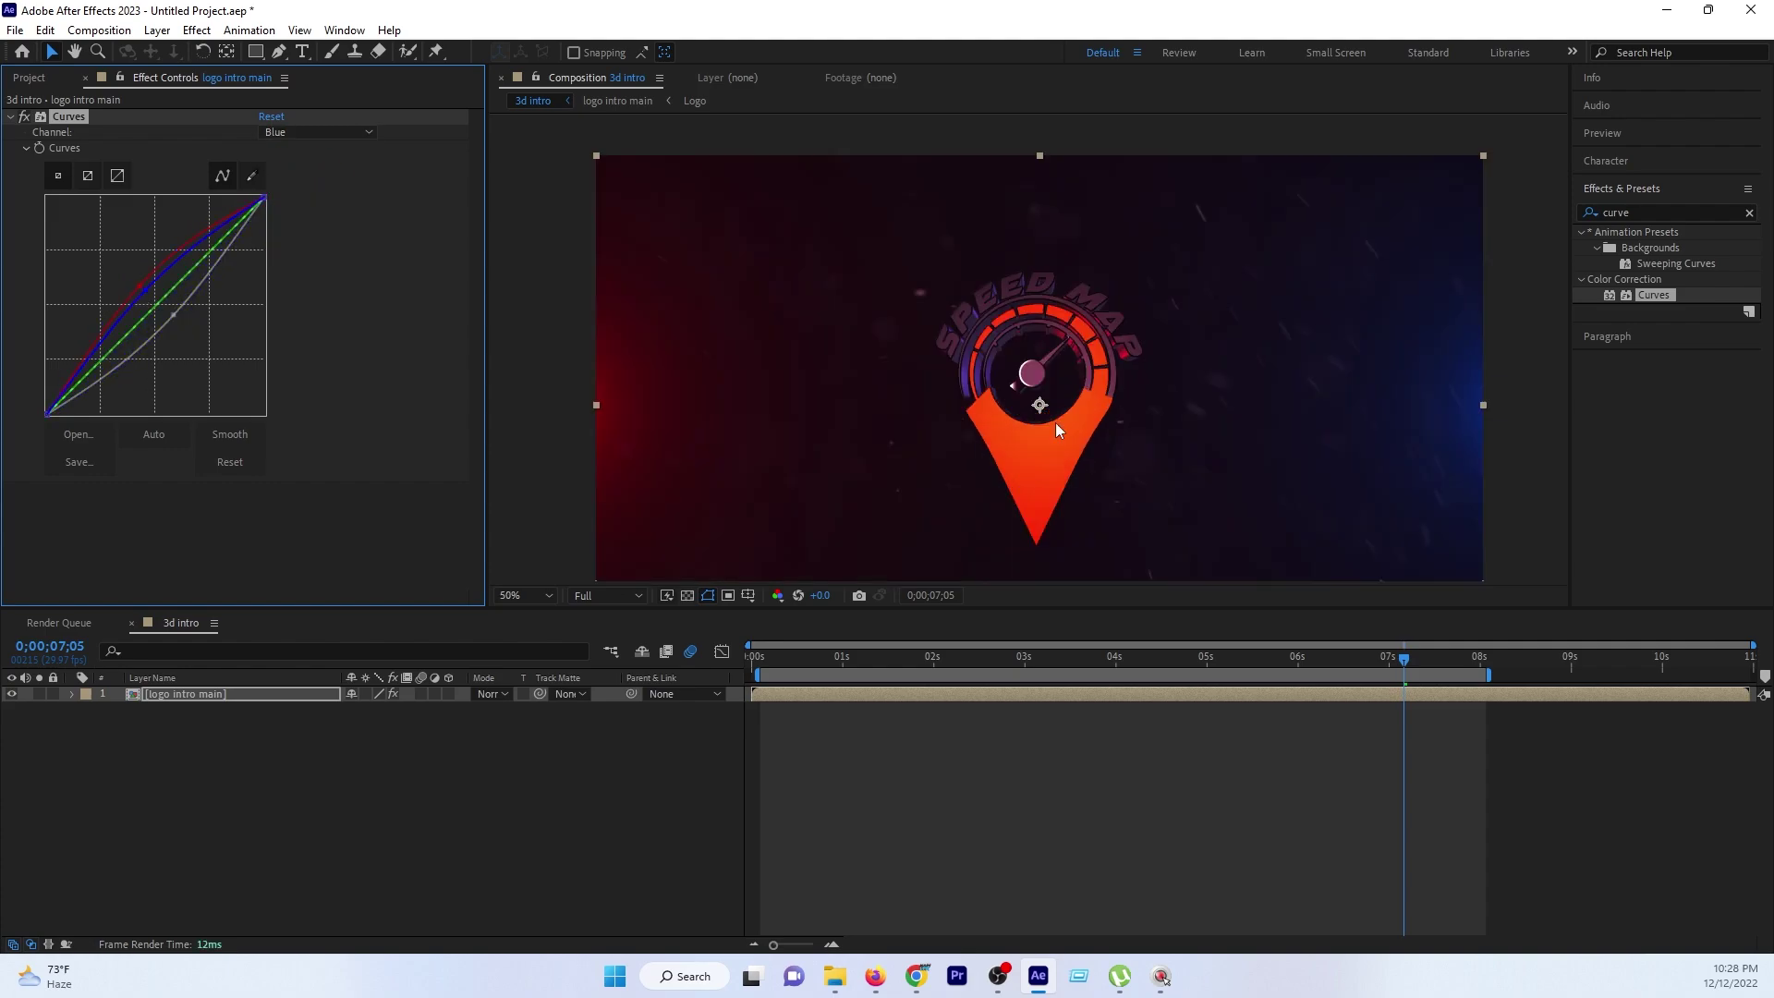
{"action": "scroll", "coordinate": [1058, 430], "scroll_direction": "down", "scroll_amount": 2}
{"action": "left_click", "coordinate": [289, 694]}
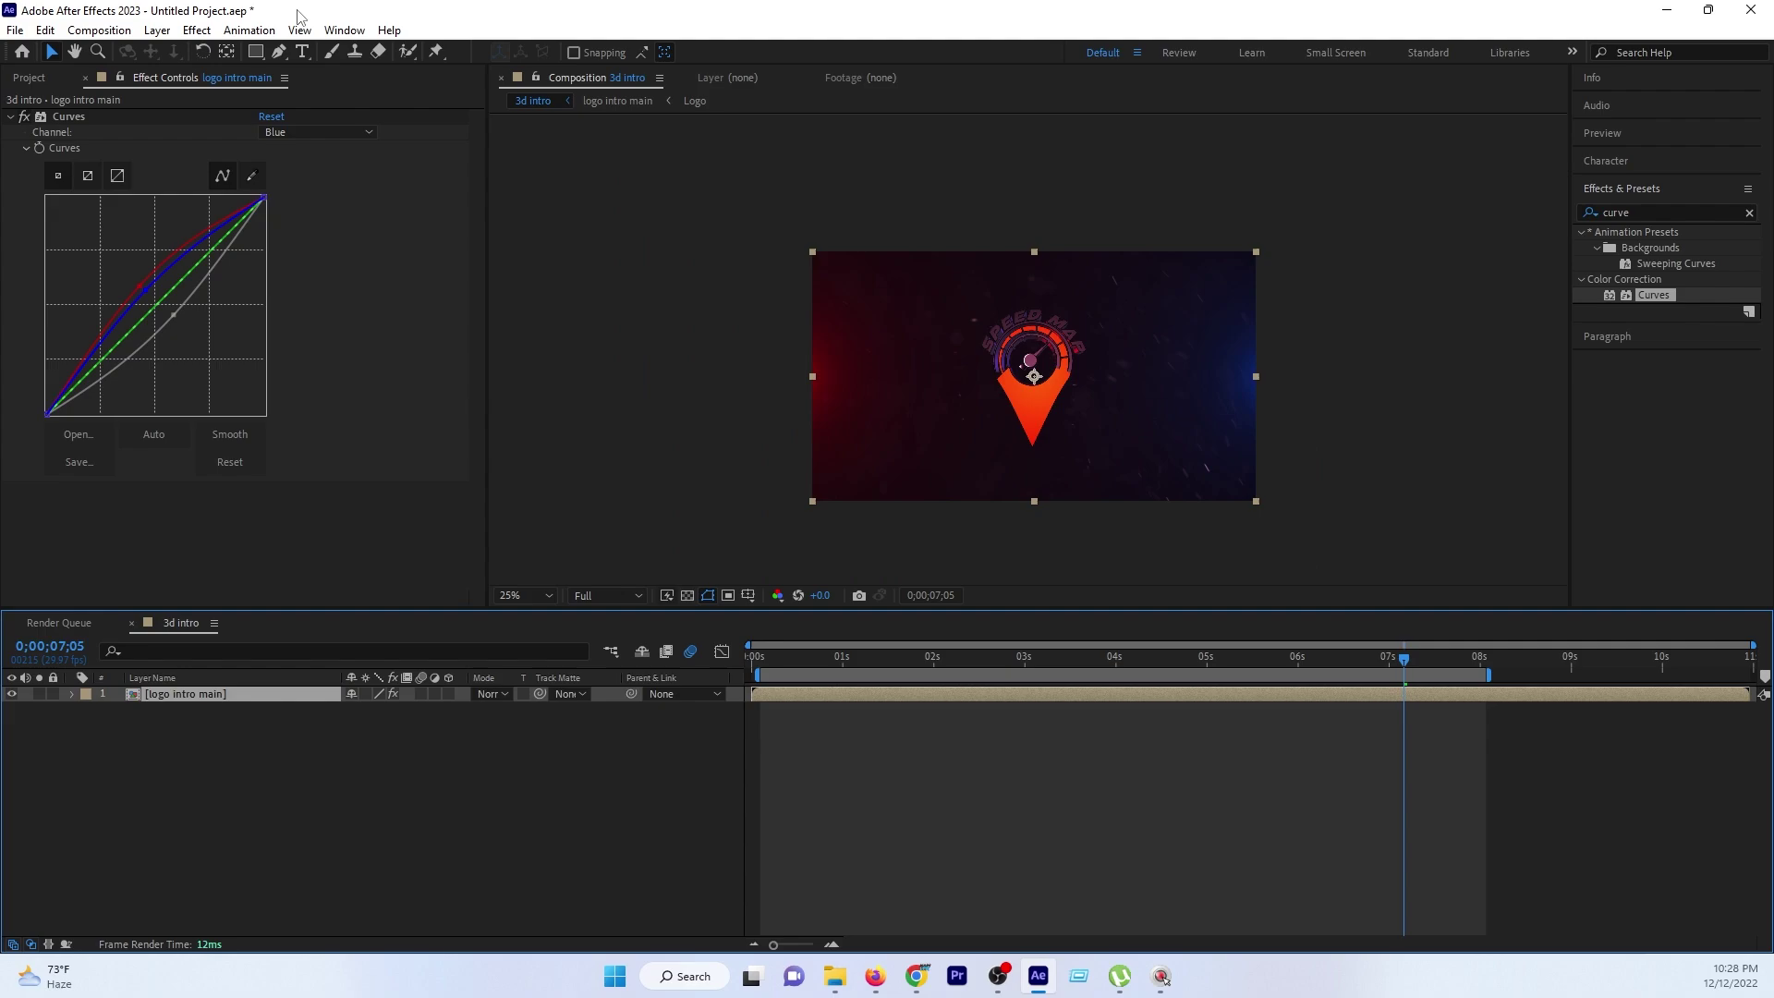
Draw a wide rectangular mask across the layer, leaving black bars top and bottom.
{"action": "left_click", "coordinate": [258, 53]}
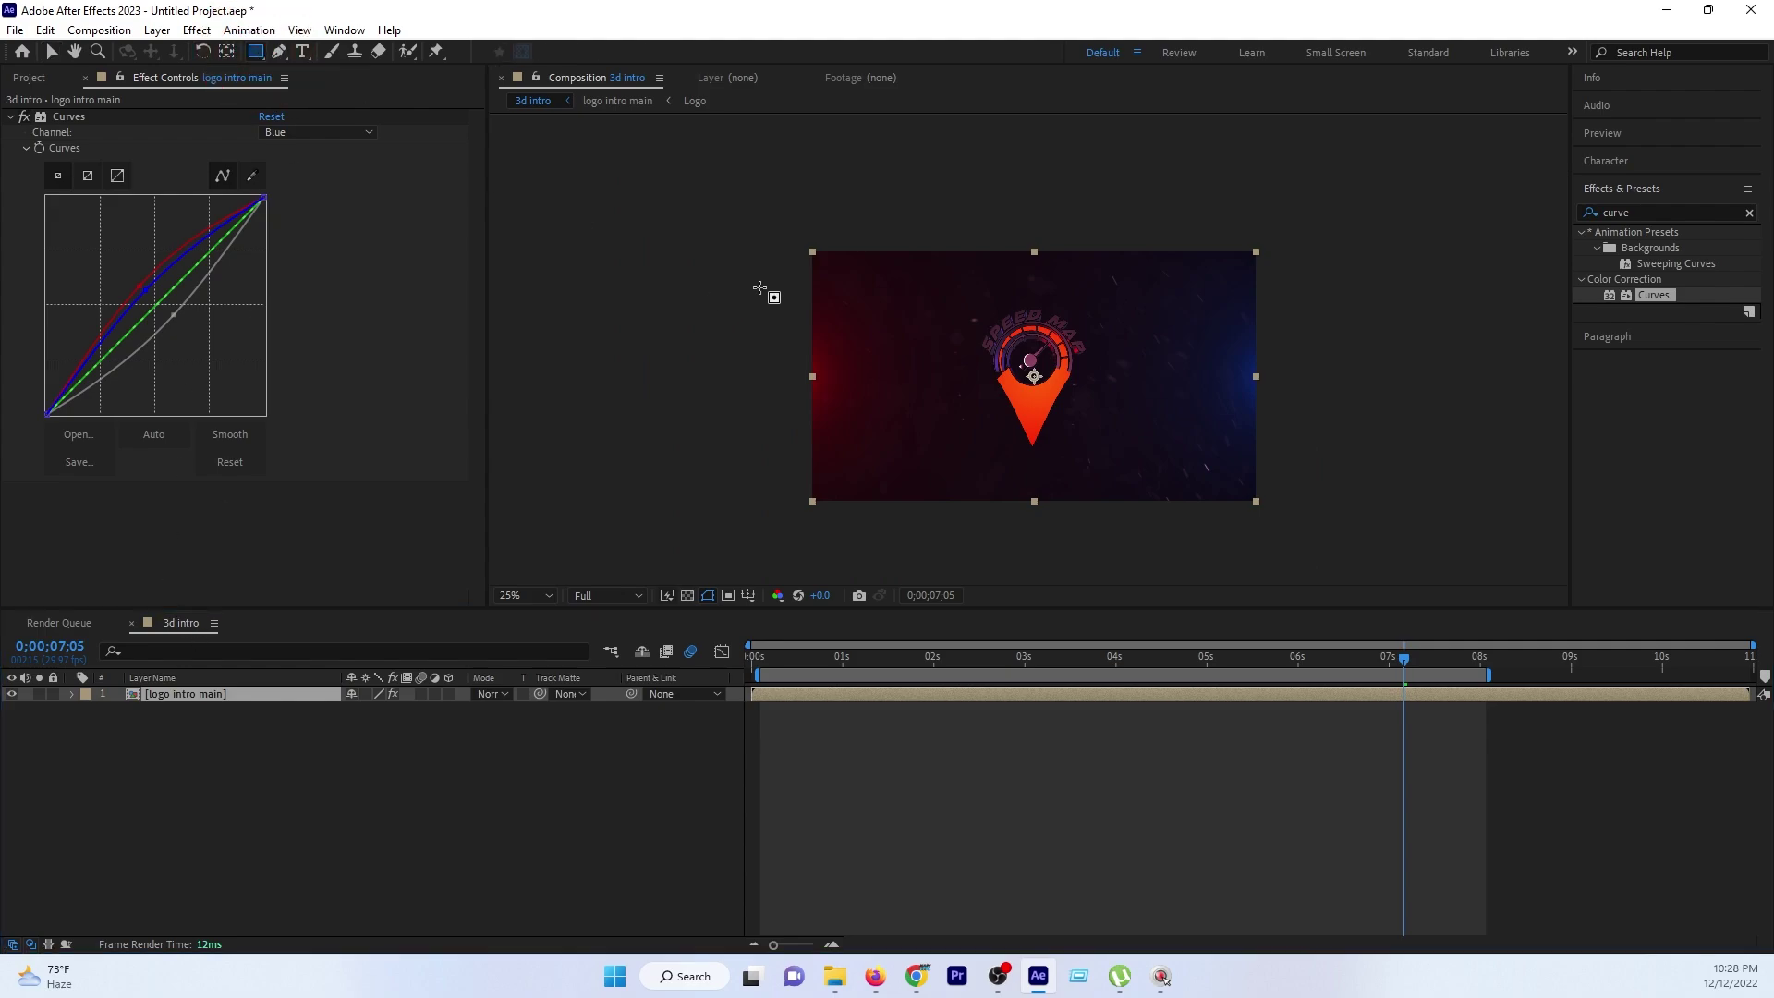
{"action": "mouse_move", "coordinate": [759, 286]}
{"action": "left_mouse_down"}
{"action": "mouse_move", "coordinate": [1135, 376]}
{"action": "mouse_move", "coordinate": [1333, 459]}
{"action": "mouse_move", "coordinate": [1319, 470]}
{"action": "left_mouse_up"}
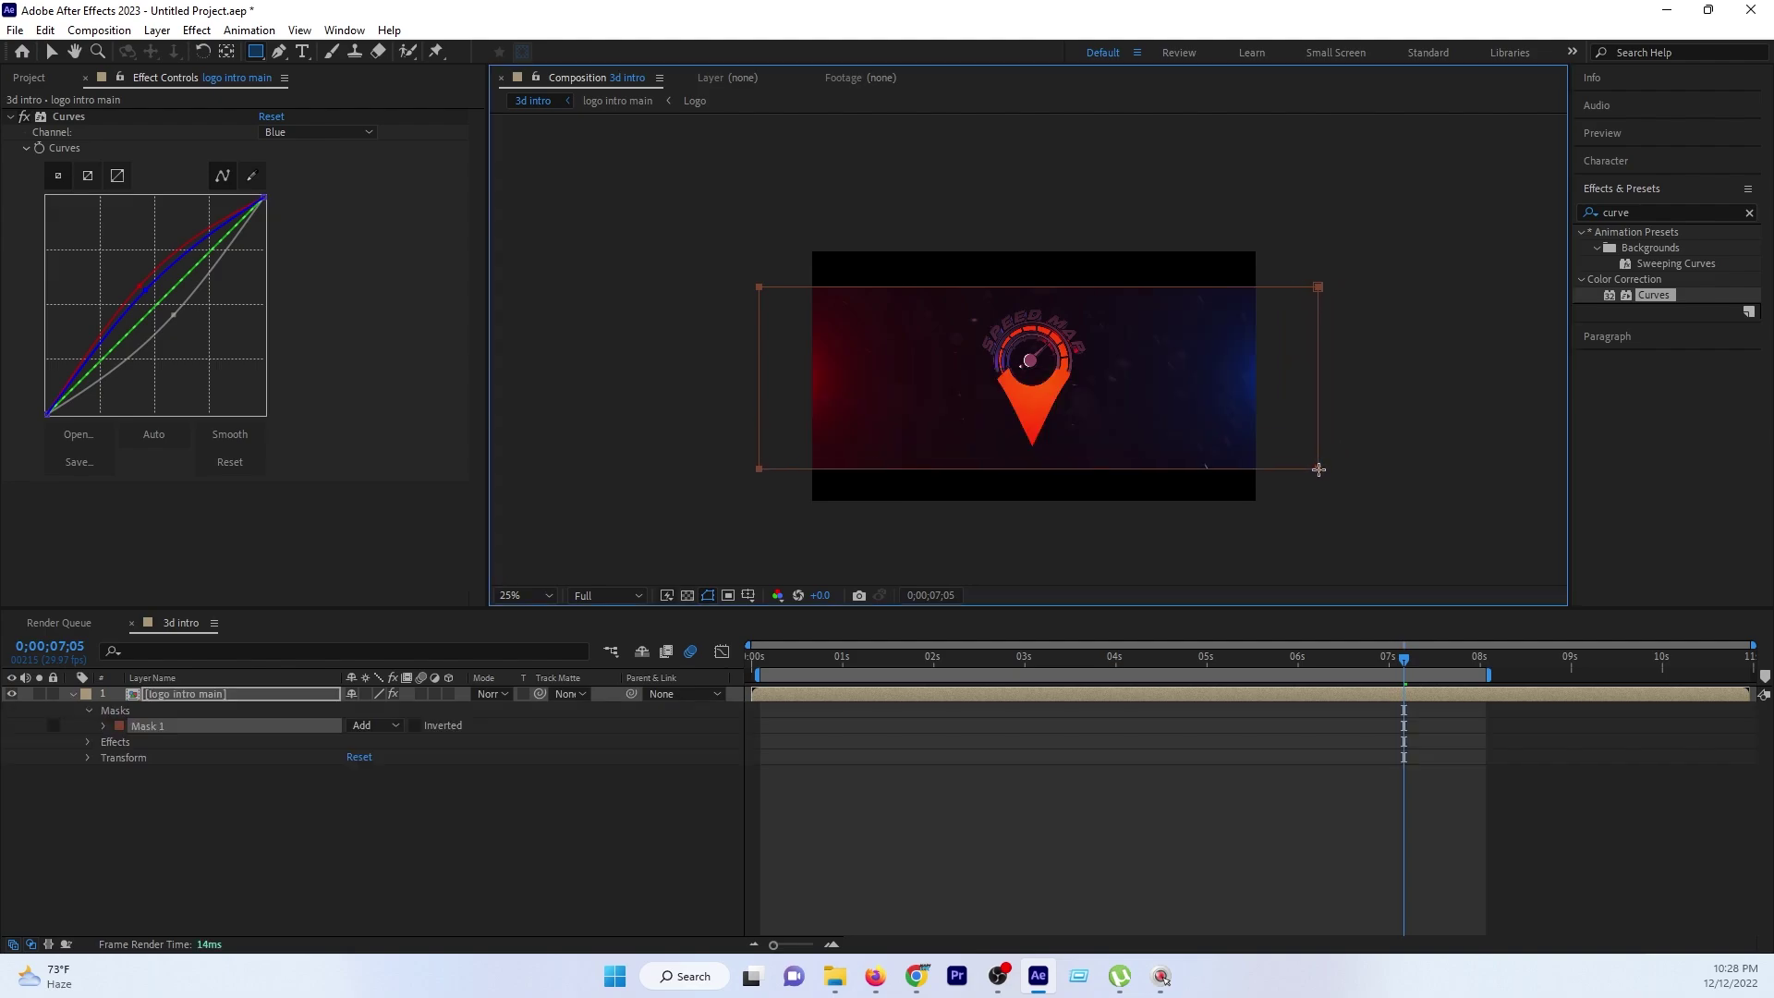
{"action": "left_click", "coordinate": [601, 868]}
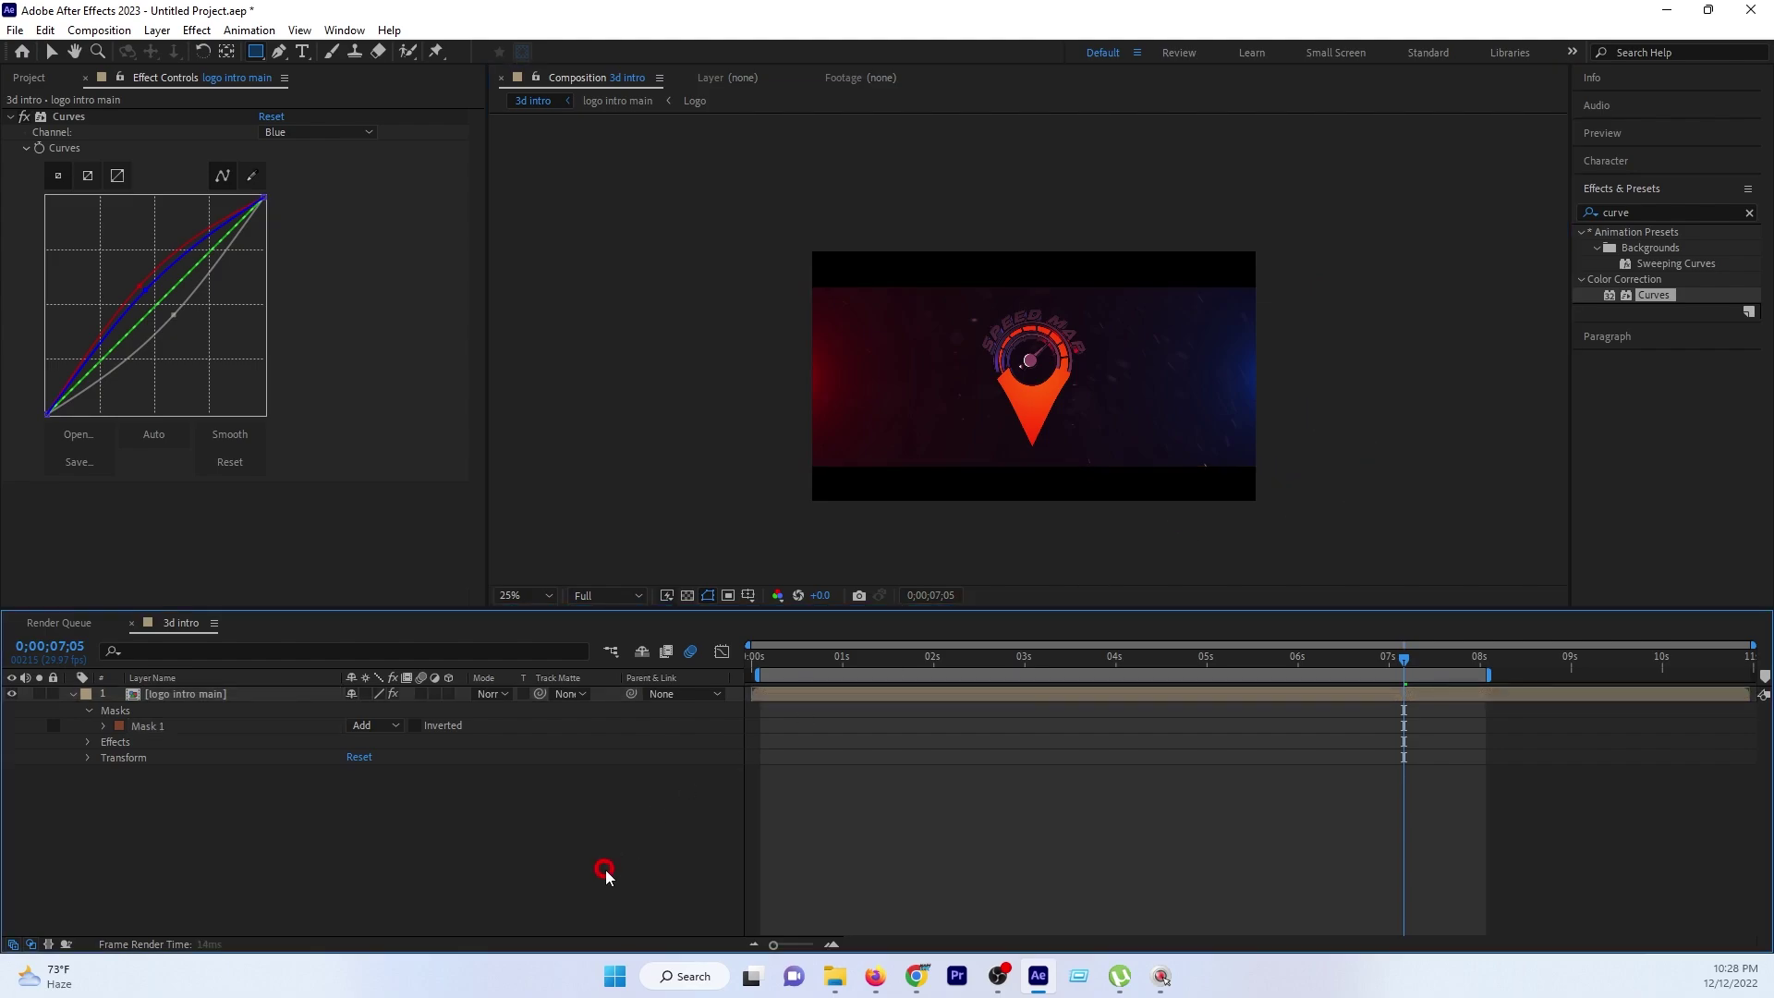
Scrub through the intro to check the letterbox and collapse the layer's mask properties.
{"action": "key", "text": "period"}
{"action": "key", "text": "period"}
{"action": "key", "text": "comma"}
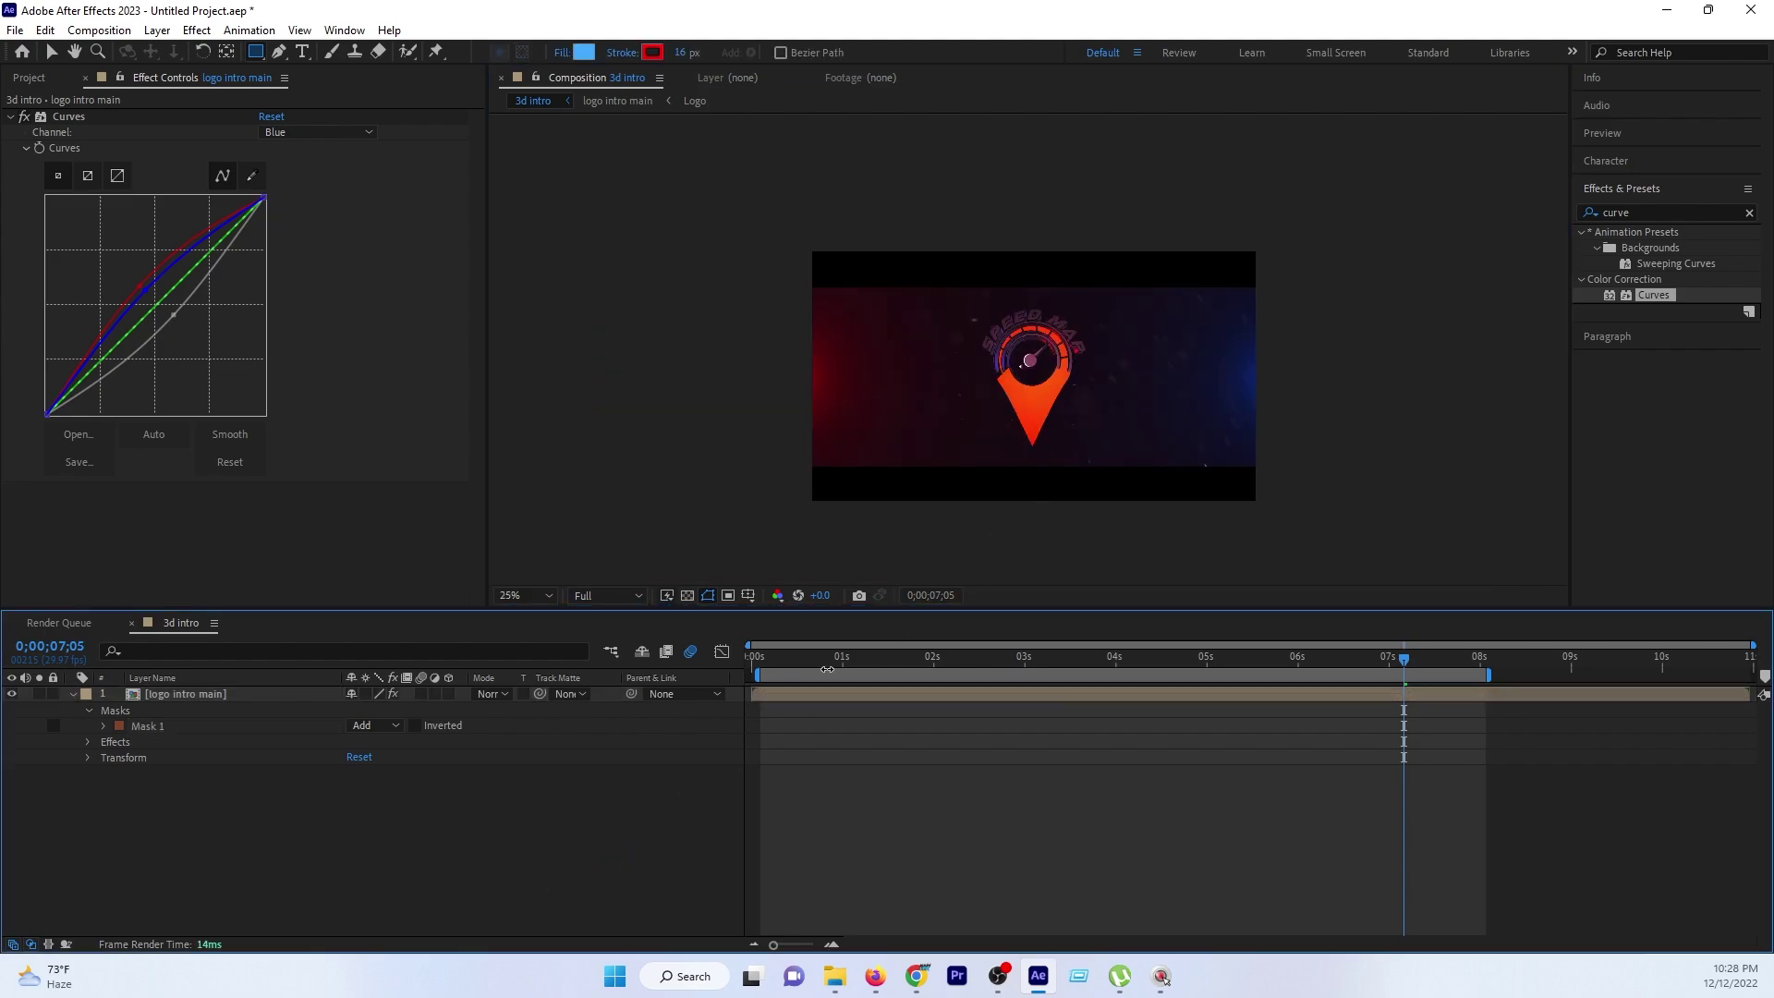
{"action": "left_click", "coordinate": [829, 661]}
{"action": "left_click_drag", "start_coordinate": [833, 667], "coordinate": [1384, 658]}
{"action": "left_click", "coordinate": [186, 697]}
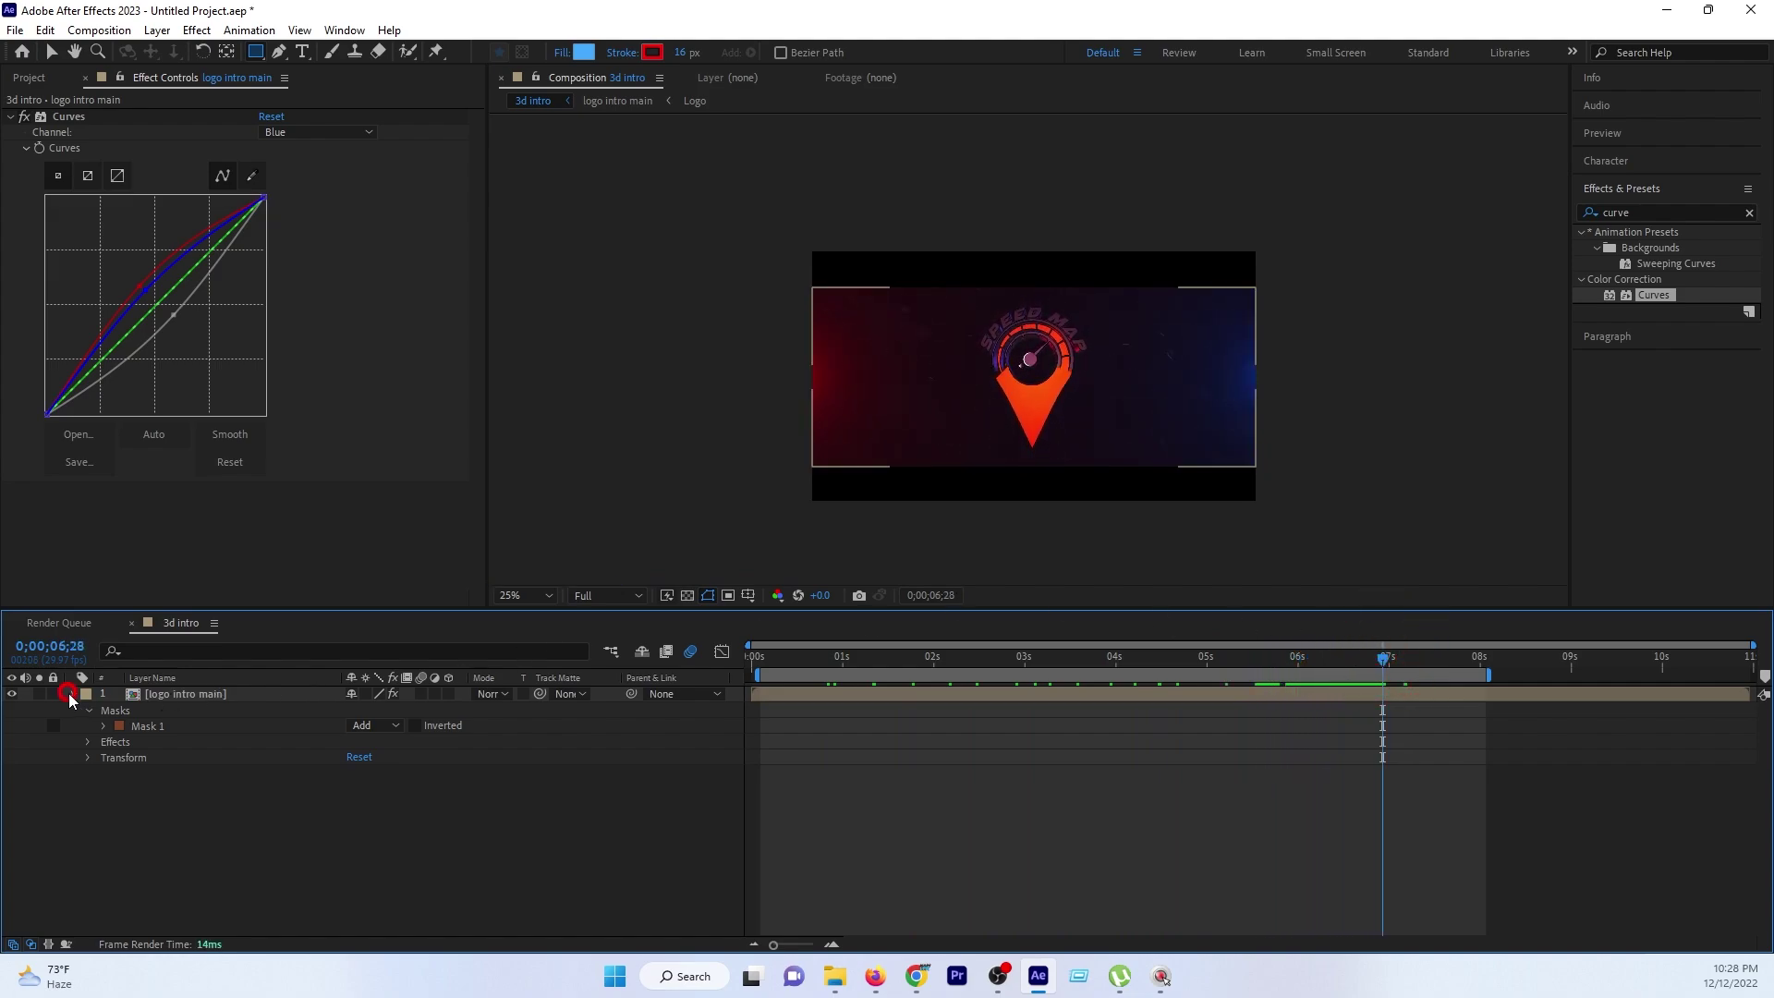
{"action": "left_click", "coordinate": [71, 694]}
{"action": "key", "text": "period"}
{"action": "key", "text": "period"}
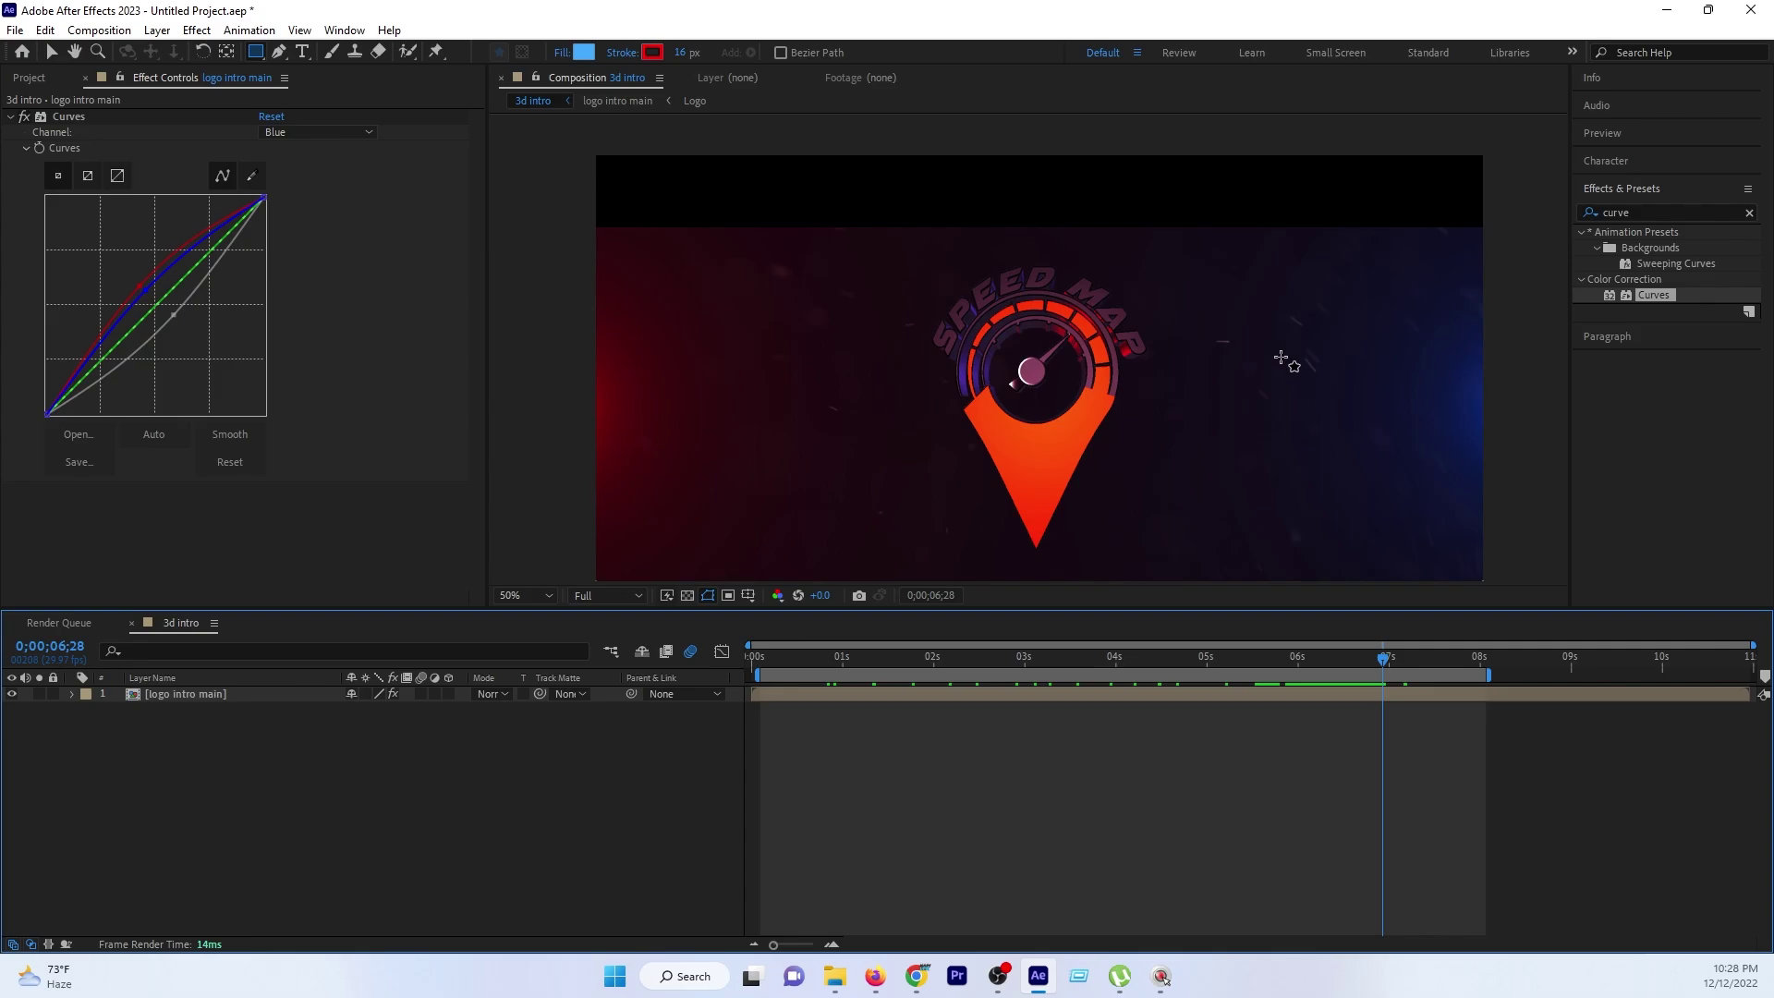
{"action": "left_click", "coordinate": [207, 700]}
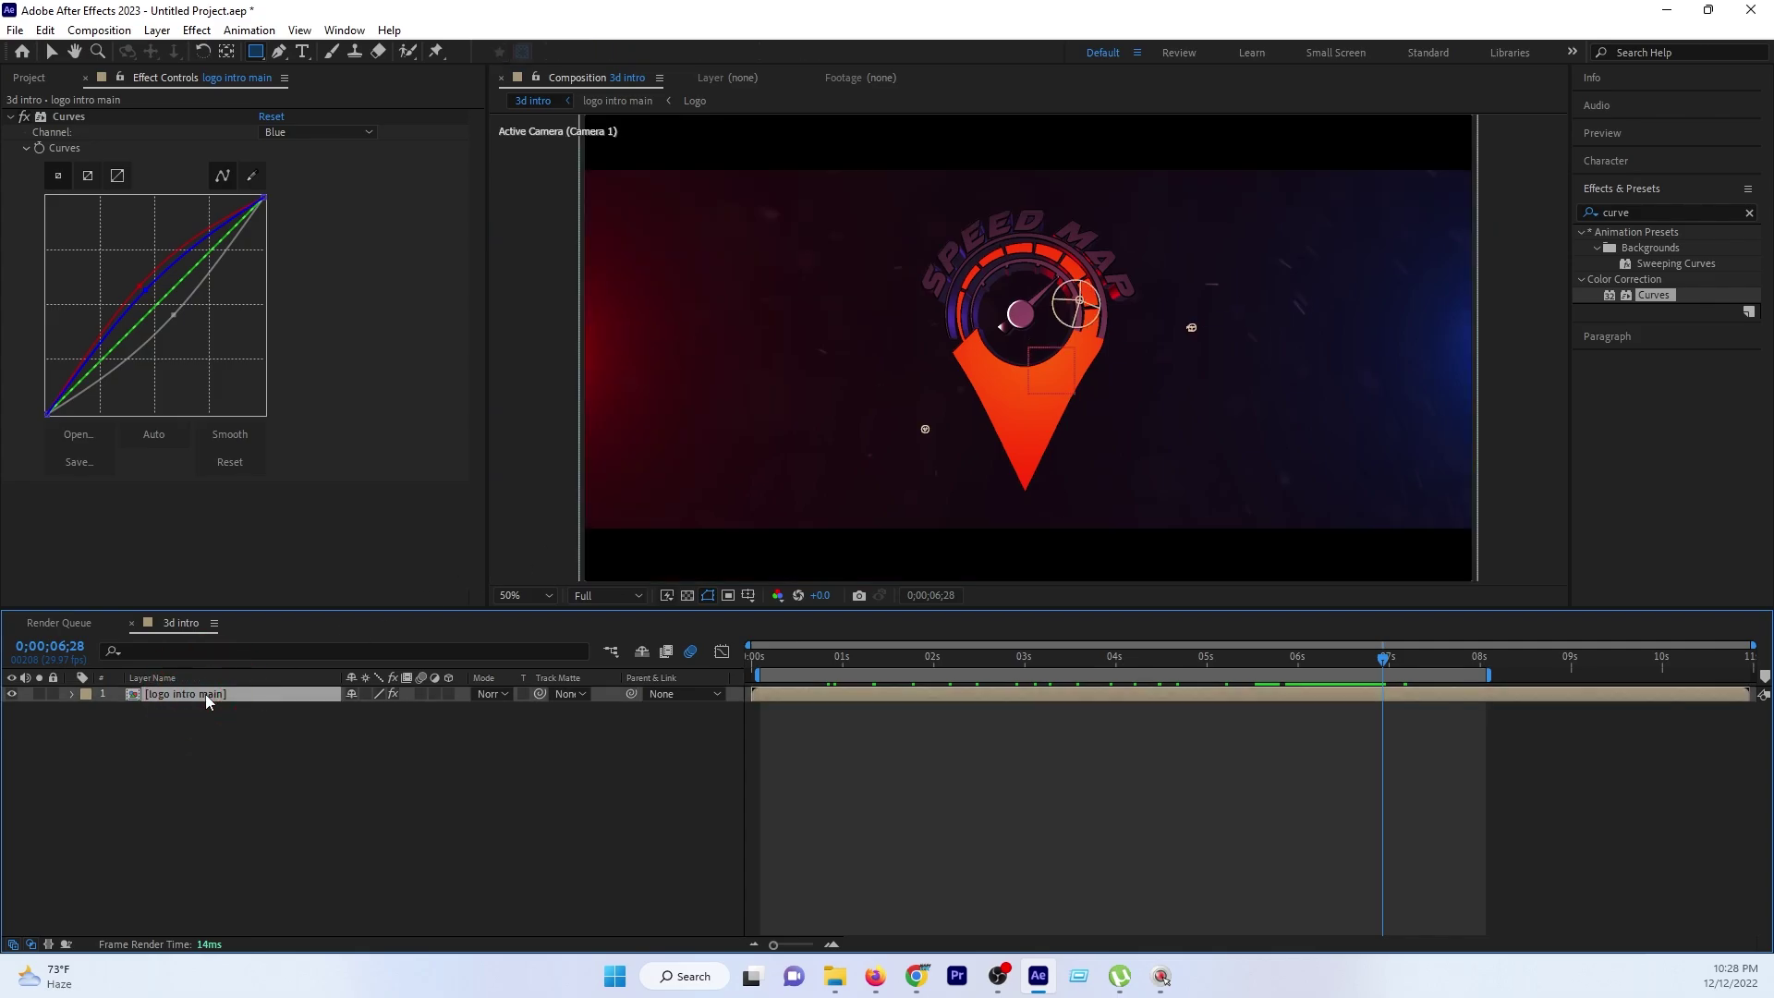
Inside logo intro main, duplicate Dust 01.mp4 and place the copy above the e3d layer.
{"action": "double_click", "coordinate": [205, 695]}
{"action": "left_click", "coordinate": [161, 850]}
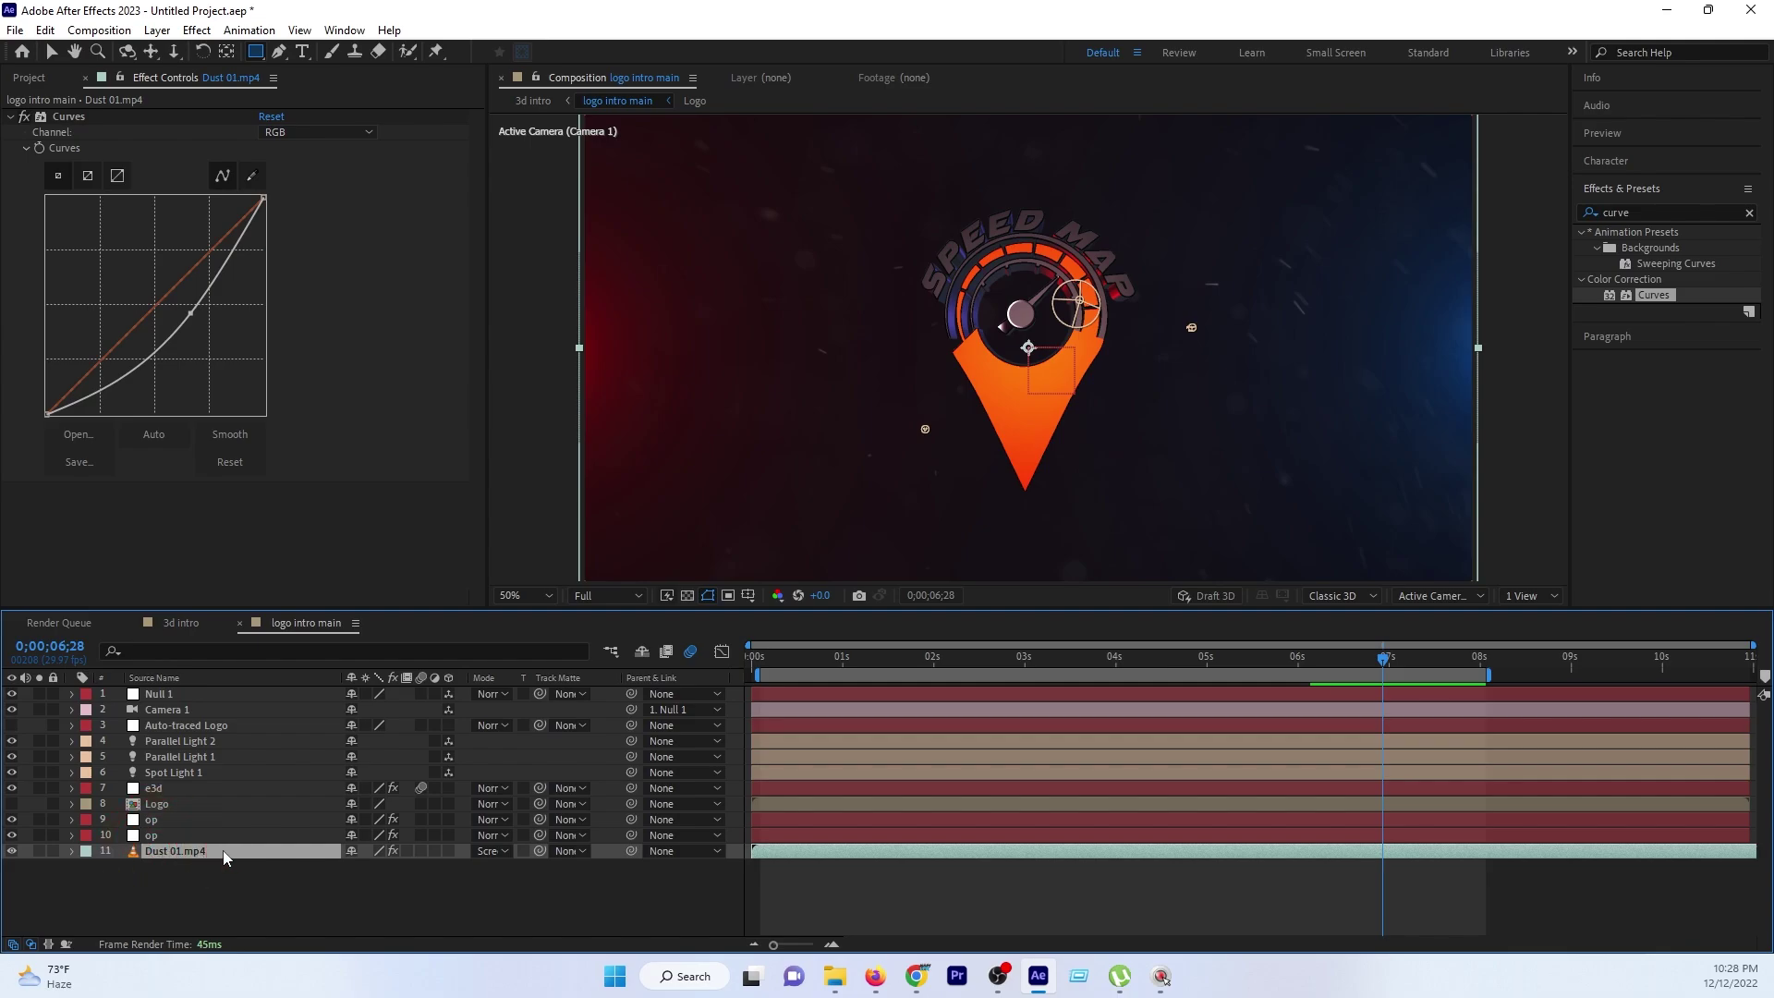
{"action": "key", "text": "ctrl+d"}
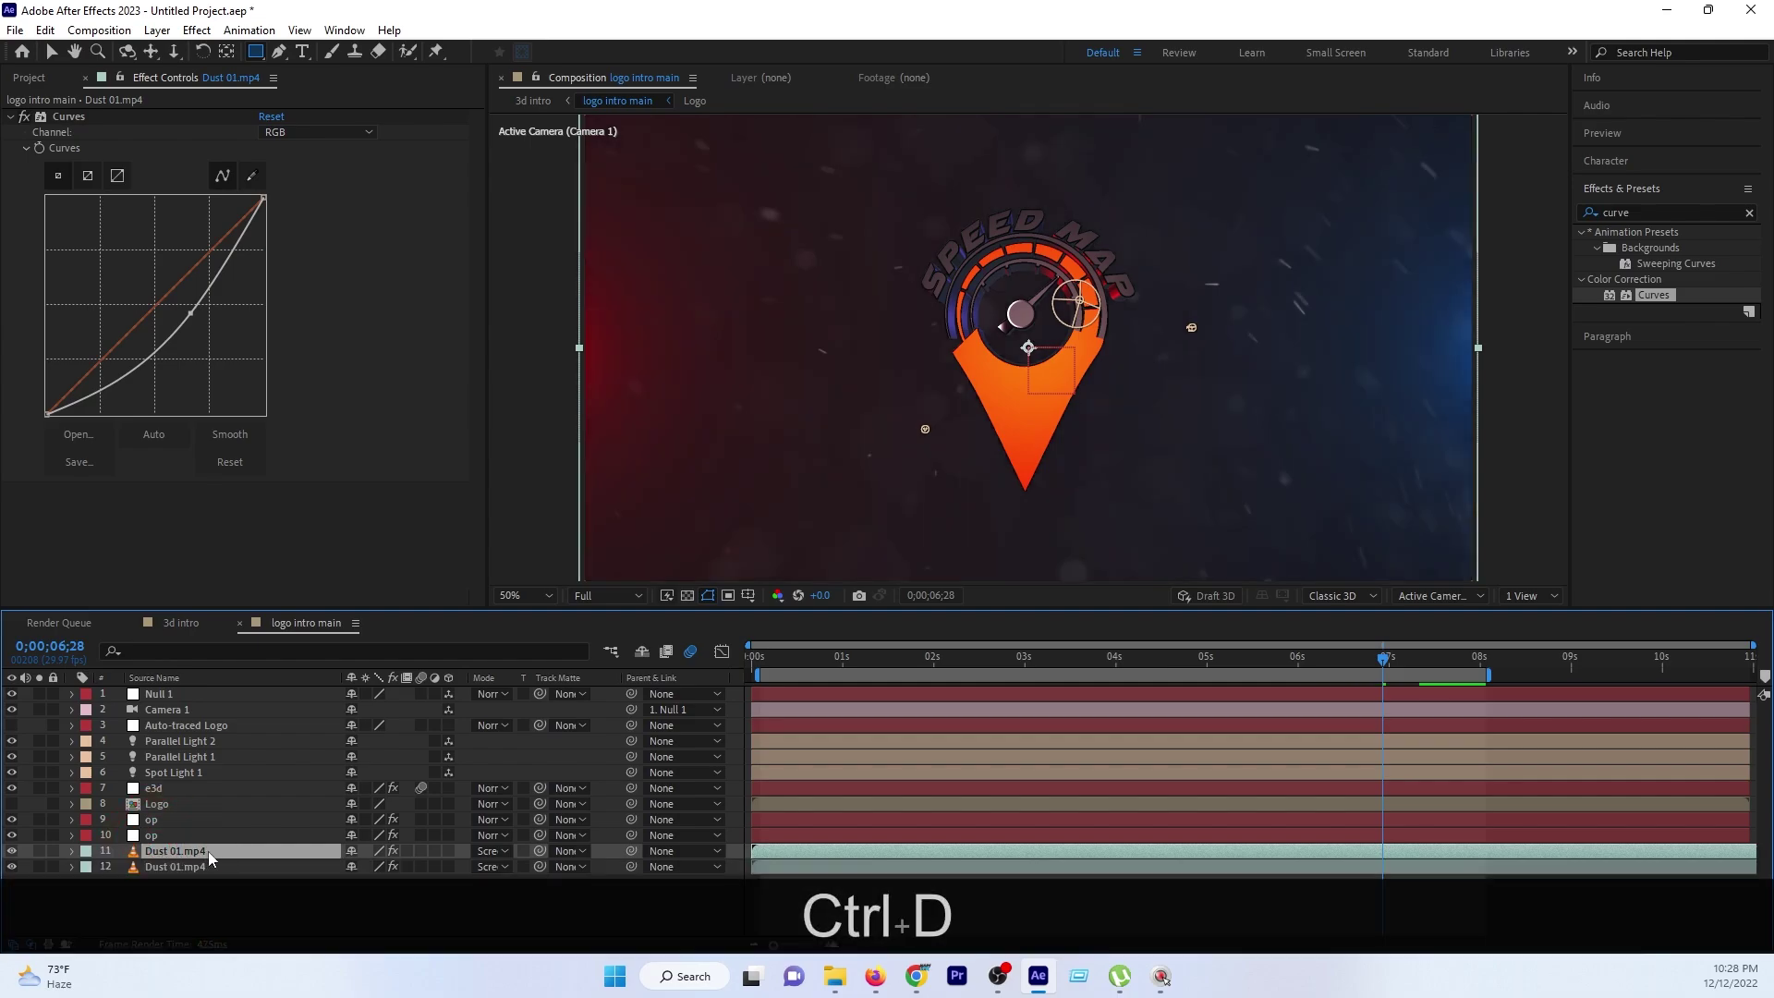
{"action": "left_click_drag", "start_coordinate": [208, 851], "coordinate": [220, 776]}
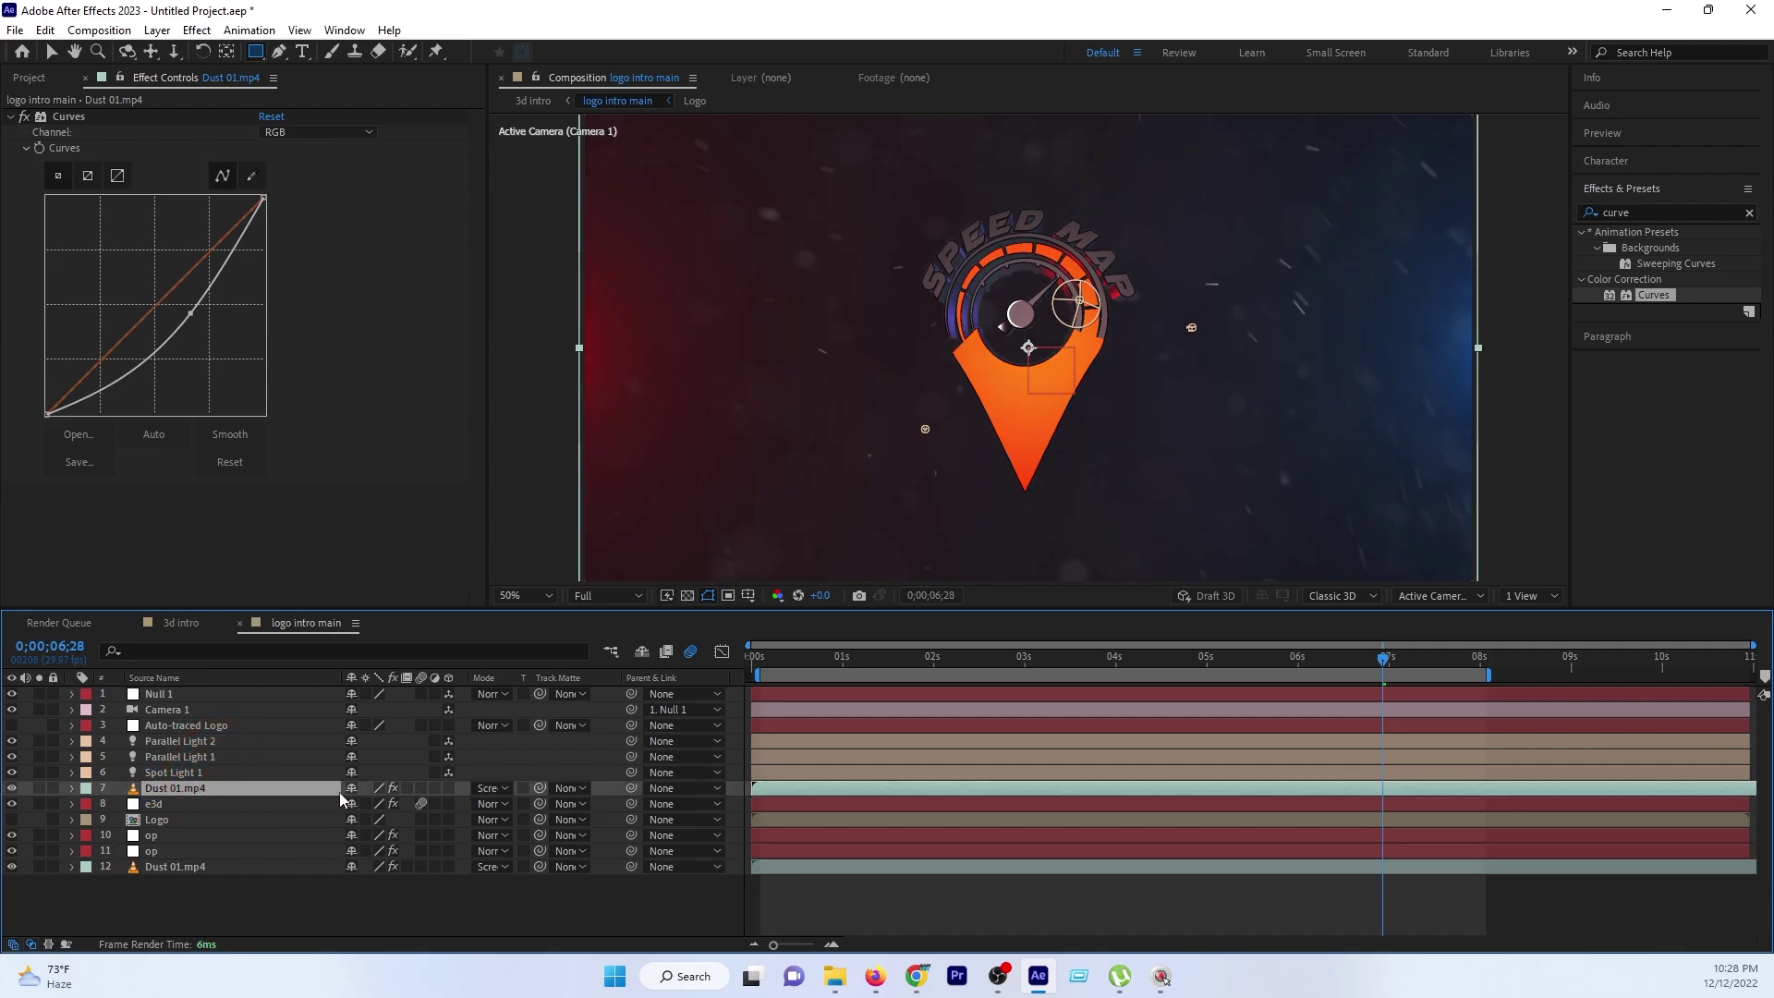
{"action": "left_click", "coordinate": [450, 789]}
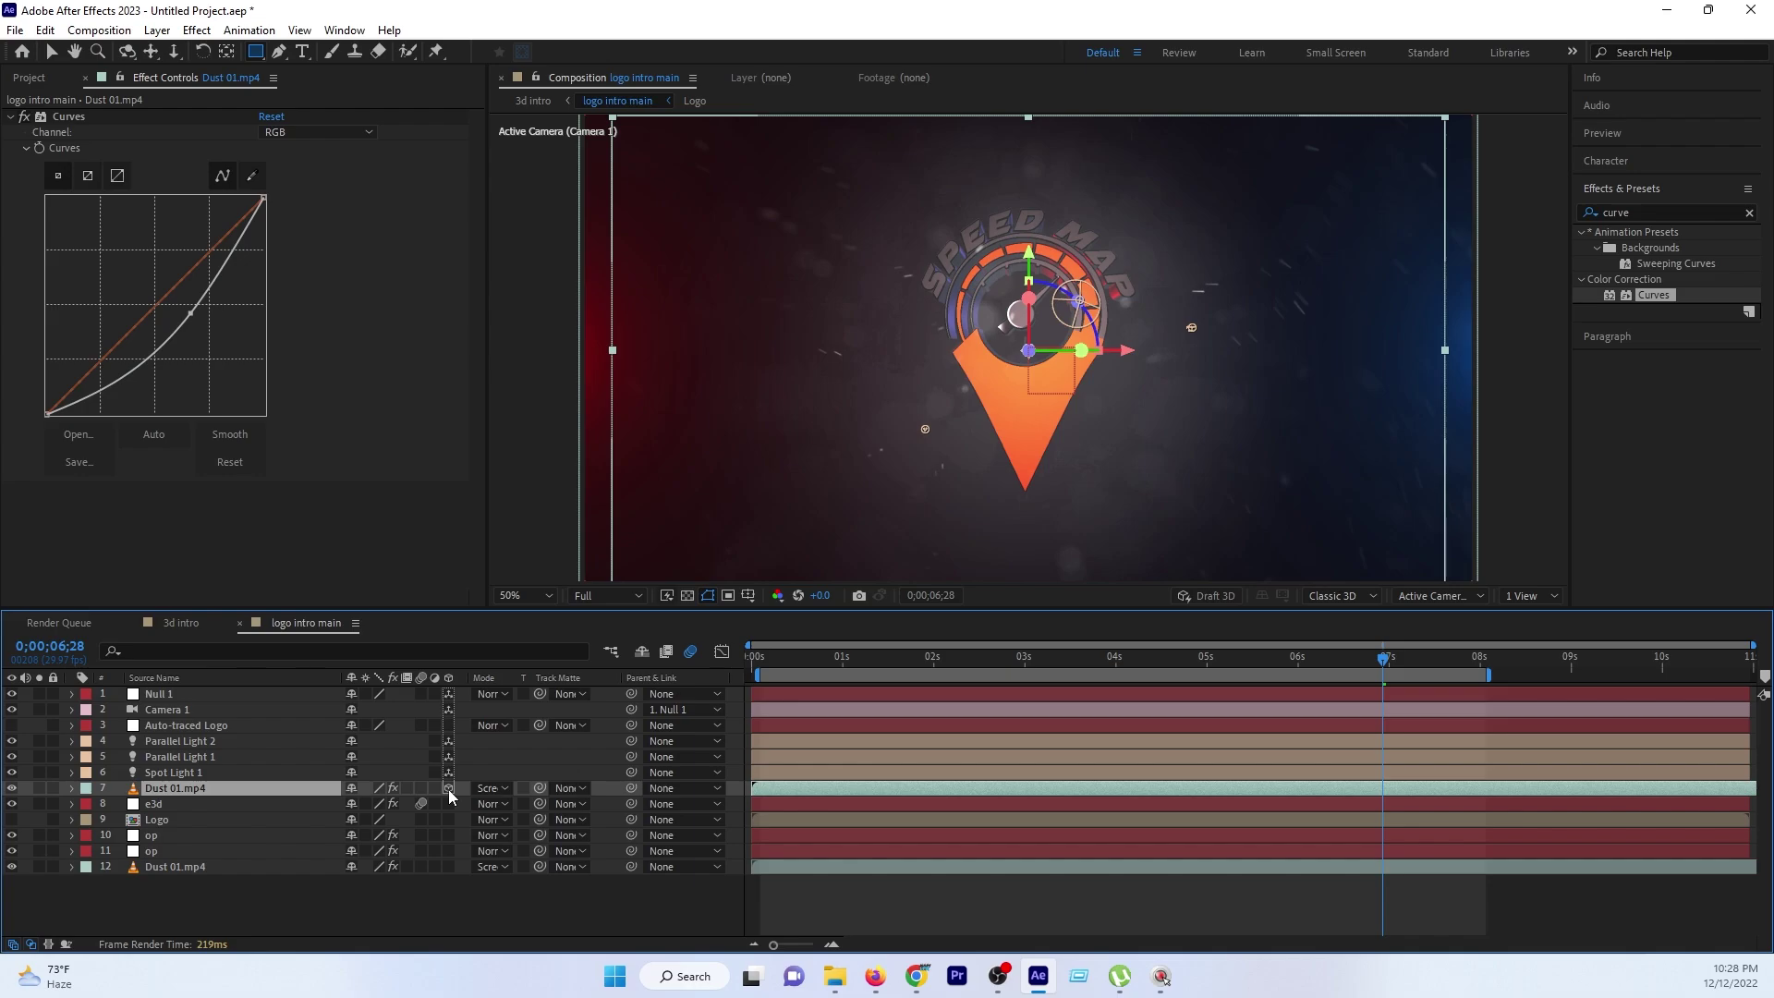
{"action": "left_click", "coordinate": [448, 788]}
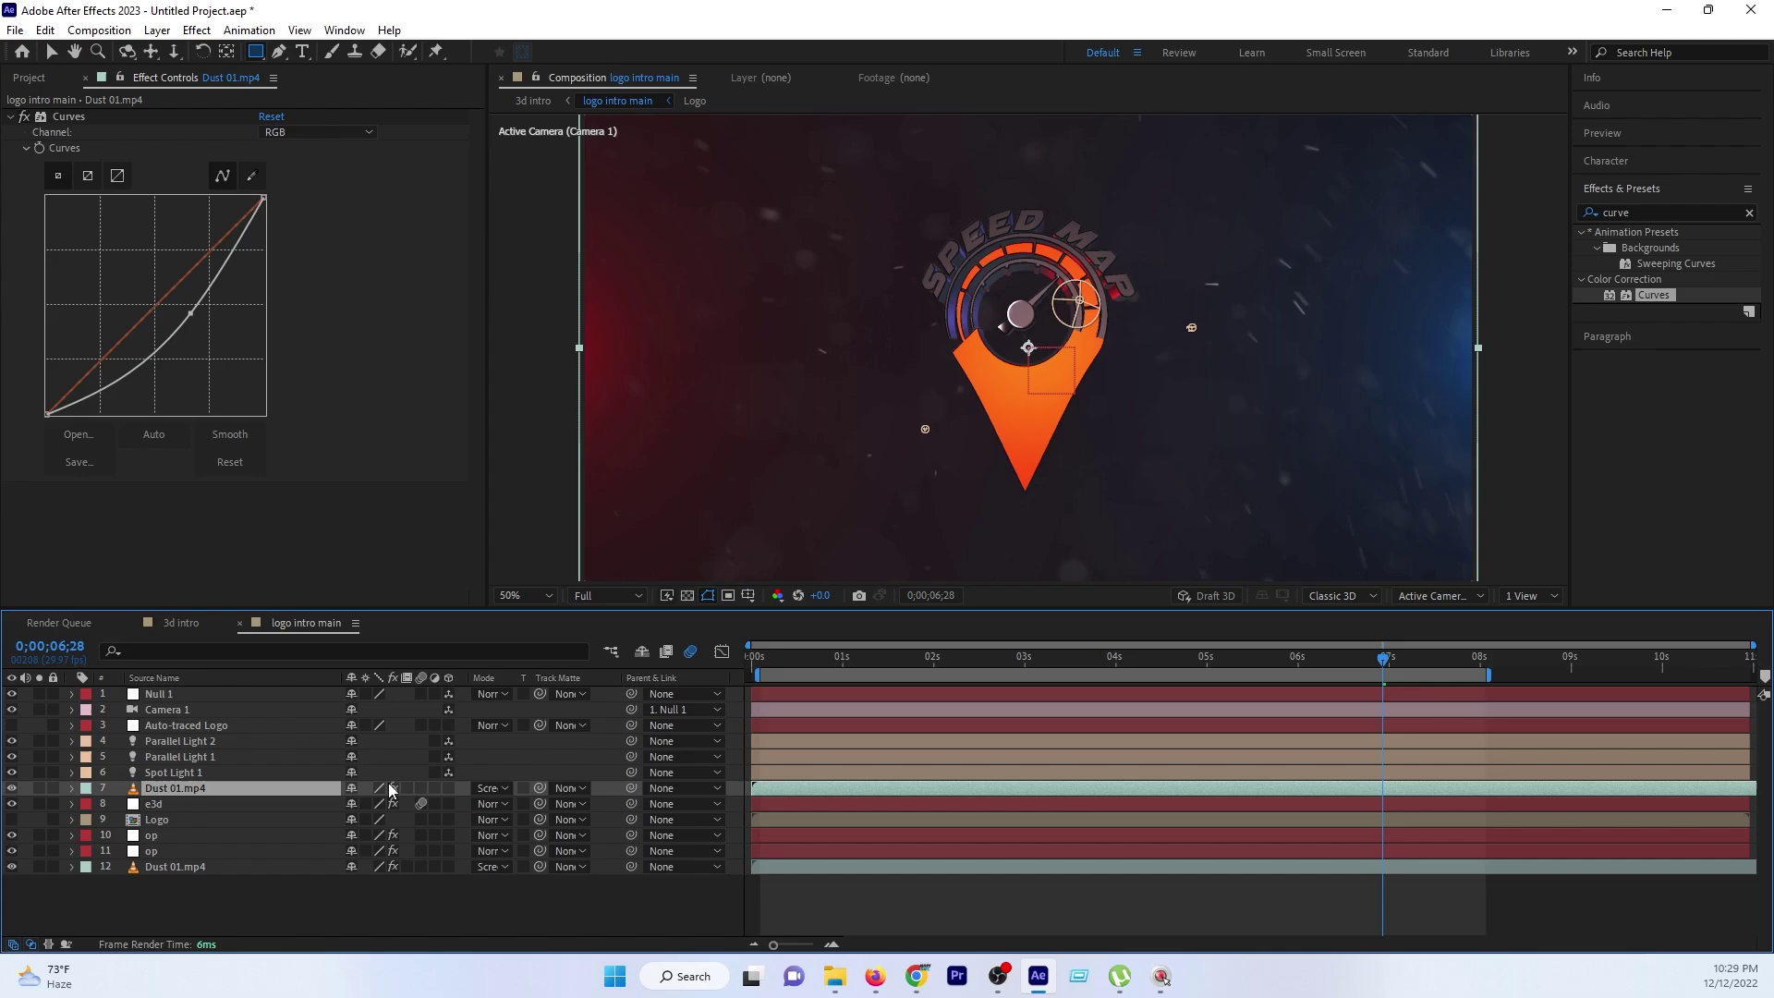
{"action": "left_click_drag", "start_coordinate": [1001, 654], "coordinate": [1141, 663]}
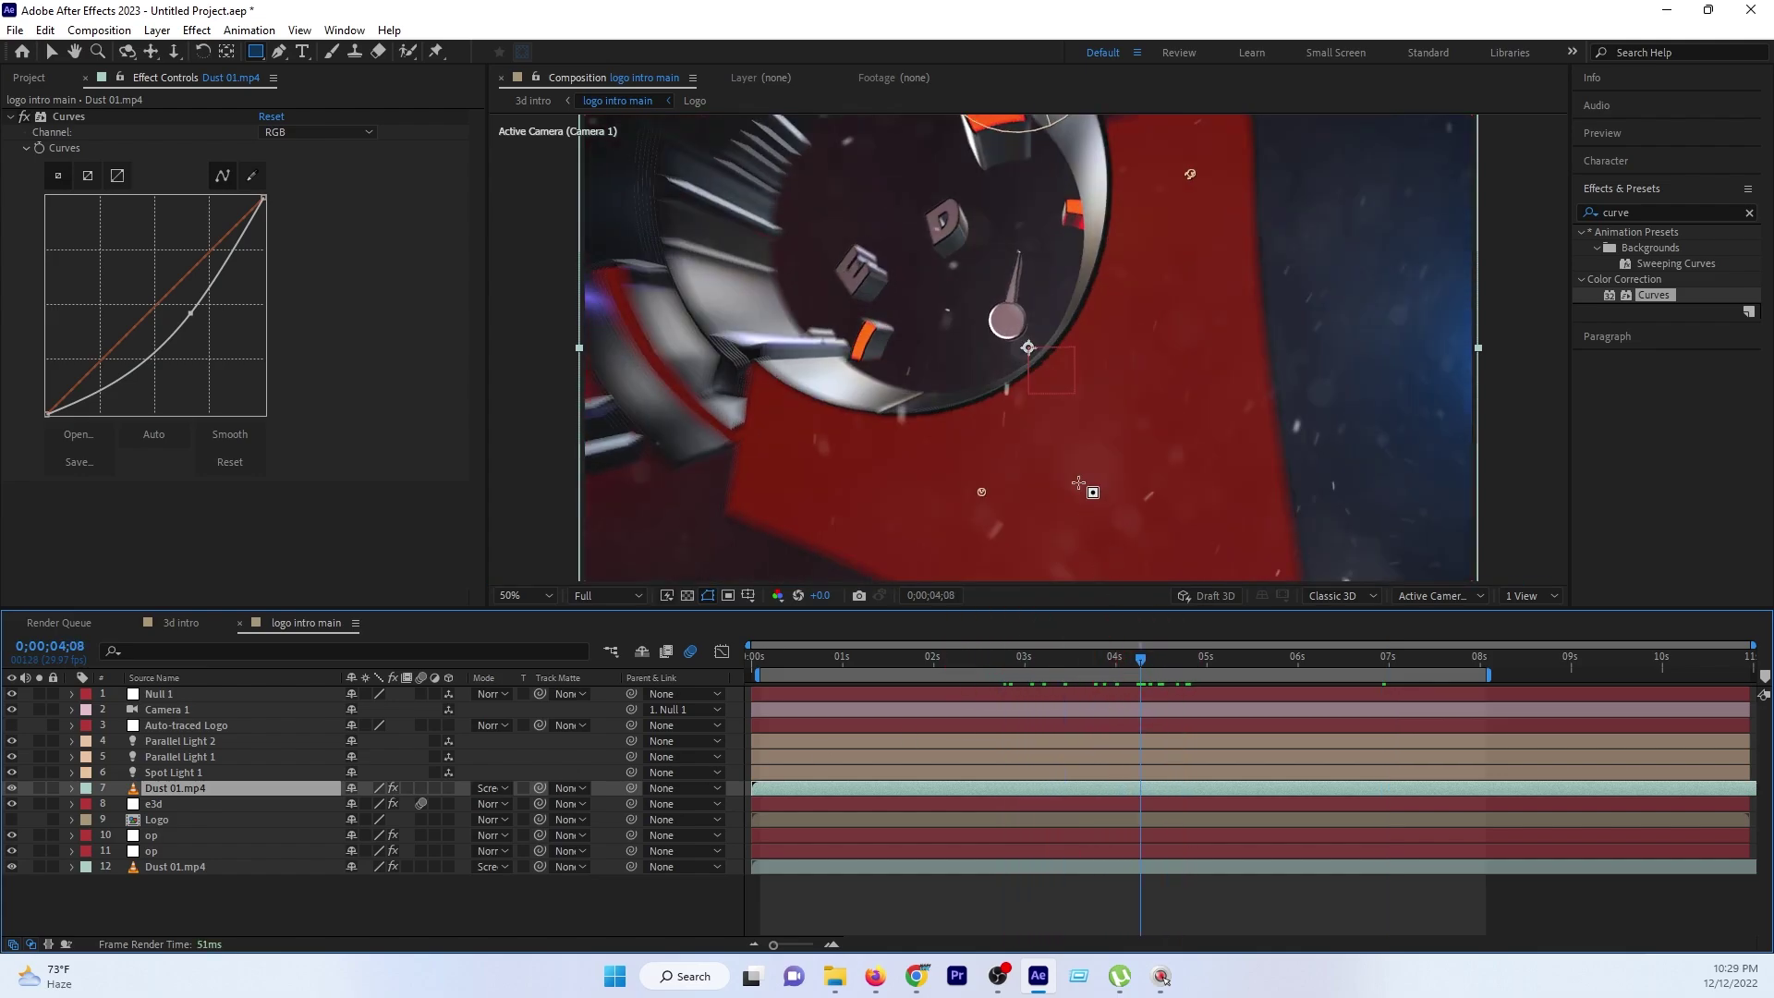
Back in 3d intro, scrub near the end and reshape logo intro main's RGB curve, still bowed down.
{"action": "left_click", "coordinate": [182, 625]}
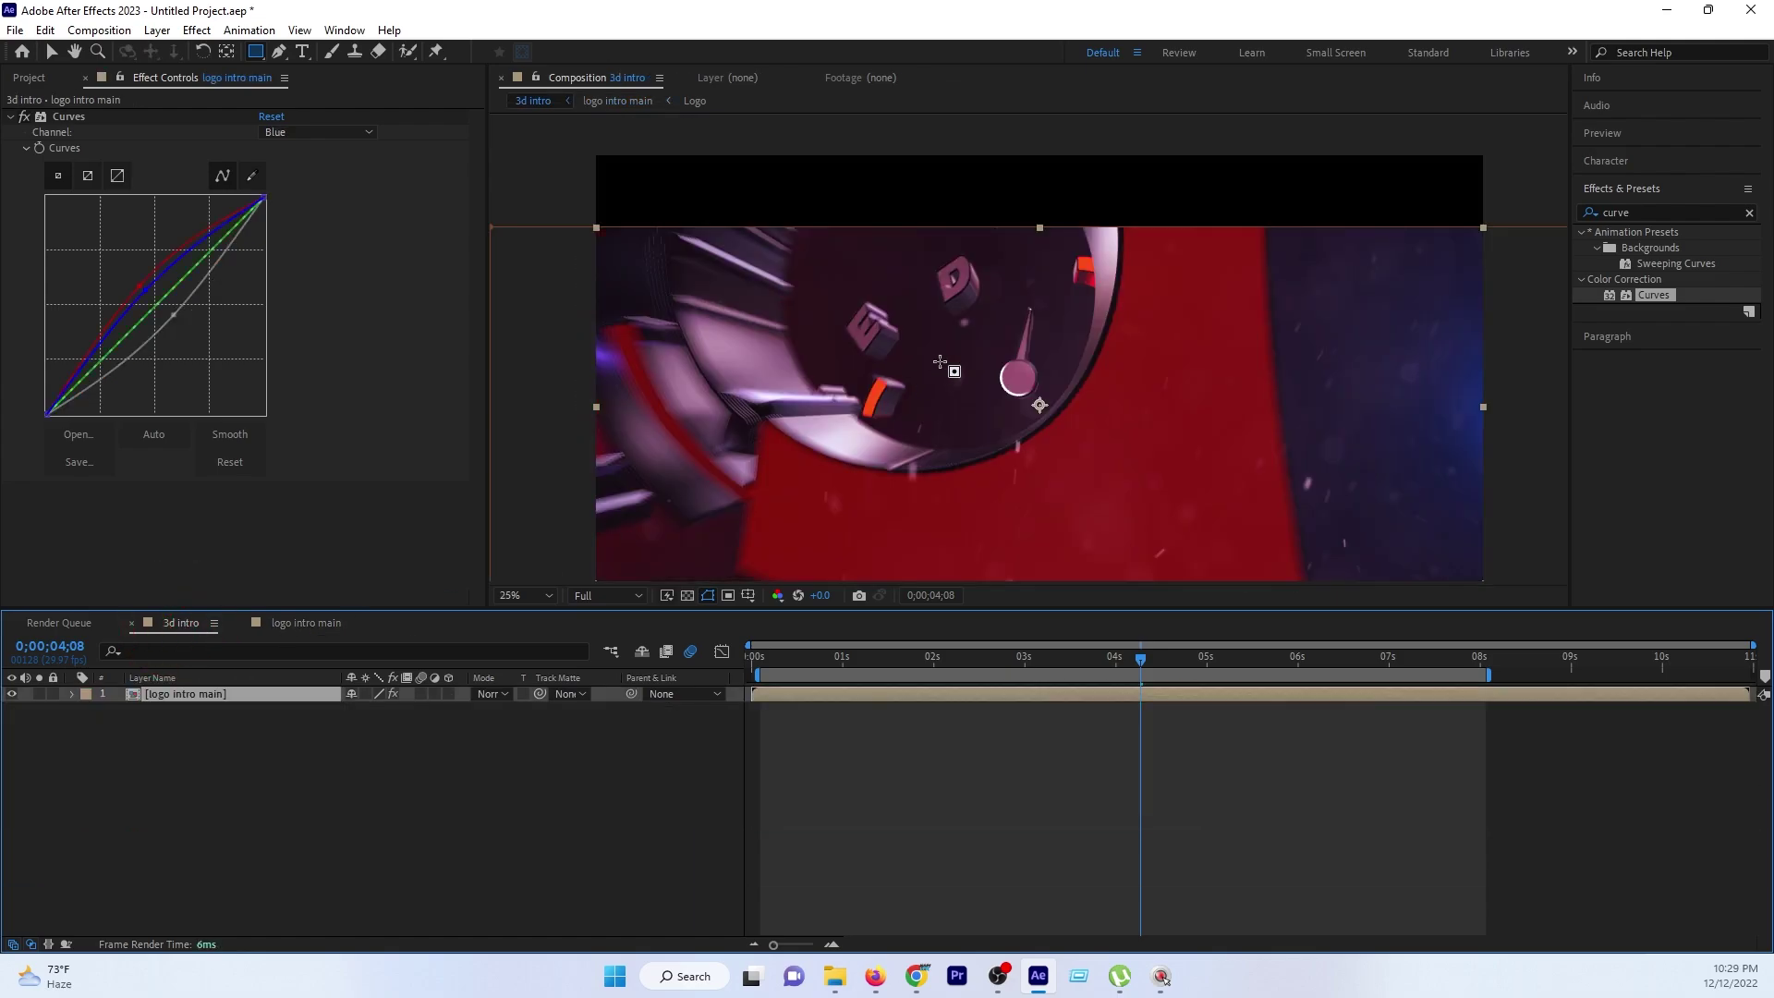
{"action": "left_click_drag", "start_coordinate": [969, 660], "coordinate": [1347, 663]}
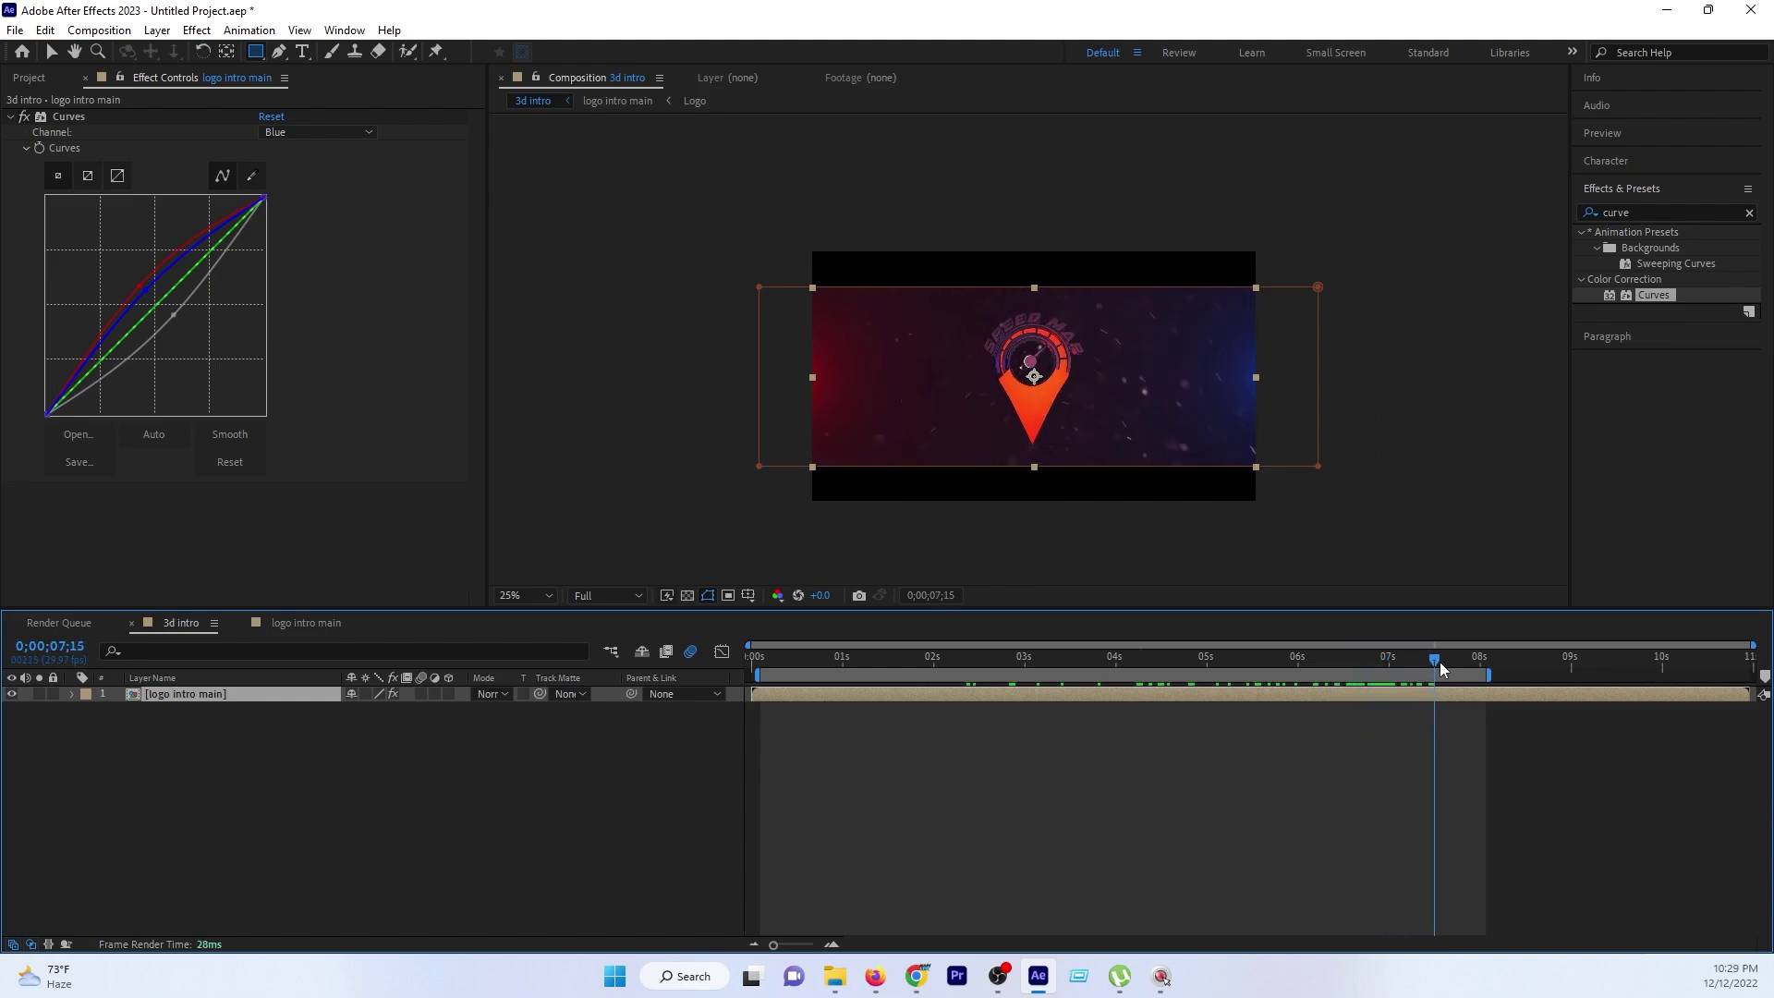
{"action": "left_click_drag", "start_coordinate": [1347, 658], "coordinate": [1447, 660]}
{"action": "left_click", "coordinate": [51, 53]}
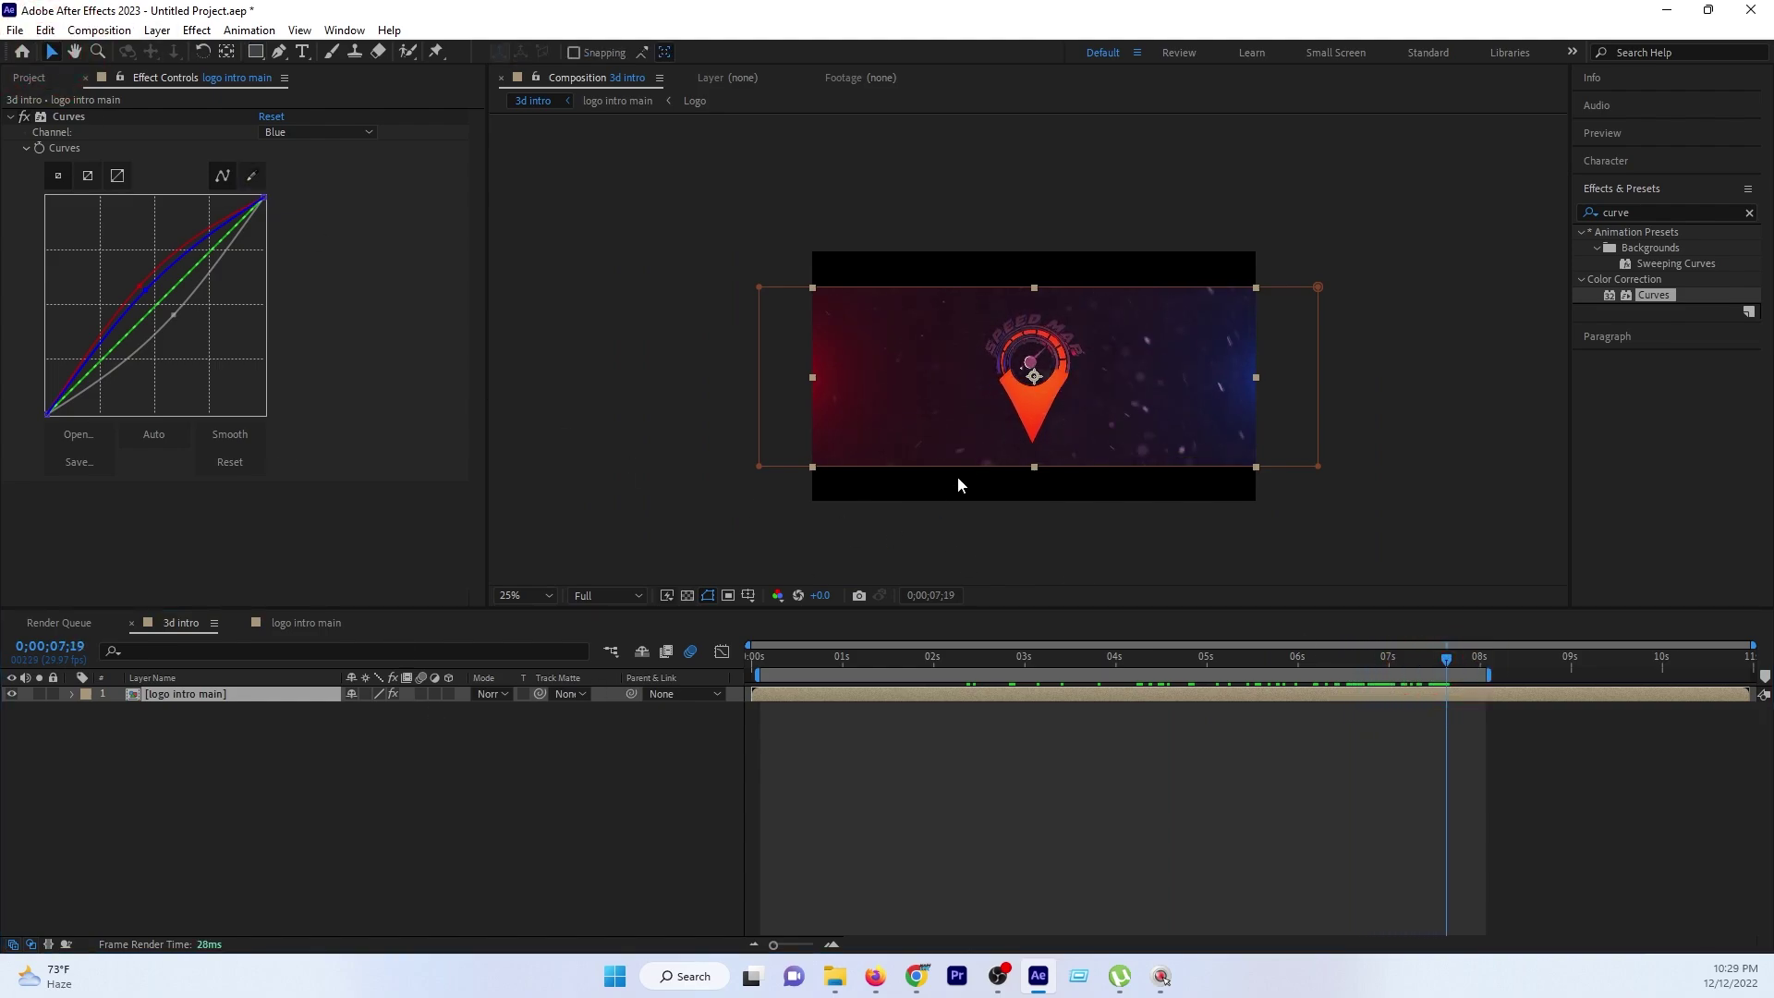
{"action": "key", "text": "period"}
{"action": "key", "text": "comma"}
{"action": "left_click", "coordinate": [470, 781]}
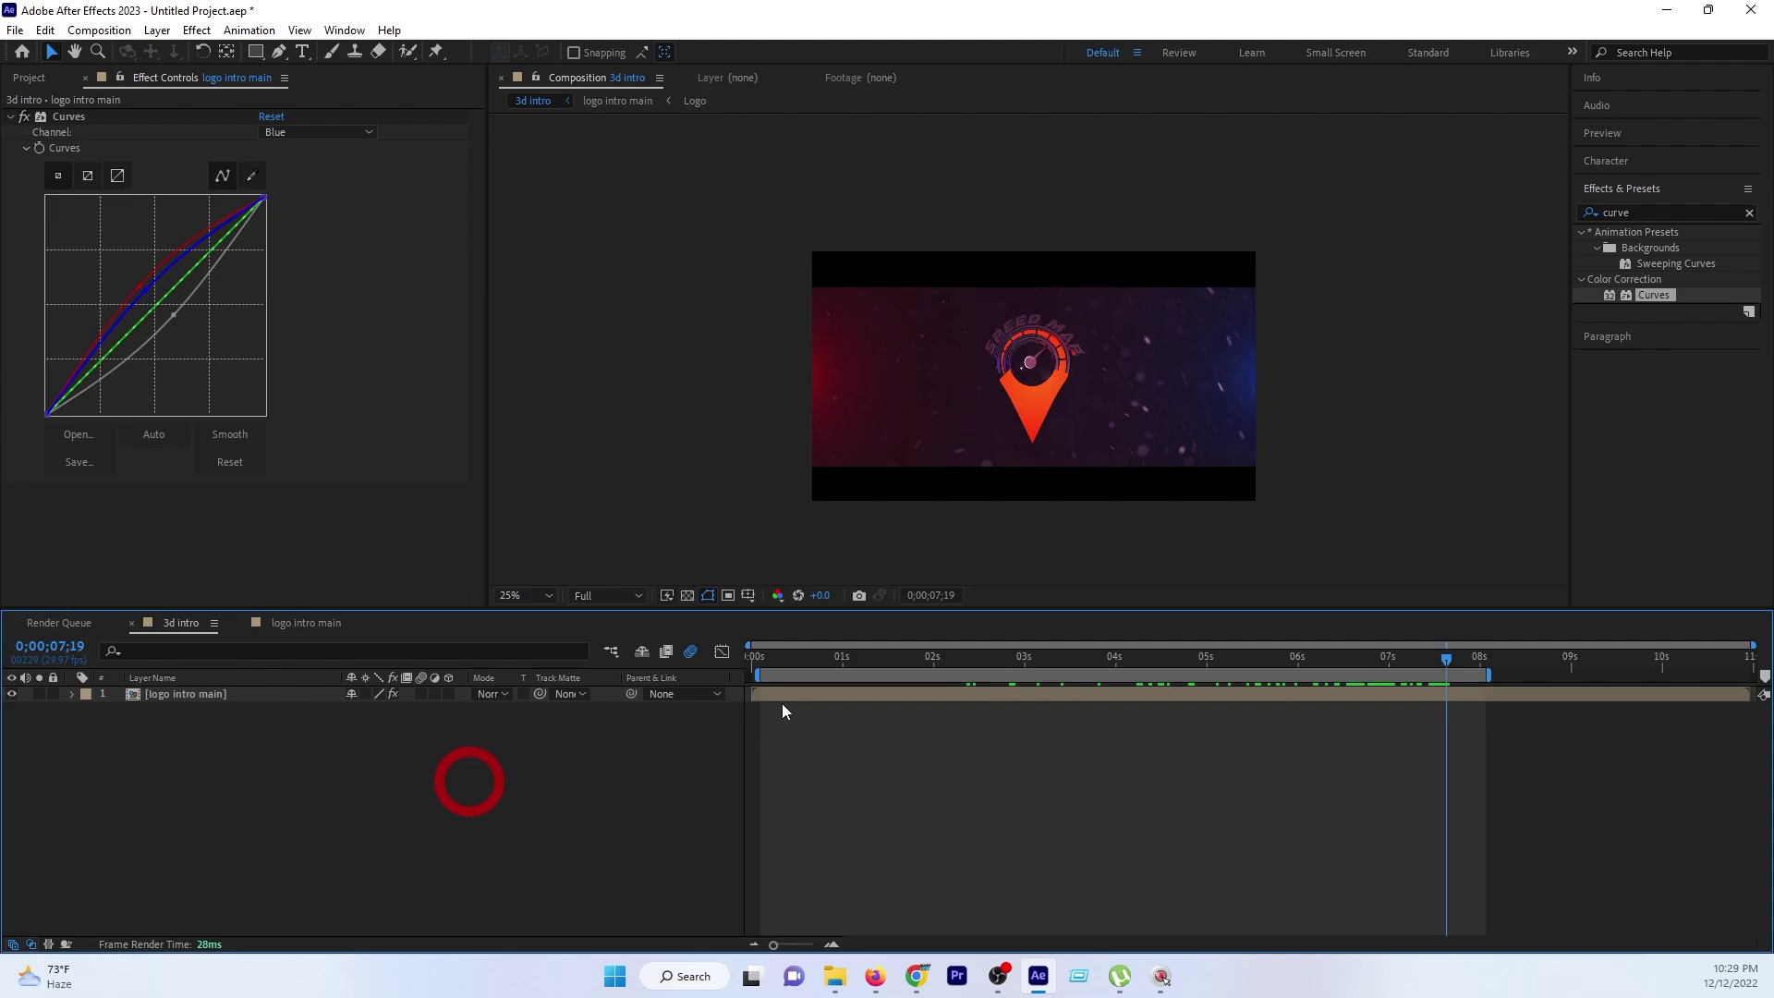
{"action": "left_click", "coordinate": [242, 694]}
{"action": "left_click_drag", "start_coordinate": [177, 316], "coordinate": [158, 325]}
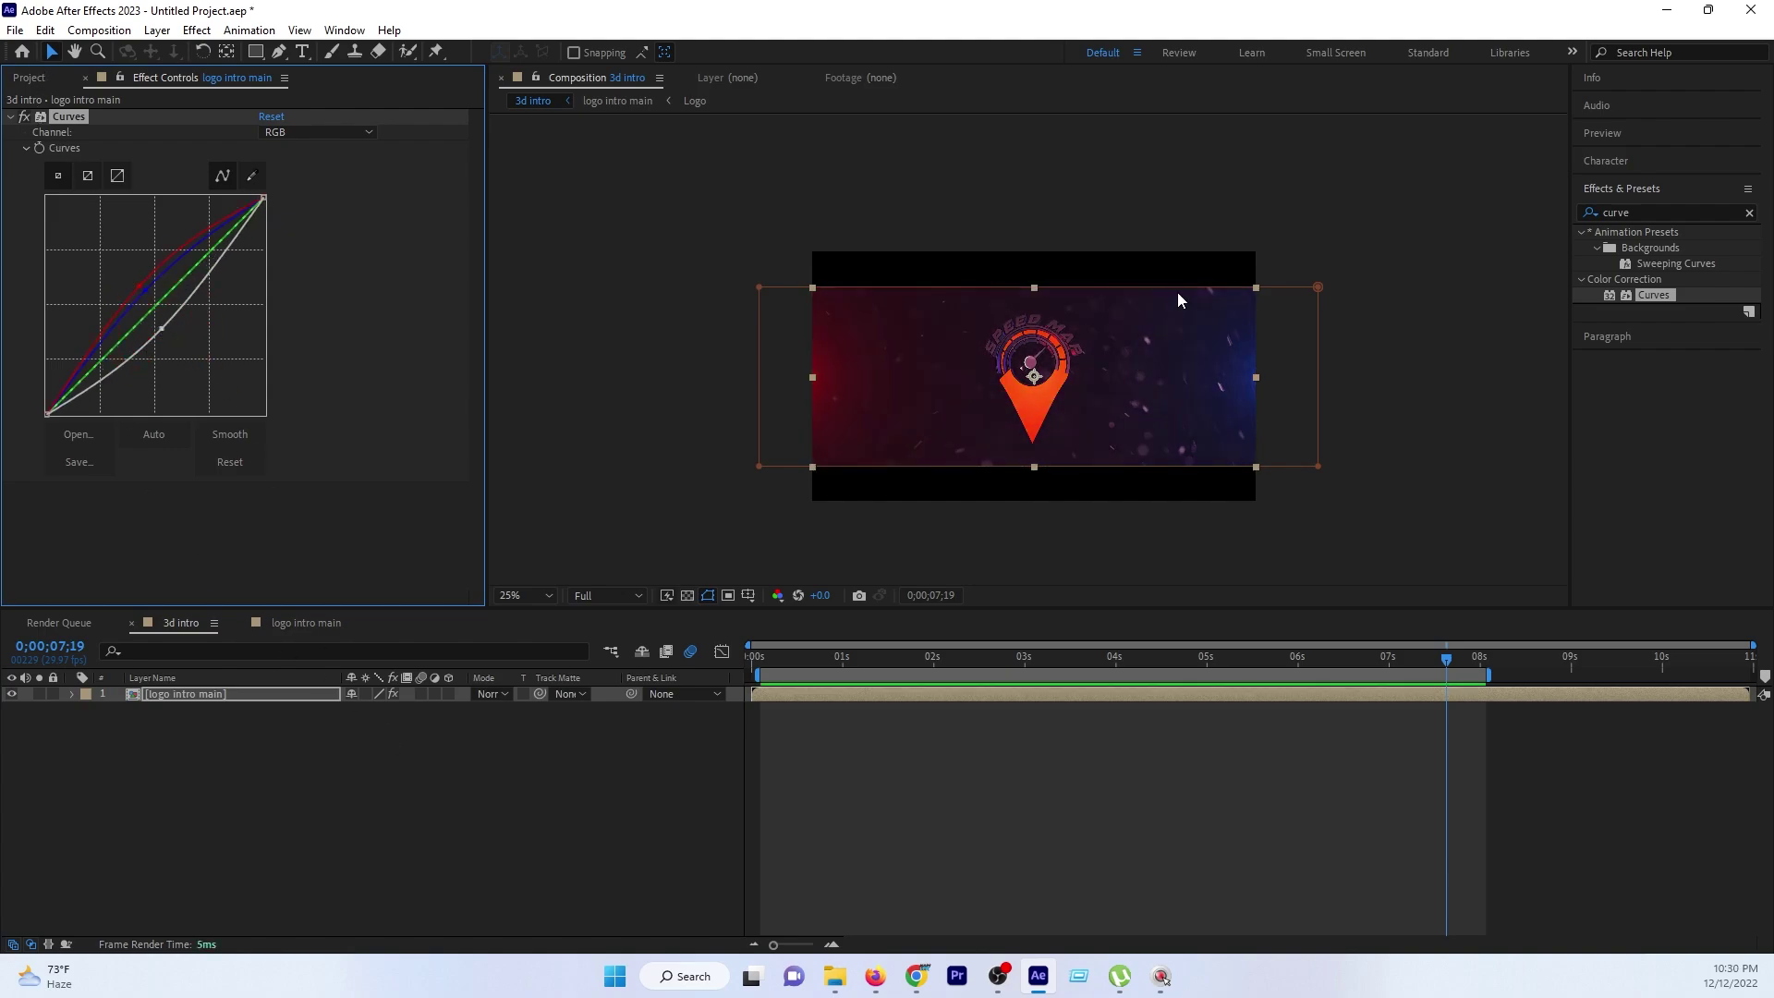